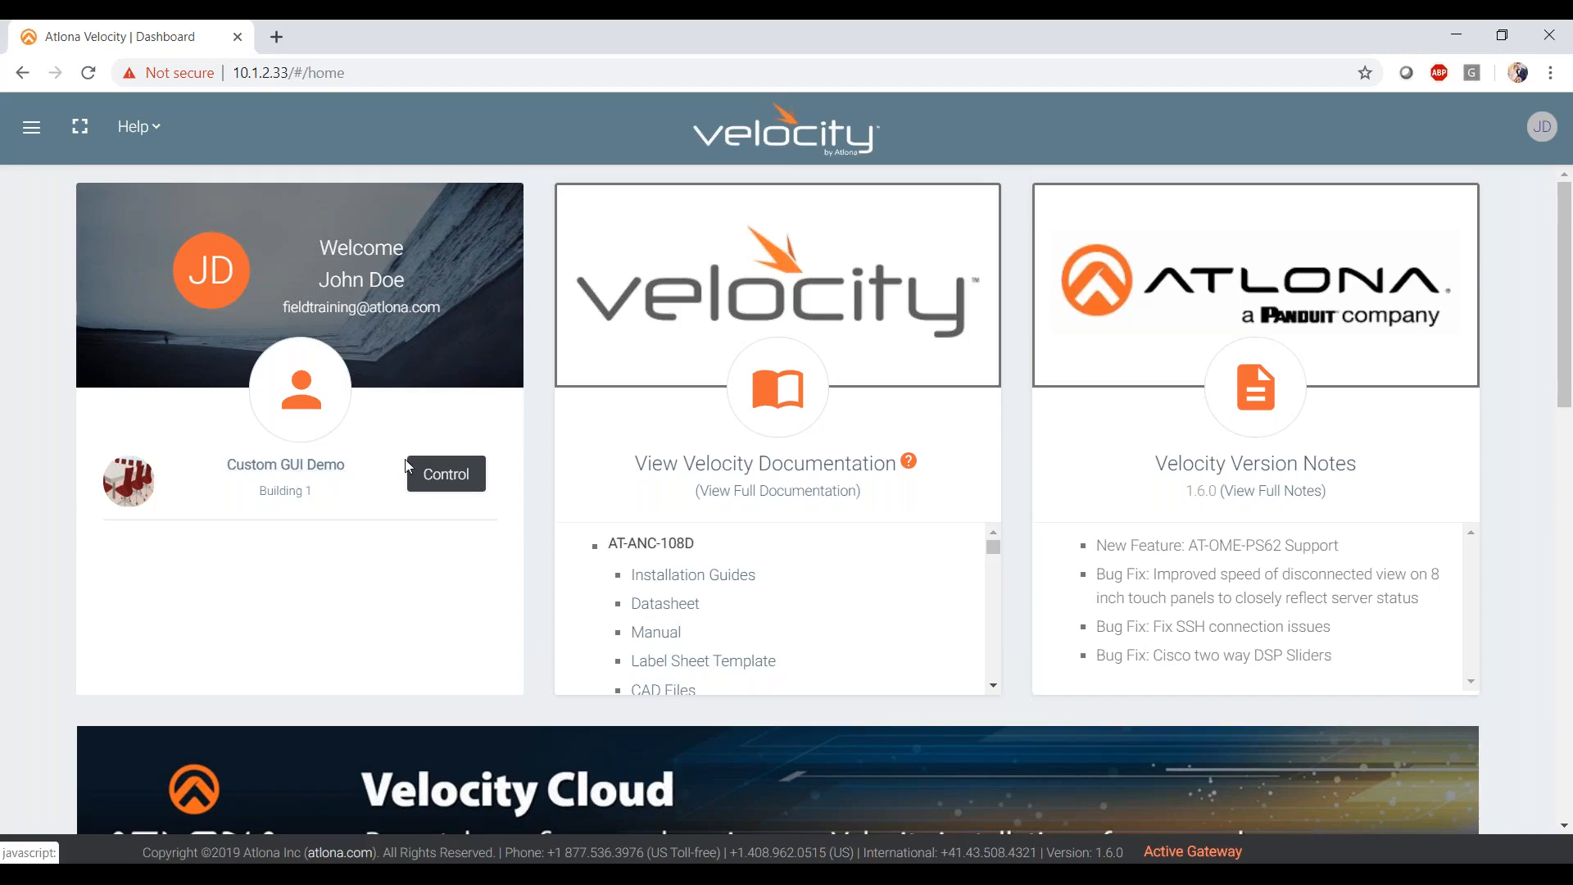
# - Open the Custom GUI Demo room's equipment setup from Building 1 and look over its devices
pyautogui.click(293, 473)
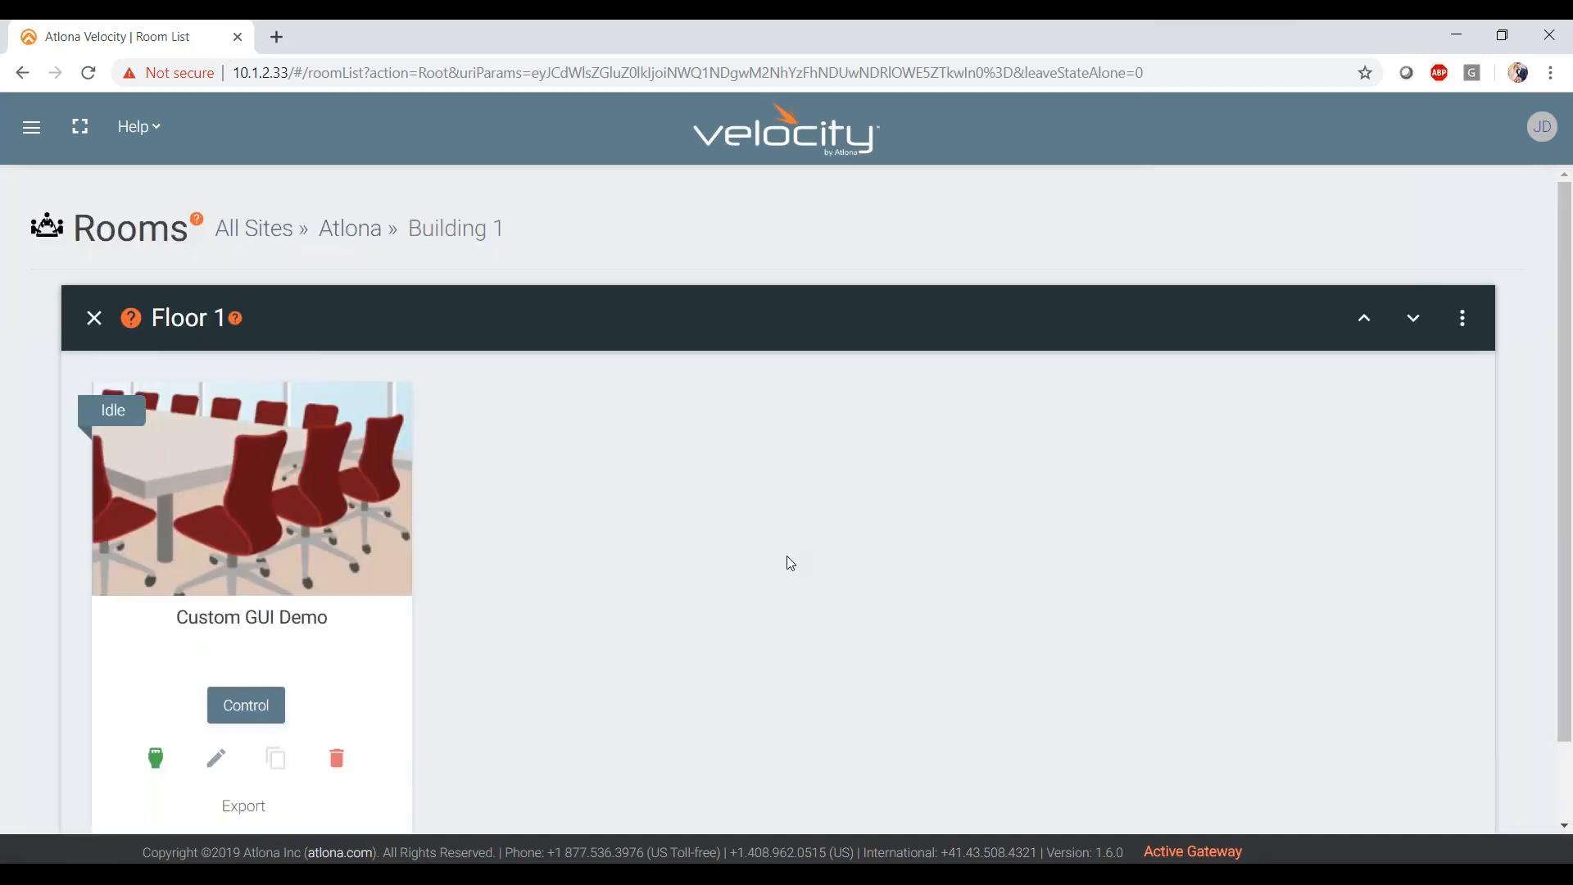
pyautogui.scroll(-1, 788, 562)
pyautogui.scroll(-1, 188, 570)
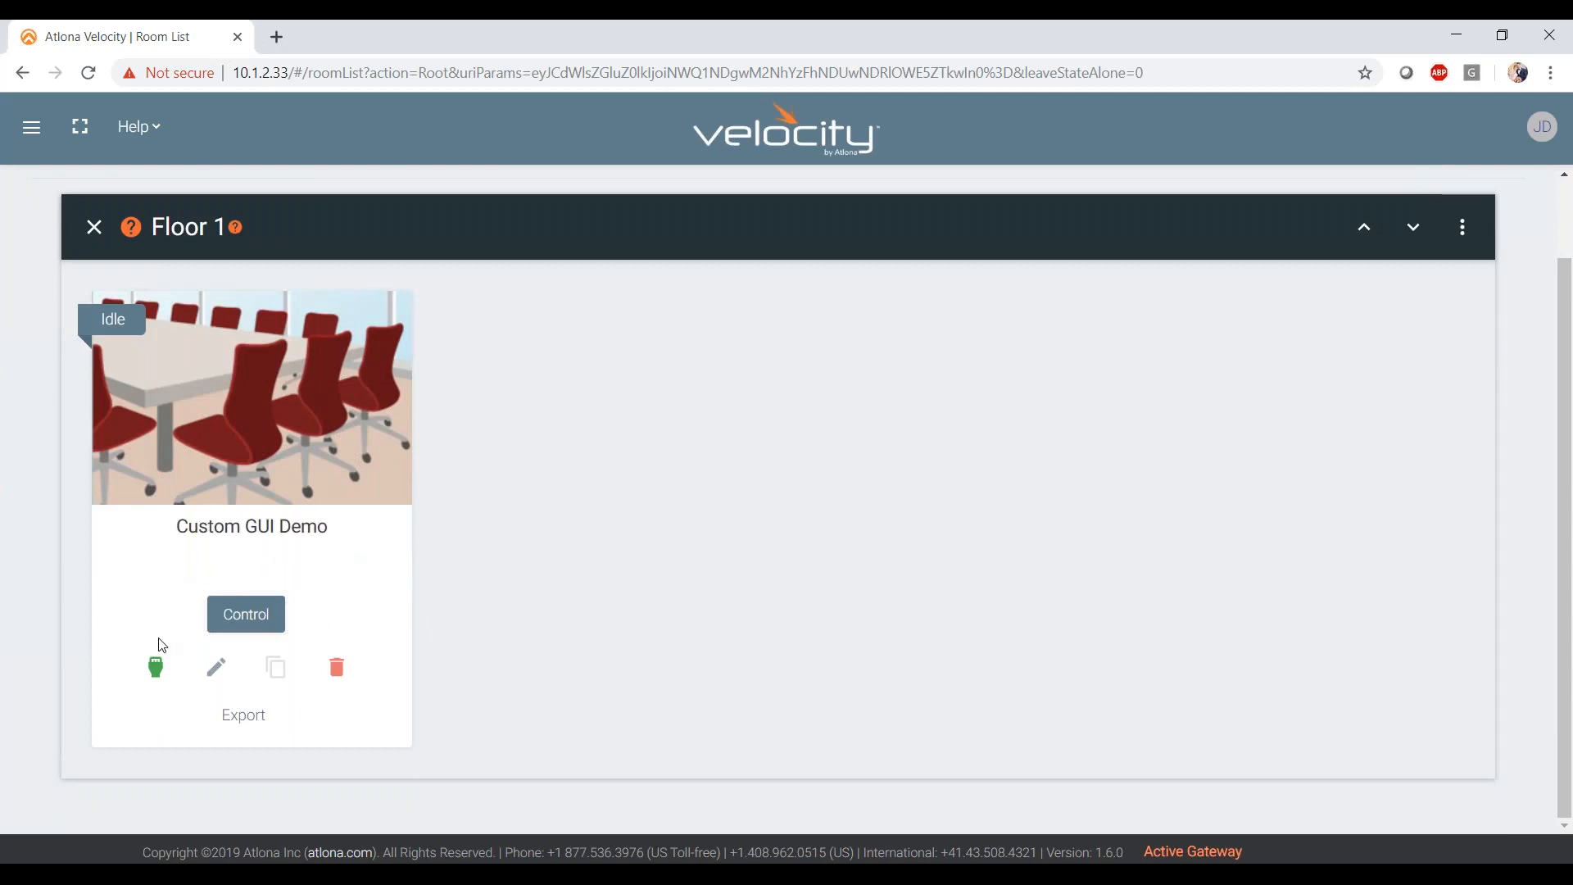
pyautogui.click(157, 667)
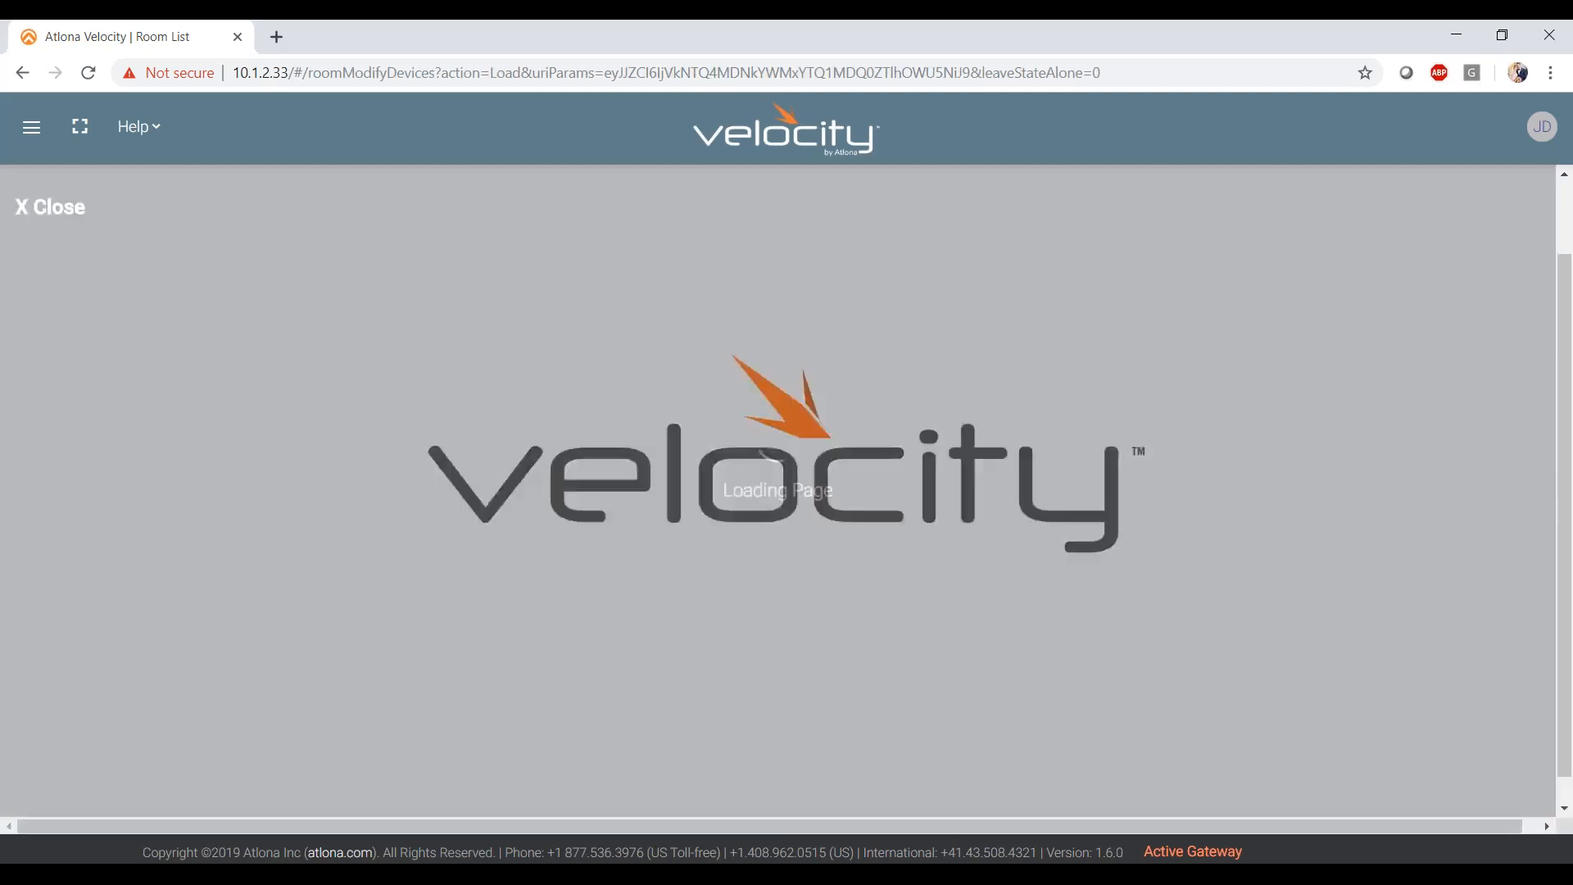
pyautogui.scroll(-6, 776, 514)
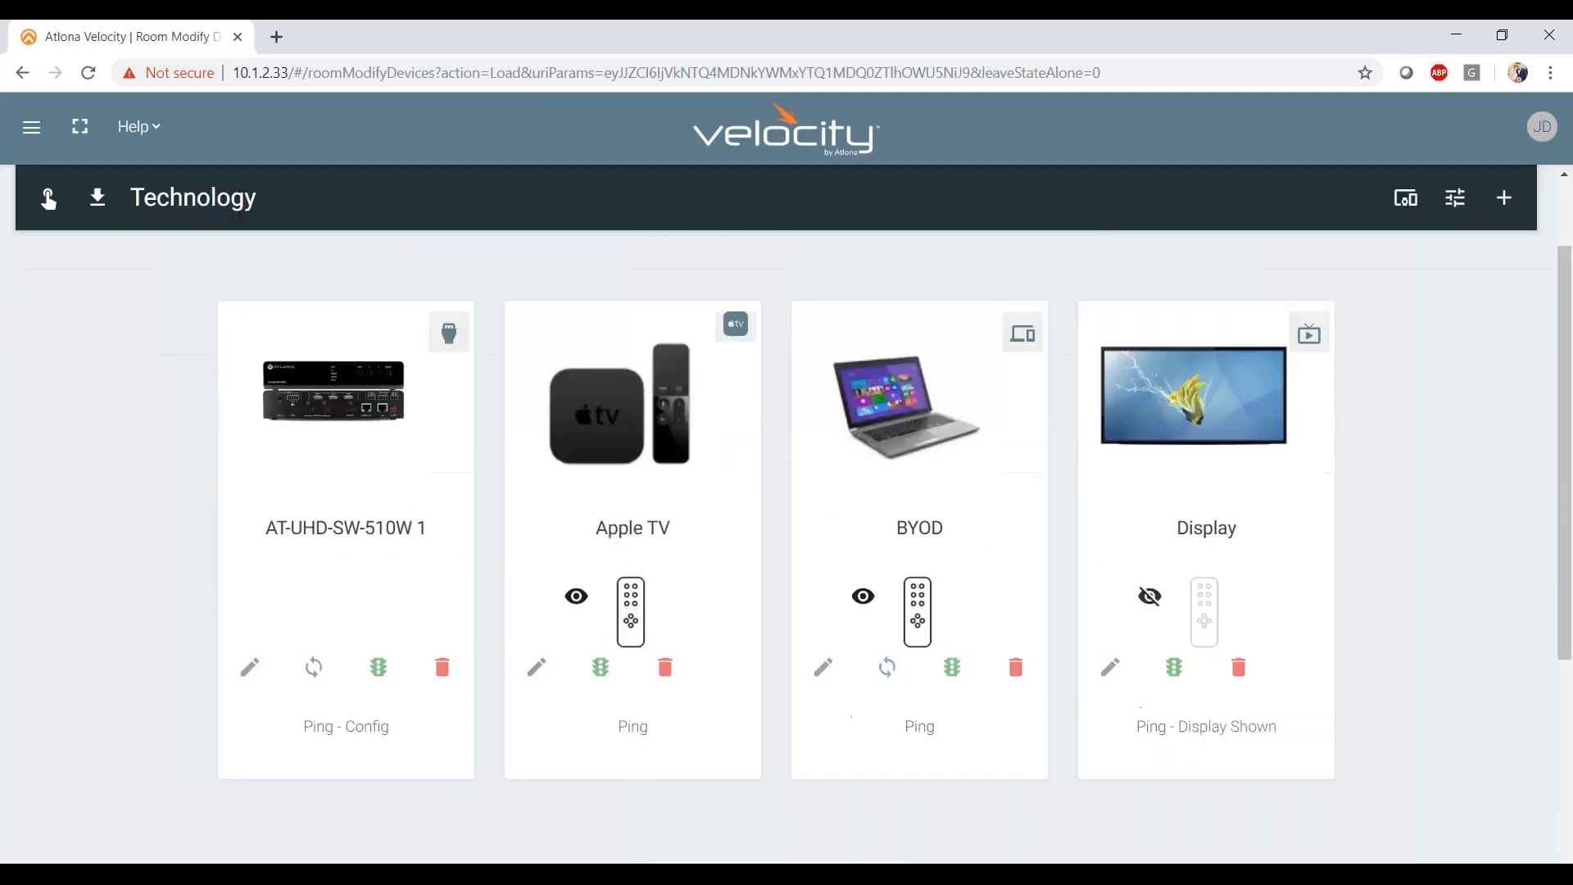
pyautogui.scroll(4, 776, 514)
pyautogui.scroll(2, 776, 514)
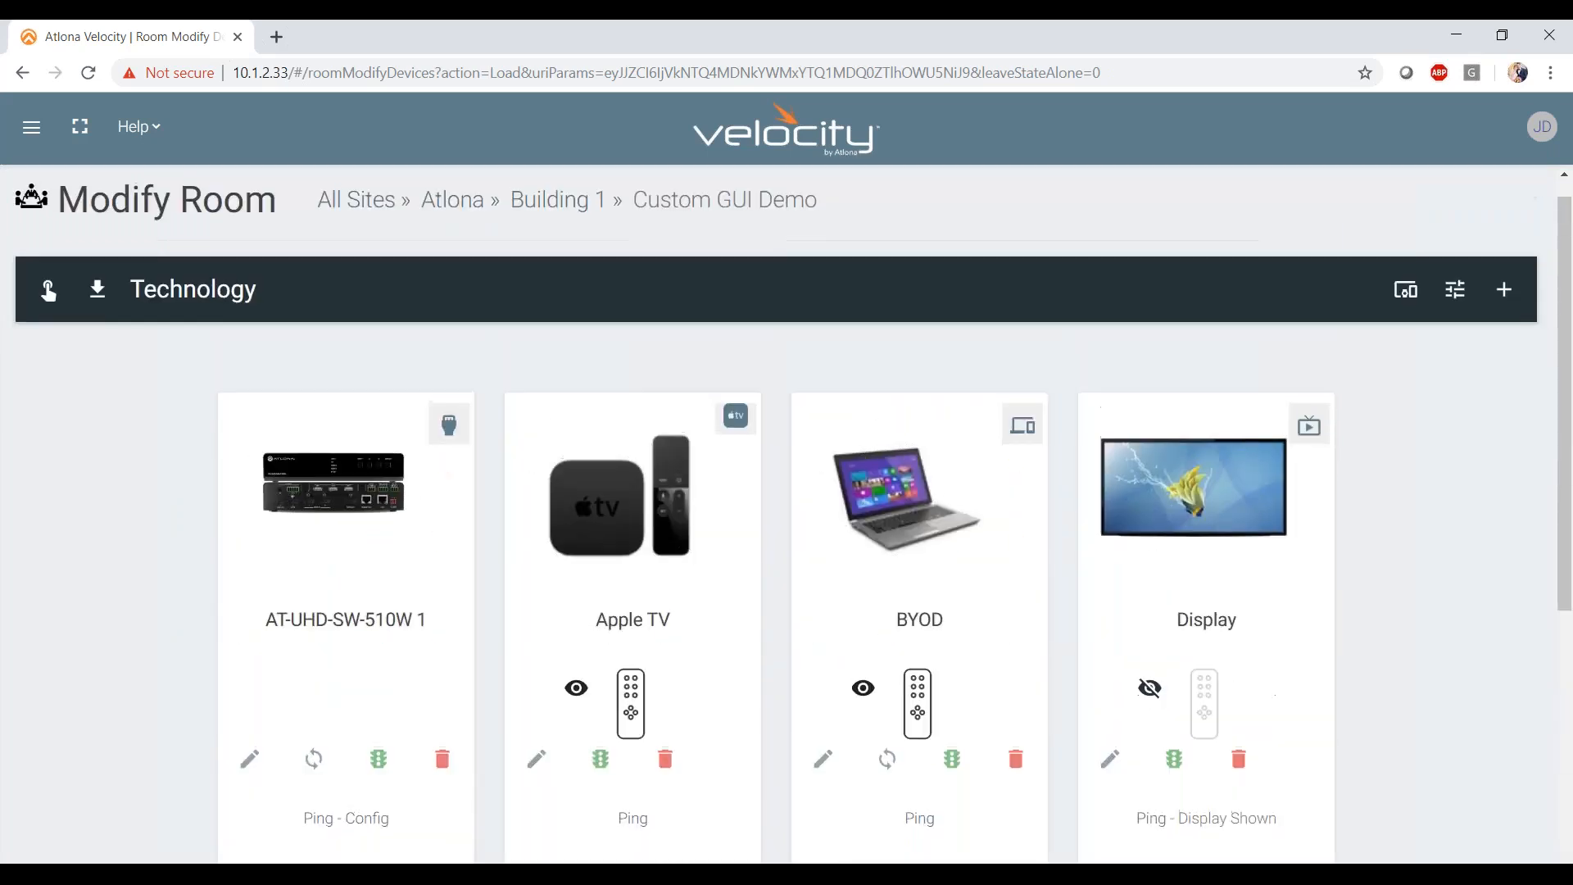
pyautogui.scroll(-1, 775, 513)
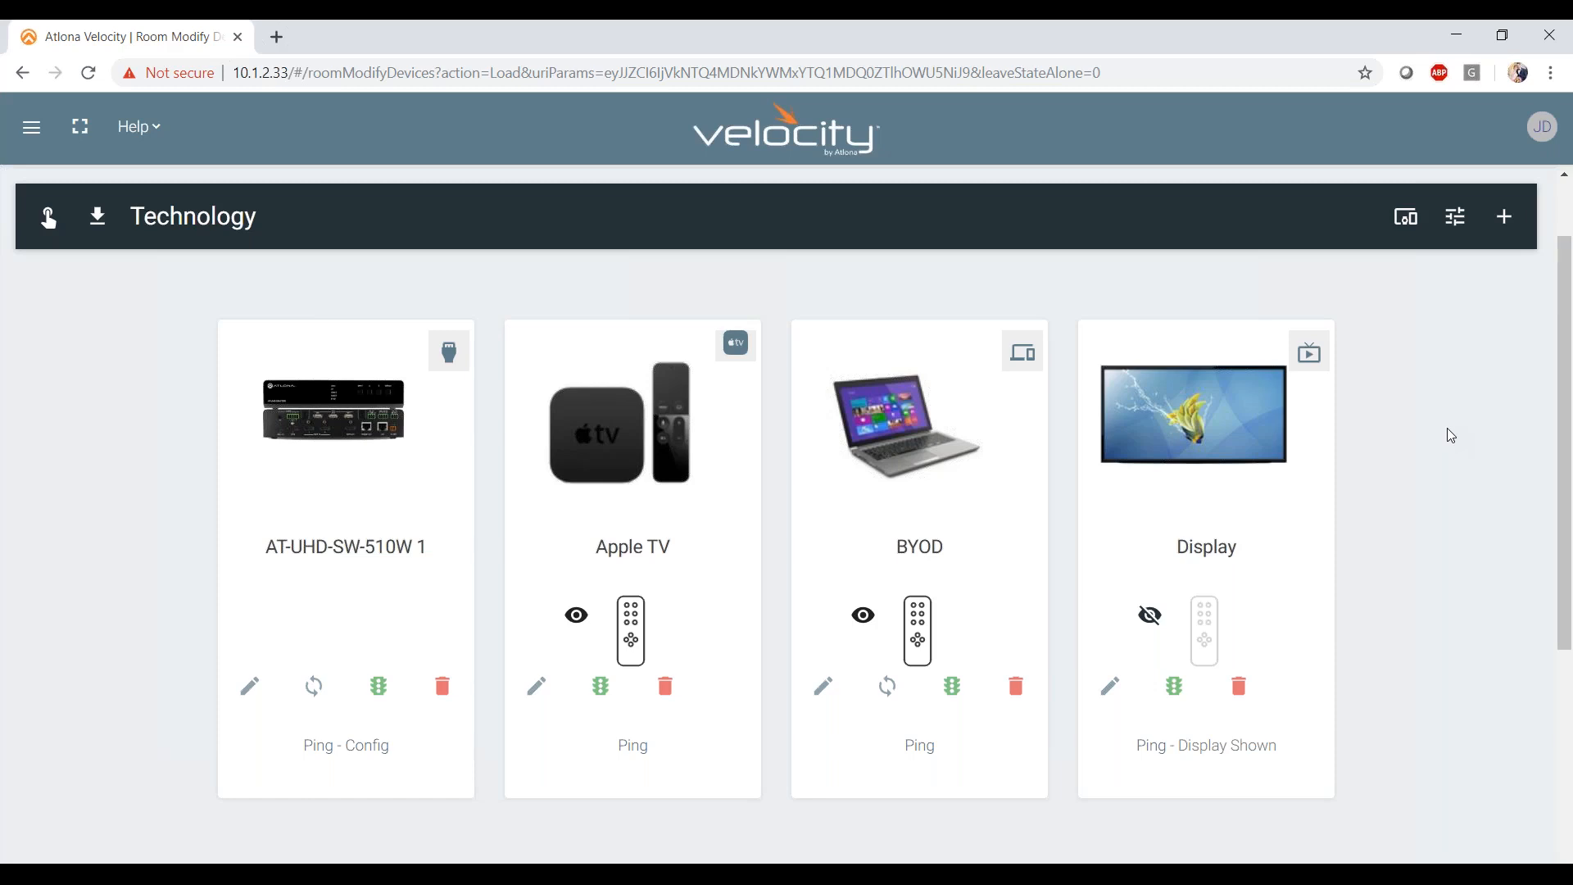
pyautogui.scroll(-5, 1451, 435)
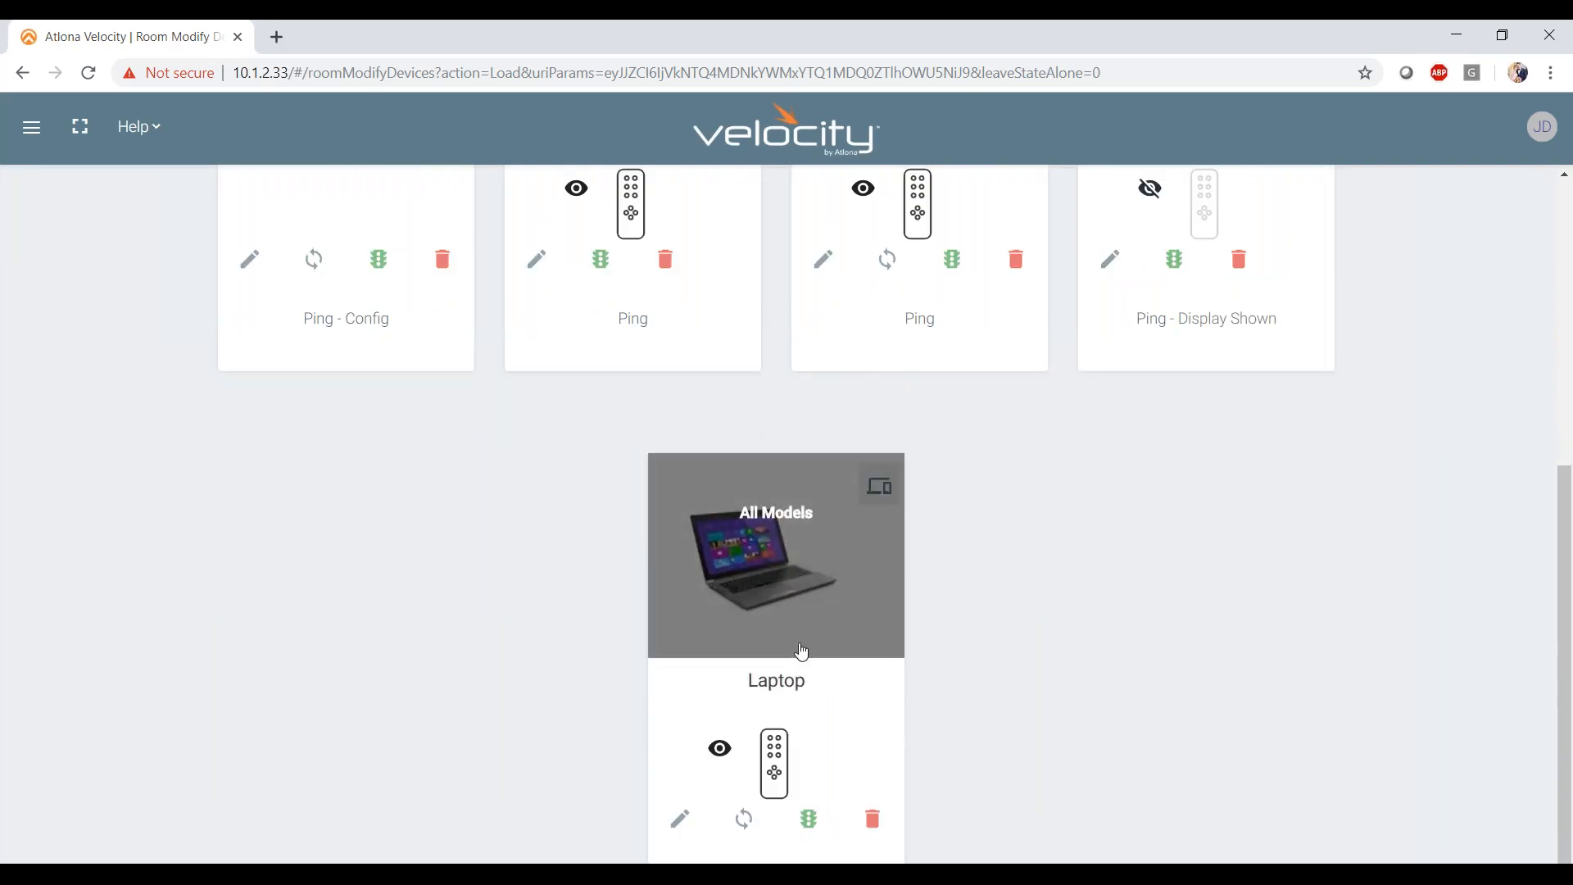
pyautogui.scroll(5, 978, 607)
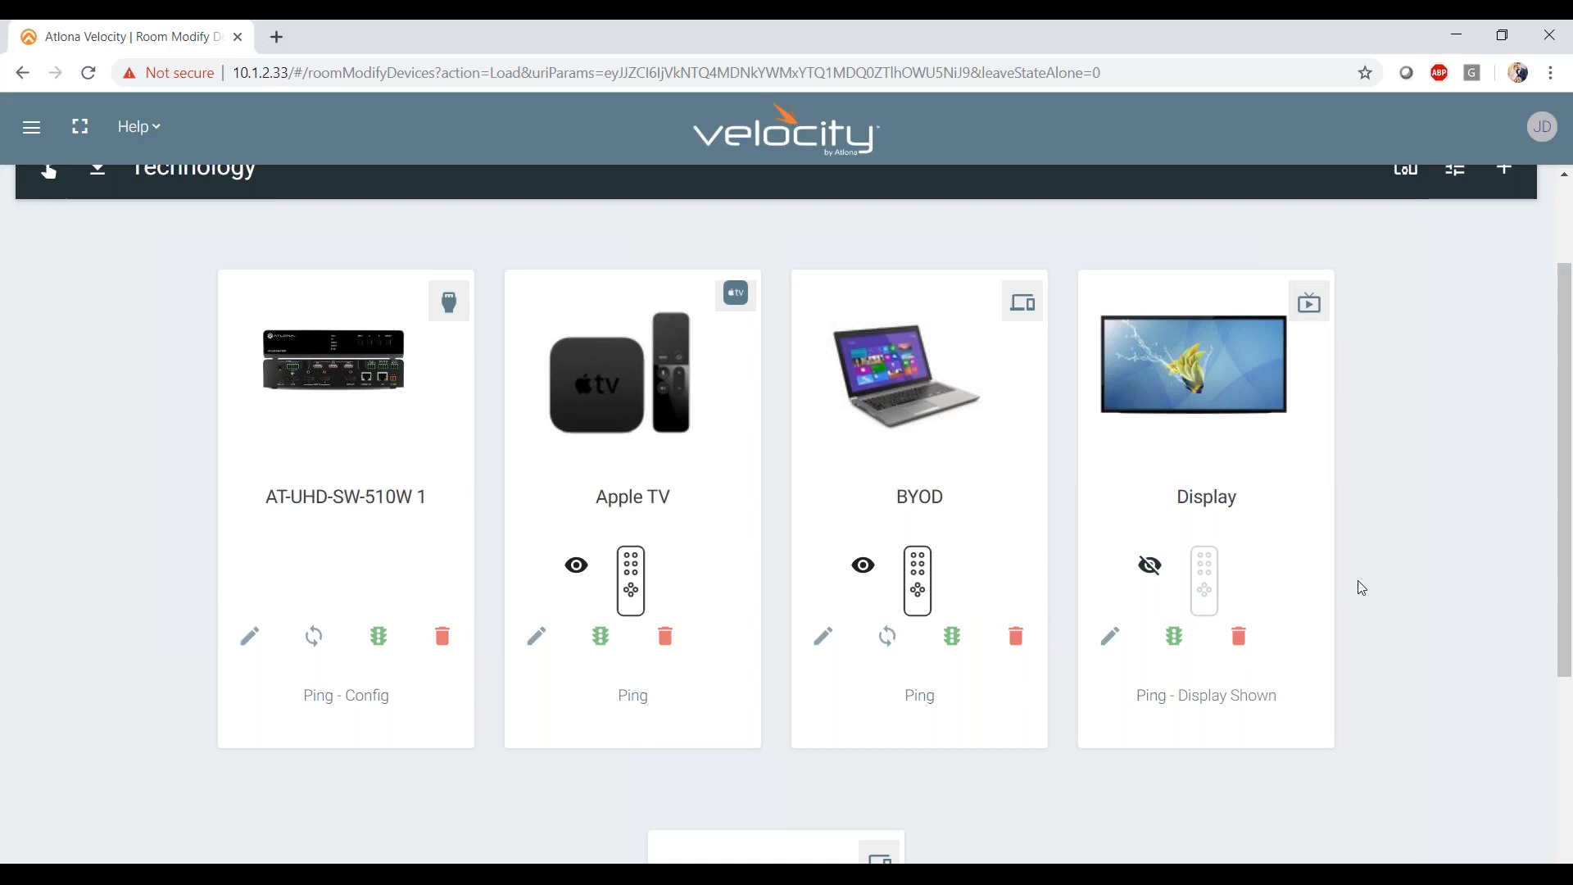
# - Examine the video input and output connections configured for the AT-UHD-SW-510W 1 switcher
pyautogui.click(250, 636)
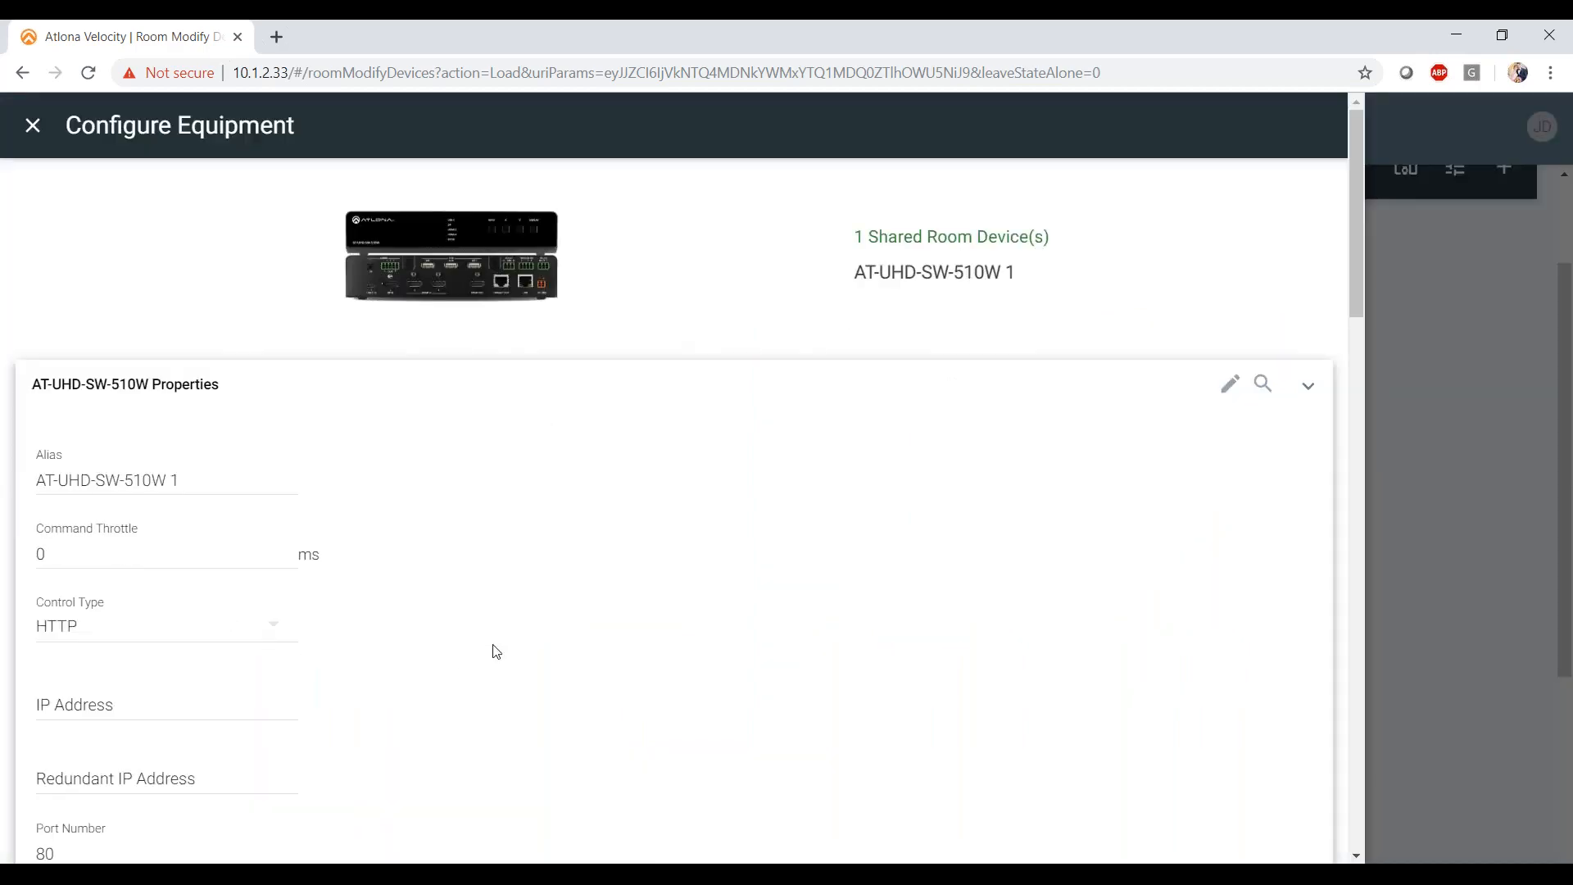
pyautogui.scroll(-9, 491, 649)
pyautogui.scroll(-4, 494, 649)
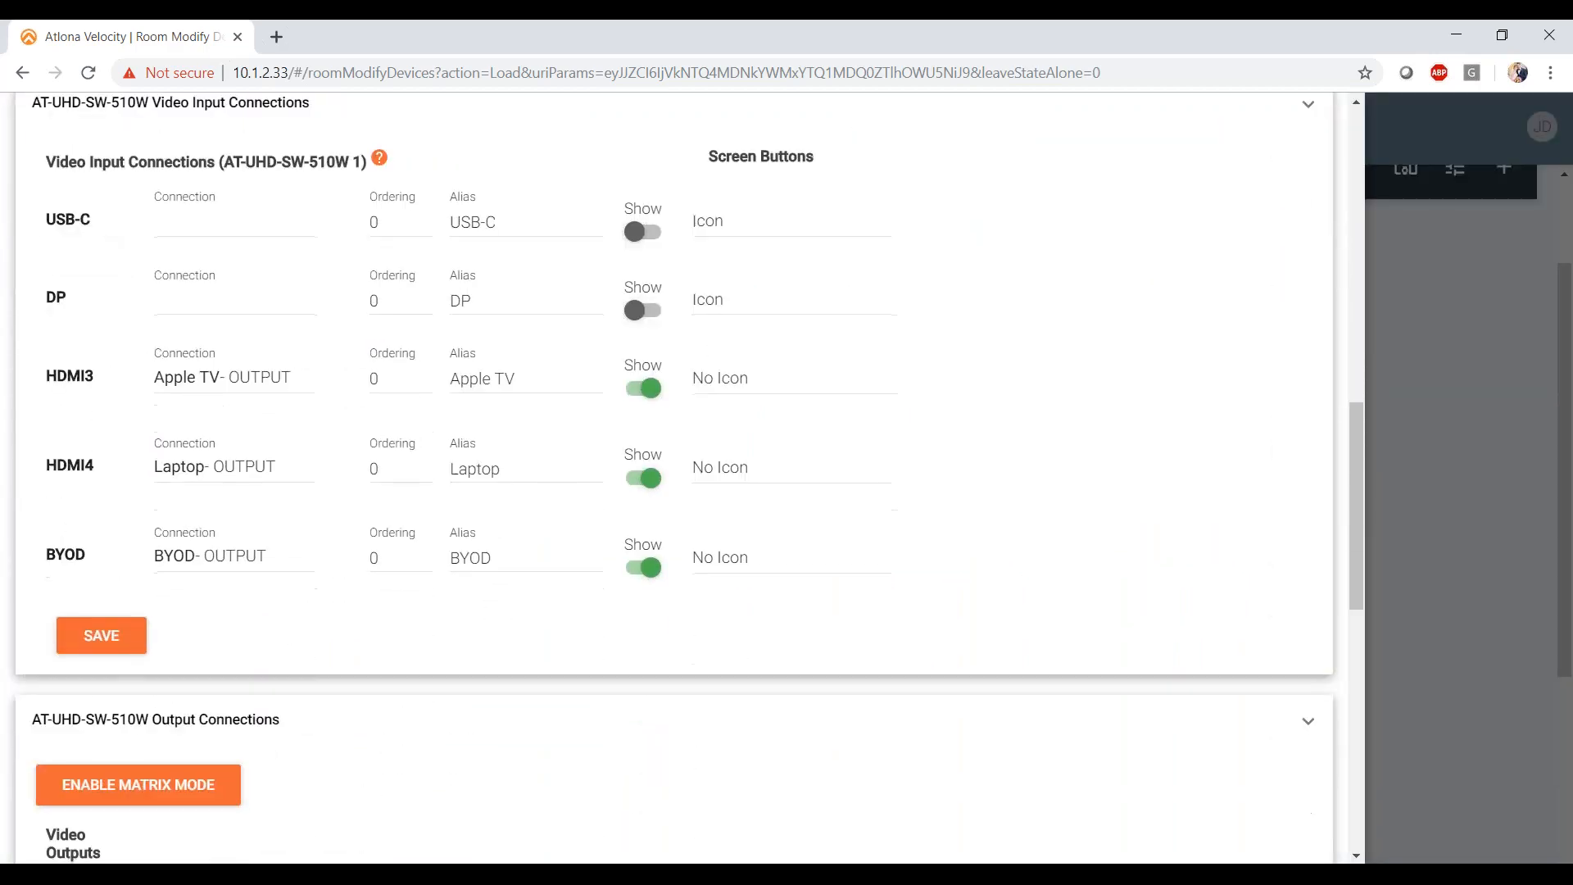
pyautogui.scroll(1, 494, 649)
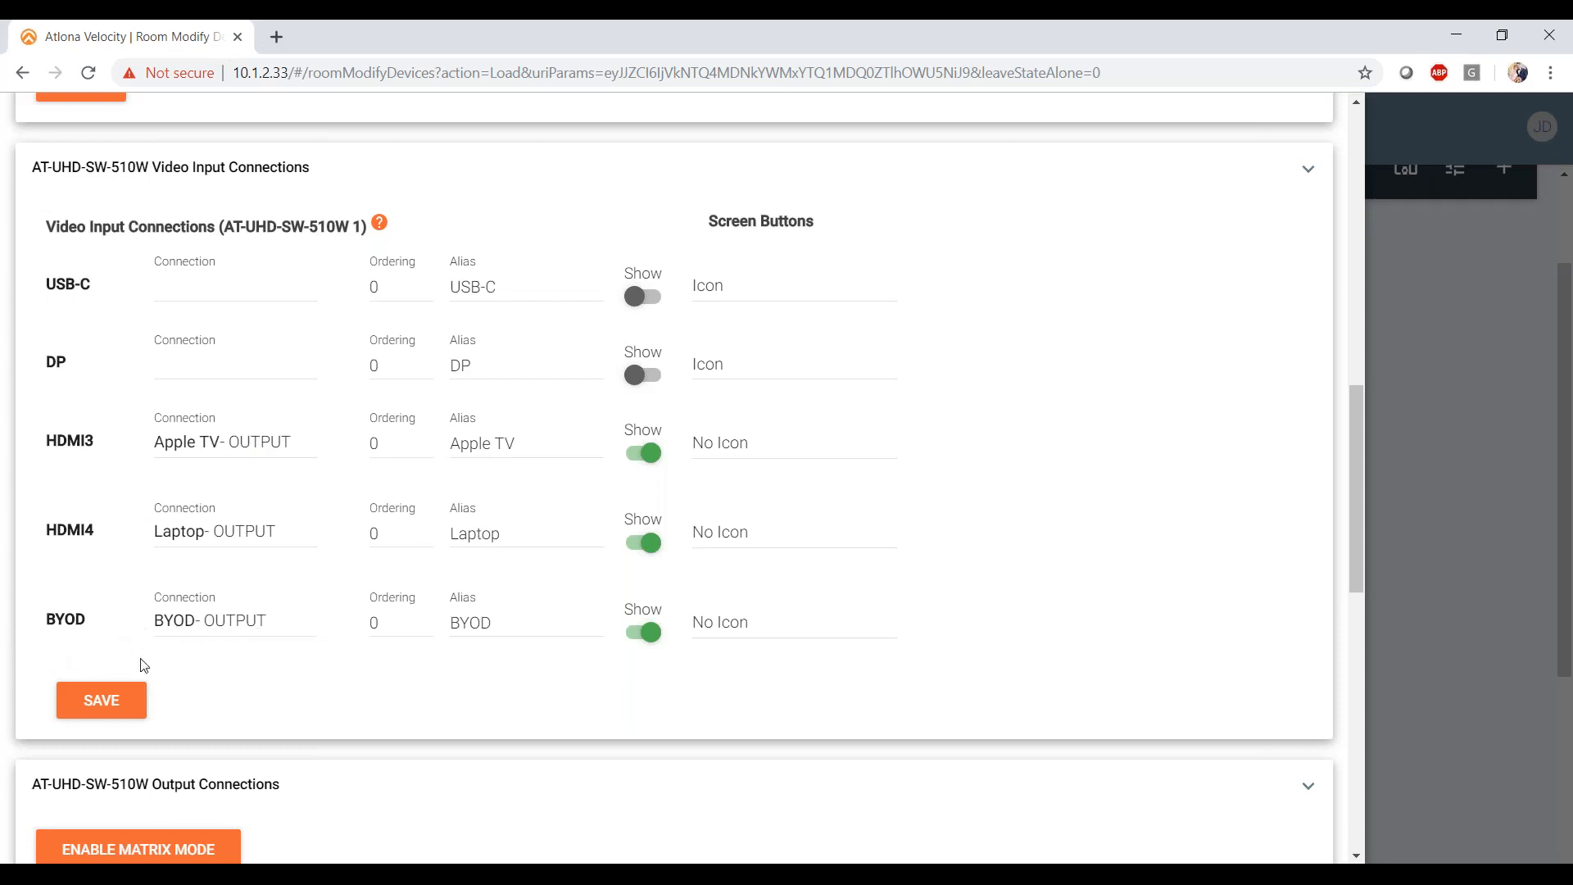
pyautogui.scroll(-5, 281, 716)
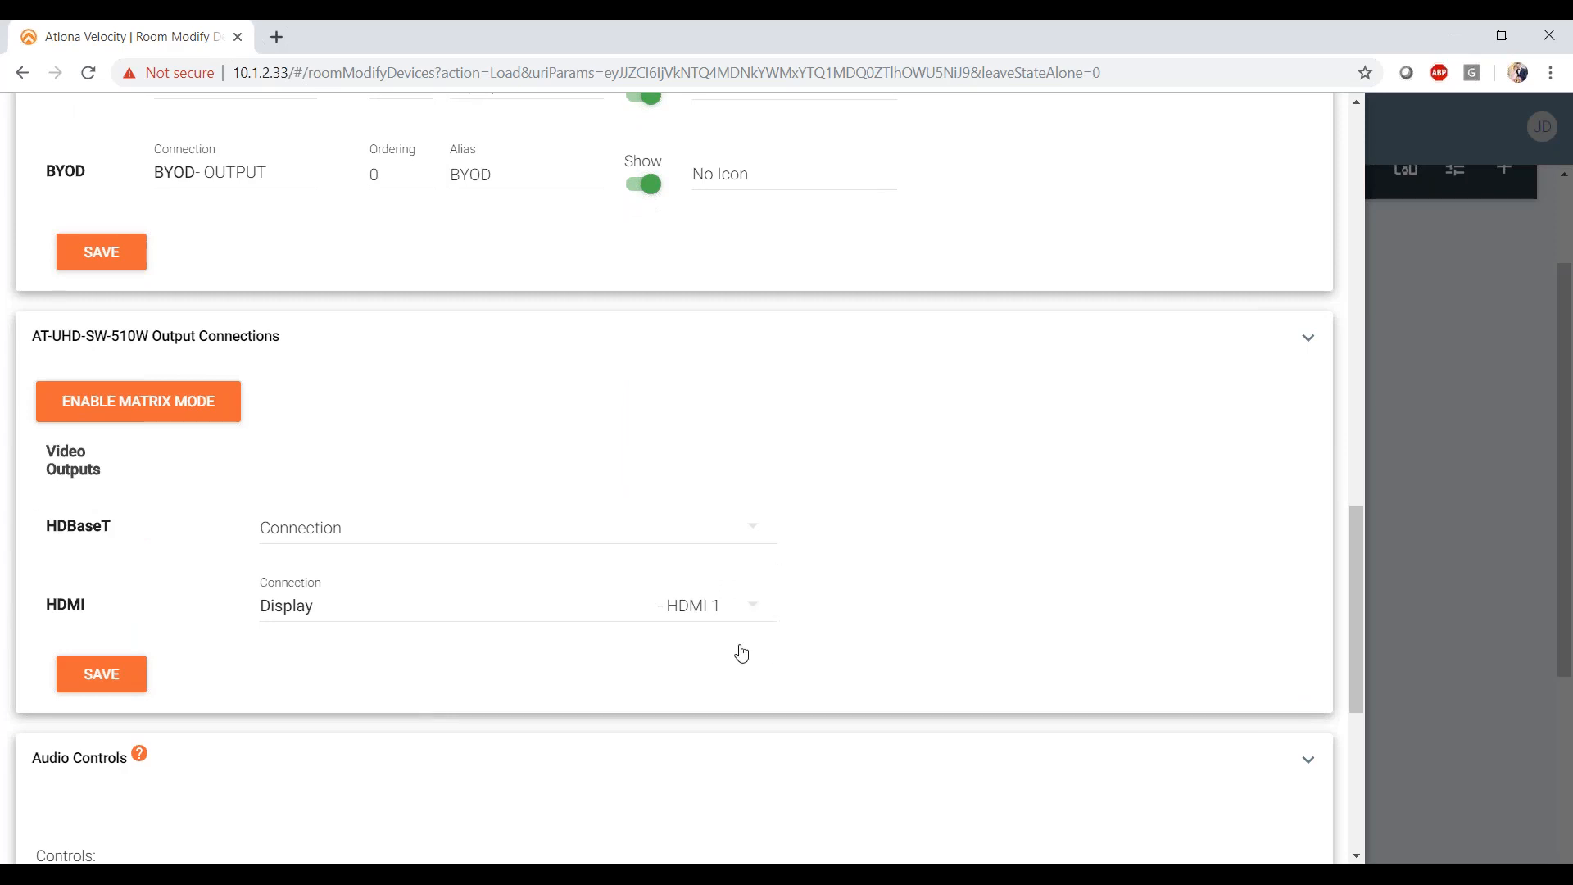
pyautogui.click(1442, 428)
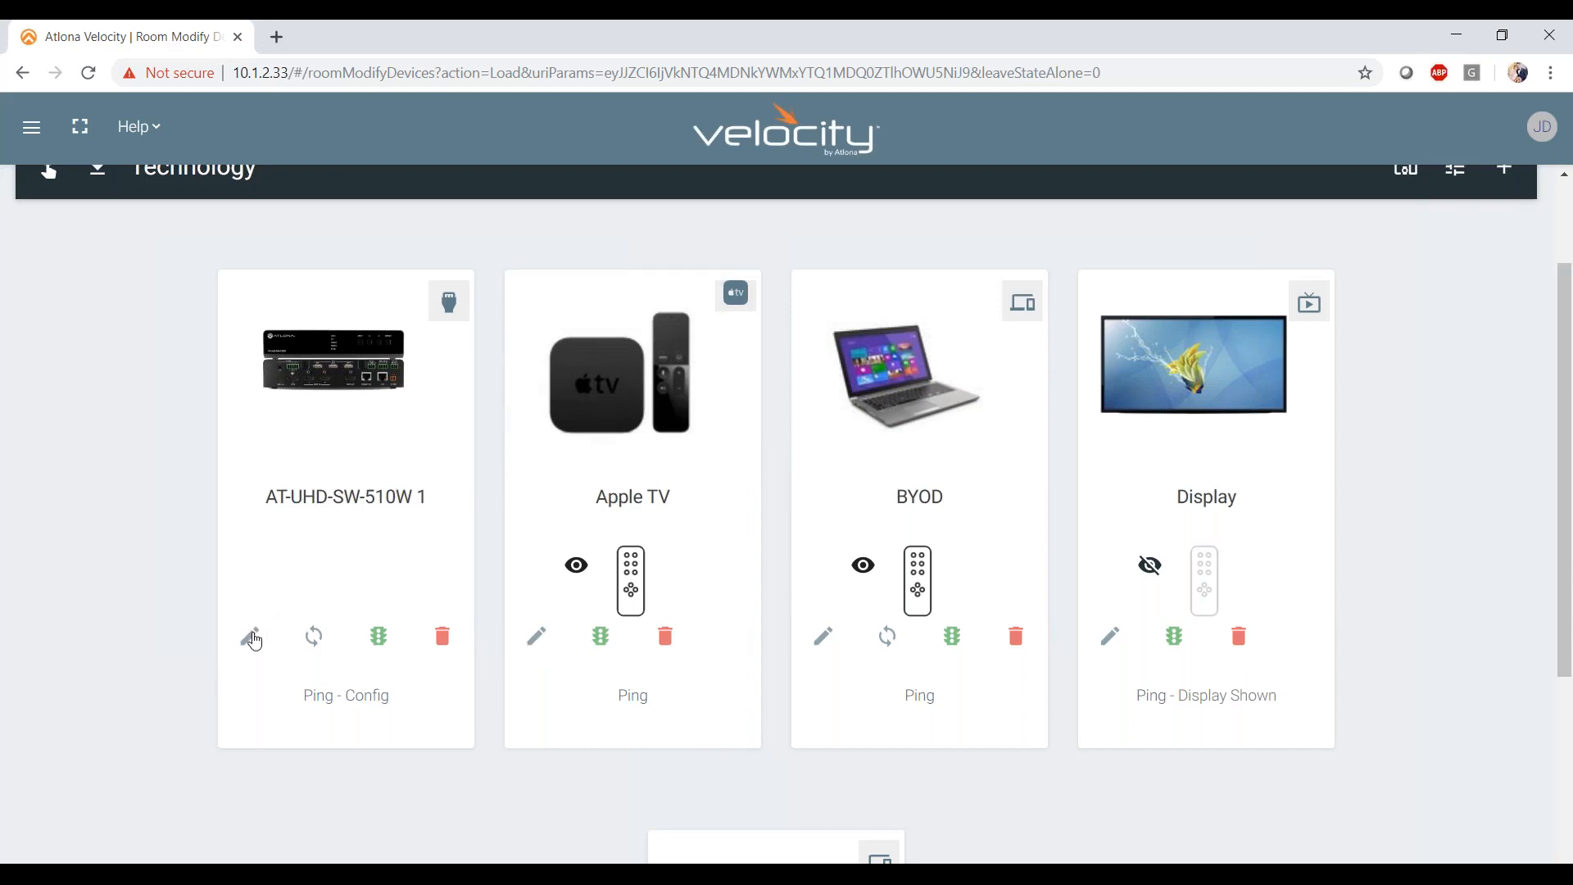
# - Check which switcher input the Apple TV's video output is connected to
pyautogui.click(543, 647)
pyautogui.scroll(-4, 544, 647)
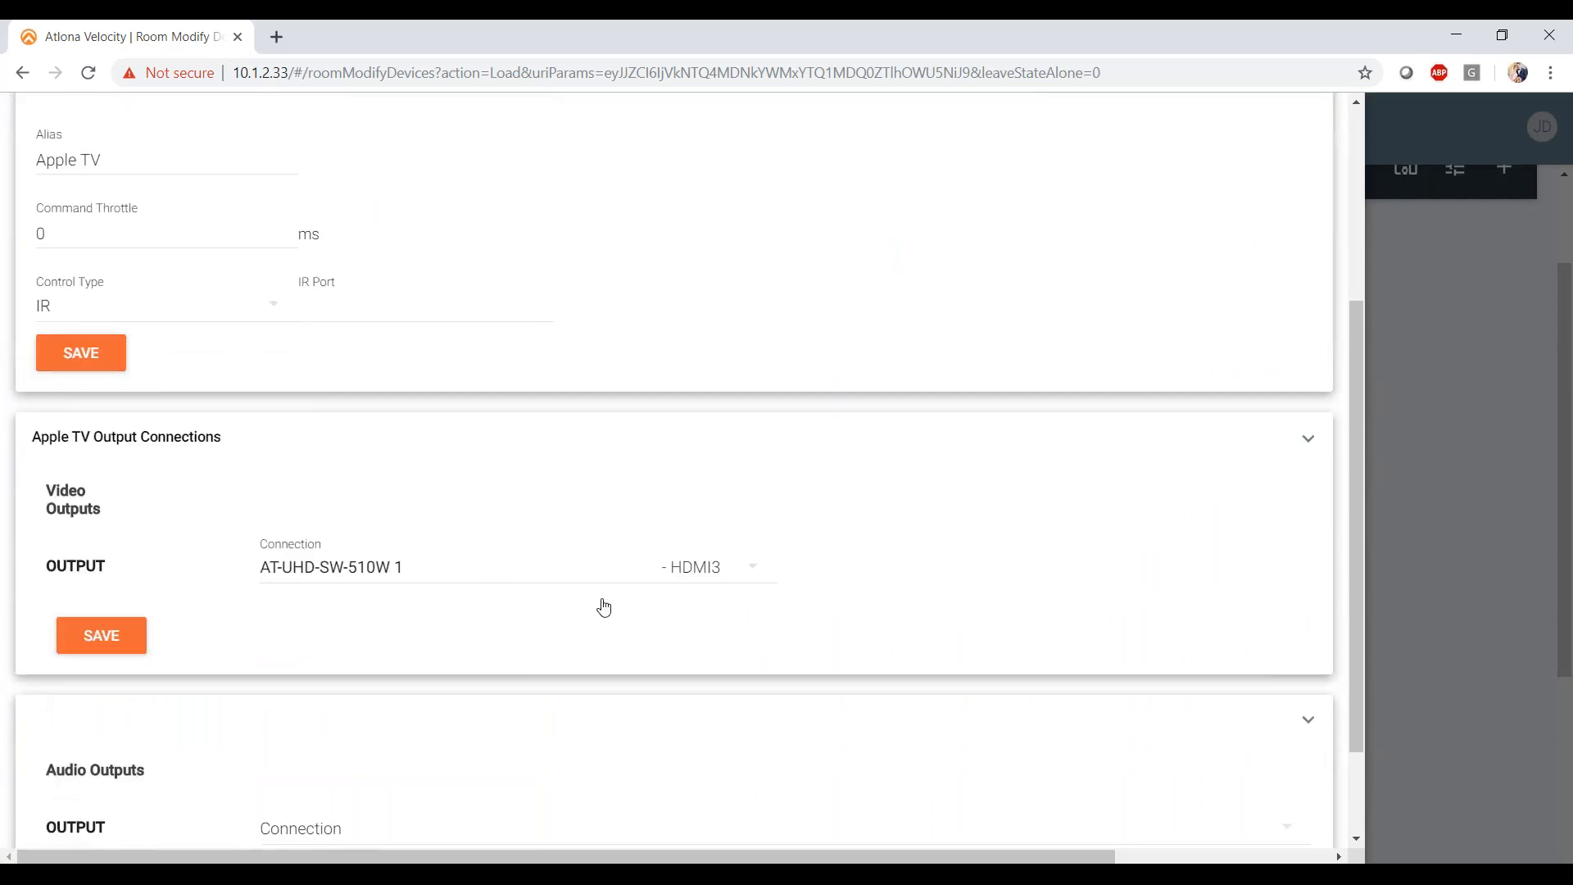
pyautogui.click(1432, 443)
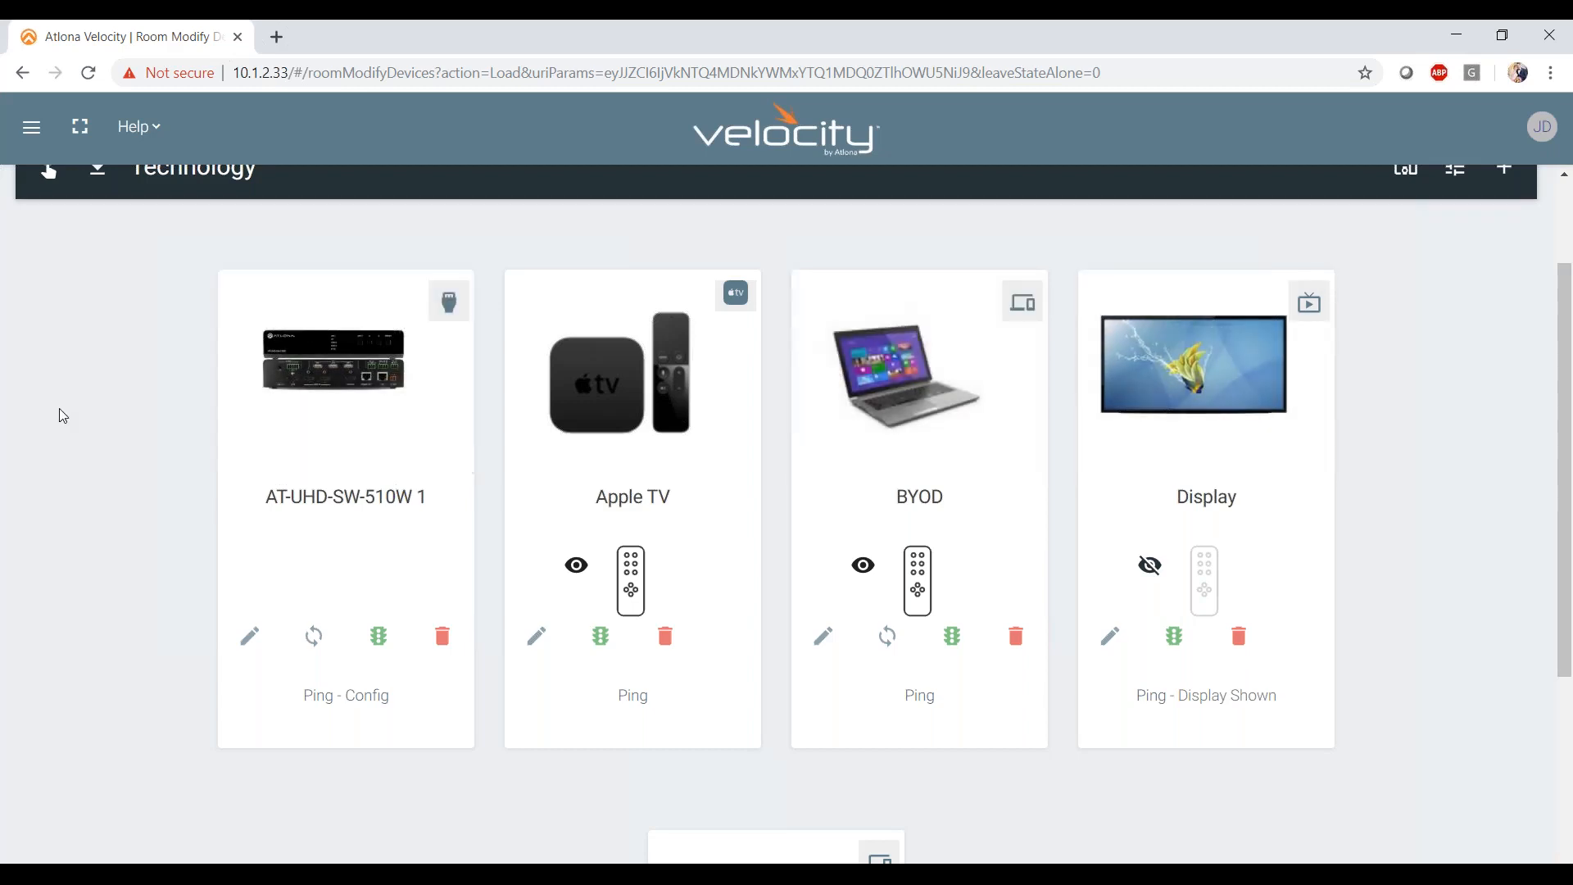
# - Launch the control interface for the Custom GUI Demo room and turn the room on
pyautogui.scroll(2, 65, 422)
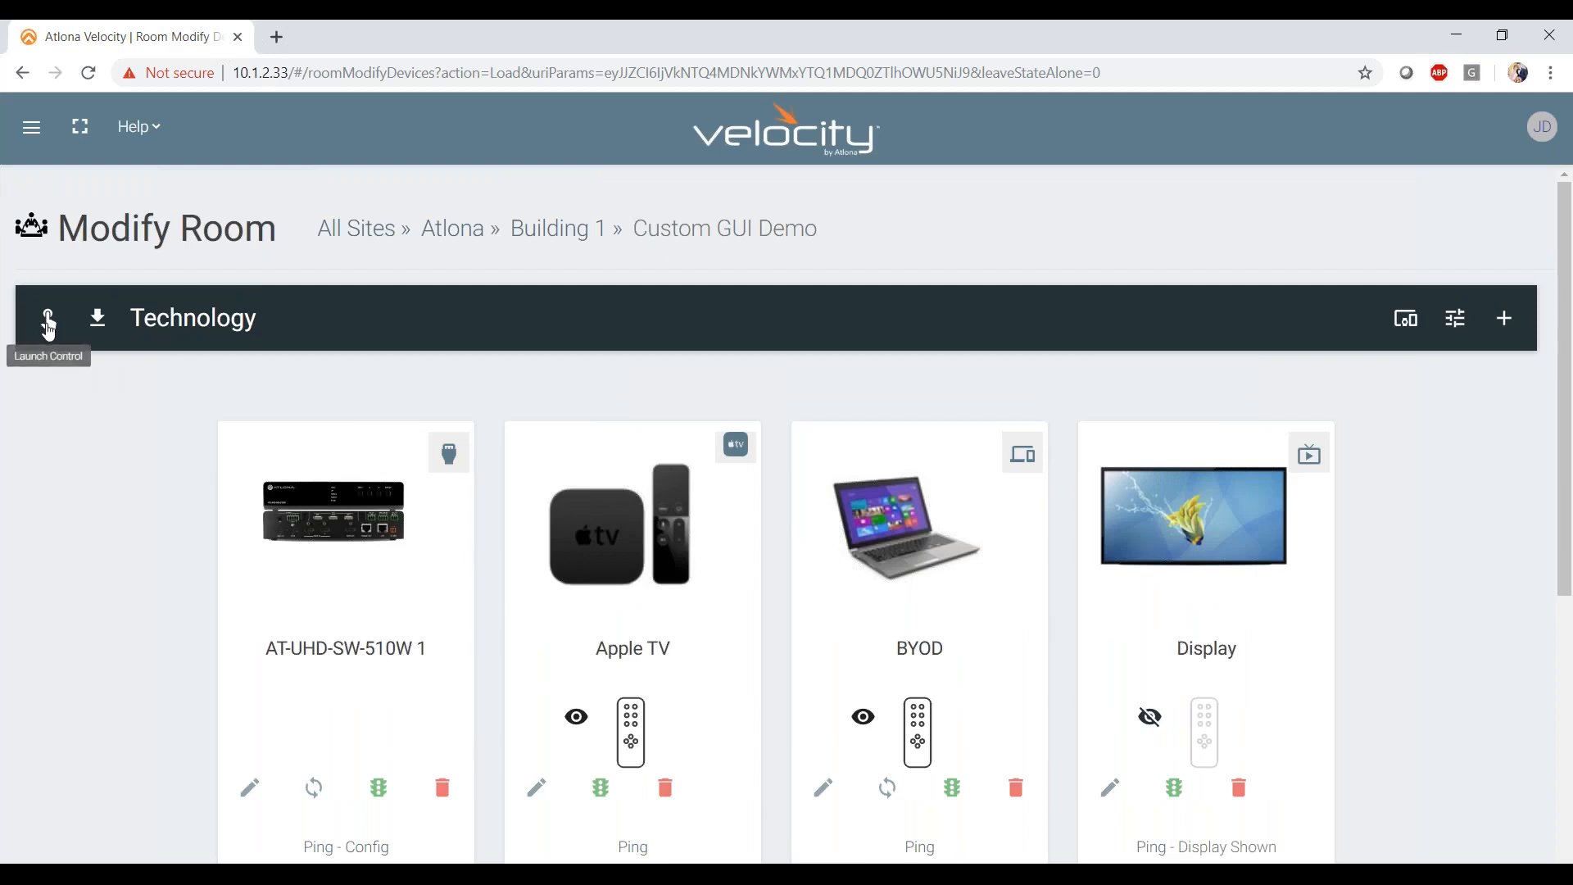
pyautogui.click(49, 326)
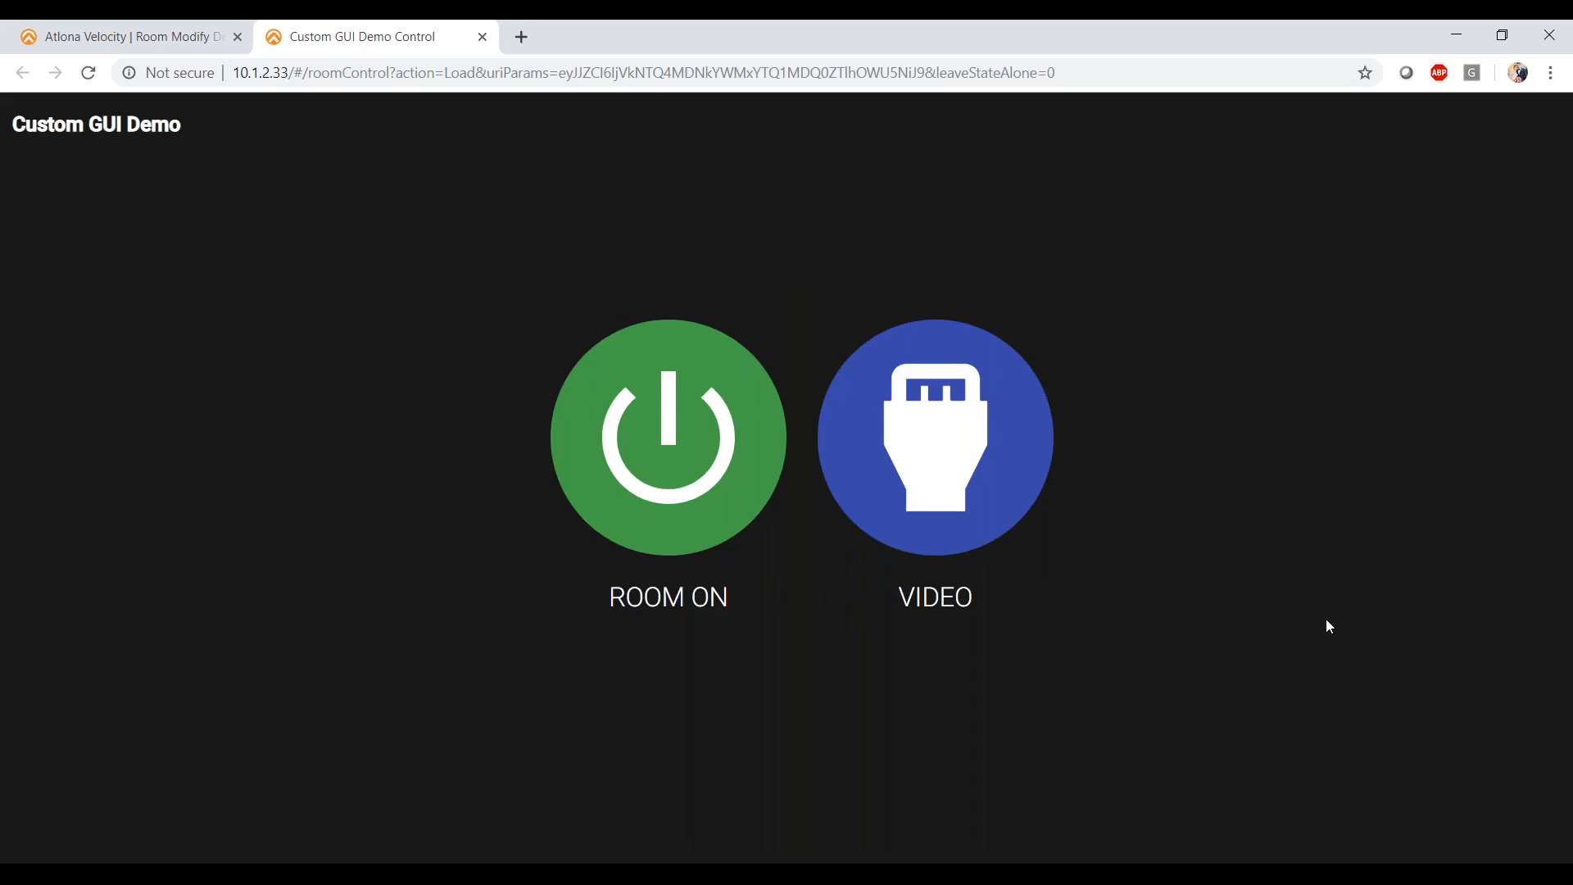
pyautogui.click(669, 438)
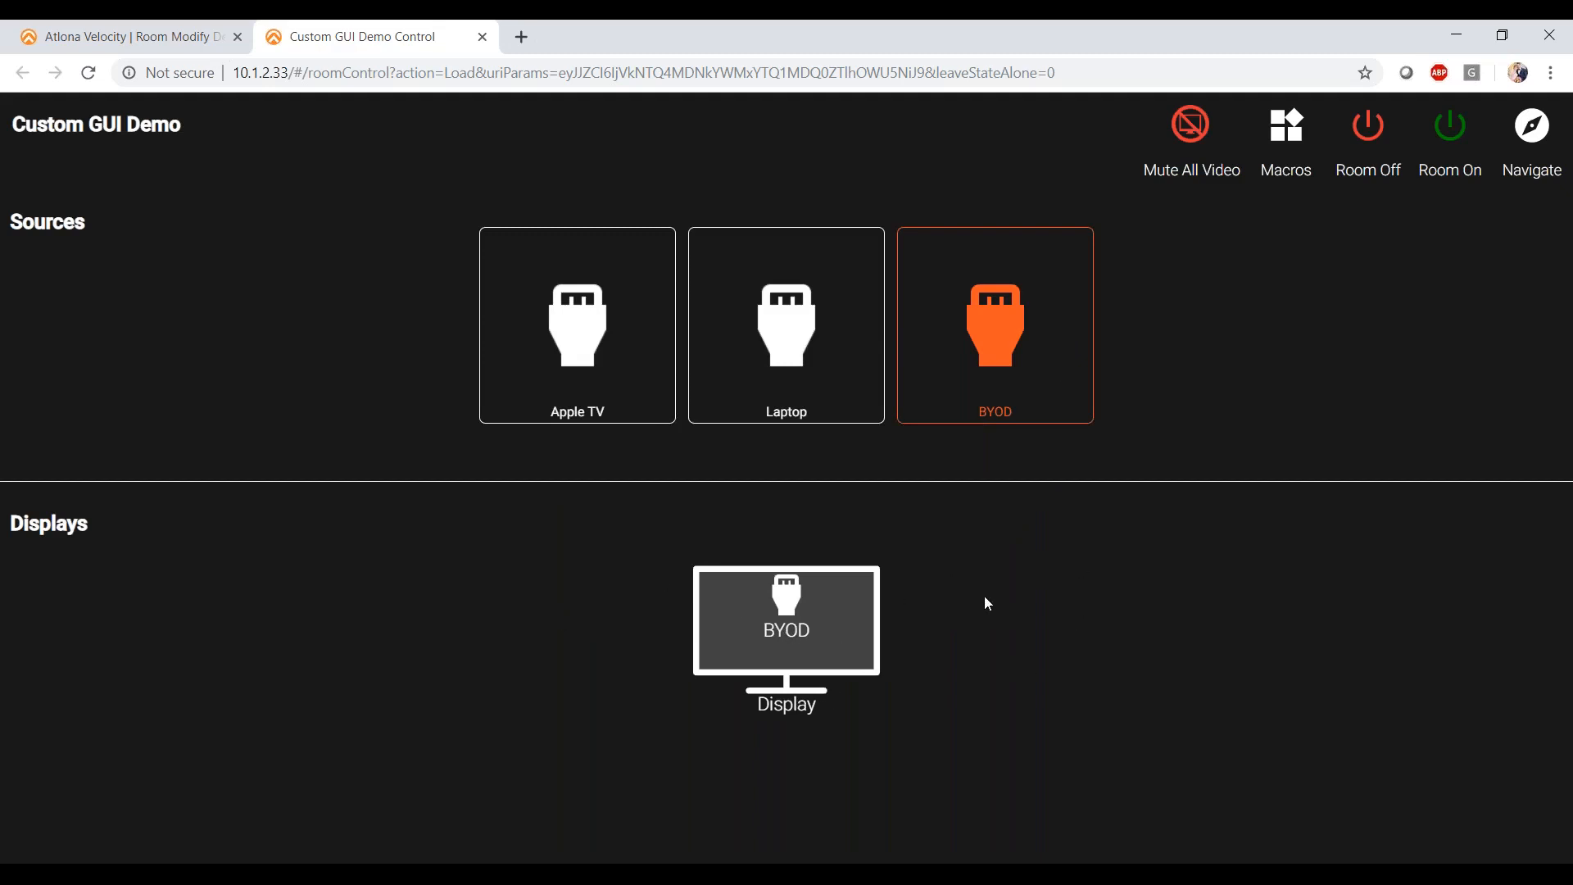
# - Route the Laptop source and then the Apple TV source to the display, and close the Apple TV remote
pyautogui.moveTo(788, 361); pyautogui.dragTo(784, 573)
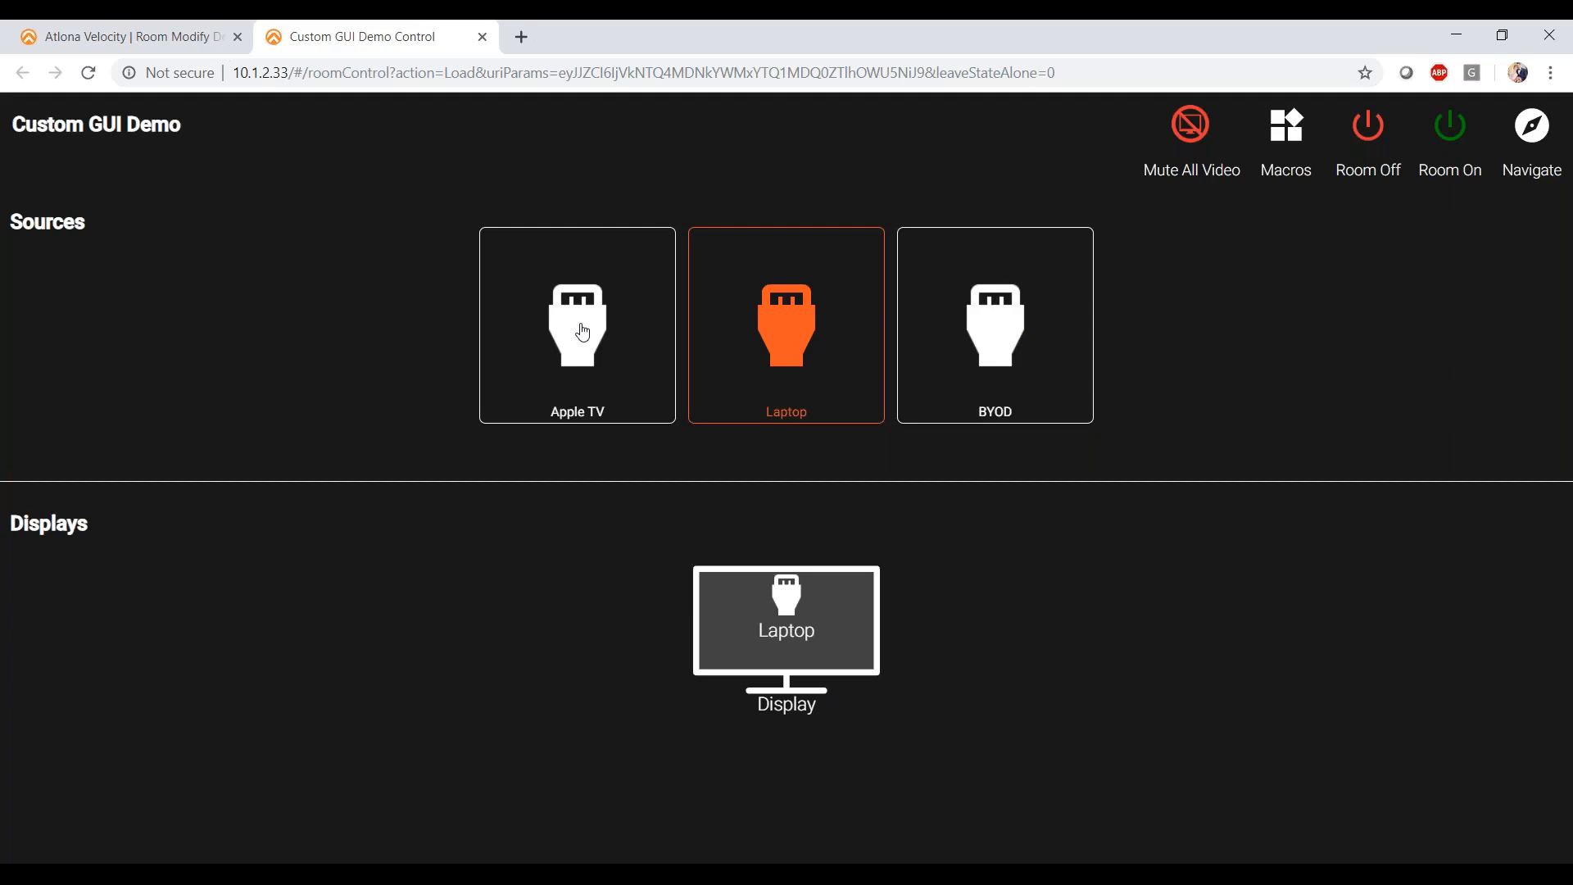
pyautogui.moveTo(583, 333); pyautogui.dragTo(778, 622)
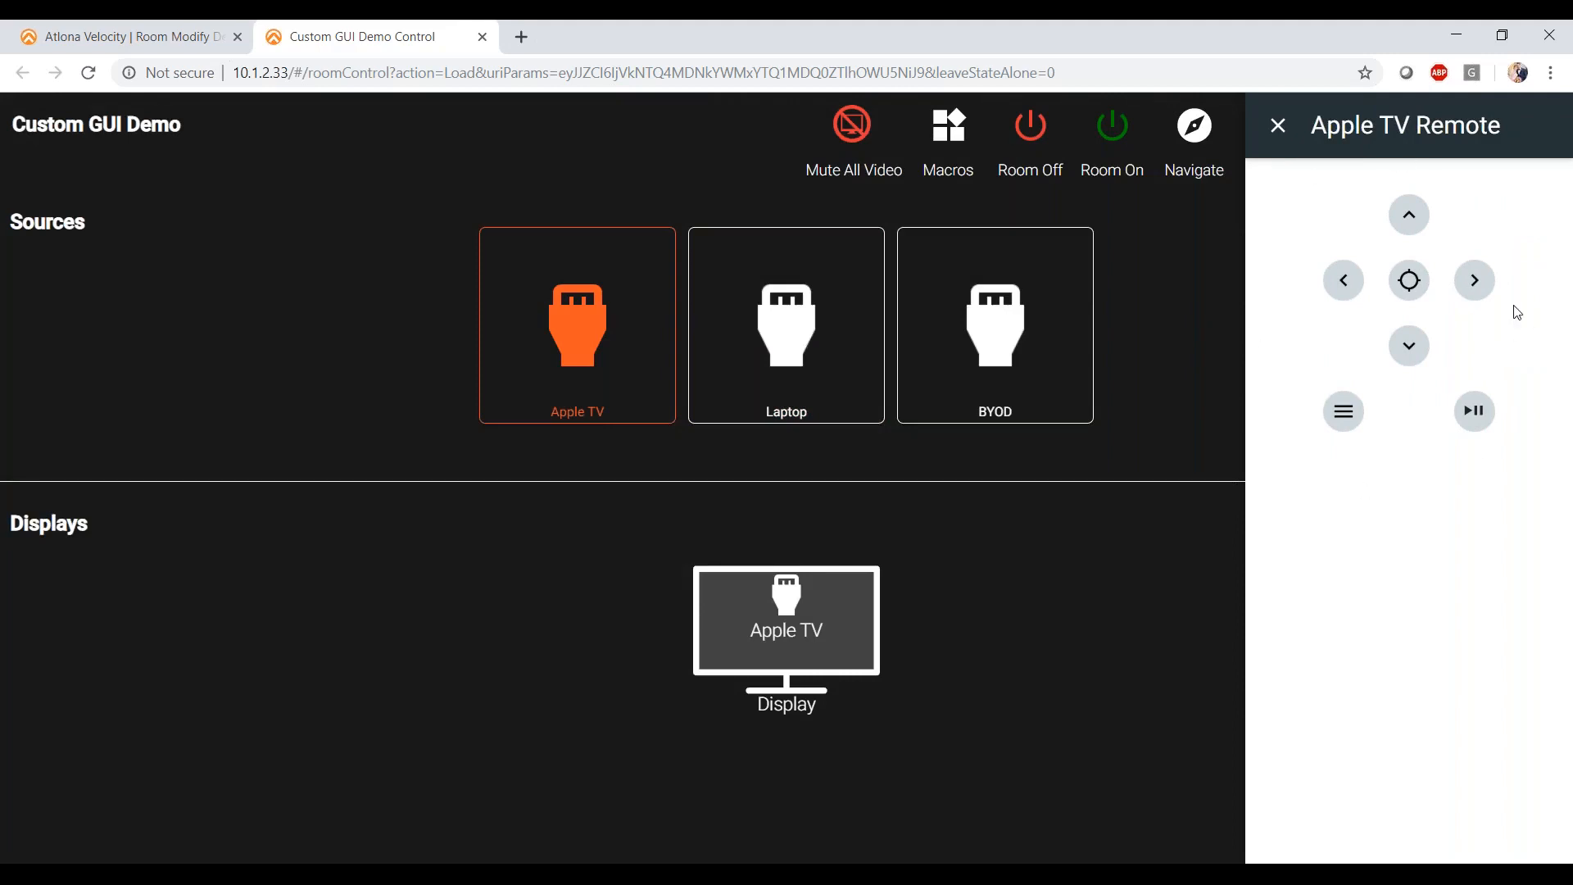
pyautogui.click(1278, 126)
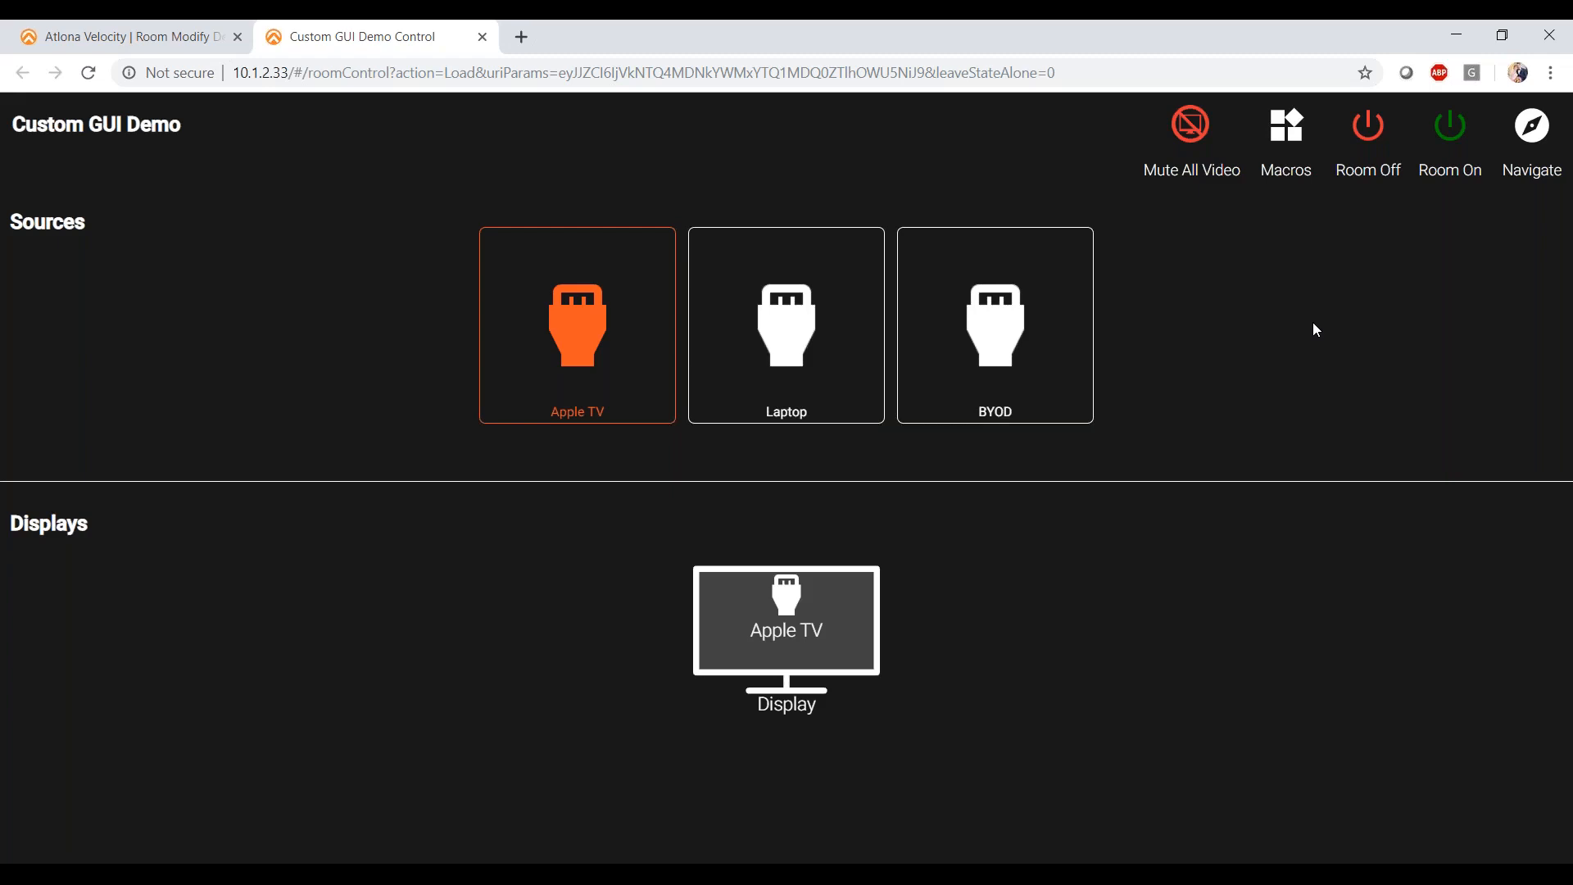
# - Open the room's custom screen editor from its setup page and compare its Home Screen with the standard control interface
pyautogui.click(162, 41)
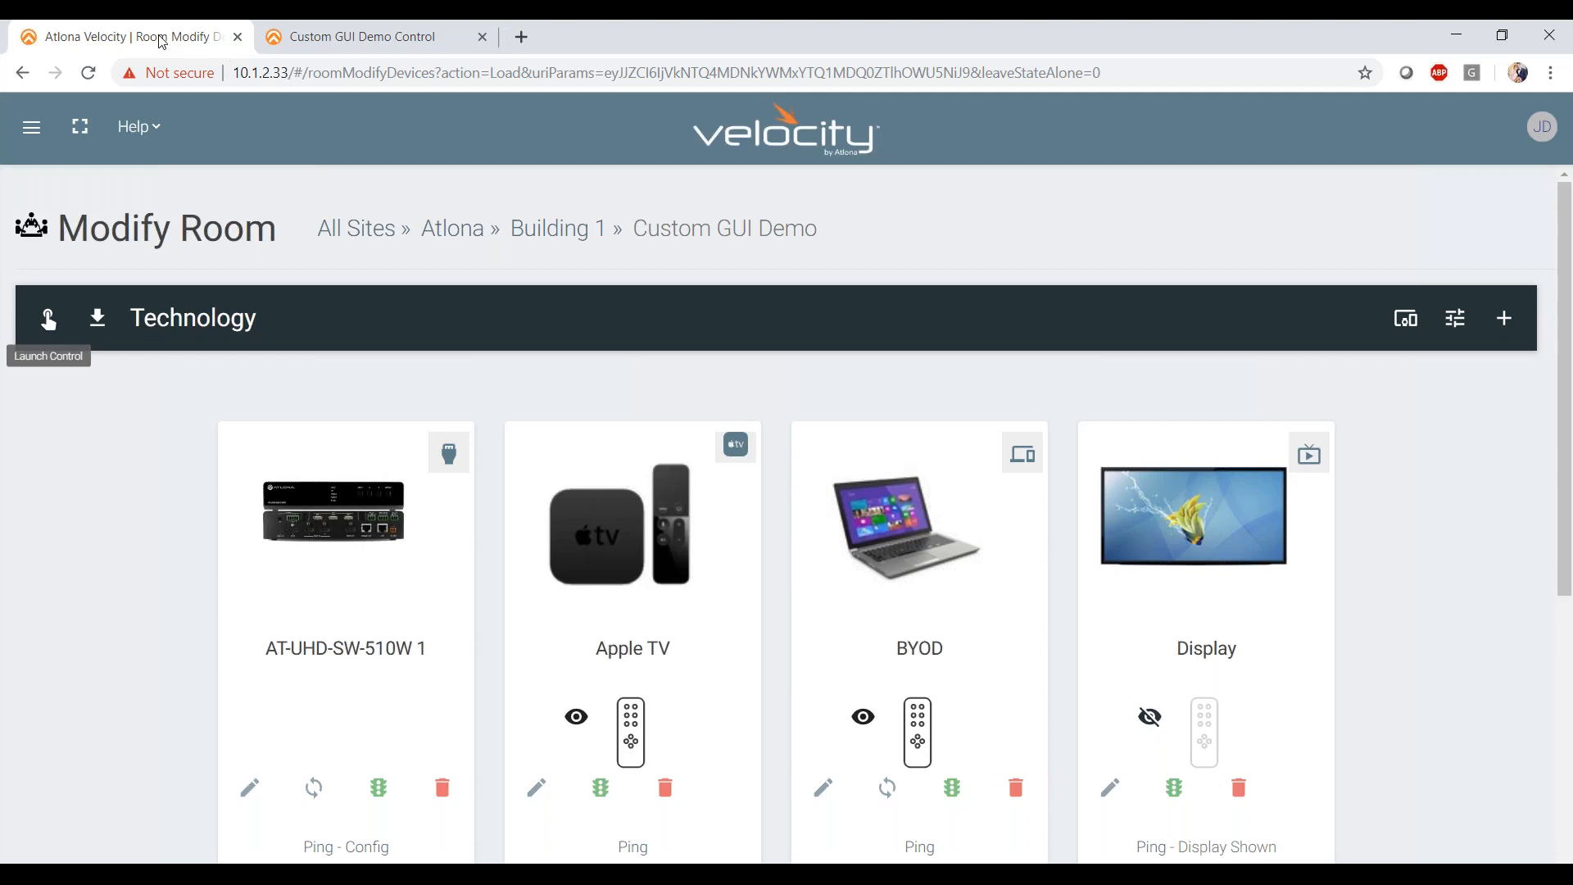
pyautogui.click(1405, 321)
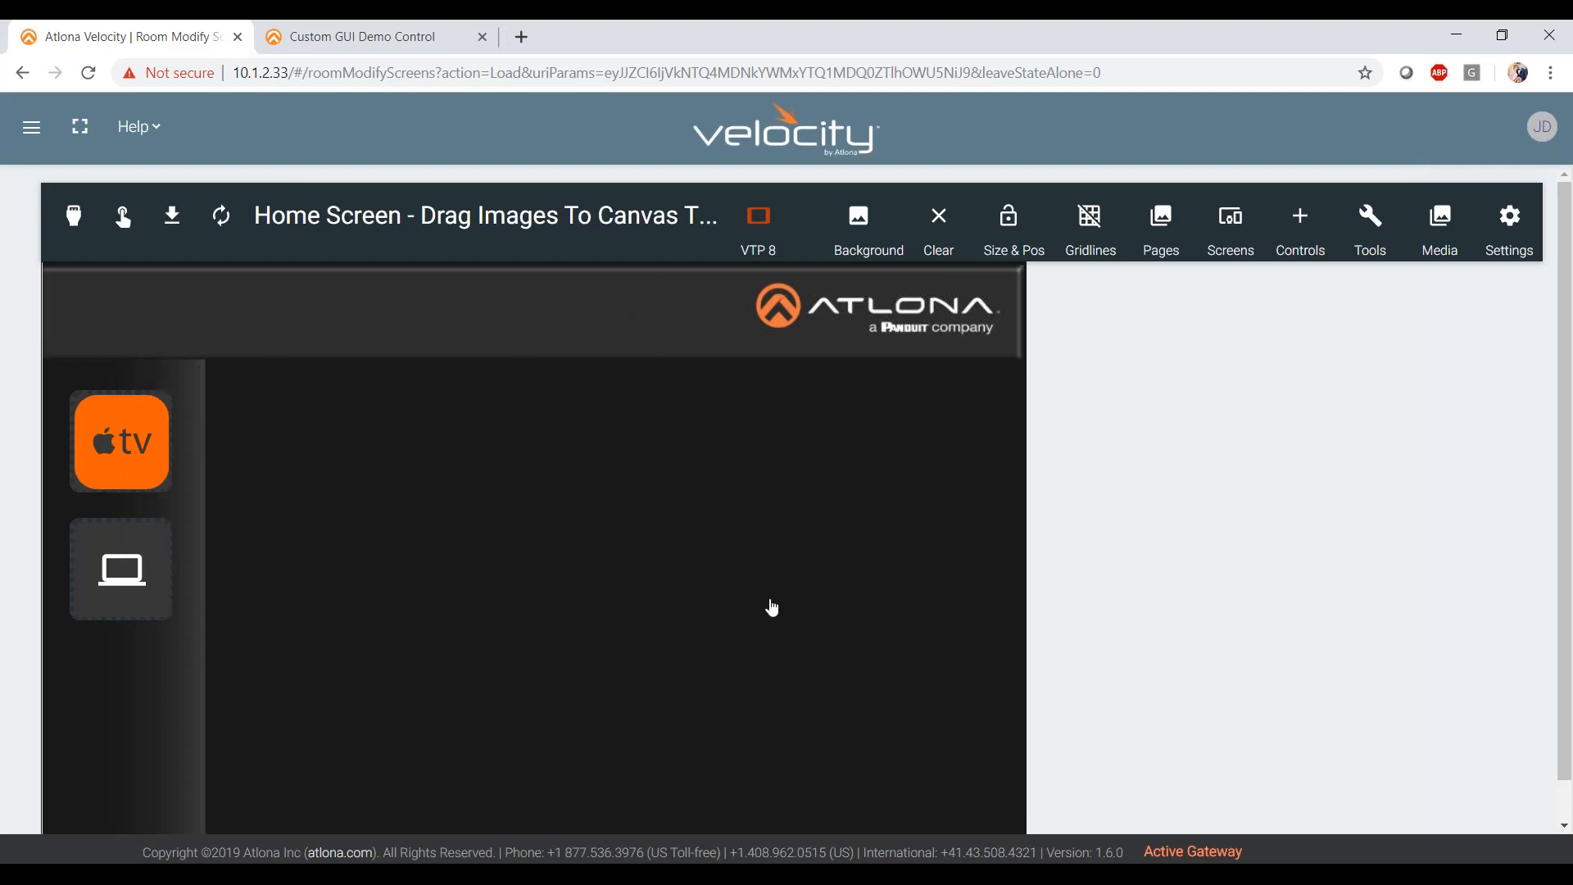
pyautogui.scroll(-1, 772, 607)
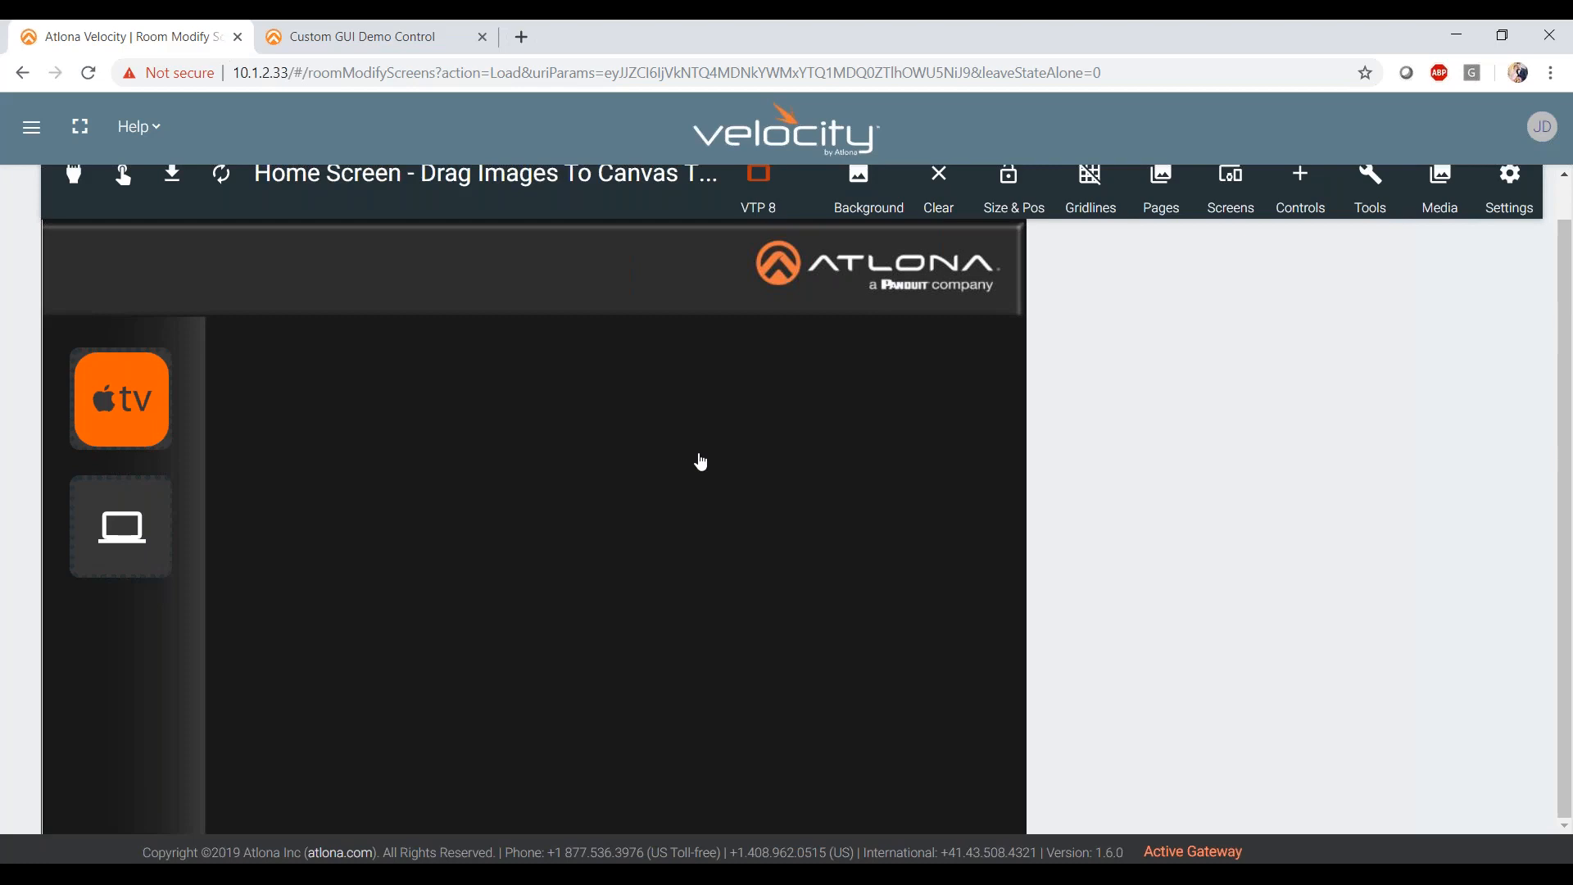
pyautogui.scroll(1, 700, 462)
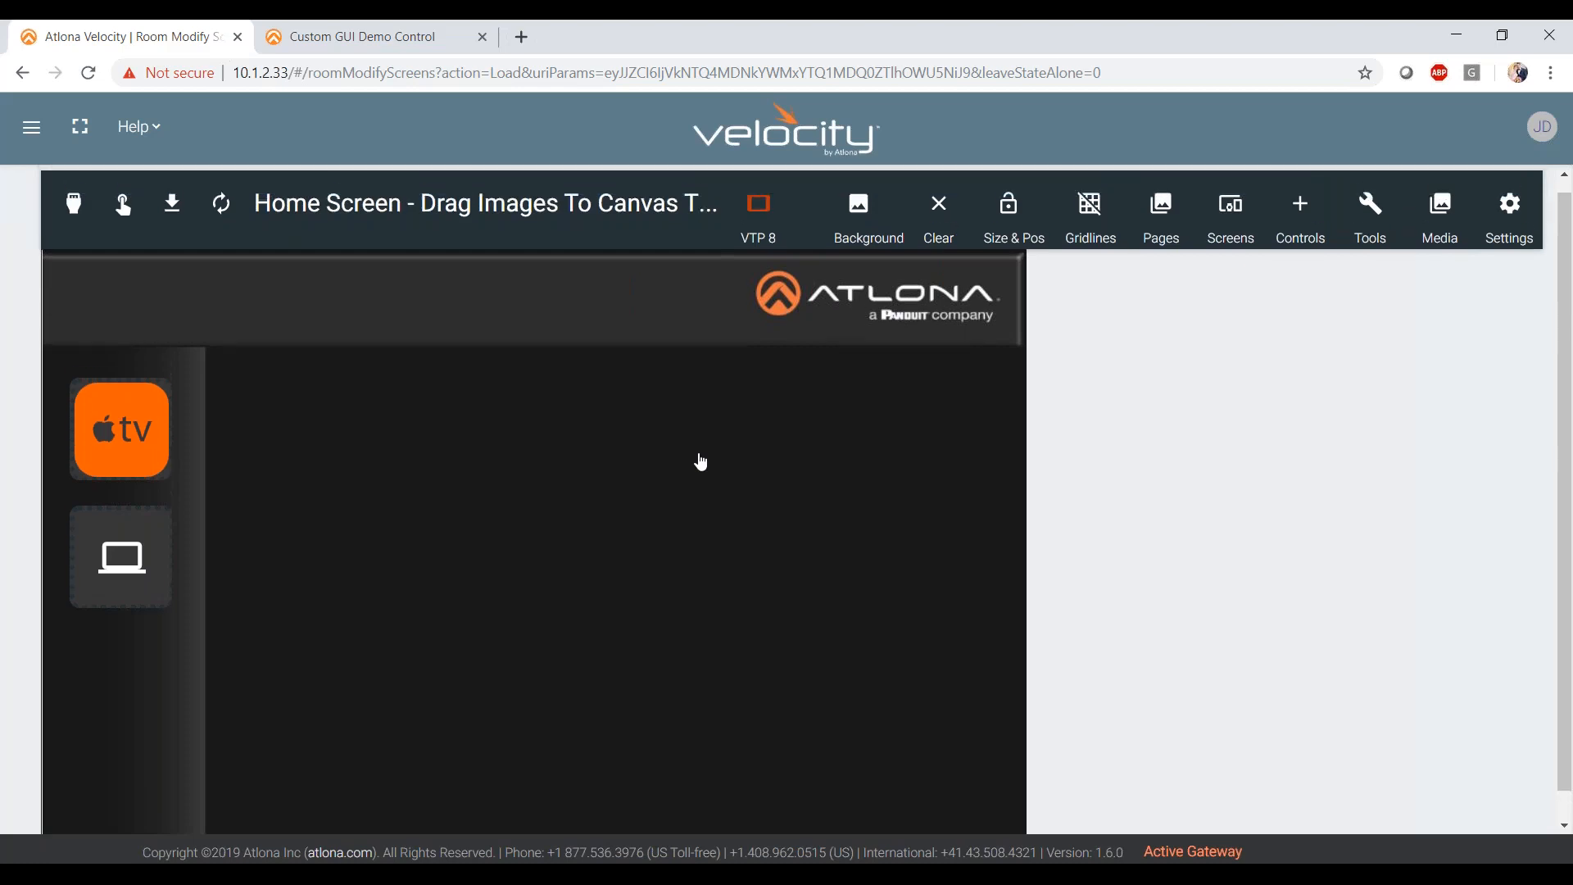
pyautogui.hotkey('ctrl', 'Tab')
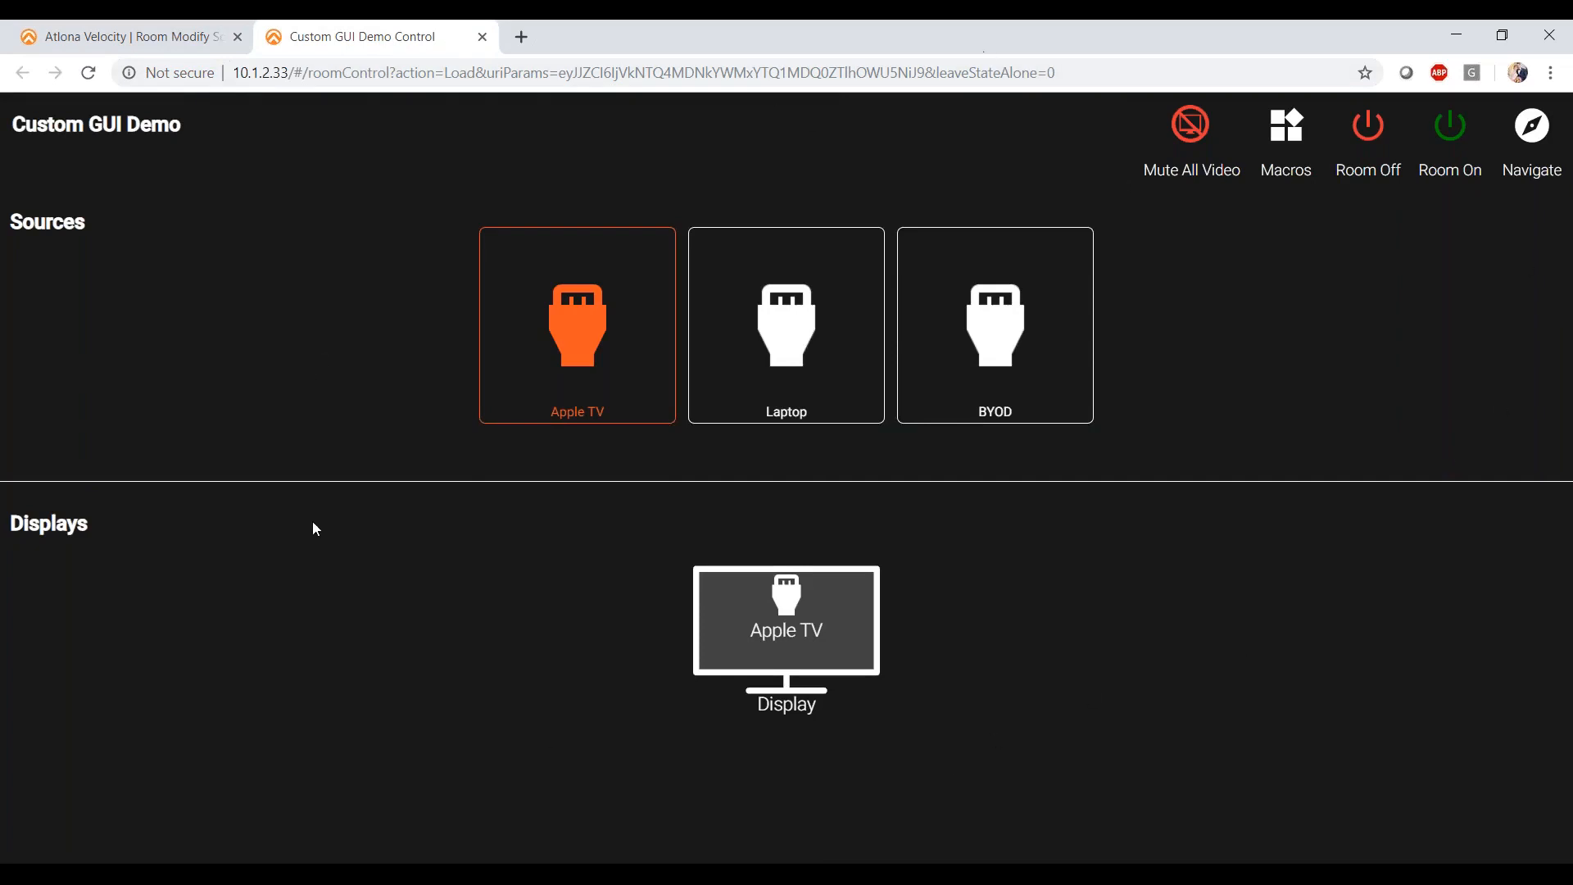
pyautogui.click(195, 48)
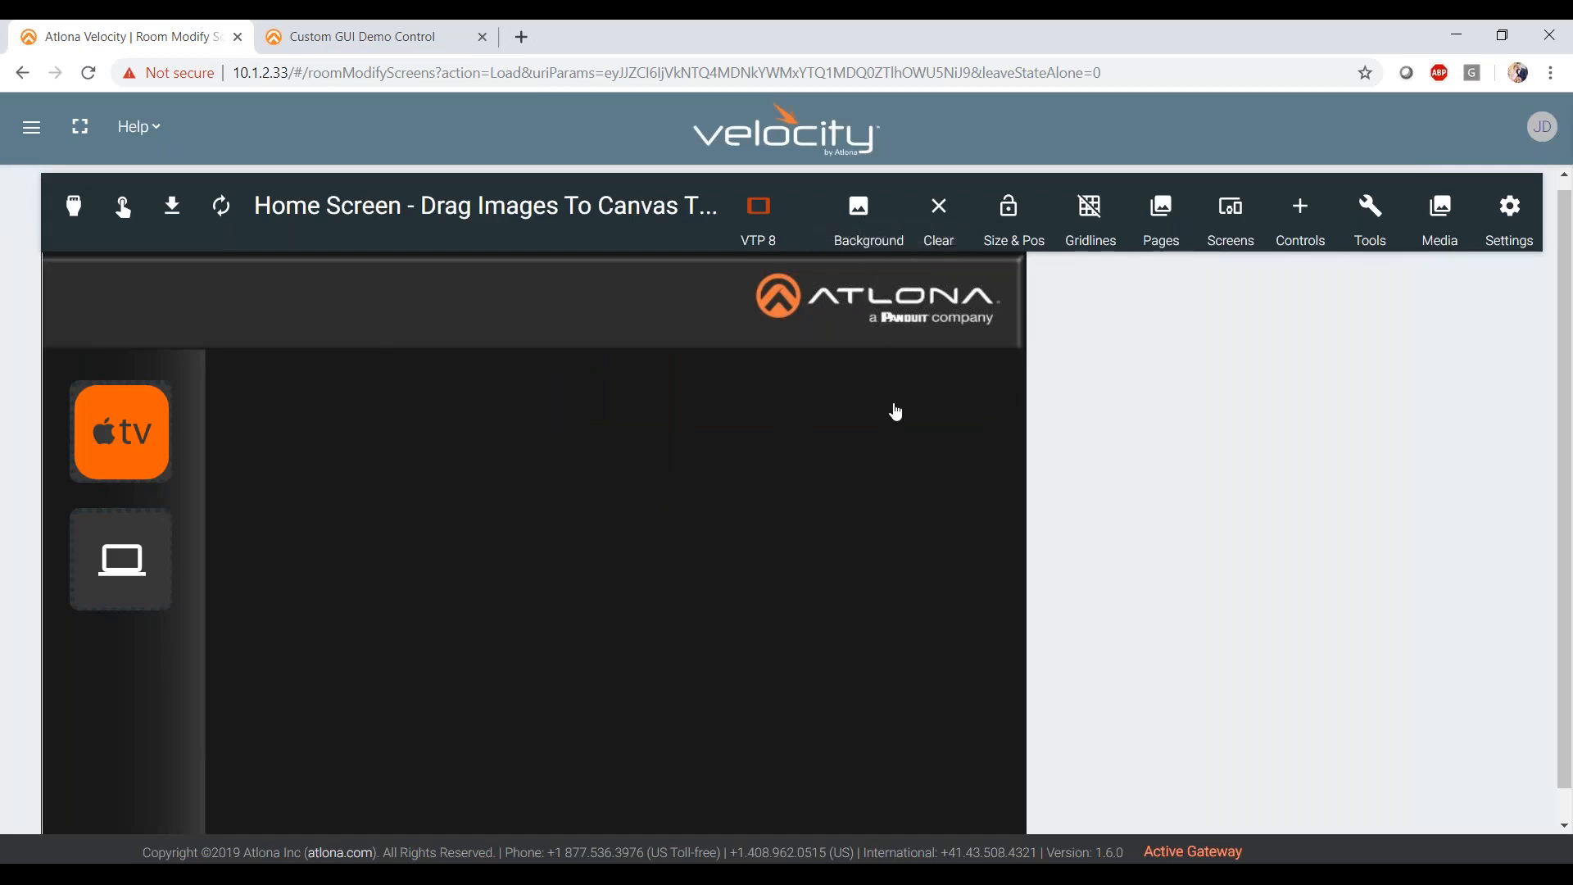
# - Select the Apple TV and laptop buttons on the Home Screen canvas in turn to inspect them
pyautogui.click(147, 440)
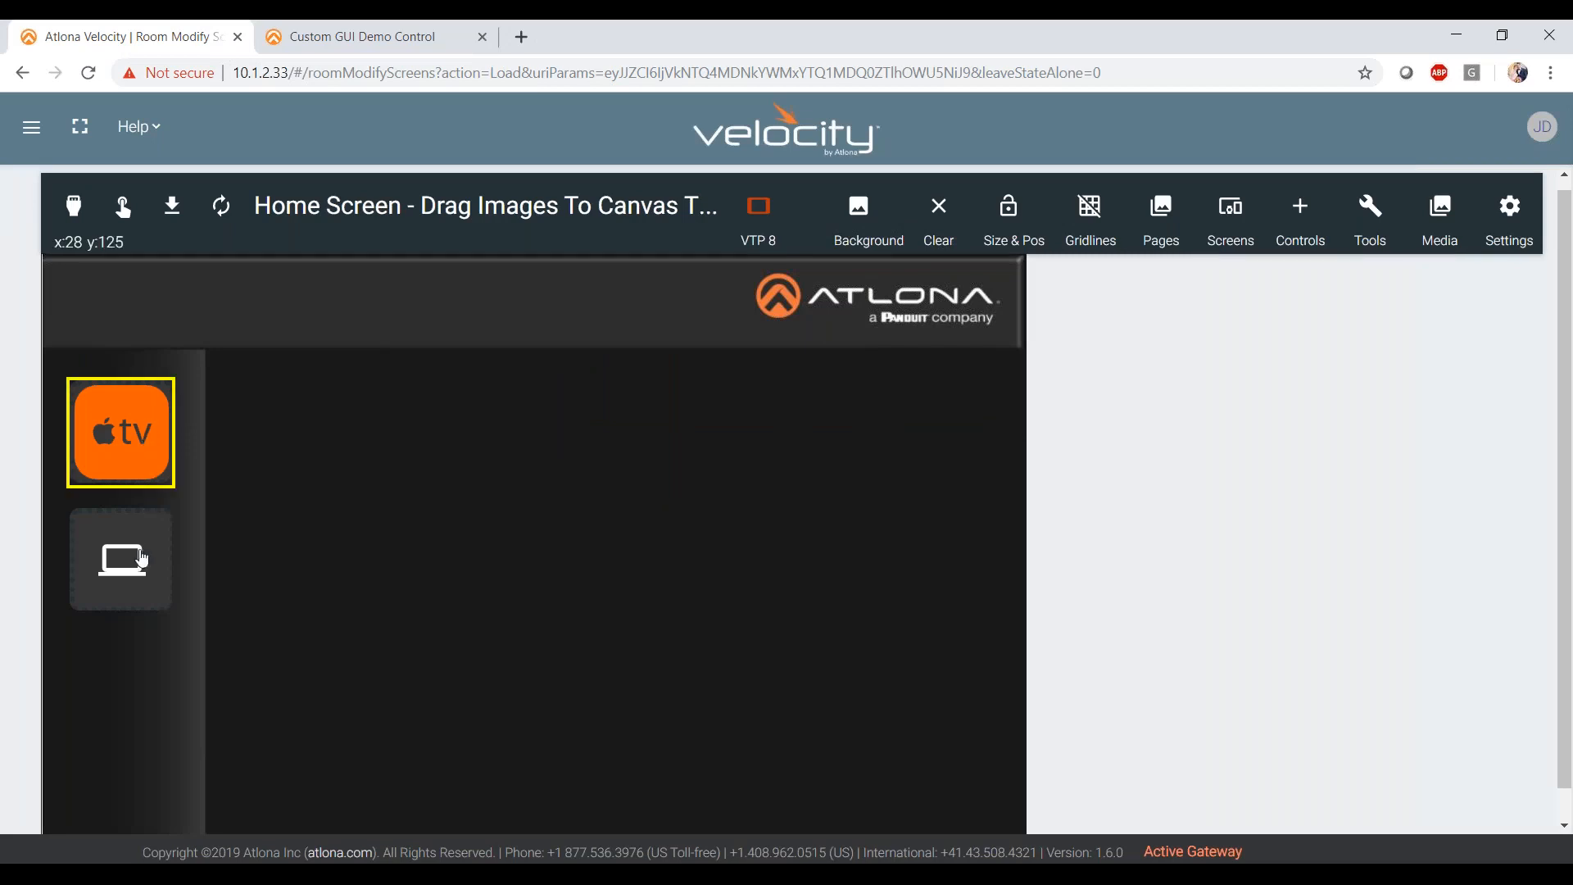
pyautogui.click(141, 570)
pyautogui.click(129, 450)
pyautogui.click(121, 552)
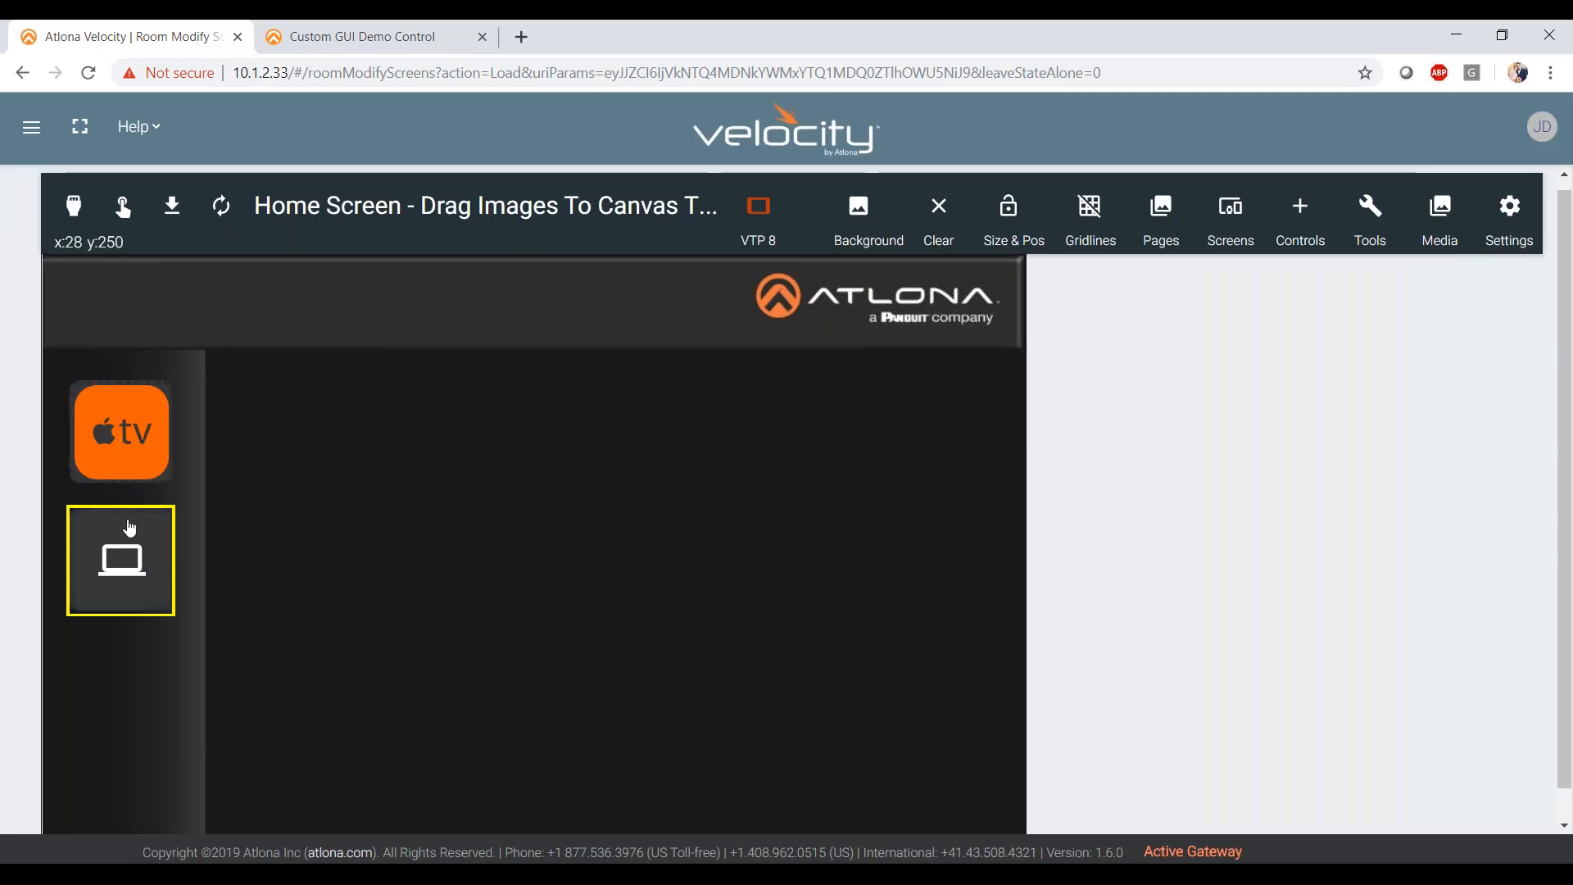
pyautogui.click(131, 434)
pyautogui.click(136, 558)
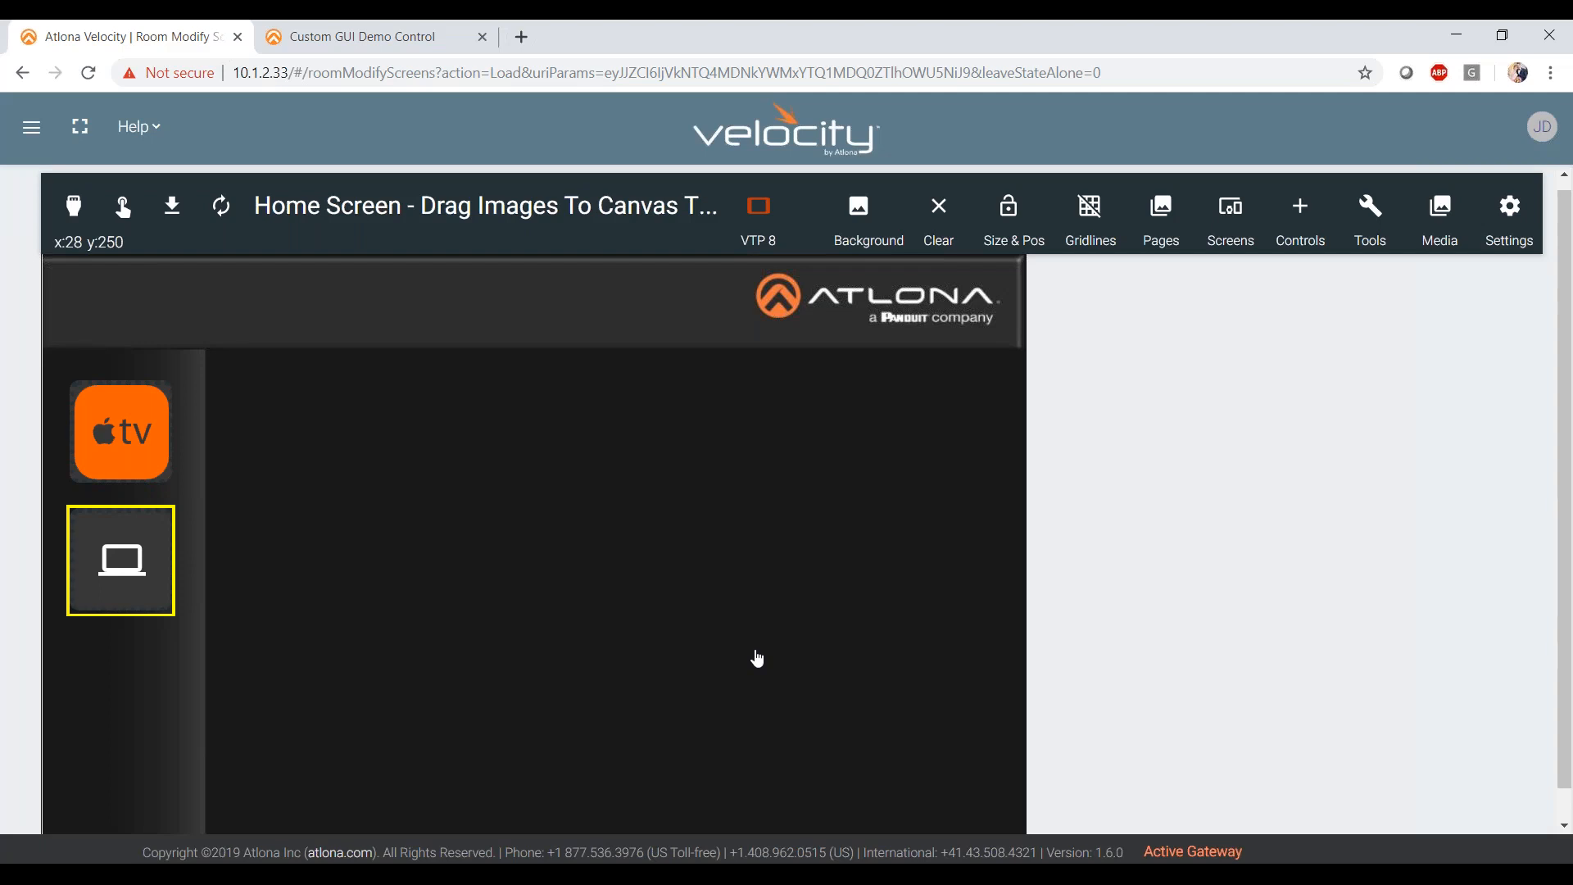
# - Add a new page named Start Page and open it on the canvas for editing
pyautogui.click(1169, 221)
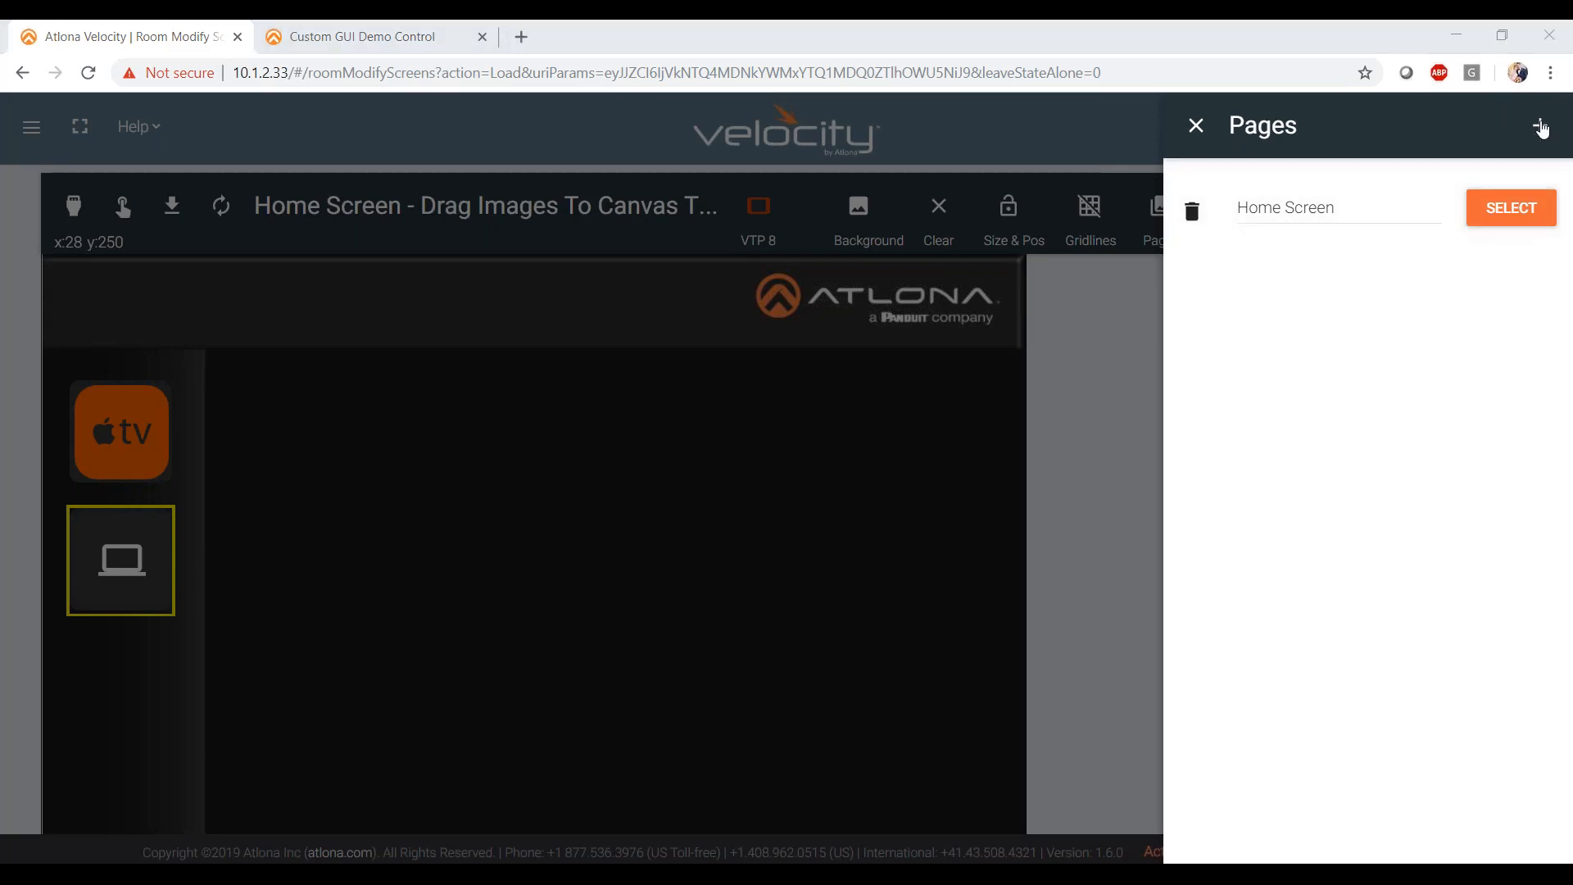
pyautogui.click(1539, 126)
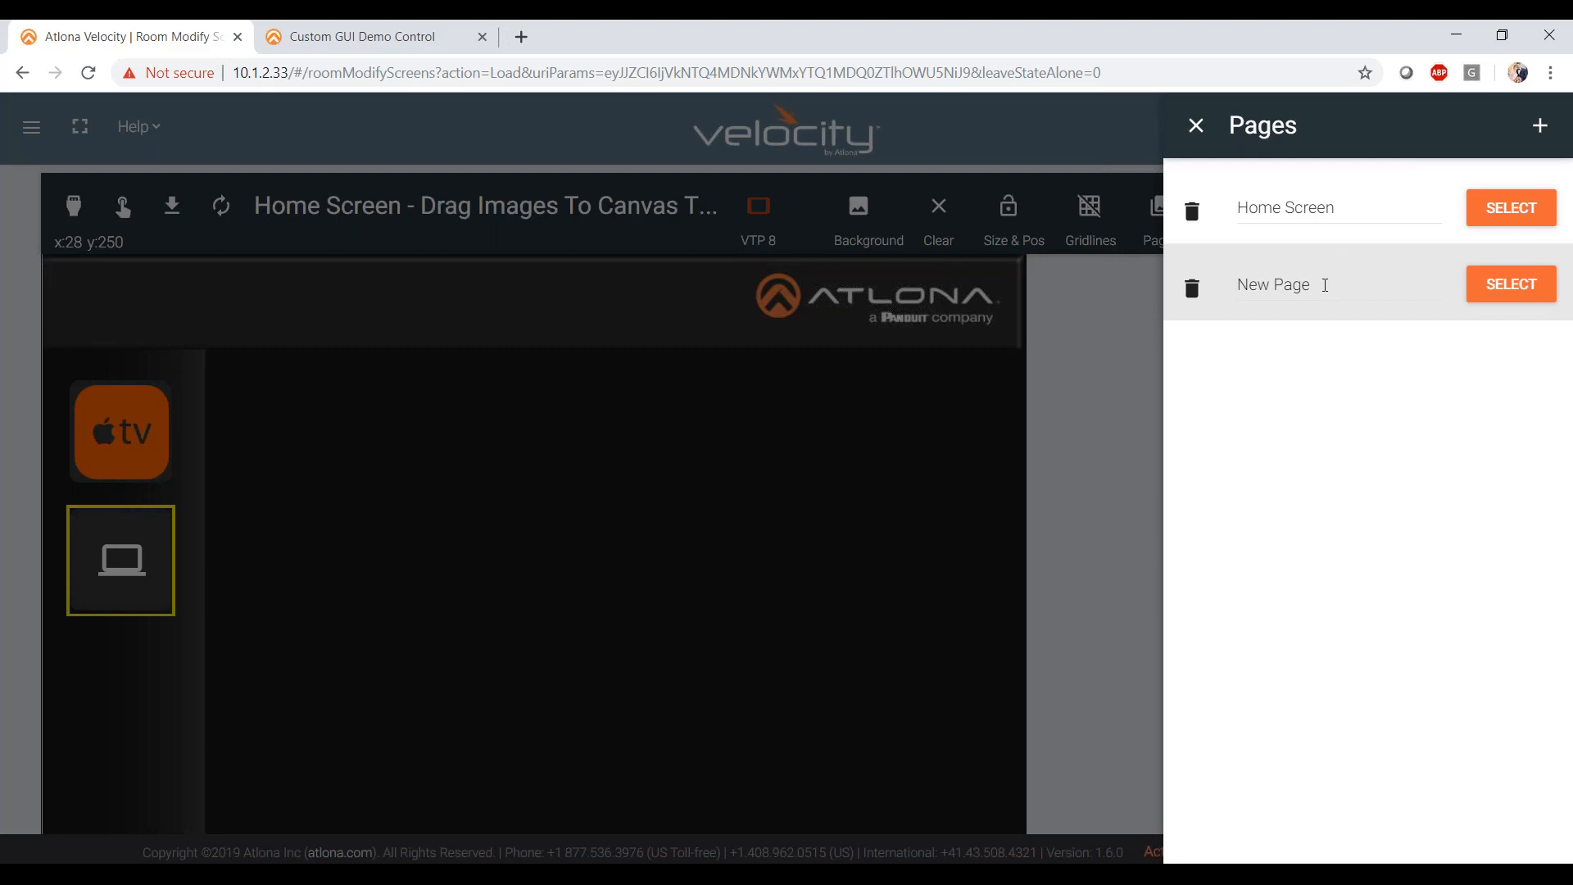
pyautogui.click(1325, 286)
pyautogui.moveTo(1324, 285); pyautogui.dragTo(1193, 287)
pyautogui.press('BackSpace')
pyautogui.write('Start Page')
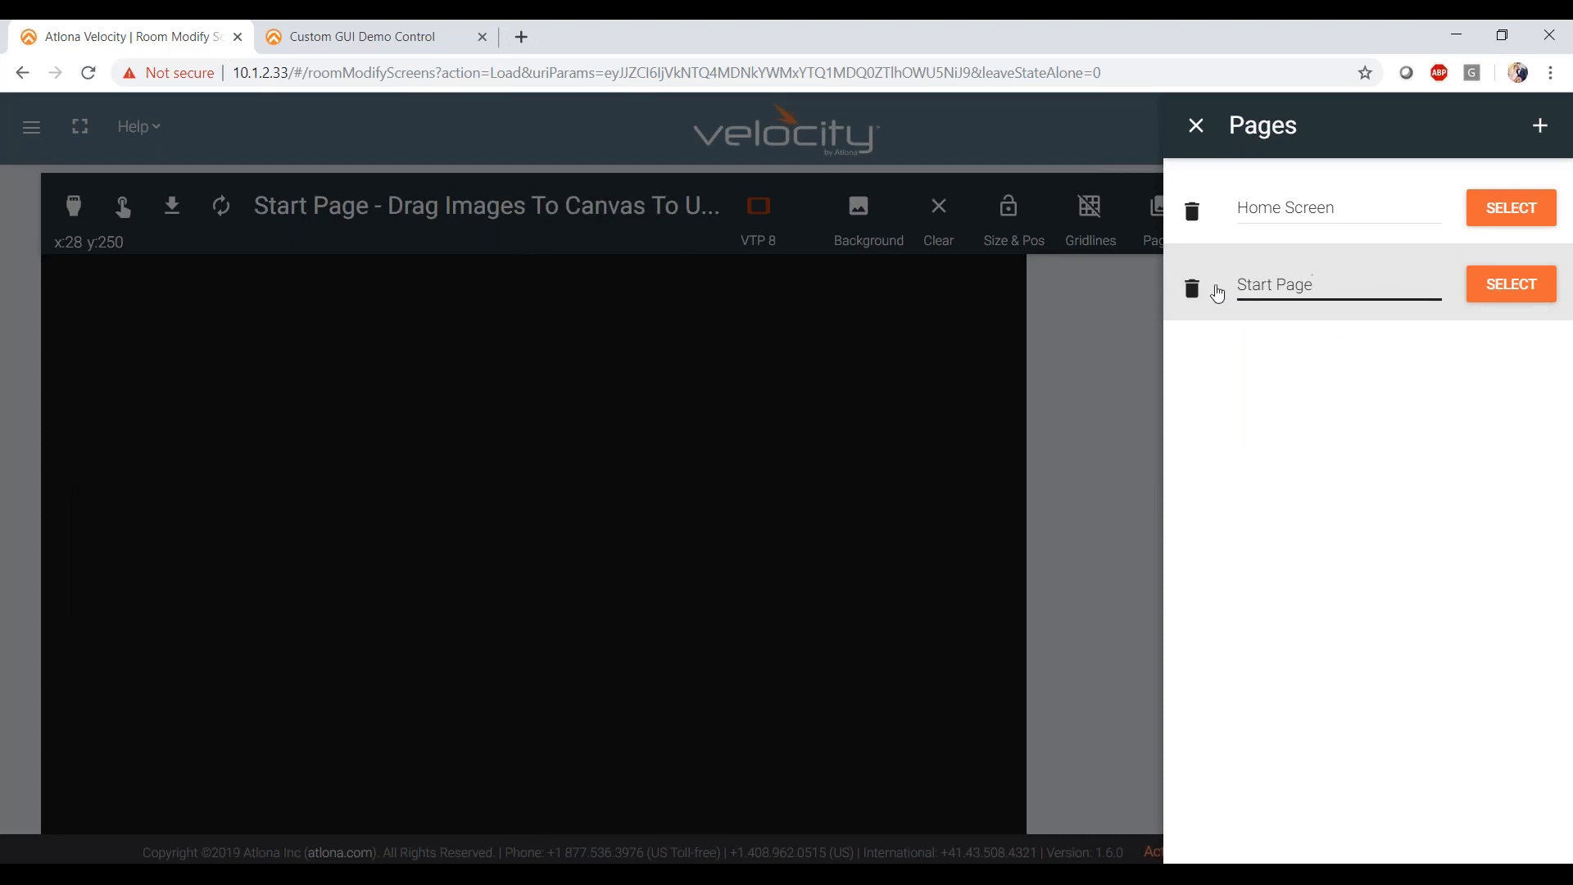
pyautogui.click(1509, 287)
pyautogui.click(1097, 385)
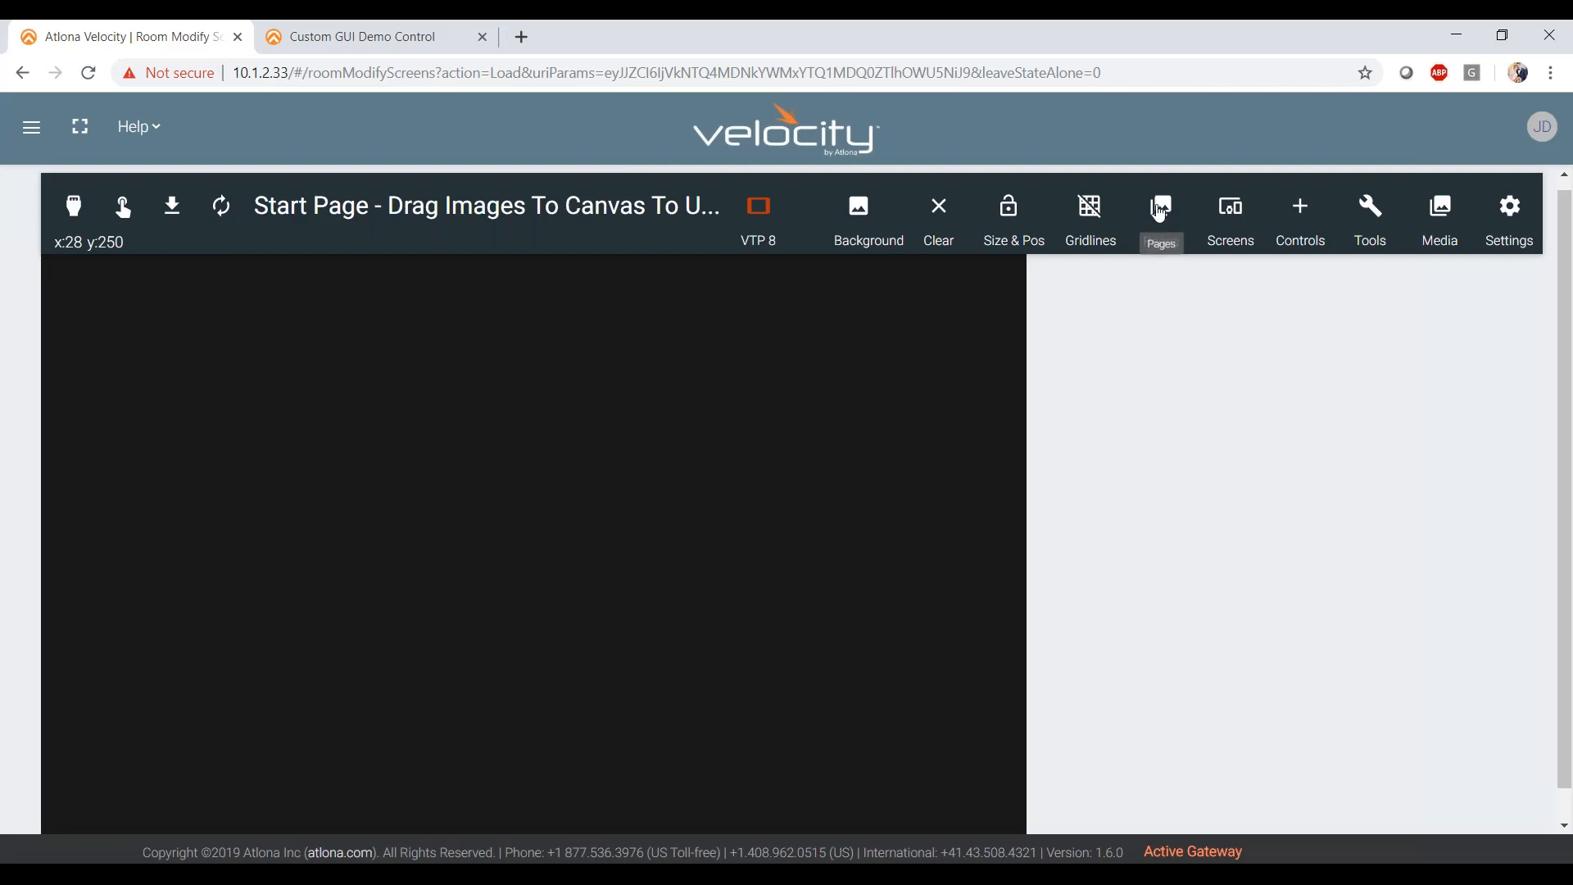
# - Add a button to the Start Page and enlarge it to about 679 by 239 at x 140, y 126
pyautogui.click(1301, 221)
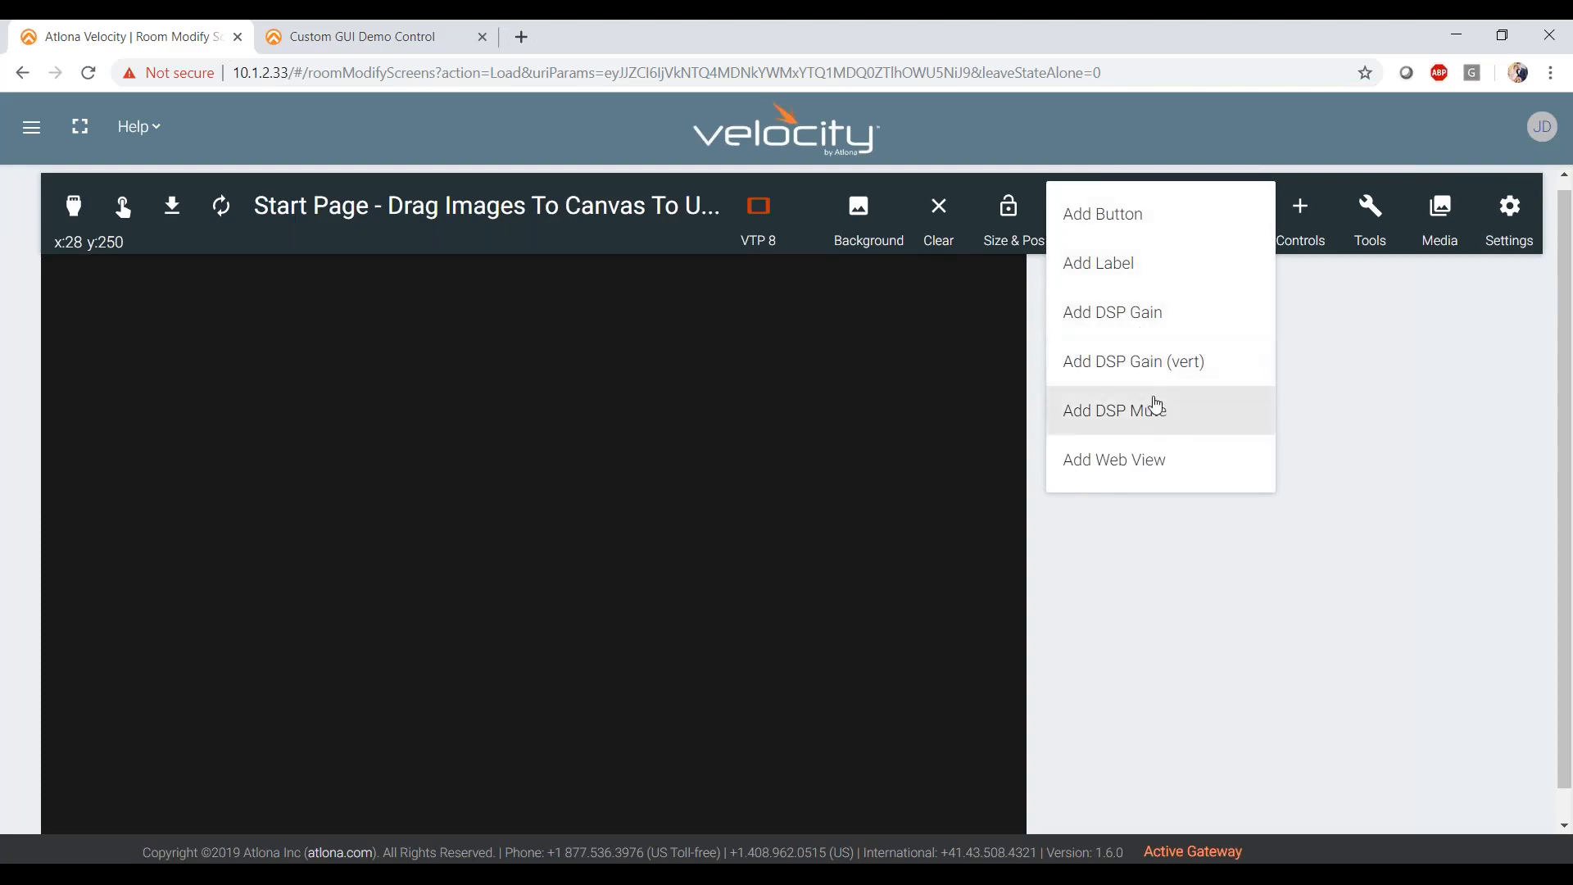
pyautogui.click(1139, 218)
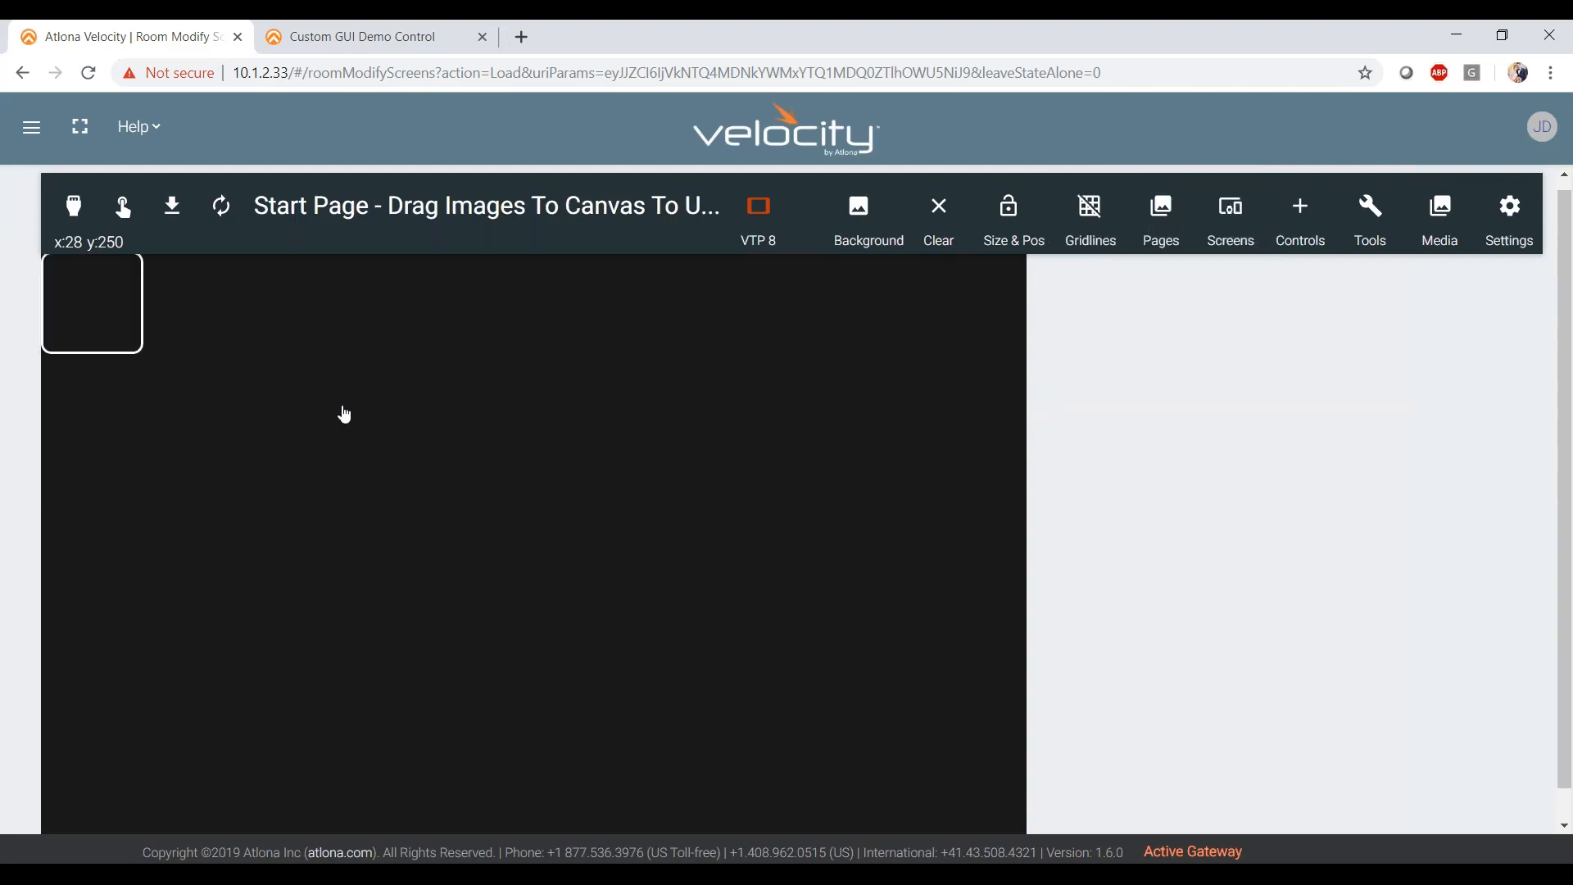
pyautogui.moveTo(142, 435); pyautogui.dragTo(879, 629)
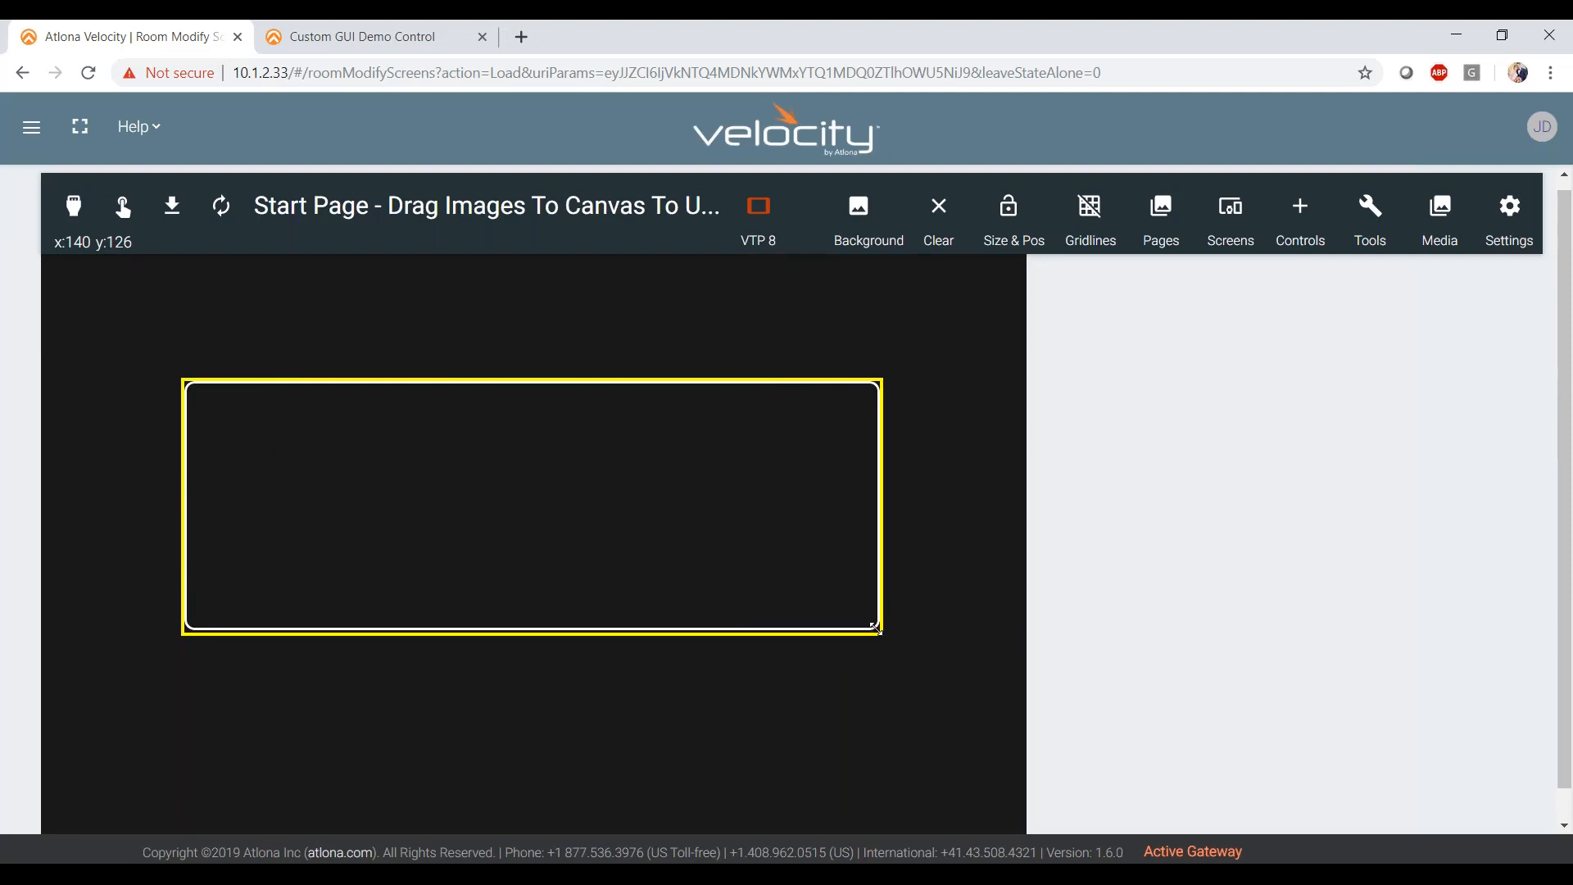
# - Upload the Atlona logo file from the button's image properties as a referenced image named Atlona Logo
pyautogui.doubleClick(655, 534)
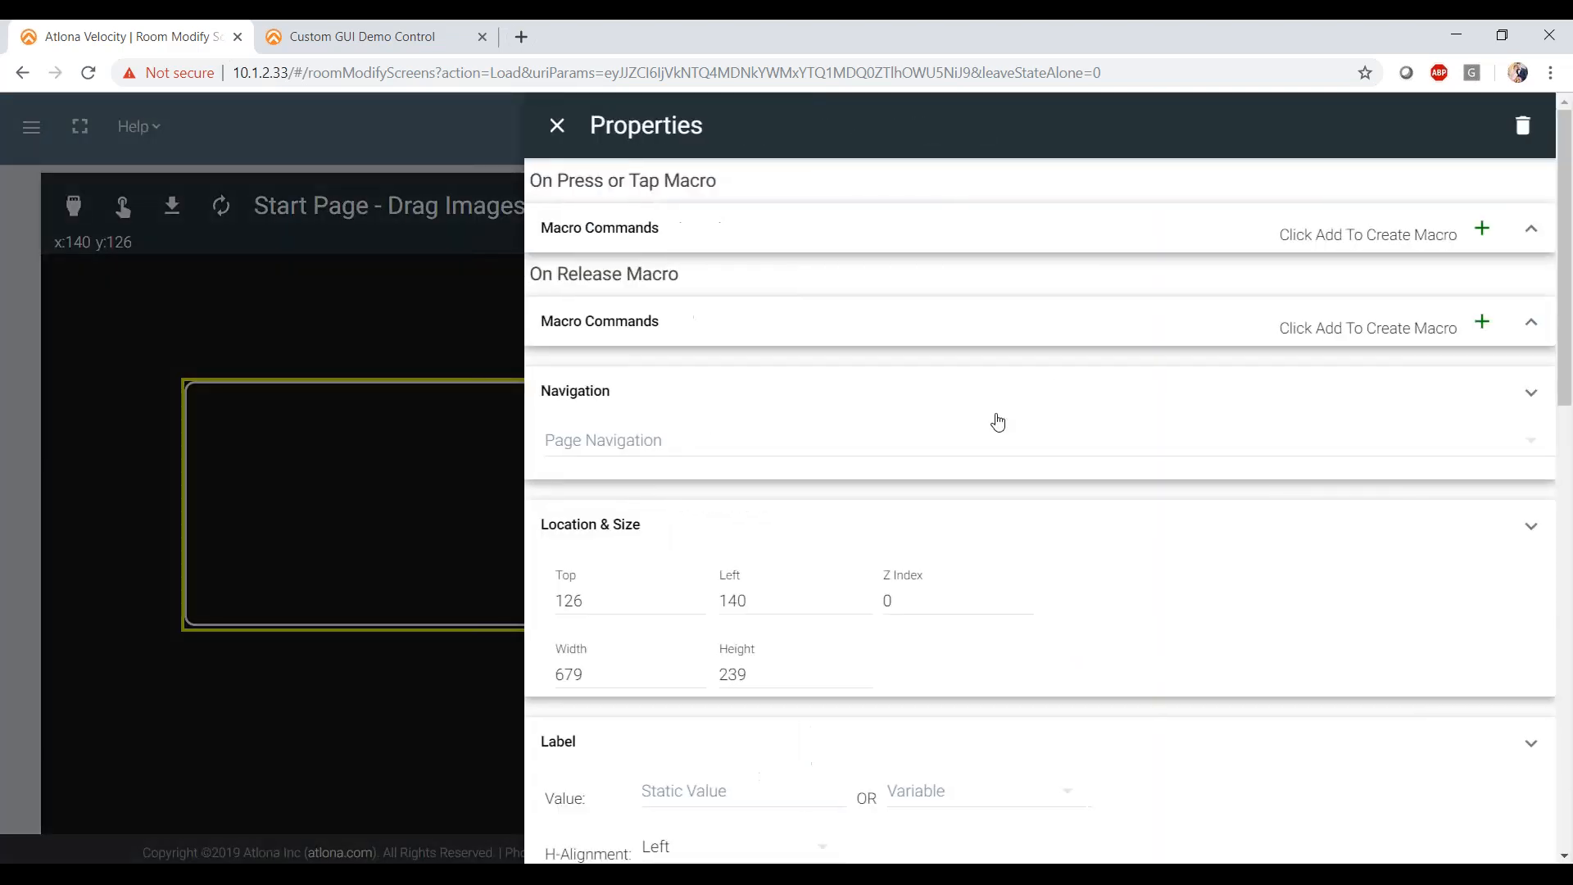
pyautogui.scroll(-2, 997, 421)
pyautogui.scroll(-8, 755, 448)
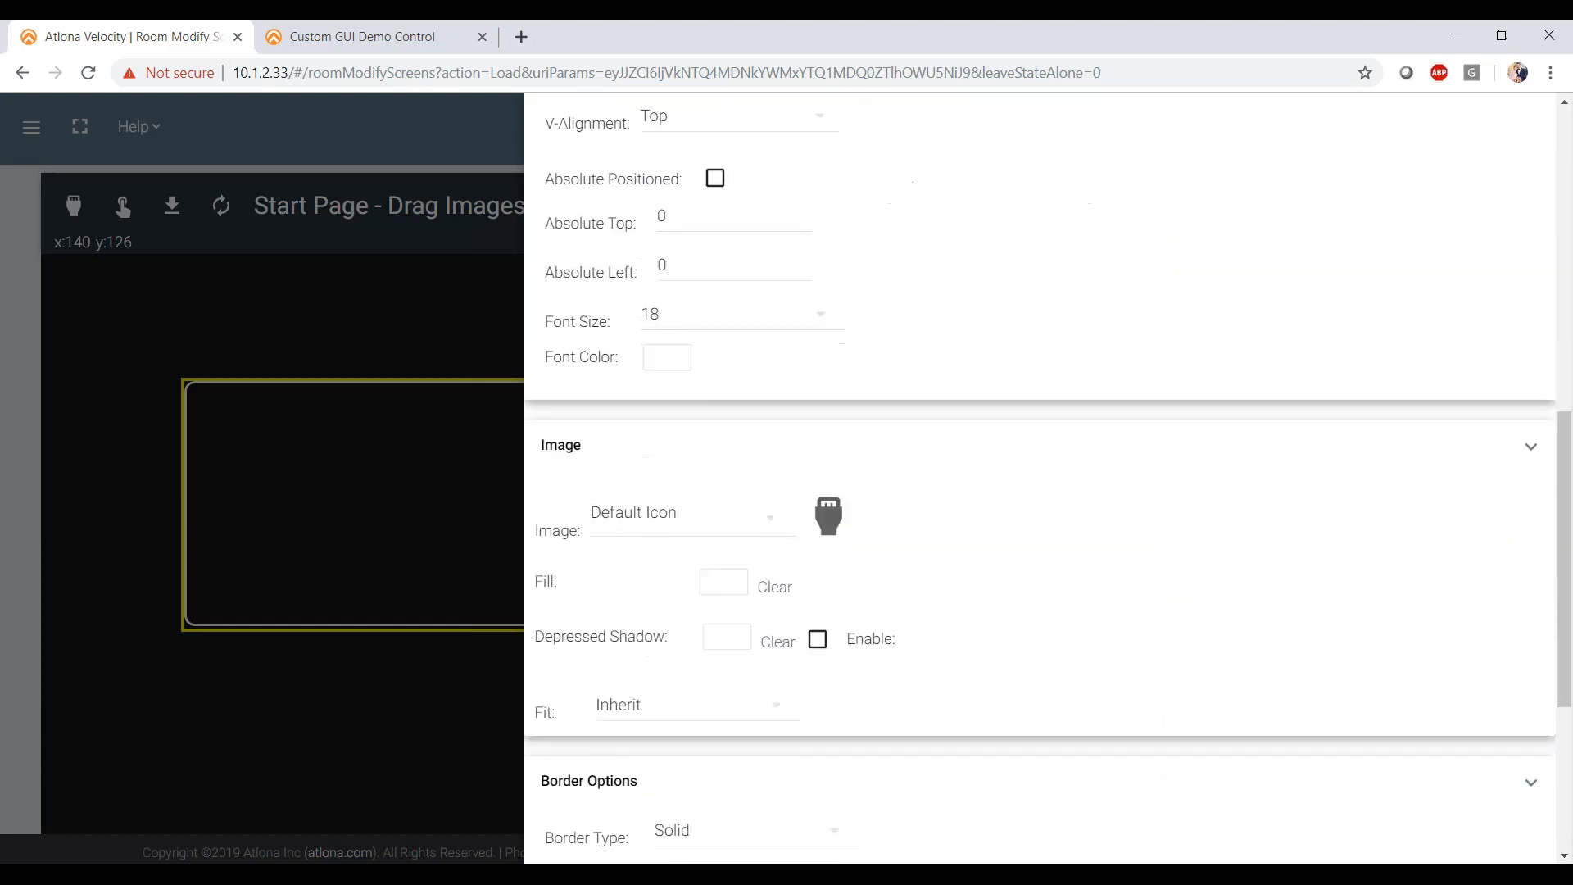
pyautogui.click(754, 448)
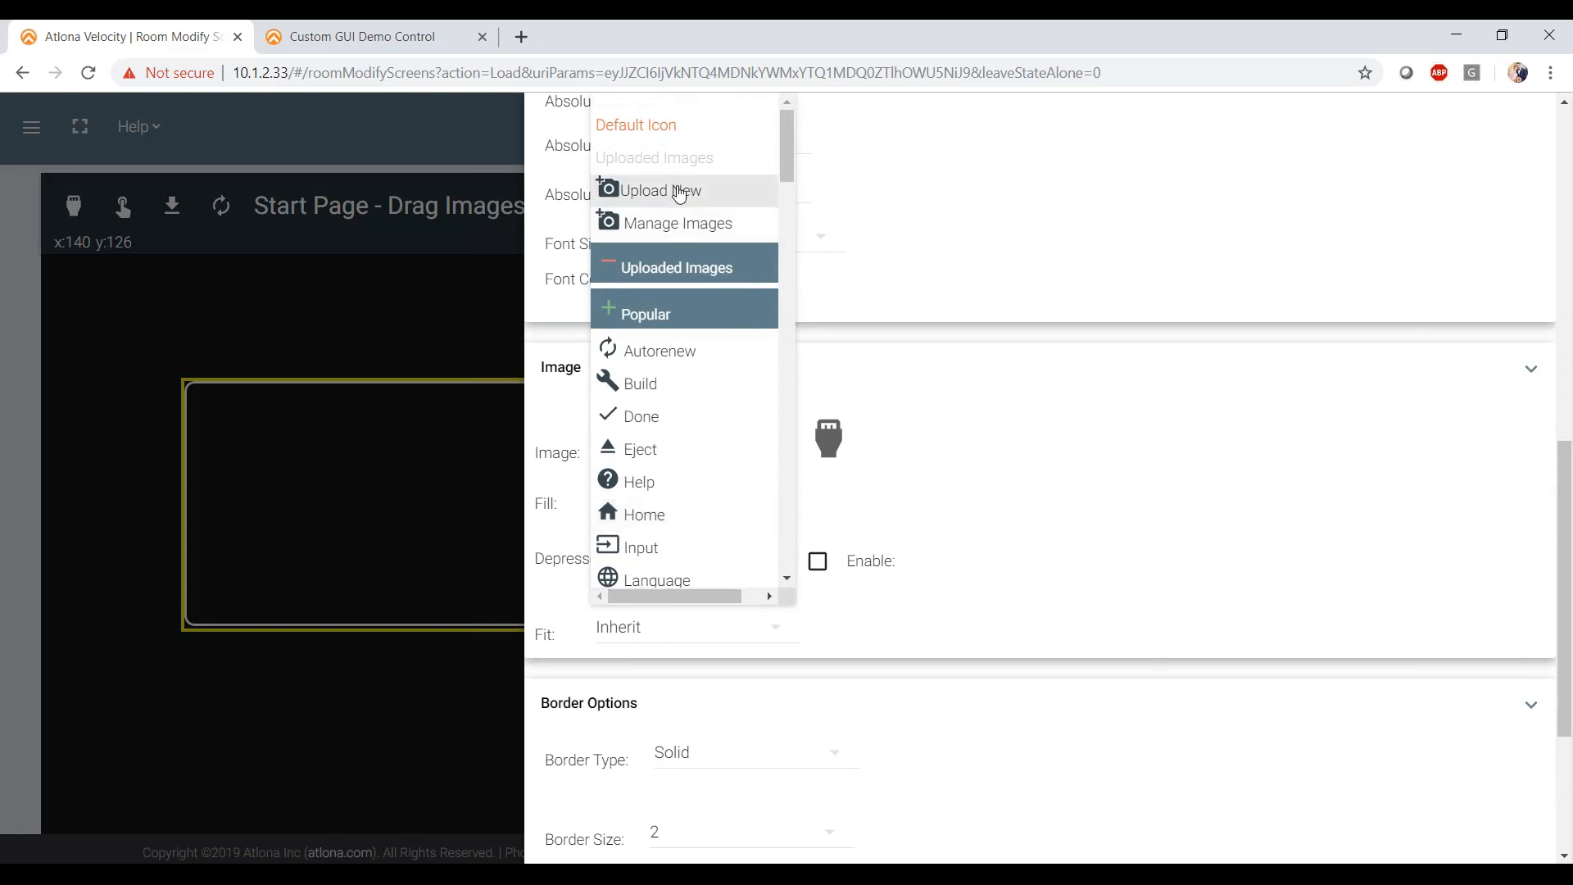
pyautogui.click(679, 191)
pyautogui.click(733, 356)
pyautogui.write('Atlona Logo')
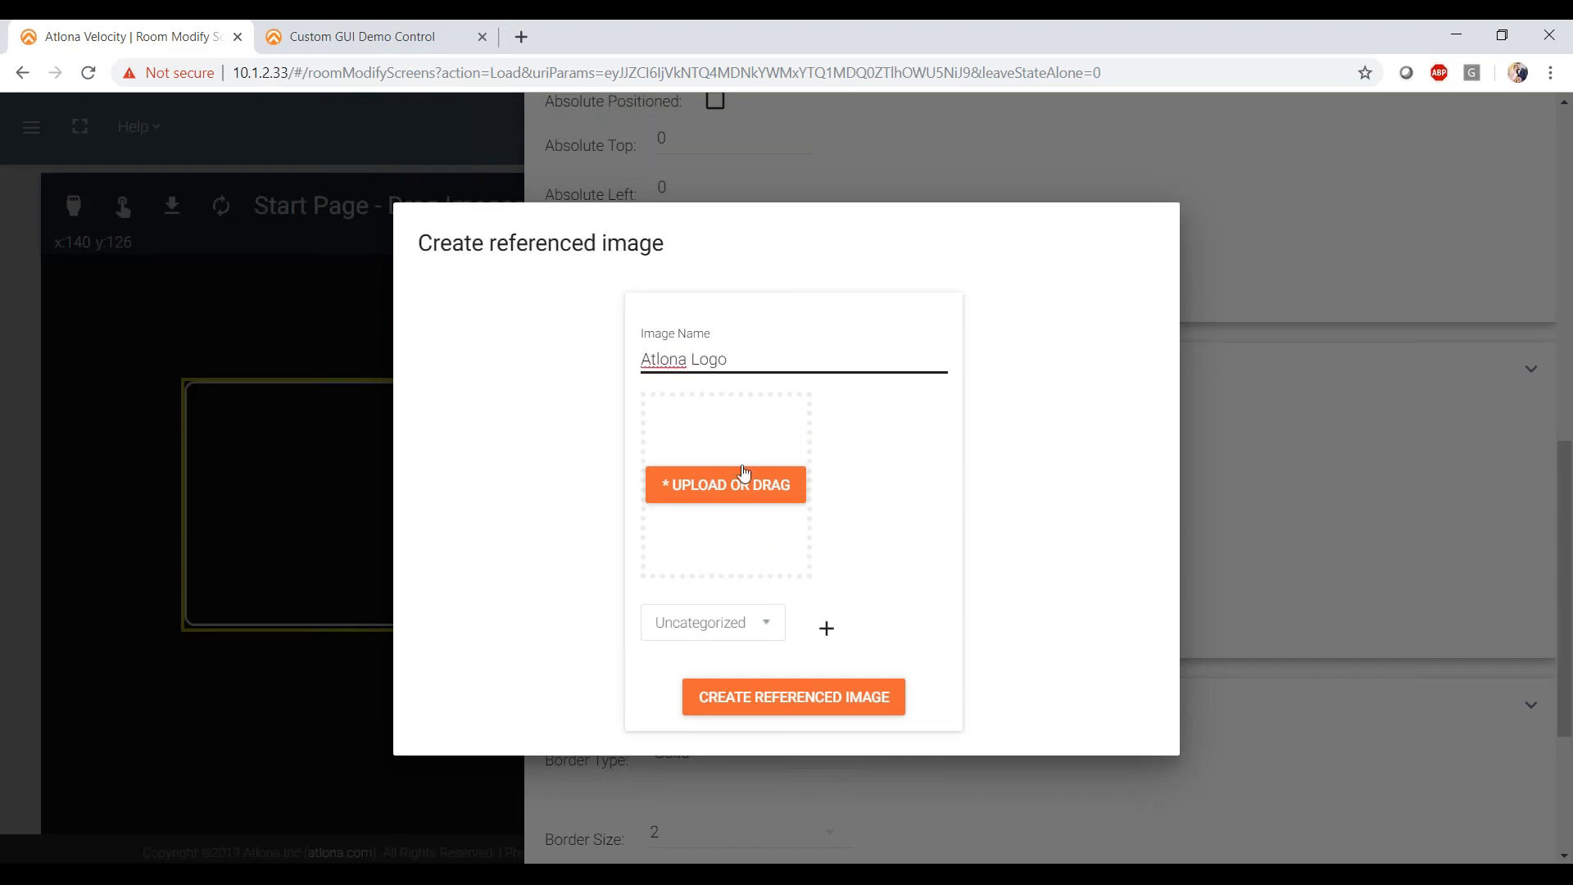
pyautogui.click(743, 473)
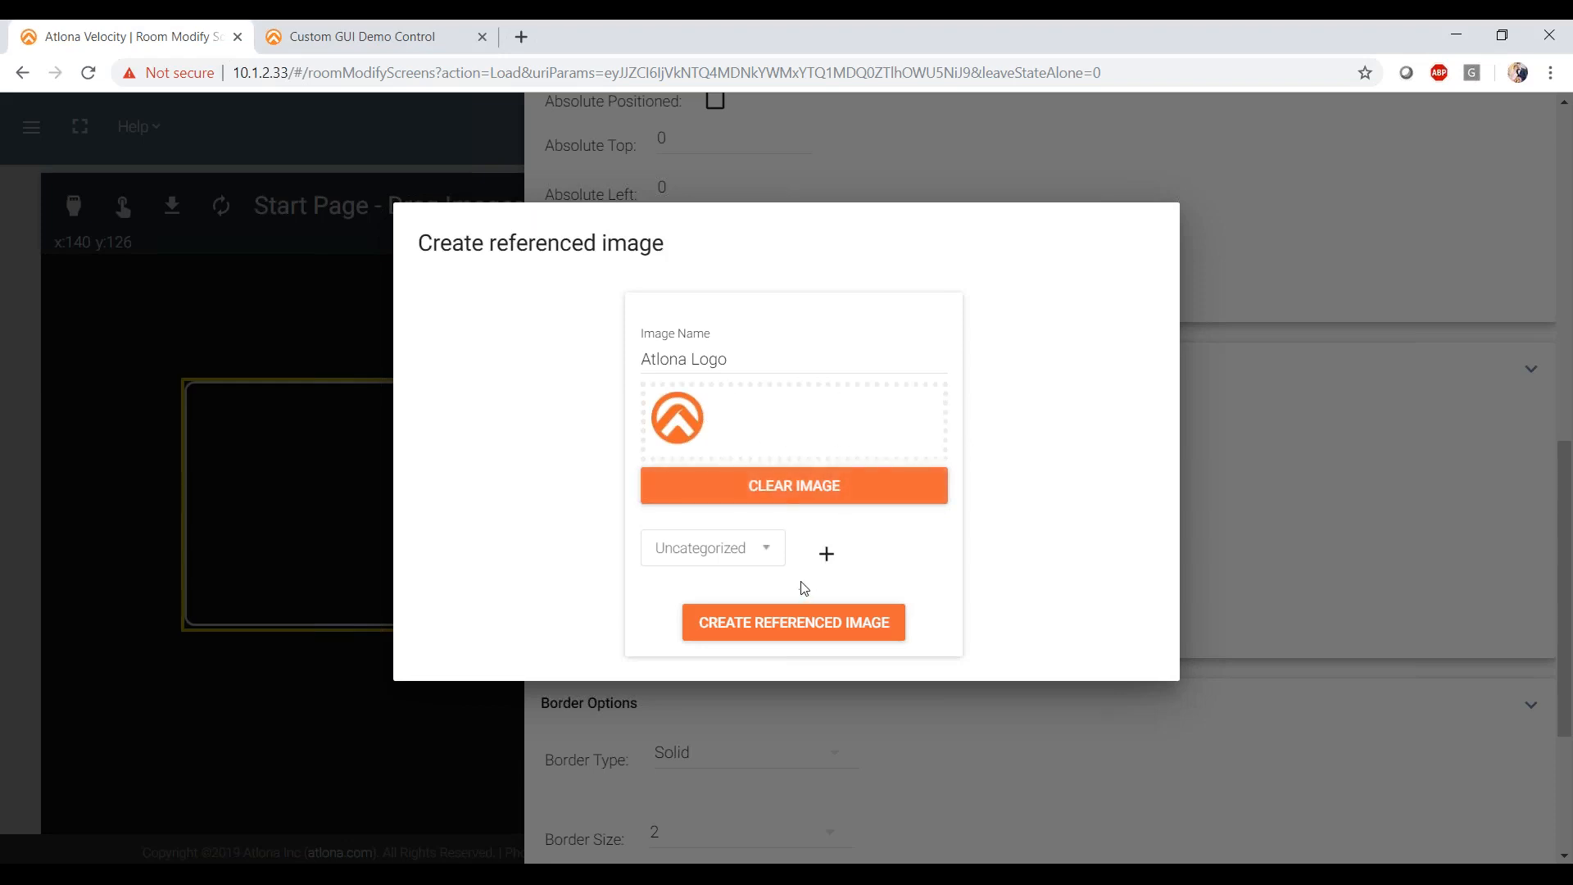
pyautogui.click(769, 627)
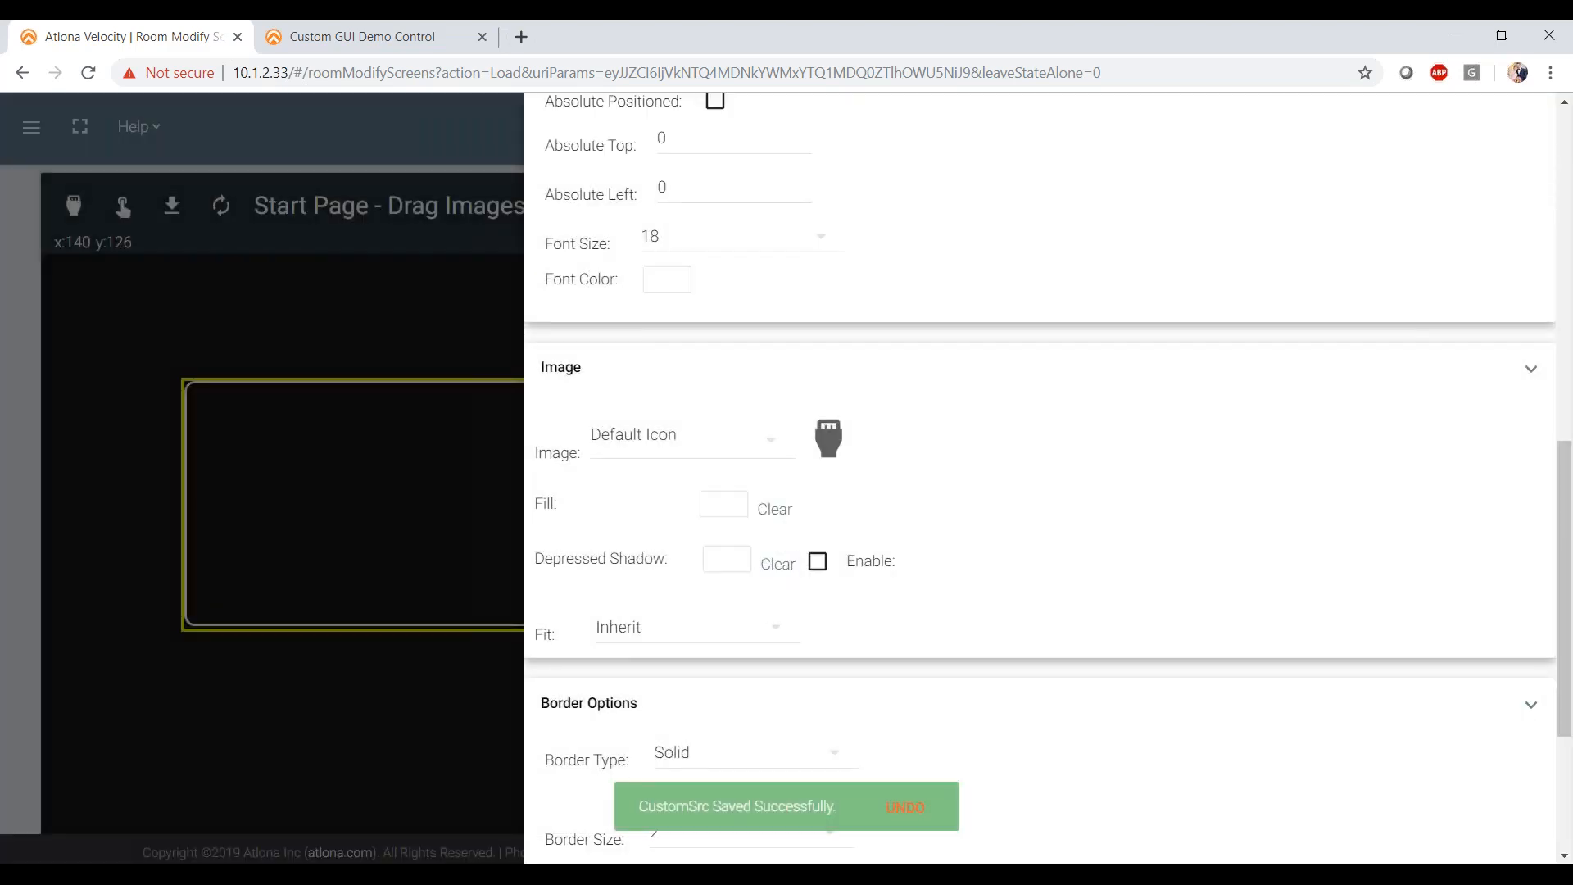
# - Assign the uploaded Atlona Logo image to the large button
pyautogui.click(765, 443)
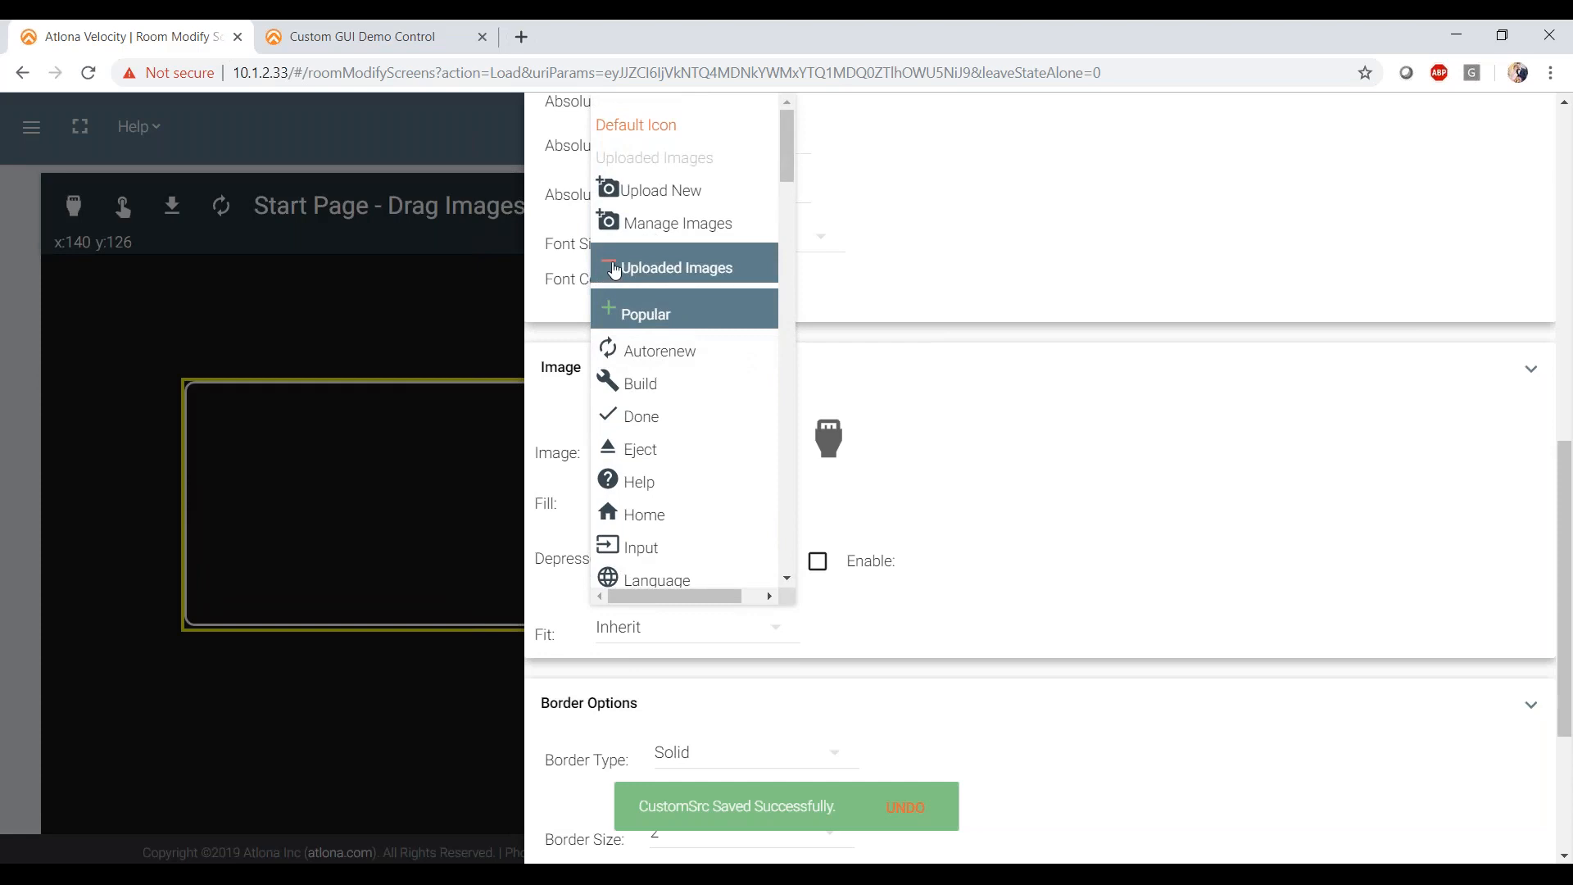
pyautogui.click(614, 271)
pyautogui.click(661, 156)
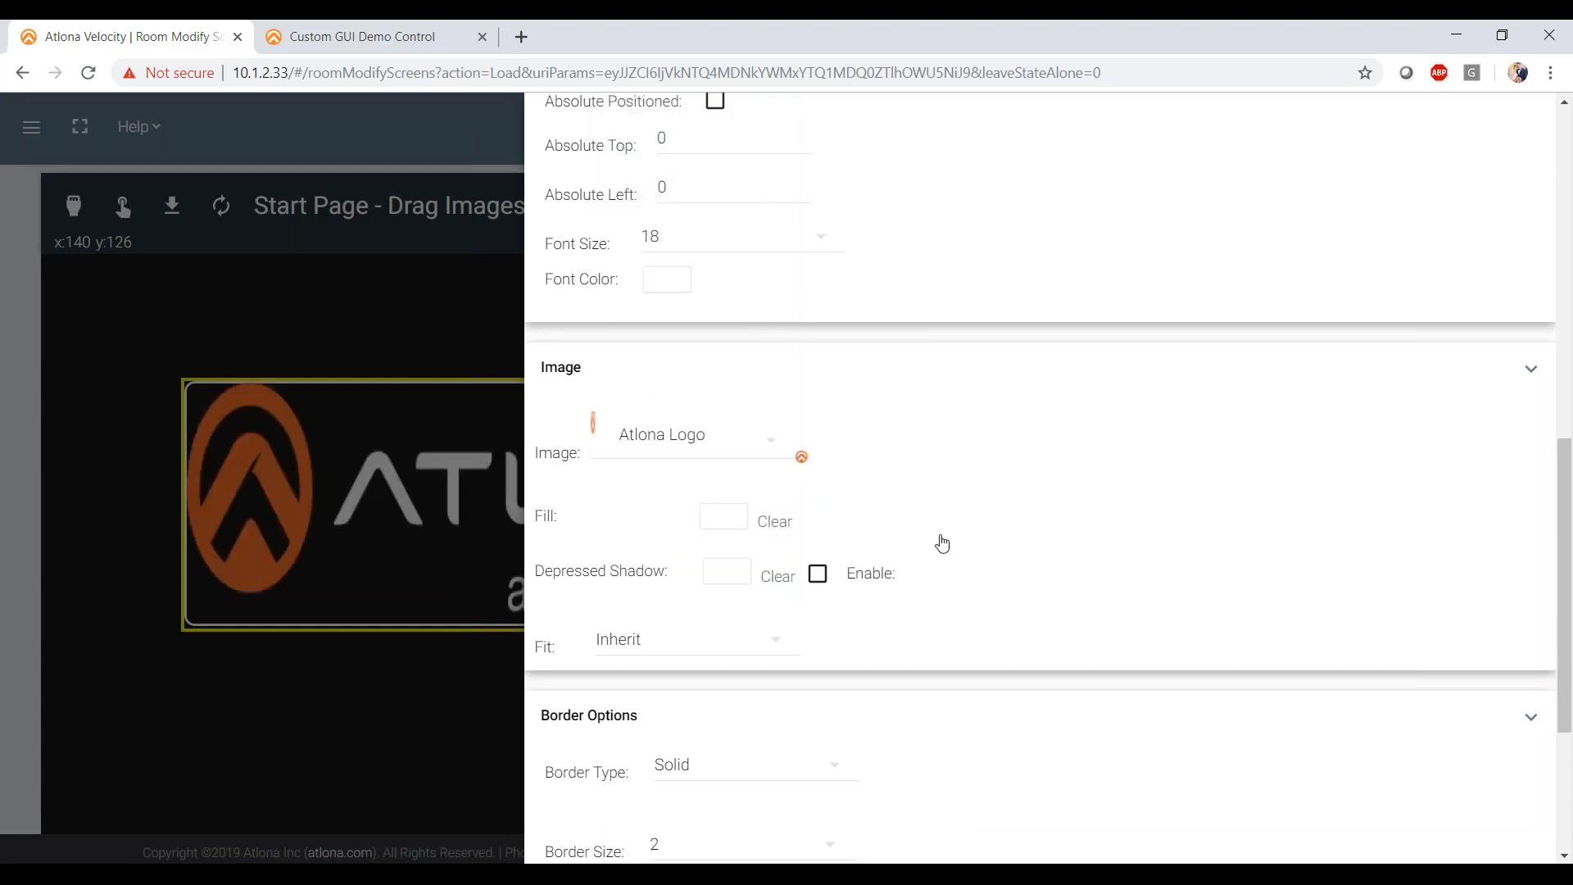
# - Set the logo button's border type to None and close its properties
pyautogui.scroll(-2, 942, 543)
pyautogui.click(787, 586)
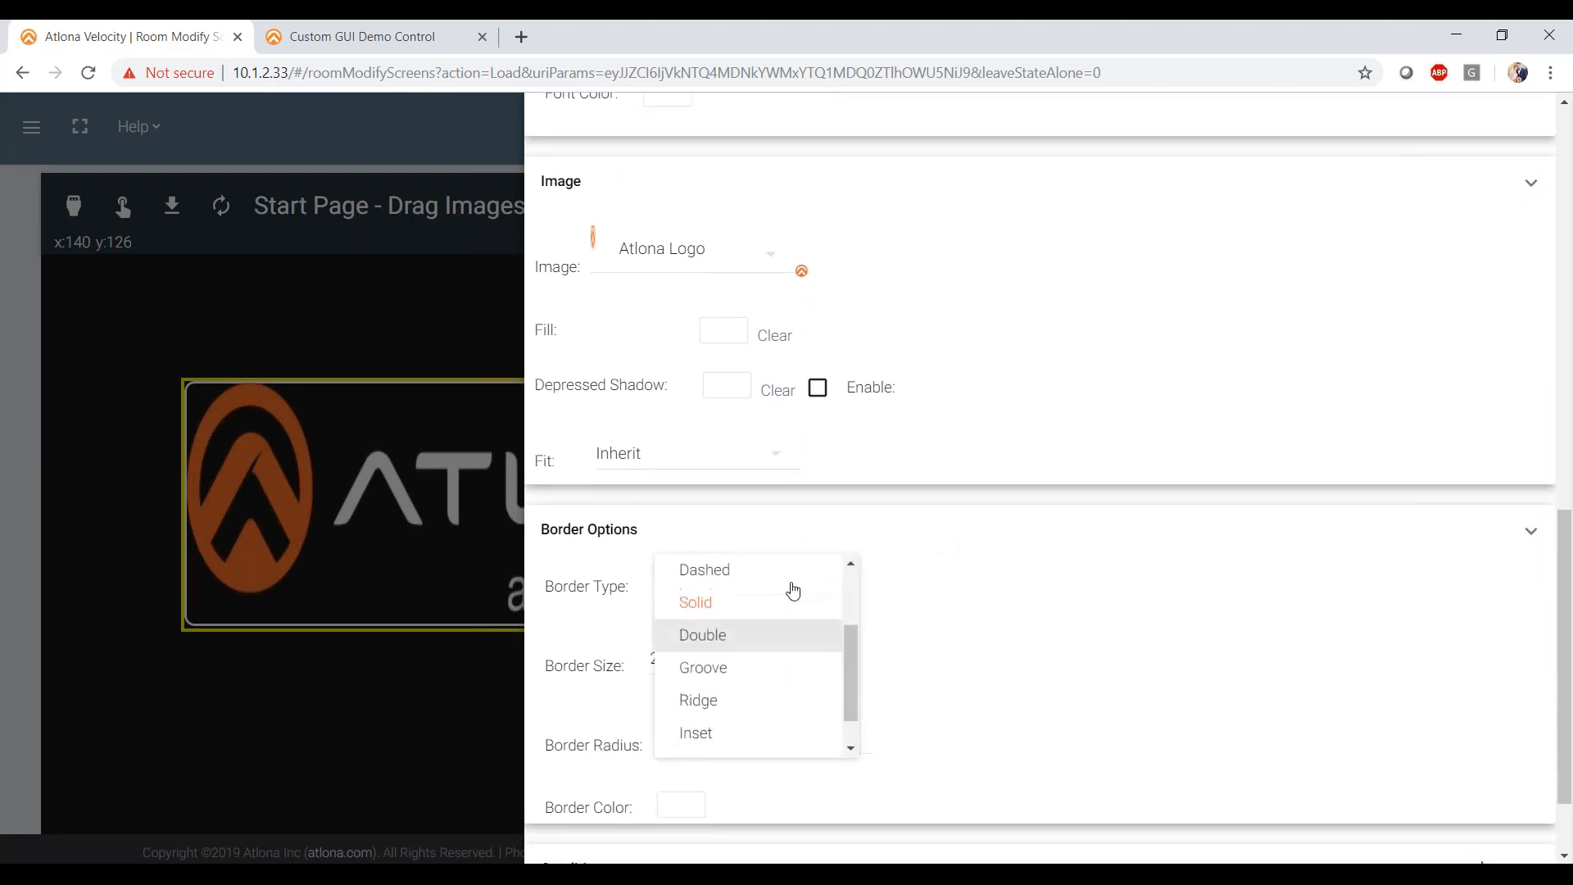
pyautogui.scroll(2, 755, 573)
pyautogui.click(738, 588)
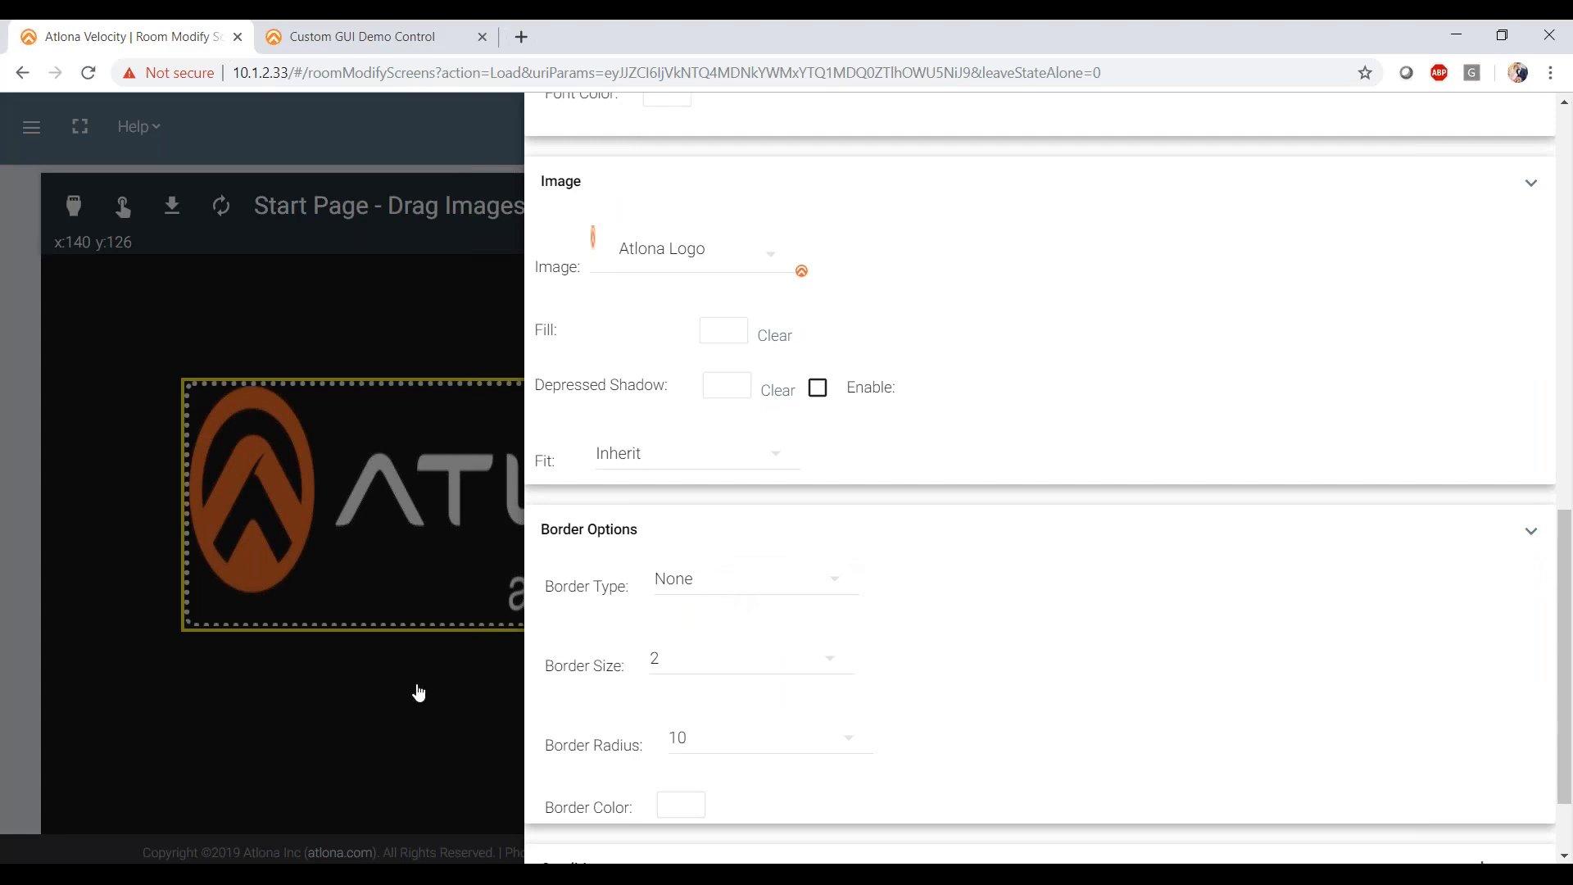
pyautogui.click(419, 692)
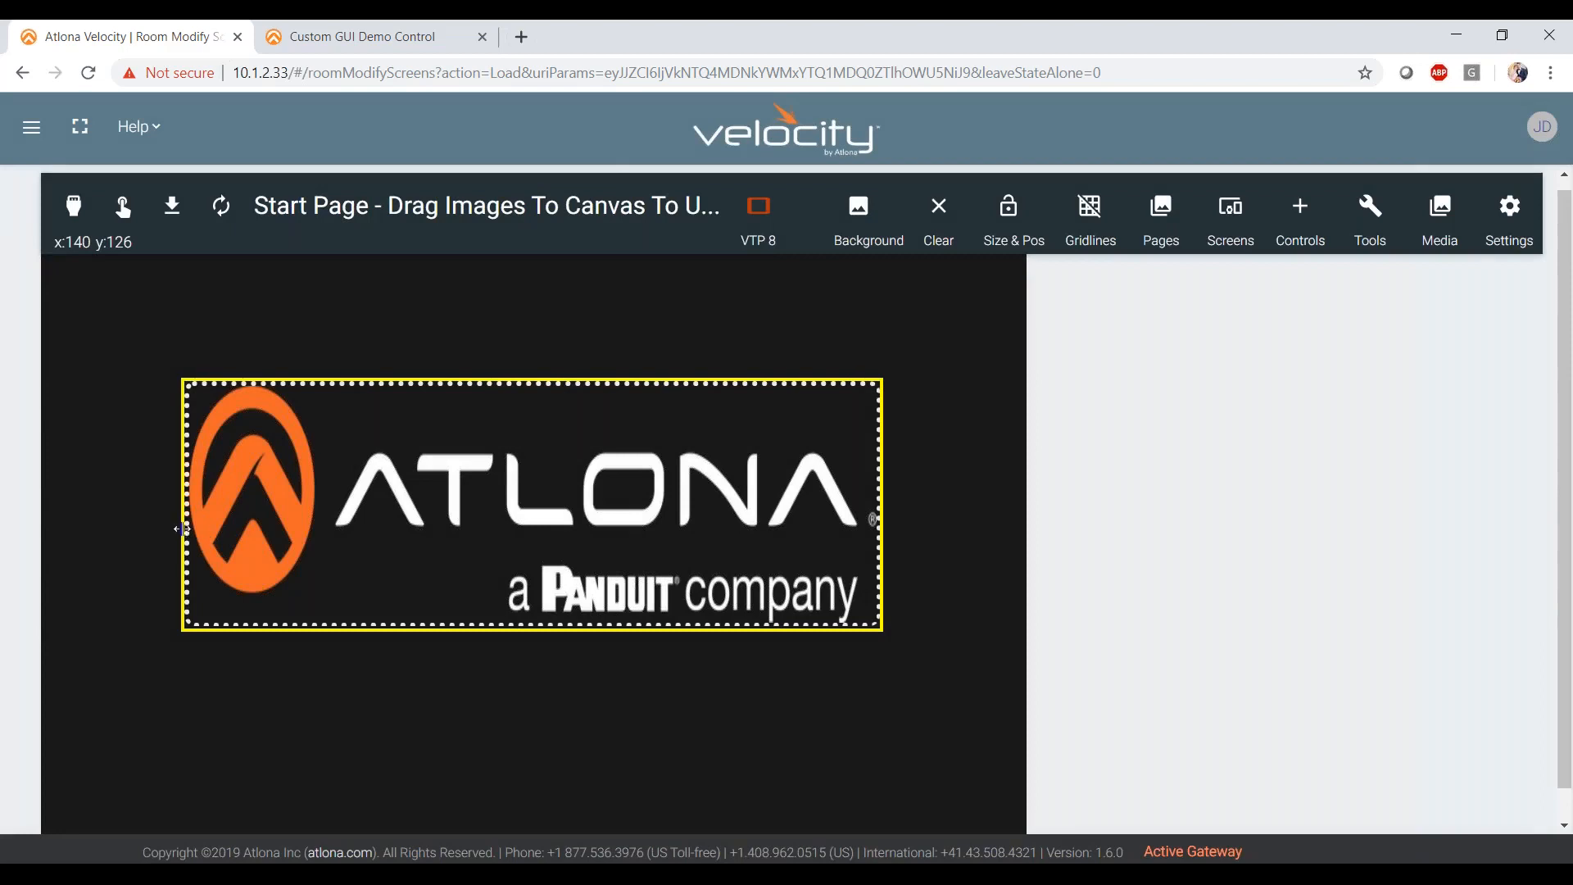
# - Widen the logo button, reduce its height to fit the logo's proportions, and place it at about x 94, y 193
pyautogui.moveTo(184, 526); pyautogui.dragTo(77, 527)
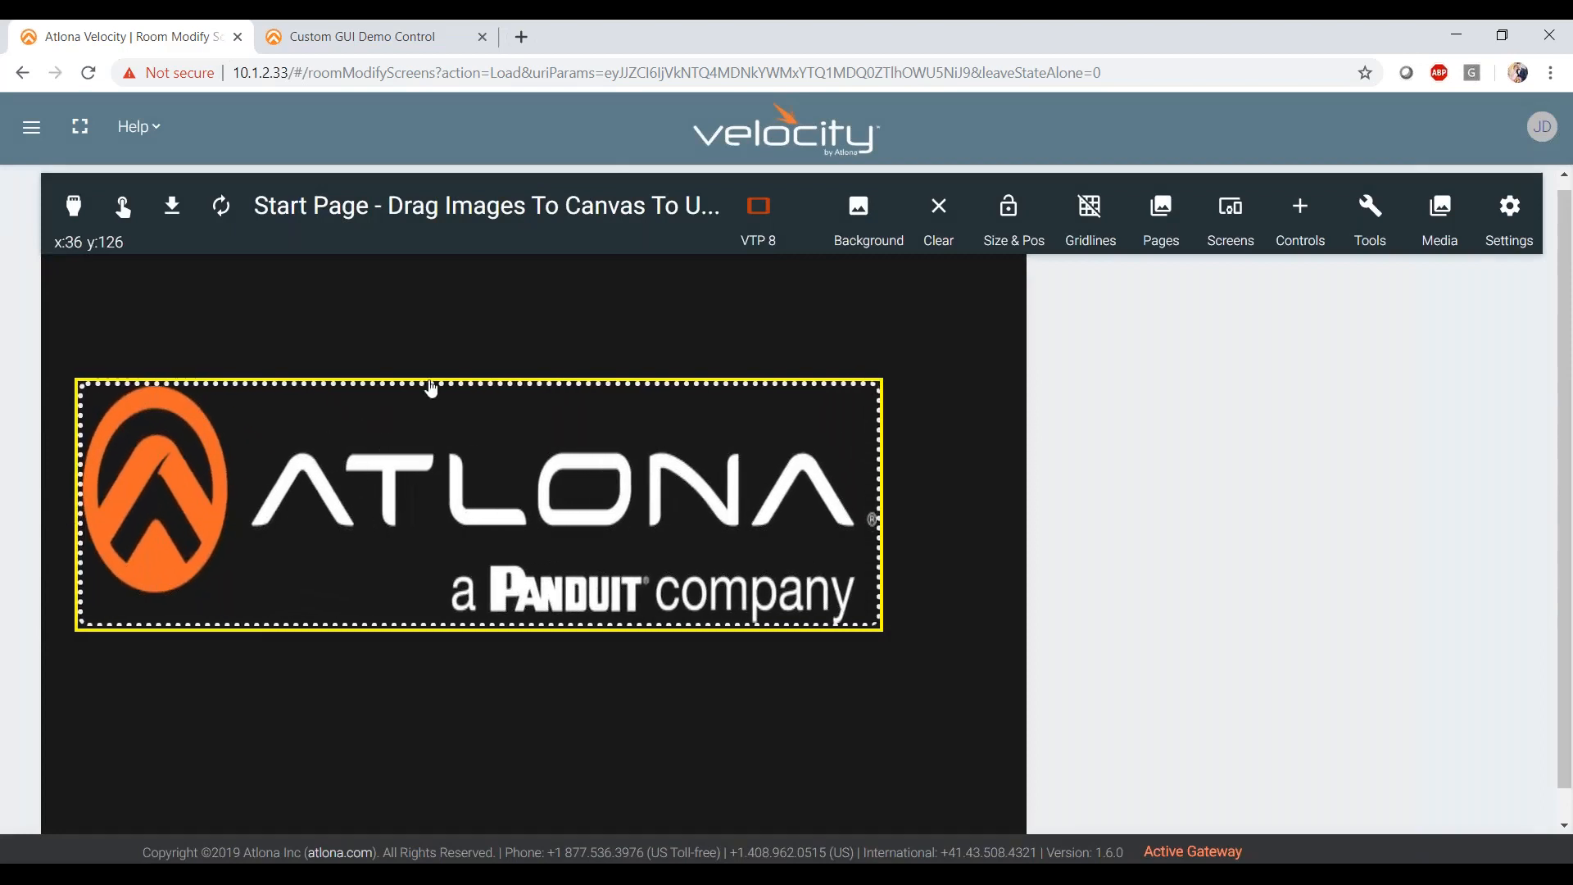
pyautogui.moveTo(432, 376); pyautogui.dragTo(435, 443)
pyautogui.moveTo(480, 542); pyautogui.dragTo(542, 551)
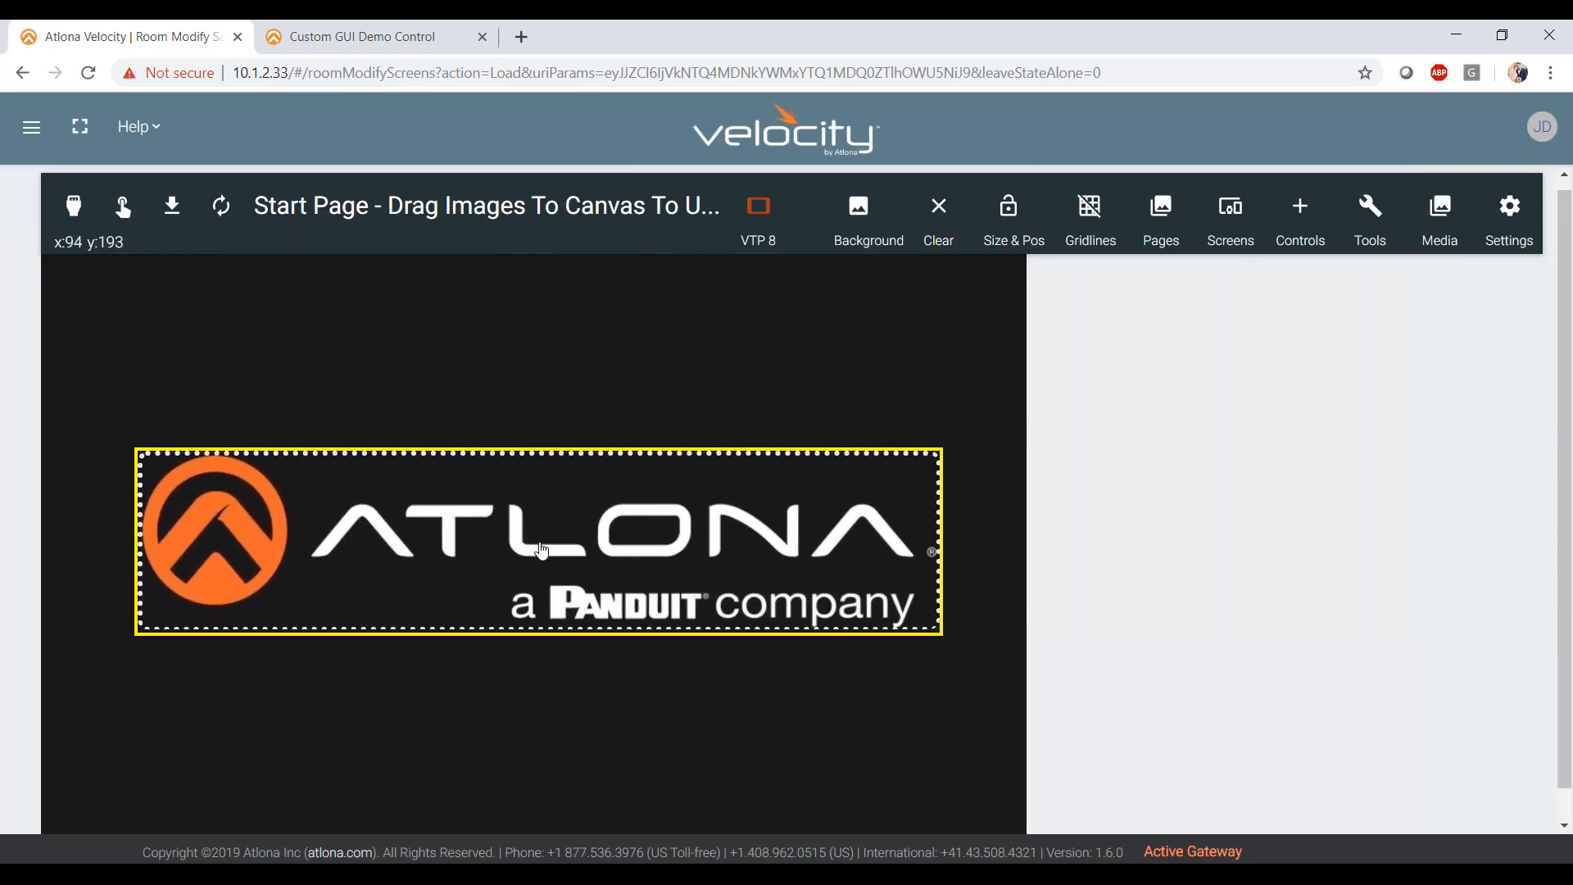
# - Show the canvas gridlines briefly and hide them again
pyautogui.scroll(-1, 613, 538)
pyautogui.scroll(1, 647, 512)
pyautogui.scroll(-1, 677, 484)
pyautogui.scroll(1, 685, 475)
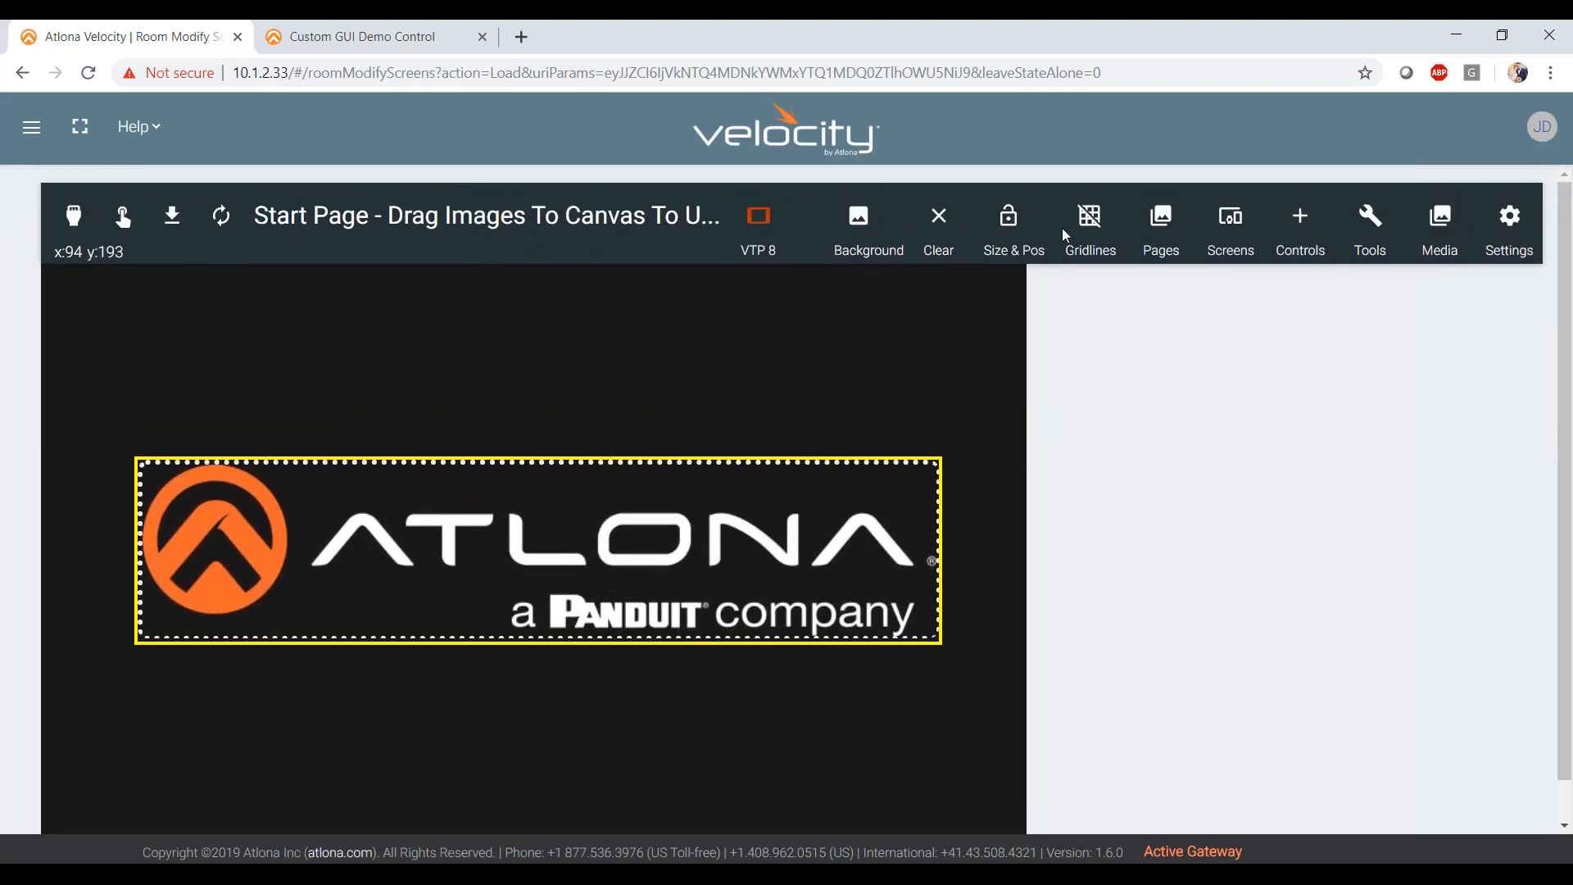
pyautogui.click(1096, 215)
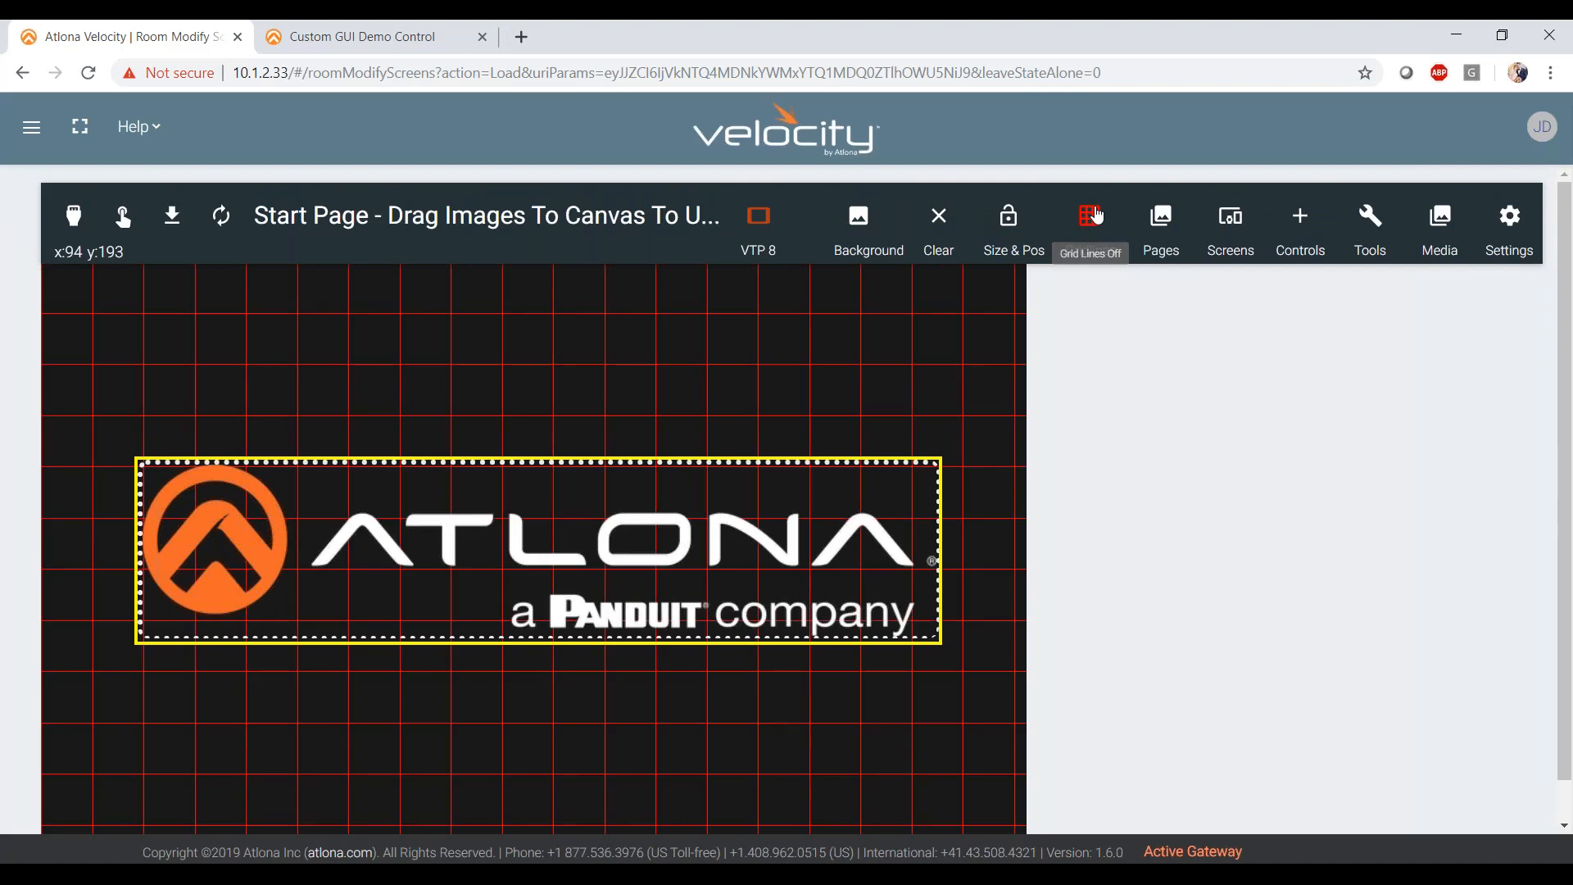
pyautogui.click(1090, 220)
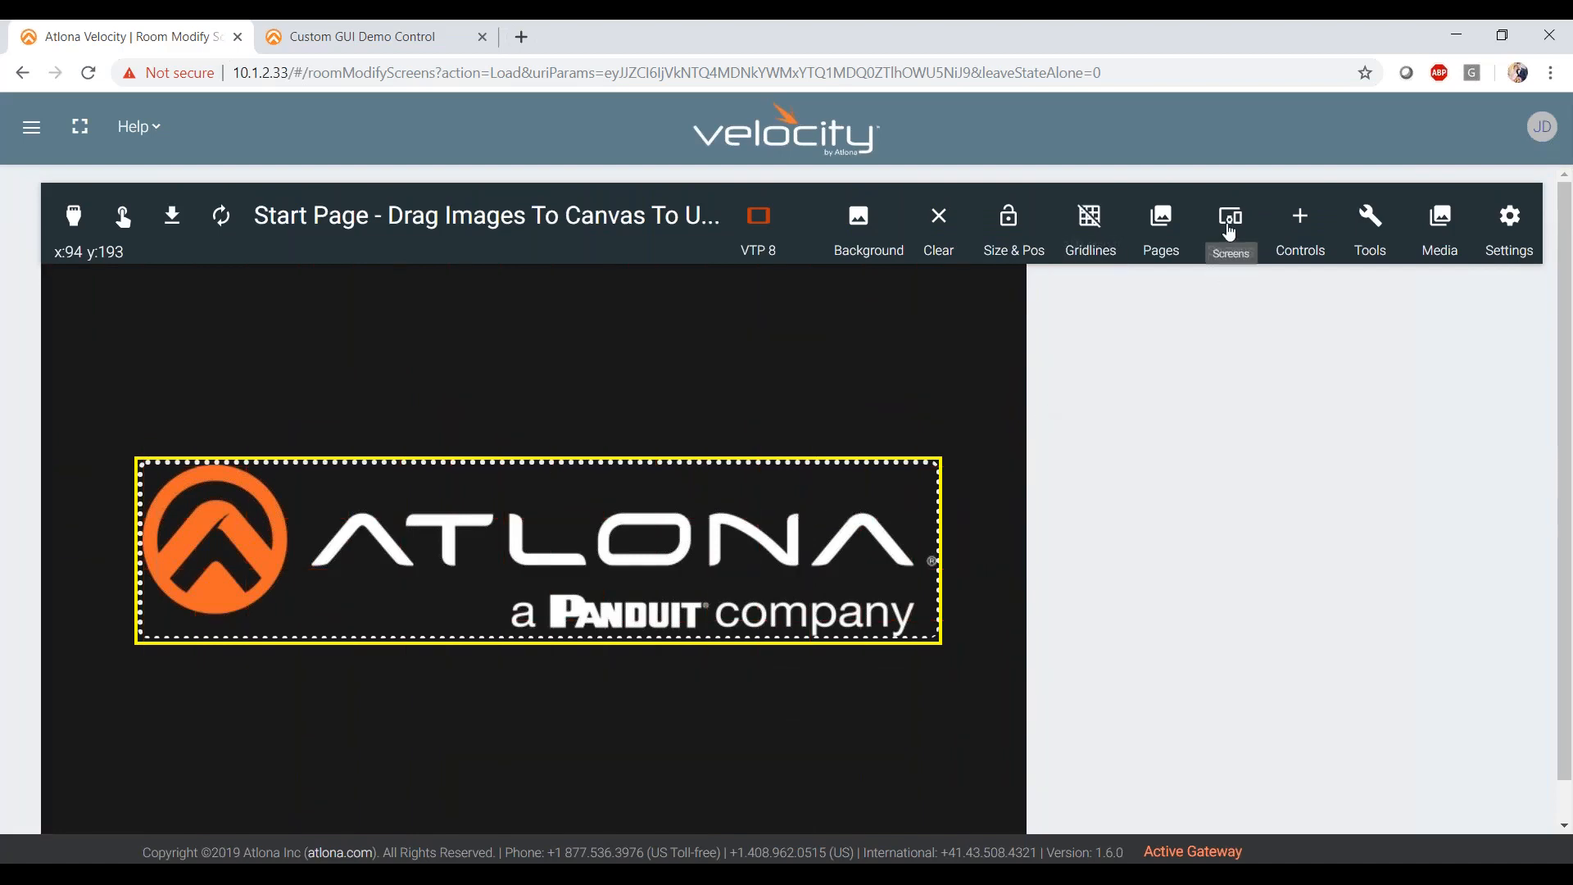
# - Add a label to the page and place it below the logo at about x 178, y 380
pyautogui.click(1301, 228)
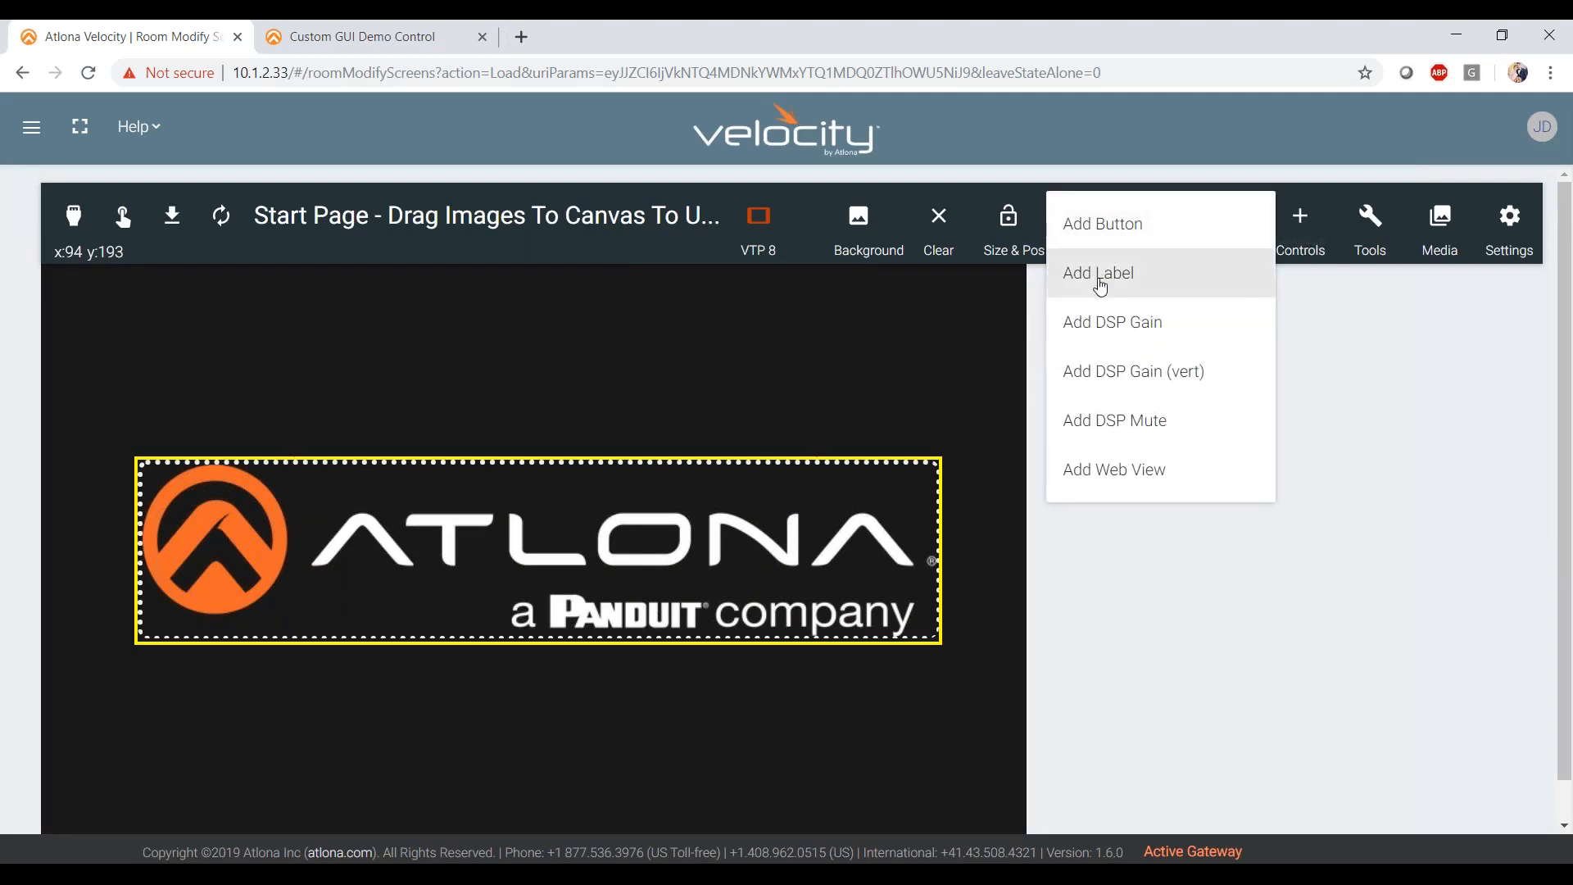
pyautogui.click(1100, 283)
pyautogui.moveTo(123, 298); pyautogui.dragTo(327, 684)
# - Replace the new label's text with "Touch Anywhere To Start"
pyautogui.doubleClick(329, 688)
pyautogui.scroll(-2, 733, 596)
pyautogui.click(733, 596)
pyautogui.moveTo(723, 596); pyautogui.dragTo(621, 593)
pyautogui.press('BackSpace')
pyautogui.write('Touch Anywhere to')
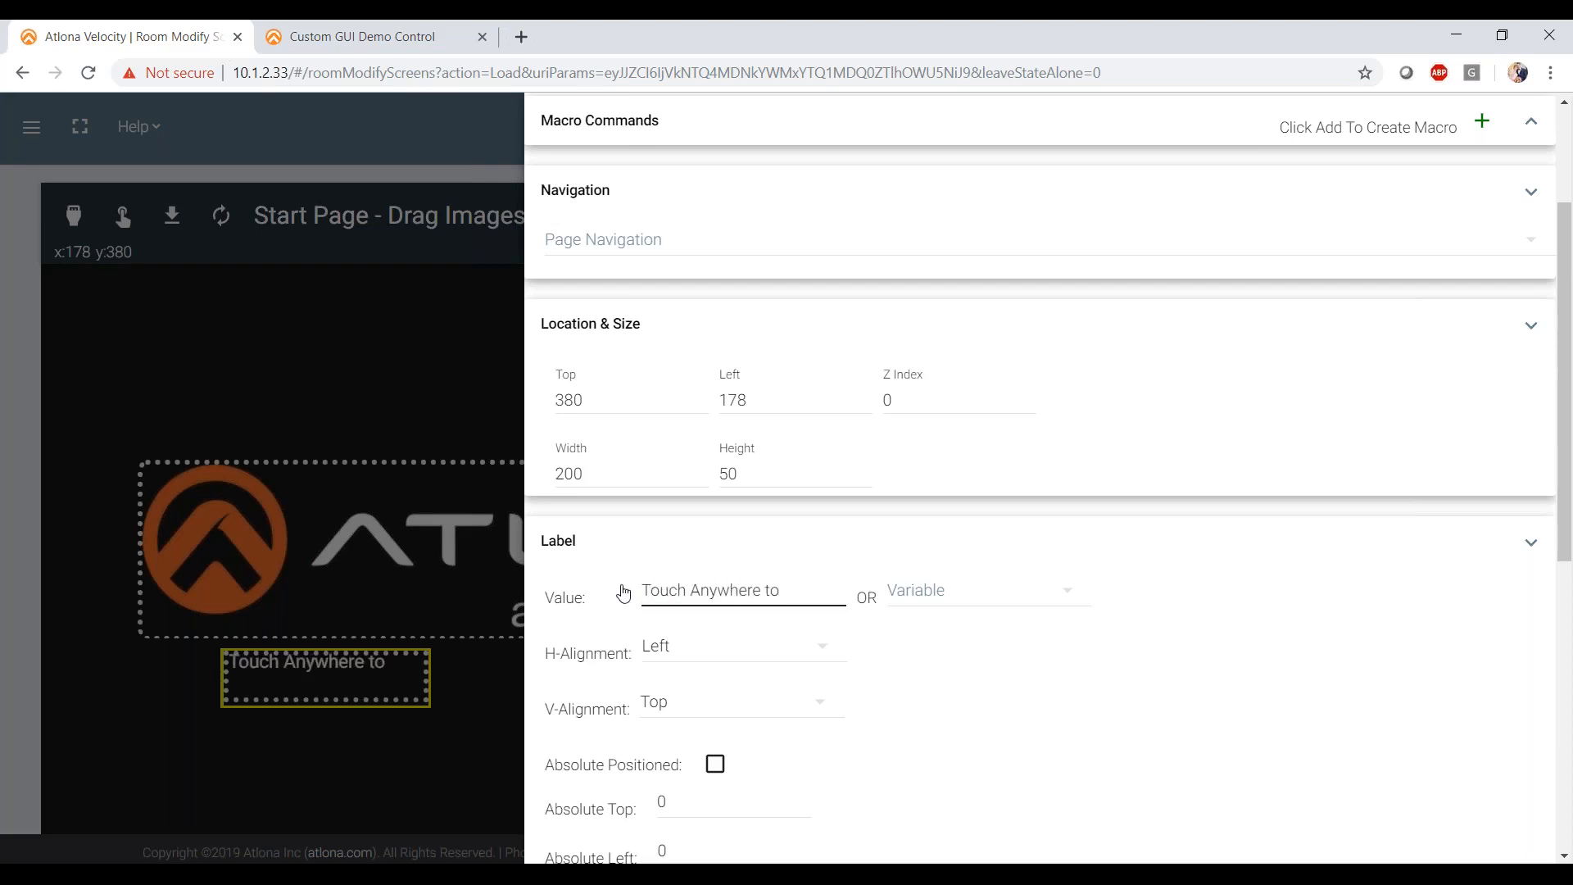
pyautogui.write(' Start')
# - Set the label's horizontal alignment to Center and its vertical alignment to Middle
pyautogui.scroll(-1, 924, 662)
pyautogui.scroll(-2, 925, 662)
pyautogui.click(737, 503)
pyautogui.click(741, 543)
pyautogui.click(757, 569)
pyautogui.click(748, 610)
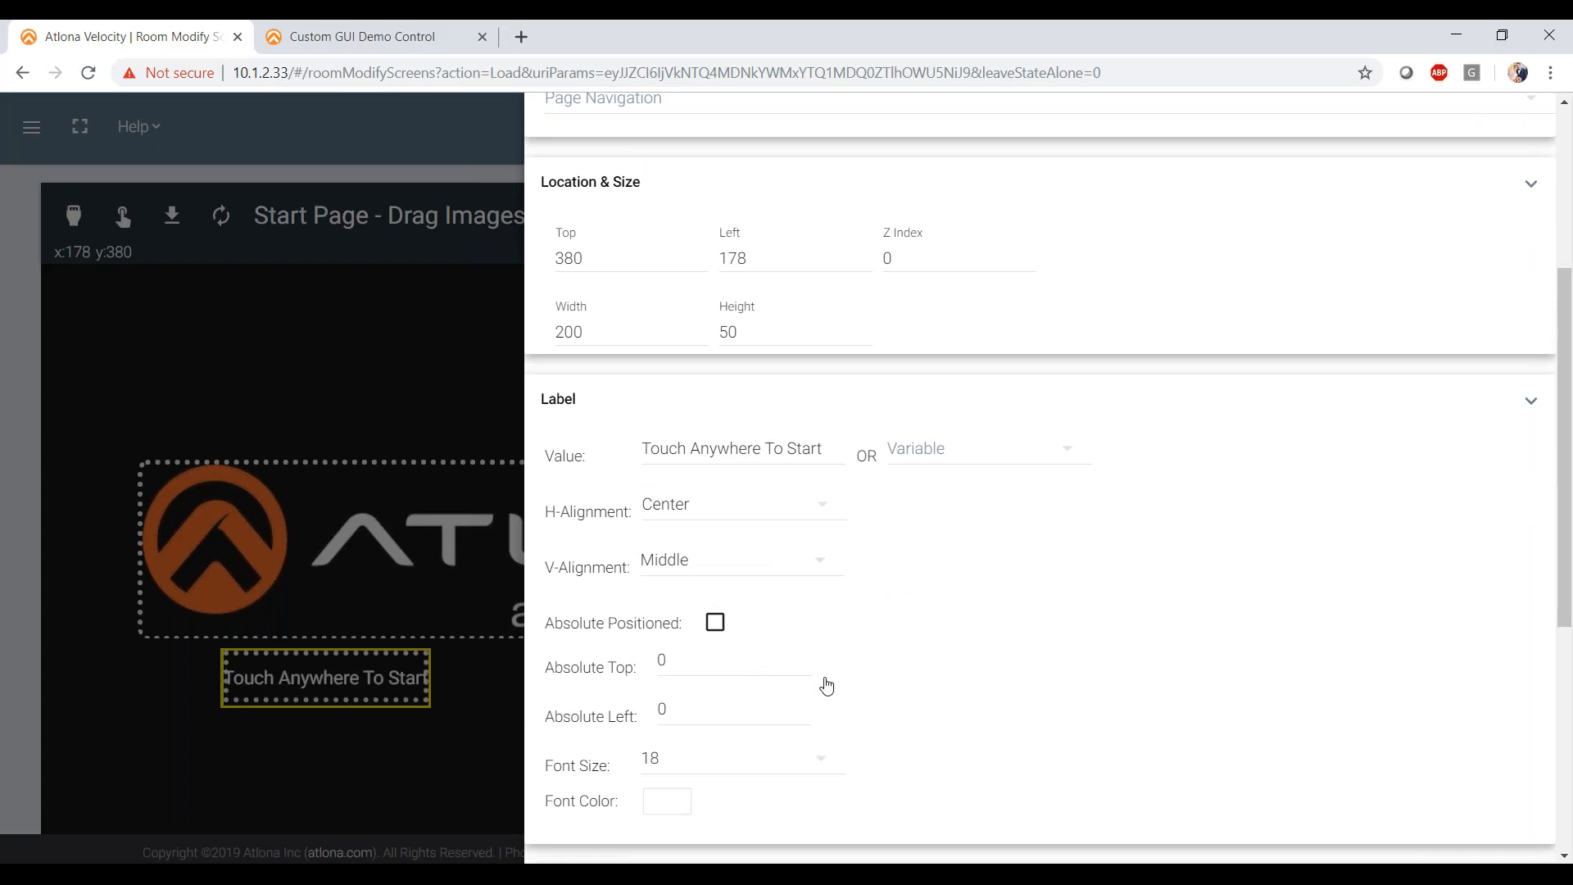
# - Set the label's font size to 22 and close its properties
pyautogui.scroll(-1, 826, 686)
pyautogui.click(823, 687)
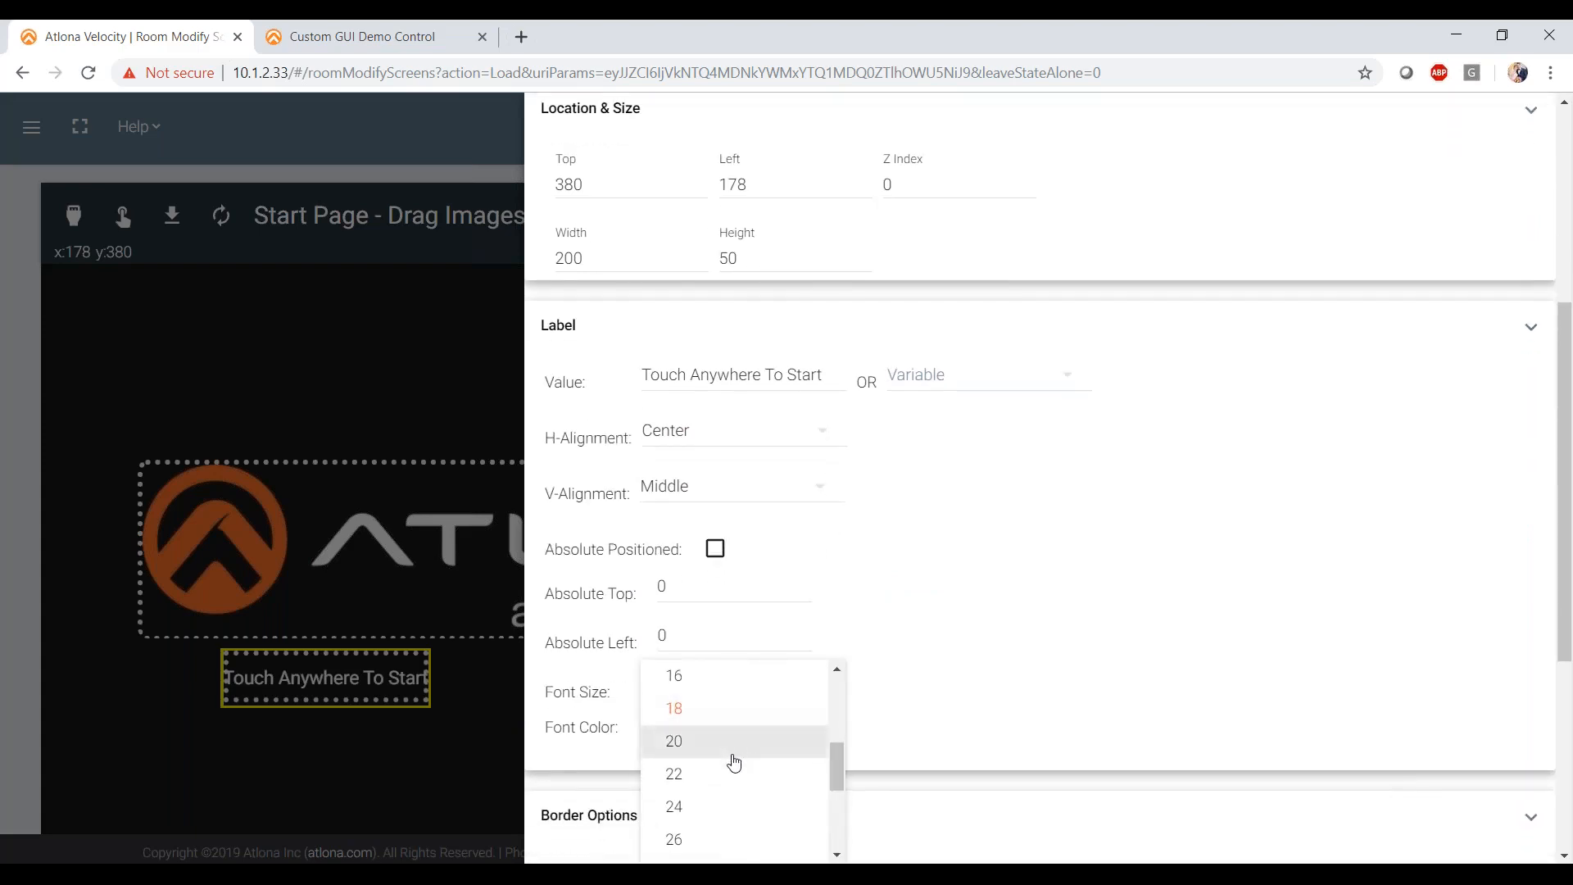
pyautogui.click(733, 783)
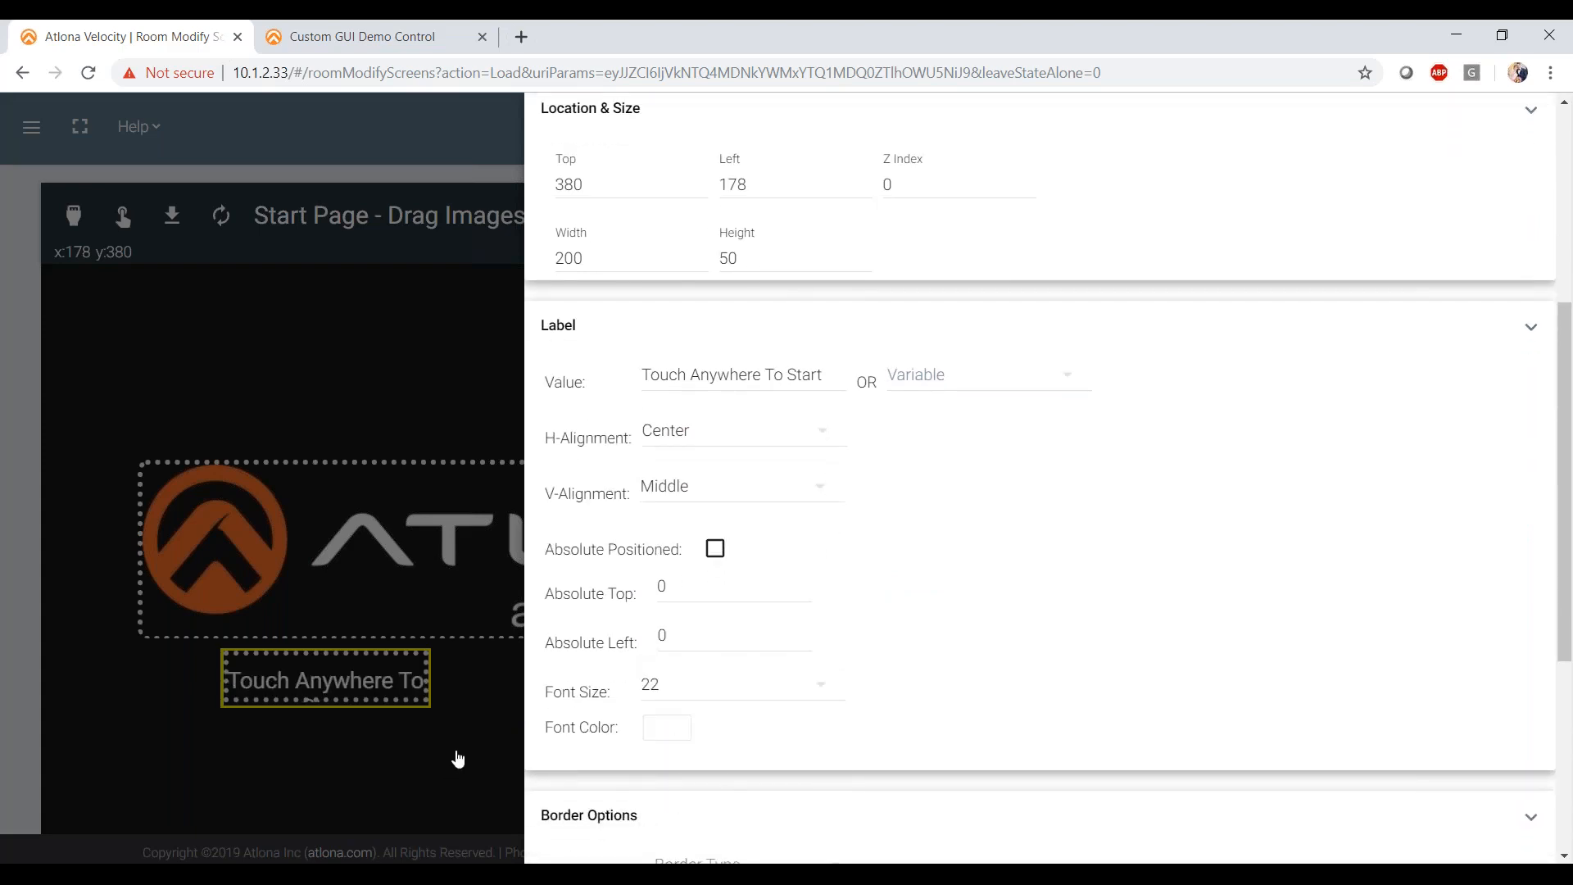
pyautogui.click(457, 758)
# - Widen the label to fit its text and center it under the logo at about x 295, y 377
pyautogui.moveTo(430, 678); pyautogui.dragTo(576, 688)
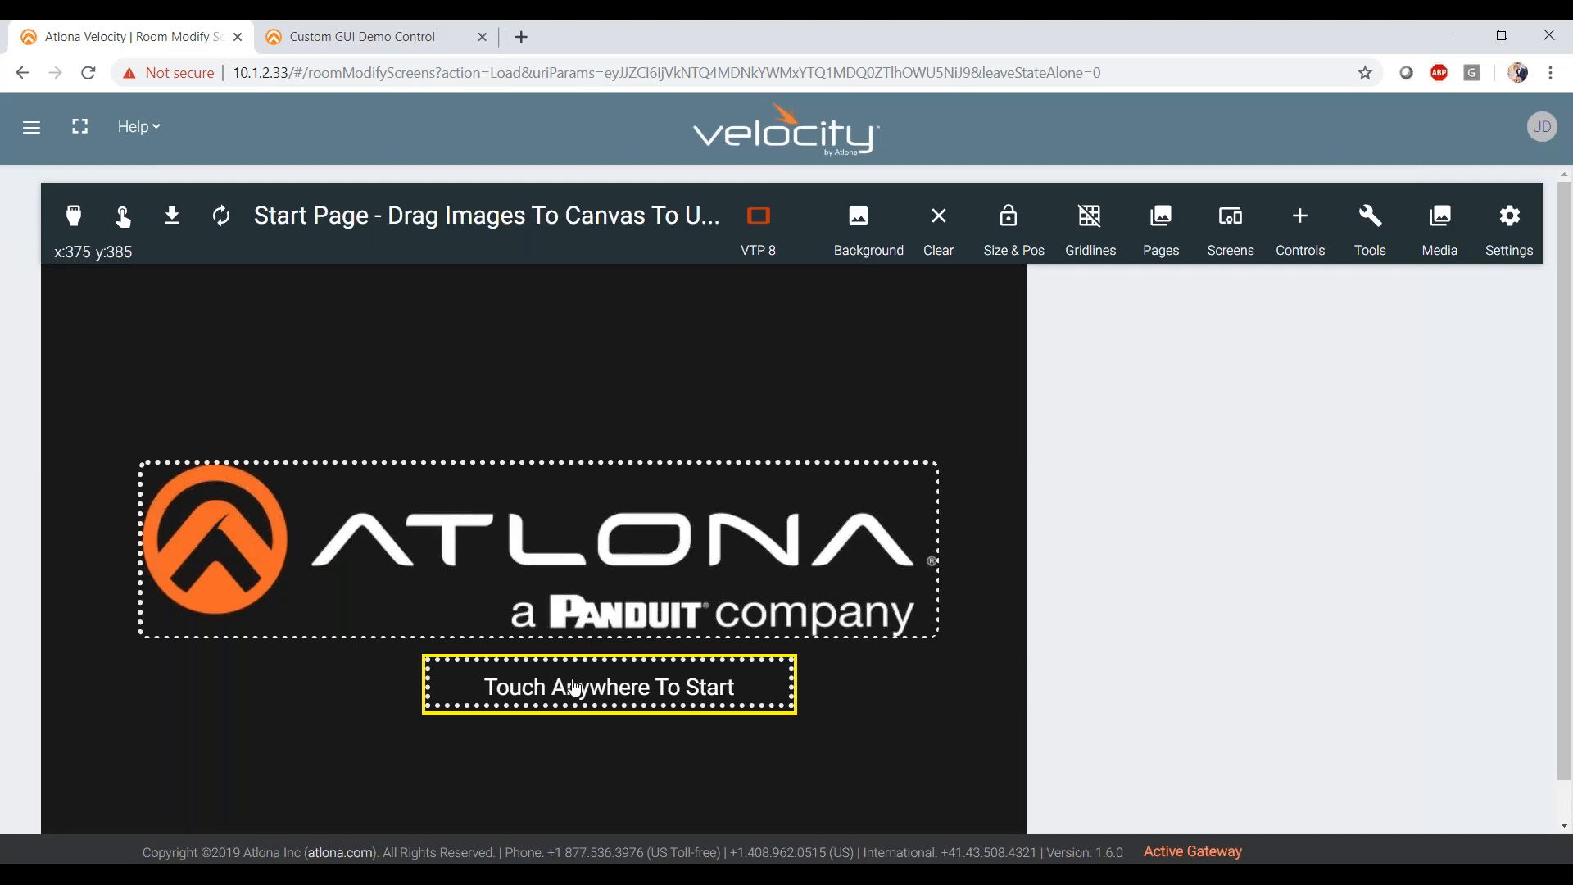
pyautogui.moveTo(576, 688); pyautogui.dragTo(551, 673)
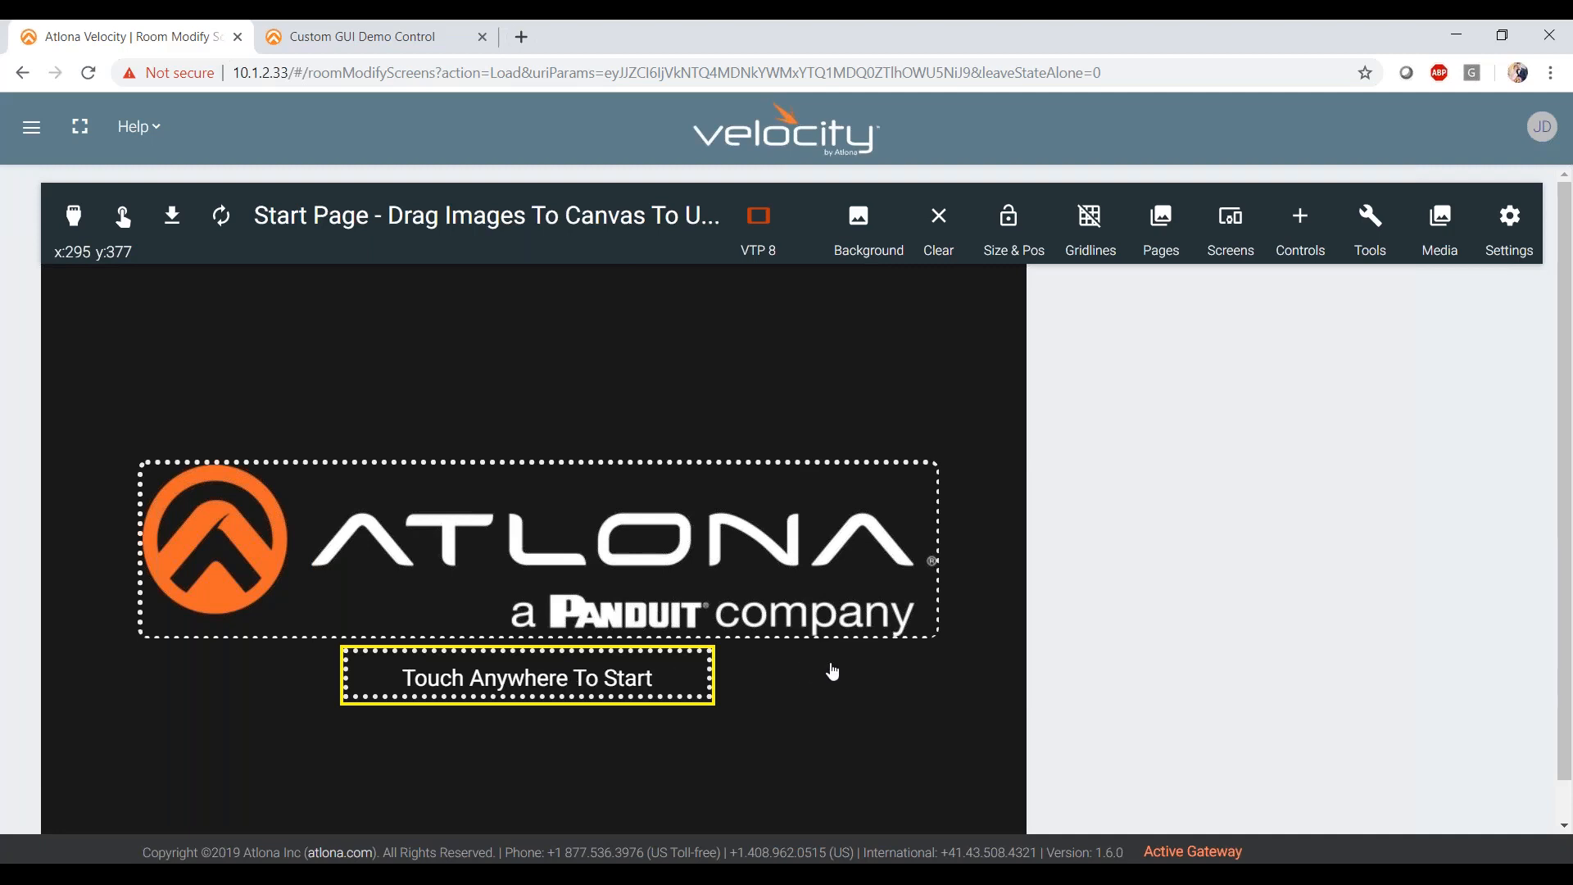
pyautogui.click(671, 549)
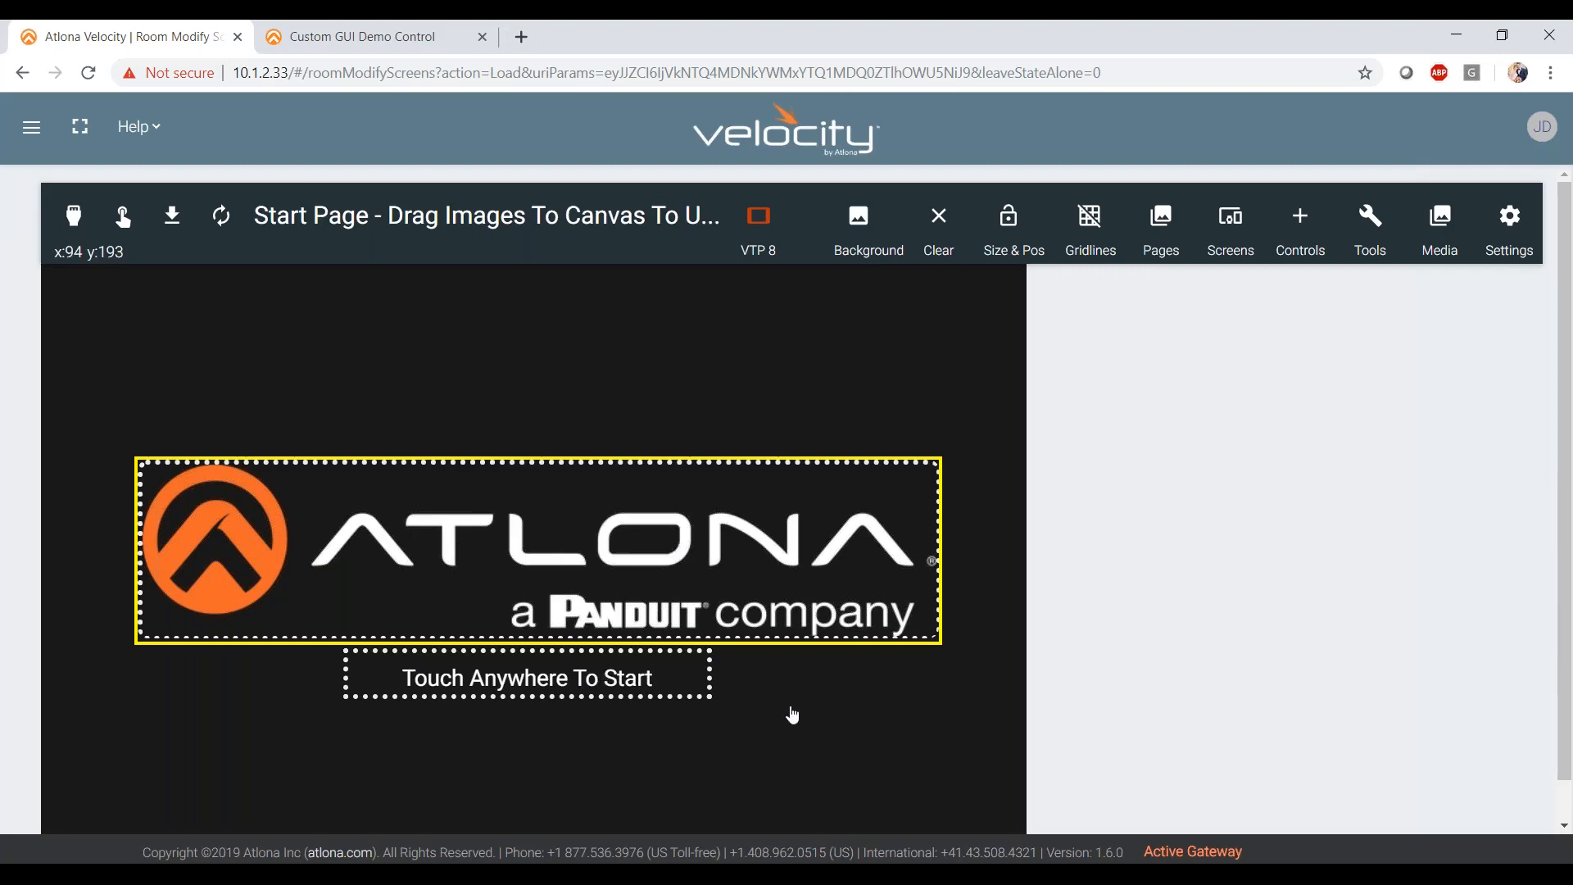
# - Add another button and stretch it from x 0, y 0 over the whole canvas, about 962 by 603
pyautogui.scroll(-1, 814, 723)
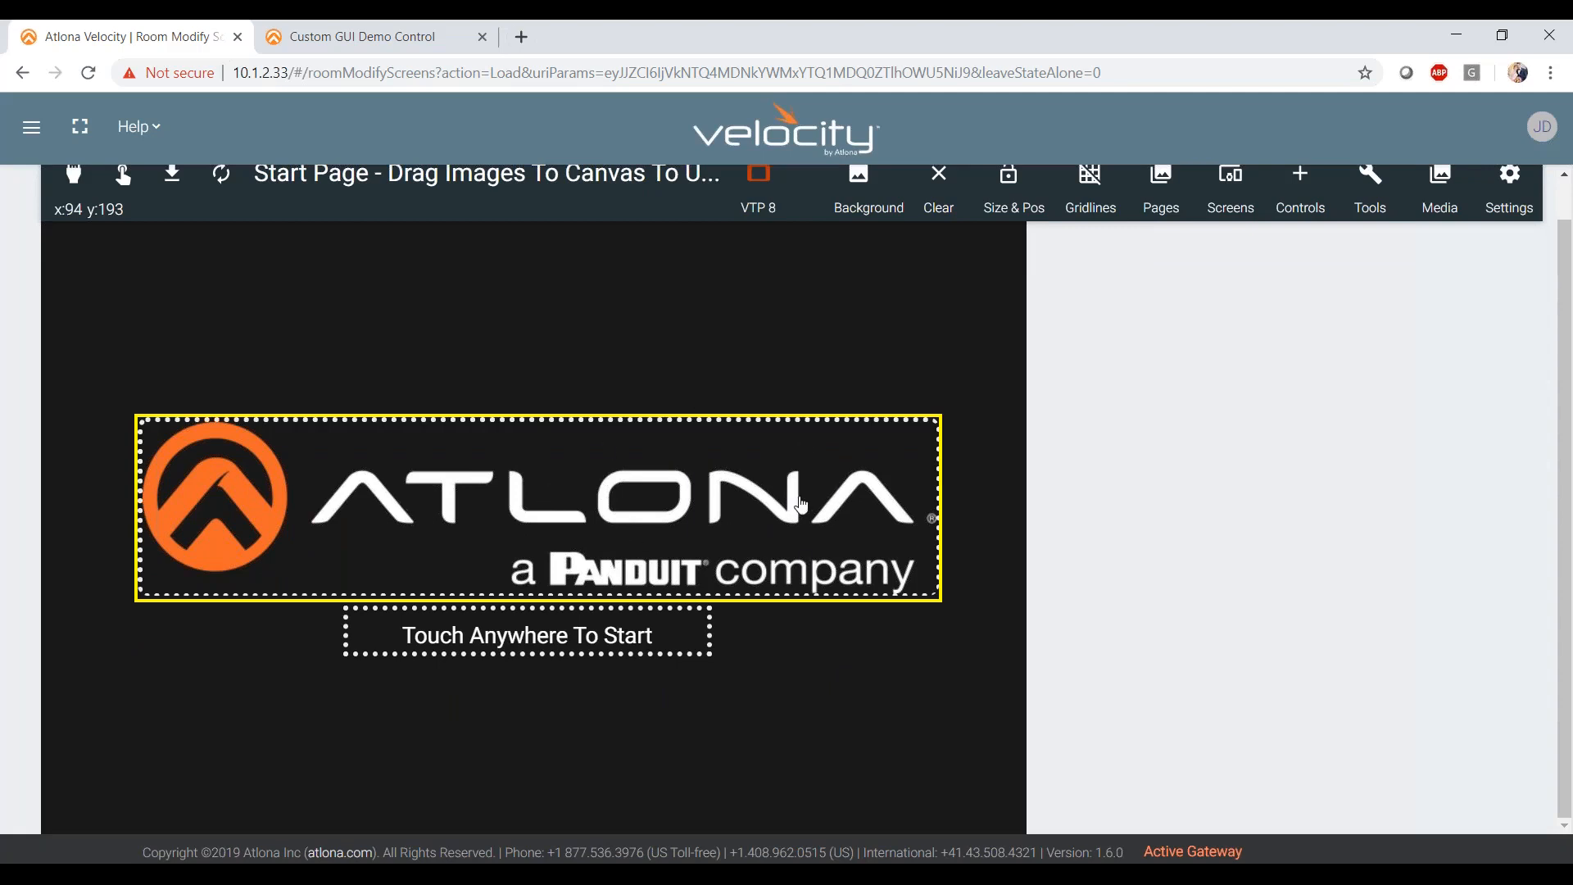
pyautogui.scroll(1, 1137, 490)
pyautogui.click(1300, 217)
pyautogui.click(1207, 240)
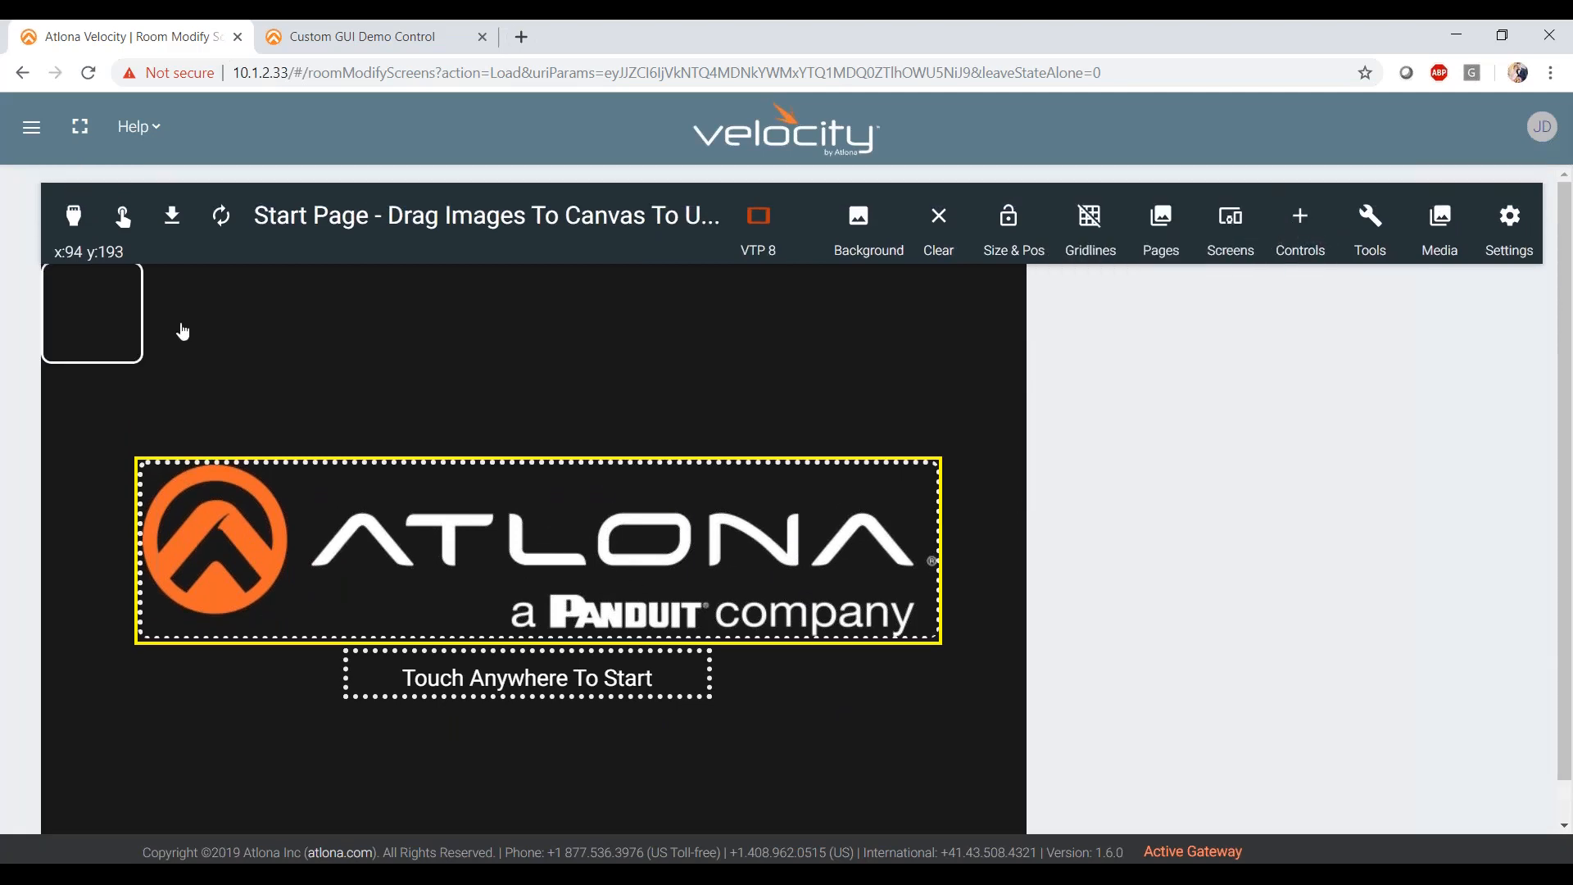
pyautogui.click(123, 339)
pyautogui.moveTo(141, 364)
pyautogui.mouseDown()
pyautogui.moveTo(385, 615)
pyautogui.moveTo(712, 832)
pyautogui.moveTo(1026, 831)
pyautogui.mouseUp()
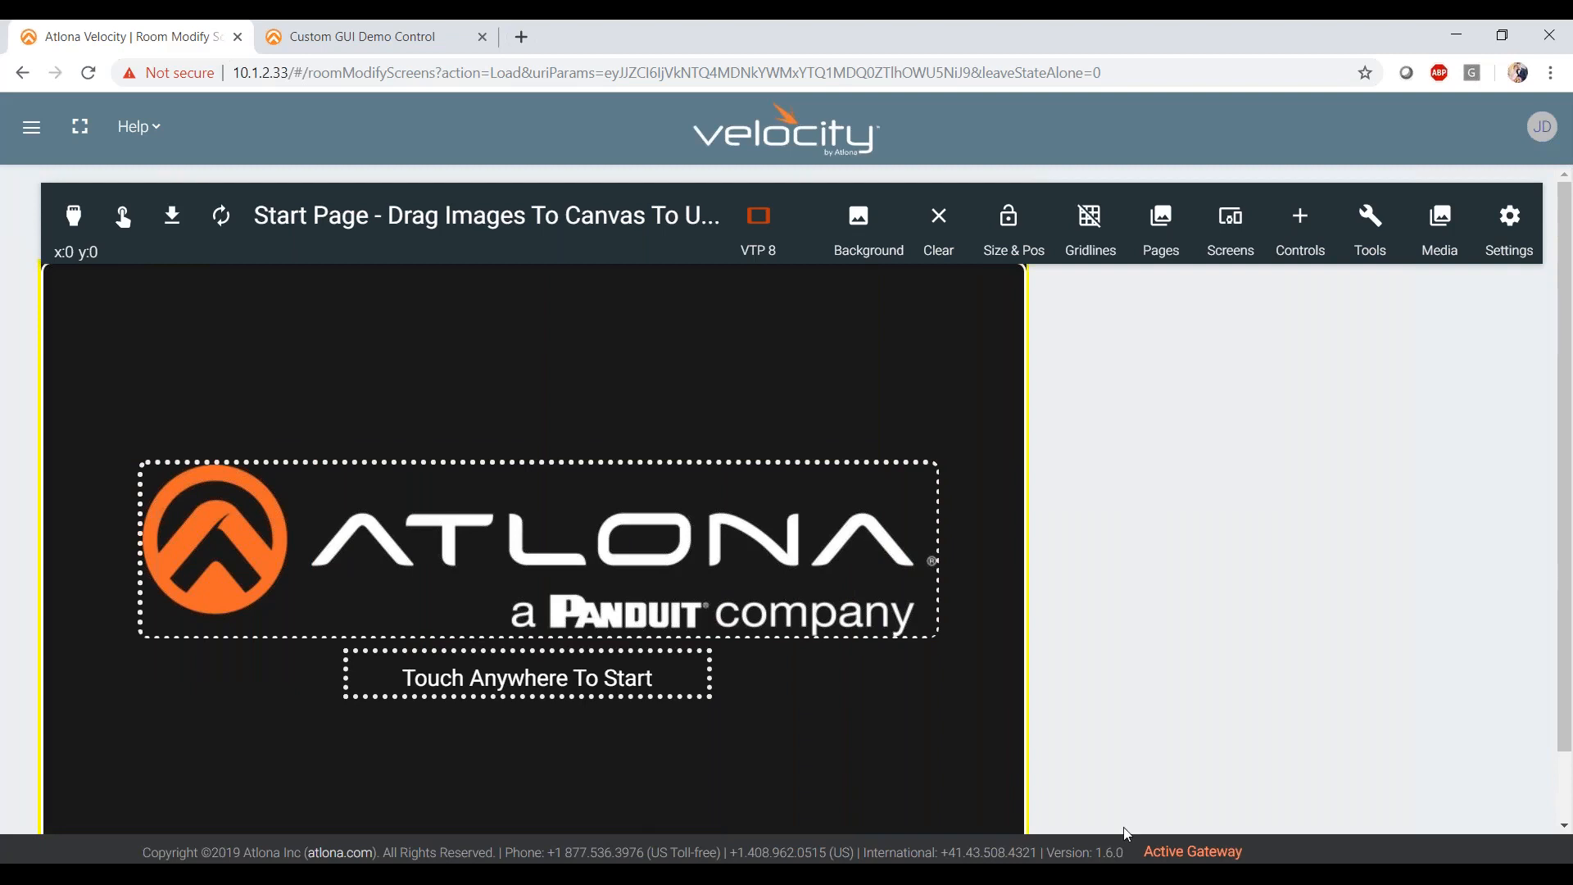
pyautogui.scroll(-1, 1124, 828)
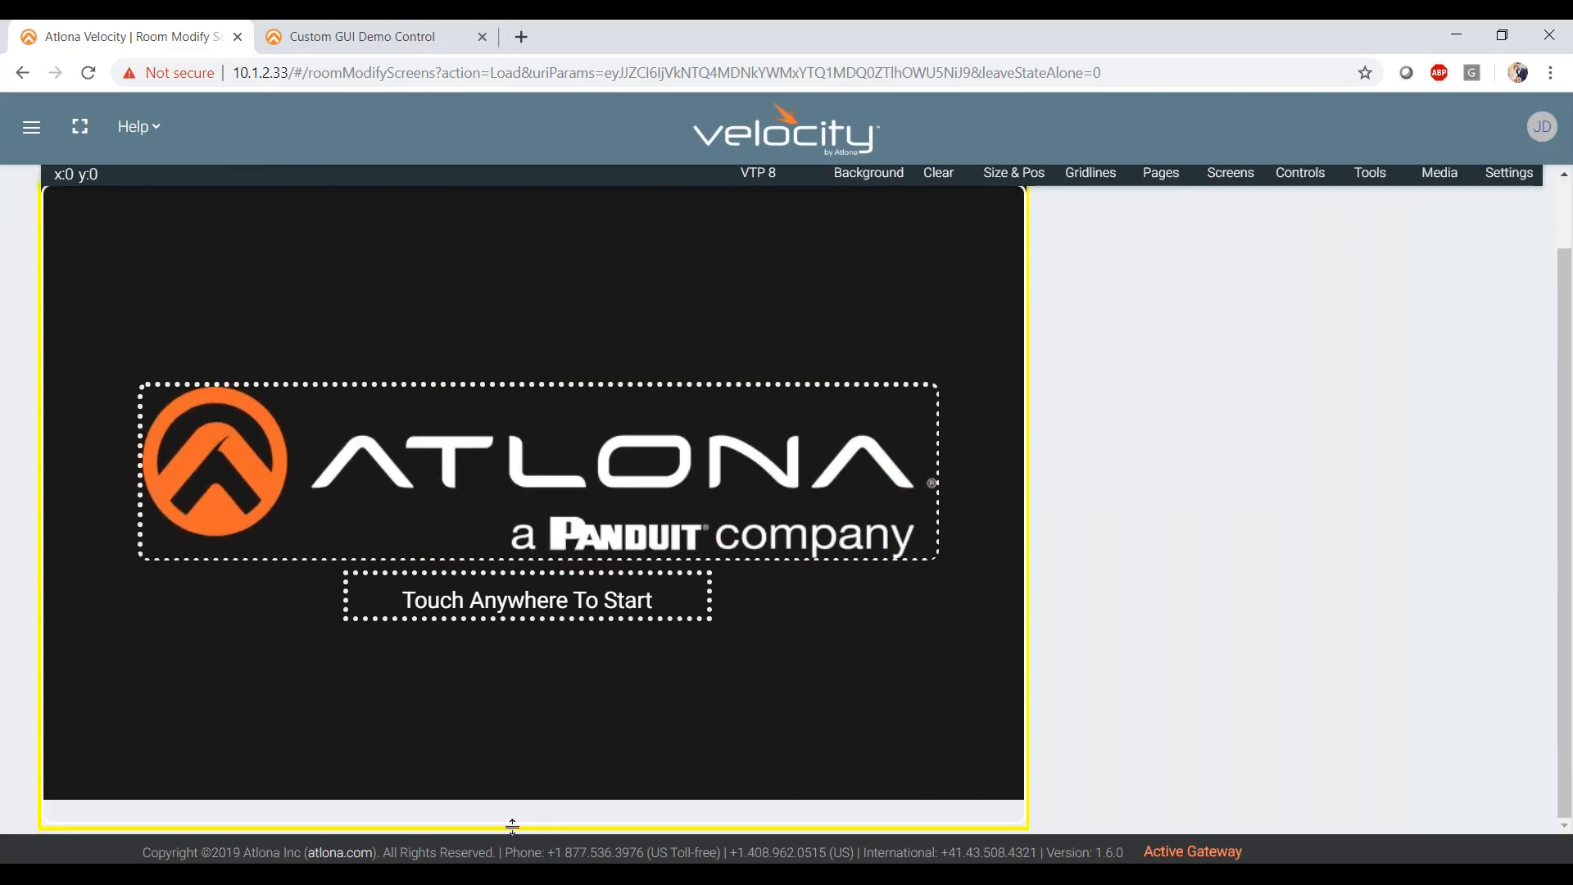
pyautogui.moveTo(511, 826); pyautogui.dragTo(509, 805)
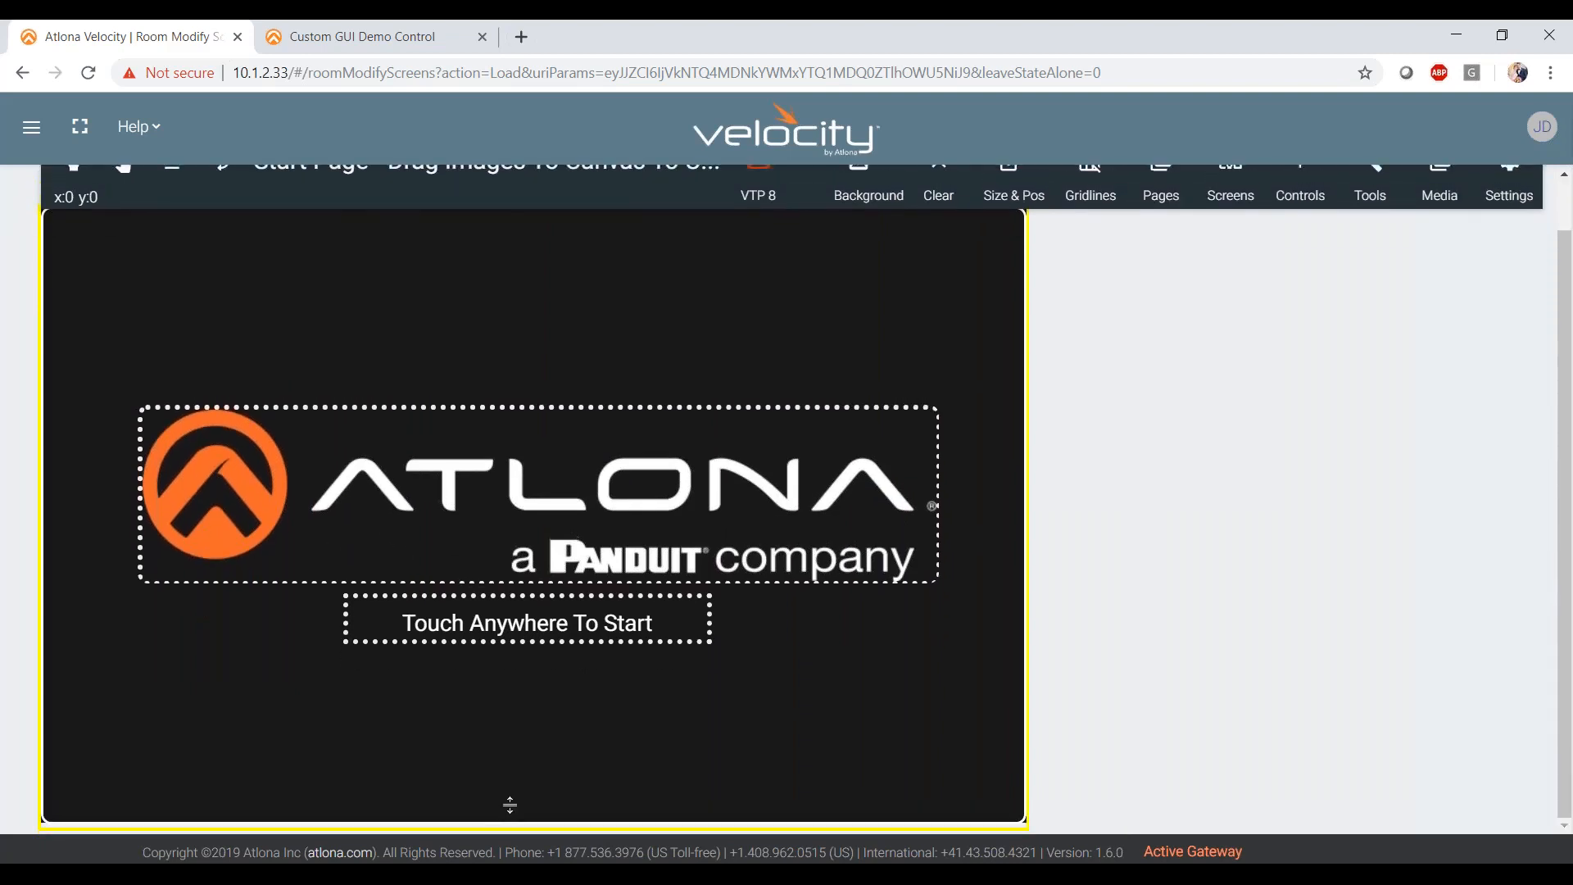
# - Set the full-page button's border type to None
pyautogui.doubleClick(817, 322)
pyautogui.scroll(-6, 926, 330)
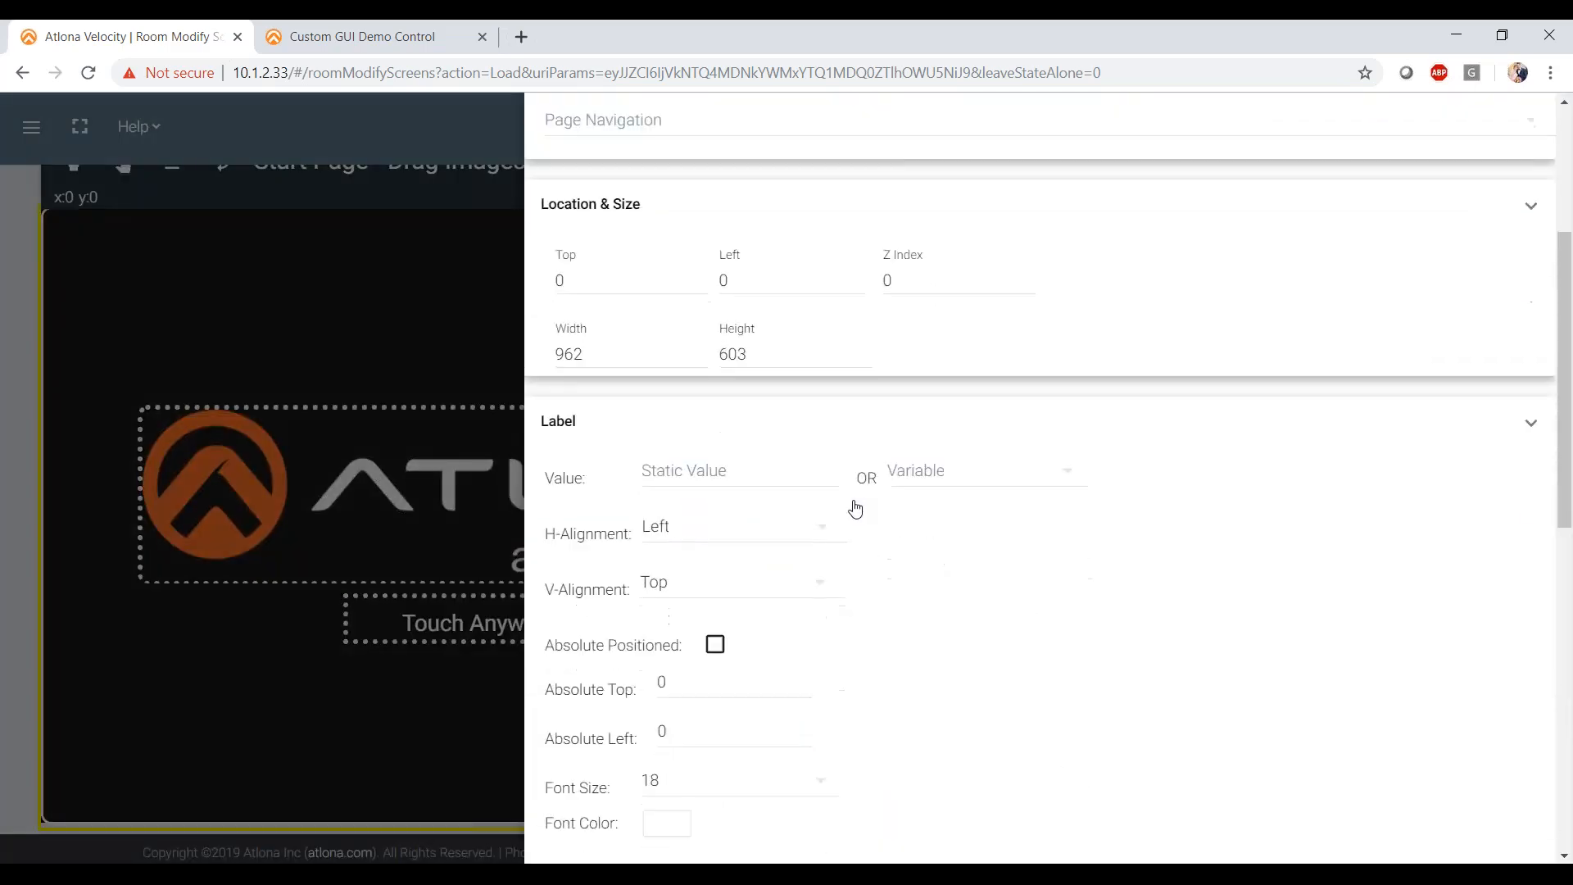
pyautogui.scroll(-8, 854, 510)
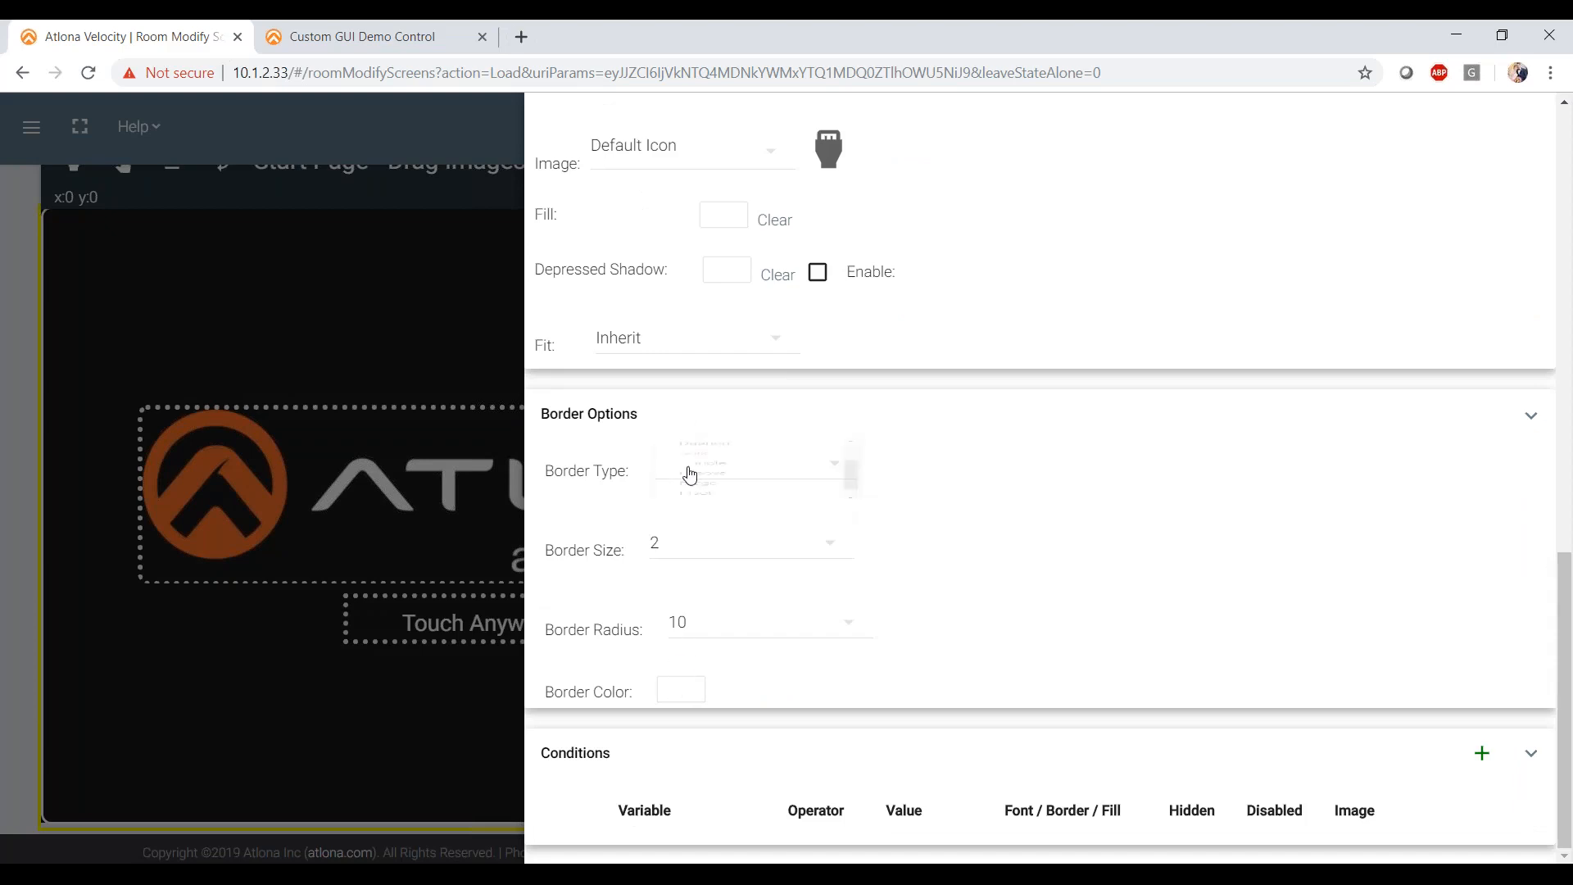
pyautogui.click(688, 469)
pyautogui.click(719, 480)
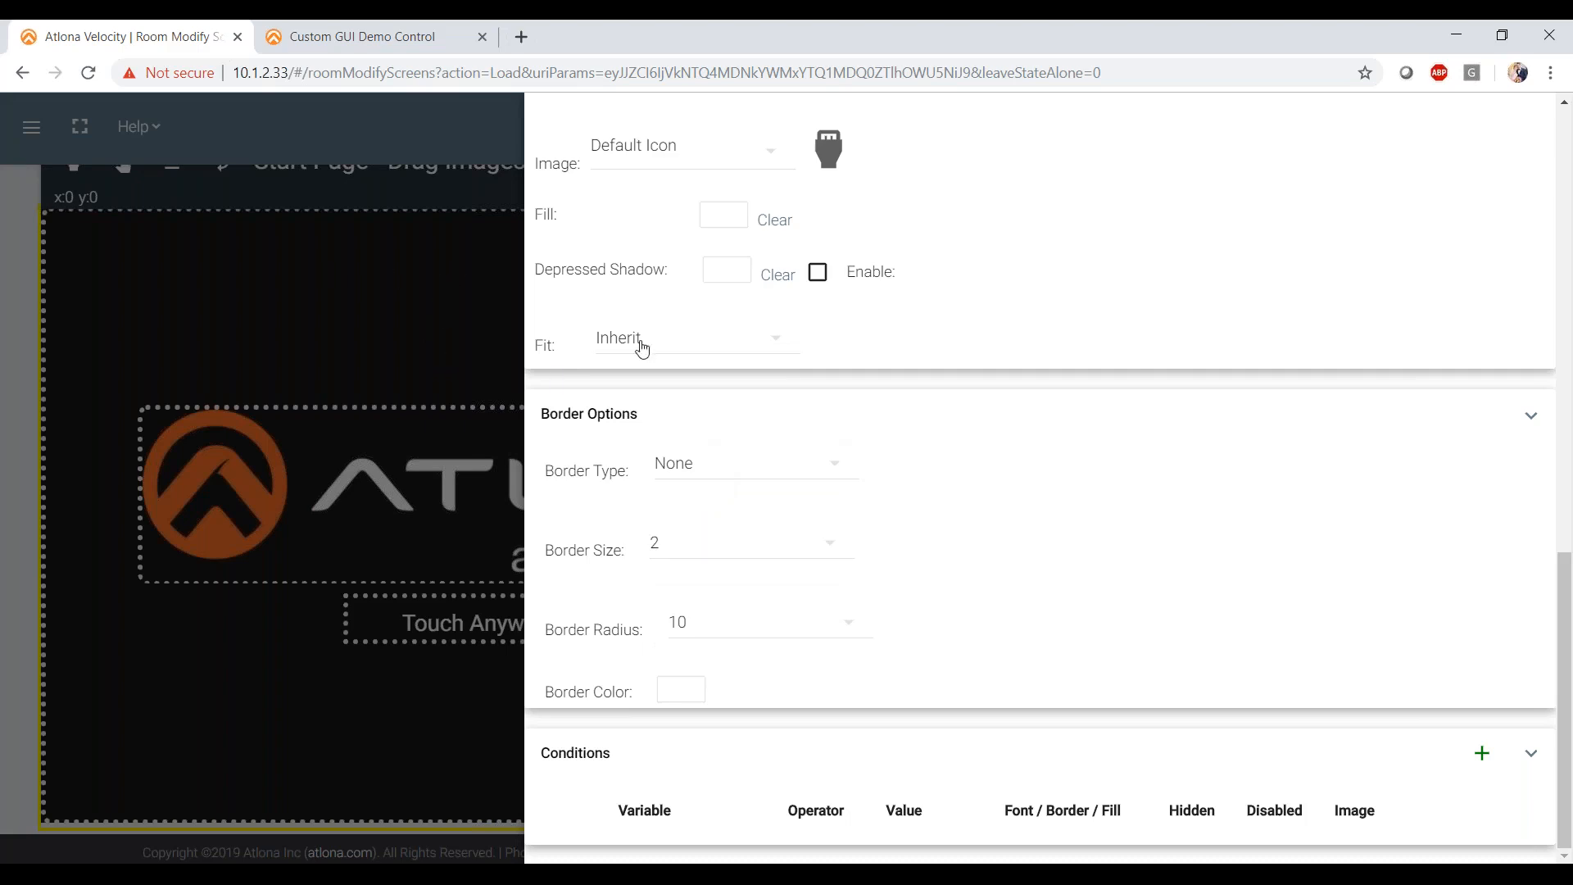
# - Set the full-page button's page navigation to Home Screen and close its properties
pyautogui.scroll(10, 1012, 421)
pyautogui.scroll(4, 1016, 423)
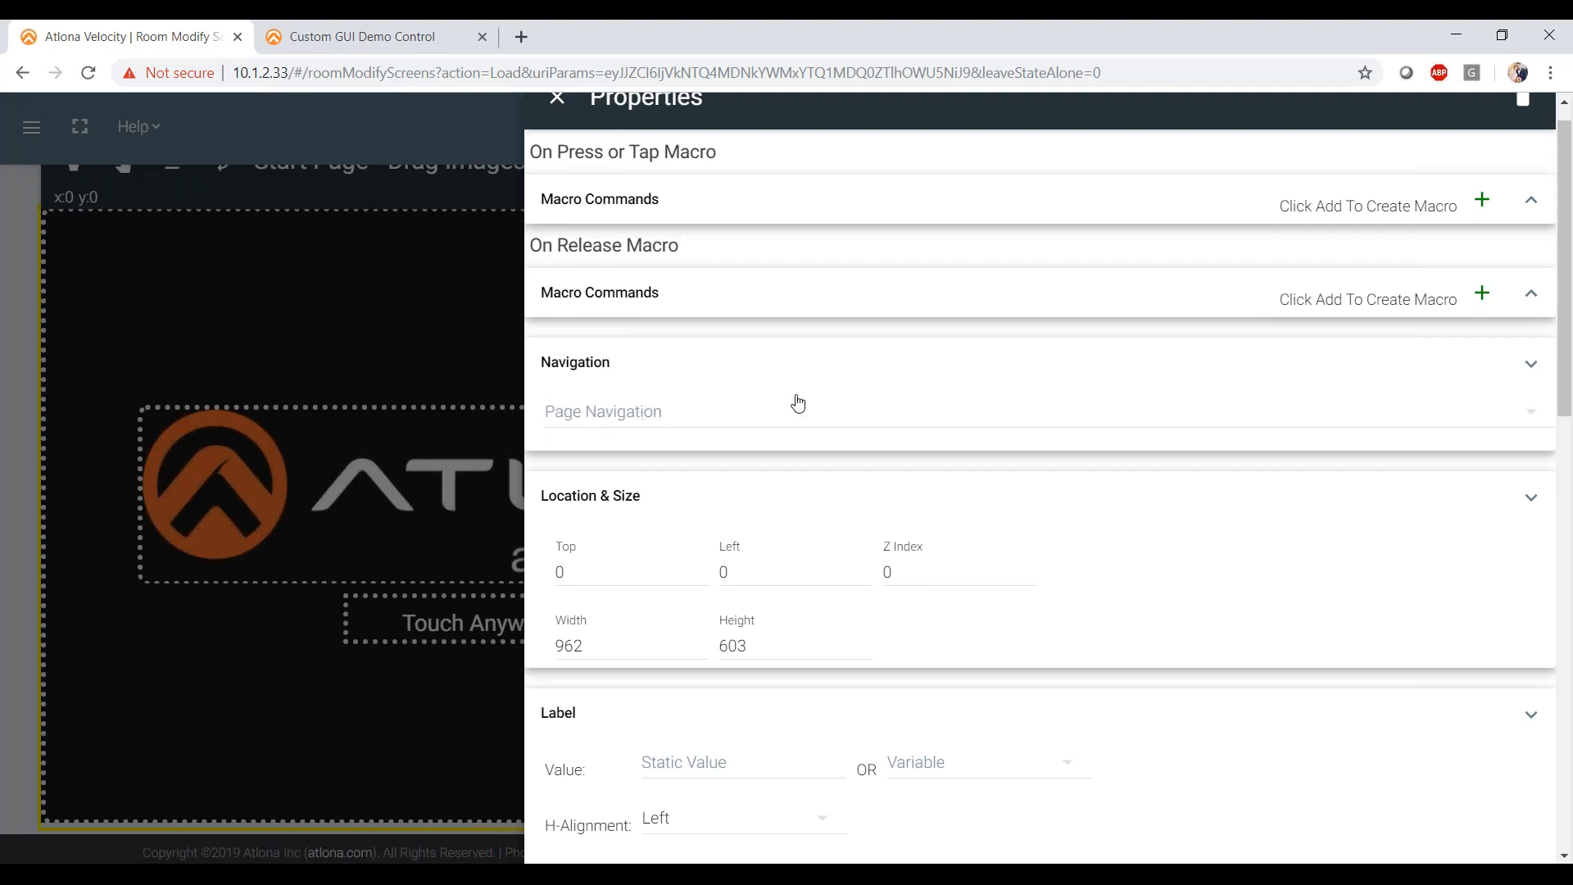
pyautogui.click(640, 417)
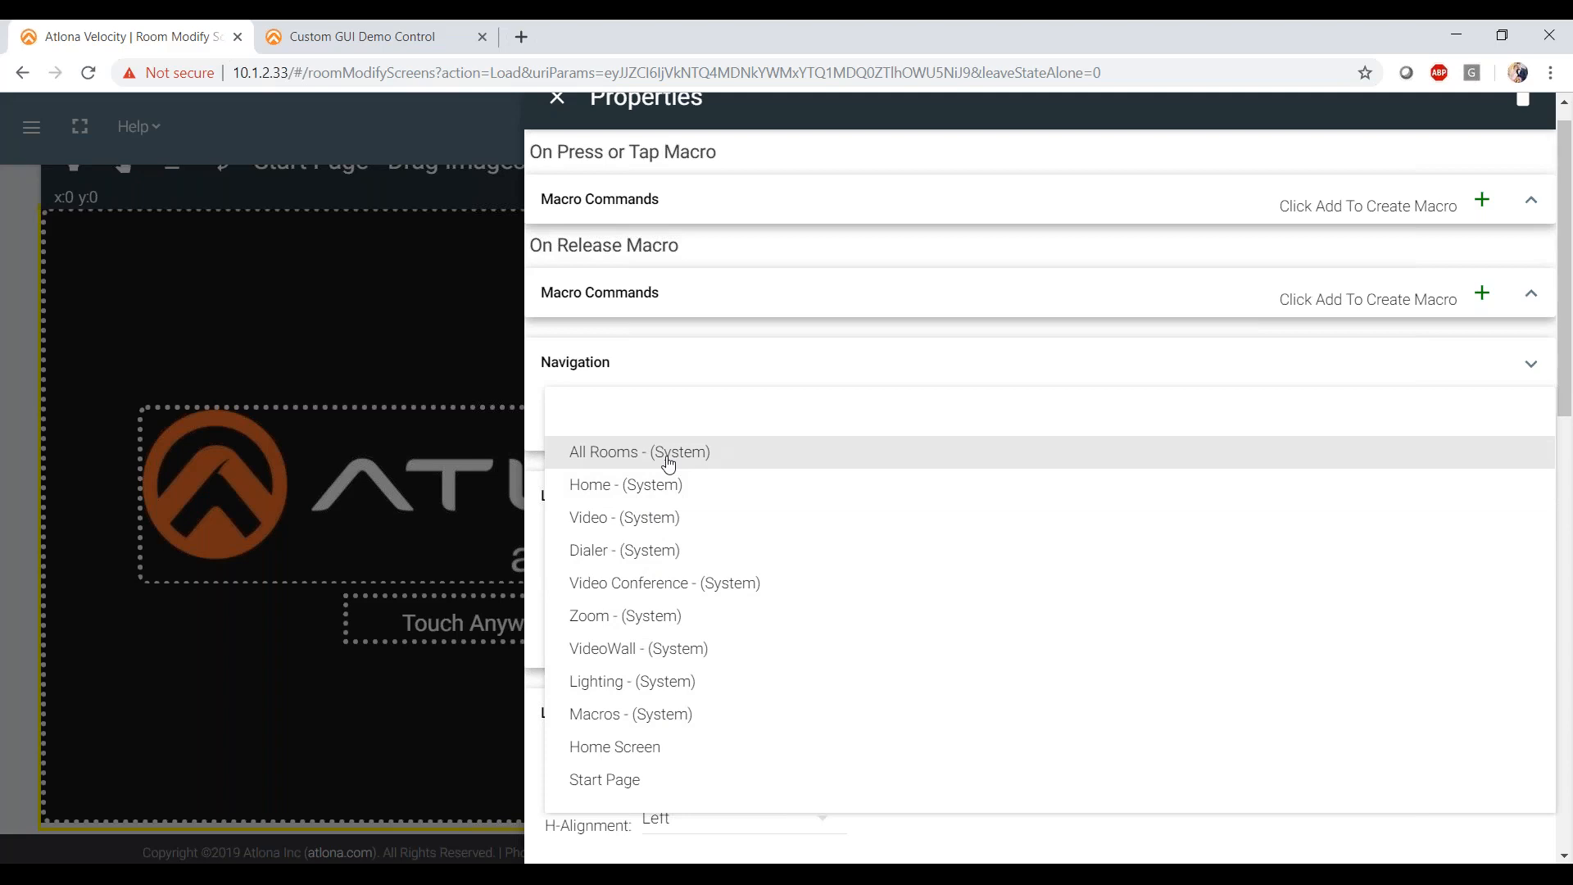
pyautogui.click(645, 757)
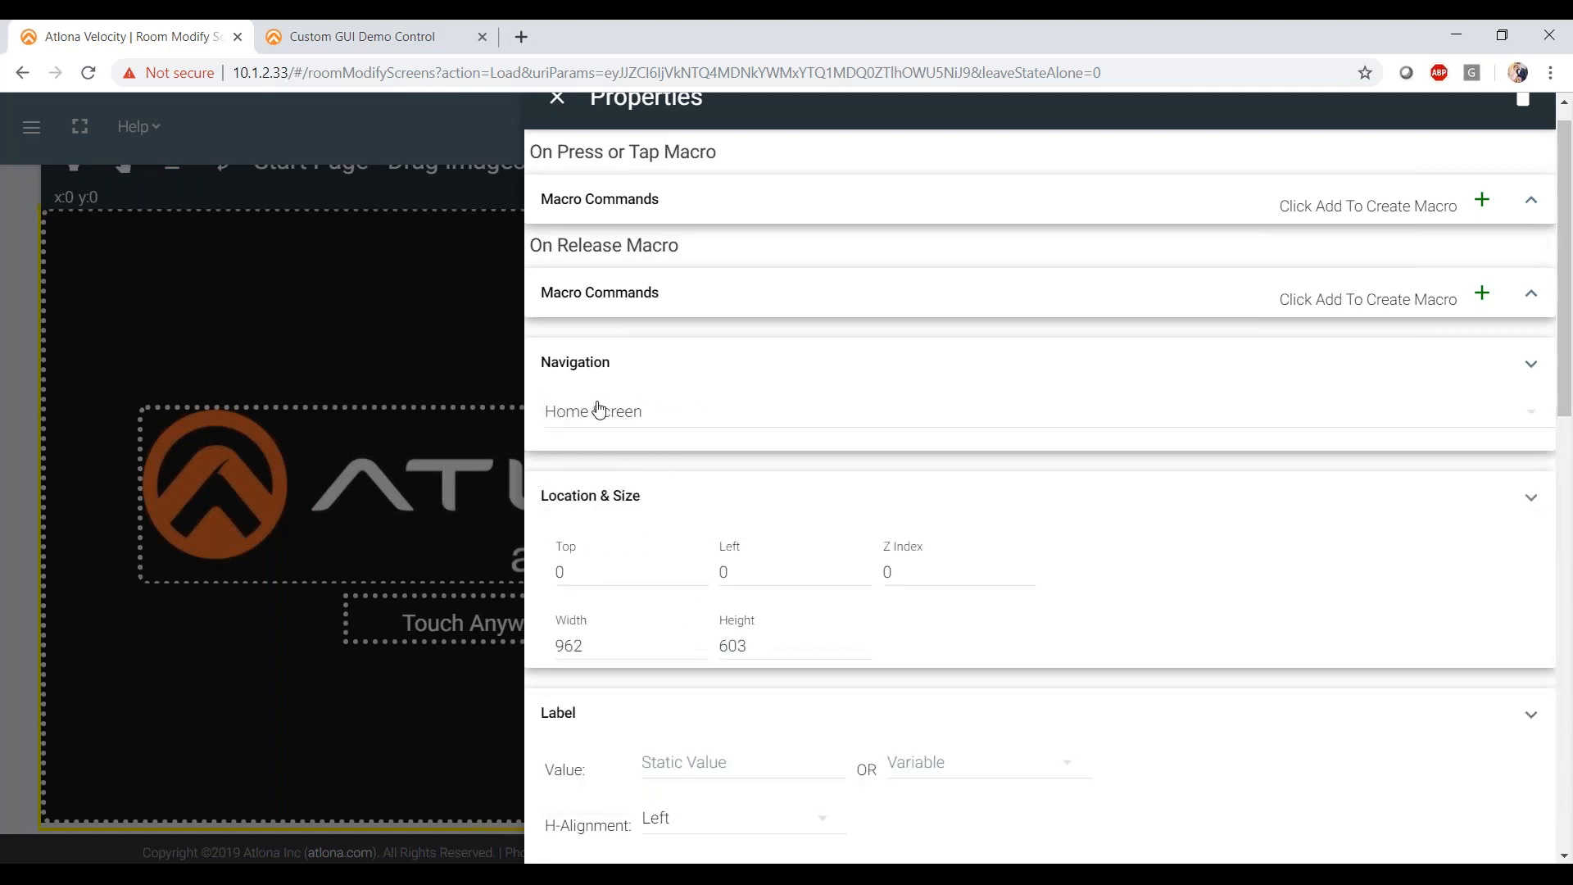
pyautogui.click(378, 330)
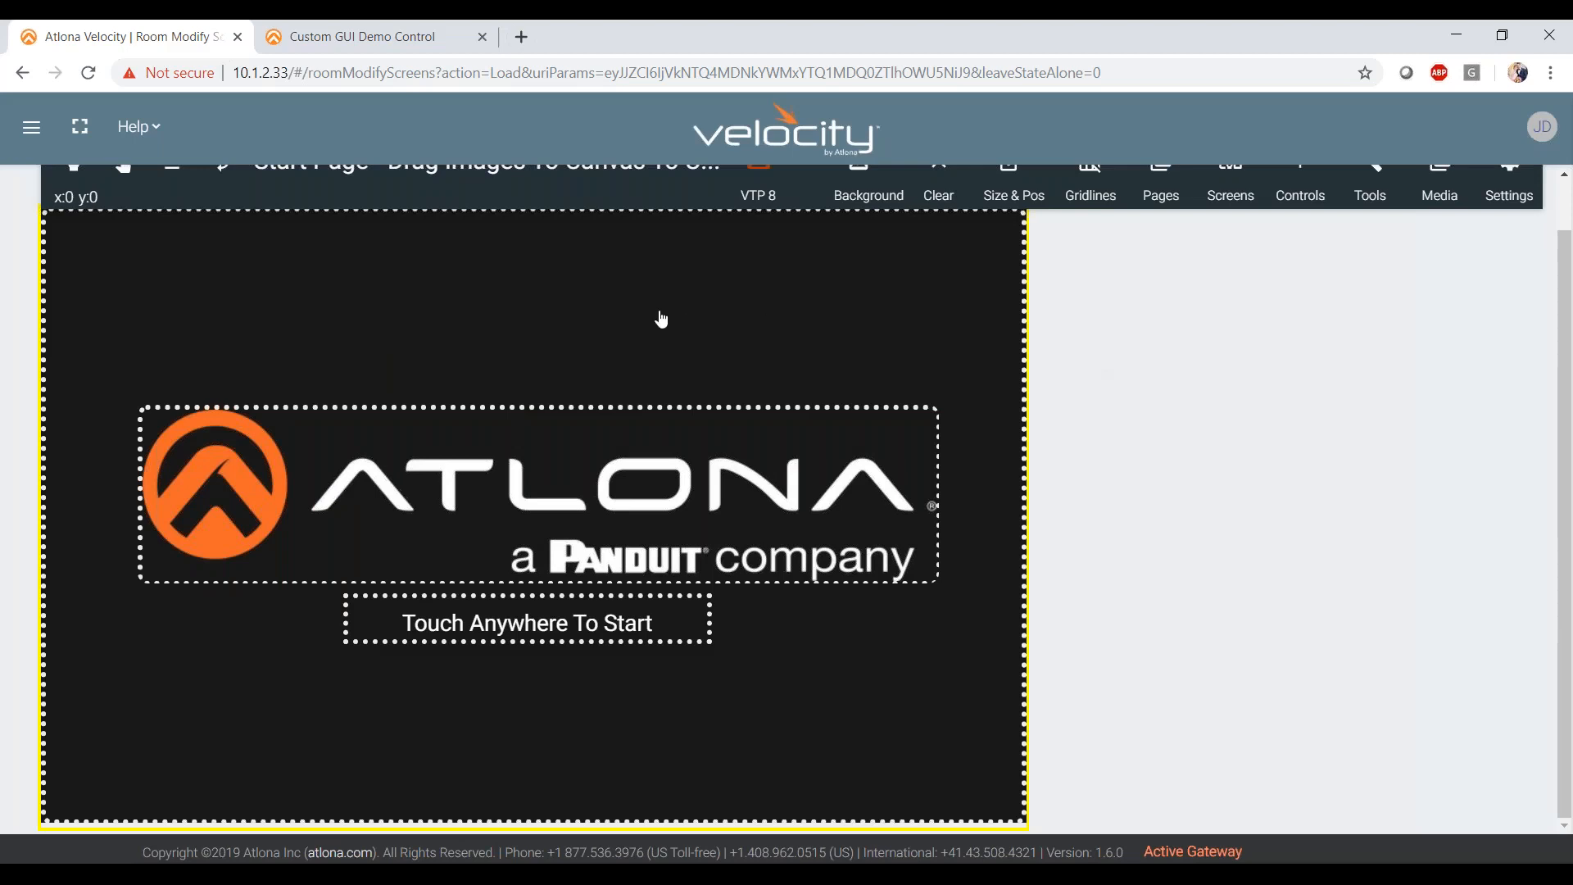
# - Switch the editor to the Home Screen page
pyautogui.scroll(1, 864, 351)
pyautogui.scroll(1, 866, 348)
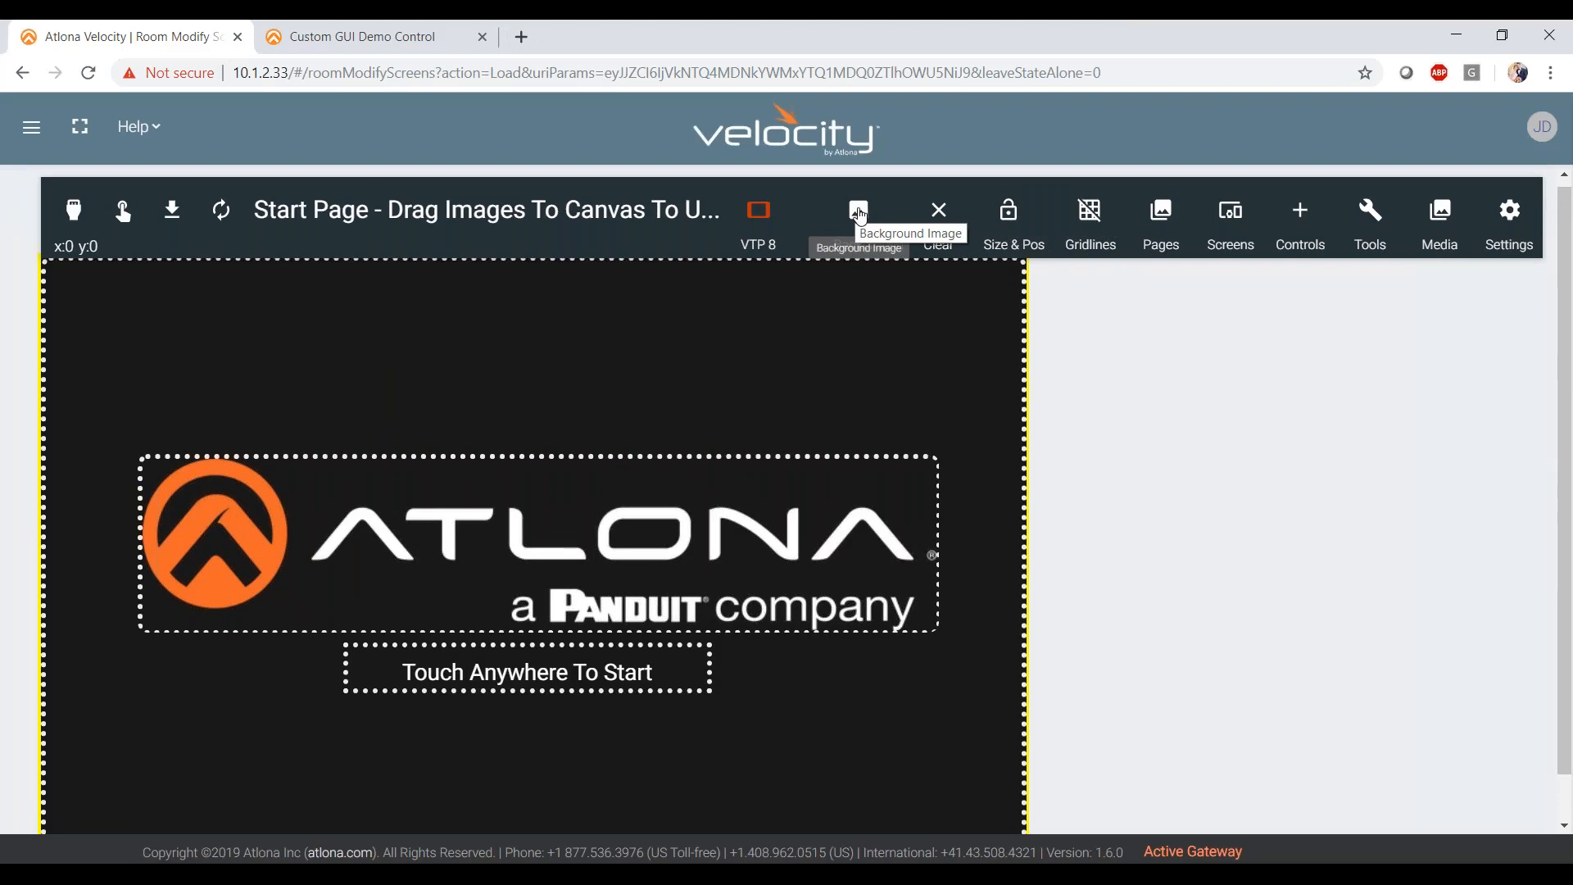
pyautogui.click(1161, 211)
pyautogui.click(1511, 208)
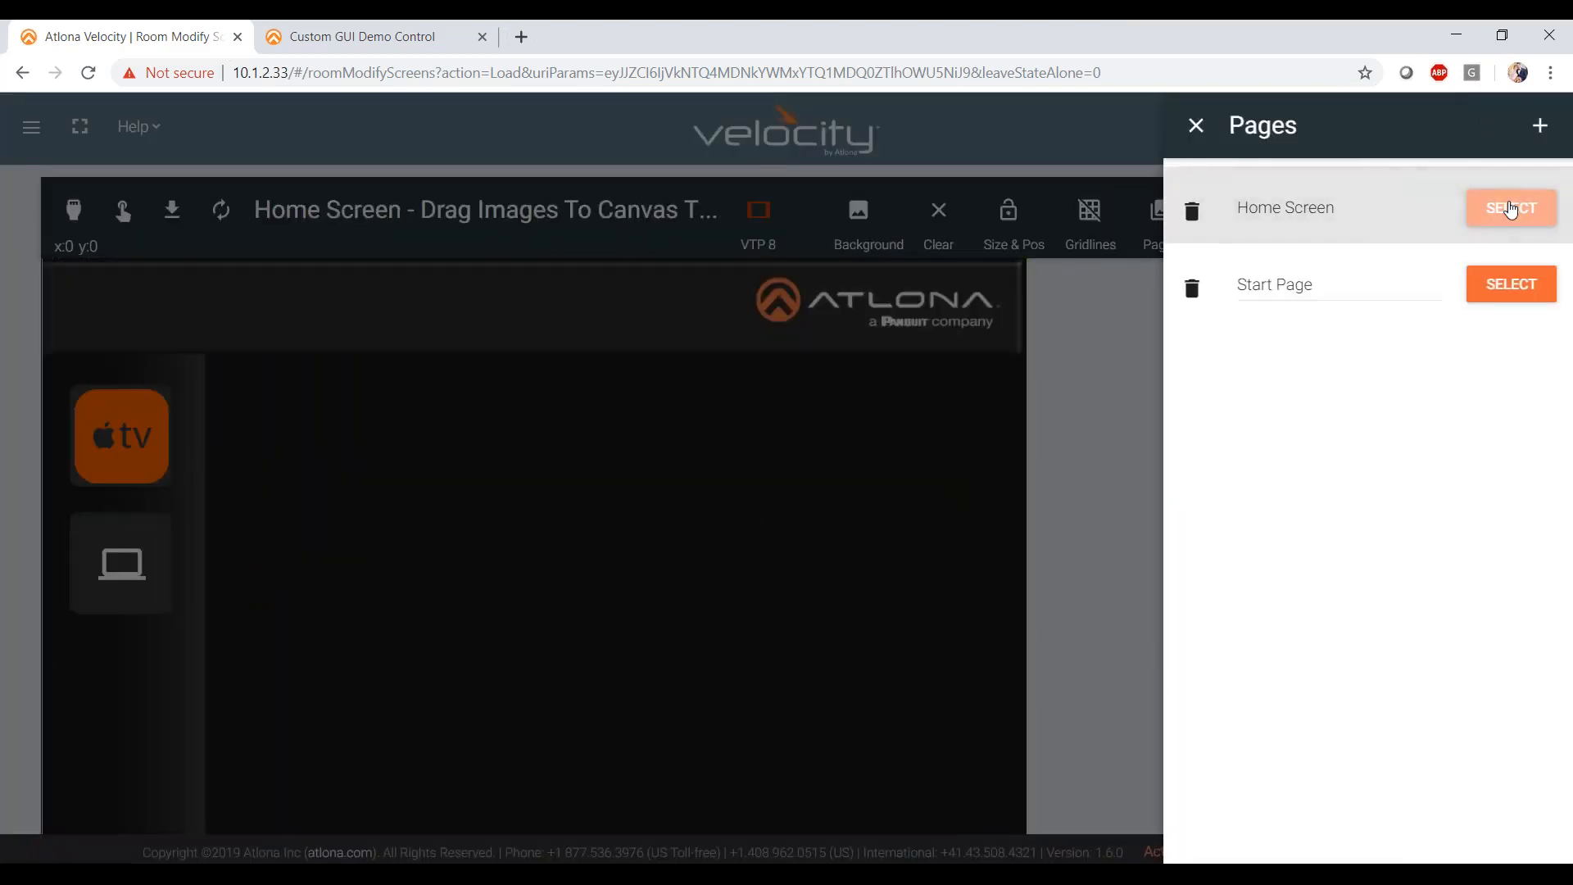
pyautogui.click(1134, 457)
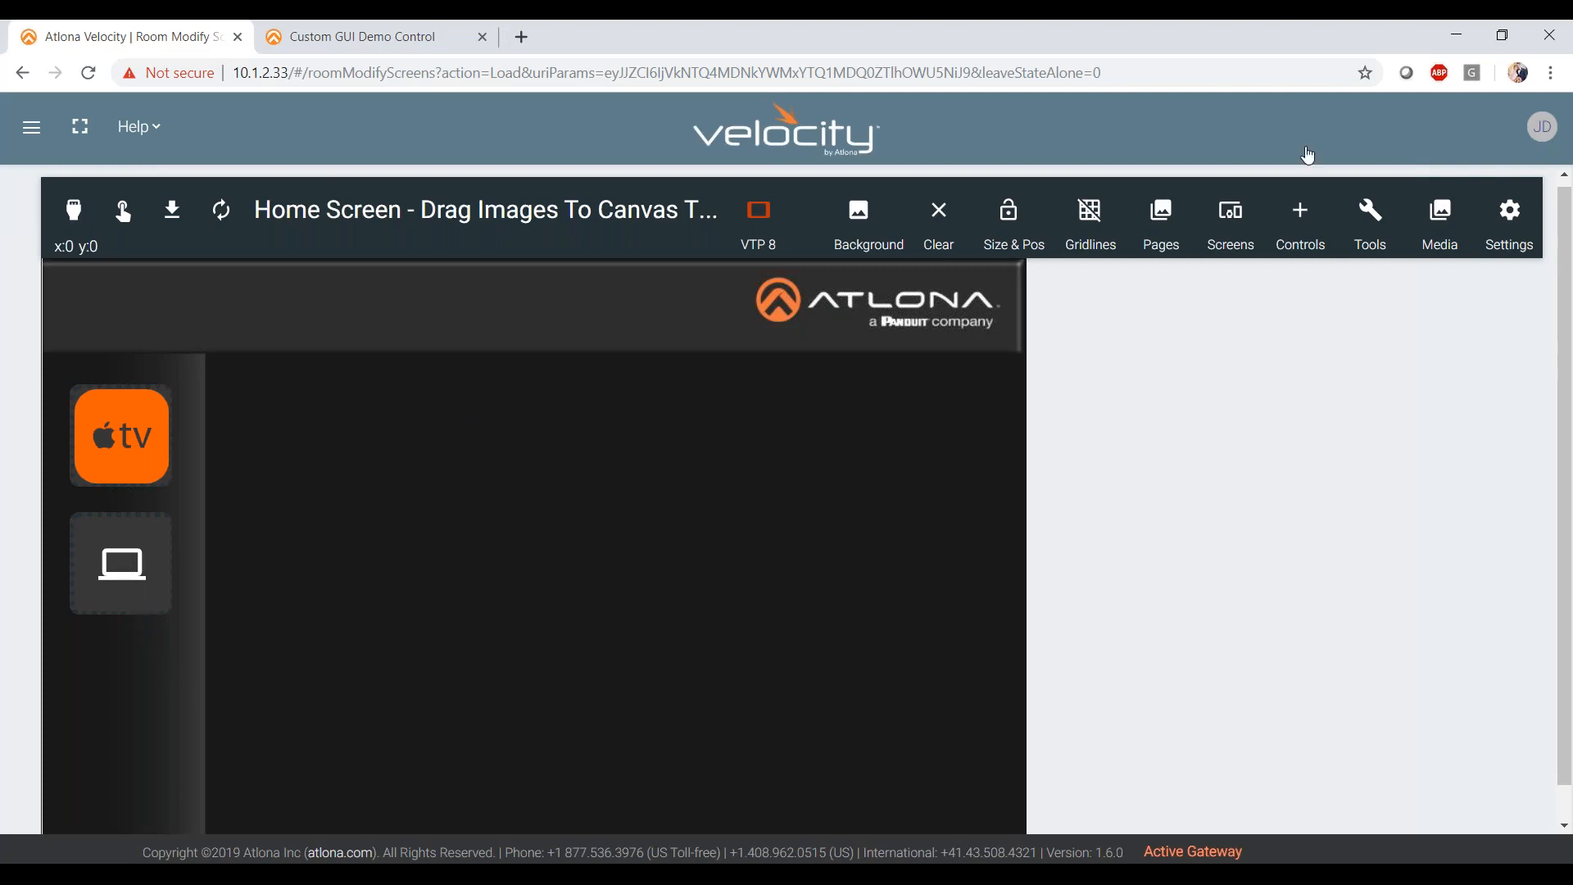
# - Add a button and place it directly below the laptop button, at about x 28, y 379
pyautogui.click(1298, 215)
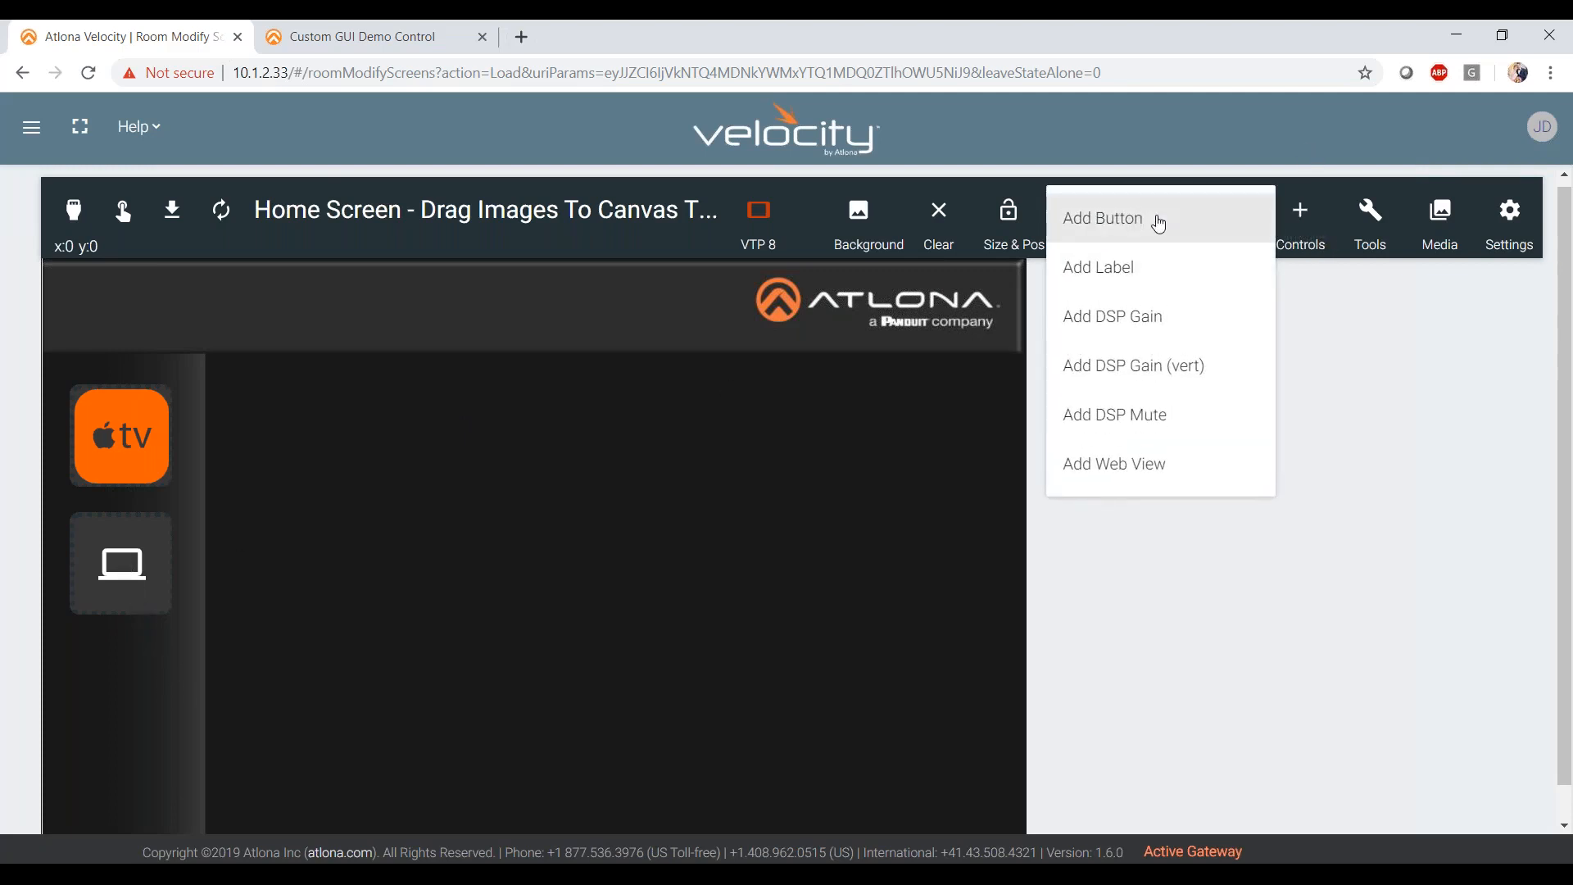
pyautogui.click(1158, 220)
pyautogui.moveTo(87, 298); pyautogui.dragTo(124, 704)
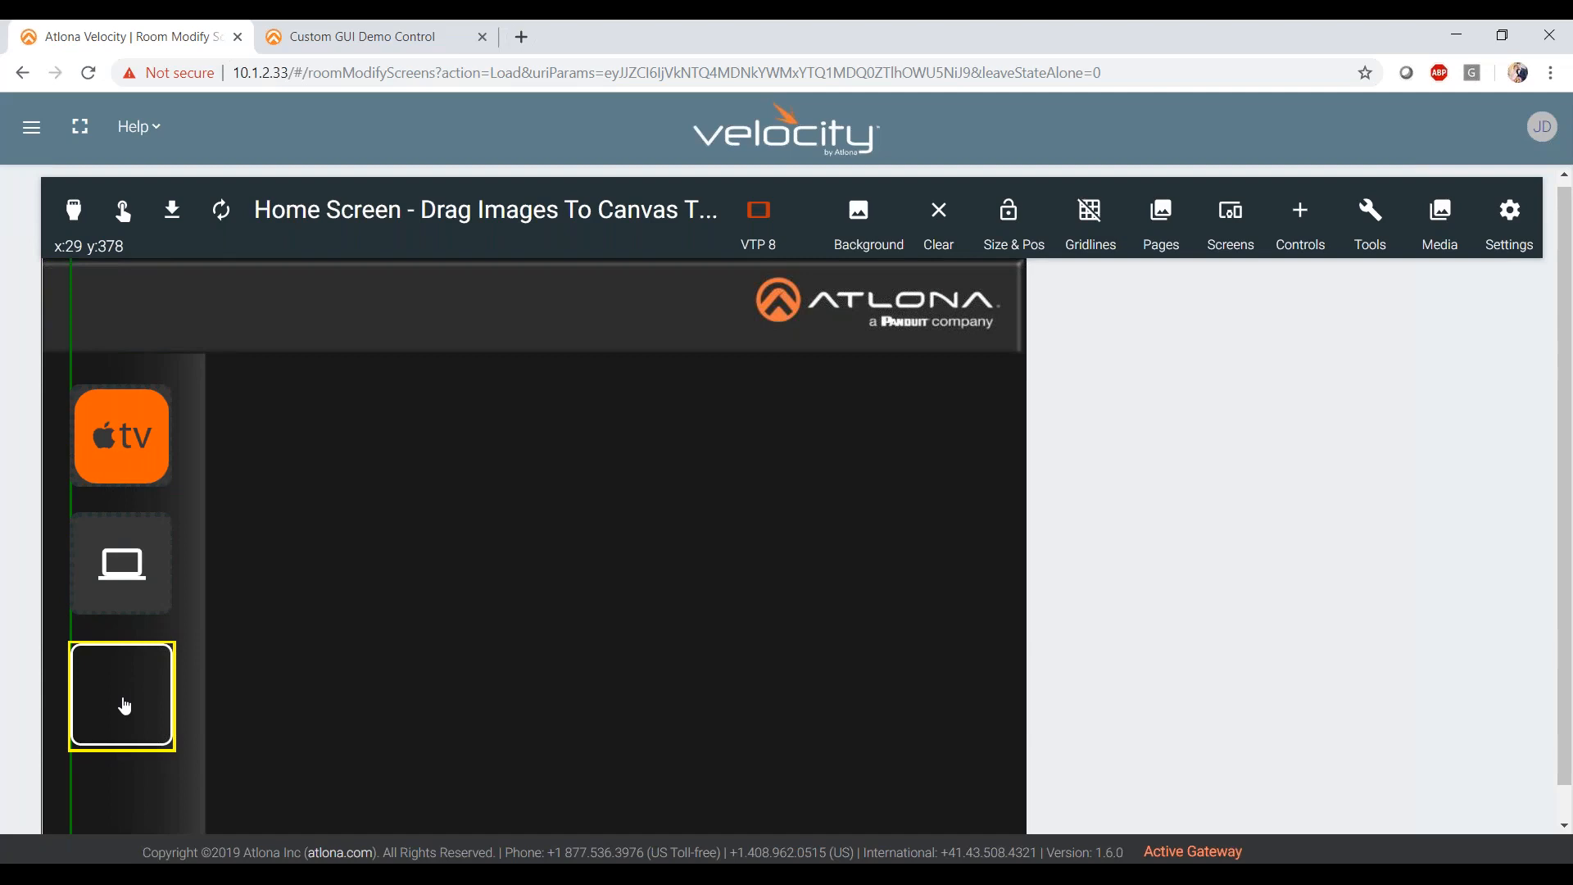
pyautogui.moveTo(124, 705); pyautogui.dragTo(123, 707)
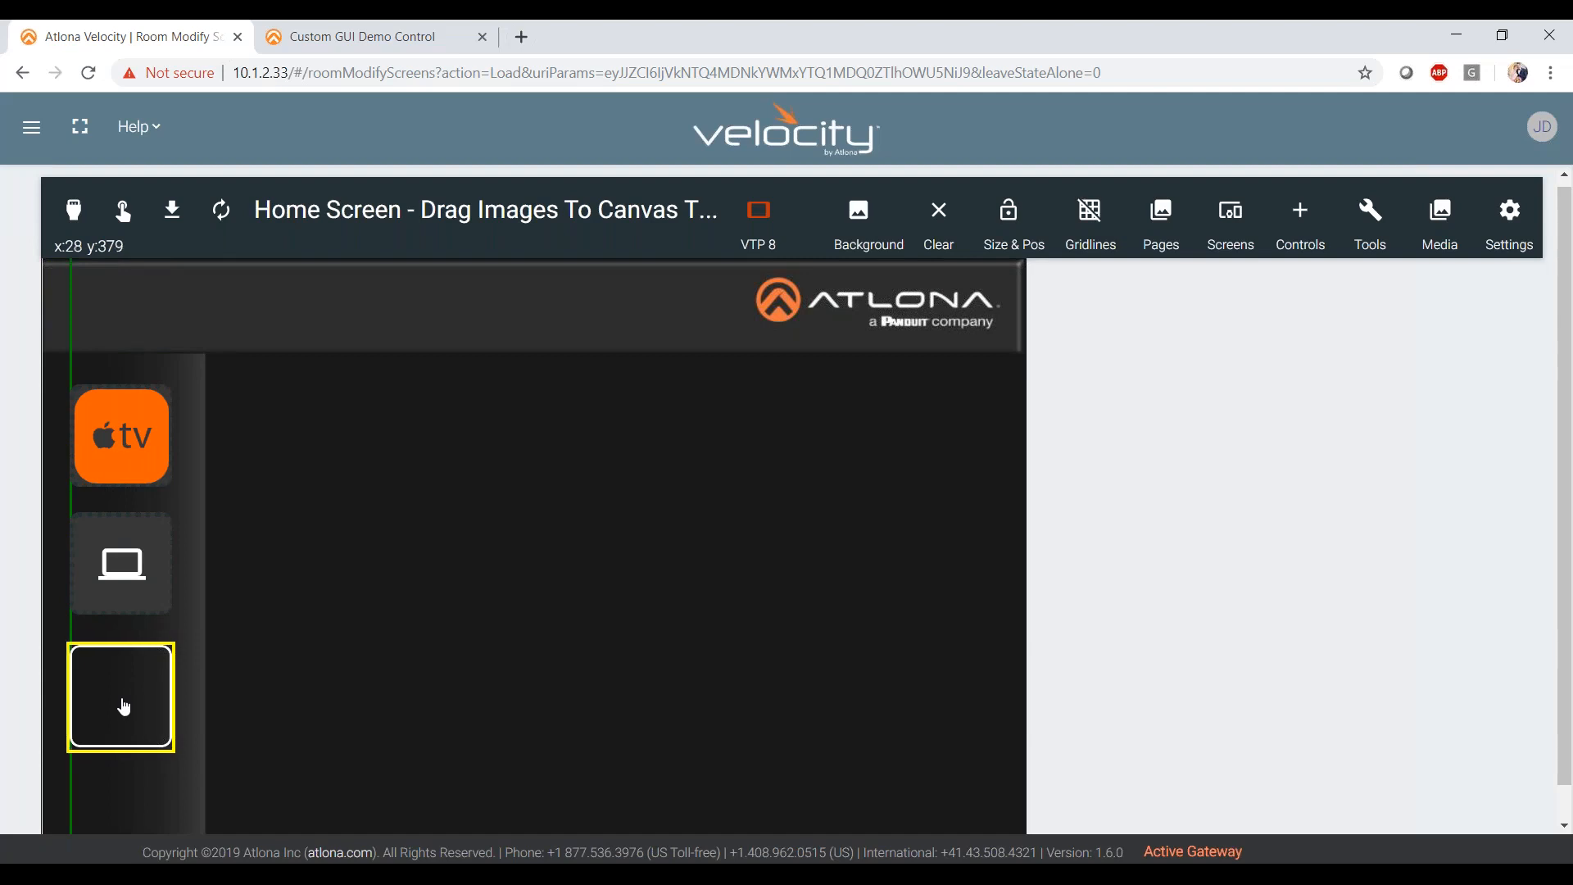
pyautogui.moveTo(124, 706); pyautogui.dragTo(123, 703)
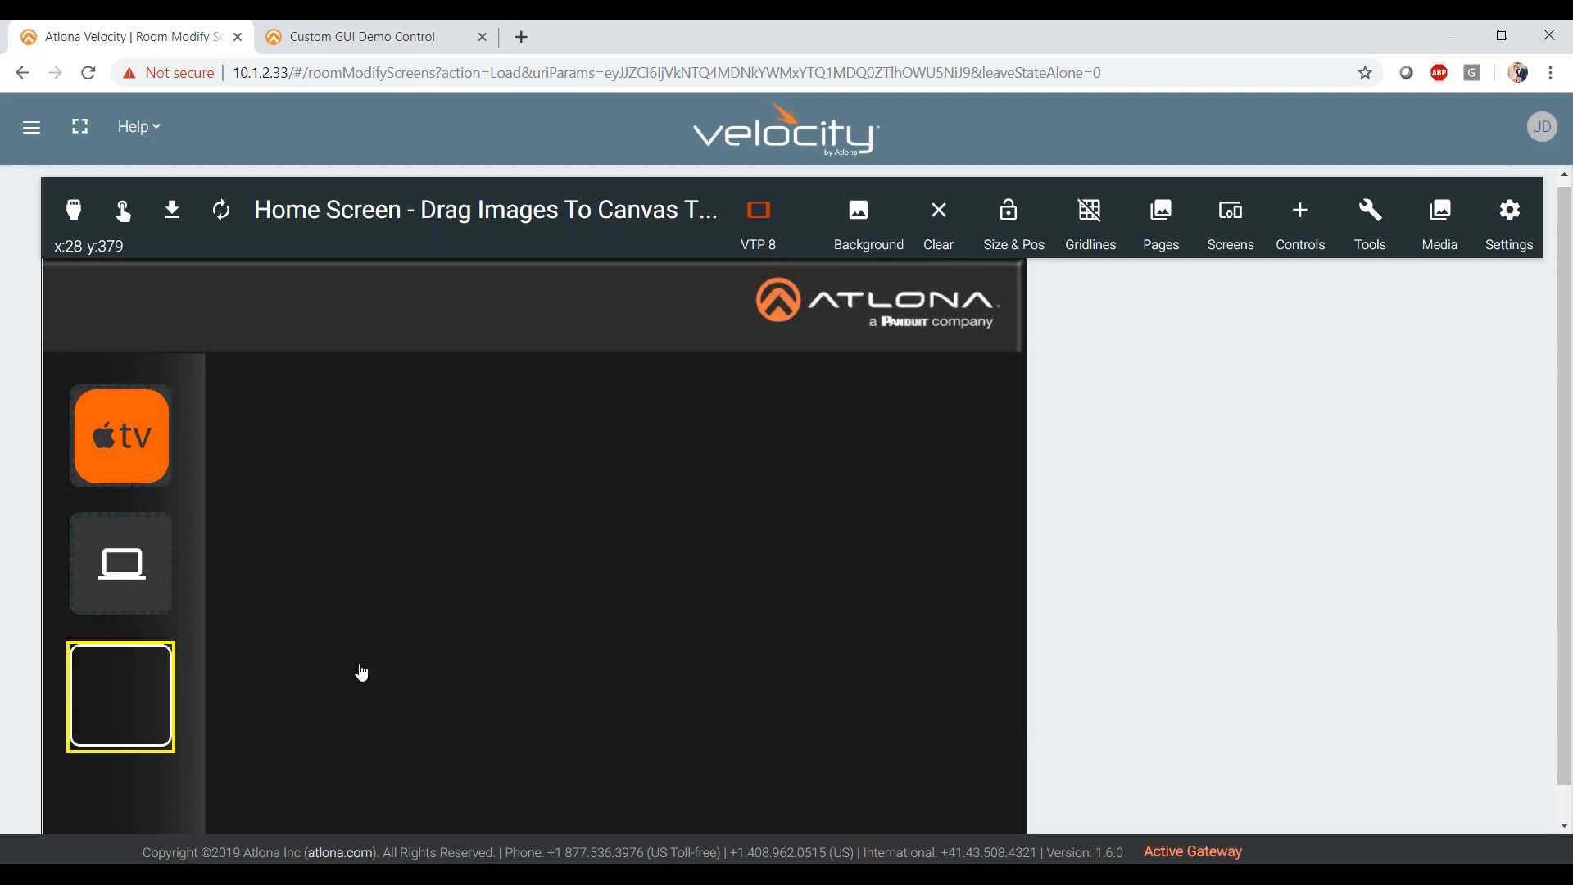
# - Set the new button's image to the Cast icon
pyautogui.doubleClick(131, 692)
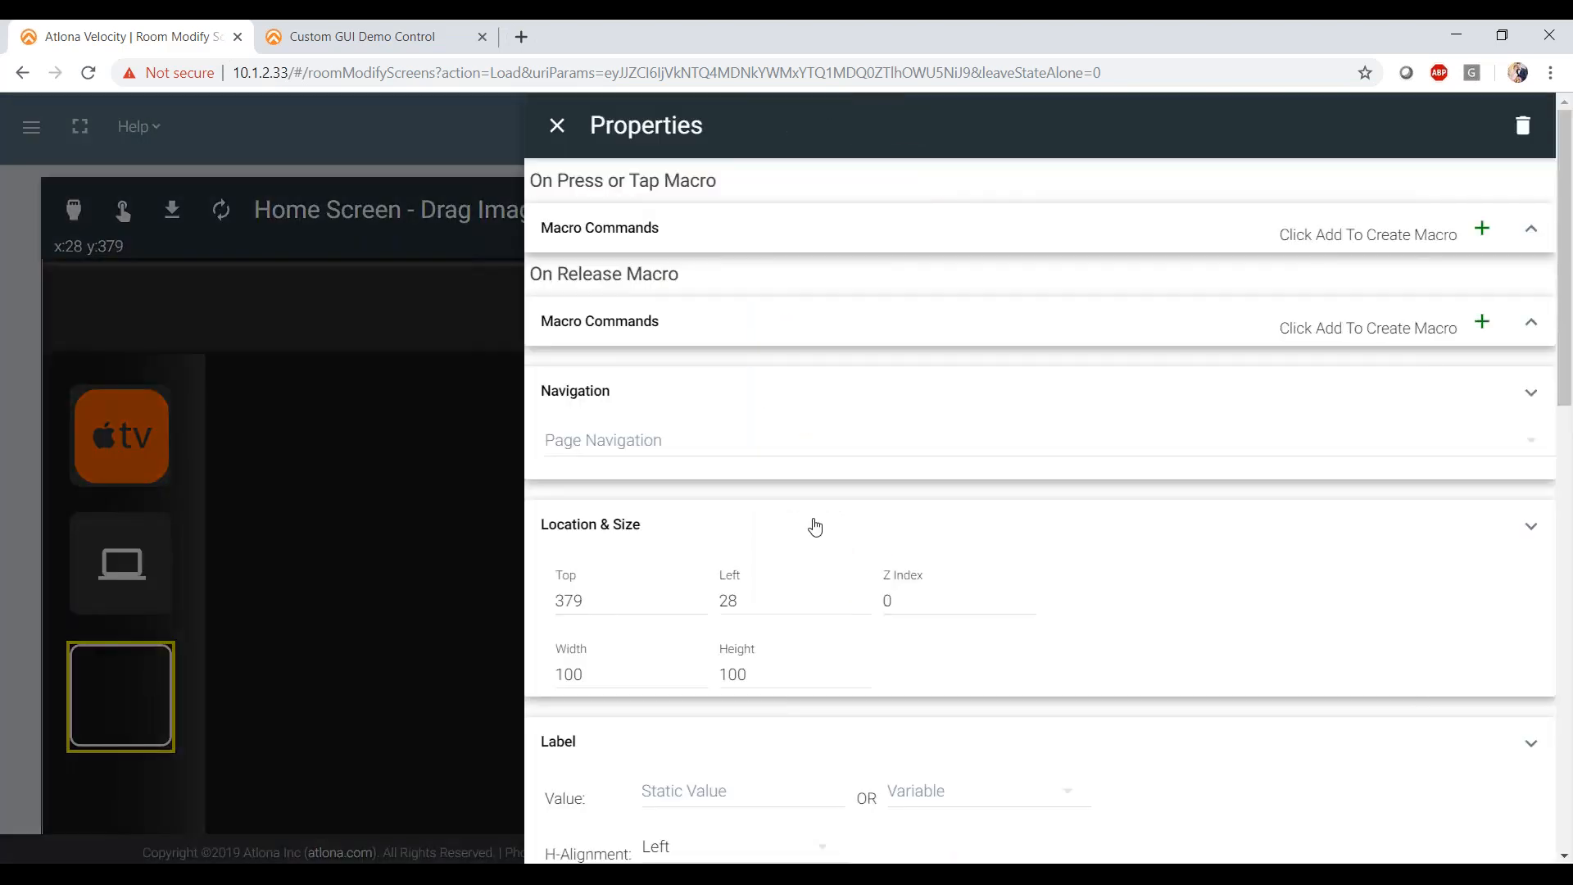
pyautogui.scroll(-9, 815, 527)
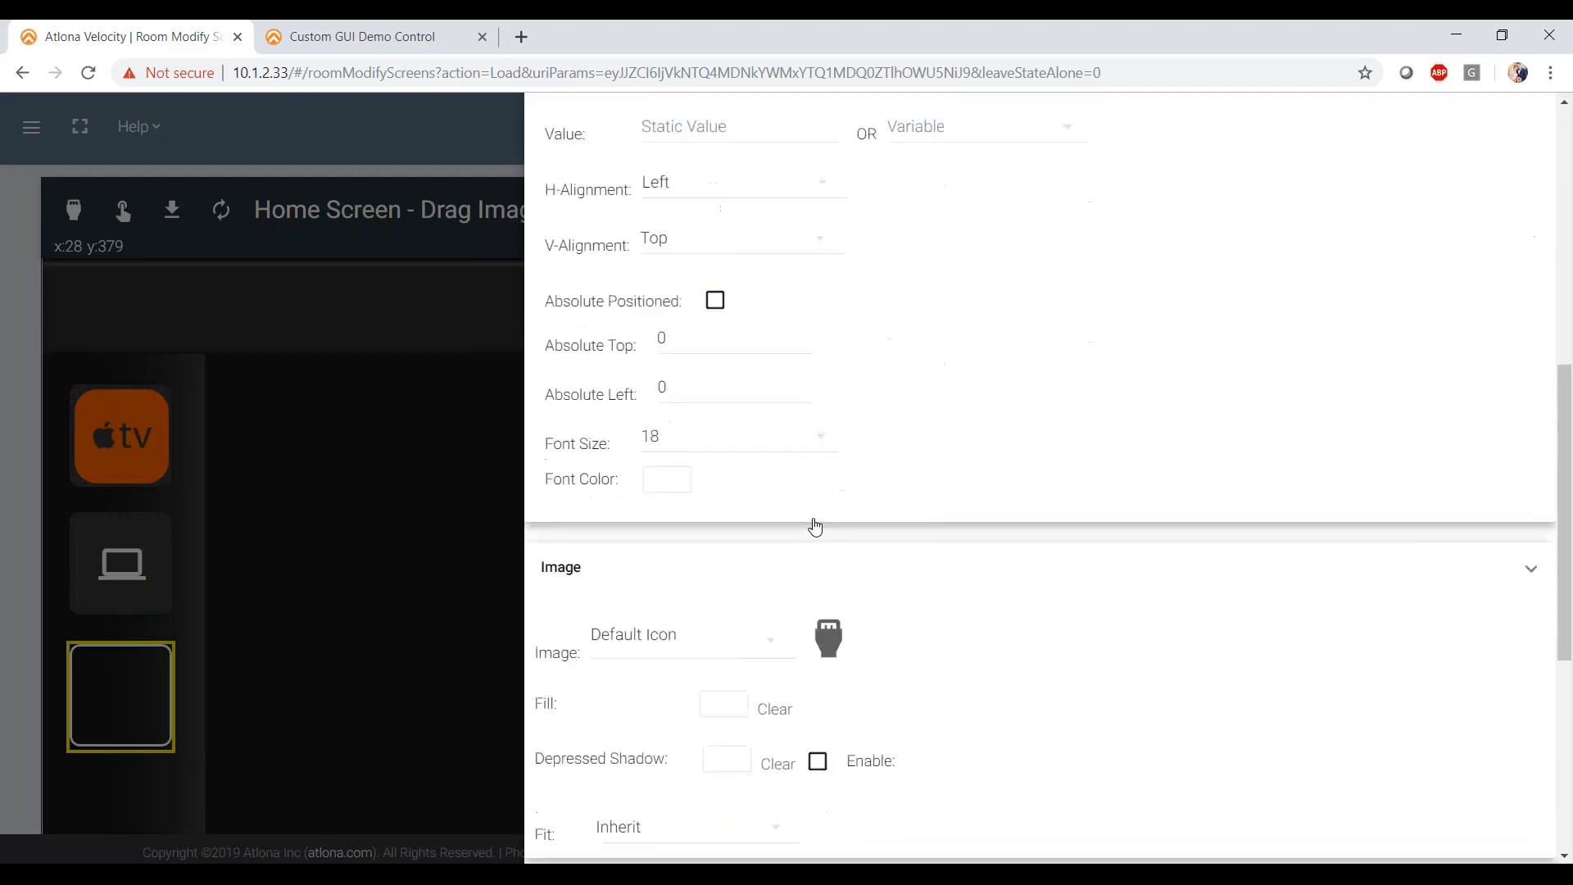
pyautogui.click(771, 616)
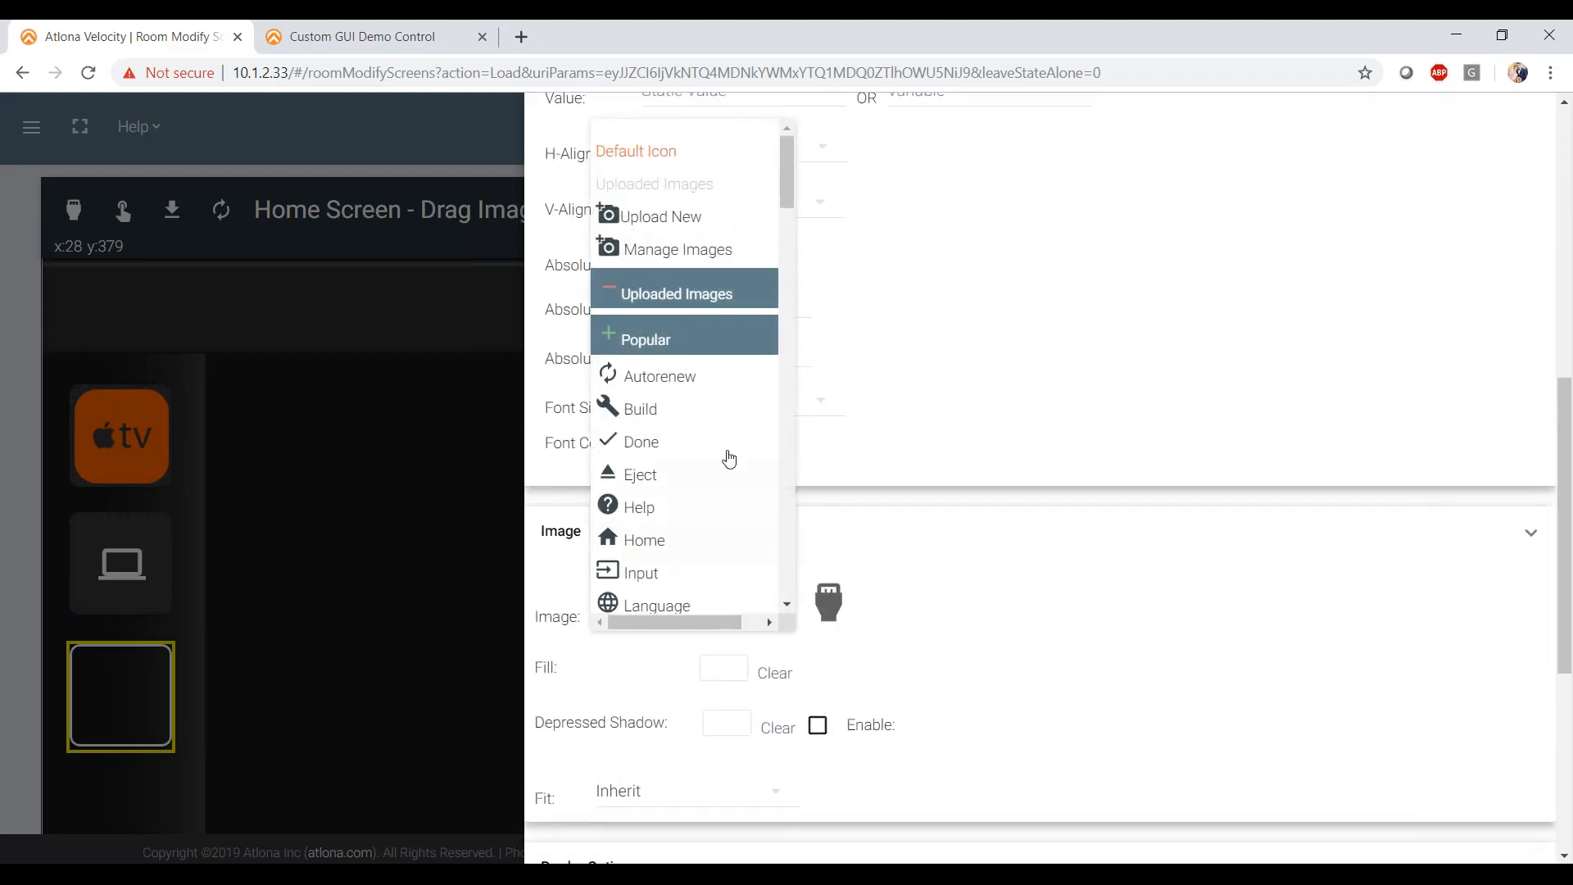
pyautogui.scroll(-2, 729, 457)
pyautogui.scroll(-7, 729, 457)
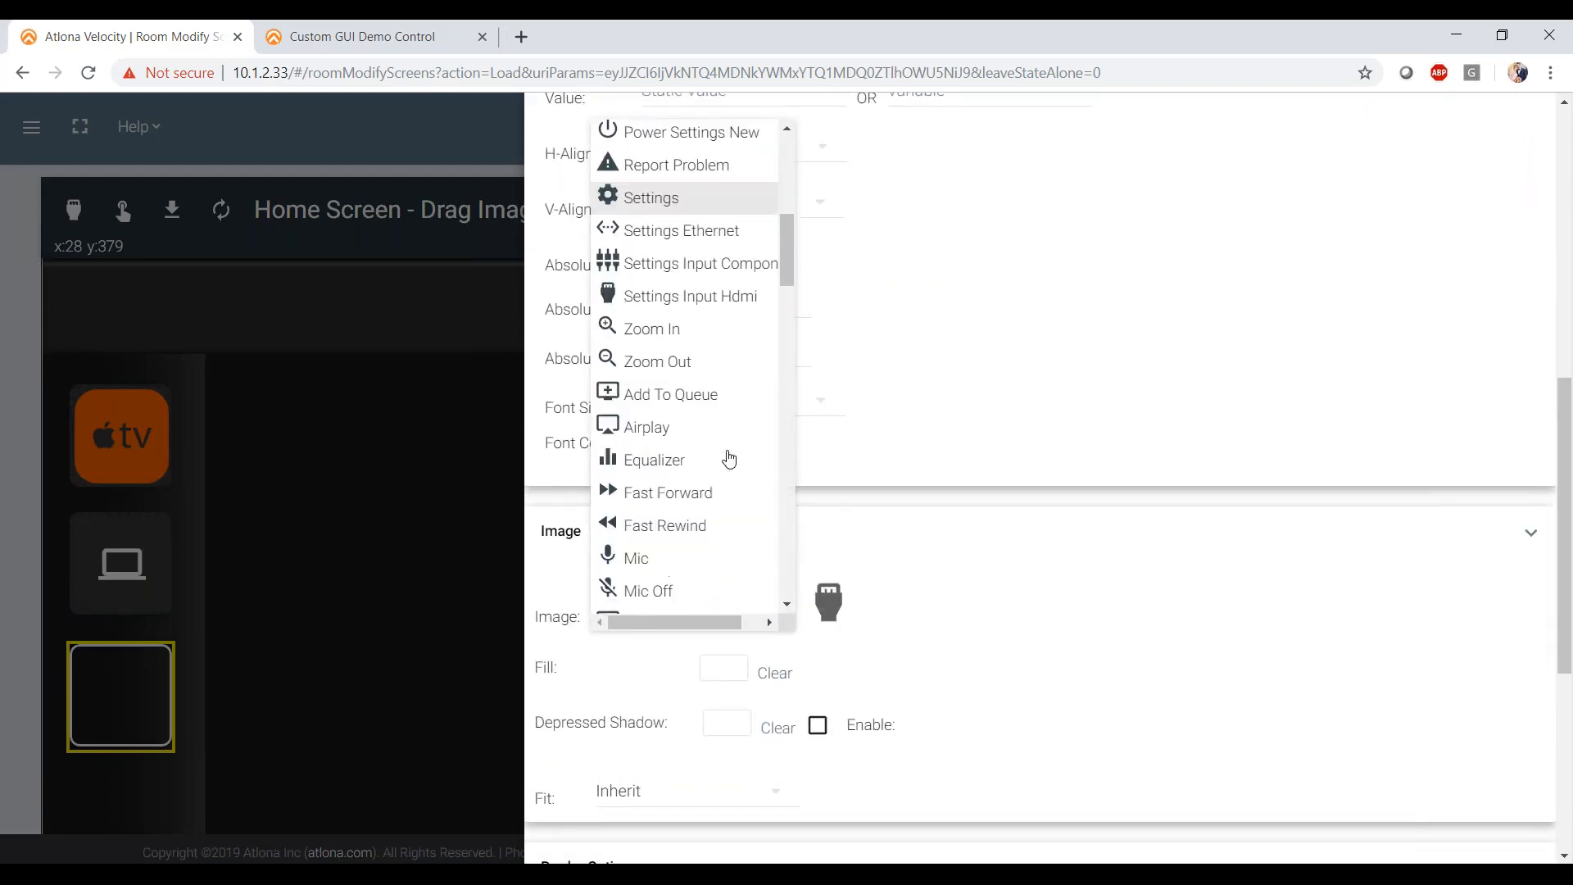
pyautogui.scroll(-7, 729, 457)
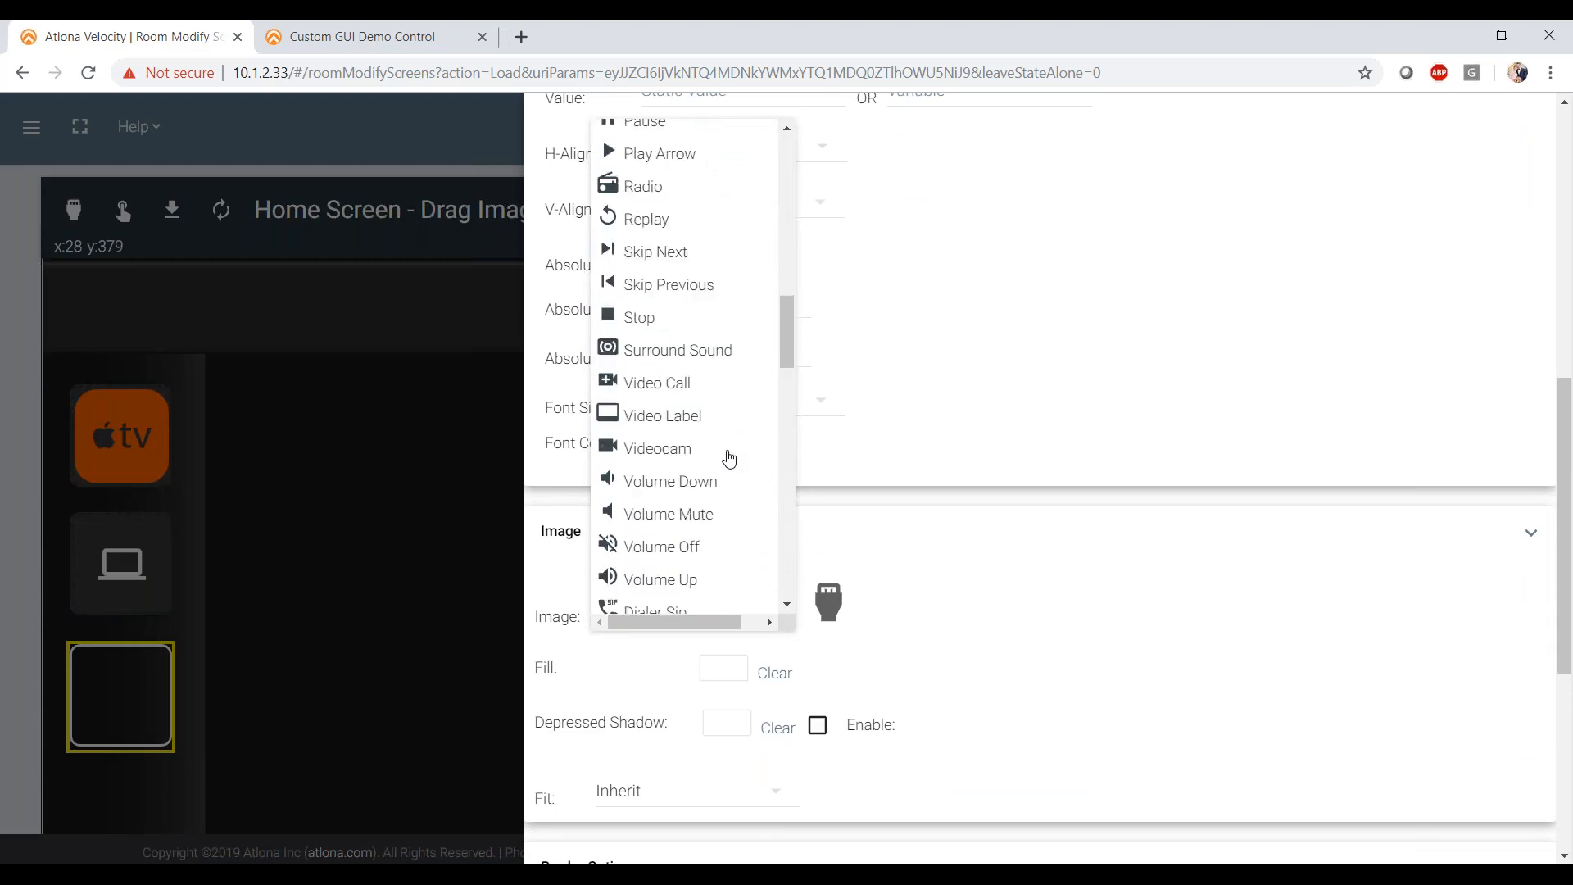
pyautogui.scroll(-3, 729, 457)
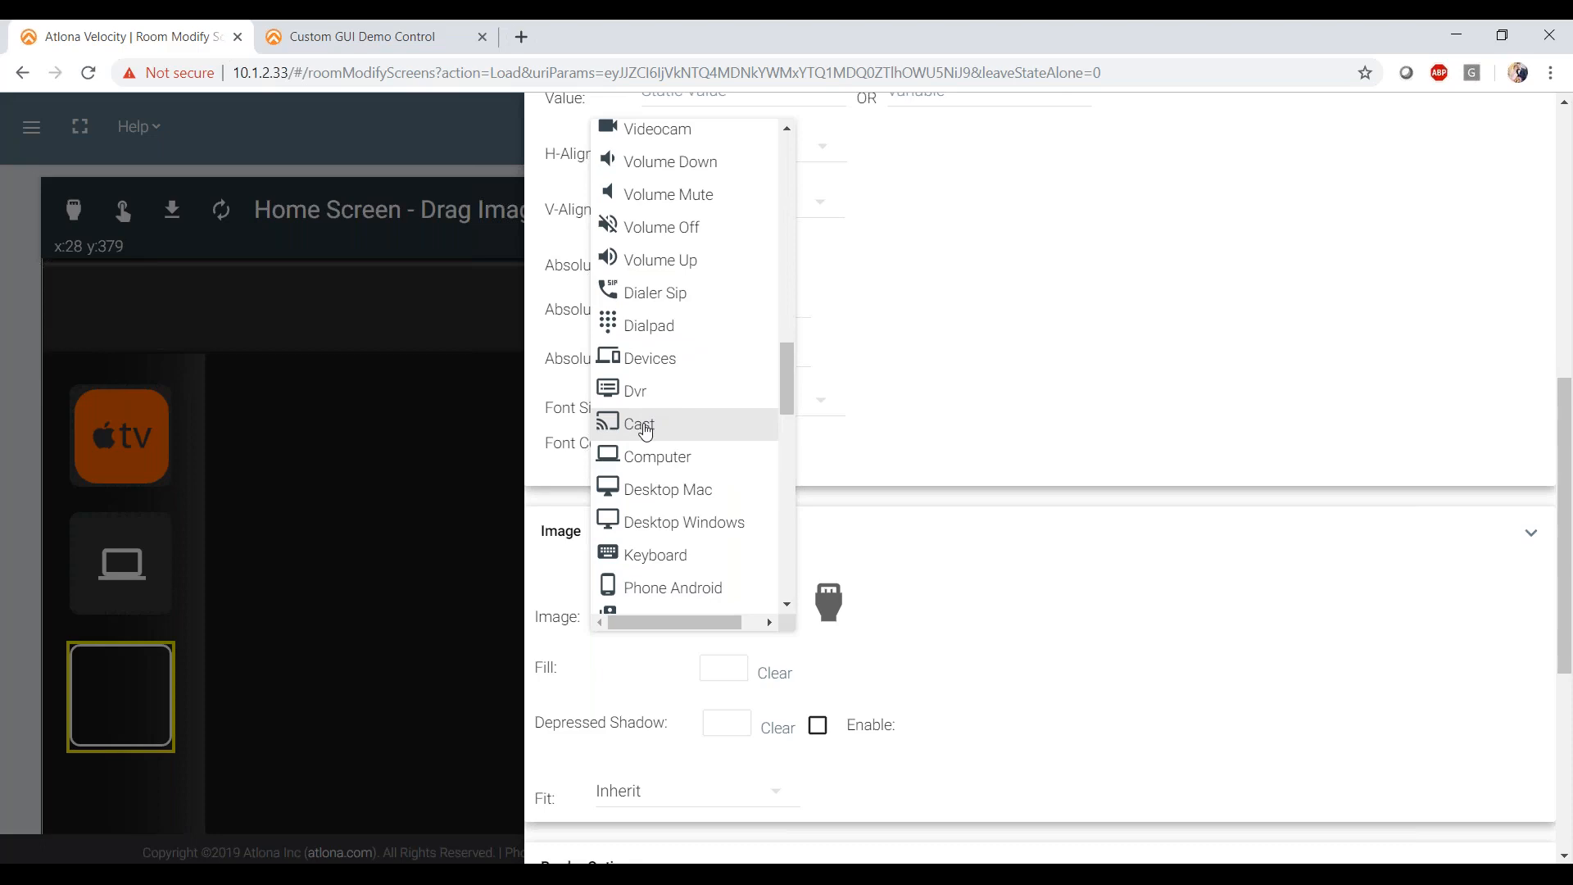
pyautogui.scroll(-15, 646, 432)
pyautogui.scroll(8, 645, 431)
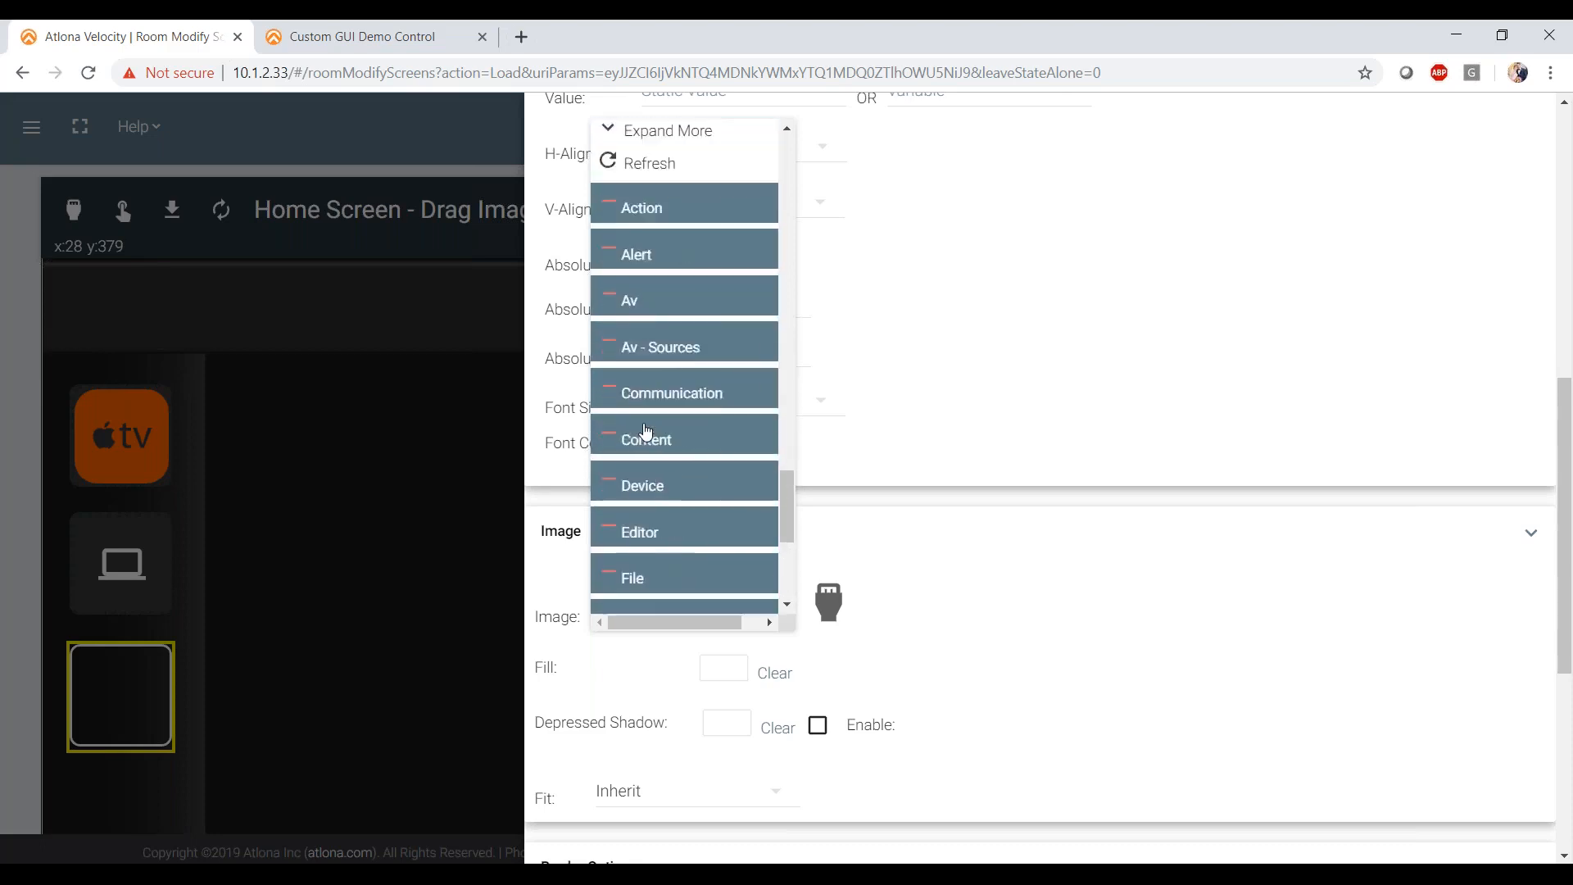
pyautogui.scroll(6, 646, 431)
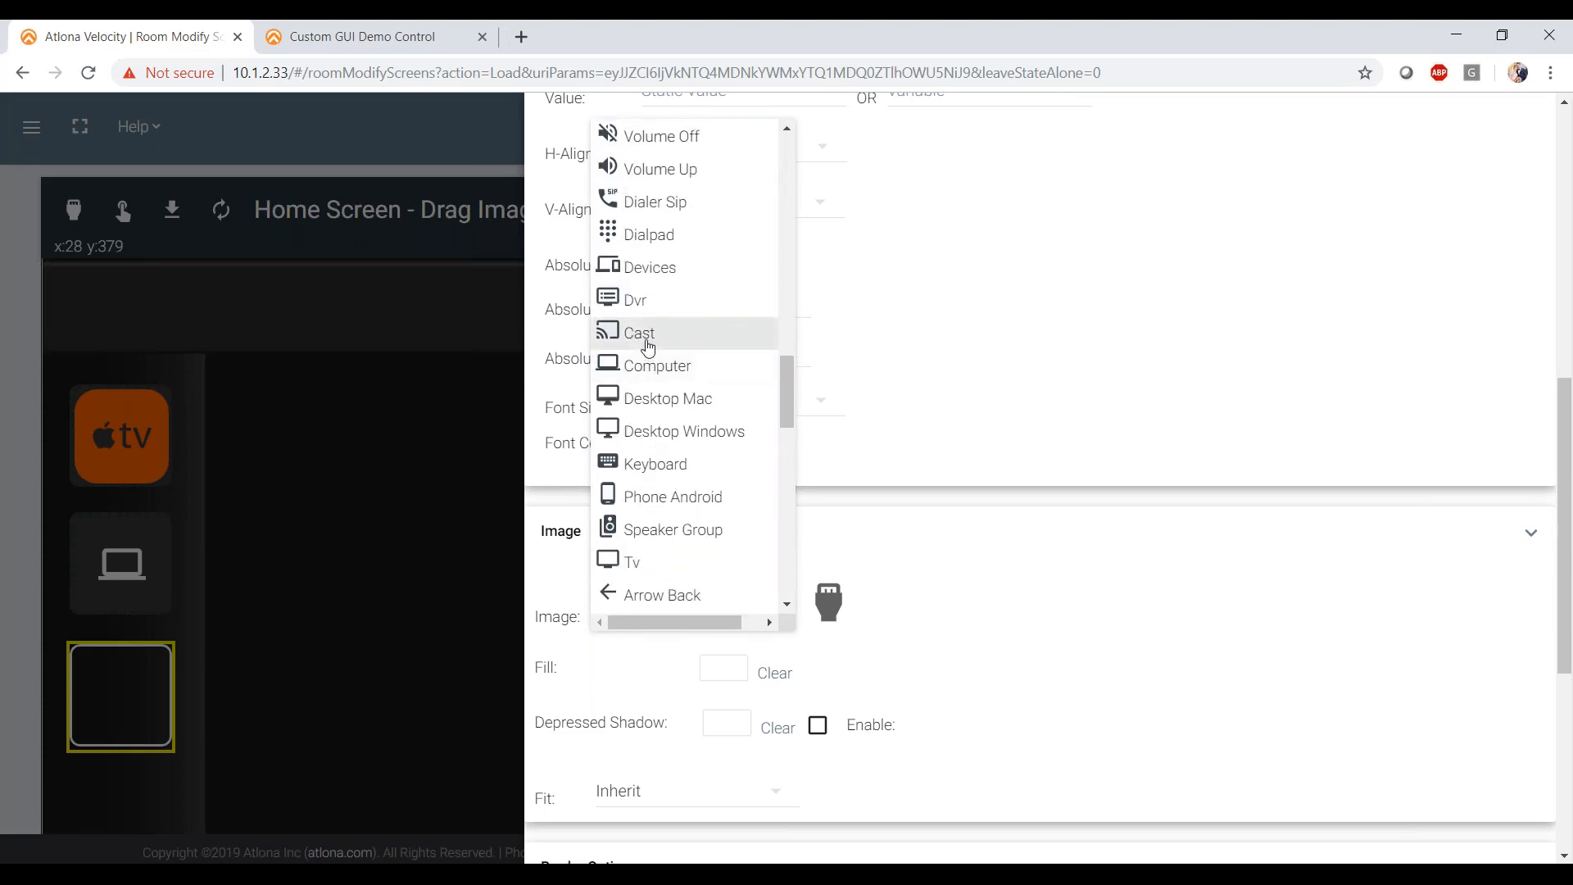
pyautogui.click(648, 347)
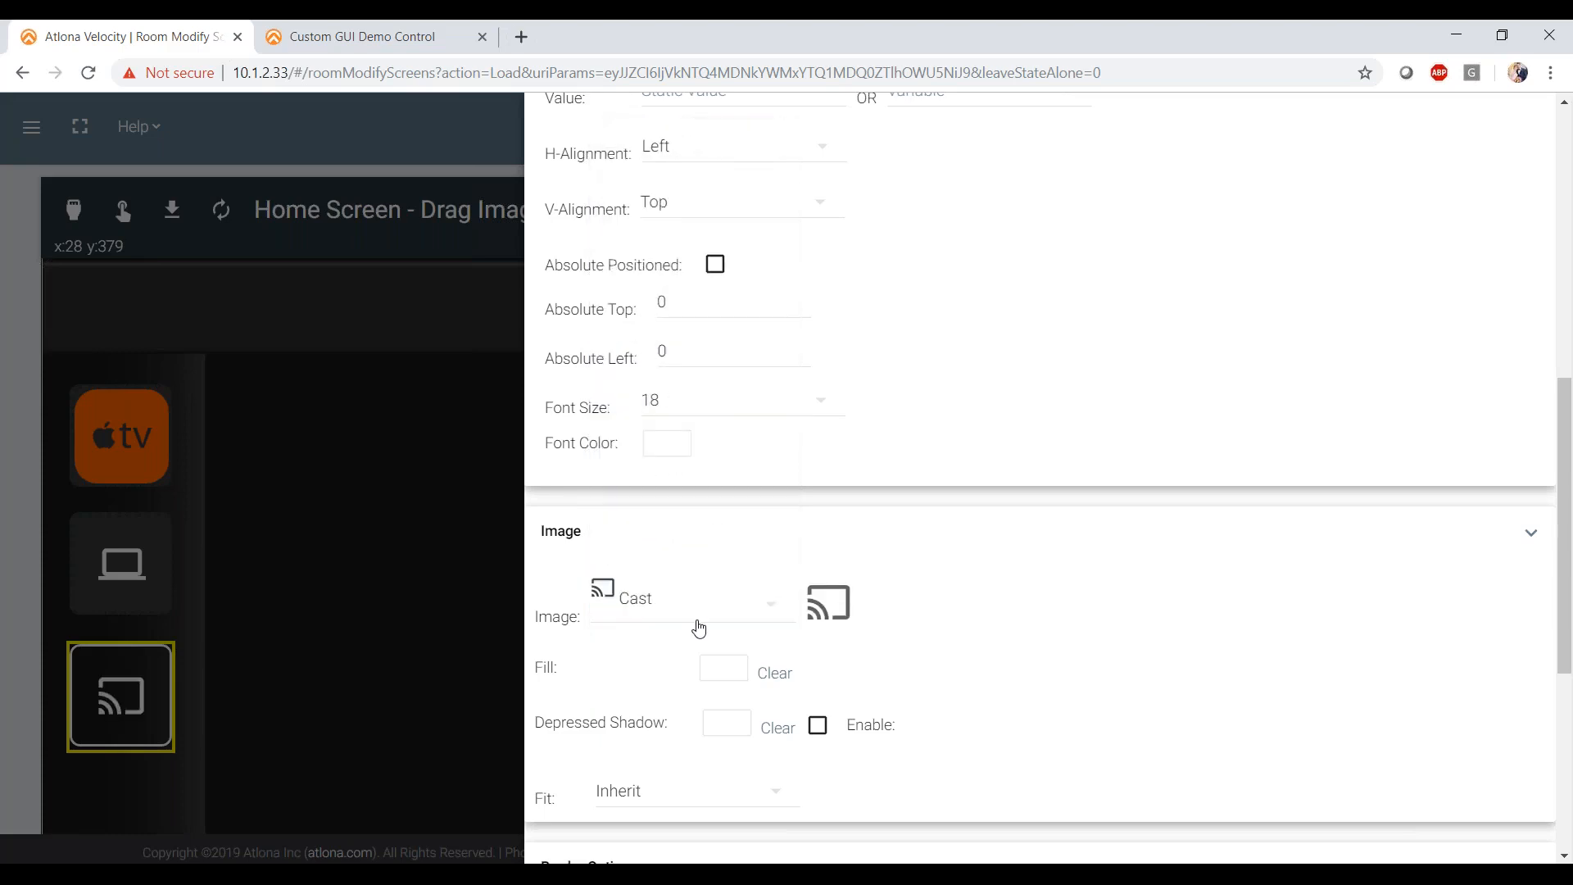
# - Set the cast button's fill color to hex 383838 and close its properties
pyautogui.scroll(-1, 932, 608)
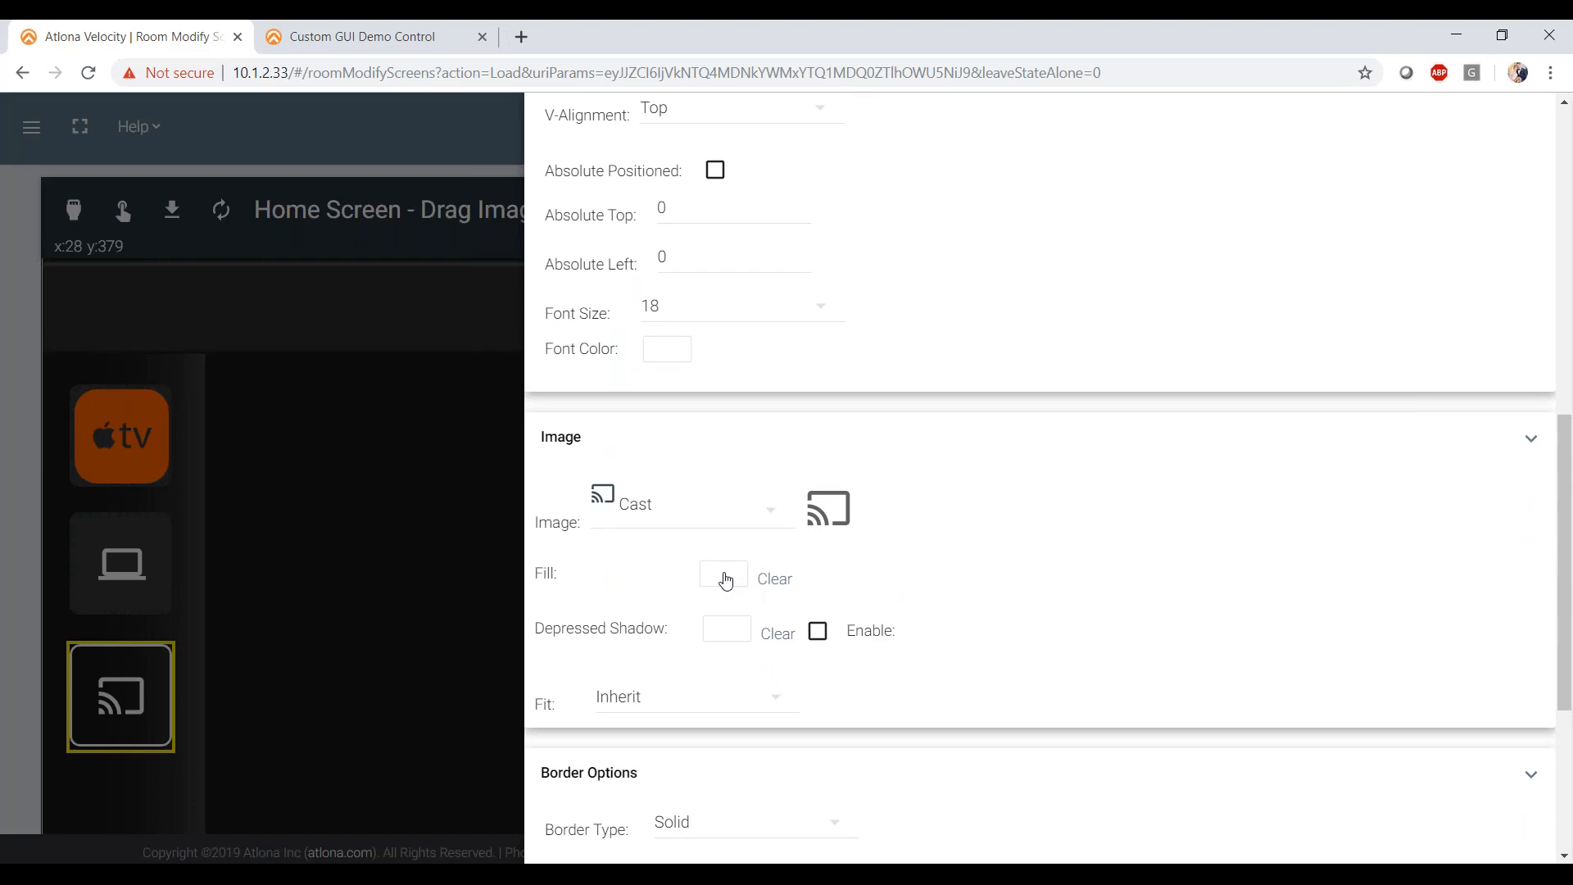
pyautogui.click(725, 580)
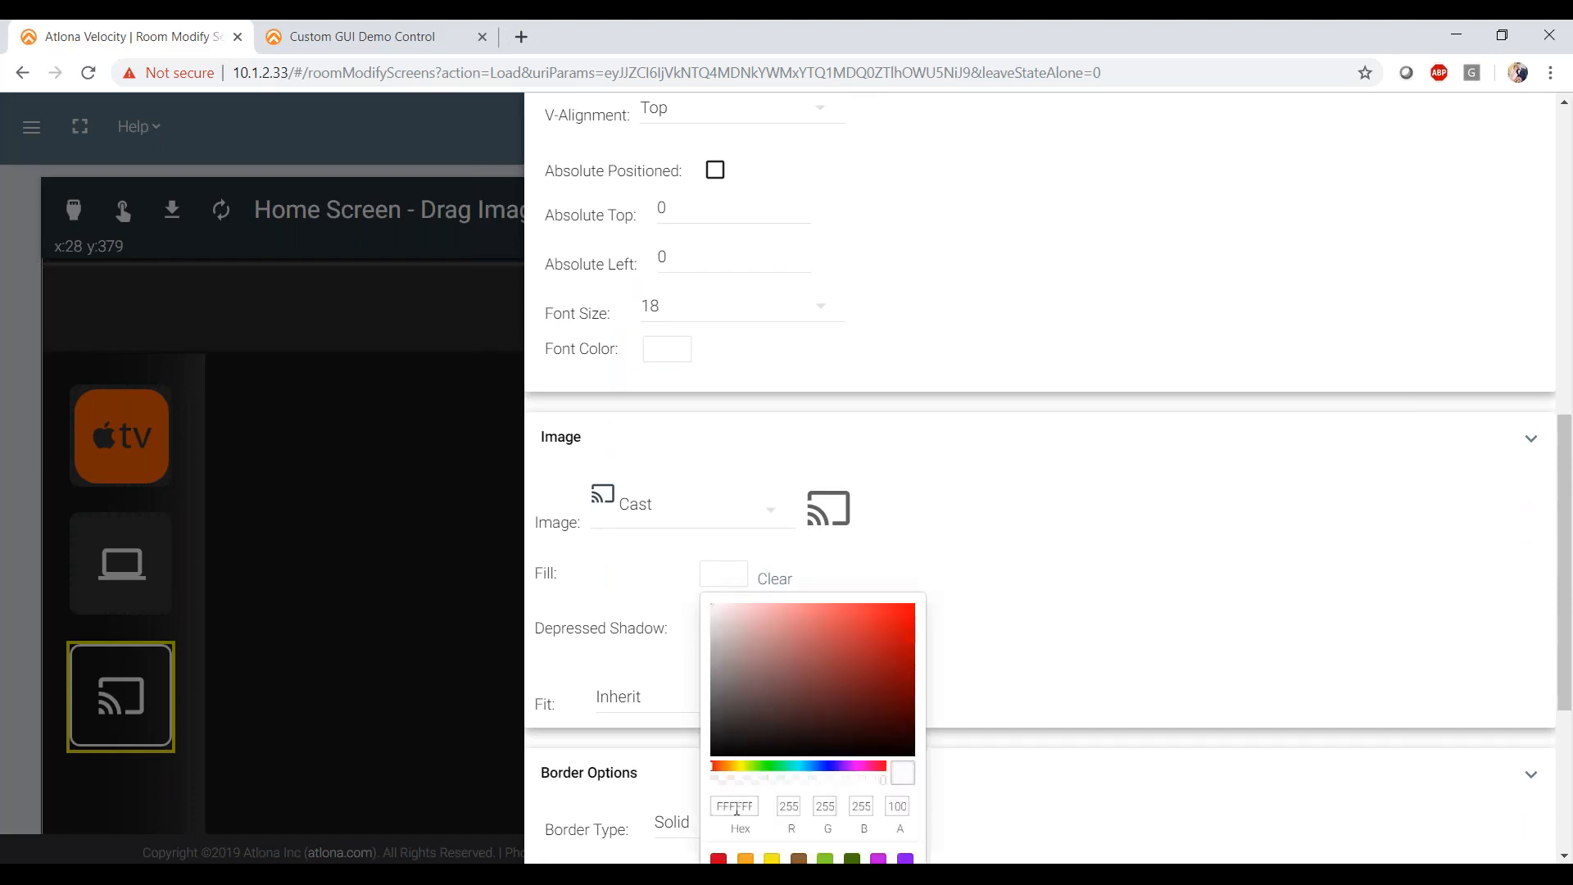
pyautogui.doubleClick(736, 807)
pyautogui.write('383838')
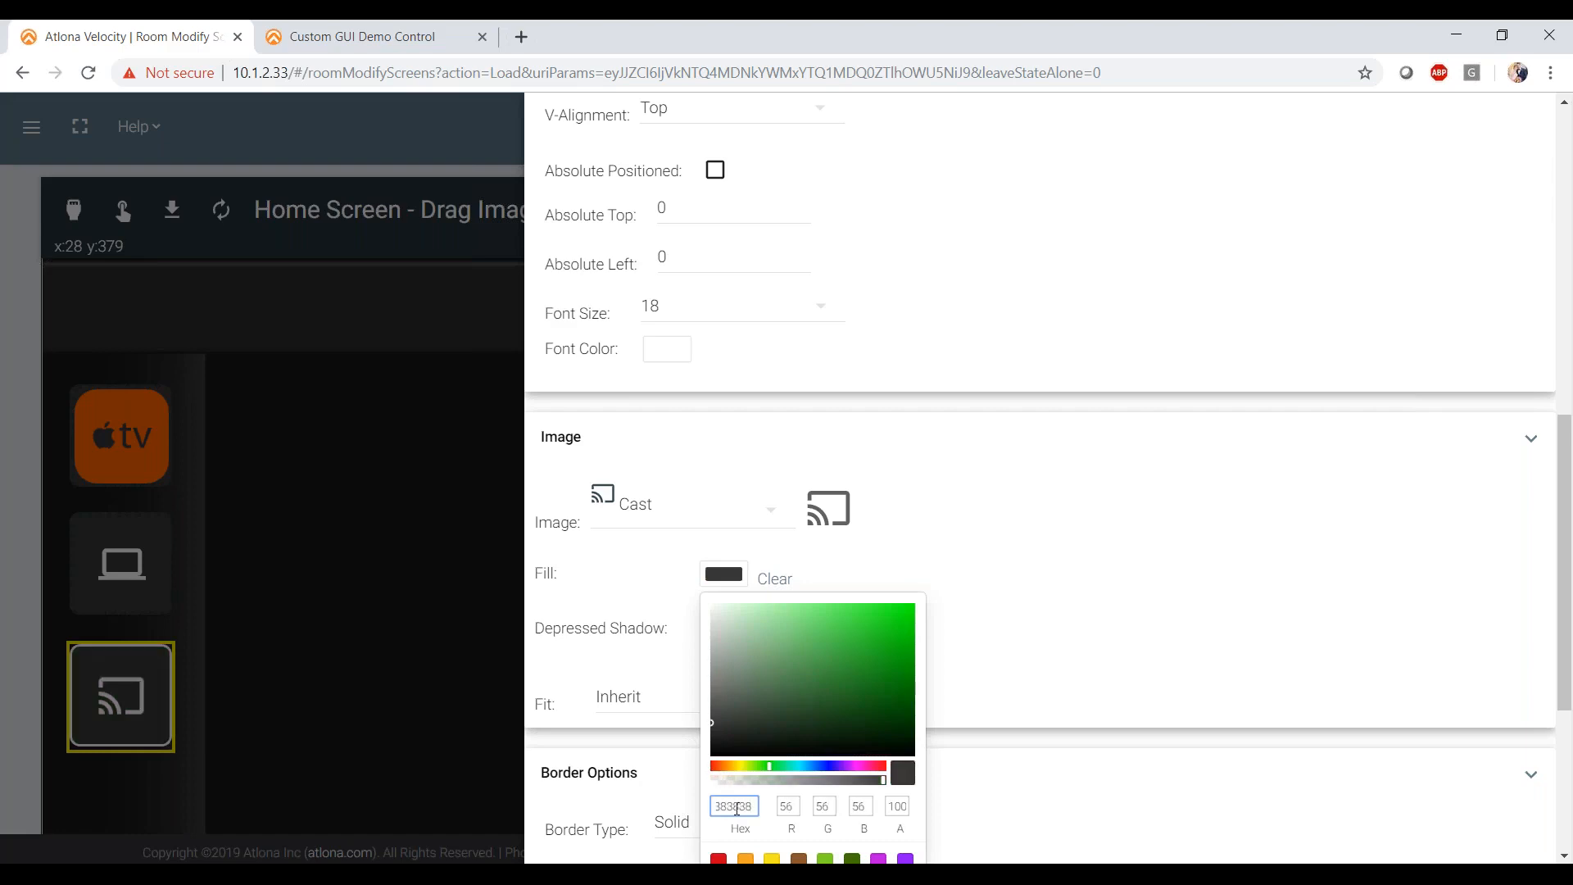
pyautogui.scroll(-2, 1010, 734)
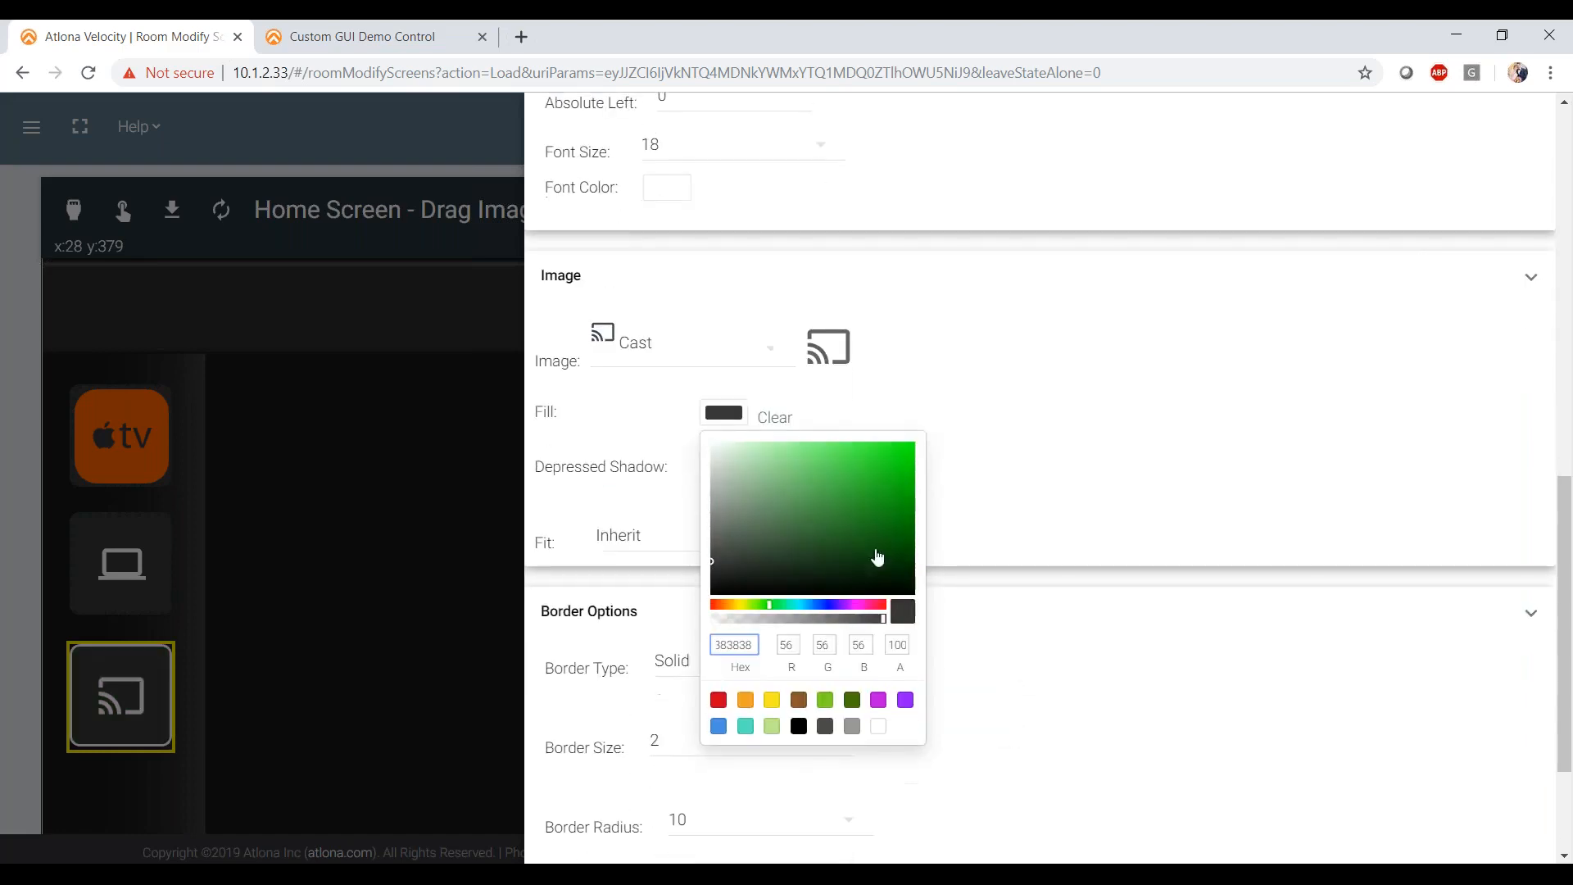
pyautogui.click(728, 413)
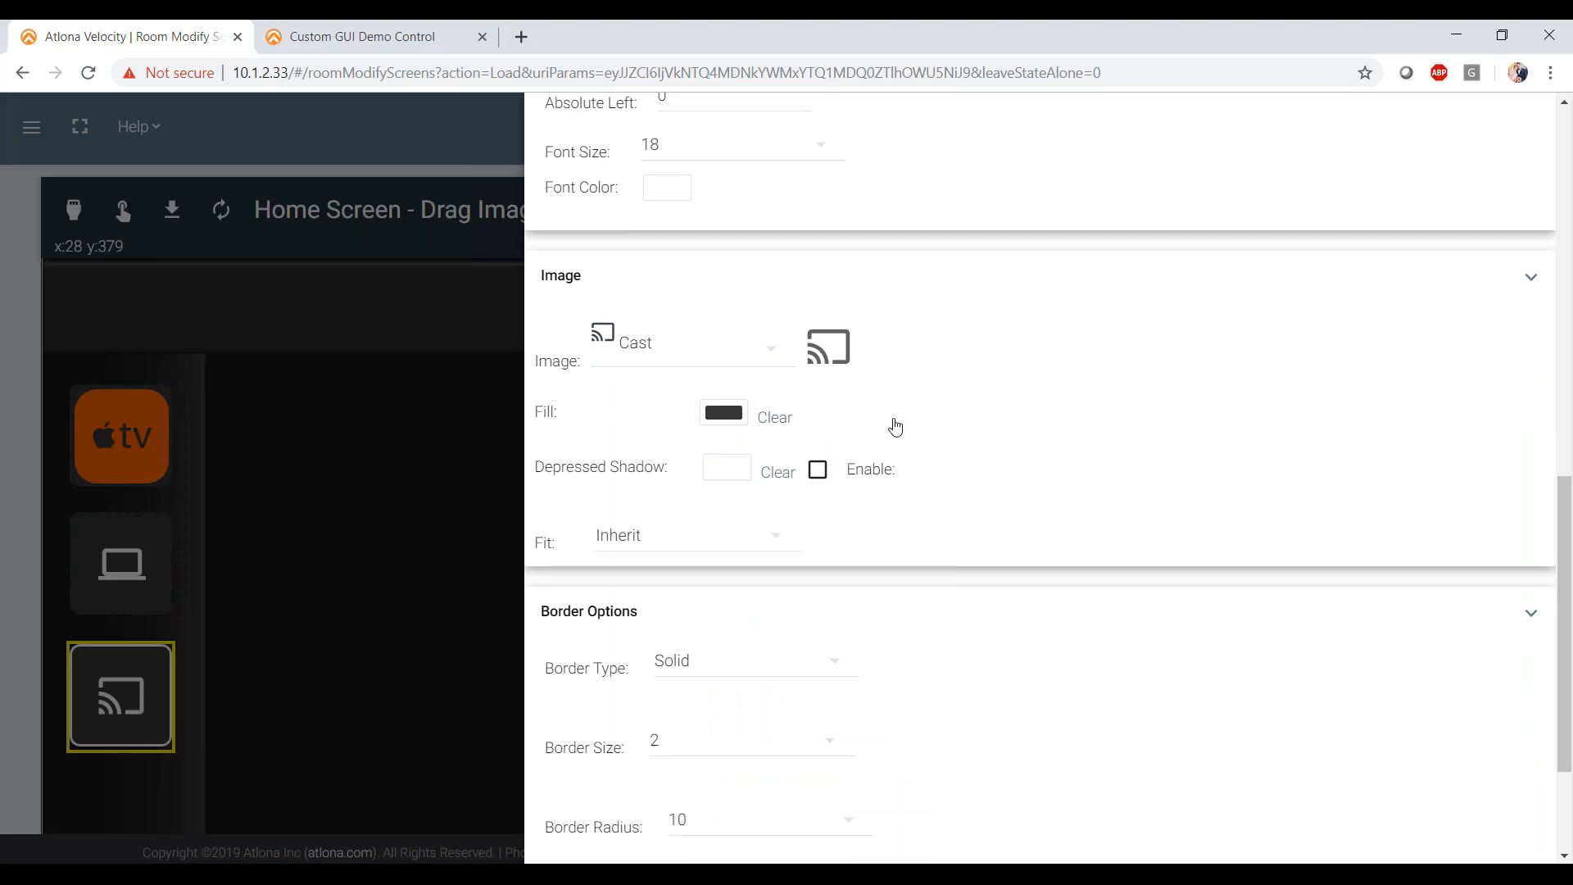
pyautogui.scroll(-2, 992, 443)
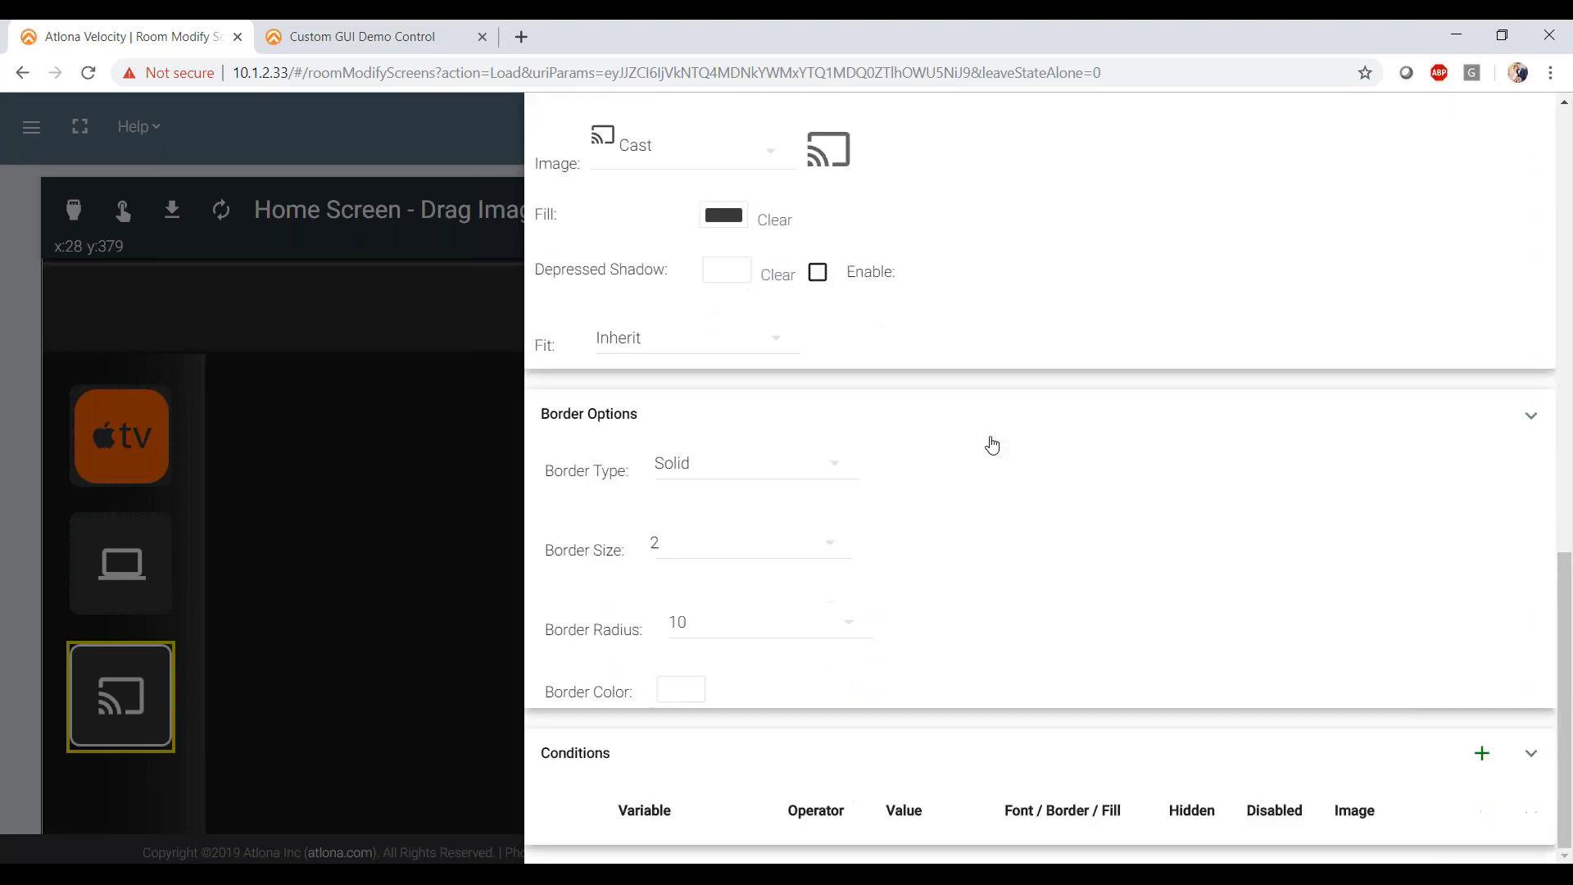
pyautogui.click(377, 476)
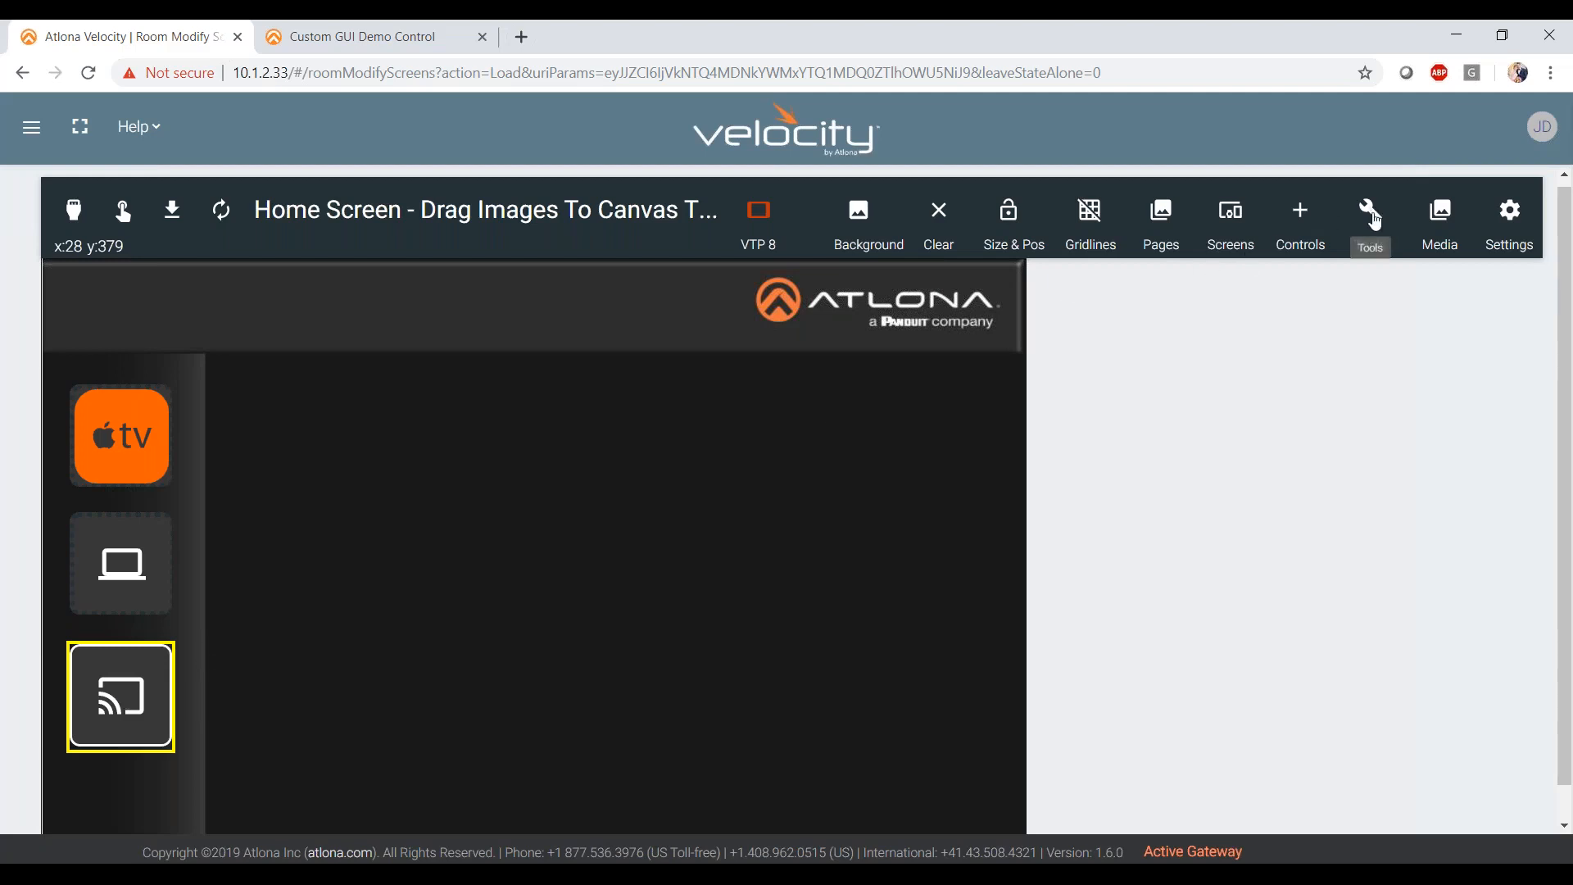
# - Review the global variables defined for the source buttons
pyautogui.click(1374, 220)
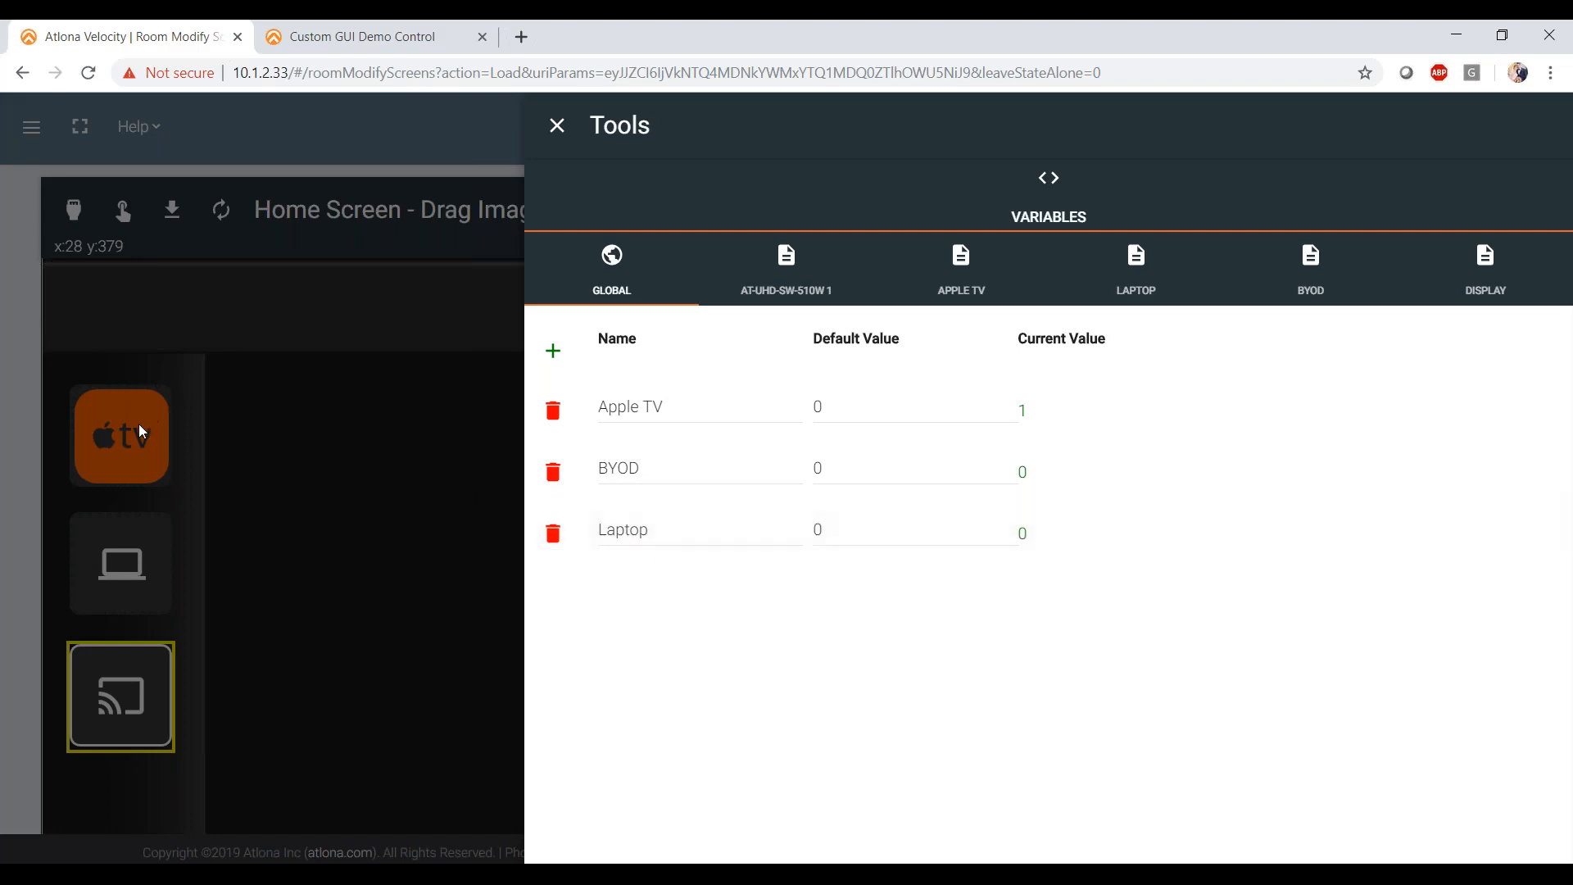
pyautogui.click(434, 488)
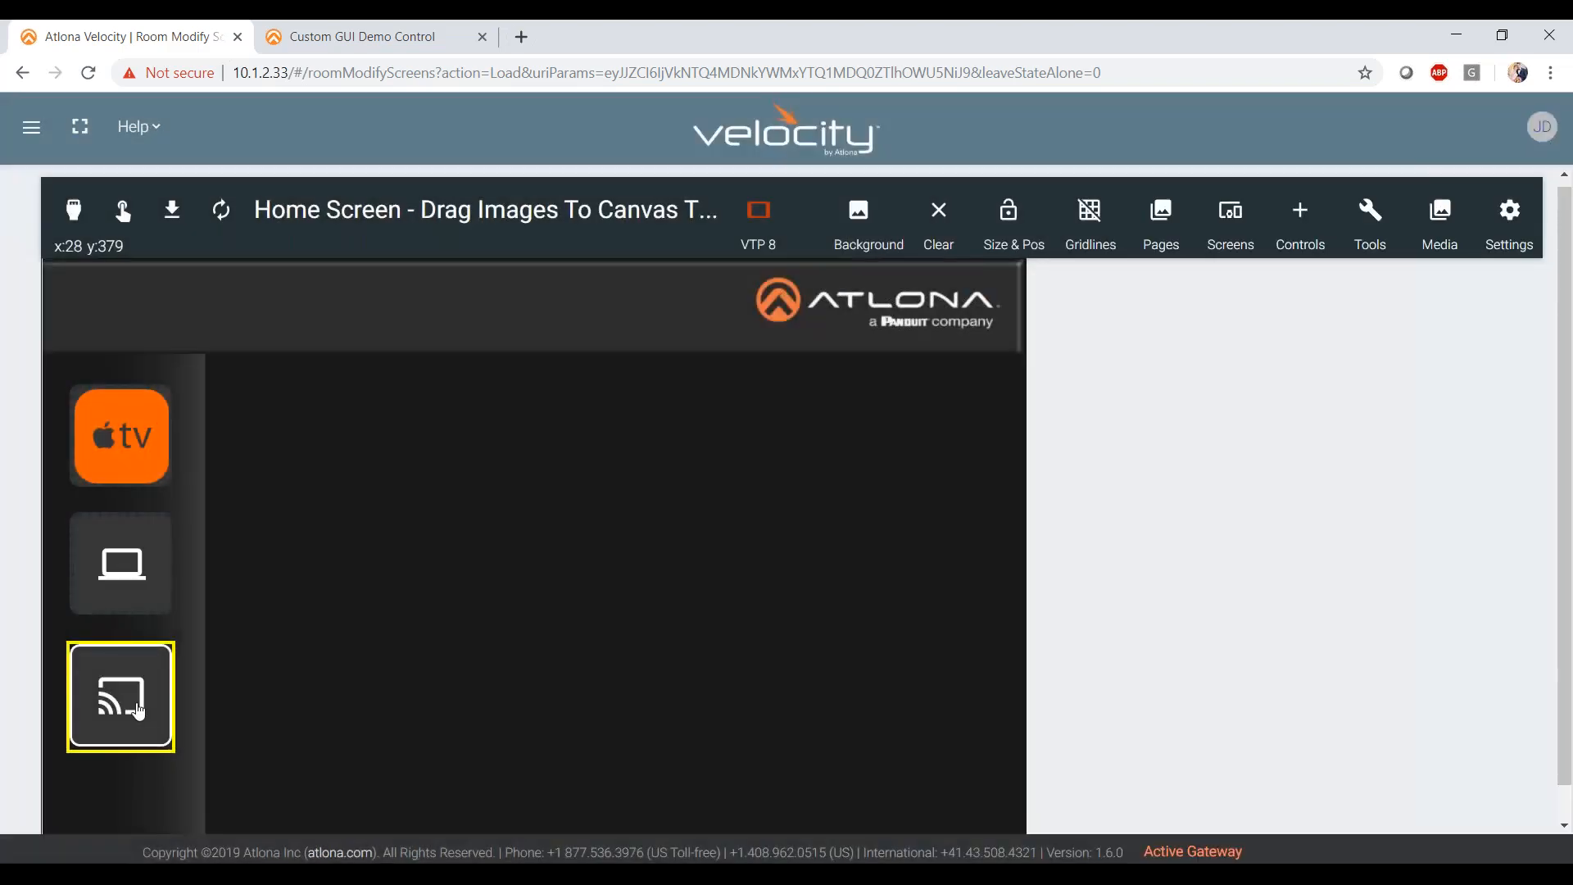
# - Add an on-press macro to the cast button using the Velocity device and the IF ELSE LOGIC (TOGGLE) command
pyautogui.doubleClick(138, 711)
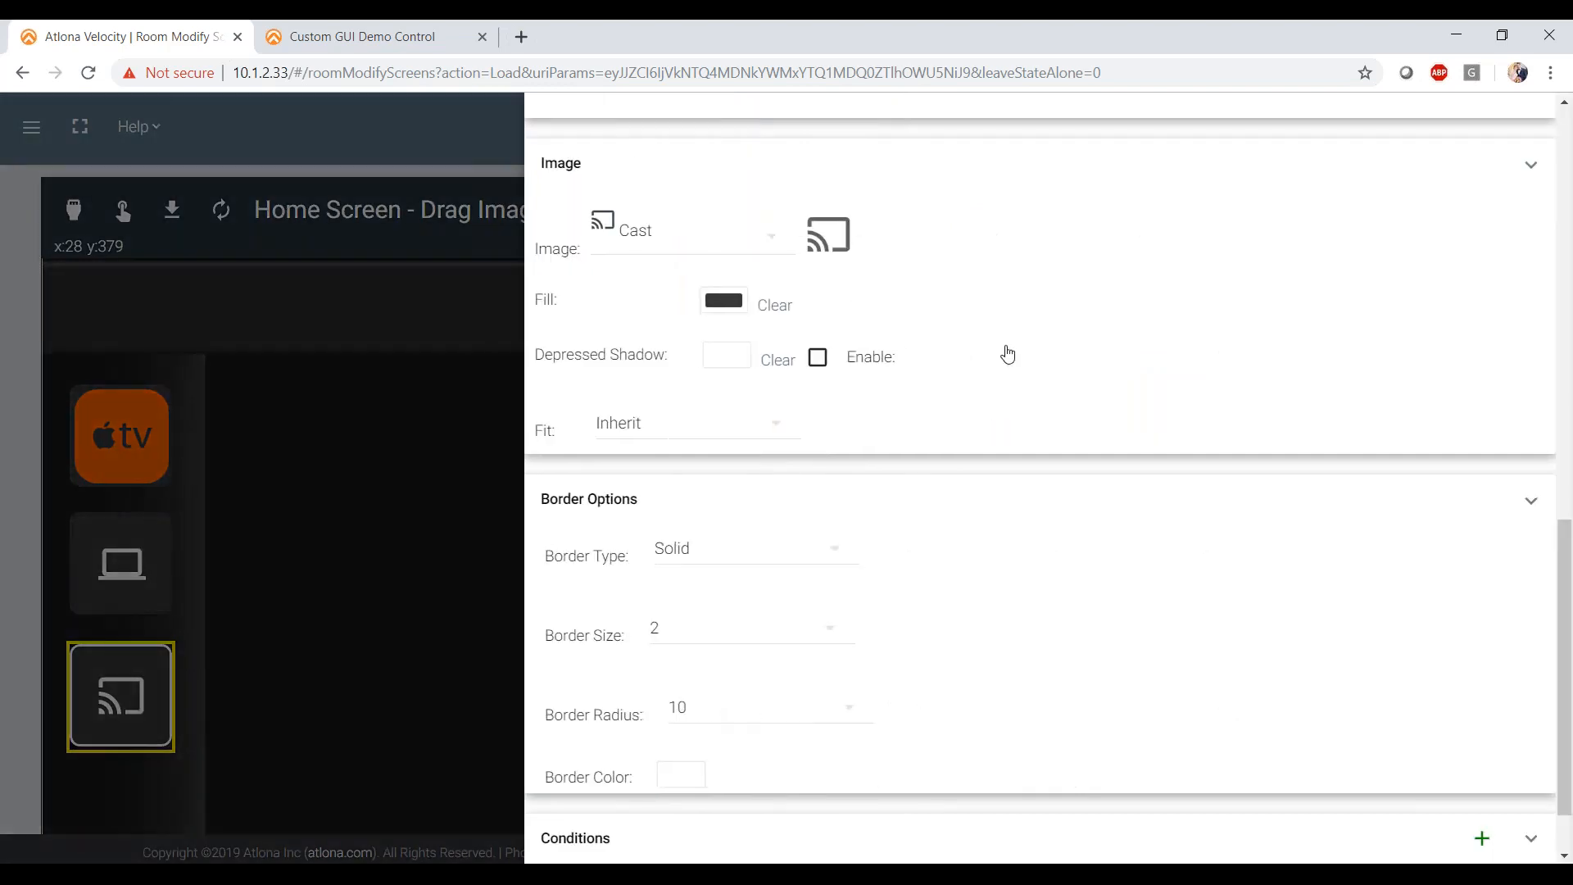
pyautogui.scroll(-1, 1007, 352)
pyautogui.scroll(12, 1007, 352)
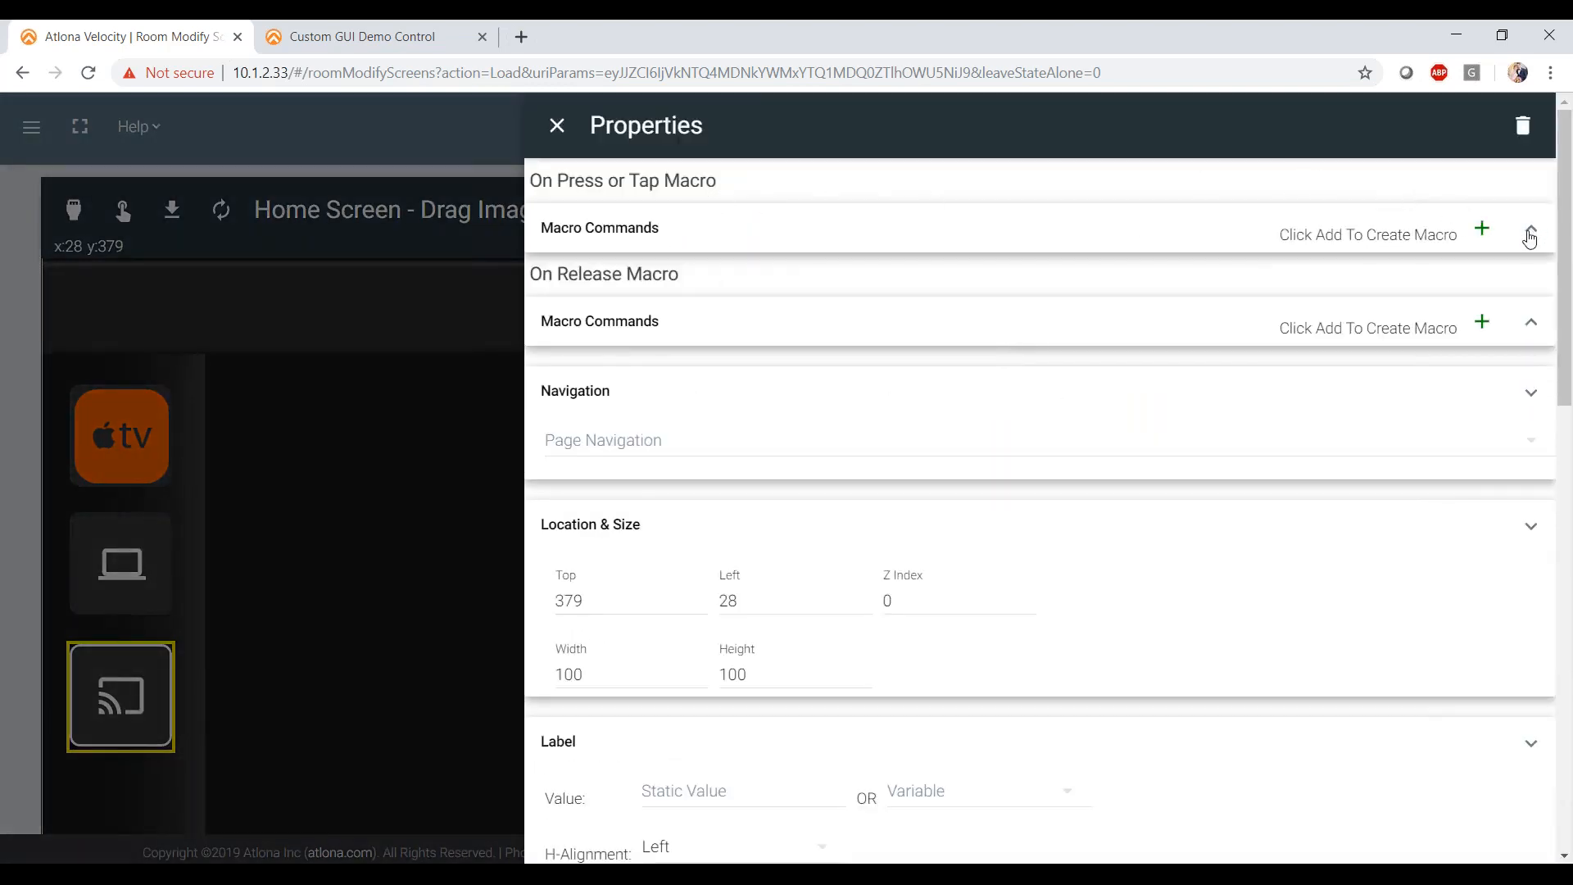
pyautogui.click(1483, 231)
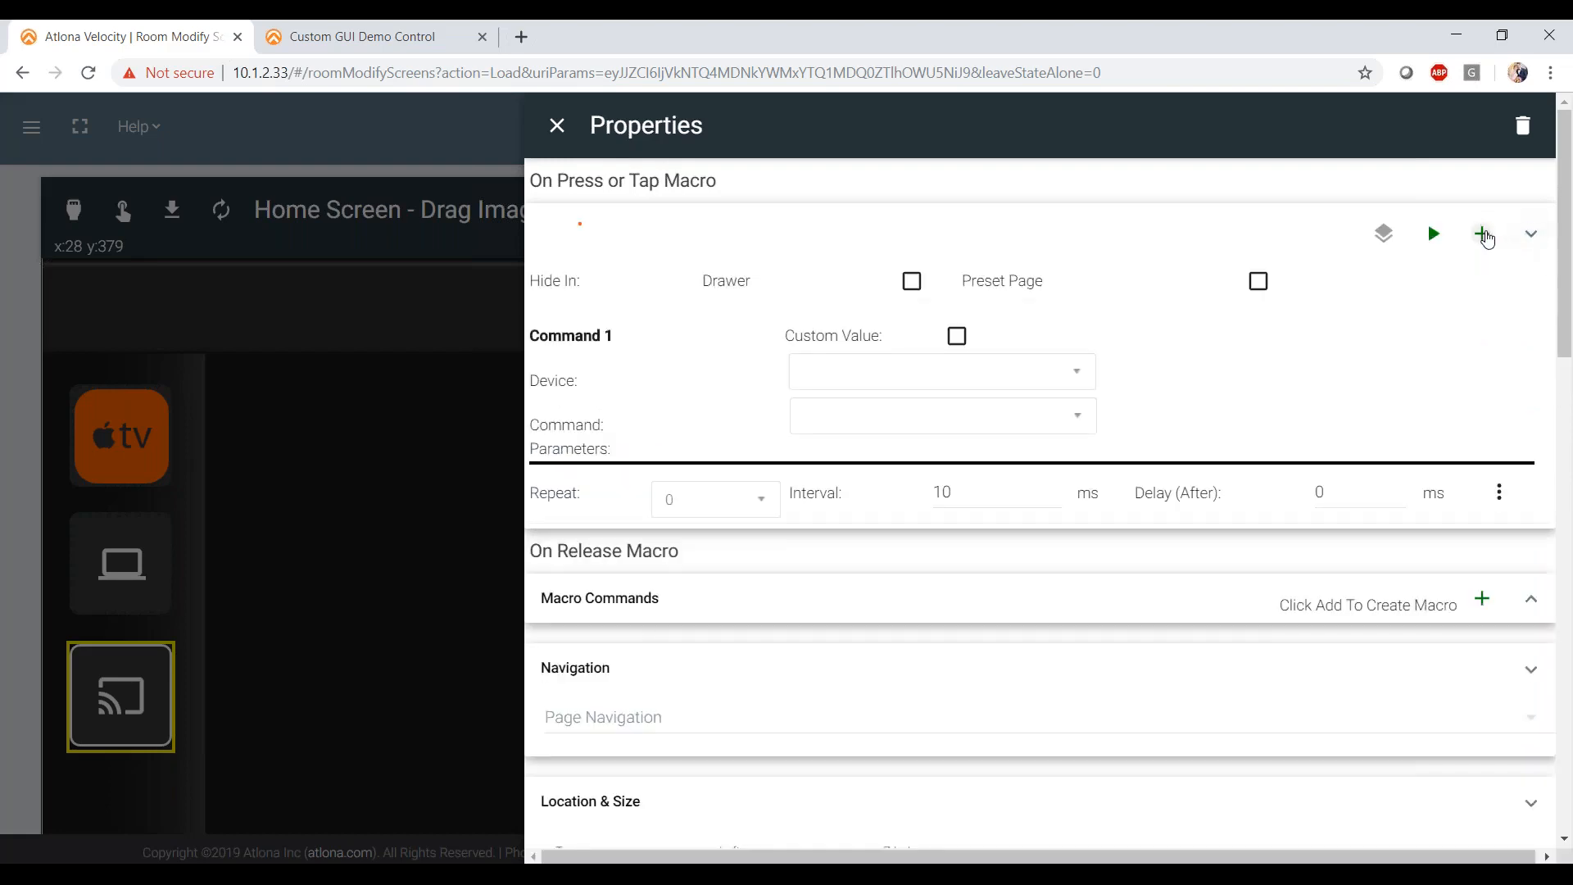
pyautogui.click(1043, 366)
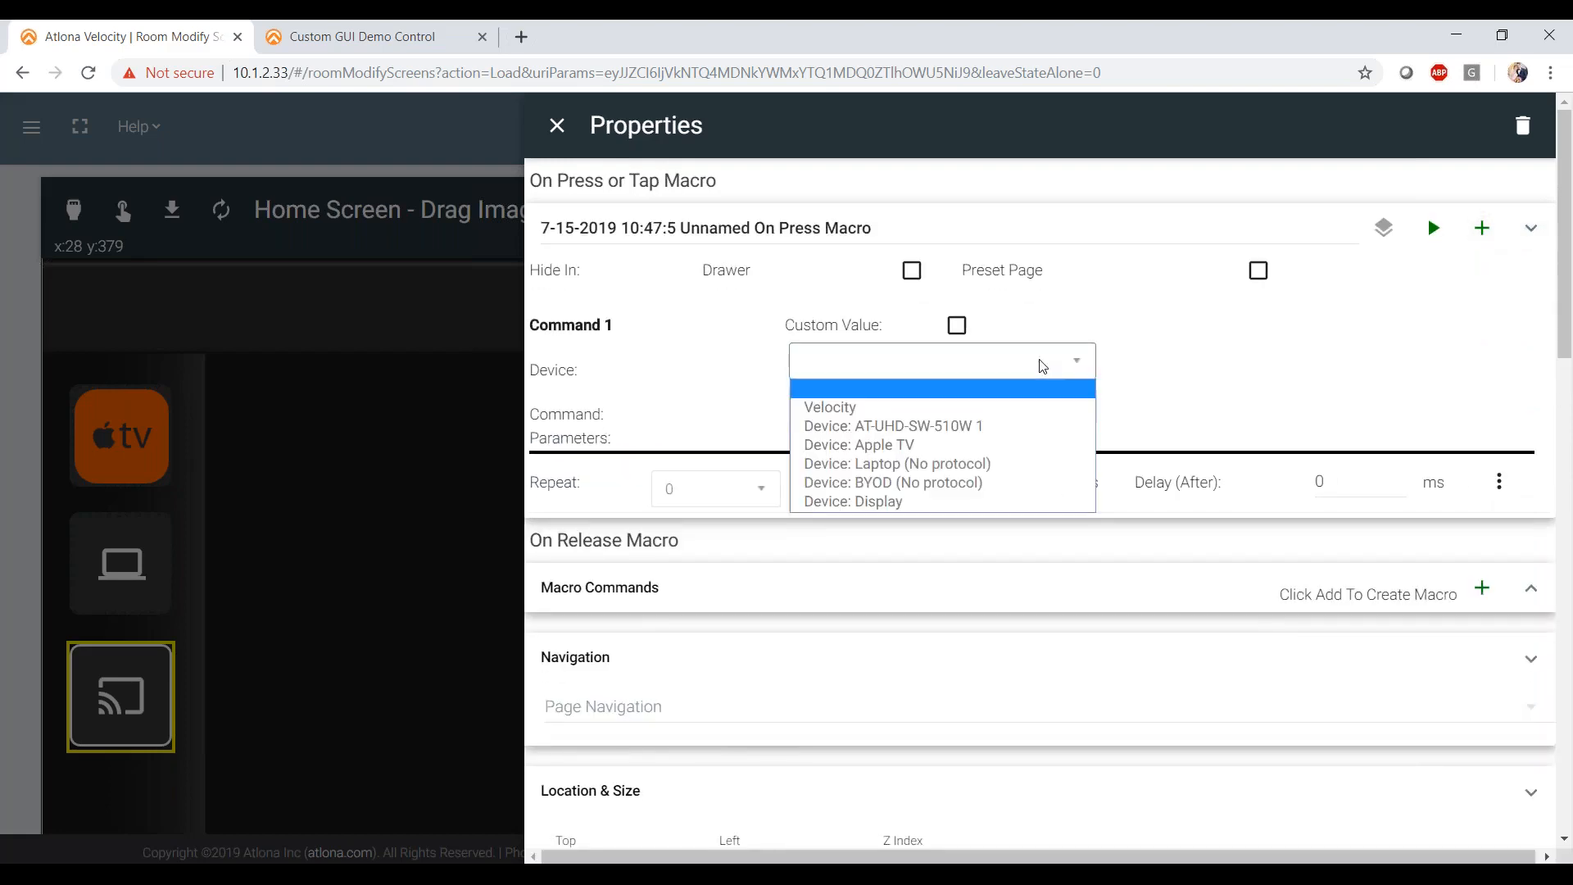
pyautogui.click(1001, 411)
pyautogui.click(965, 411)
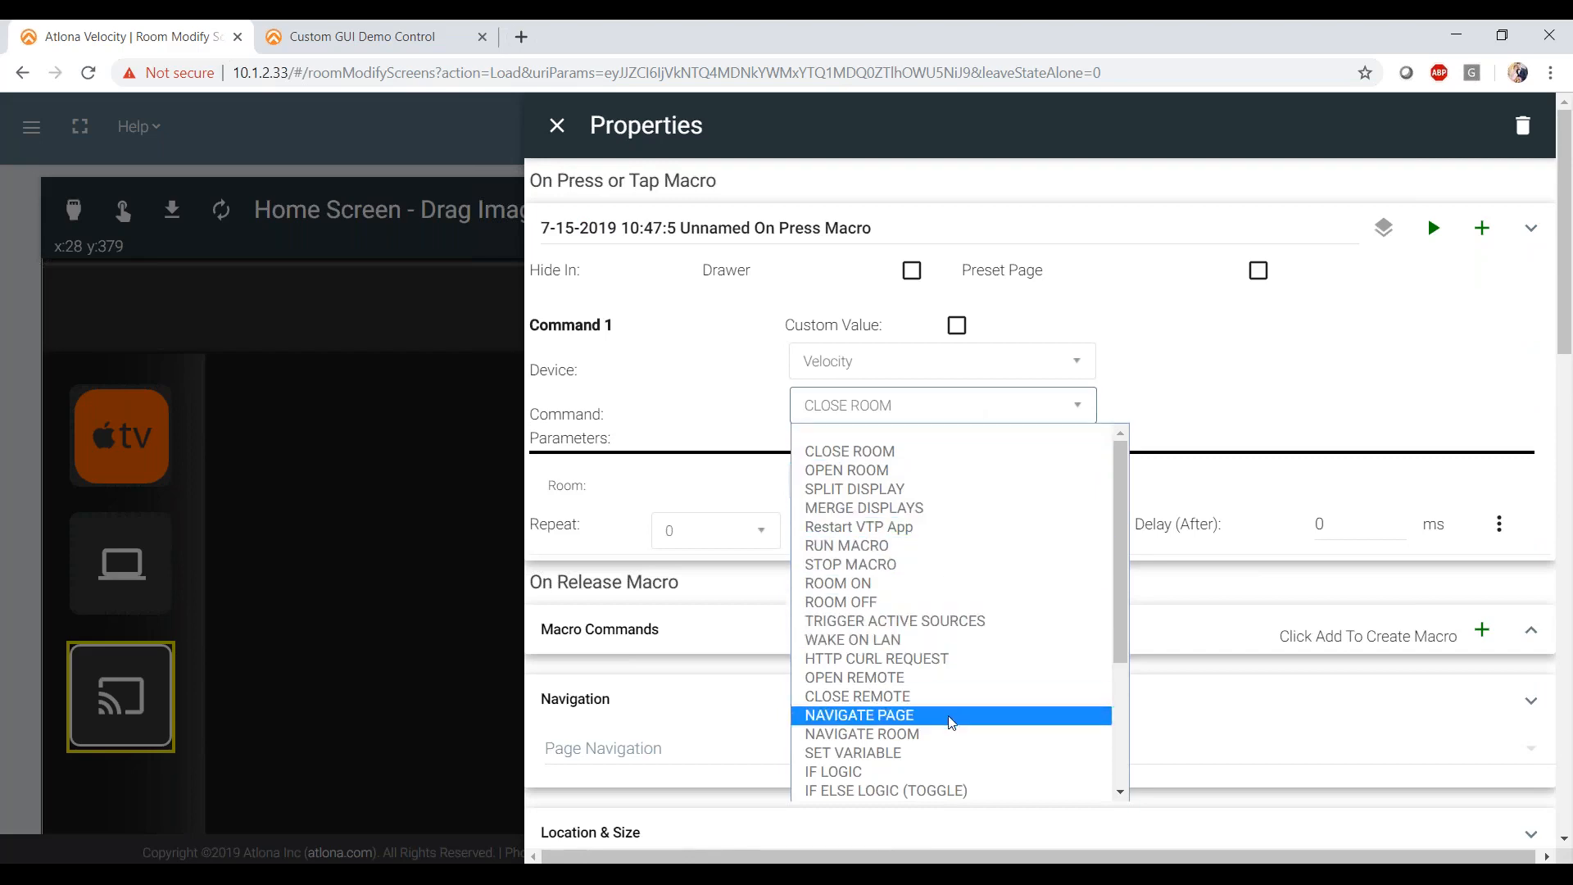
pyautogui.click(932, 791)
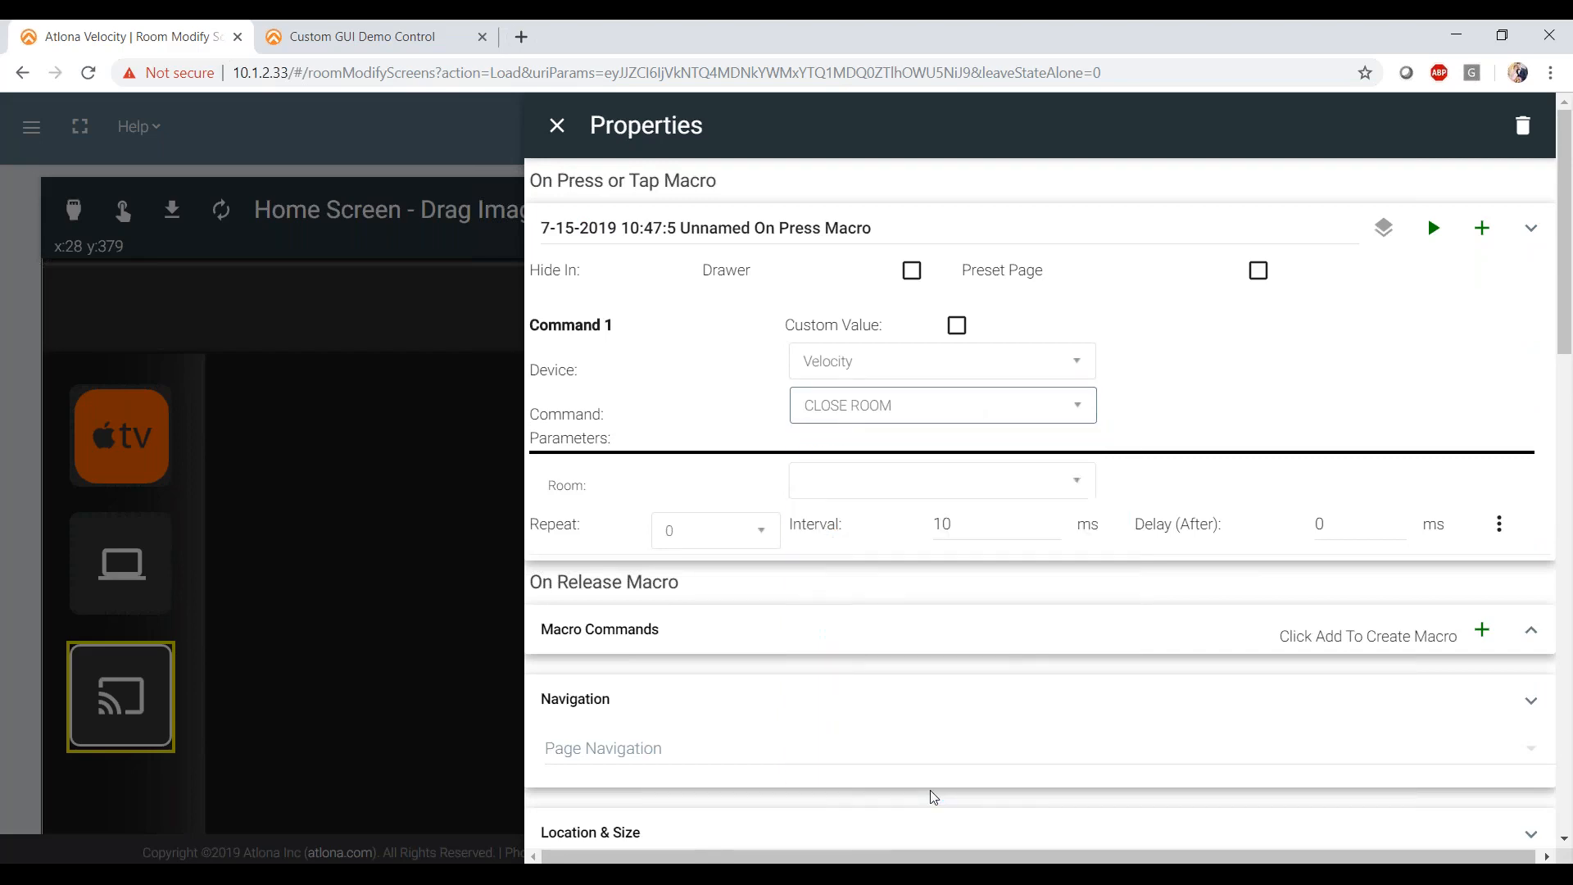
# - Define the macro's IF test as the BYOD variable == 0
pyautogui.click(955, 492)
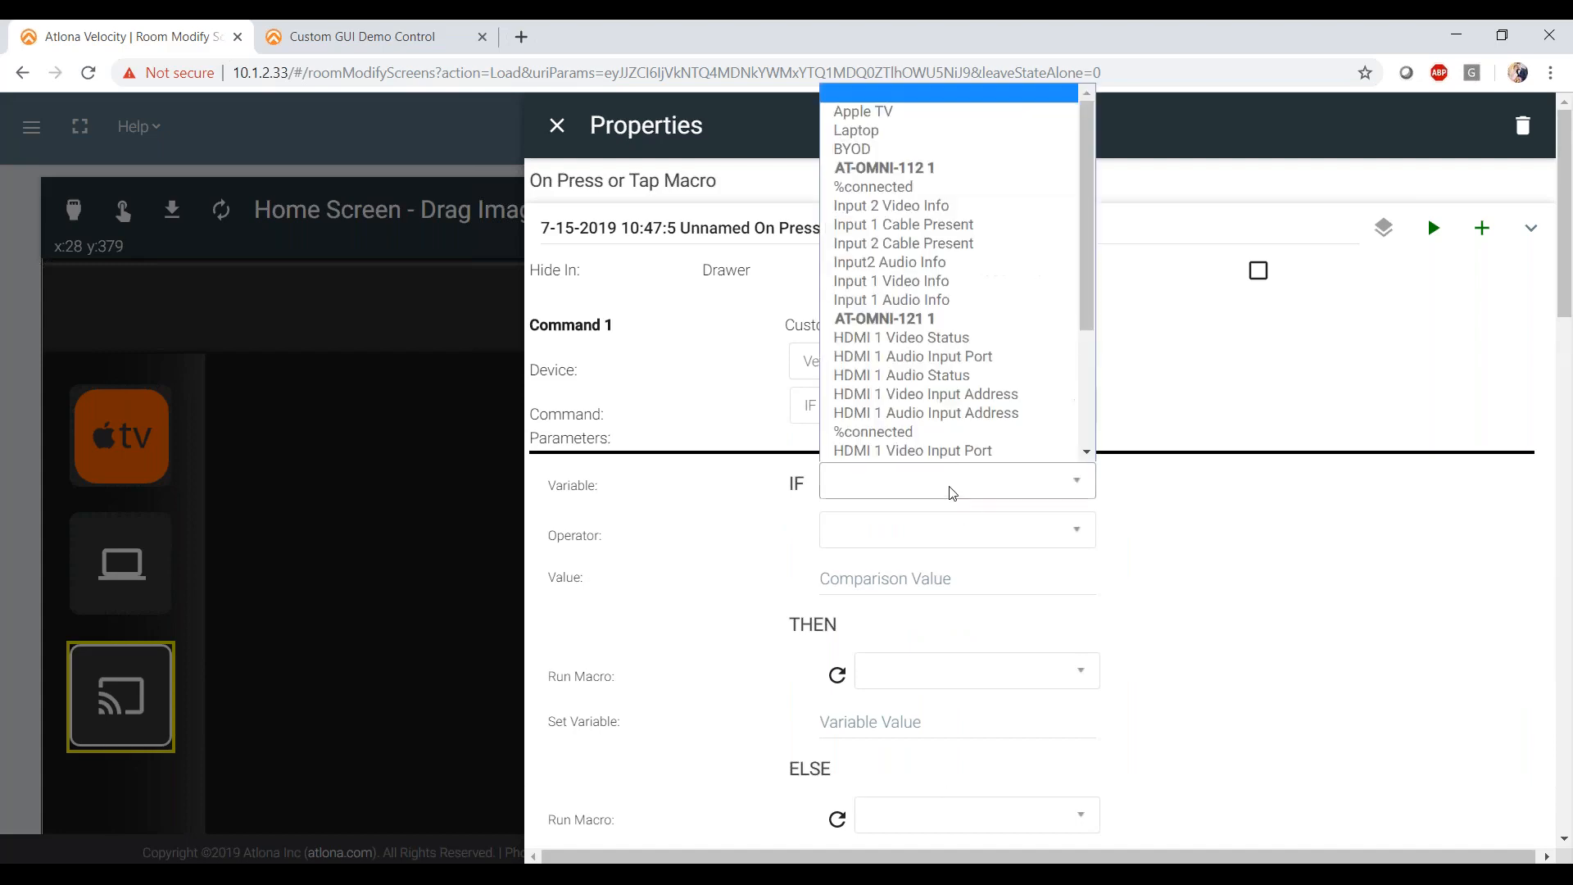
pyautogui.click(914, 152)
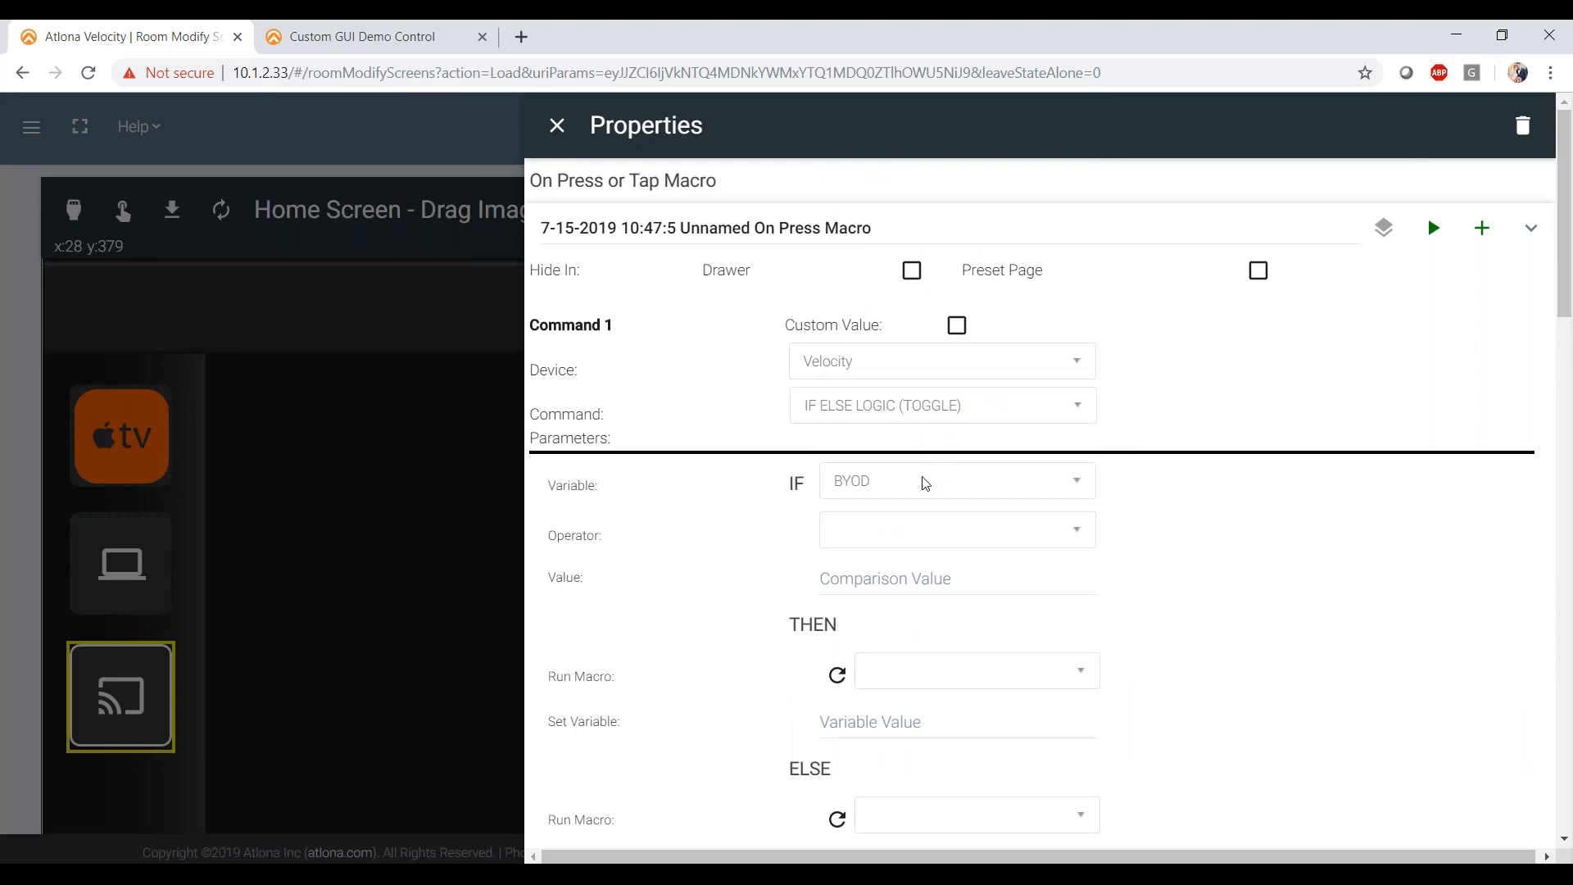
pyautogui.click(922, 529)
pyautogui.click(905, 583)
pyautogui.click(892, 580)
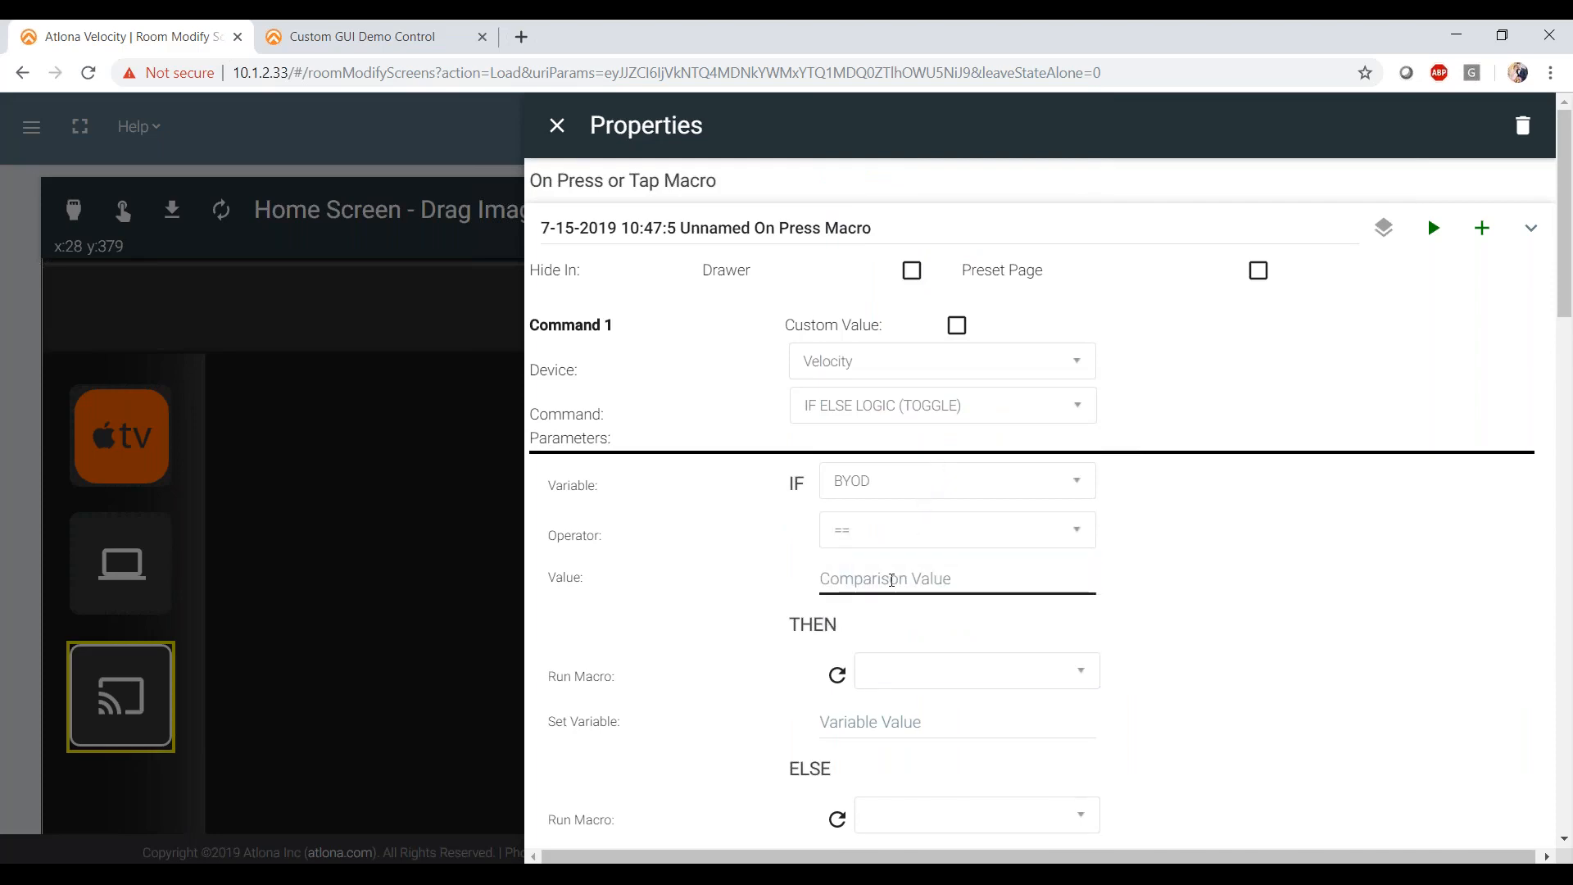
pyautogui.write('0')
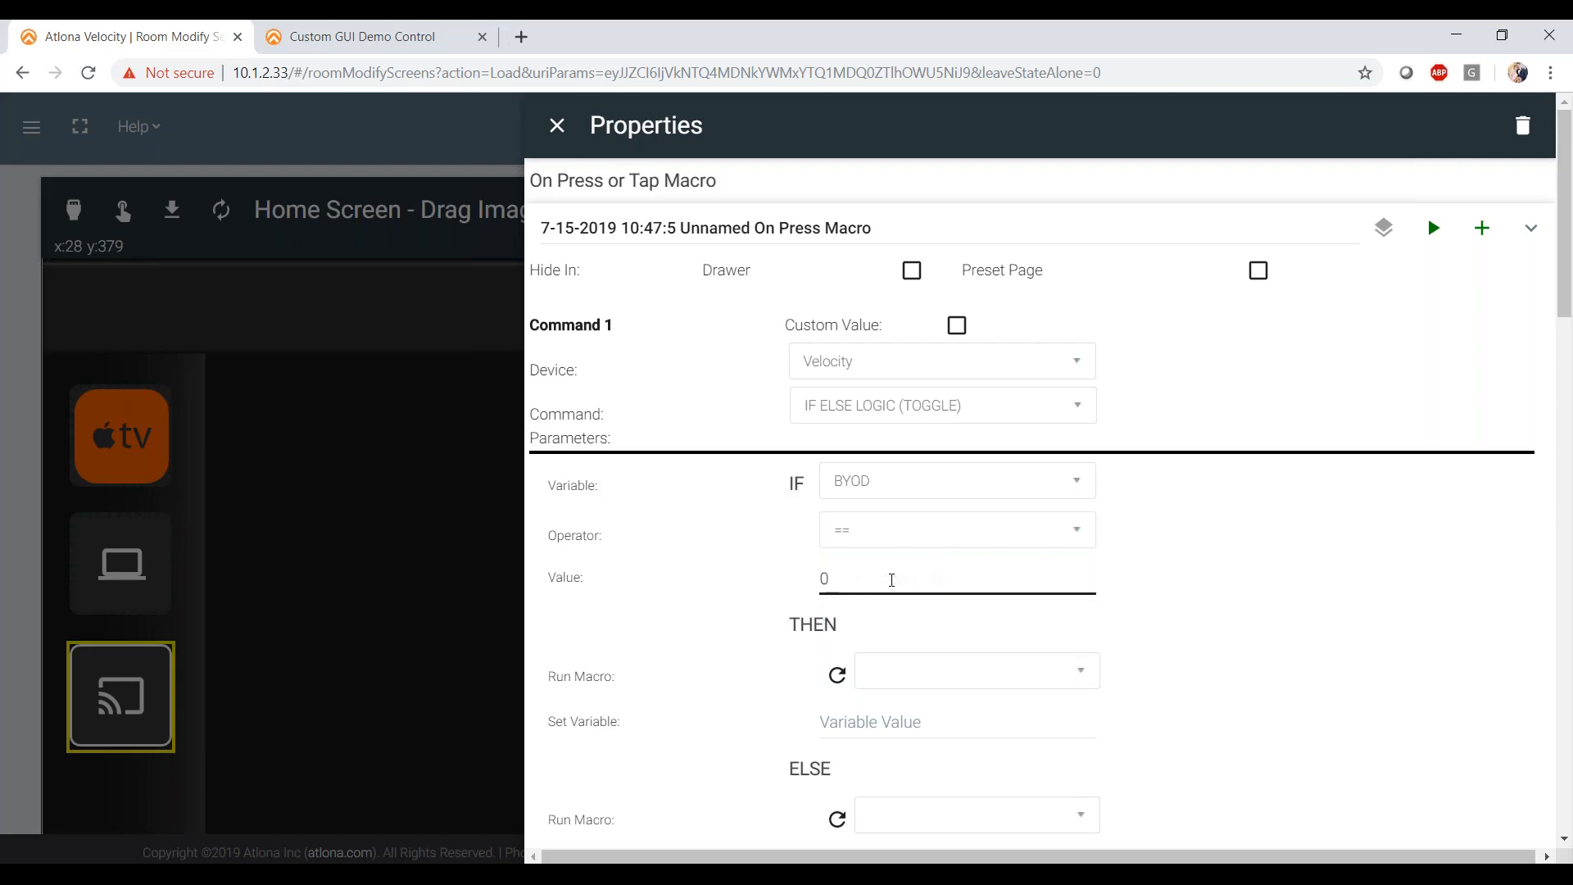
# - Set the variable to 1 in the macro's THEN branch and 0 in its ELSE branch, and collapse the macro
pyautogui.scroll(-2, 891, 579)
pyautogui.click(888, 624)
pyautogui.write('1')
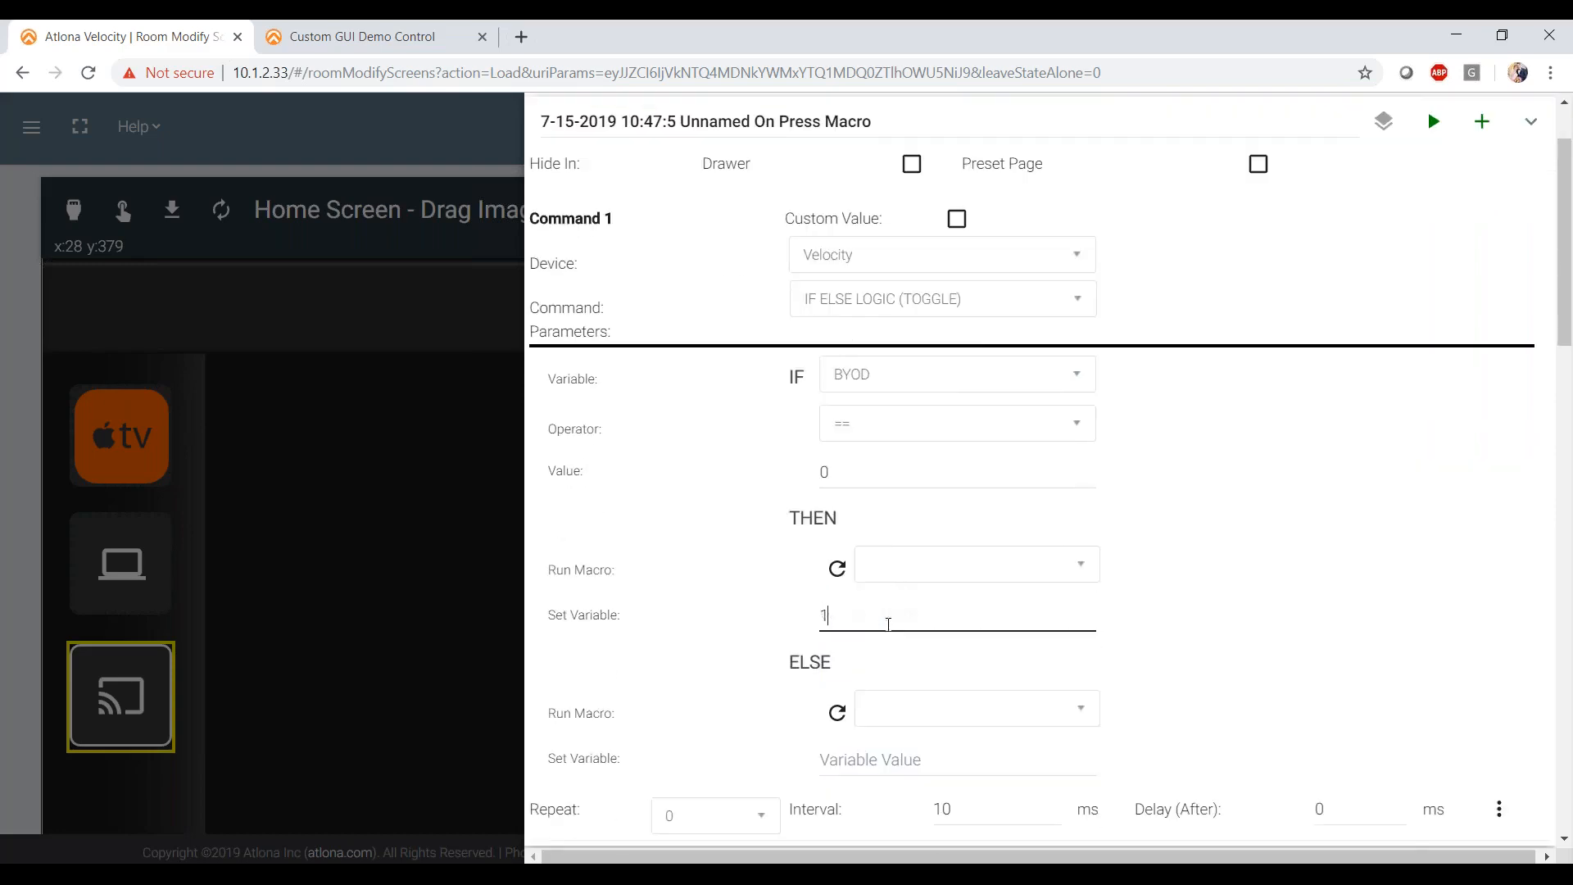
pyautogui.scroll(-2, 887, 624)
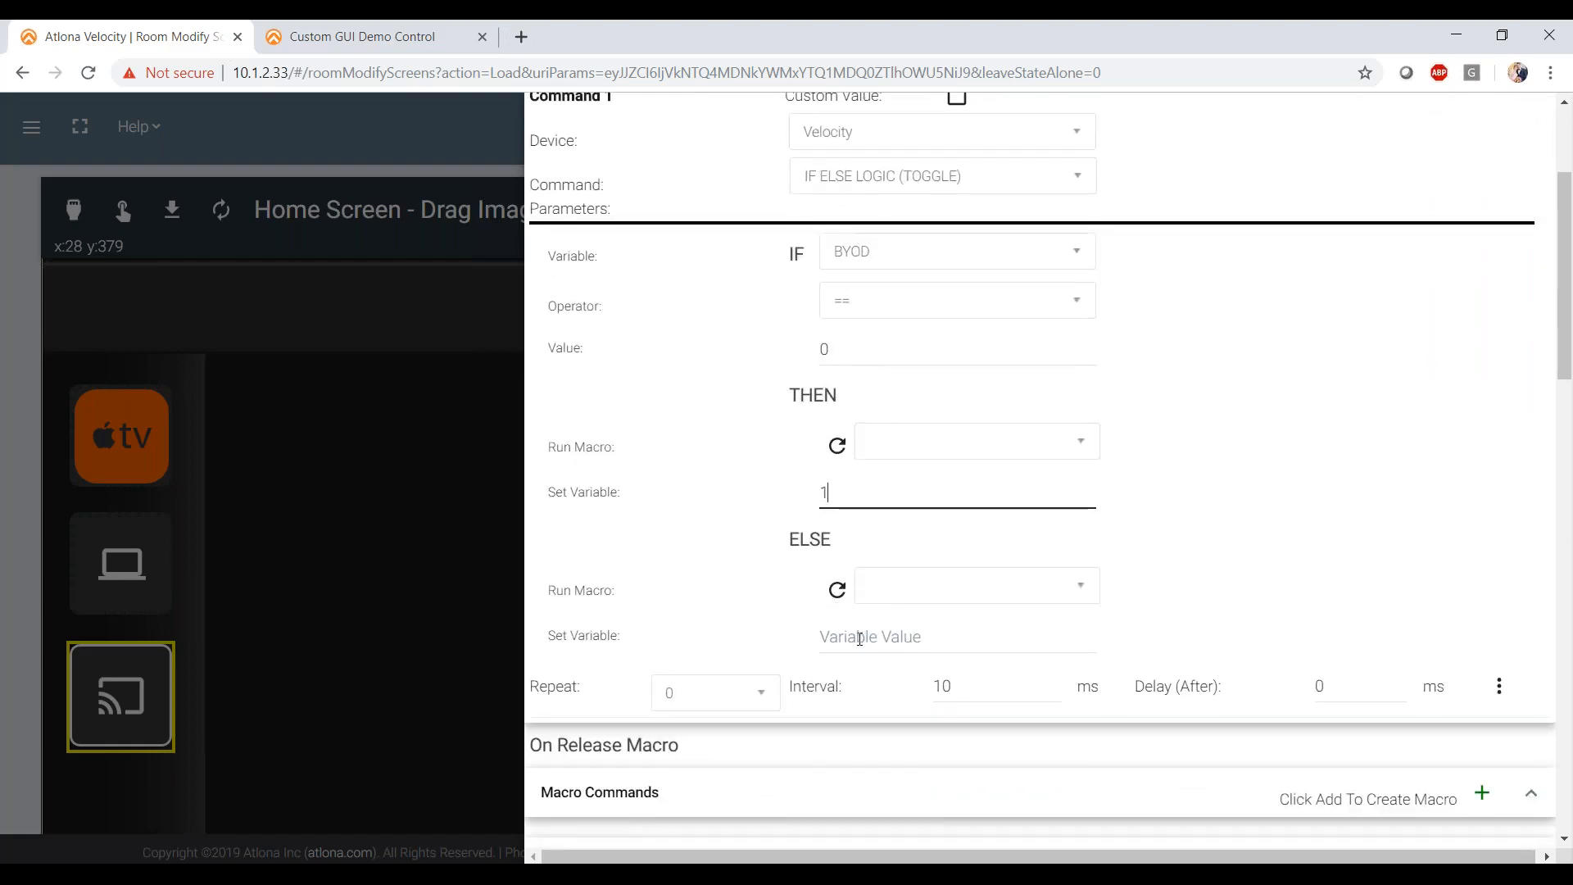
pyautogui.click(859, 638)
pyautogui.write('0')
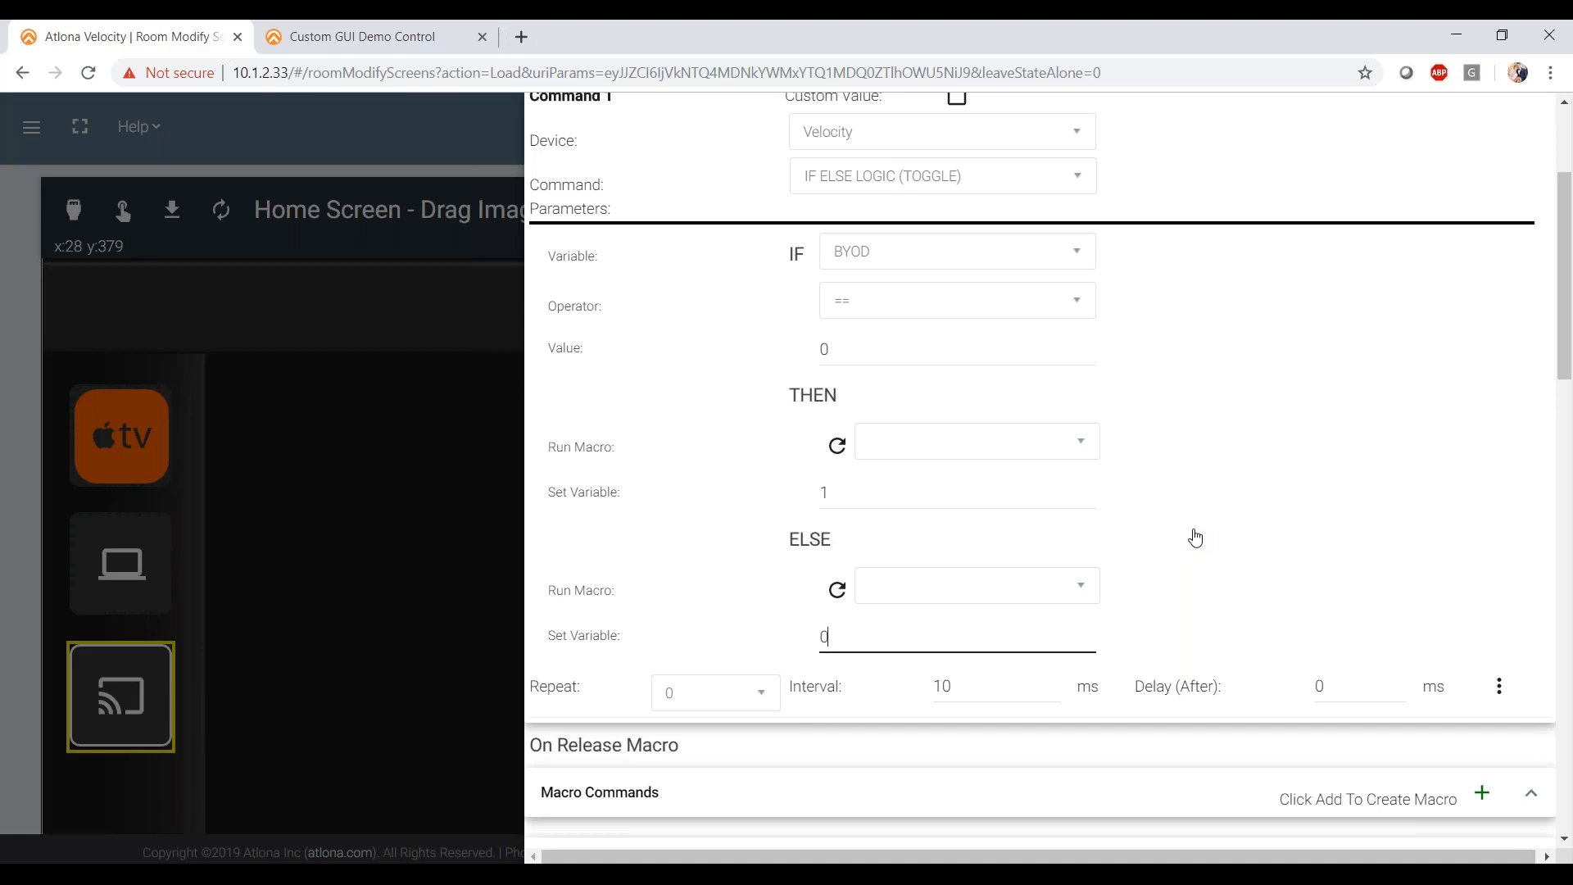
pyautogui.scroll(1, 1194, 536)
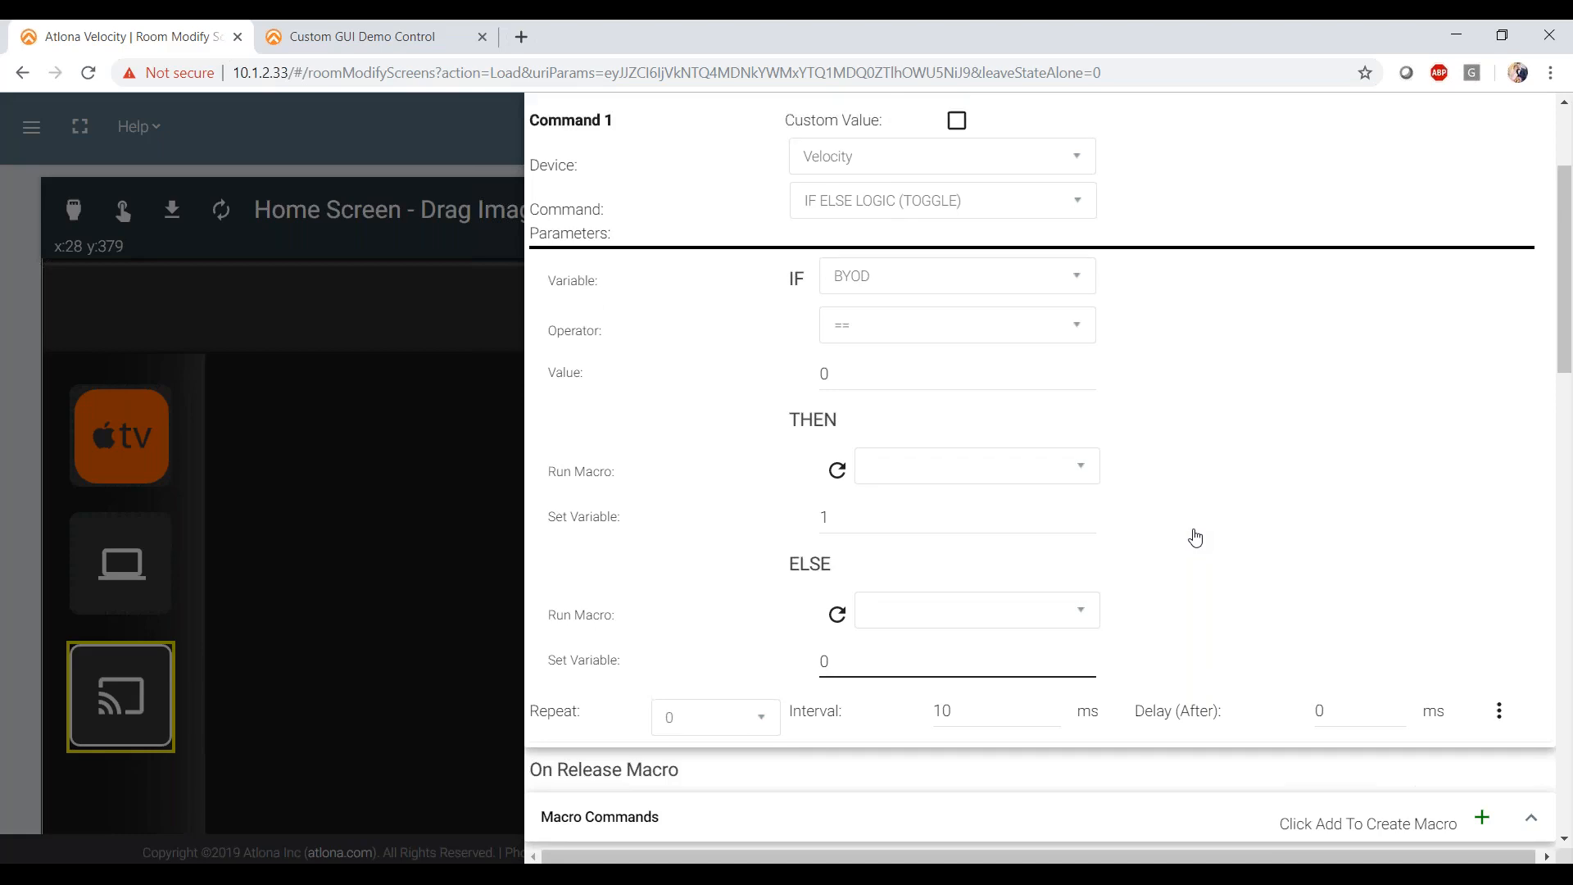
pyautogui.scroll(2, 1194, 537)
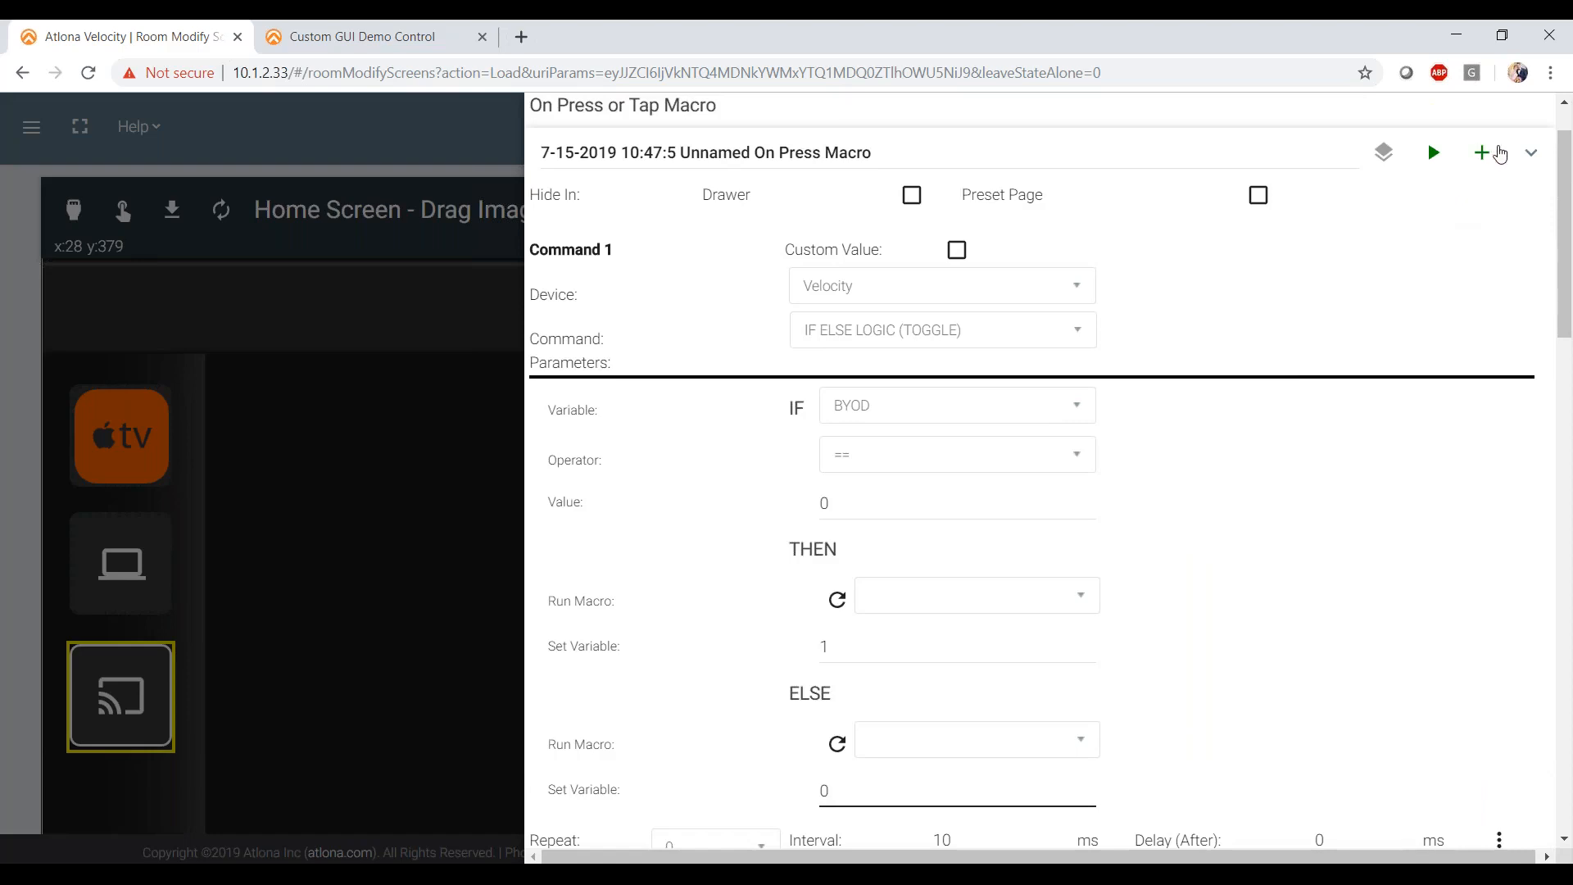
pyautogui.click(1530, 155)
pyautogui.click(1530, 155)
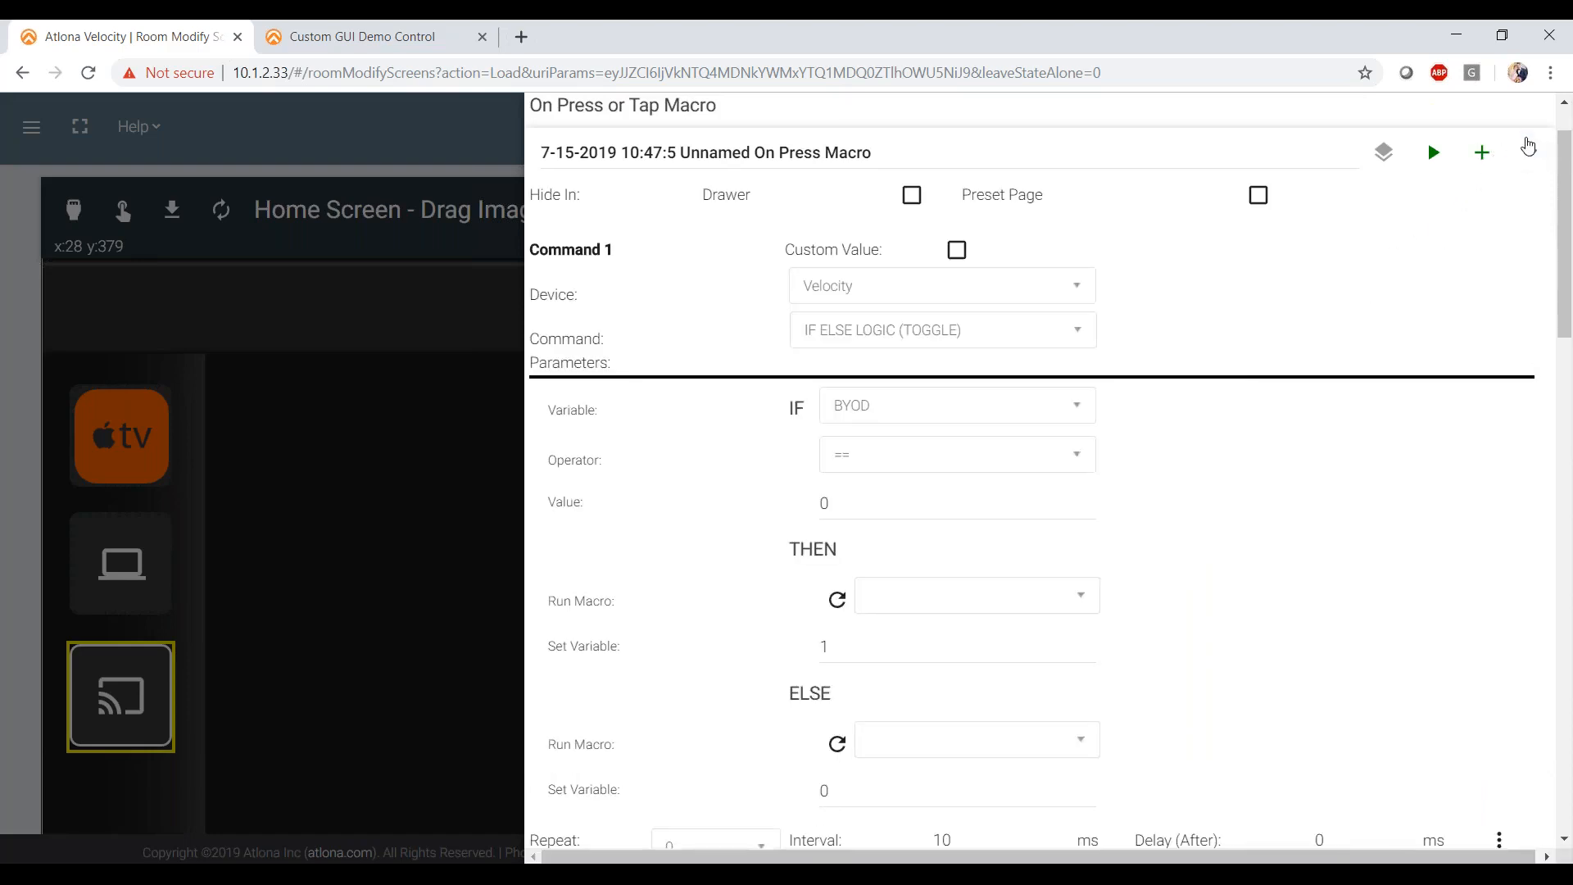
pyautogui.click(1529, 155)
# - Add a condition to the cast button for the BYOD variable == 1
pyautogui.scroll(-1, 1067, 265)
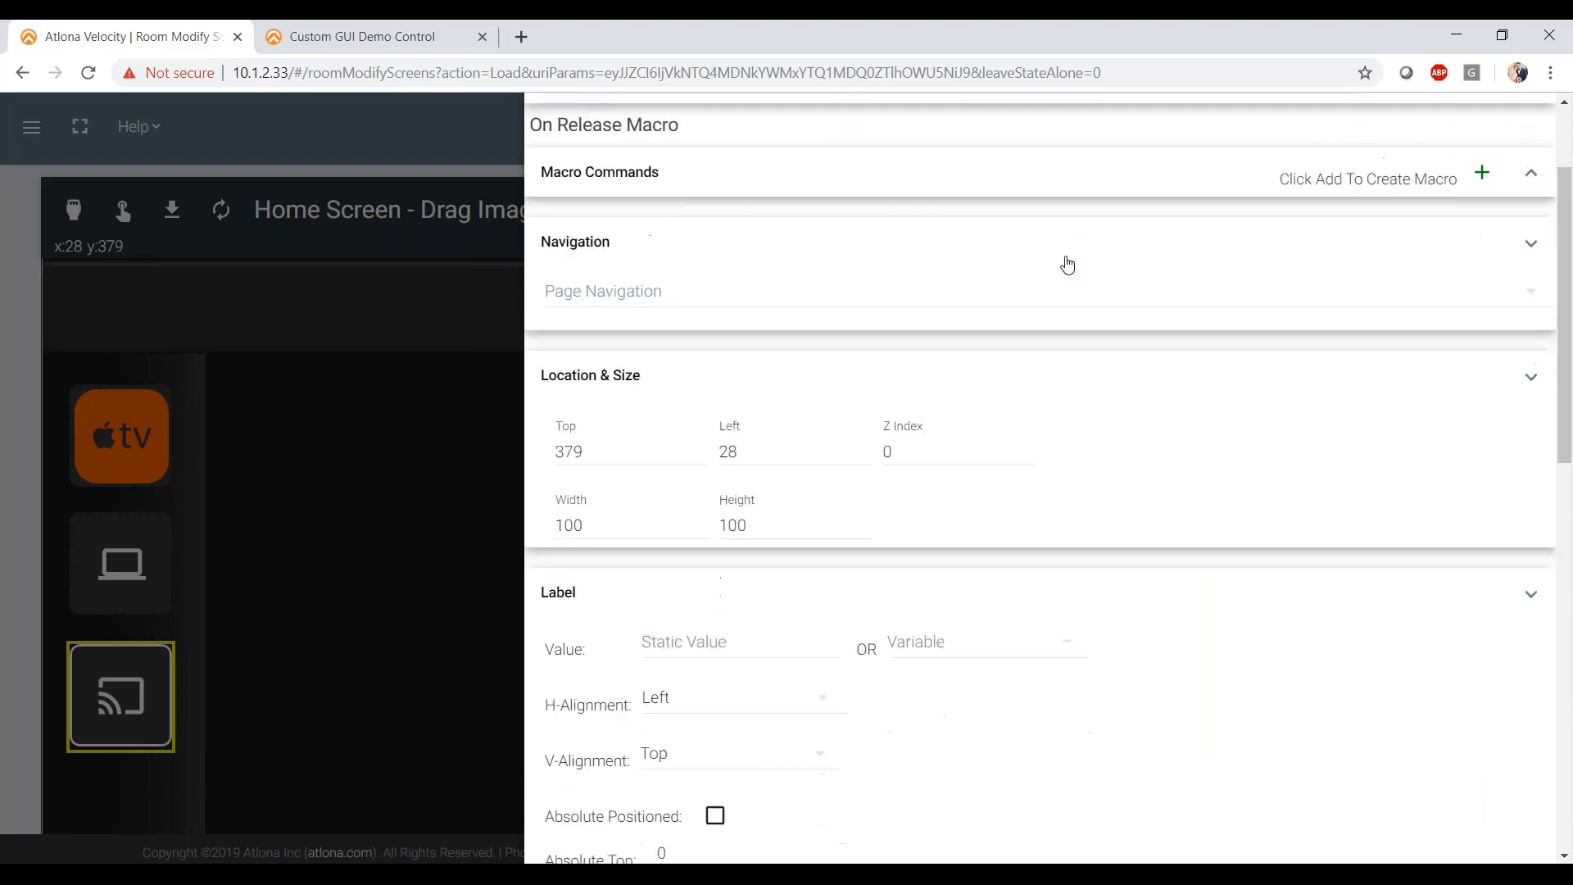
pyautogui.scroll(-11, 1067, 264)
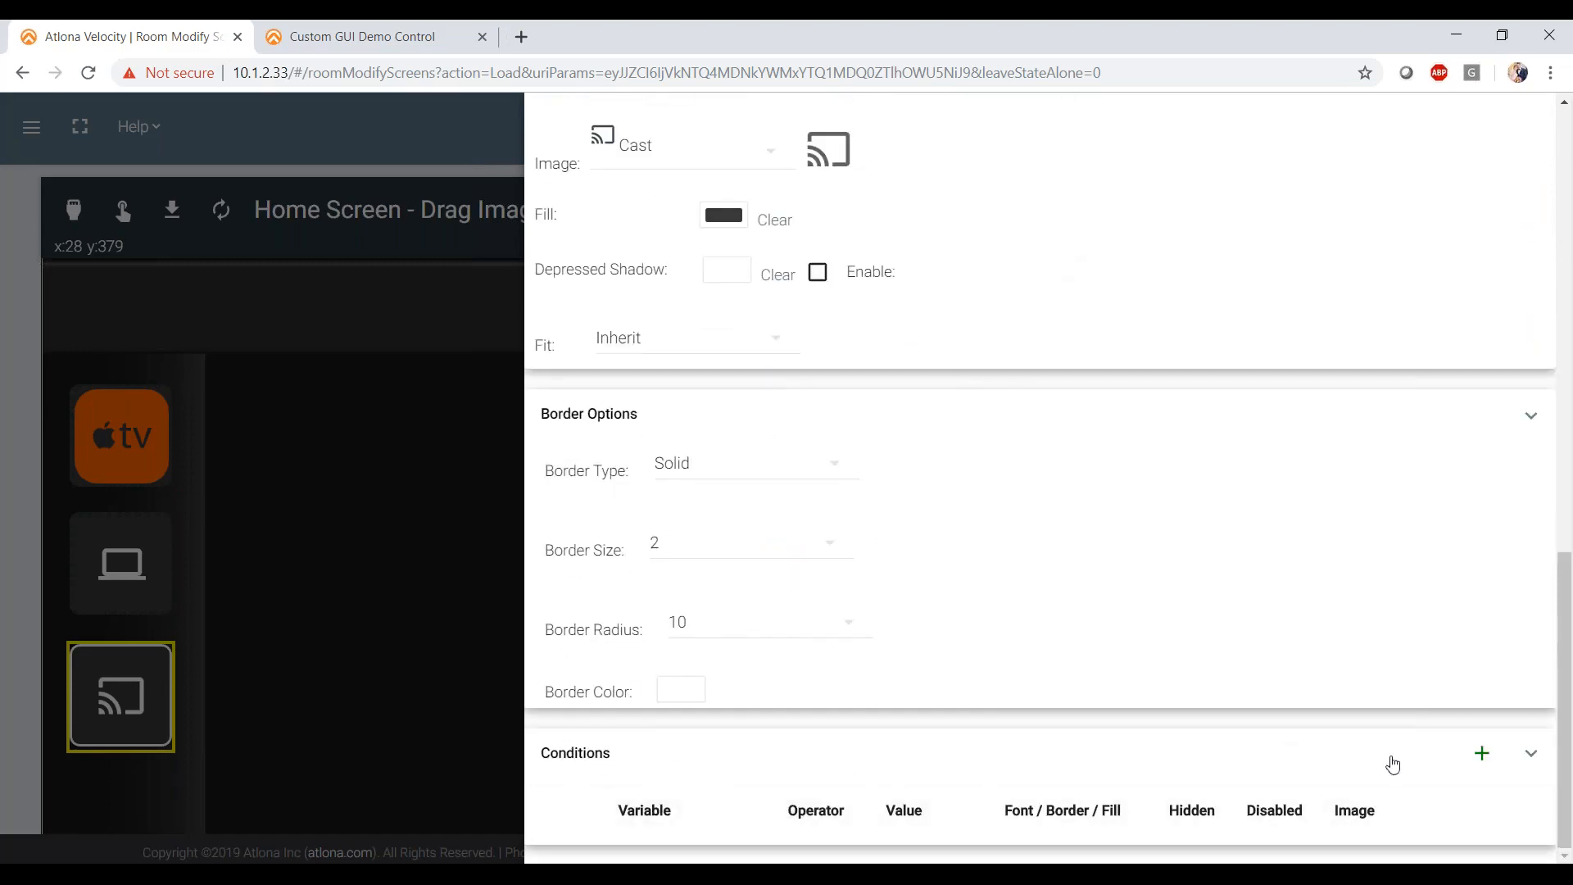
pyautogui.click(1481, 753)
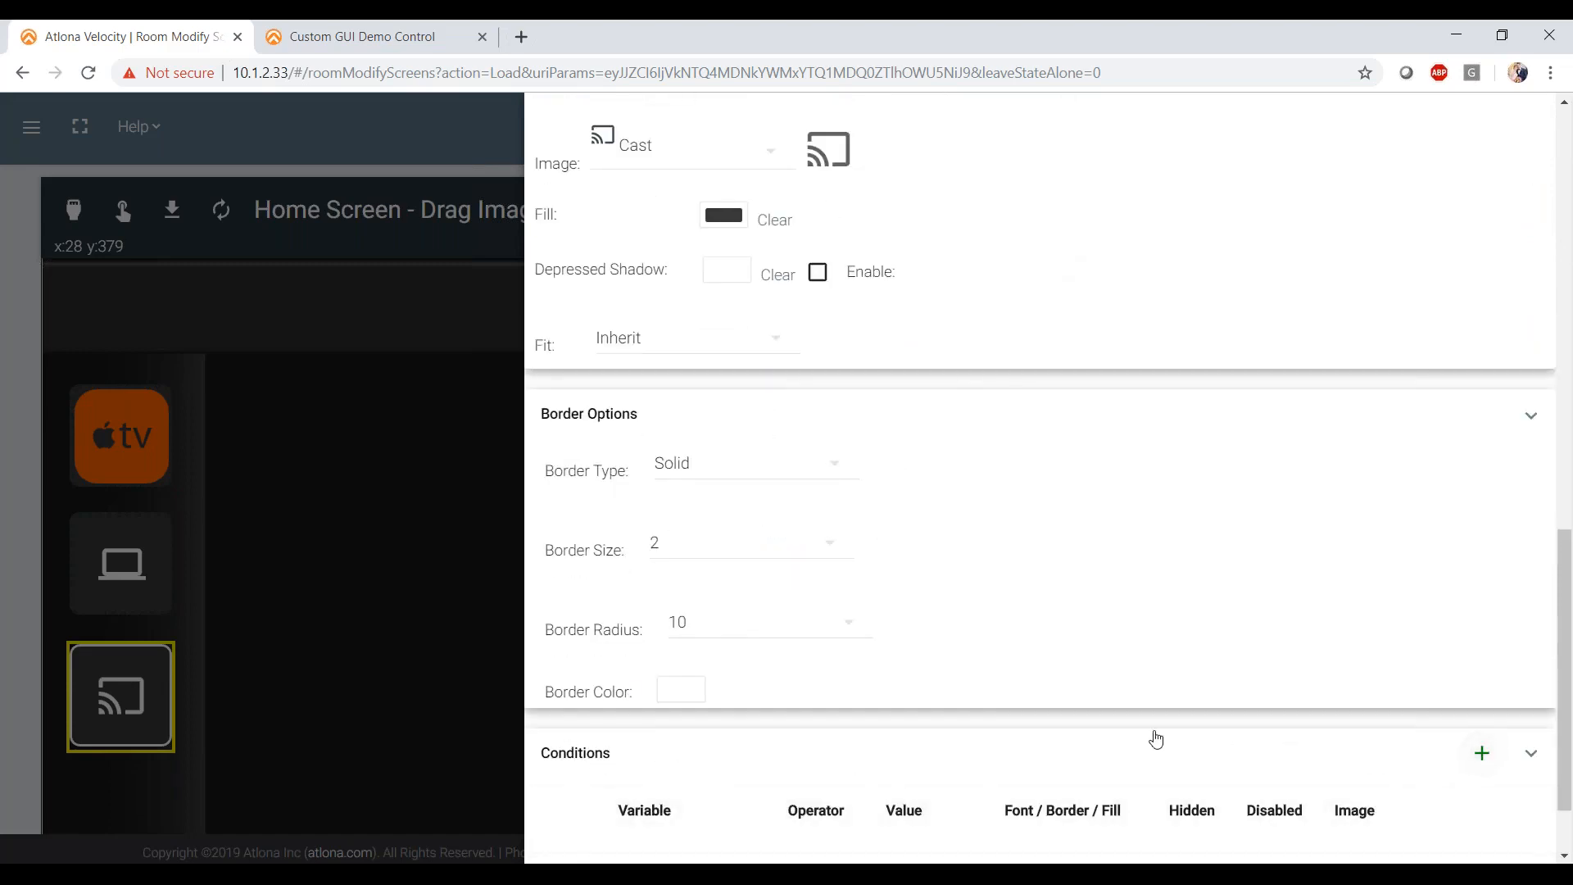
pyautogui.scroll(-1, 1157, 739)
pyautogui.click(699, 791)
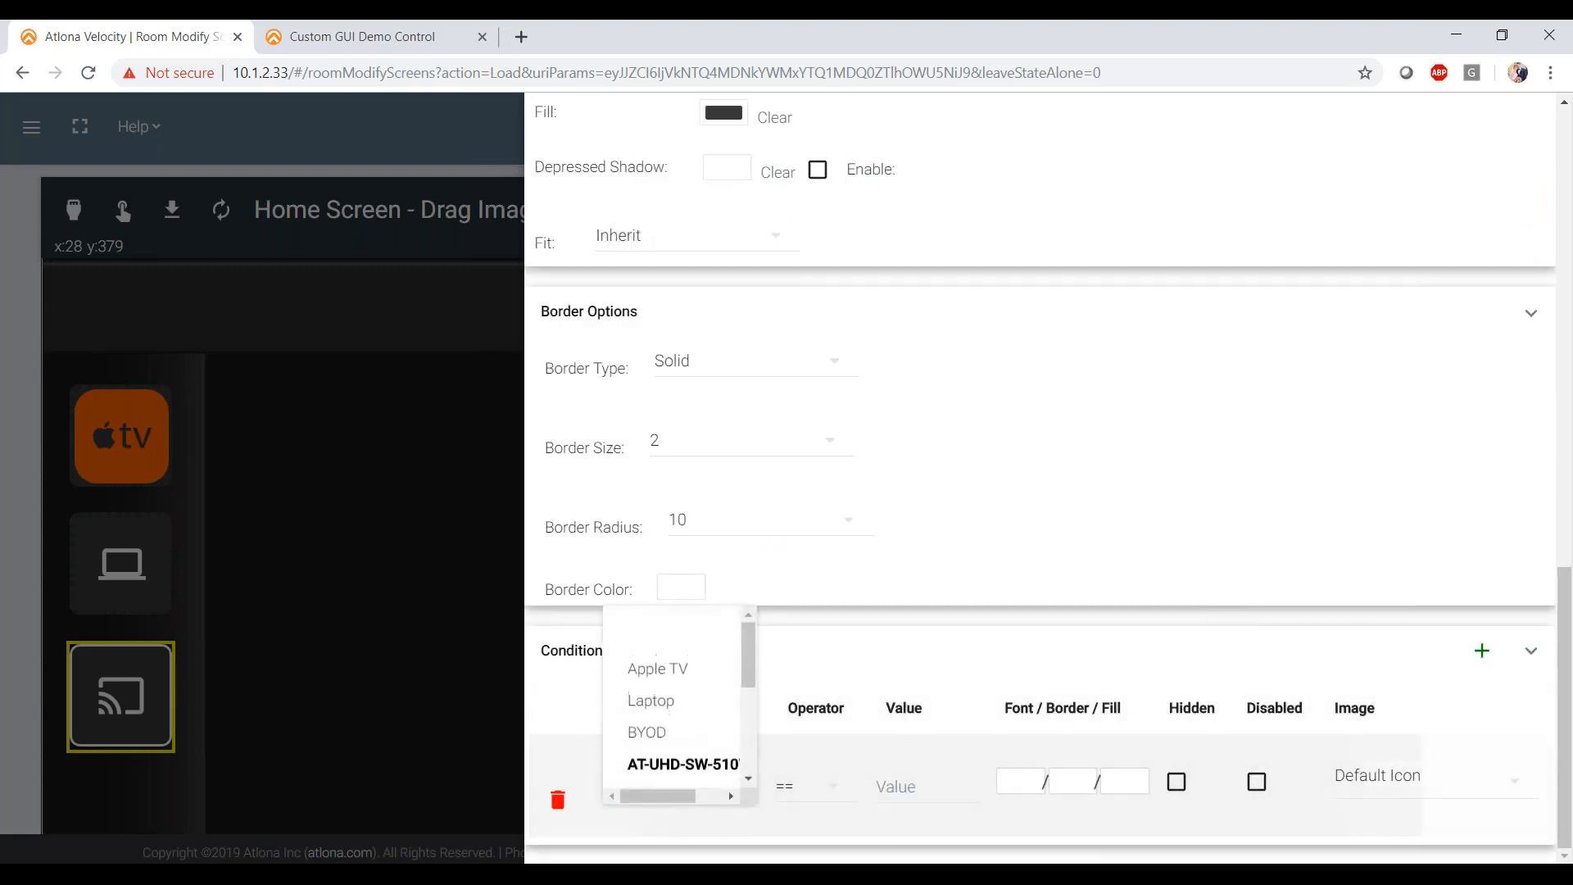
pyautogui.click(663, 732)
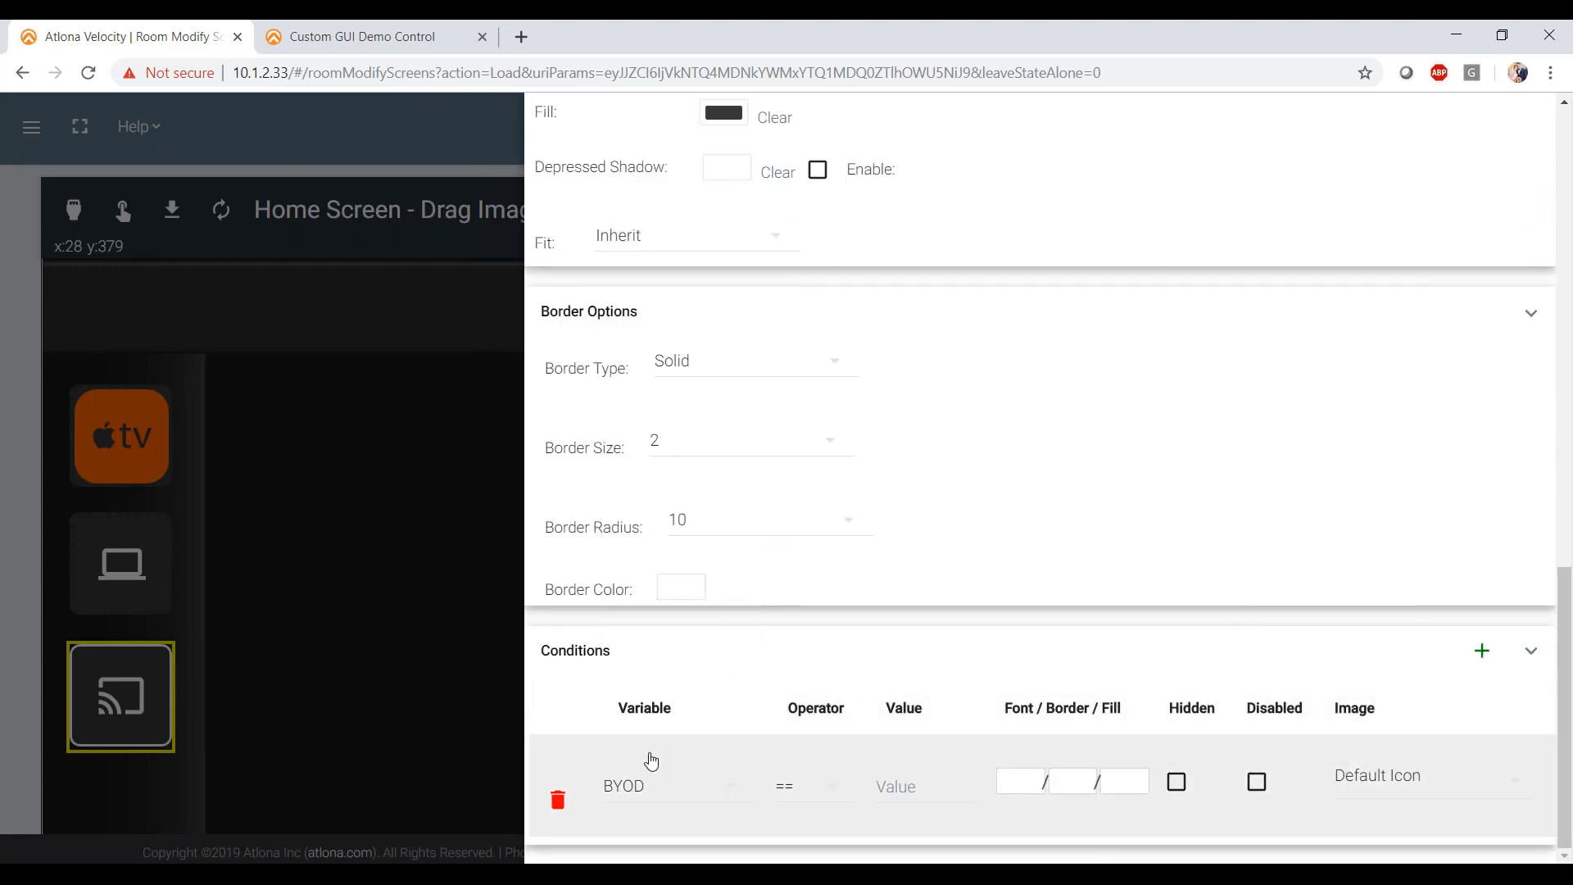
pyautogui.click(898, 784)
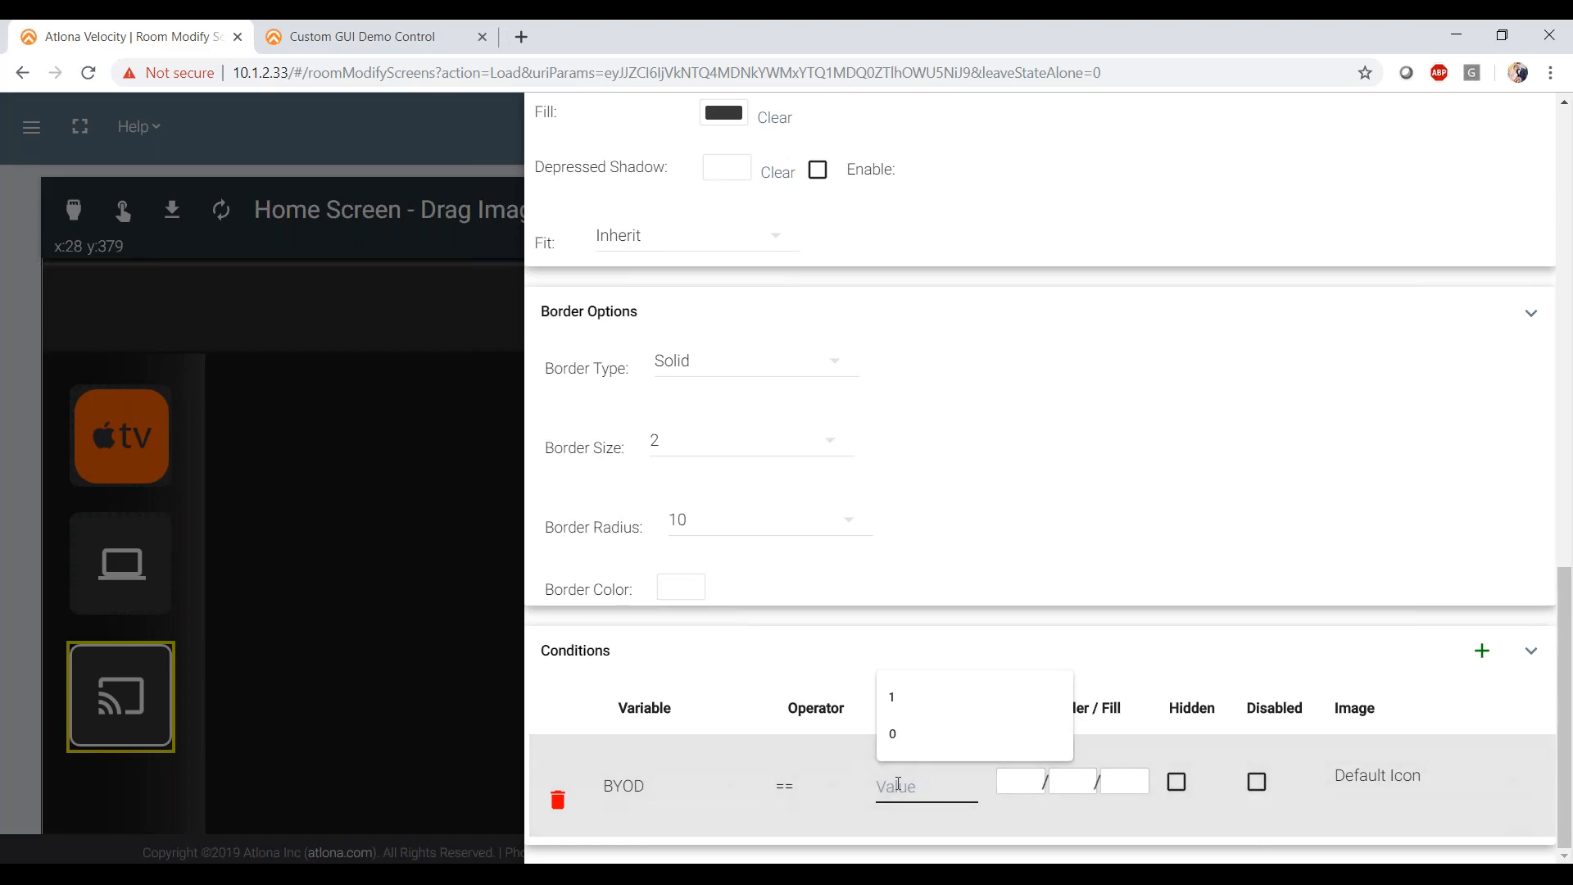
pyautogui.write('1')
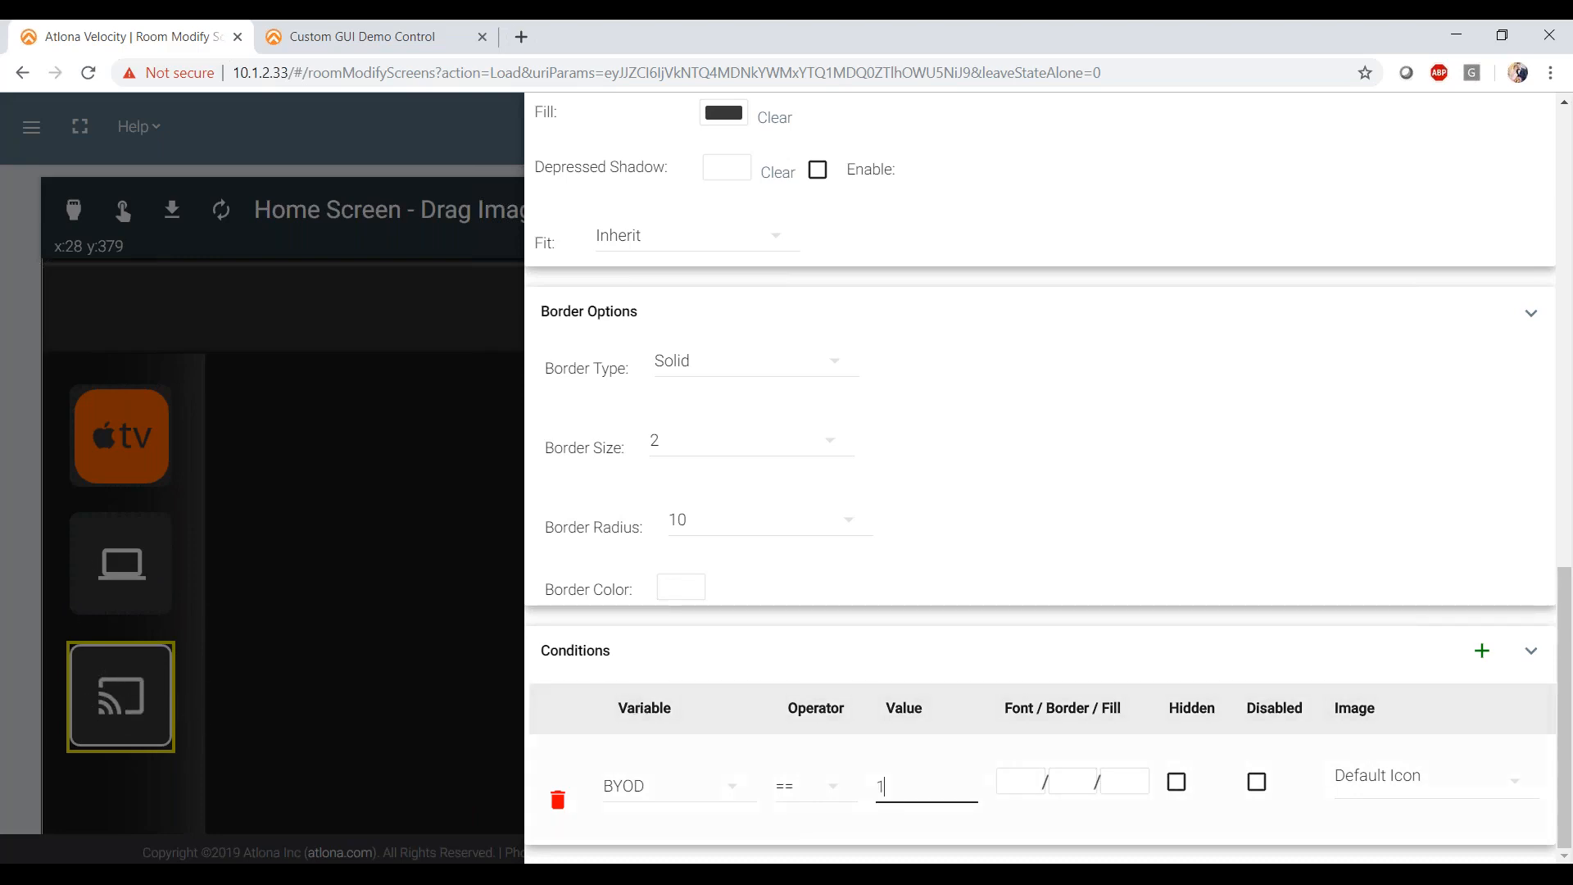
pyautogui.click(1030, 789)
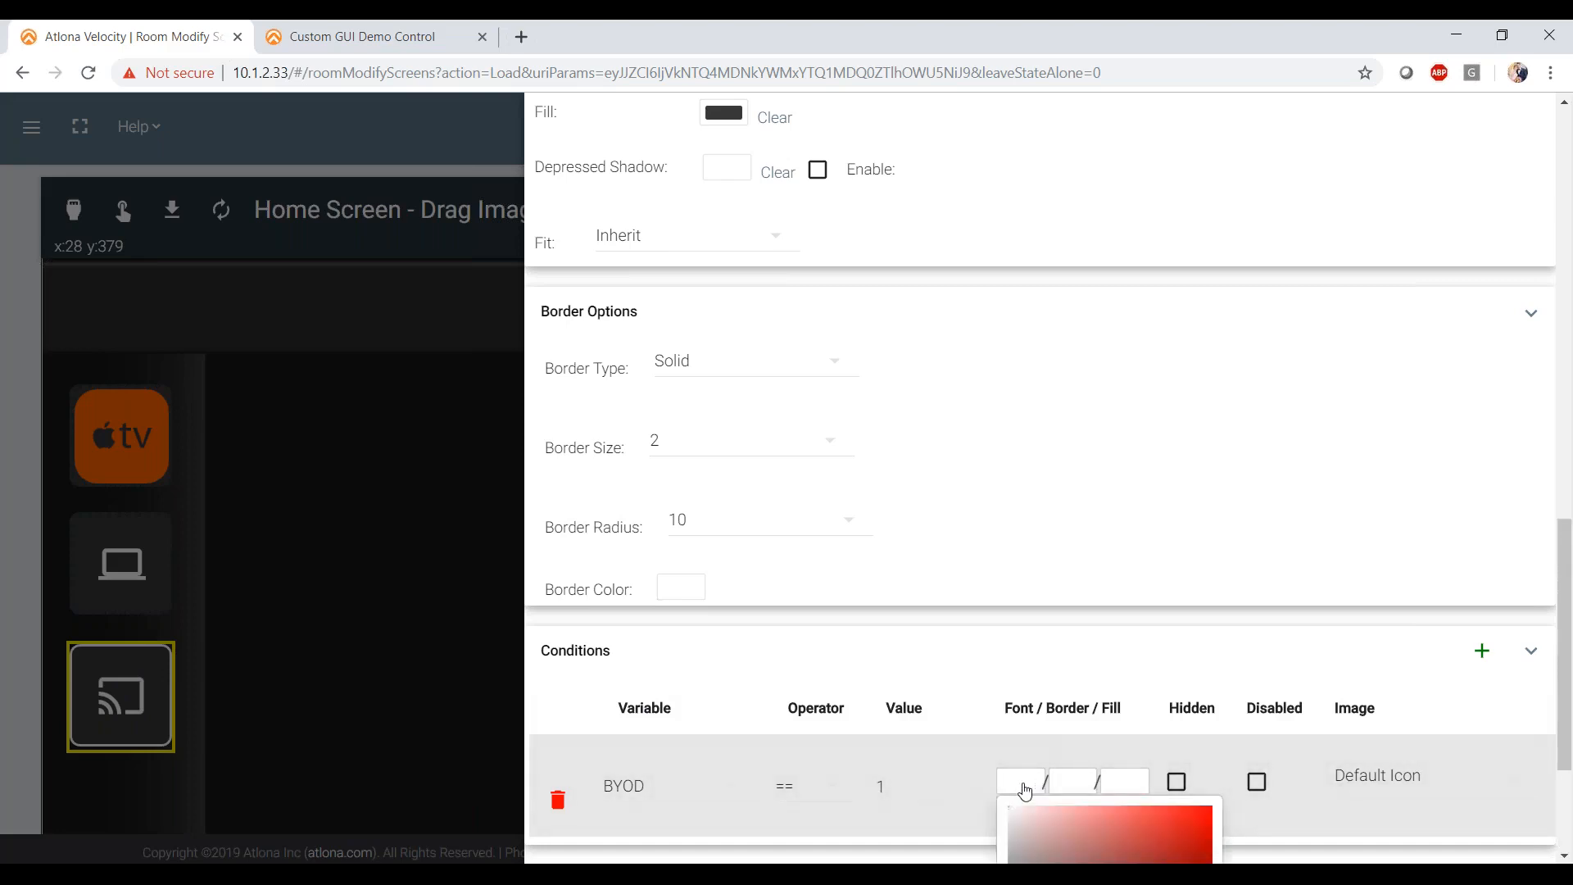
pyautogui.scroll(-2, 1024, 791)
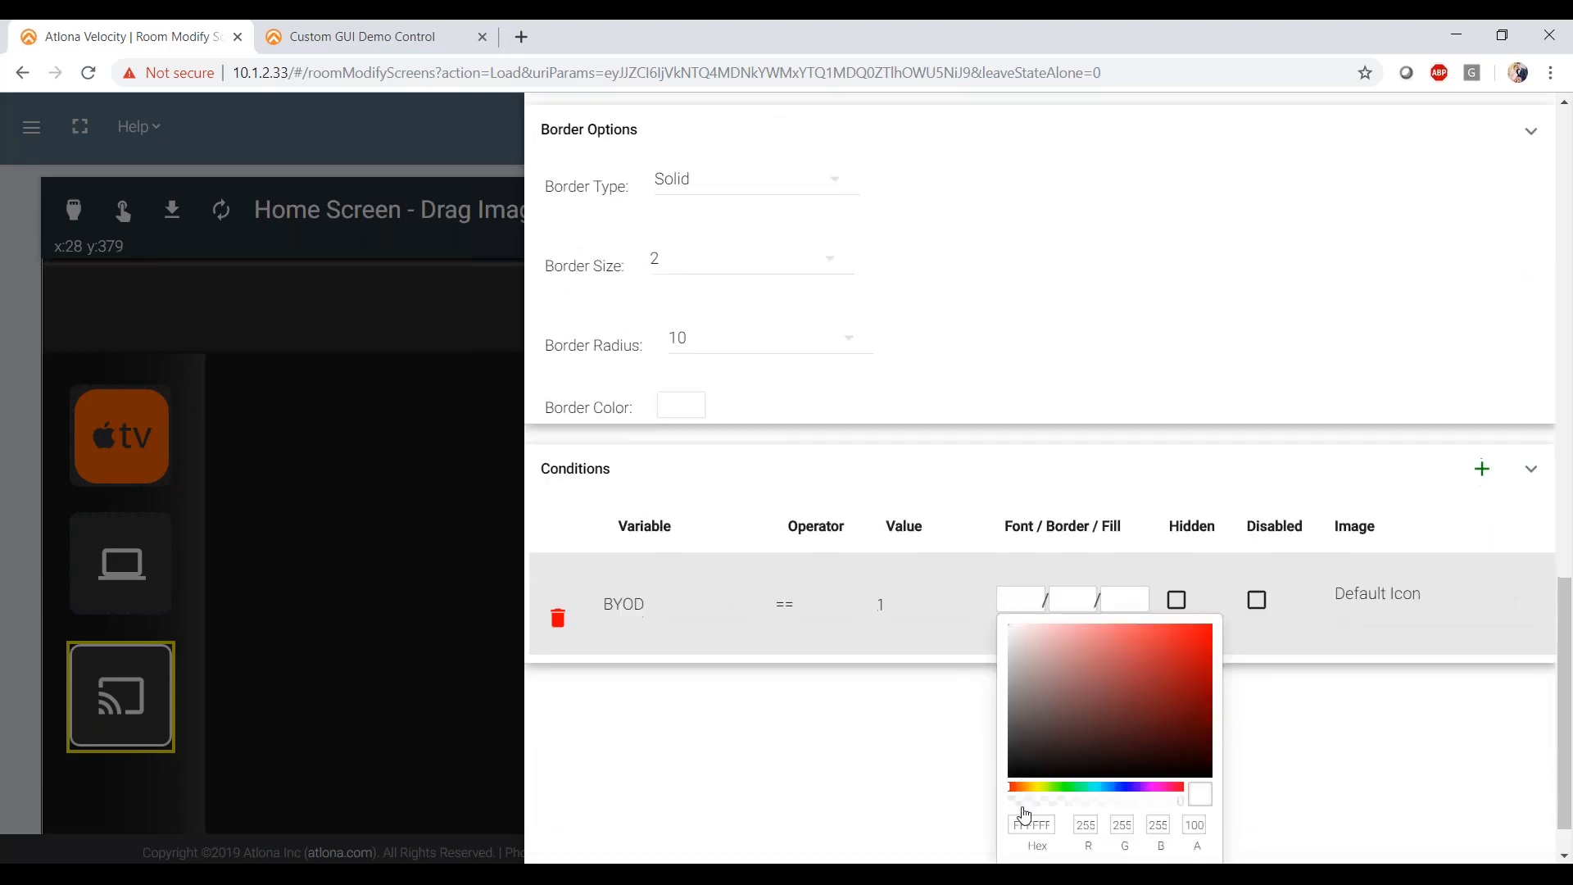
pyautogui.doubleClick(1025, 824)
pyautogui.click(882, 763)
pyautogui.click(1013, 611)
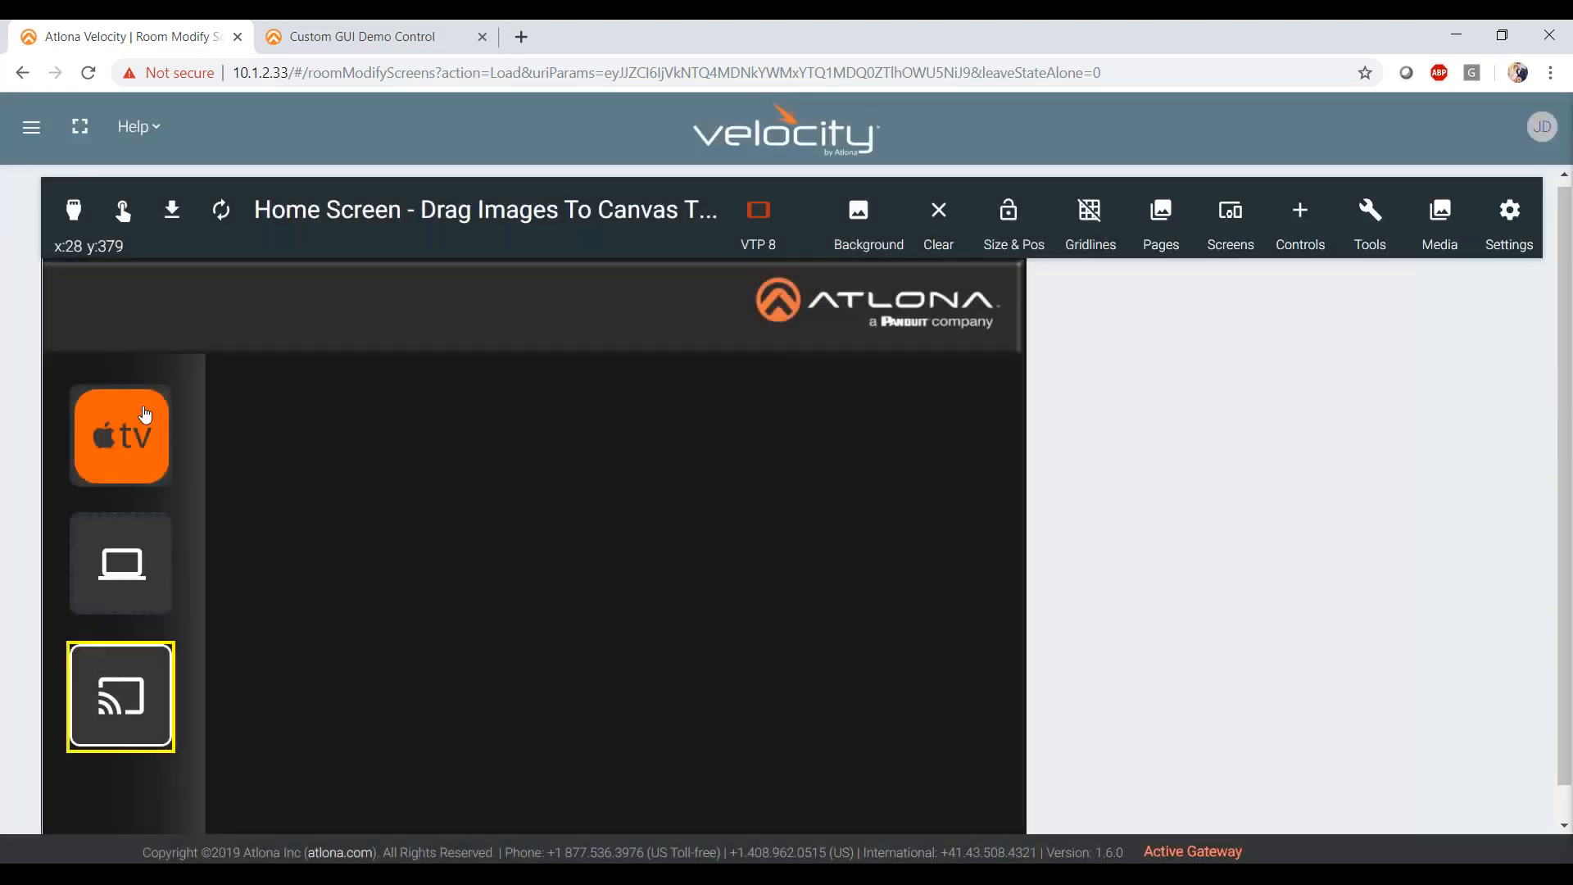
pyautogui.click(137, 434)
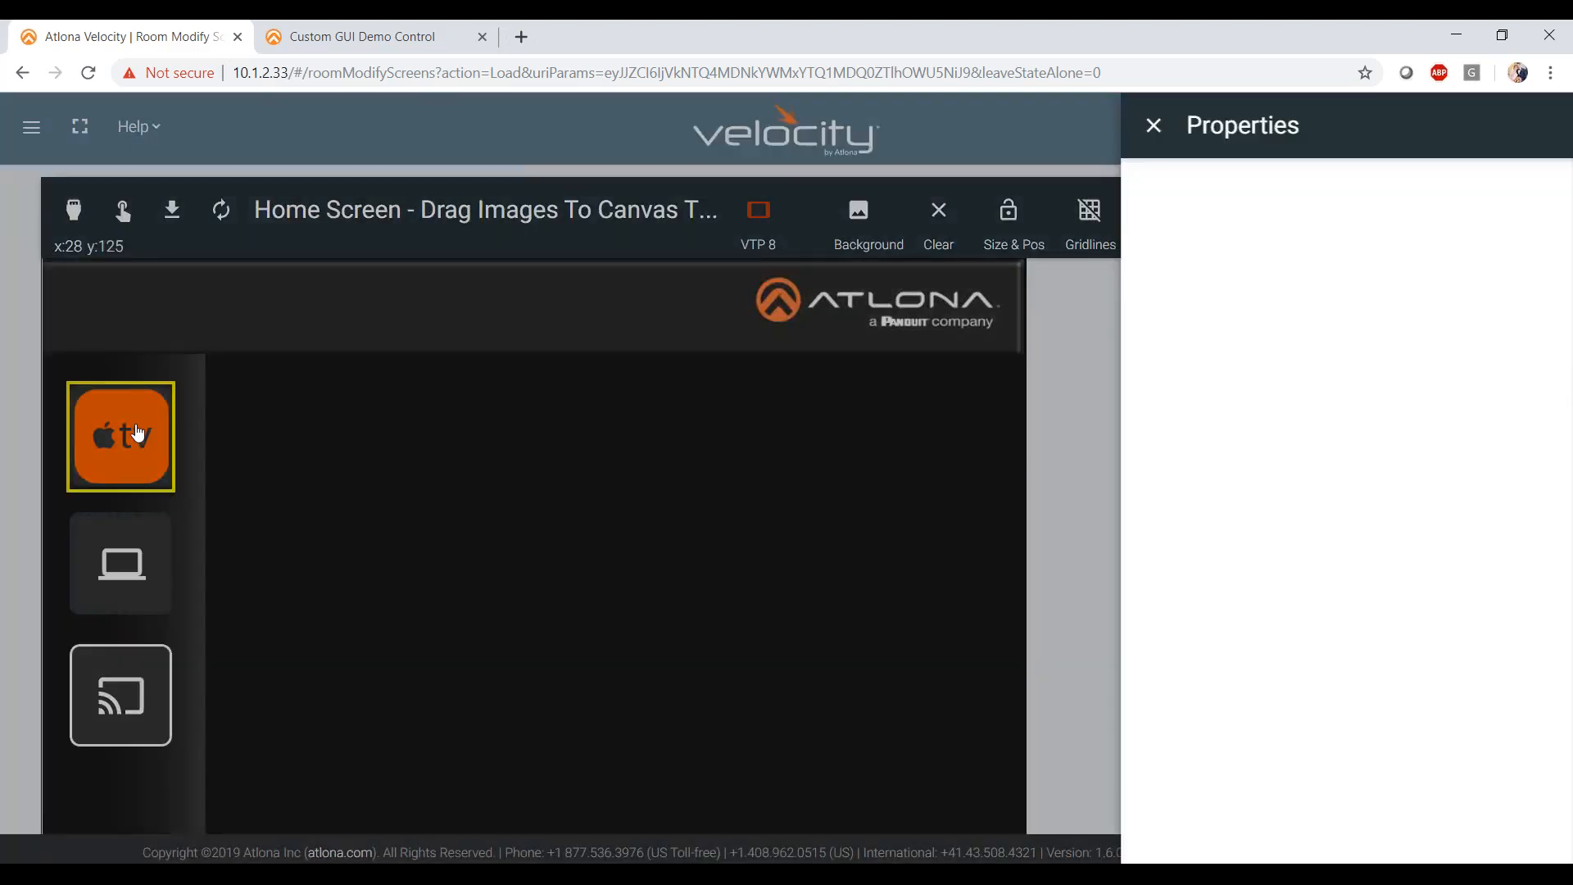
pyautogui.scroll(-7, 762, 568)
pyautogui.scroll(-5, 760, 565)
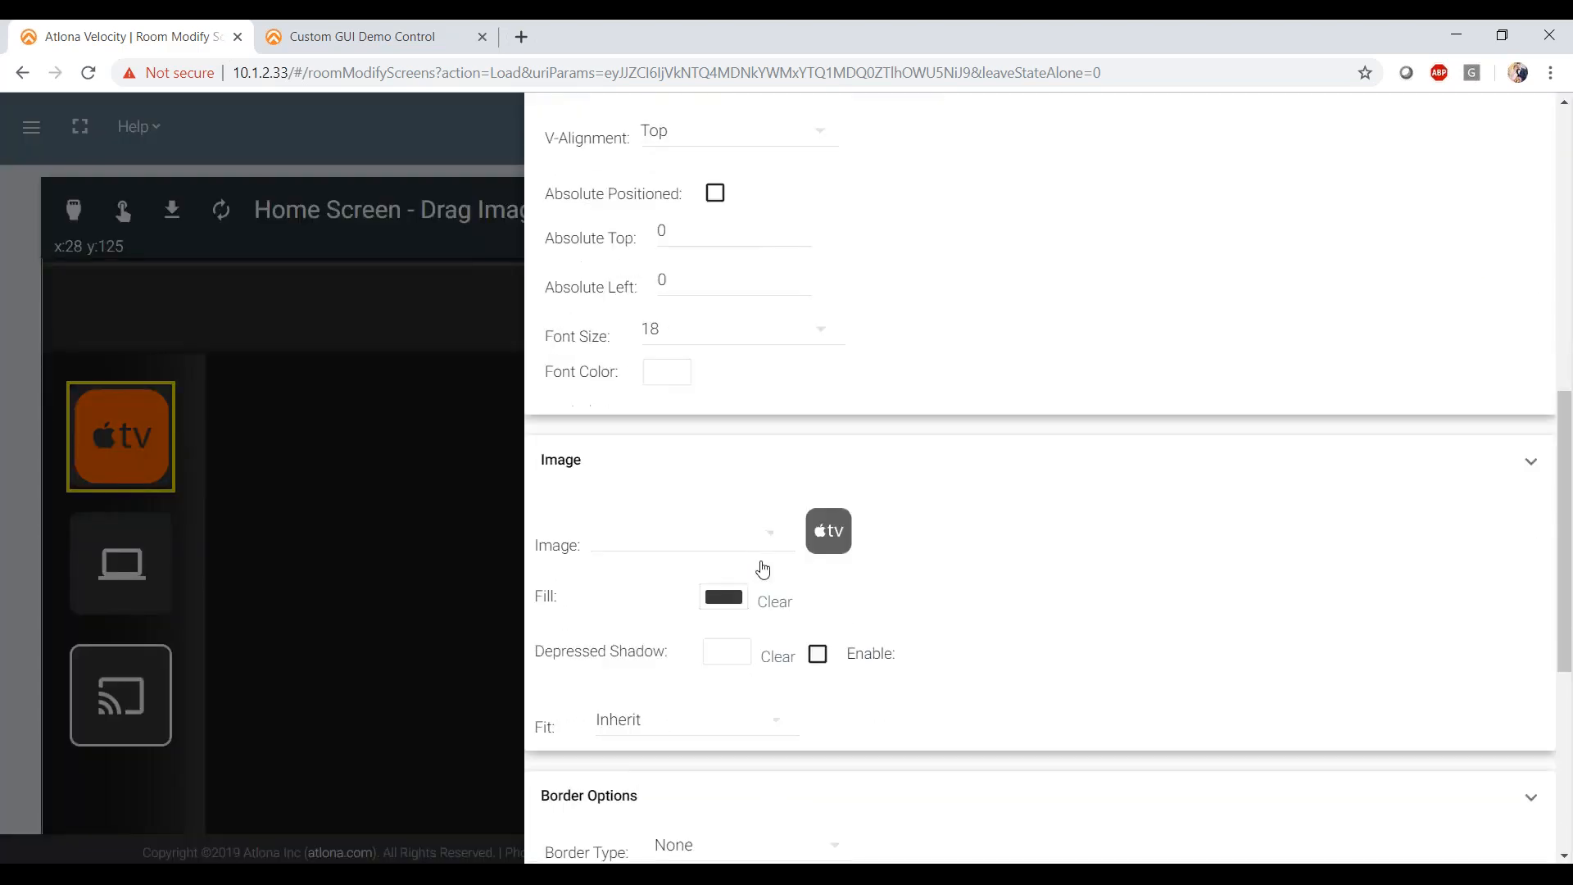
pyautogui.scroll(8, 754, 562)
pyautogui.click(411, 592)
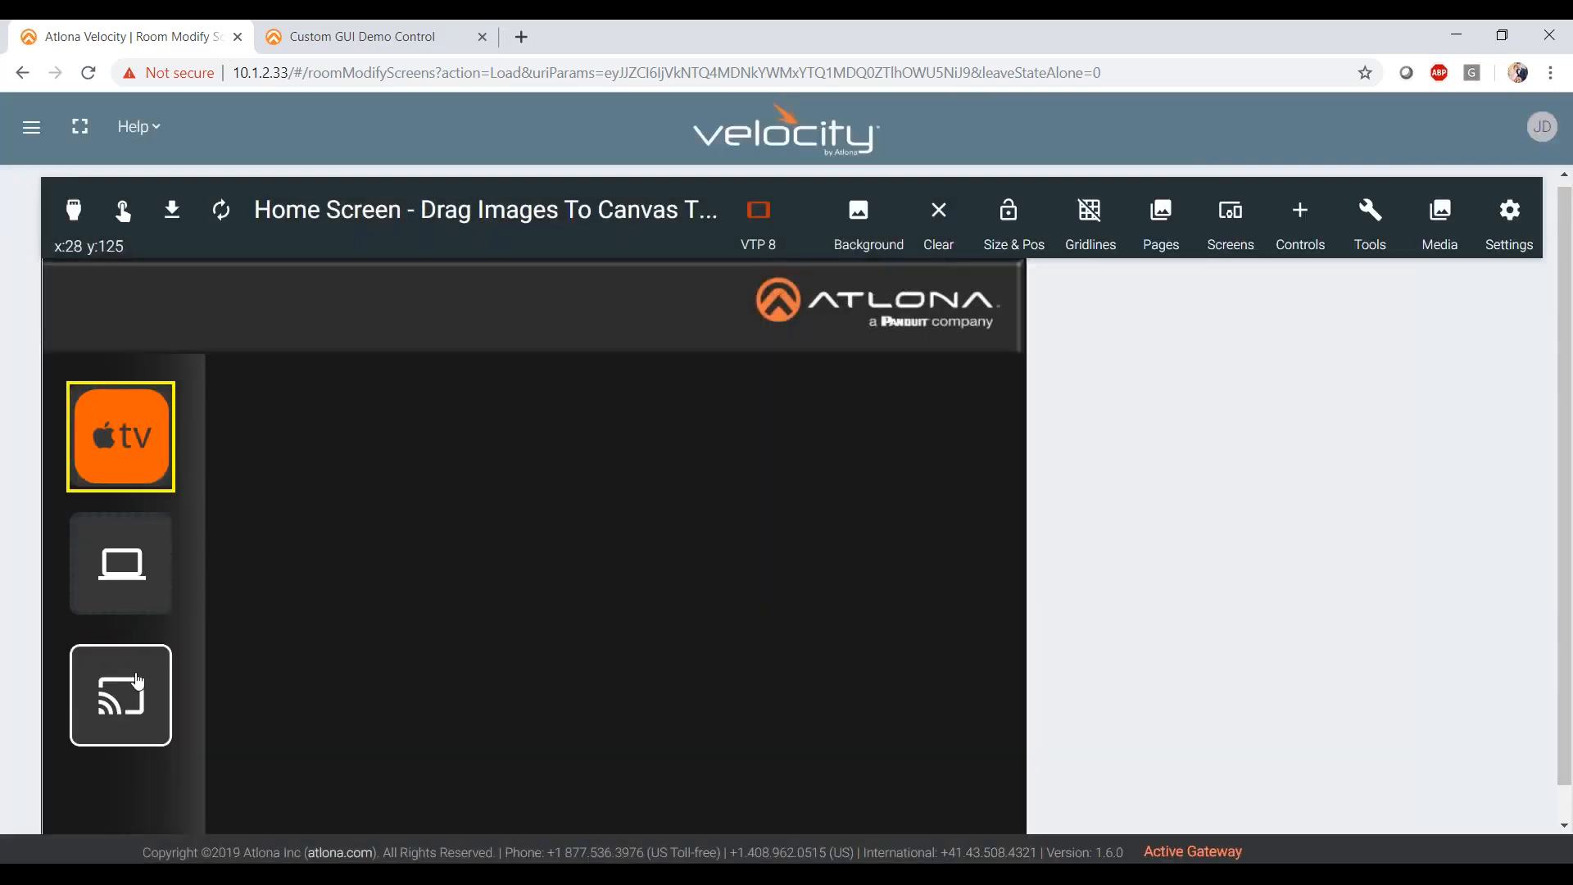
# - Set the font color of the cast button's BYOD condition to hex FF5F00
pyautogui.click(137, 682)
pyautogui.scroll(-1, 877, 621)
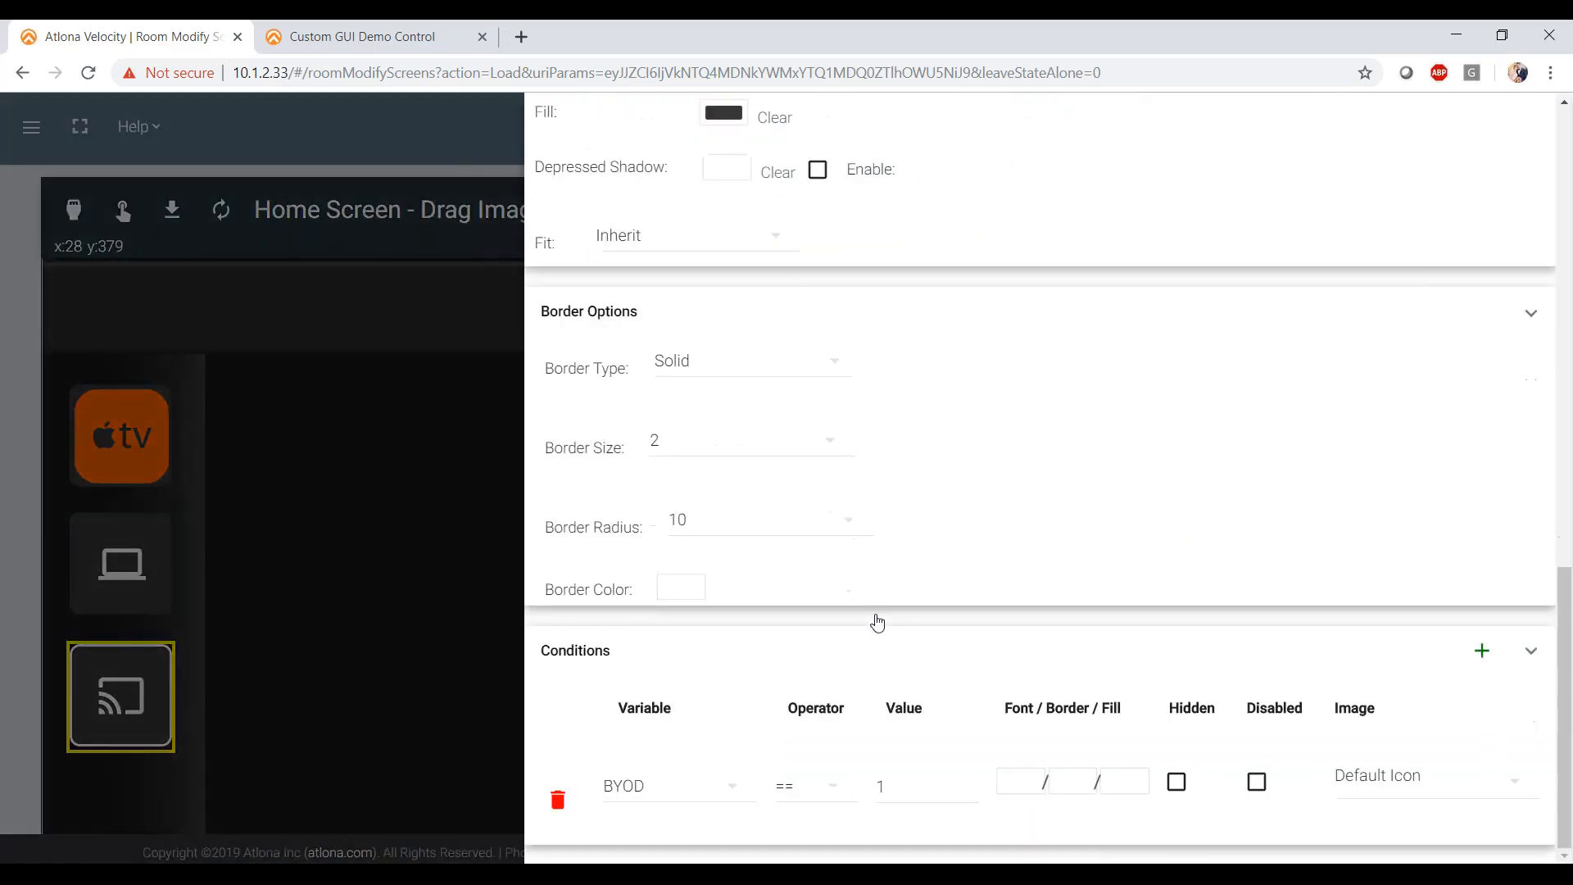
pyautogui.click(1015, 785)
pyautogui.scroll(-3, 1017, 791)
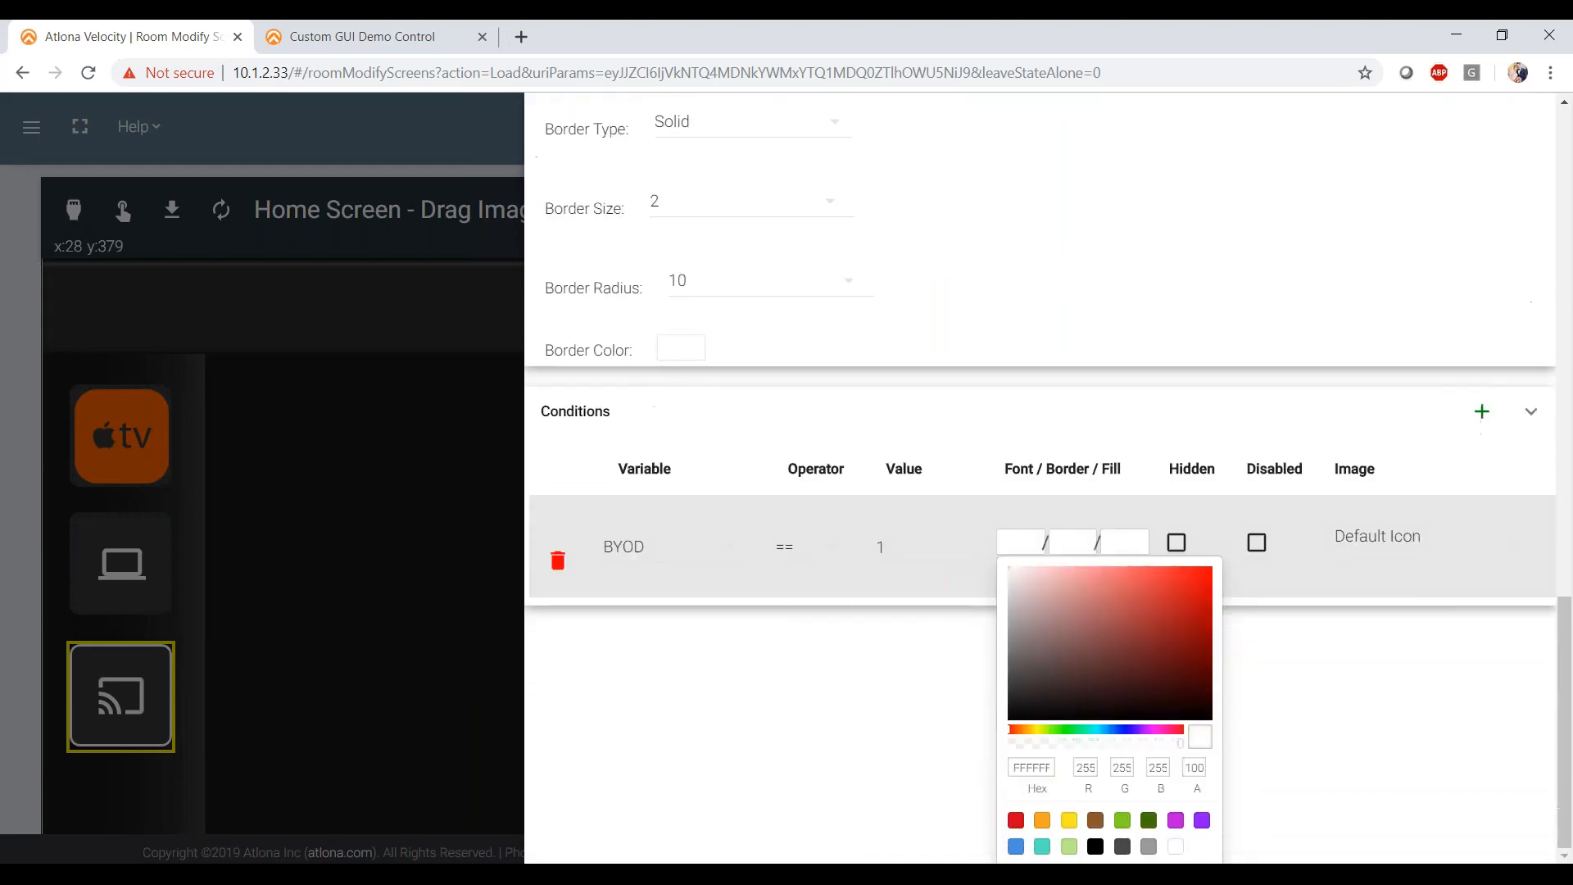
pyautogui.click(1027, 775)
pyautogui.doubleClick(1027, 775)
pyautogui.write('FF5F00')
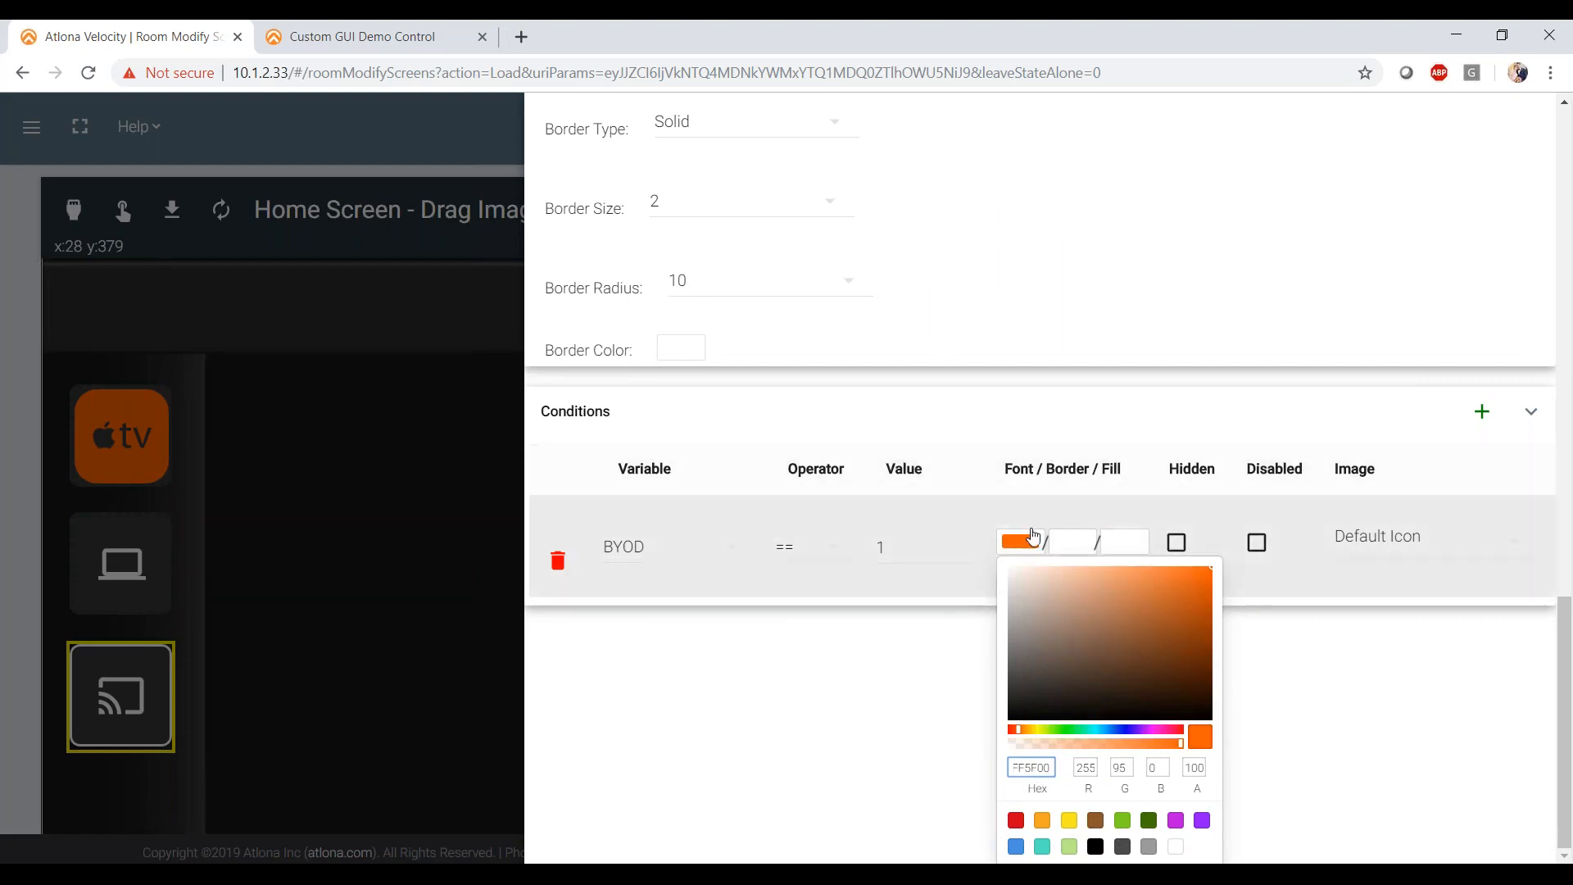
pyautogui.click(1027, 547)
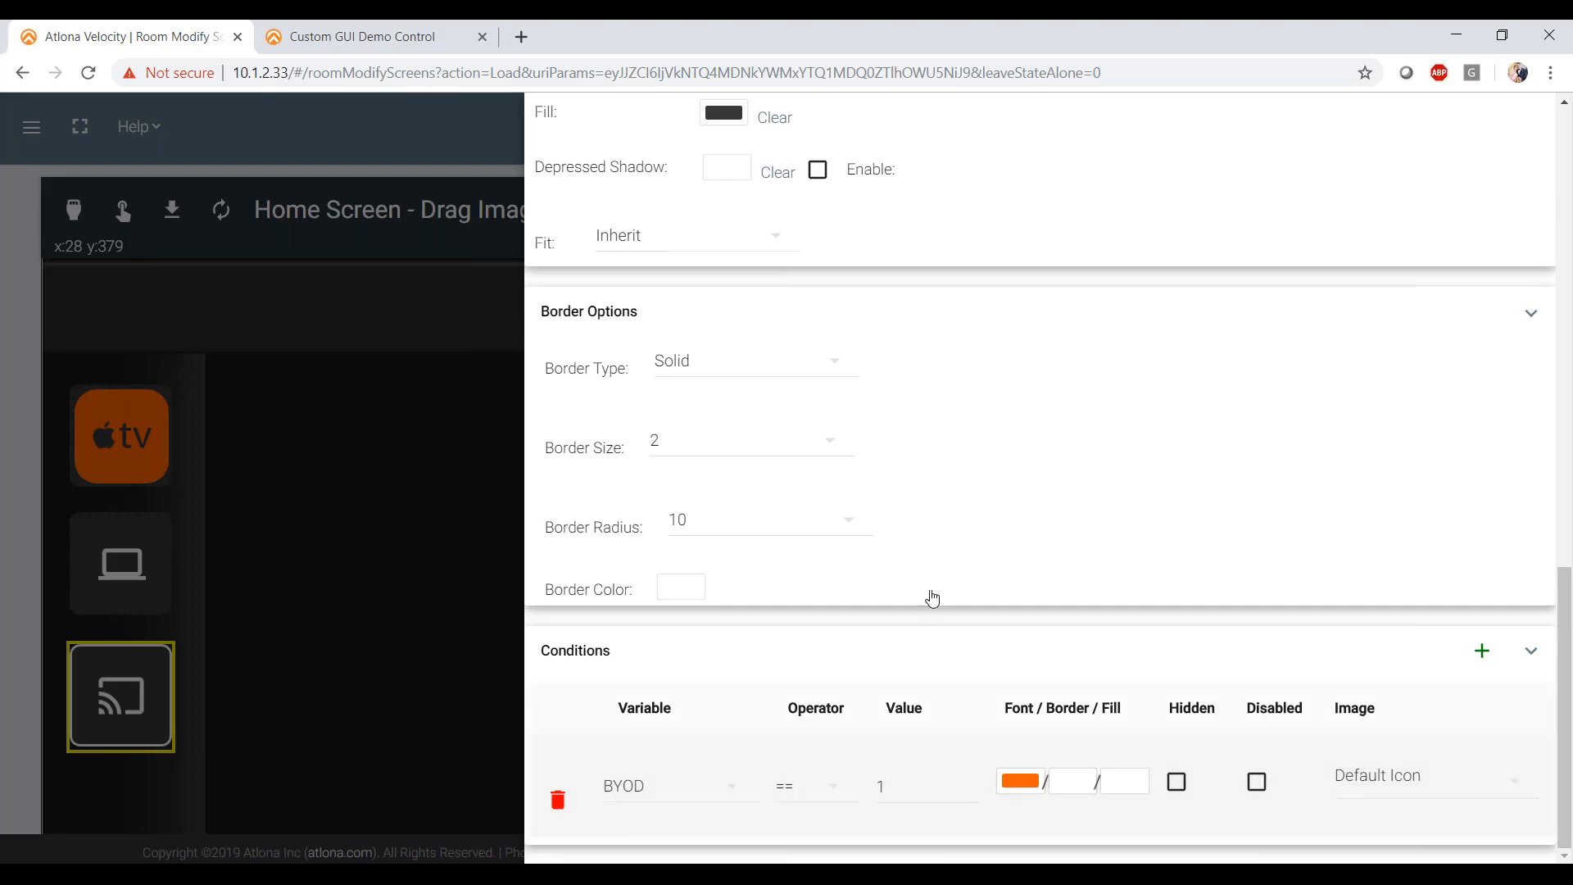
# - Set the cast button's border type to None and close its properties
pyautogui.scroll(4, 991, 477)
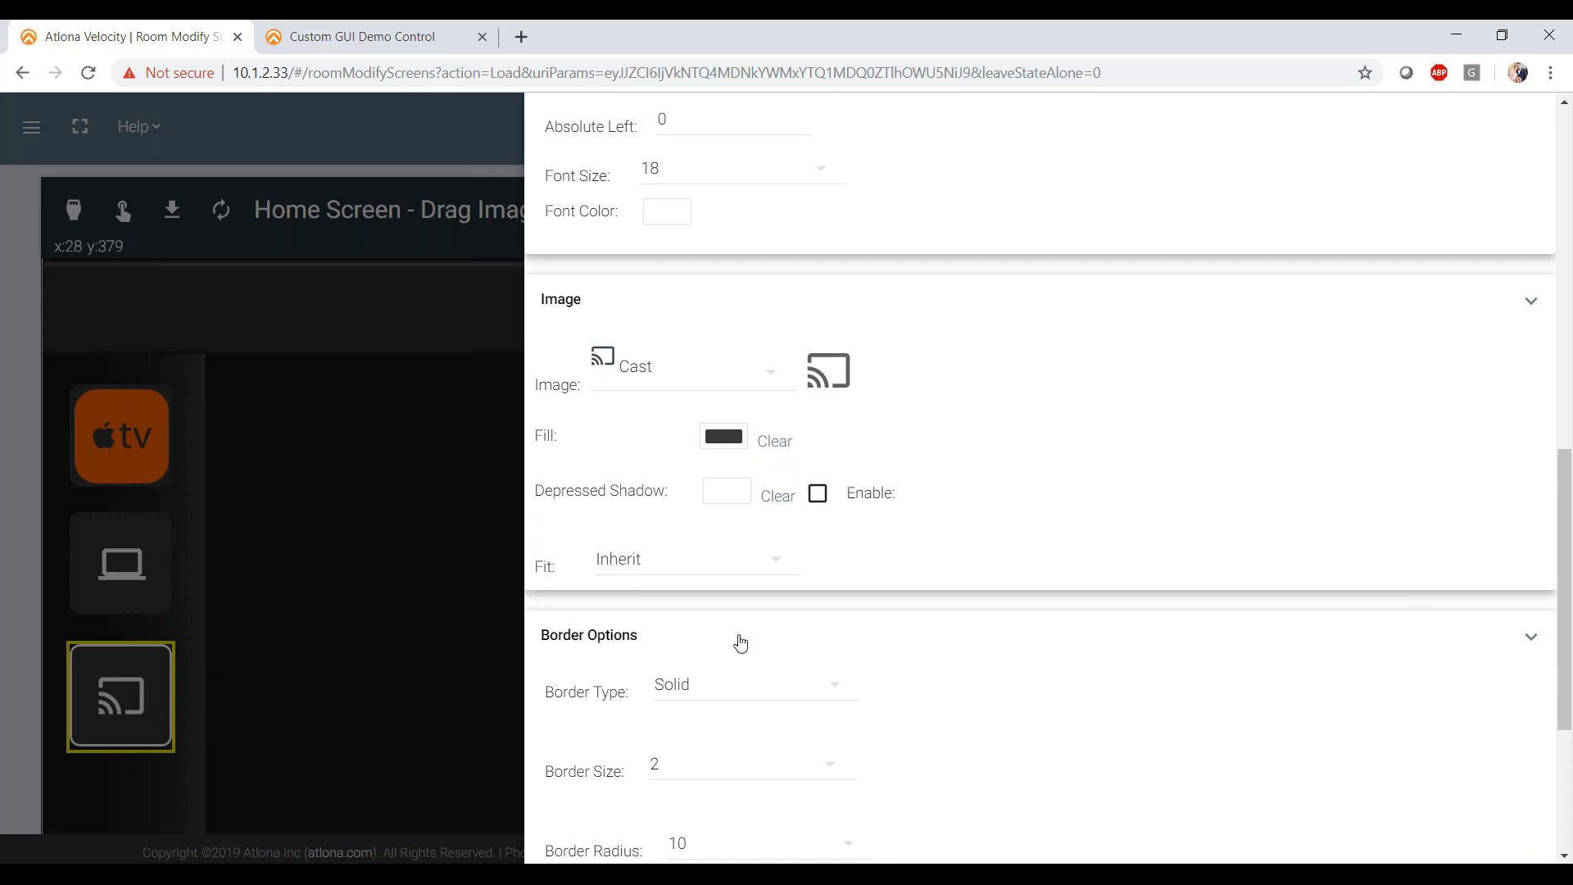
pyautogui.scroll(-1, 835, 663)
pyautogui.click(807, 652)
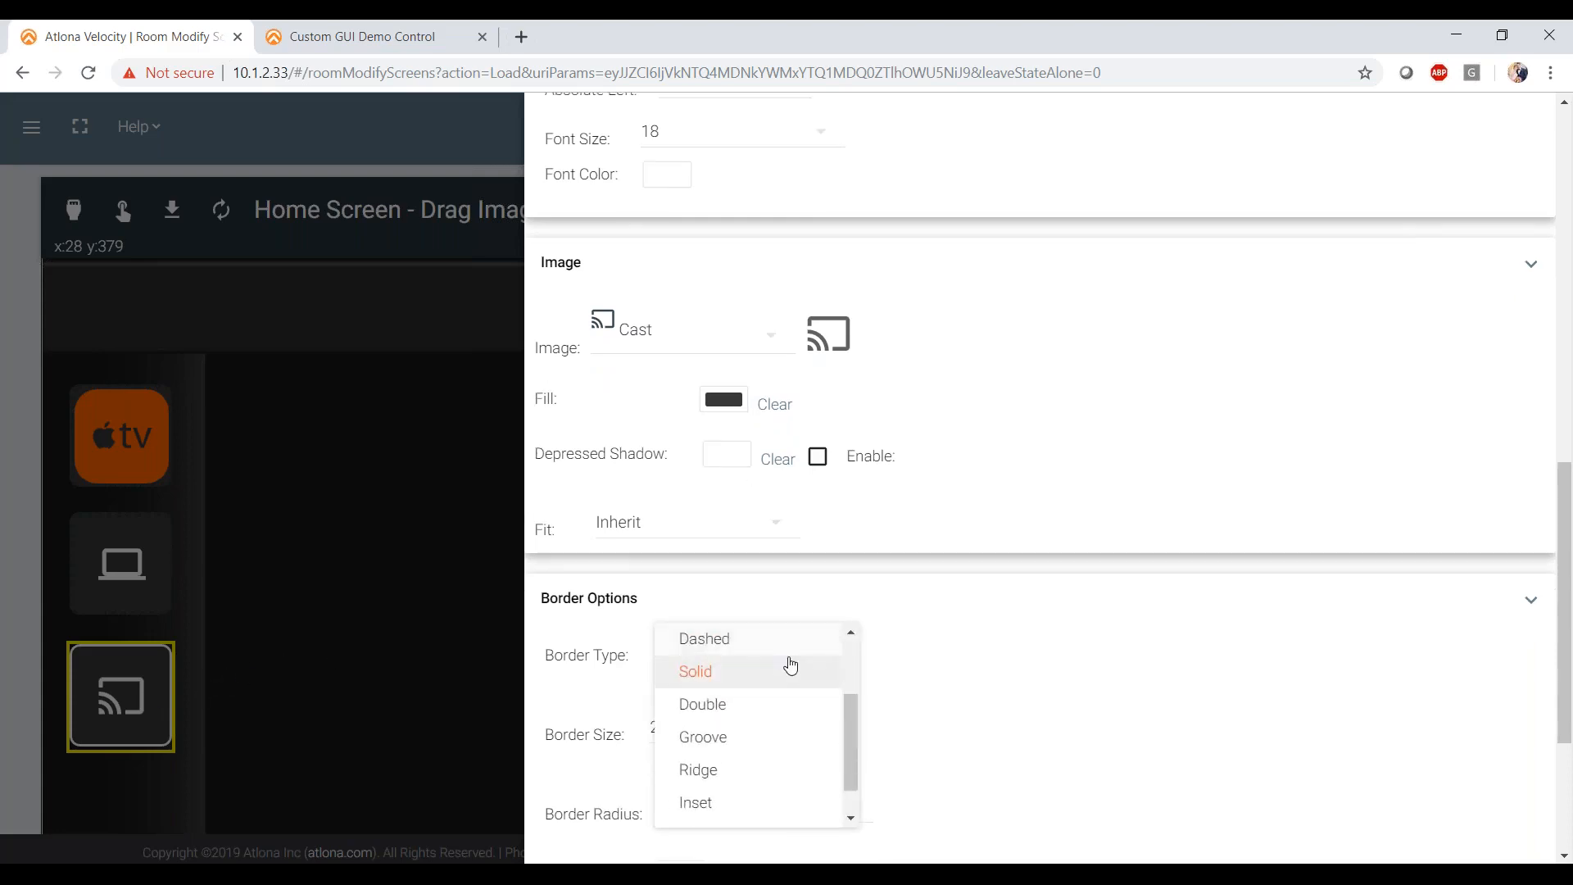
pyautogui.scroll(2, 790, 661)
pyautogui.click(745, 655)
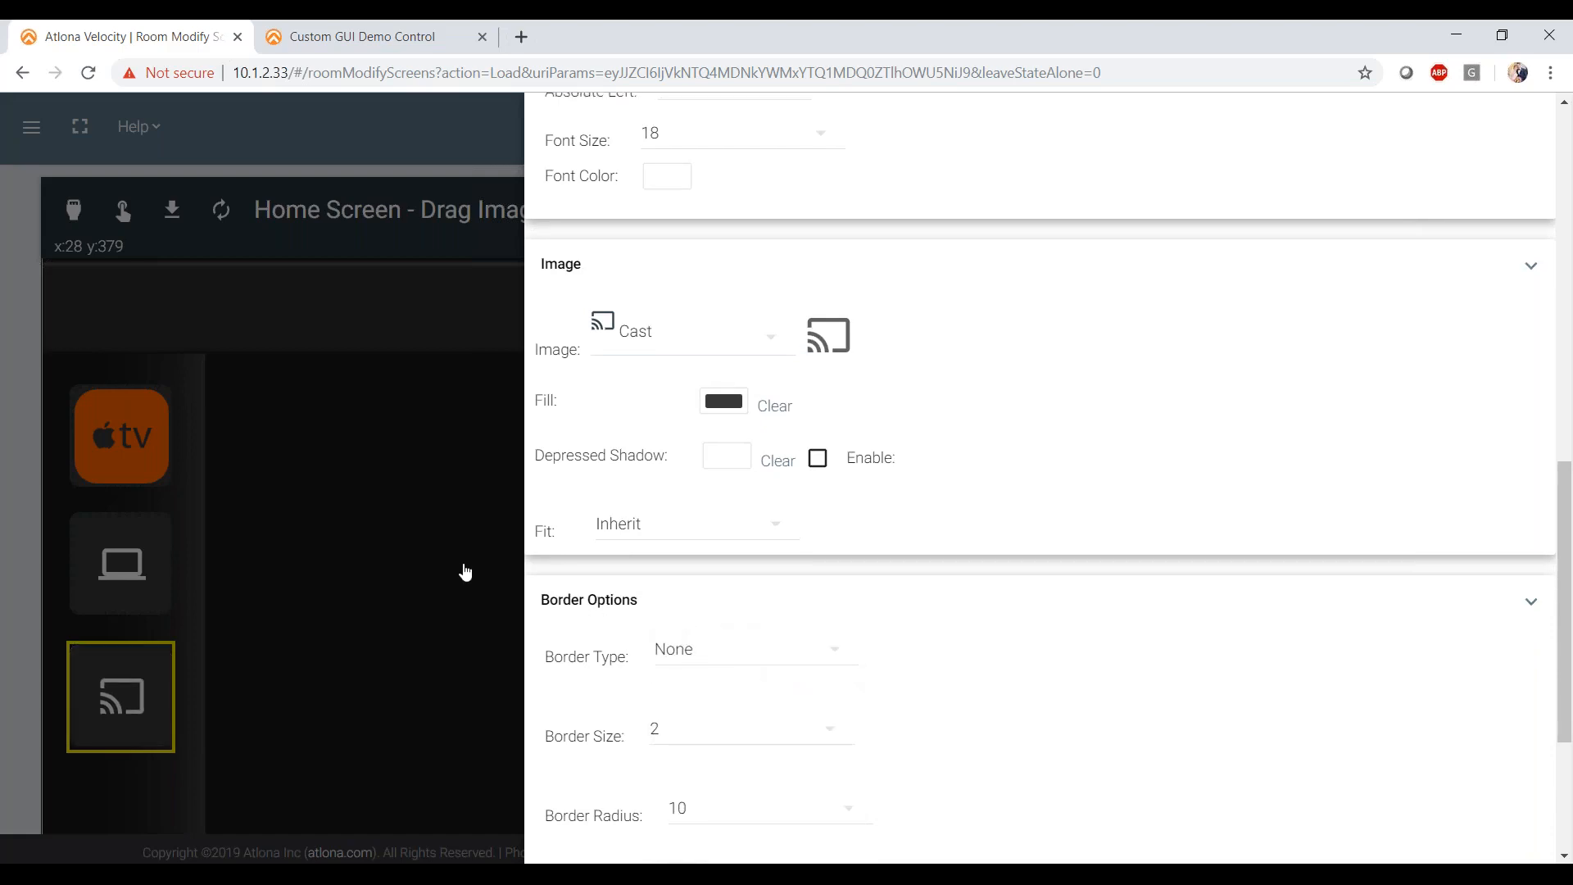
pyautogui.scroll(8, 960, 486)
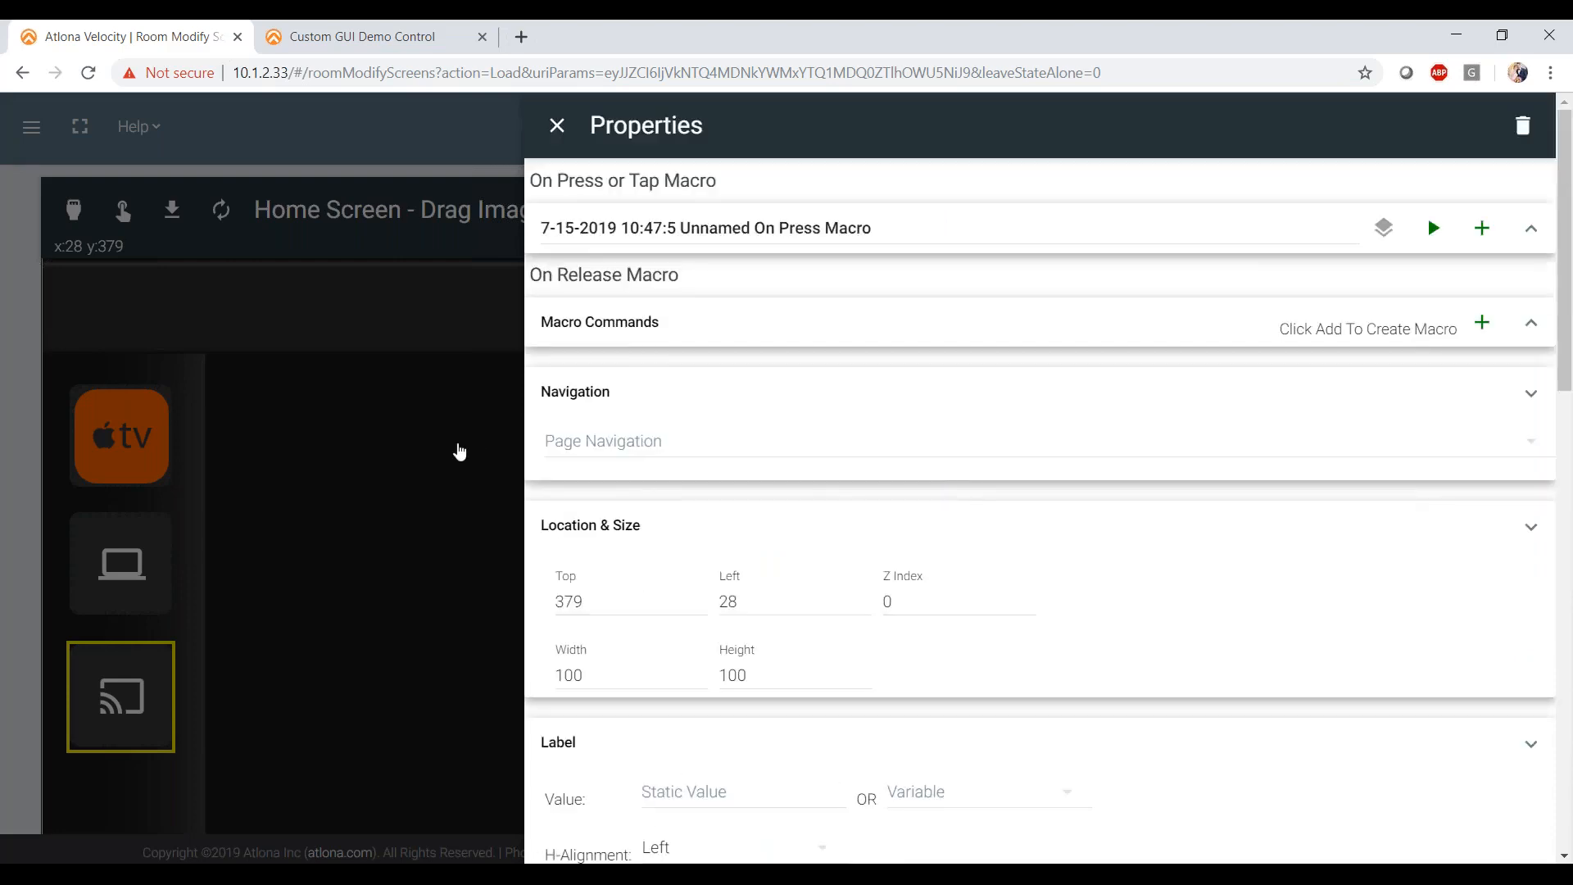
pyautogui.click(319, 468)
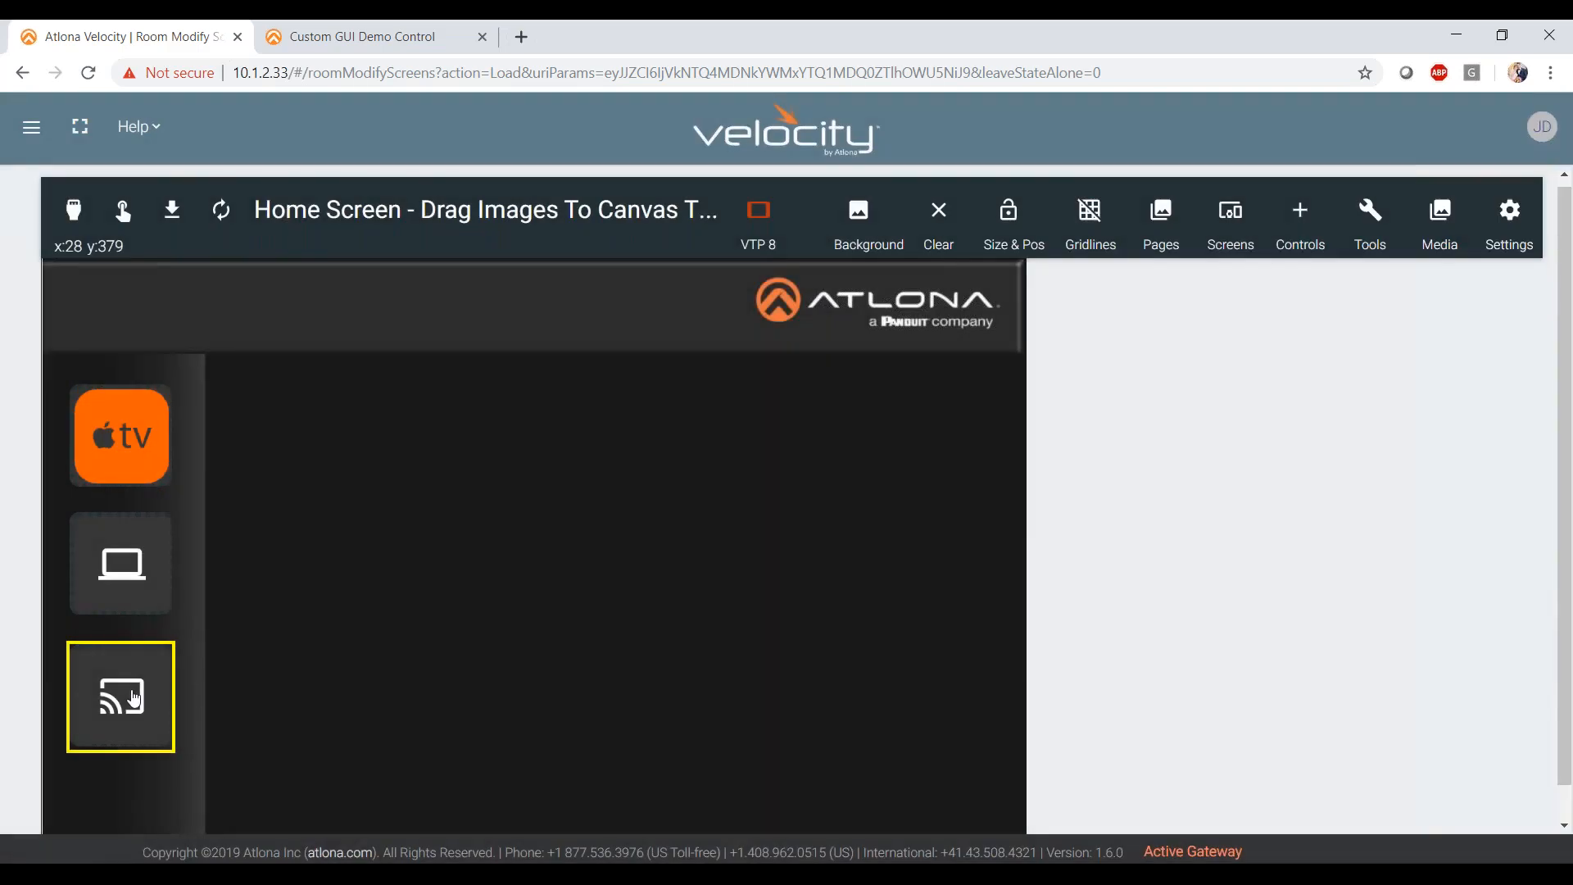
# - Examine the Apple TV button's press macro and which macro its THEN branch runs, leaving it as is
pyautogui.click(123, 444)
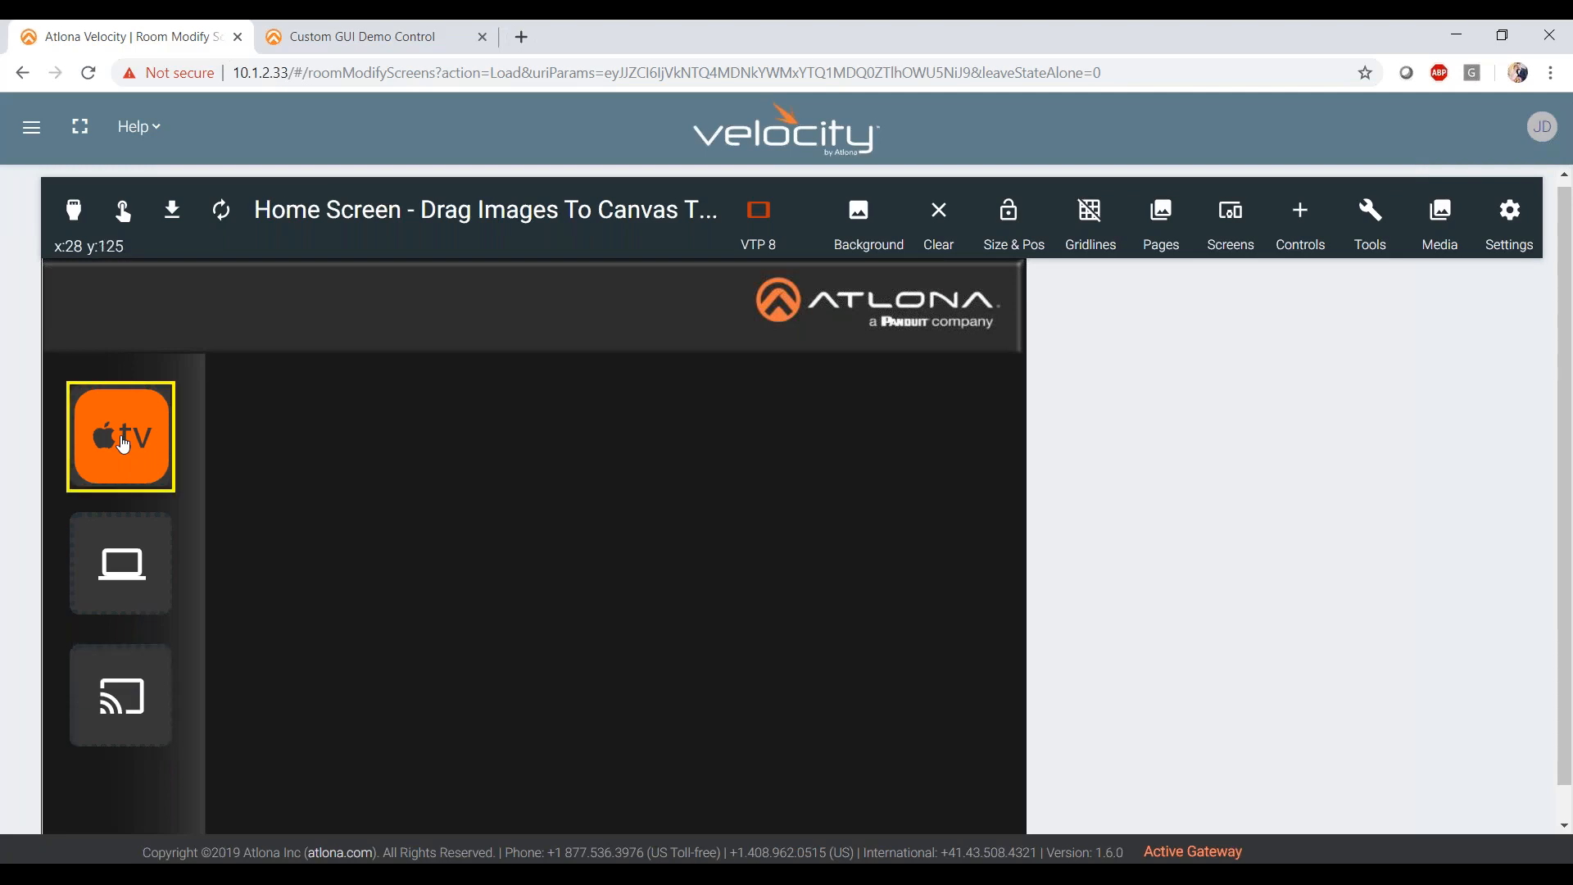
pyautogui.doubleClick(122, 444)
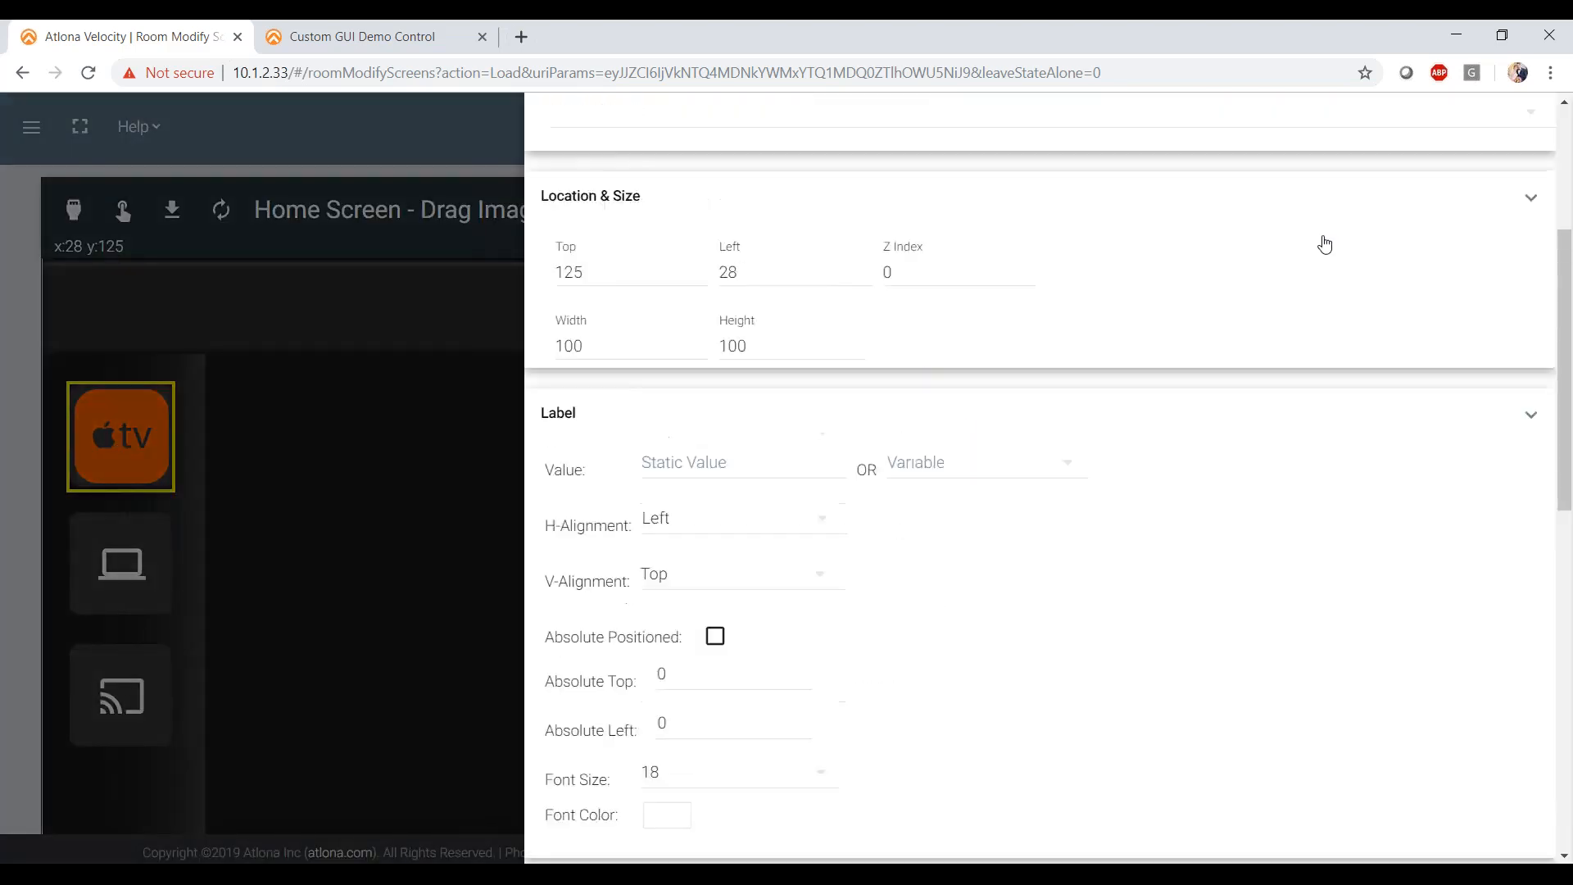
pyautogui.click(1527, 232)
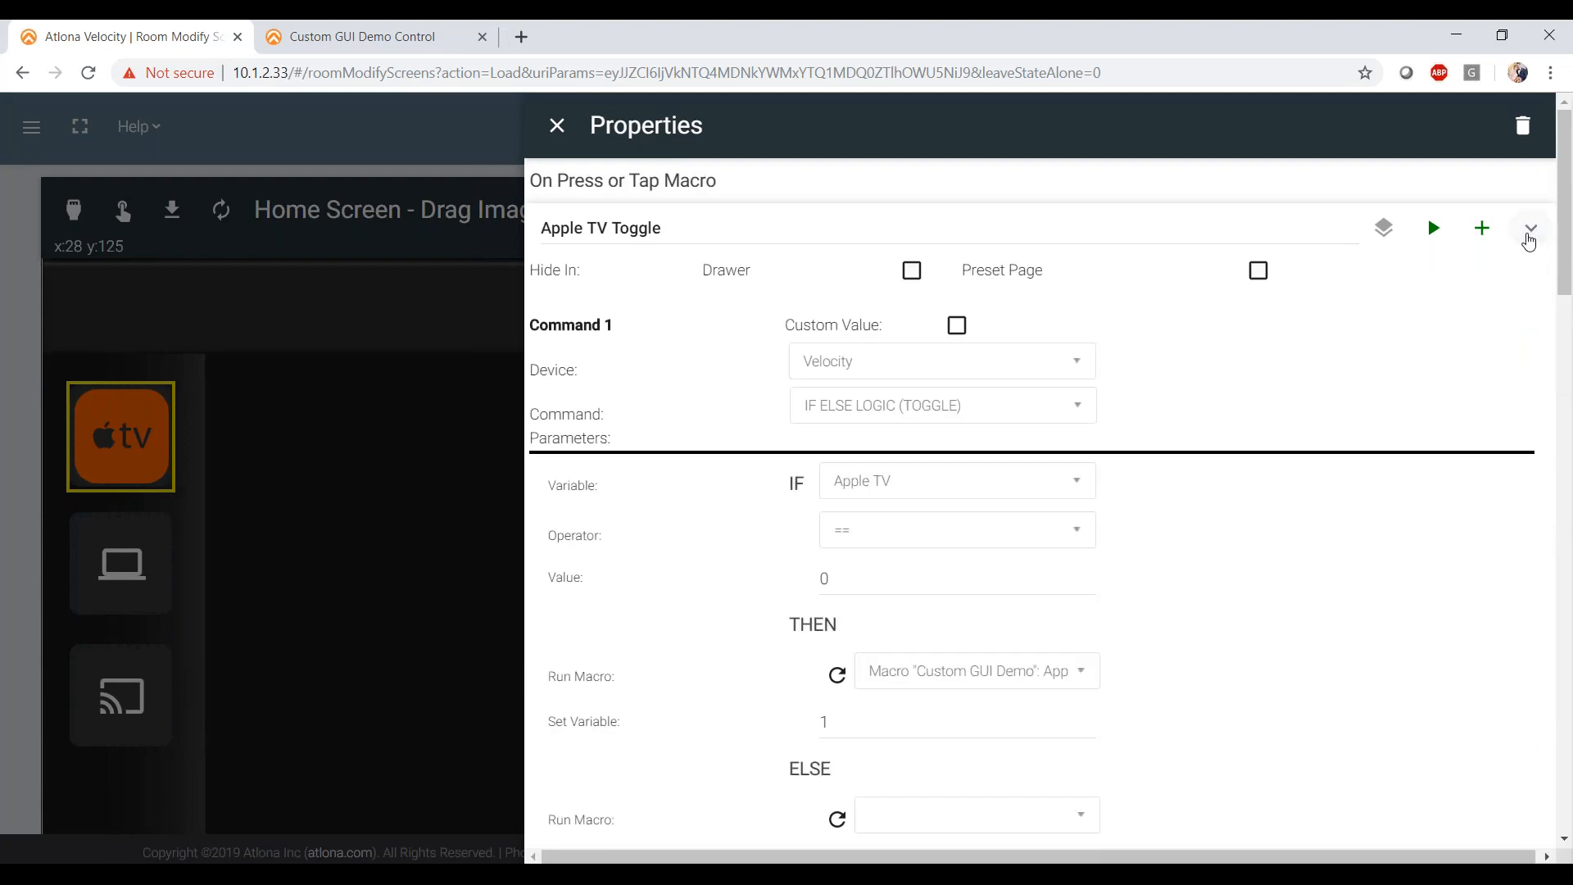
pyautogui.scroll(-2, 1308, 407)
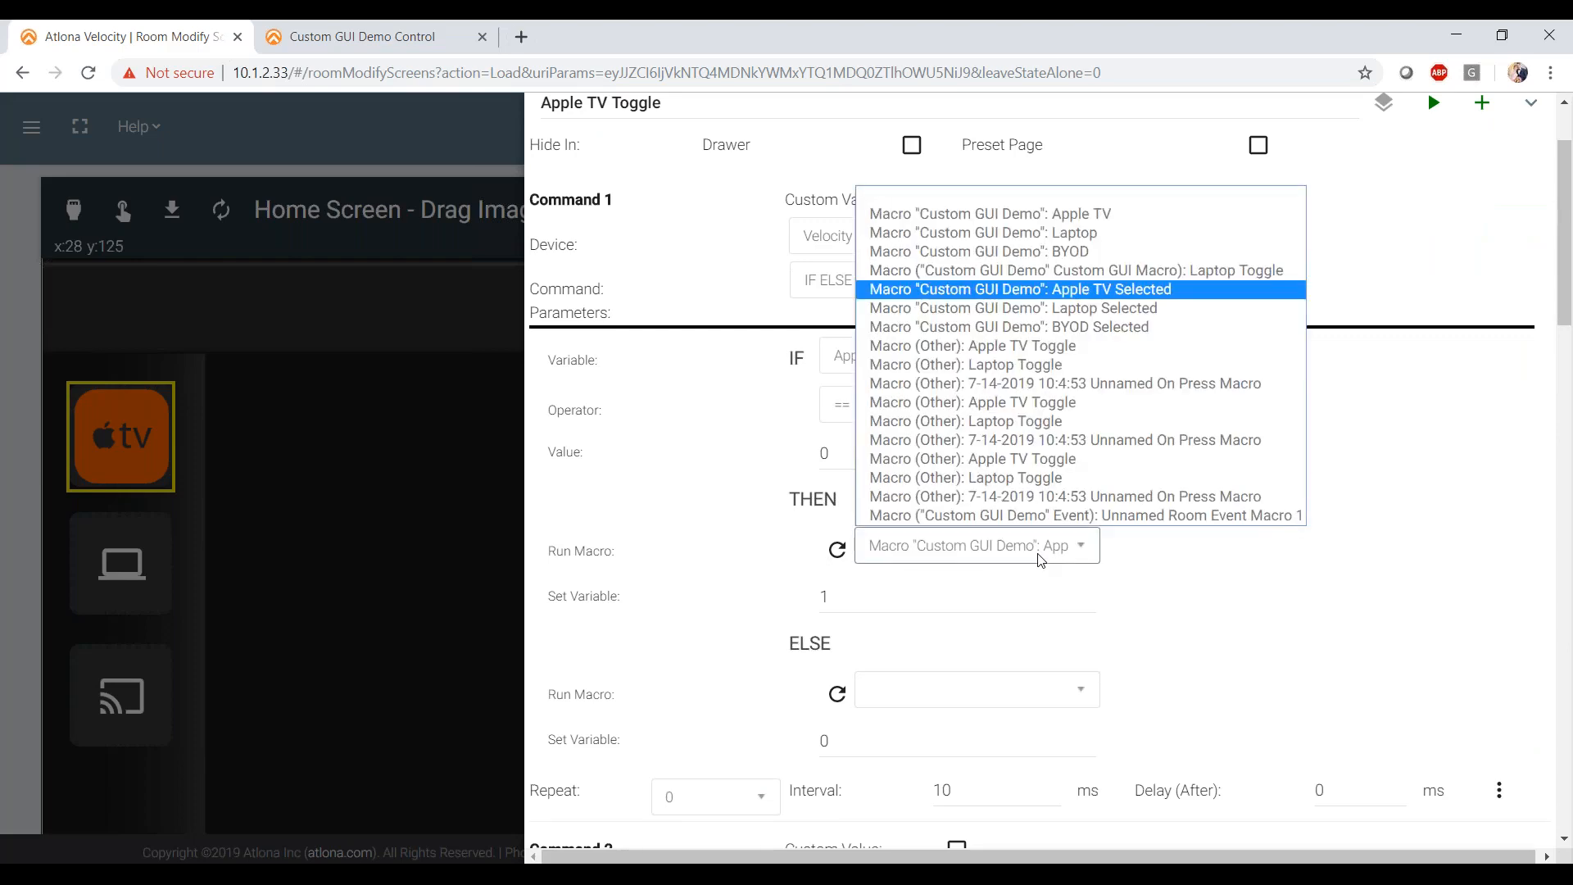
pyautogui.click(1150, 572)
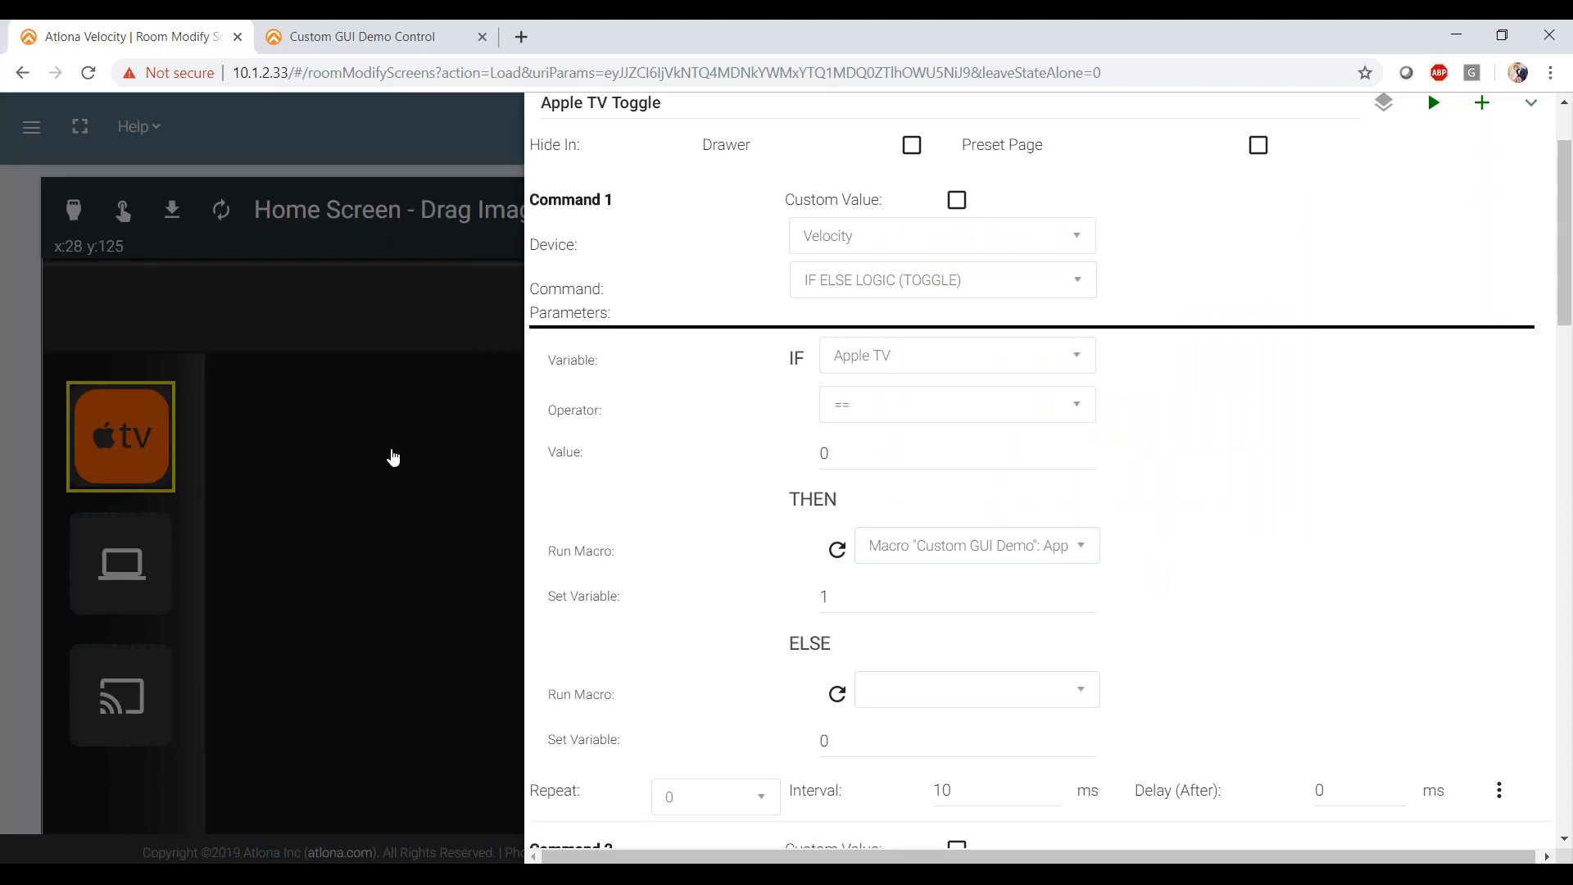
pyautogui.click(393, 457)
# - Open the room's macros from the room control options and review the commands of the Apple TV Selected macro
pyautogui.click(73, 210)
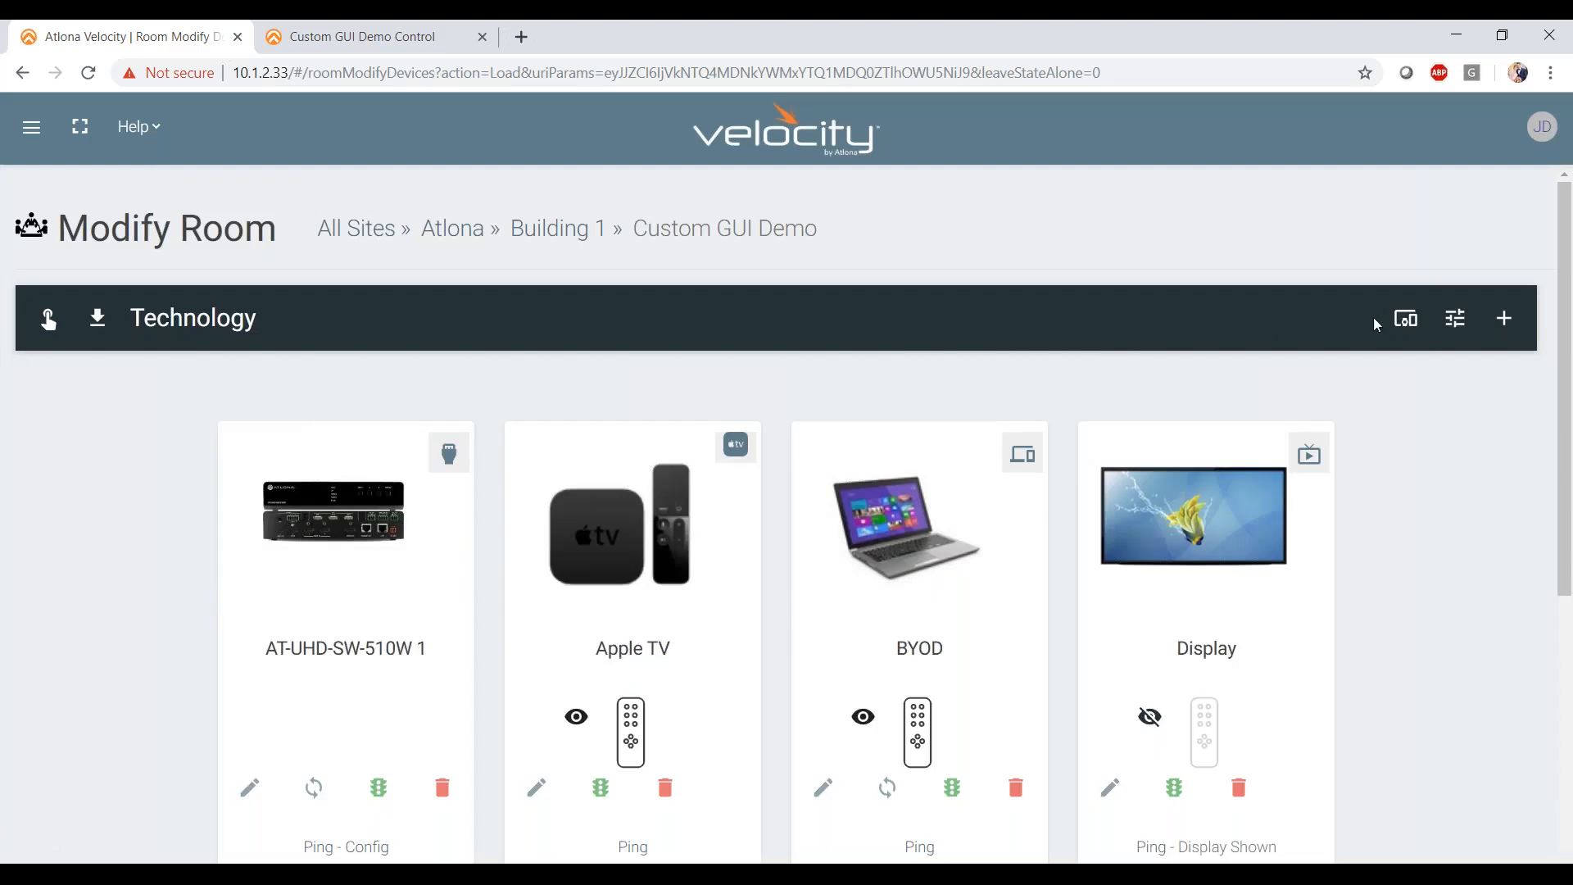
pyautogui.click(1455, 318)
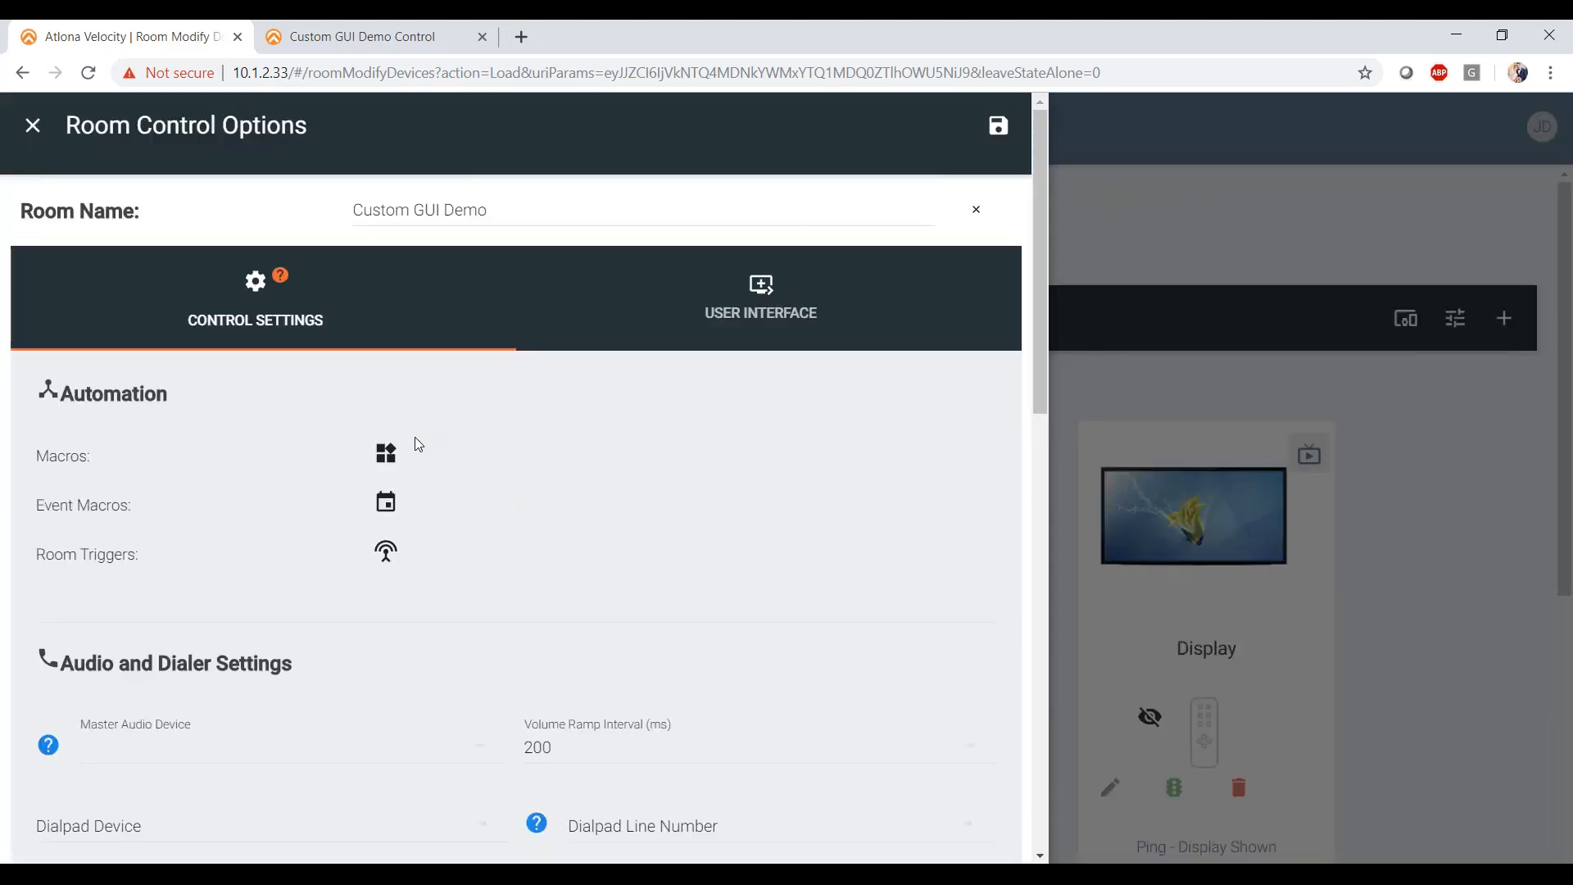
pyautogui.click(386, 454)
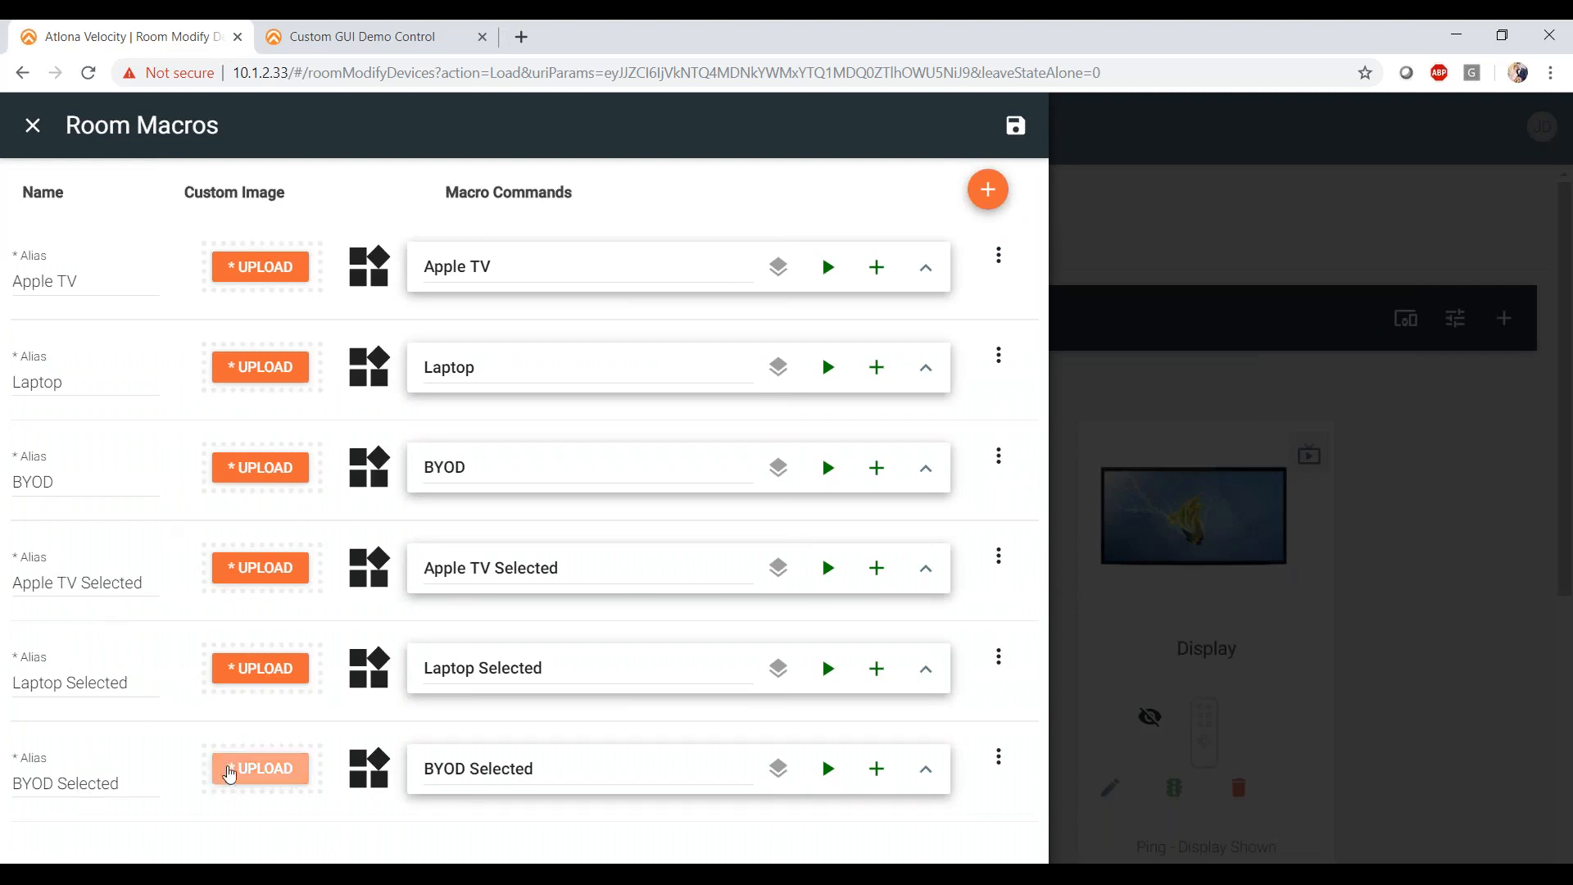
pyautogui.click(924, 573)
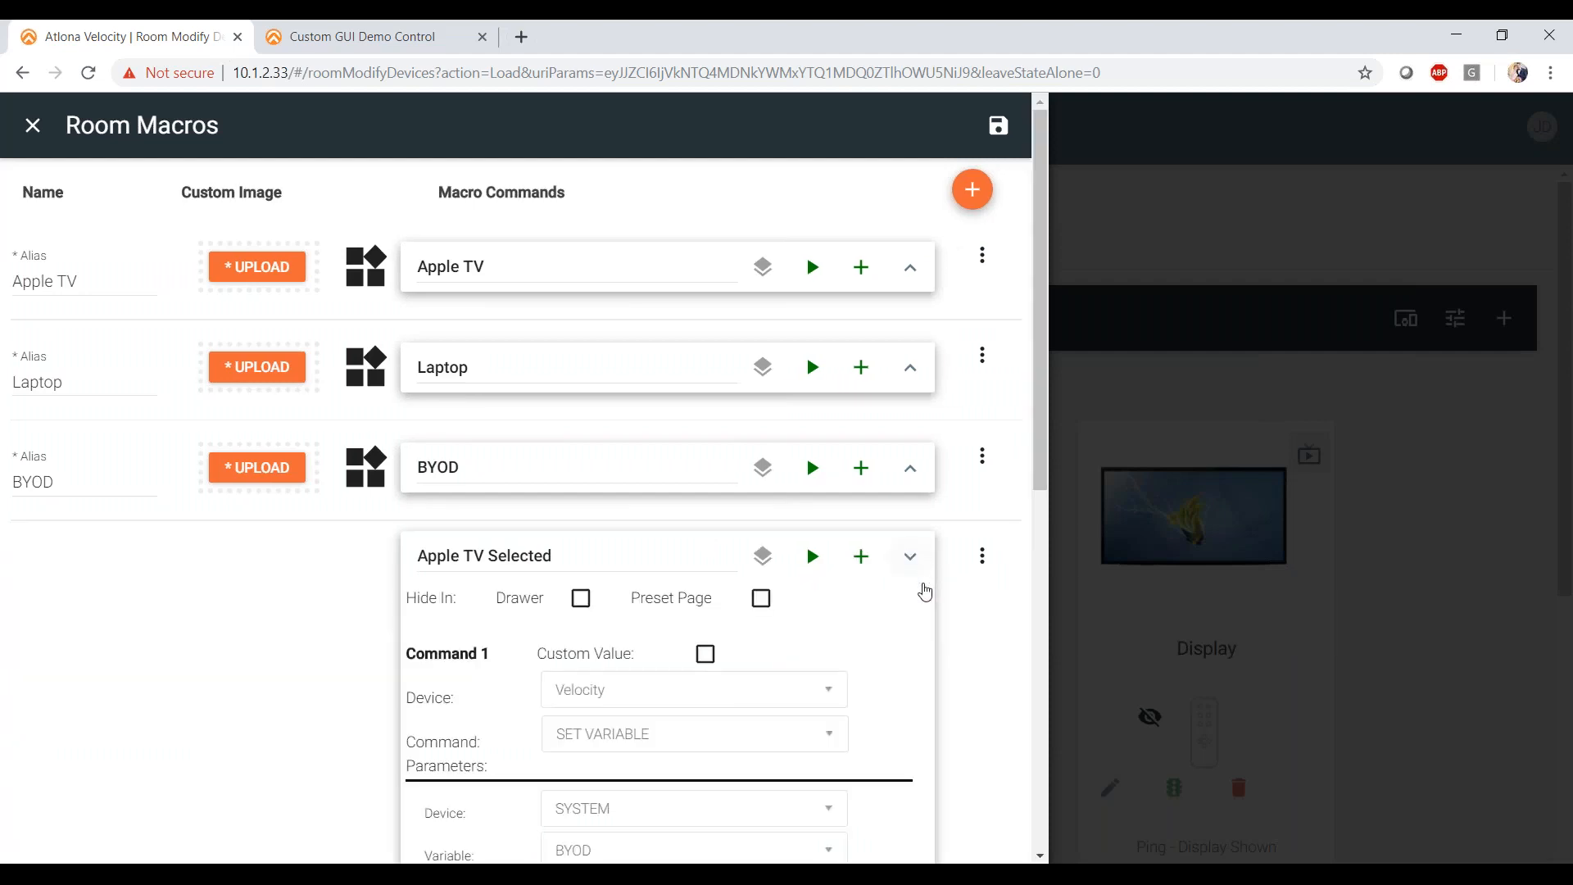
pyautogui.scroll(-4, 911, 656)
pyautogui.scroll(-1, 913, 660)
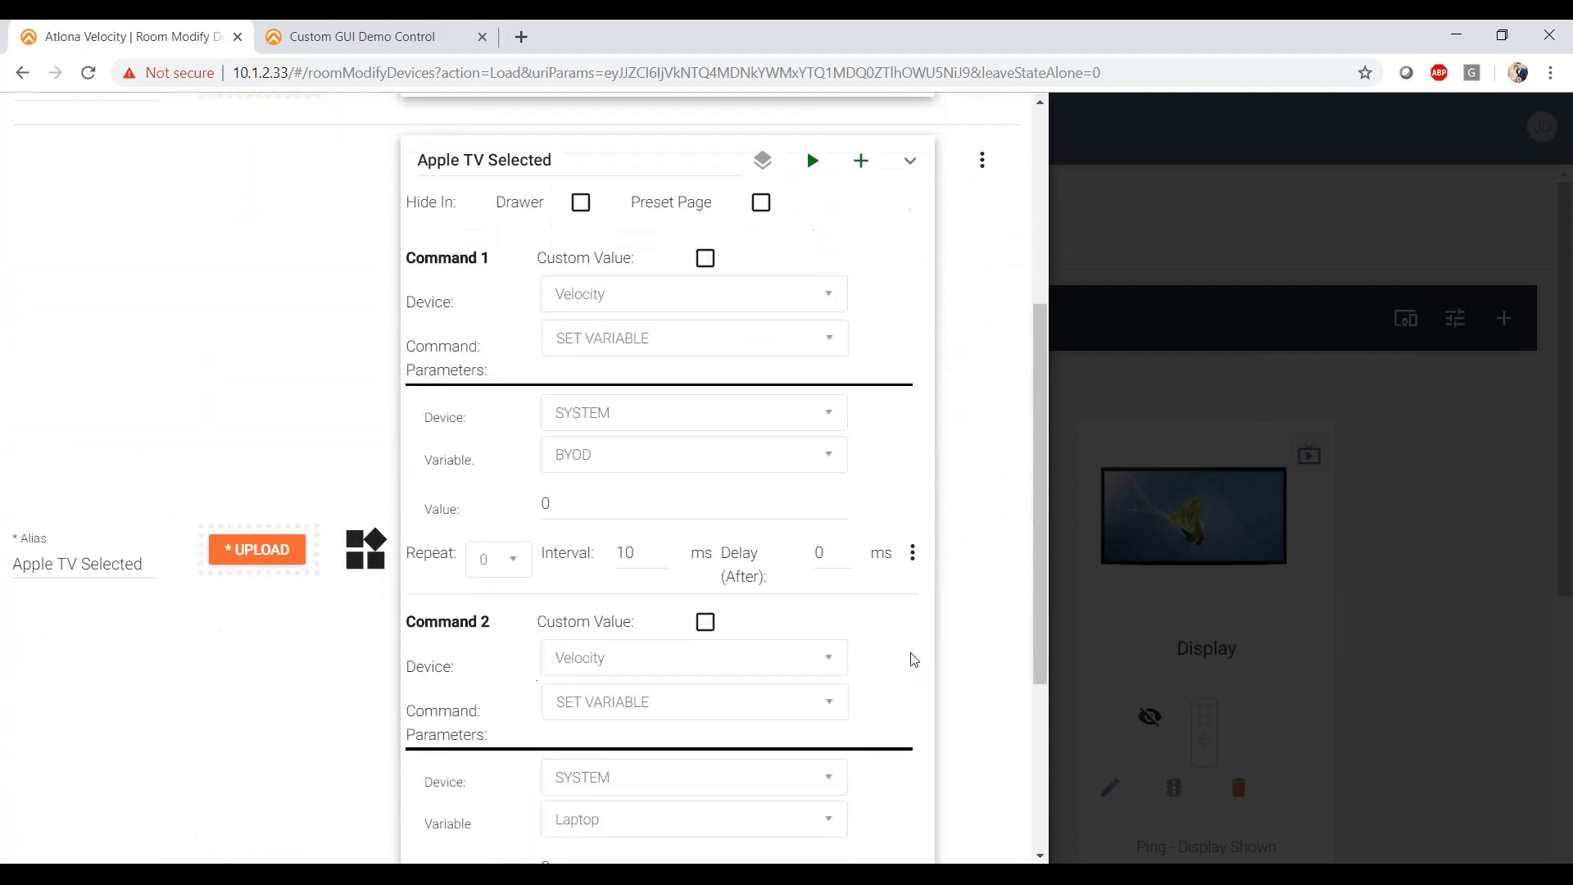
pyautogui.scroll(-1, 914, 660)
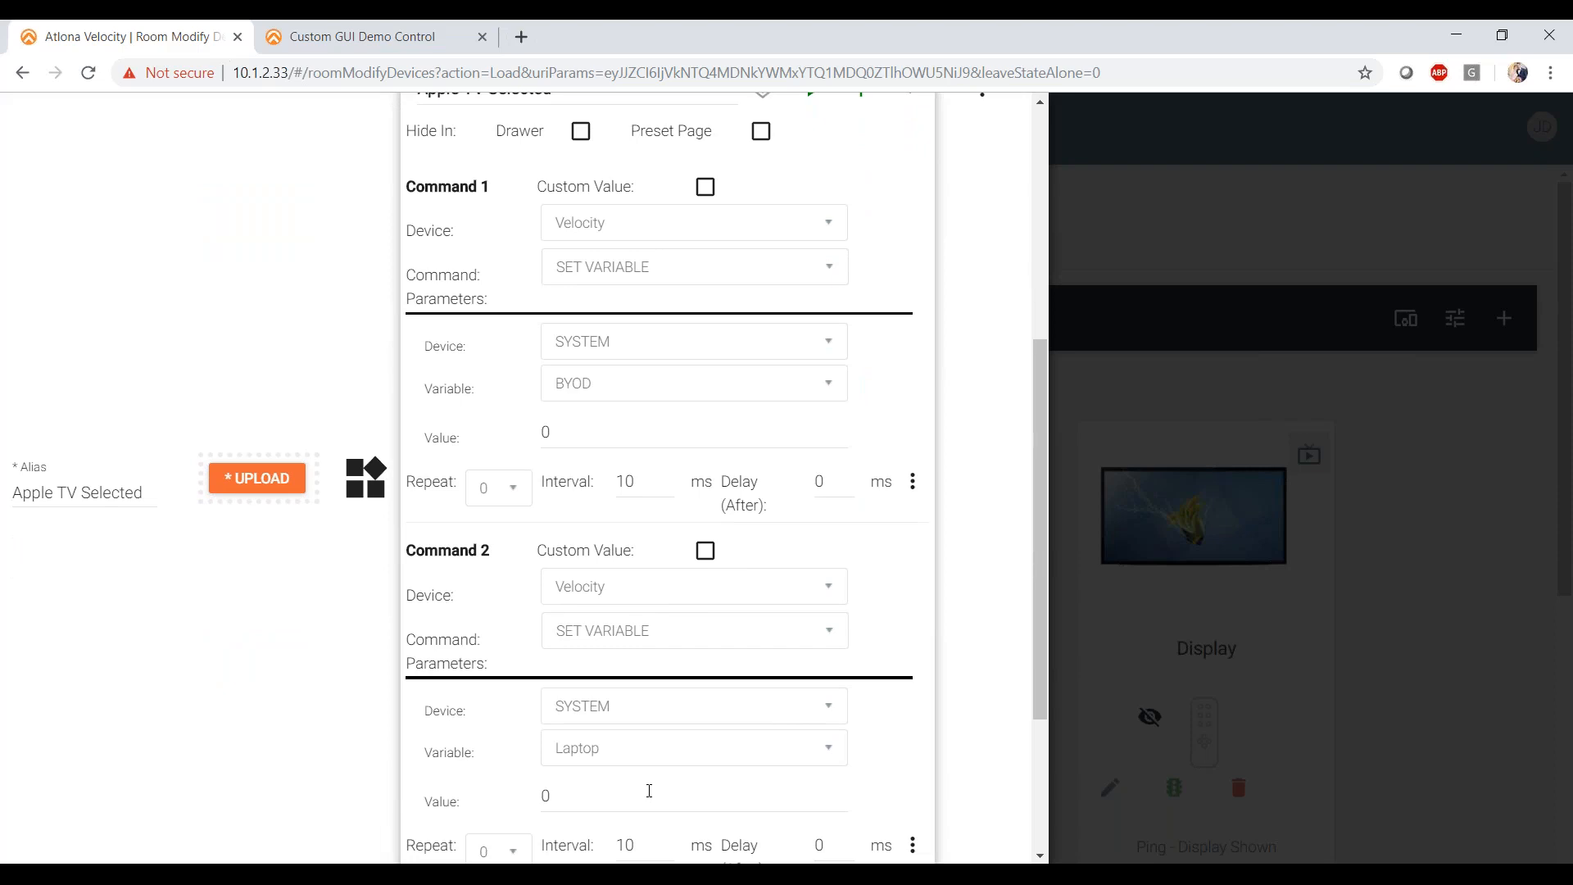
pyautogui.scroll(5, 938, 363)
pyautogui.click(909, 438)
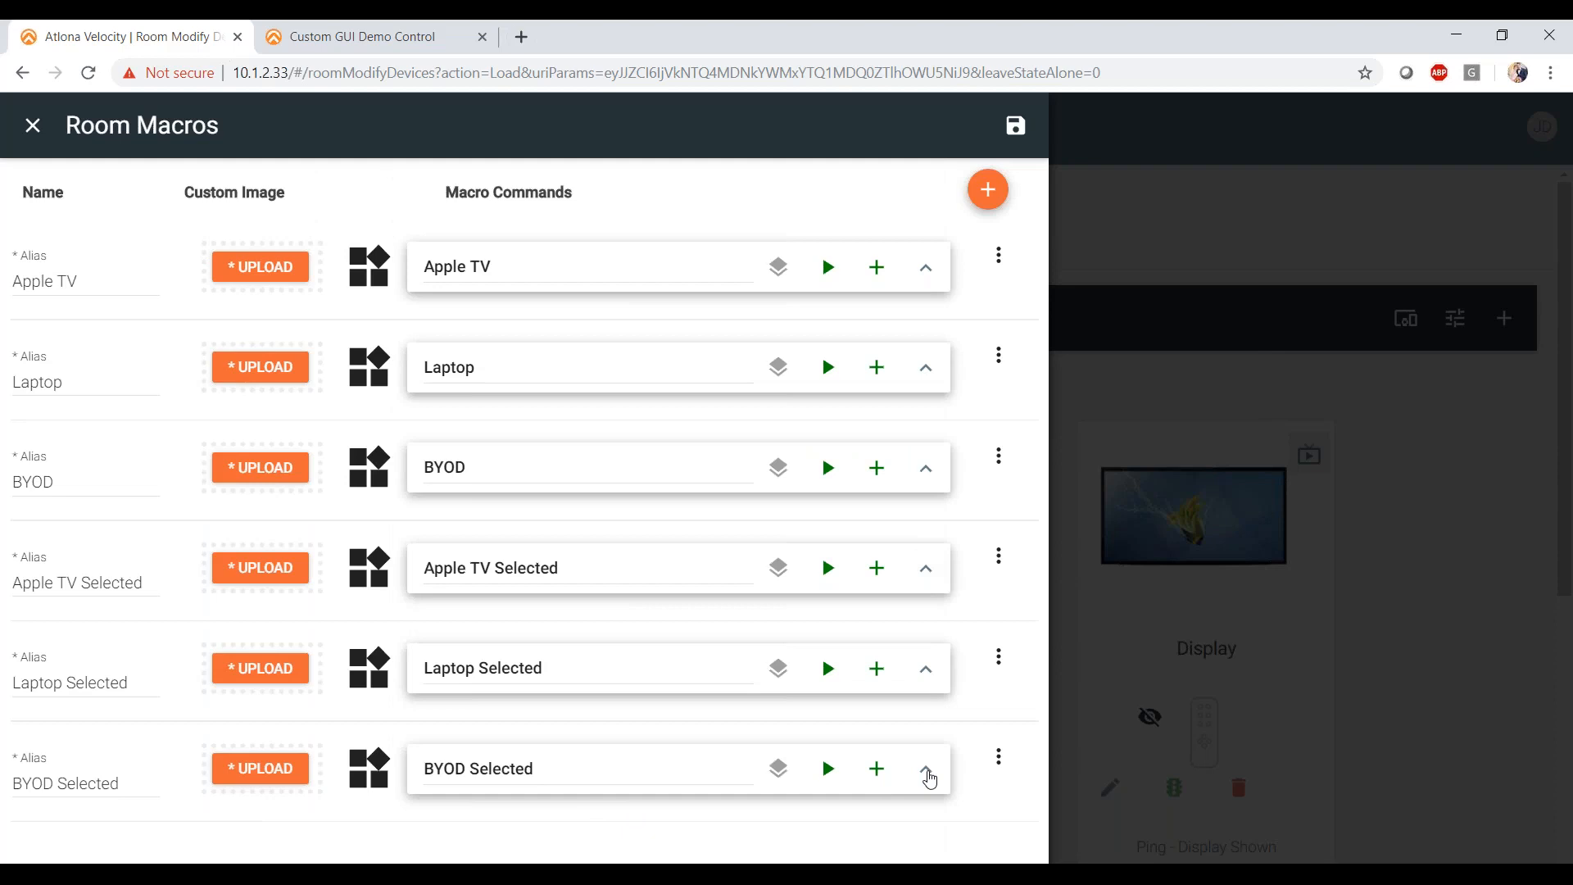
# - Review the commands of the BYOD Selected macro, and close the room macros
pyautogui.click(927, 774)
pyautogui.scroll(-8, 885, 823)
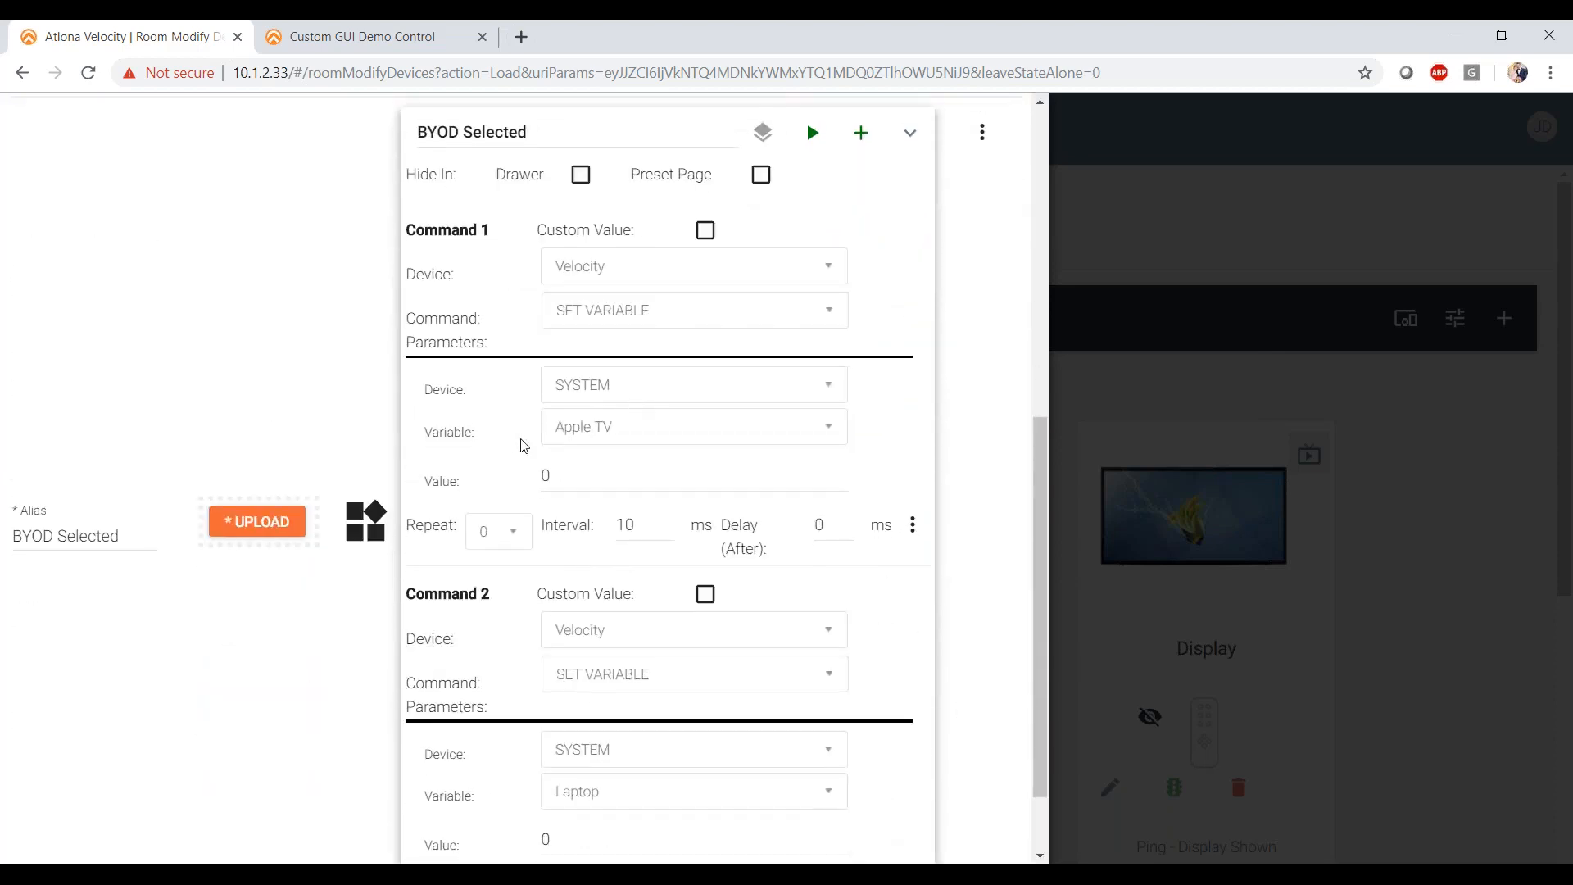
pyautogui.scroll(-2, 625, 478)
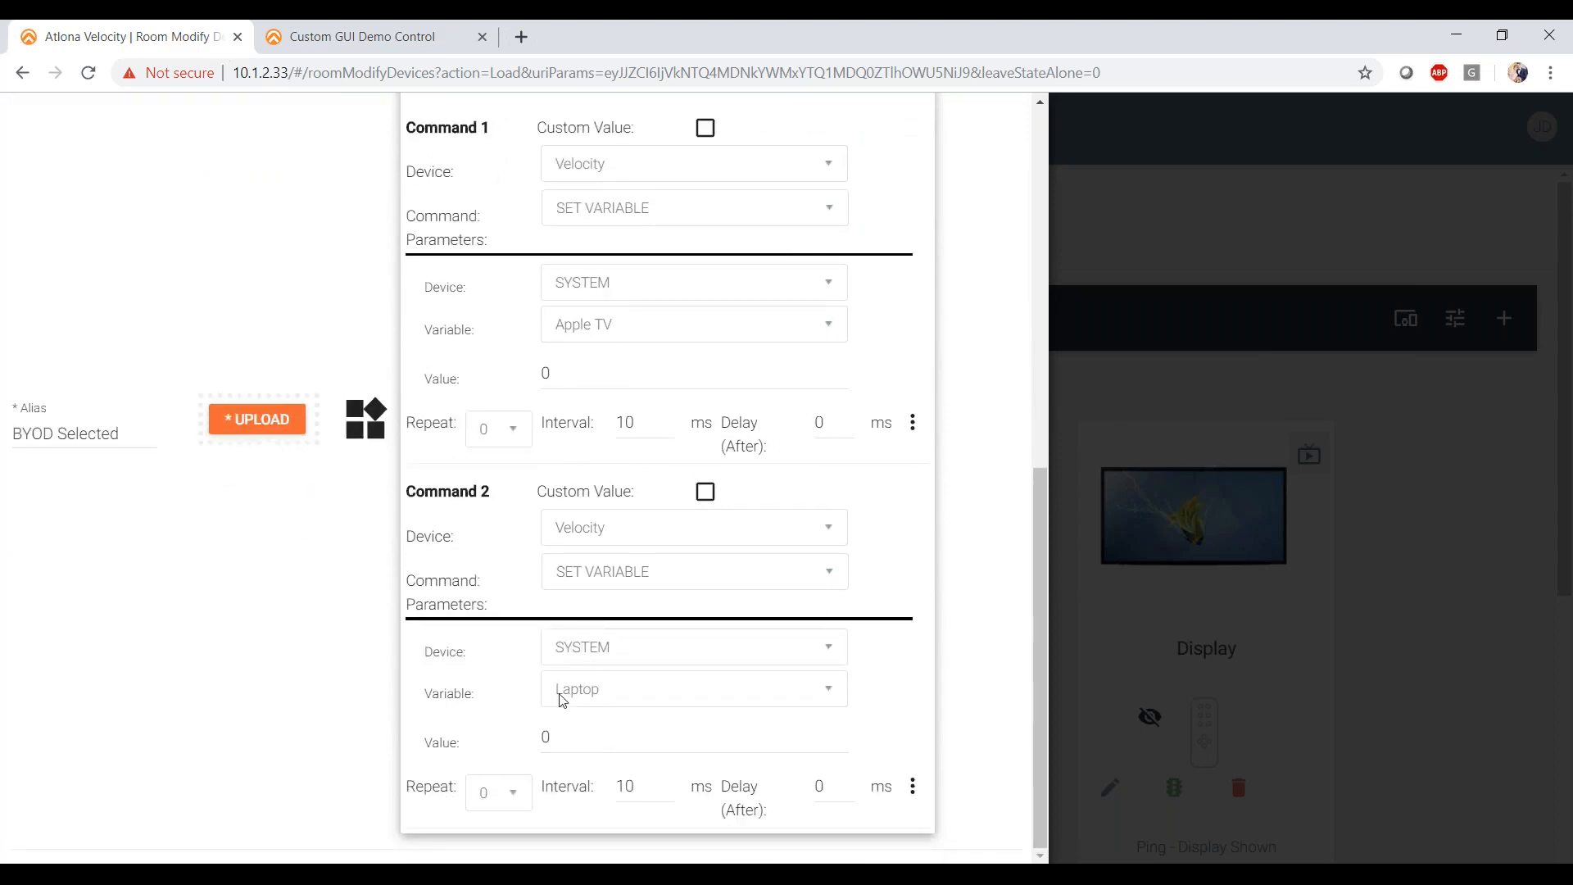
pyautogui.scroll(1, 696, 720)
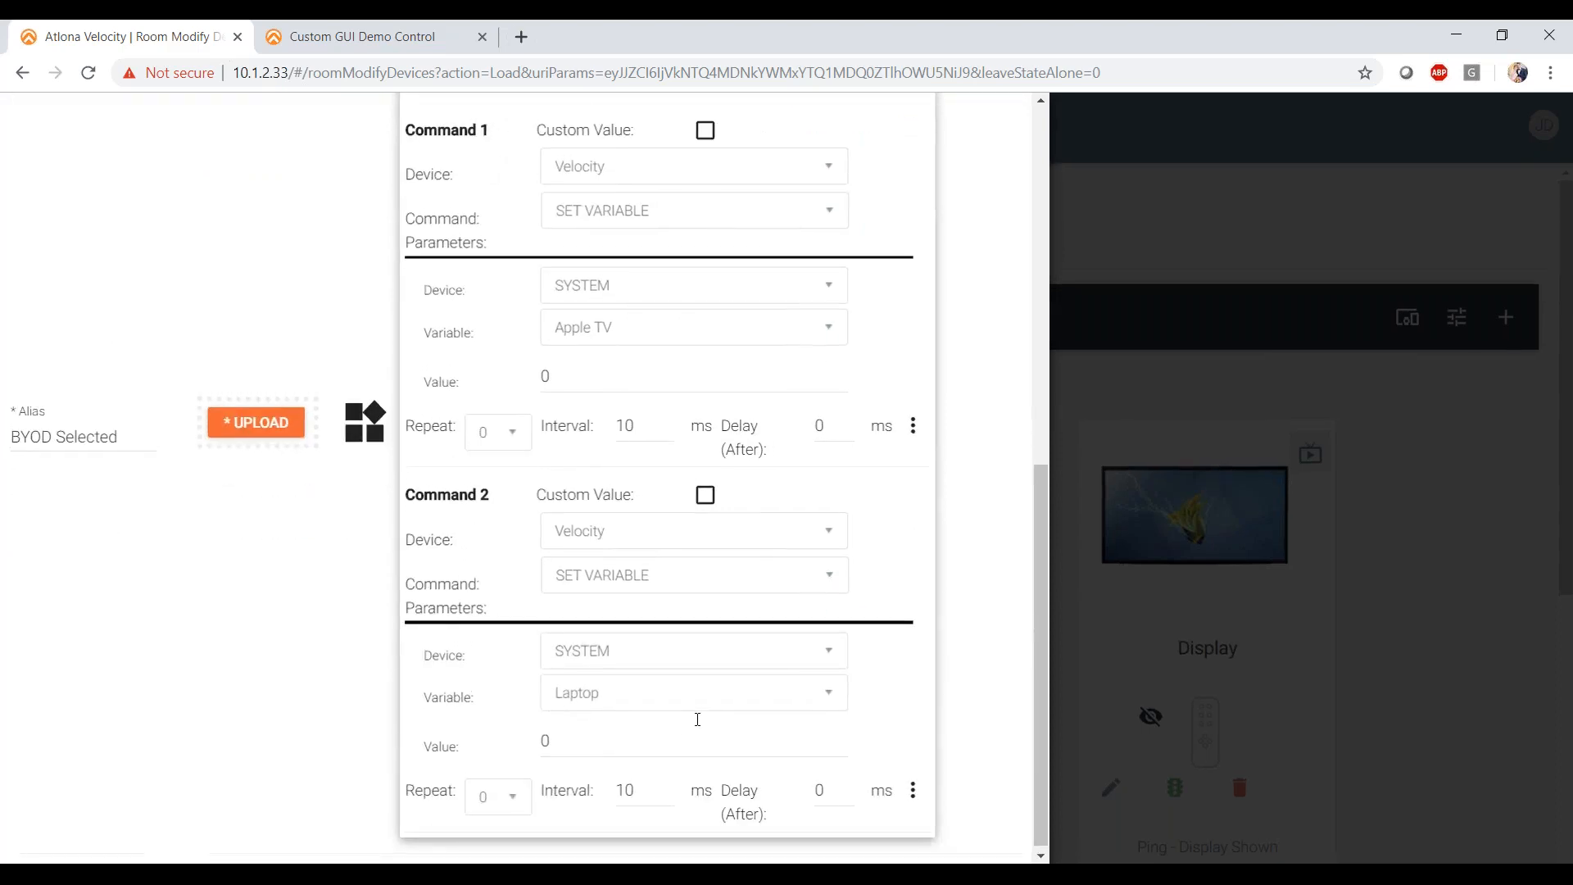
pyautogui.scroll(4, 697, 719)
pyautogui.click(906, 288)
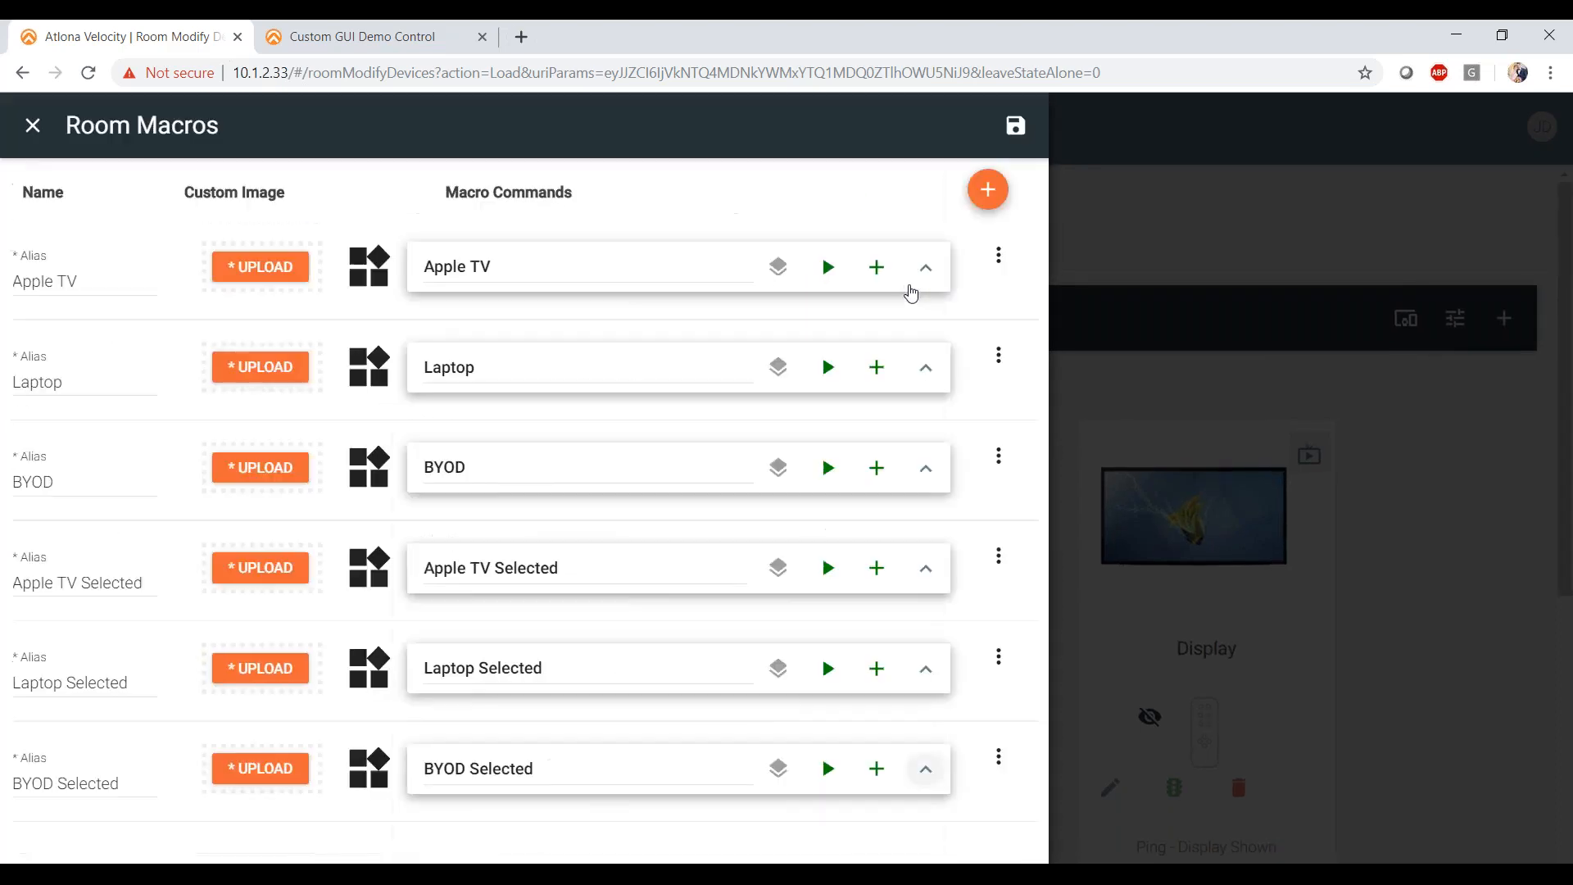
pyautogui.click(1417, 528)
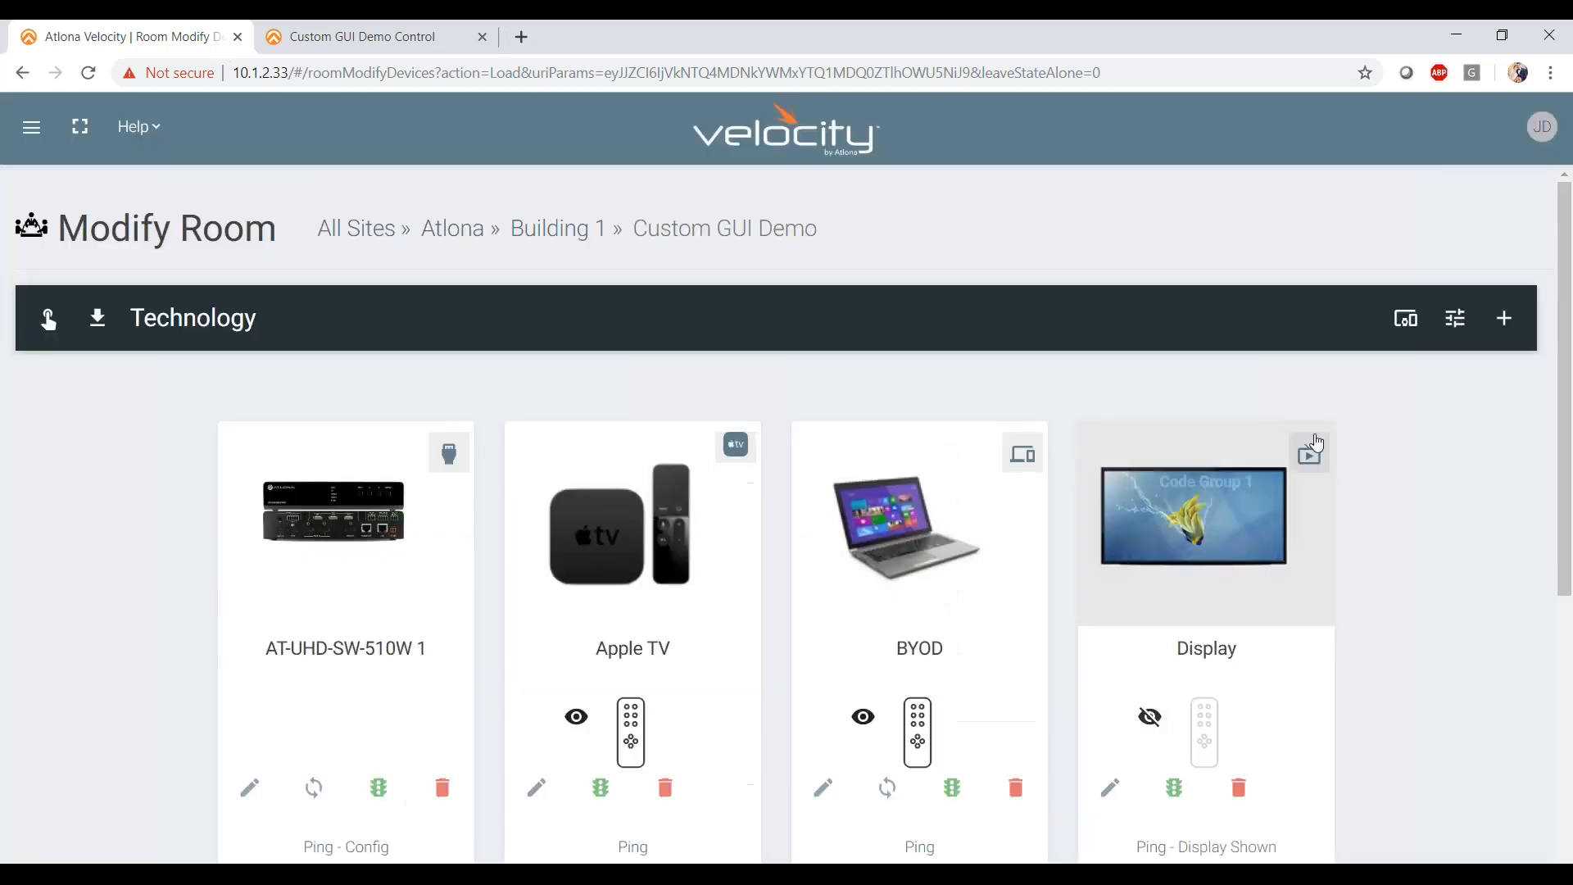
# - Make the THEN branch of the cast button's press macro on the Home Screen run the BYOD Selected macro
pyautogui.click(1406, 318)
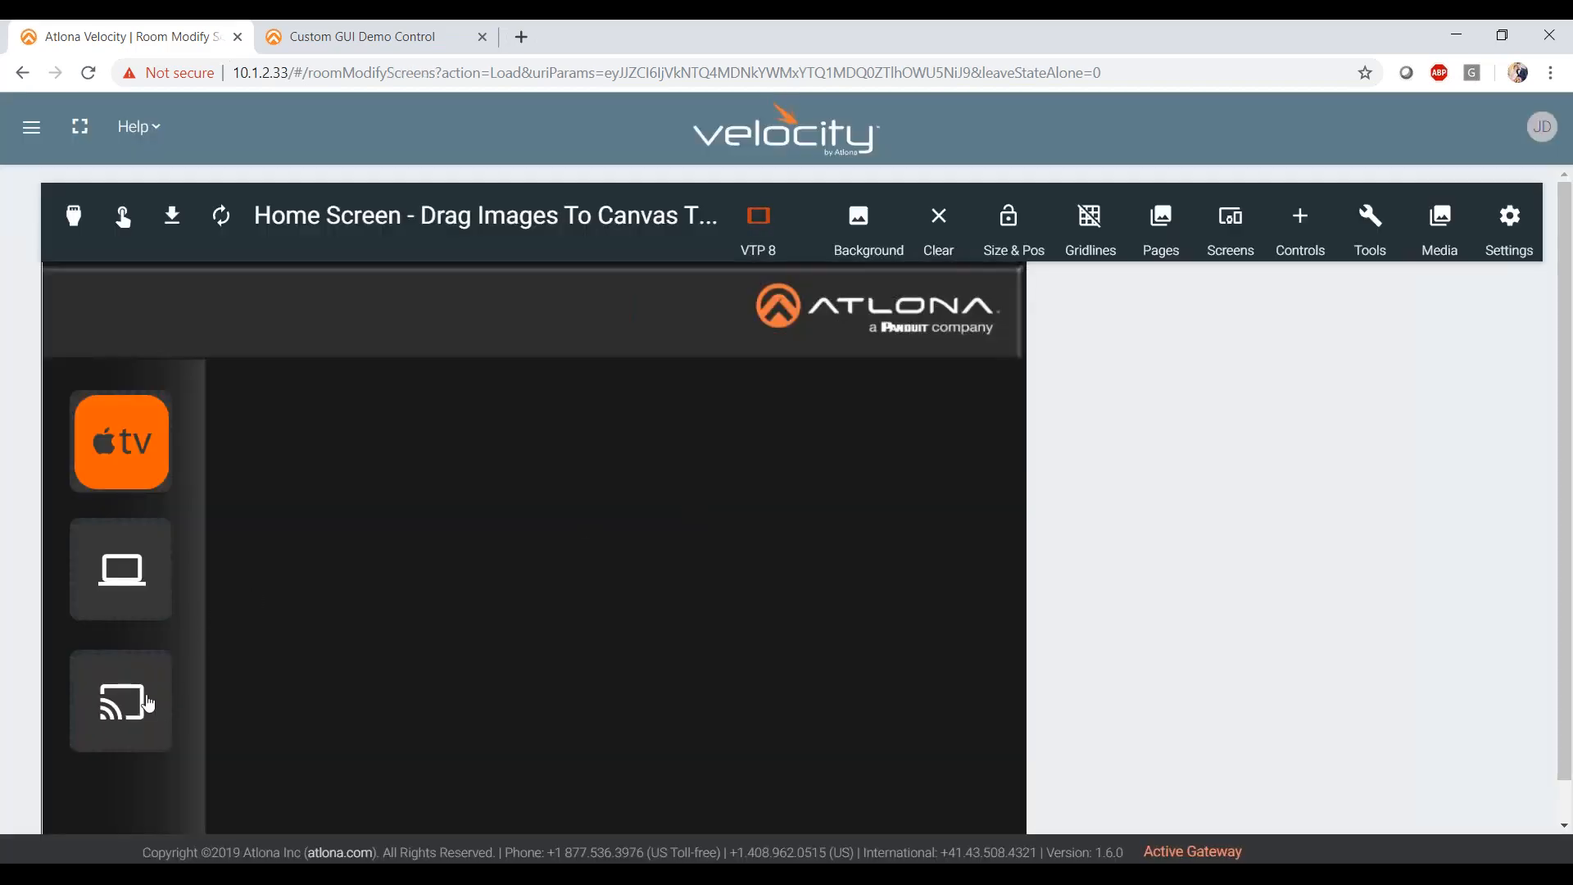
pyautogui.doubleClick(147, 701)
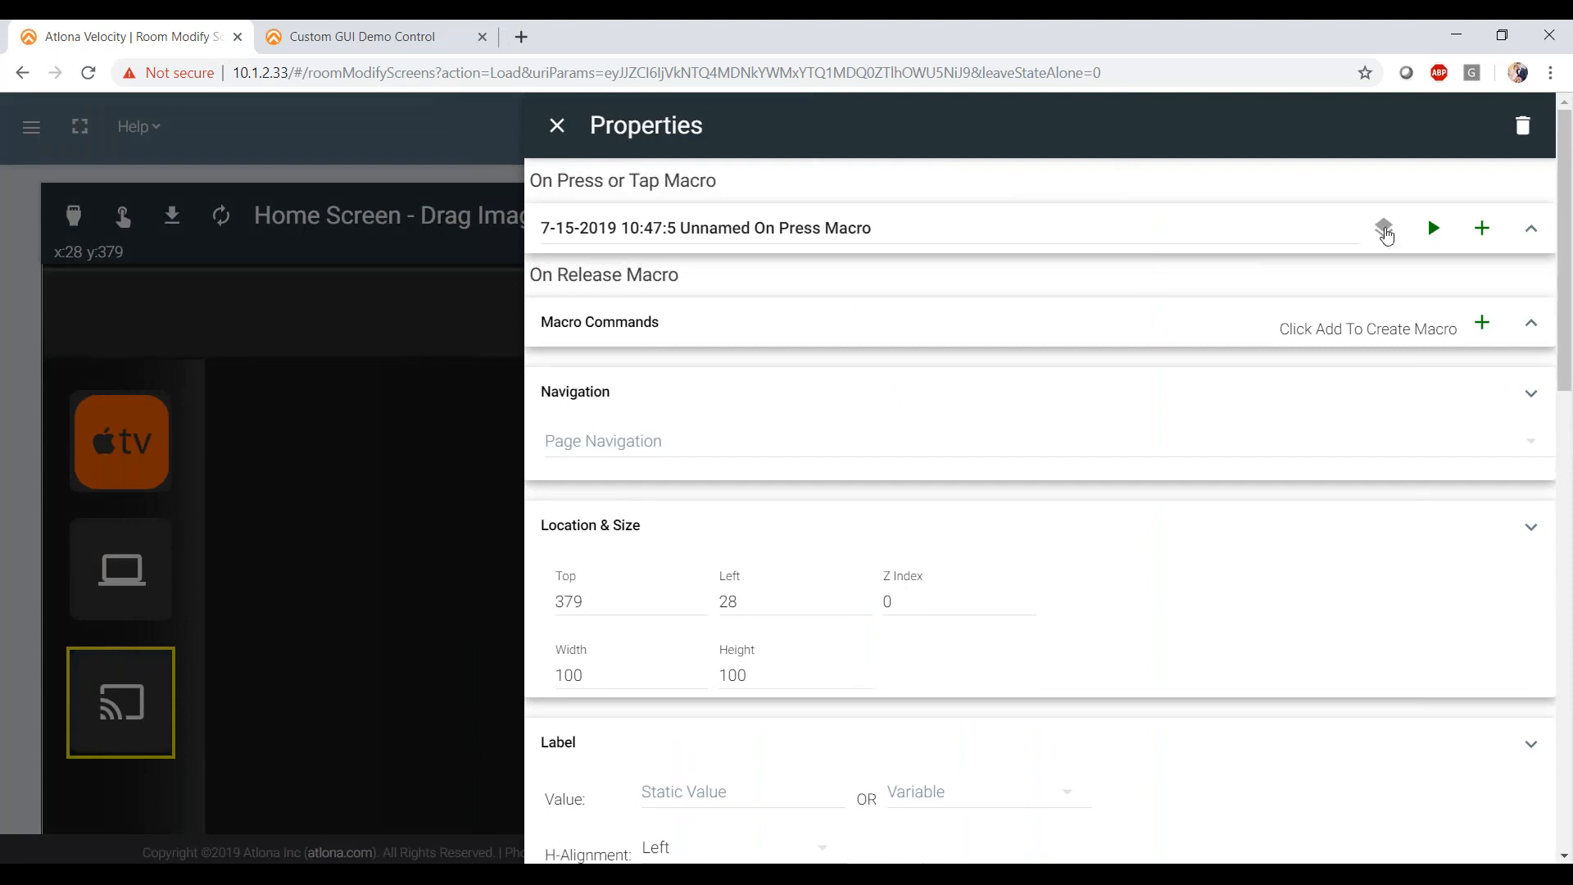
pyautogui.click(1522, 232)
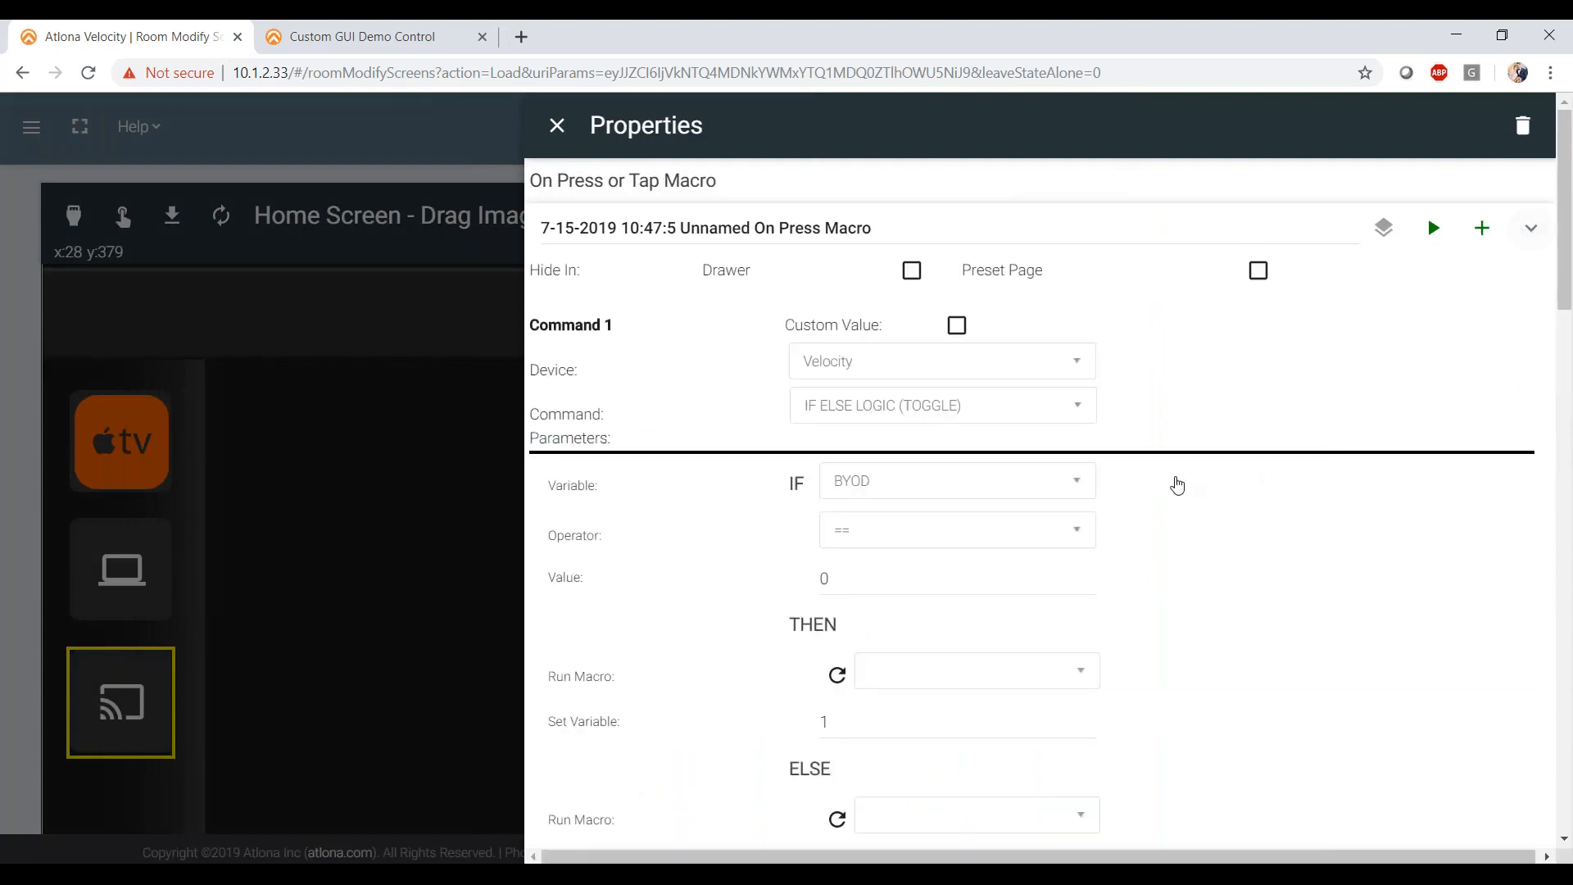
pyautogui.scroll(-1, 1175, 484)
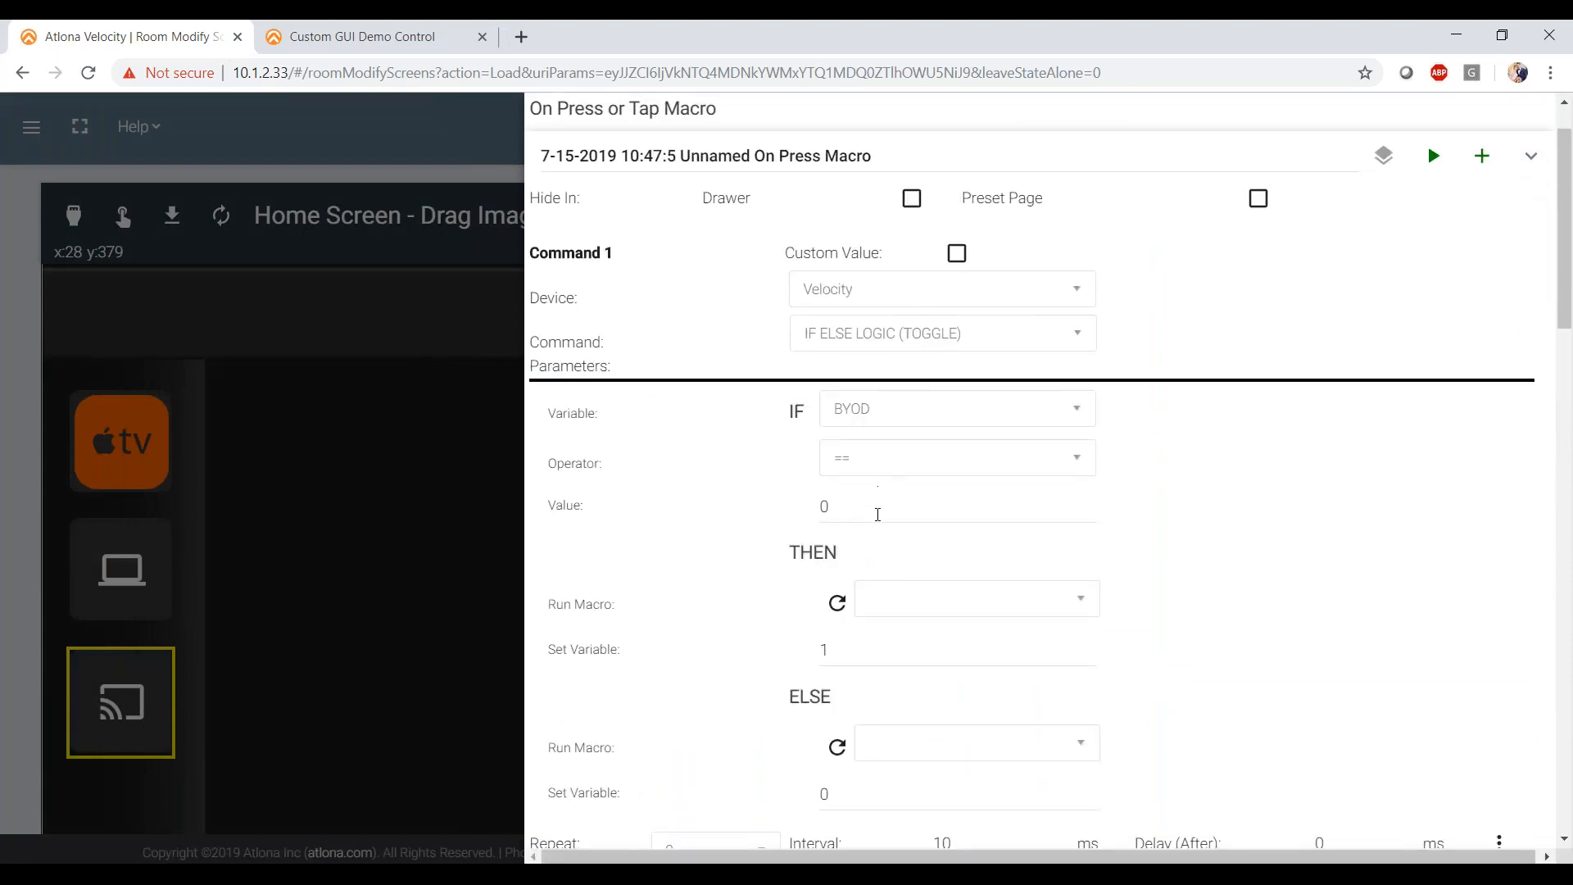
pyautogui.click(896, 602)
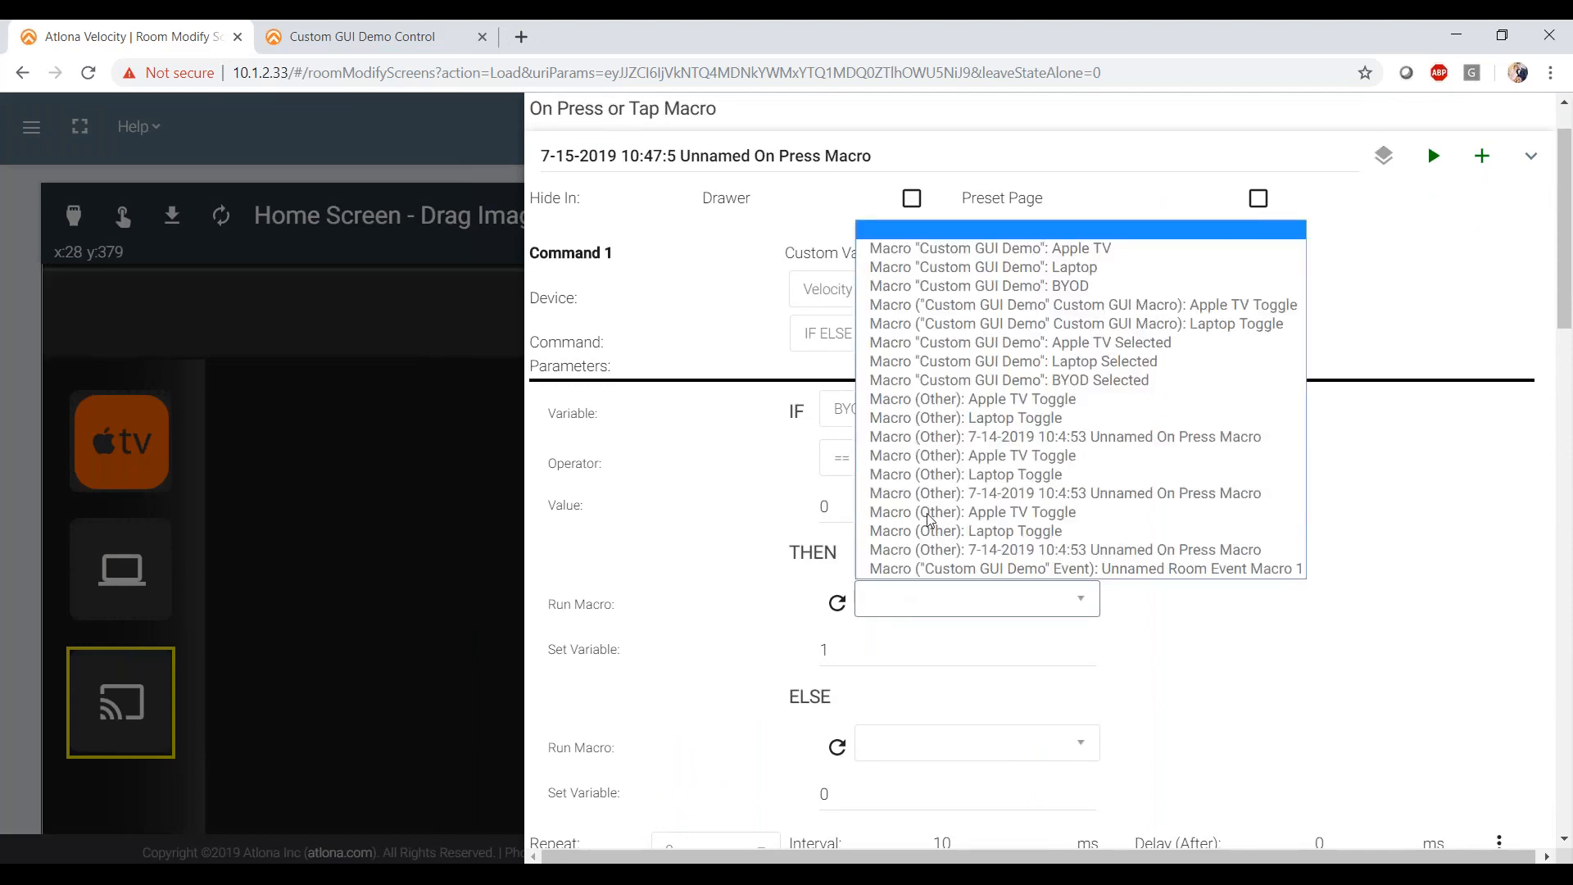
pyautogui.click(1054, 381)
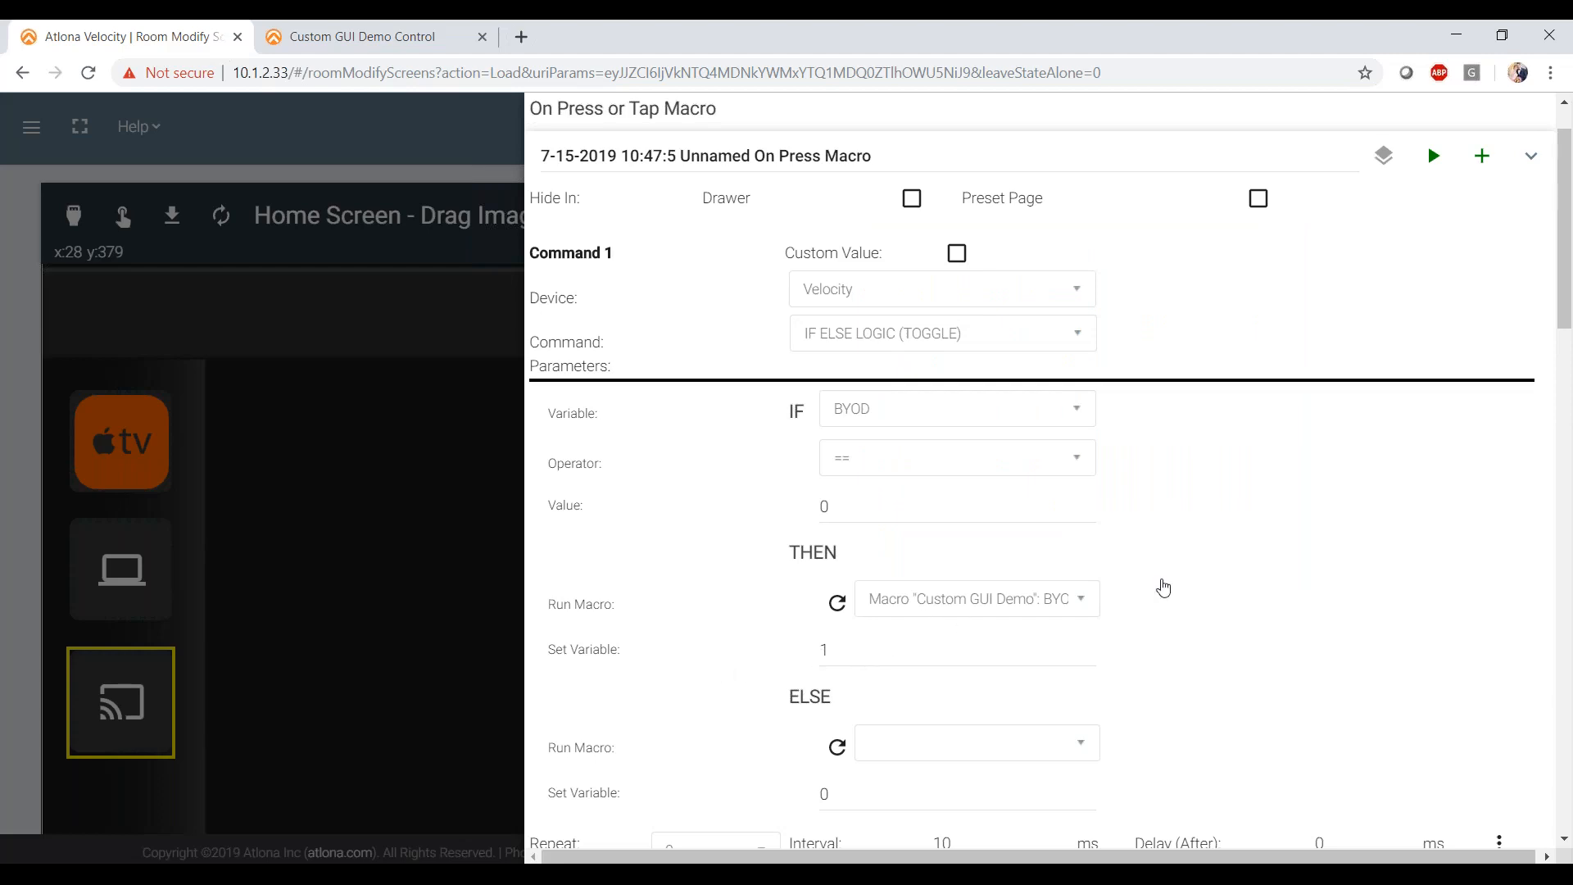
pyautogui.scroll(1, 1163, 587)
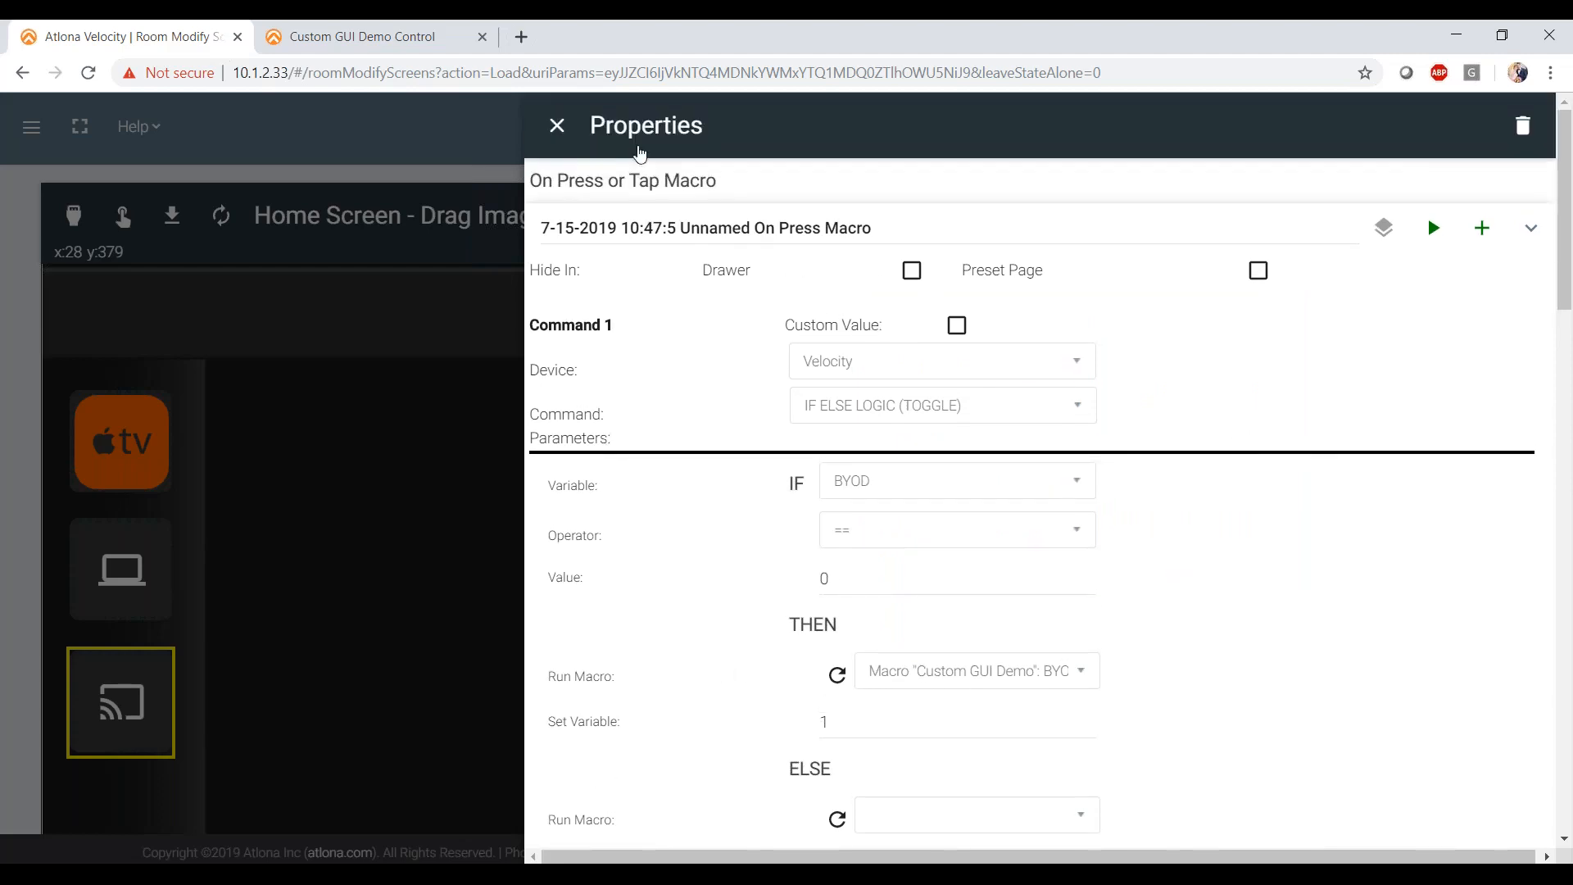
pyautogui.click(558, 127)
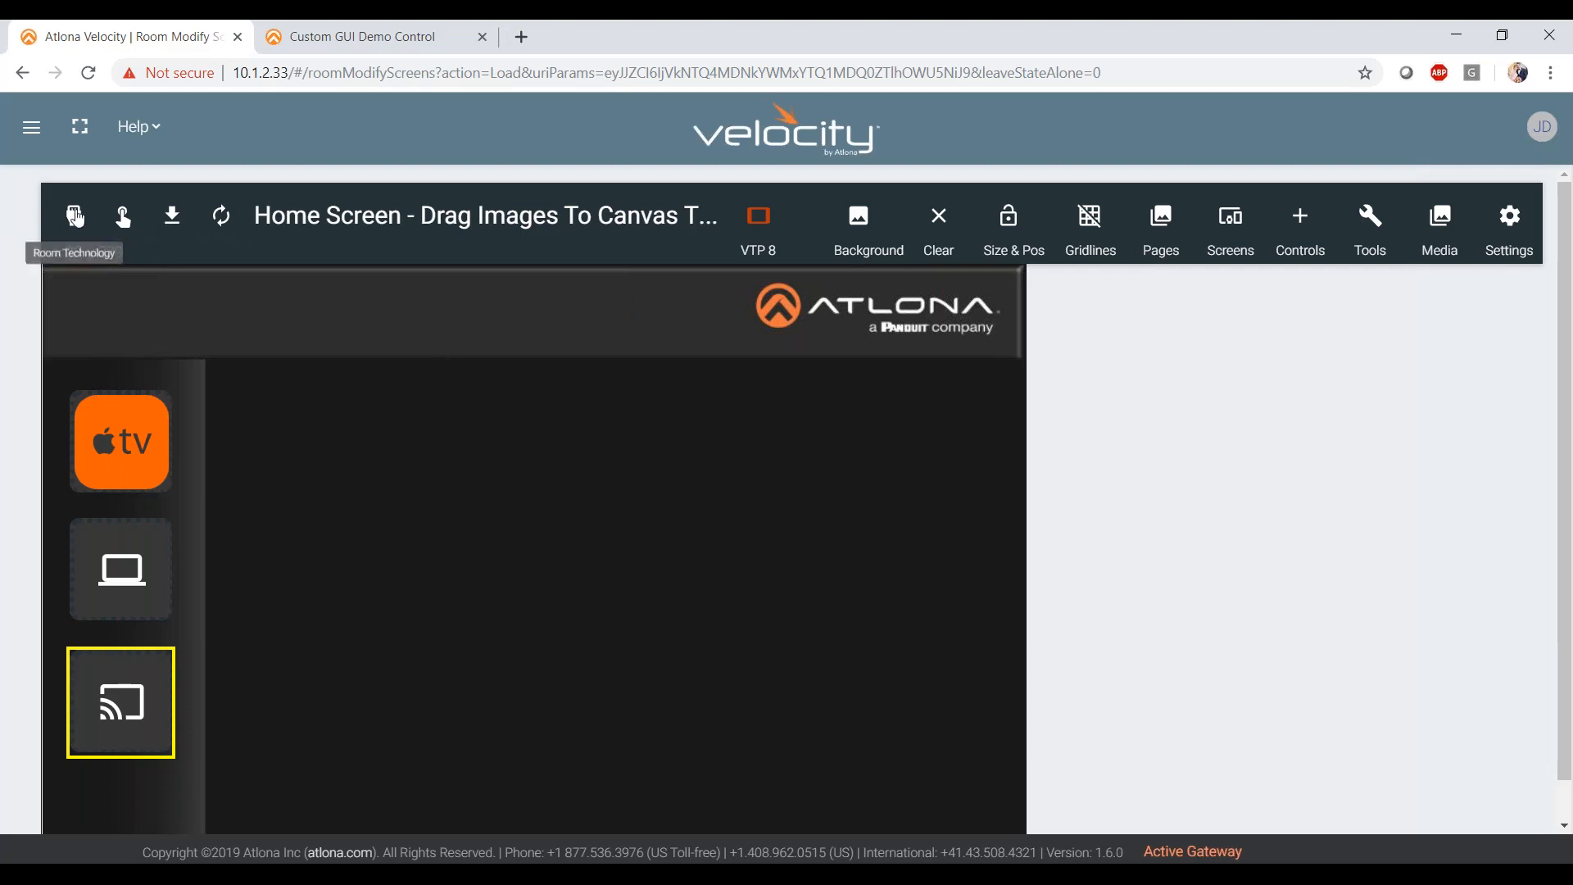
# - Turn off Show Home Page in the user interface settings of the room control options
pyautogui.click(75, 216)
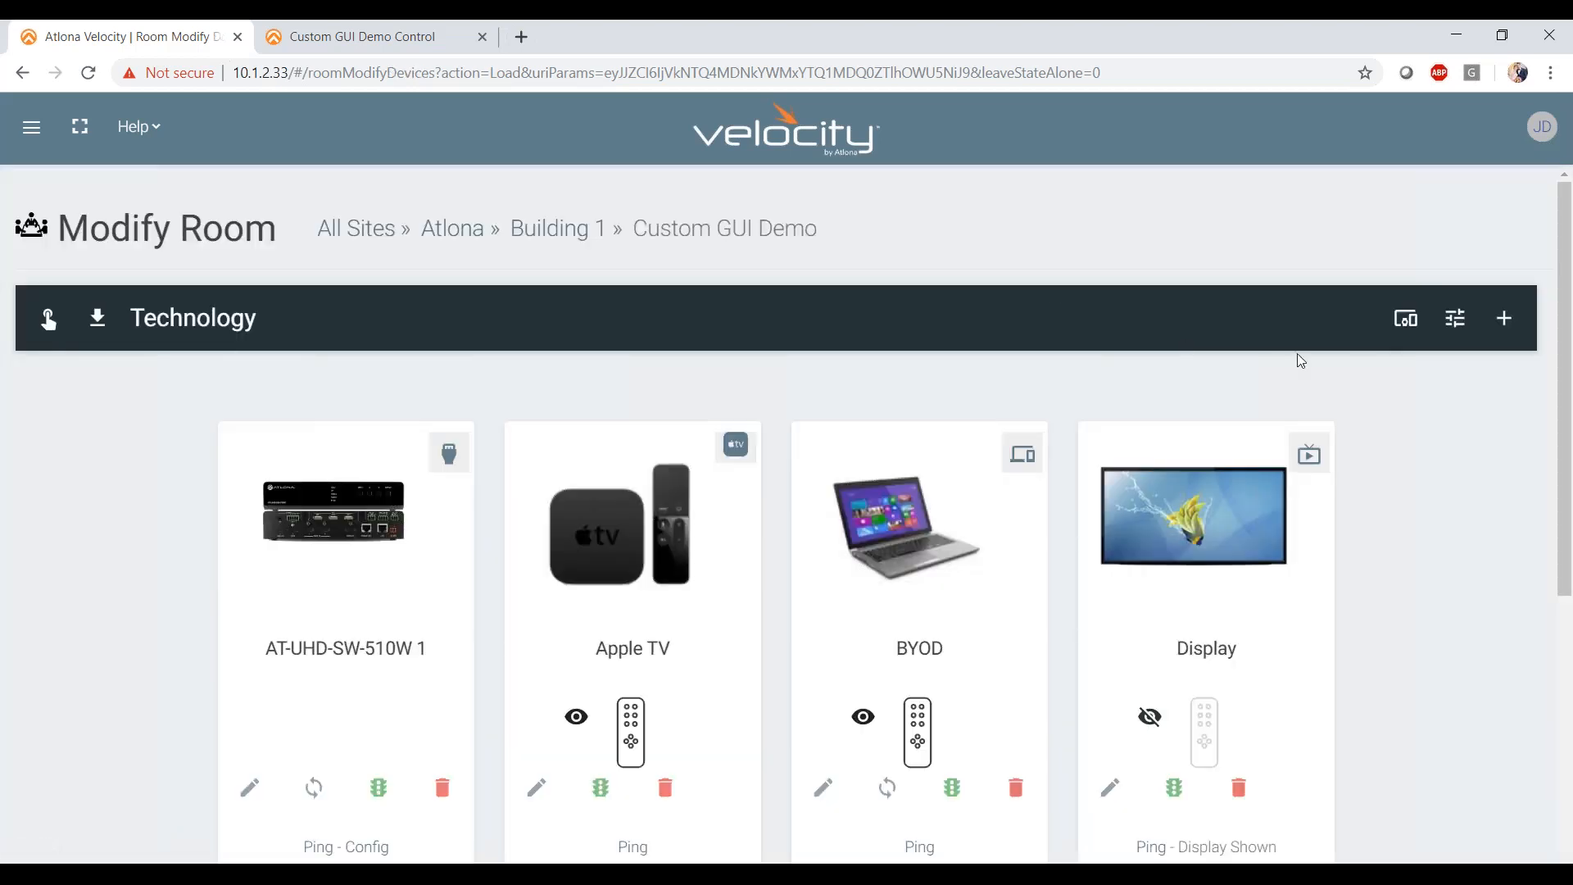
pyautogui.click(1456, 331)
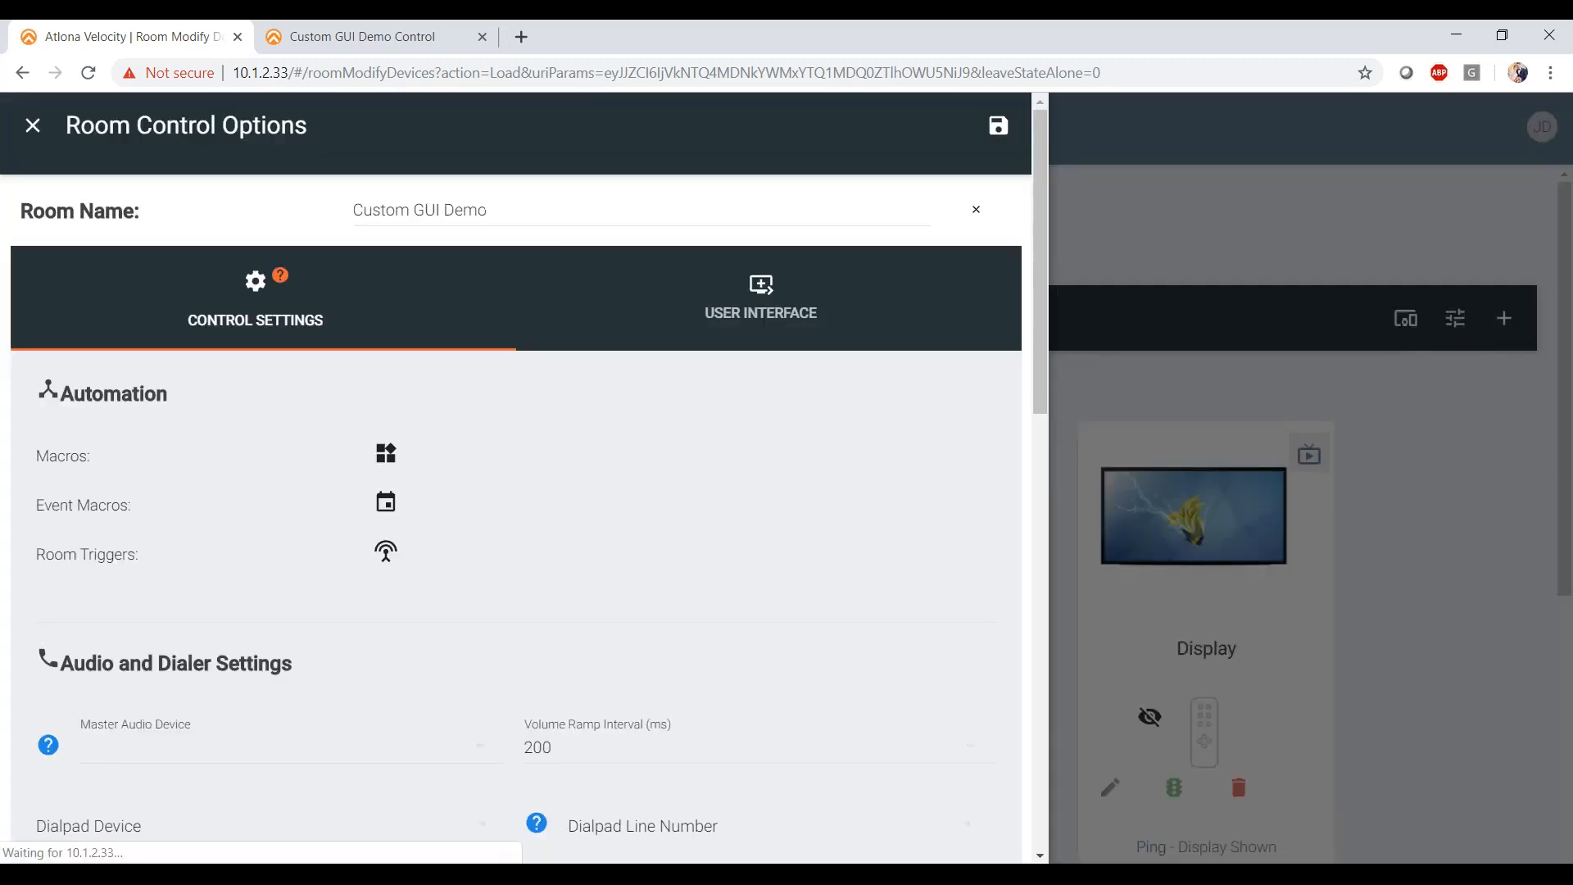
pyautogui.click(746, 321)
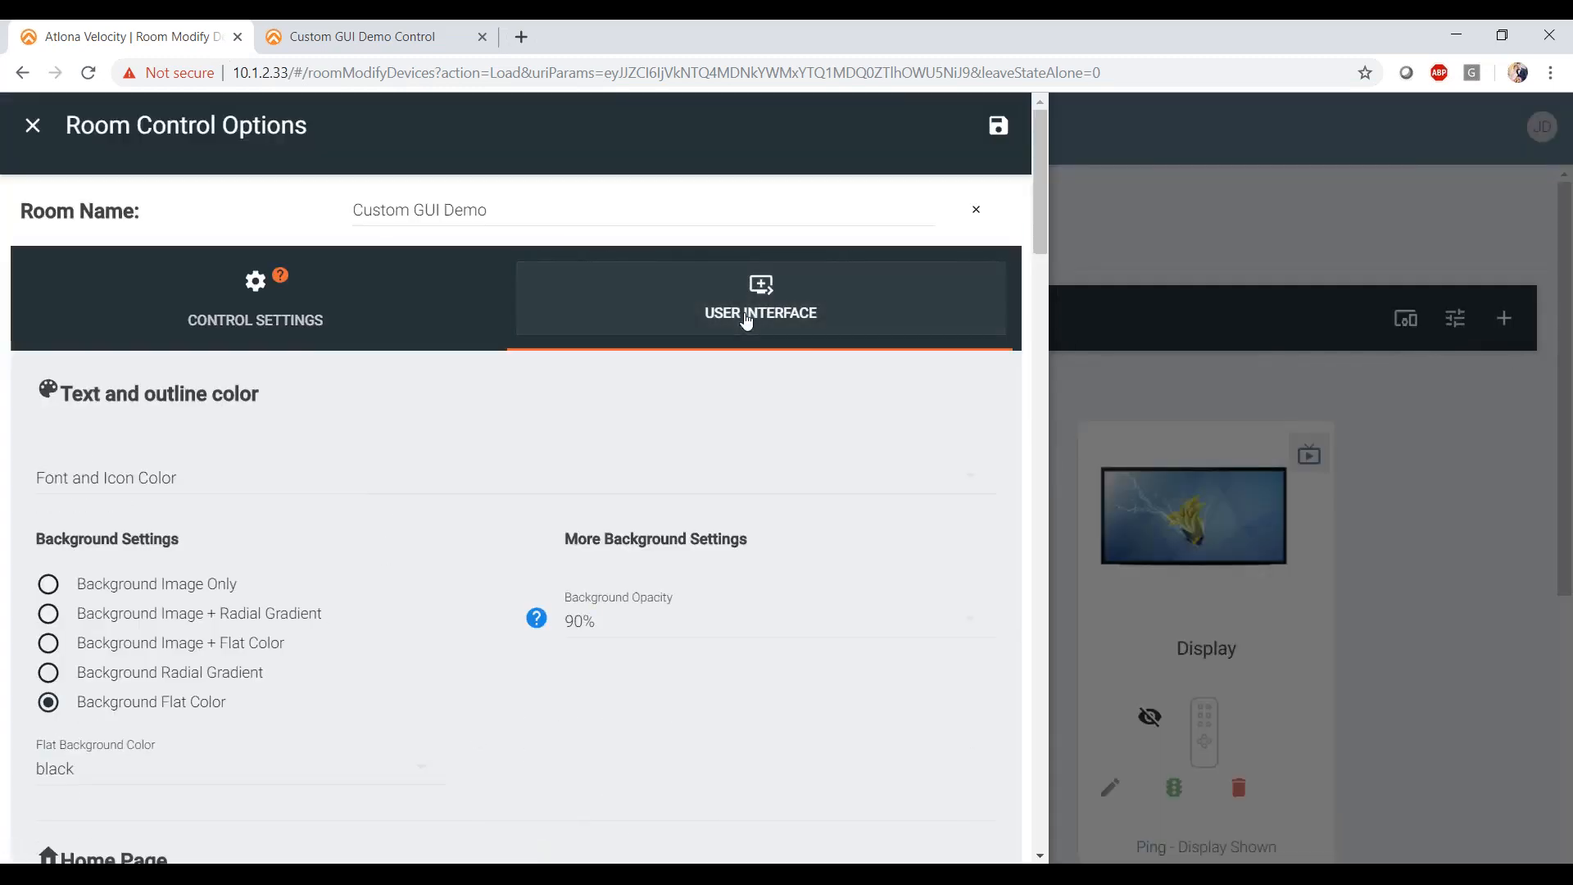
pyautogui.scroll(-3, 694, 700)
pyautogui.scroll(-4, 694, 700)
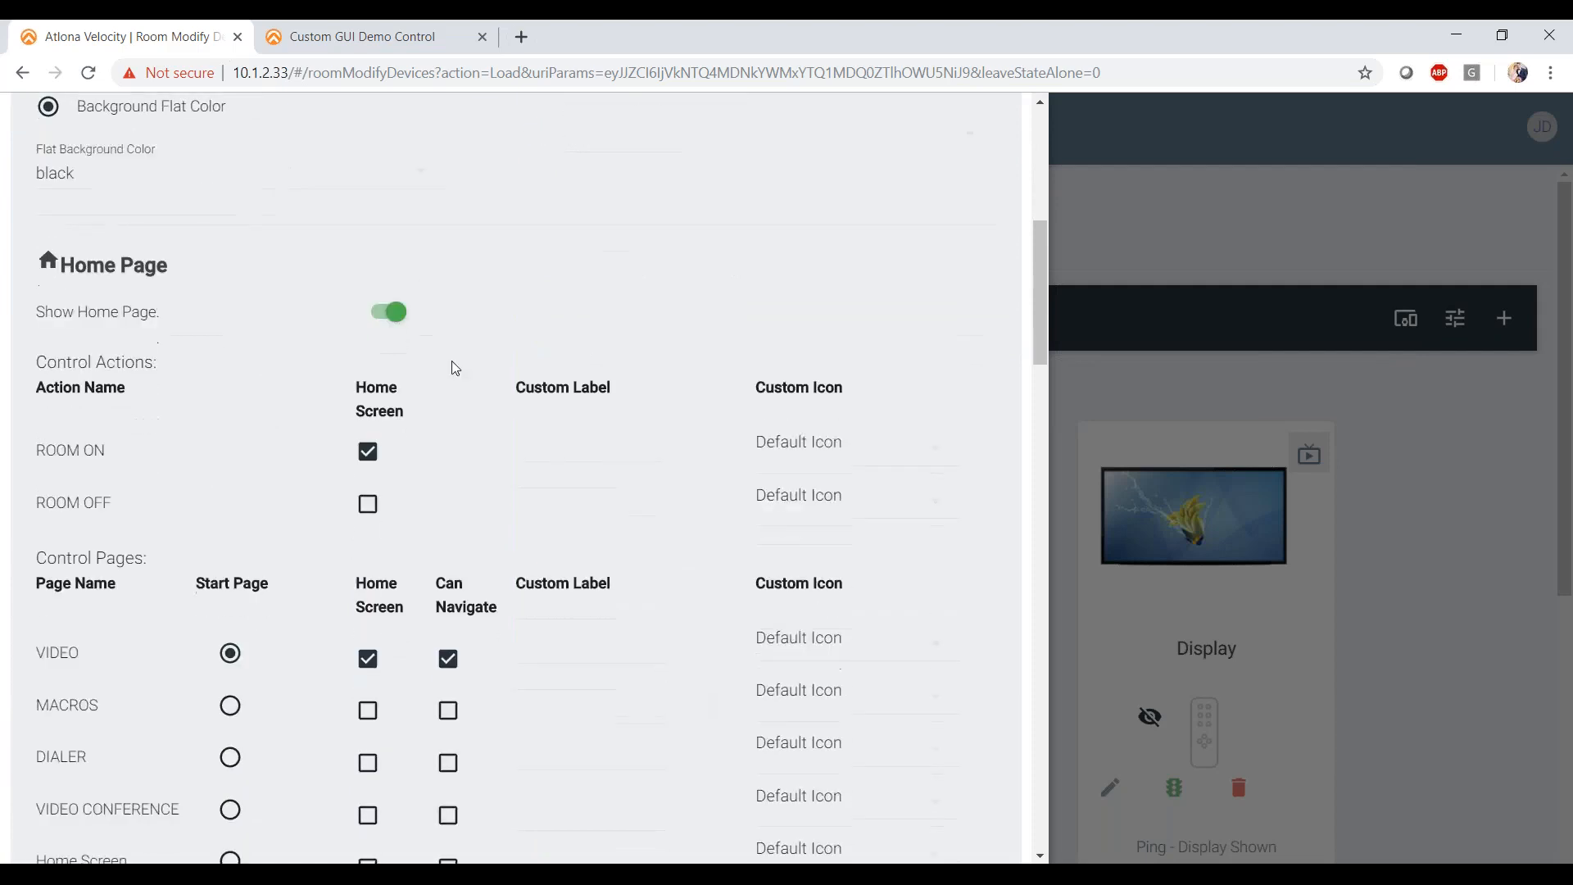
pyautogui.click(388, 311)
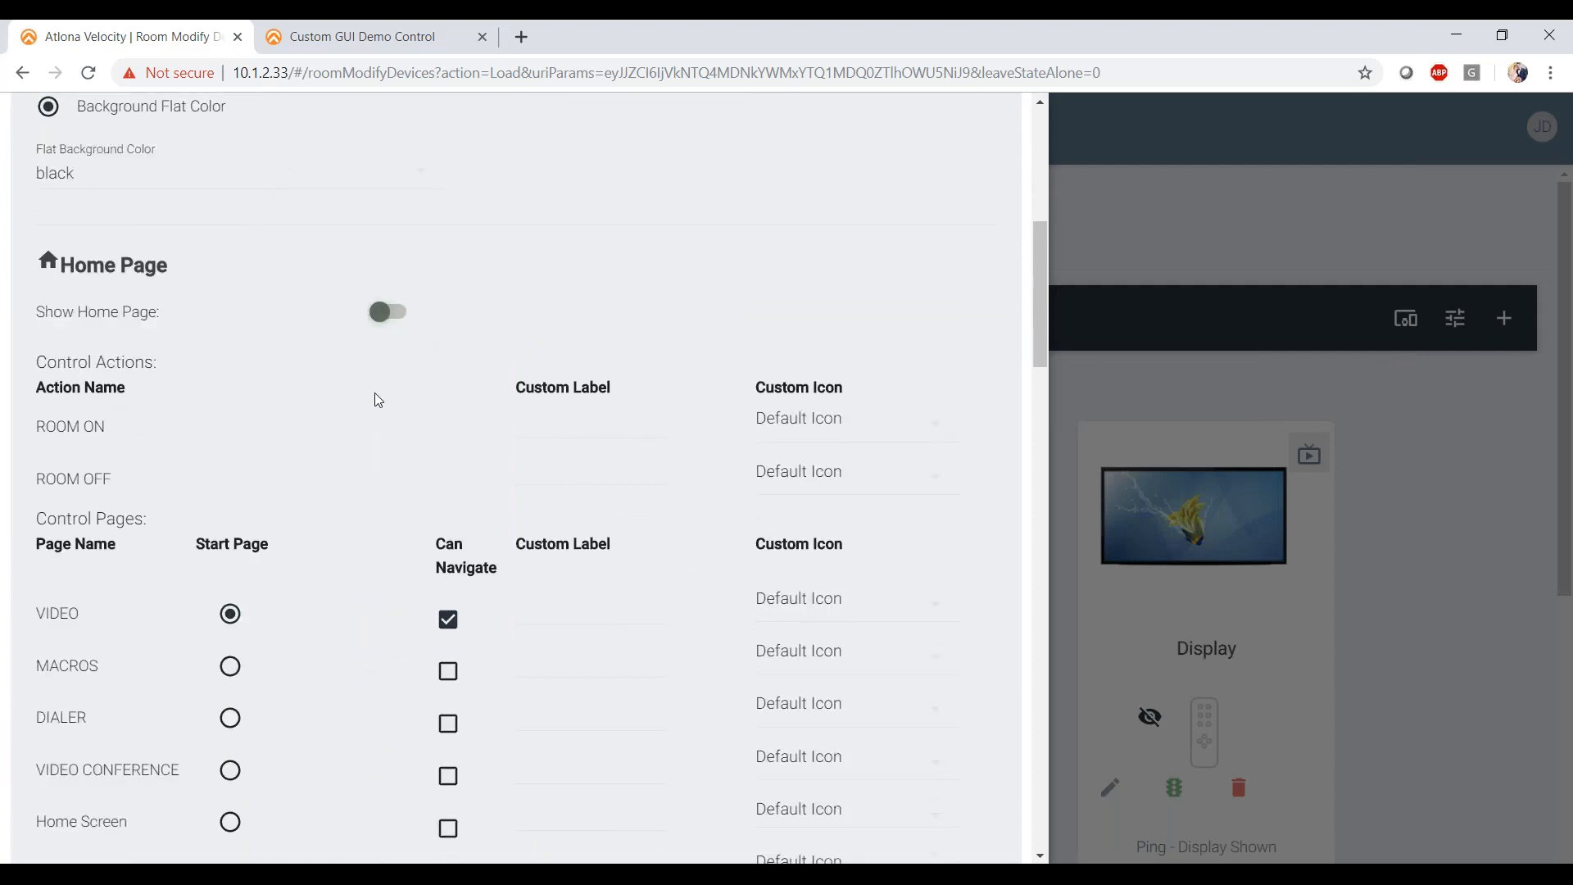
# - Make Start Page the start page among the room's control pages and save the room control options
pyautogui.scroll(-2, 378, 399)
pyautogui.scroll(-1, 377, 399)
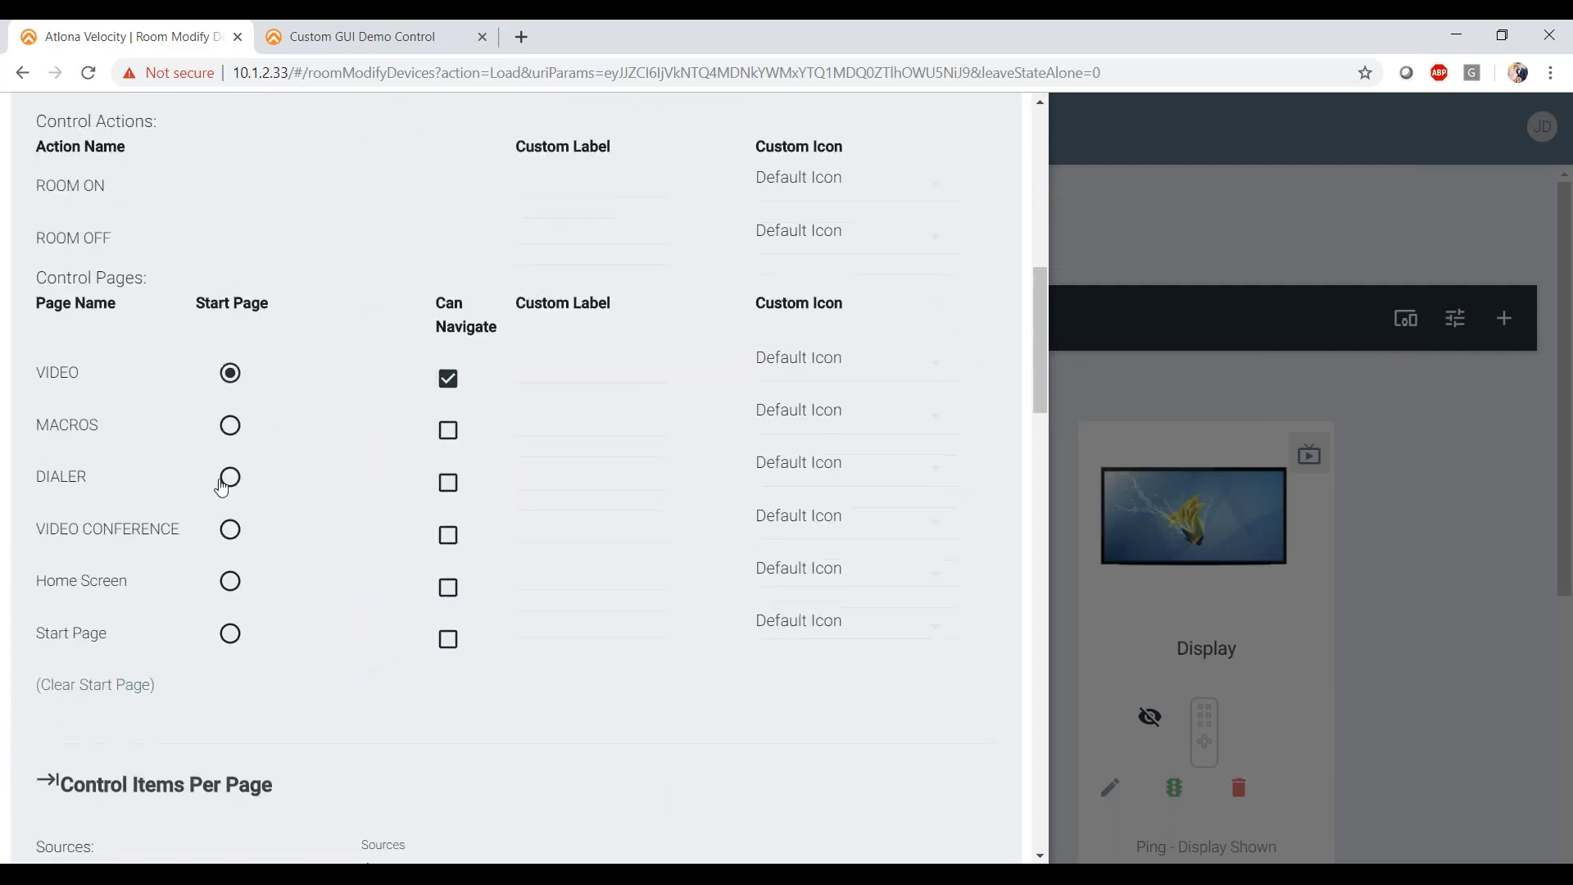
pyautogui.click(229, 636)
pyautogui.scroll(10, 223, 607)
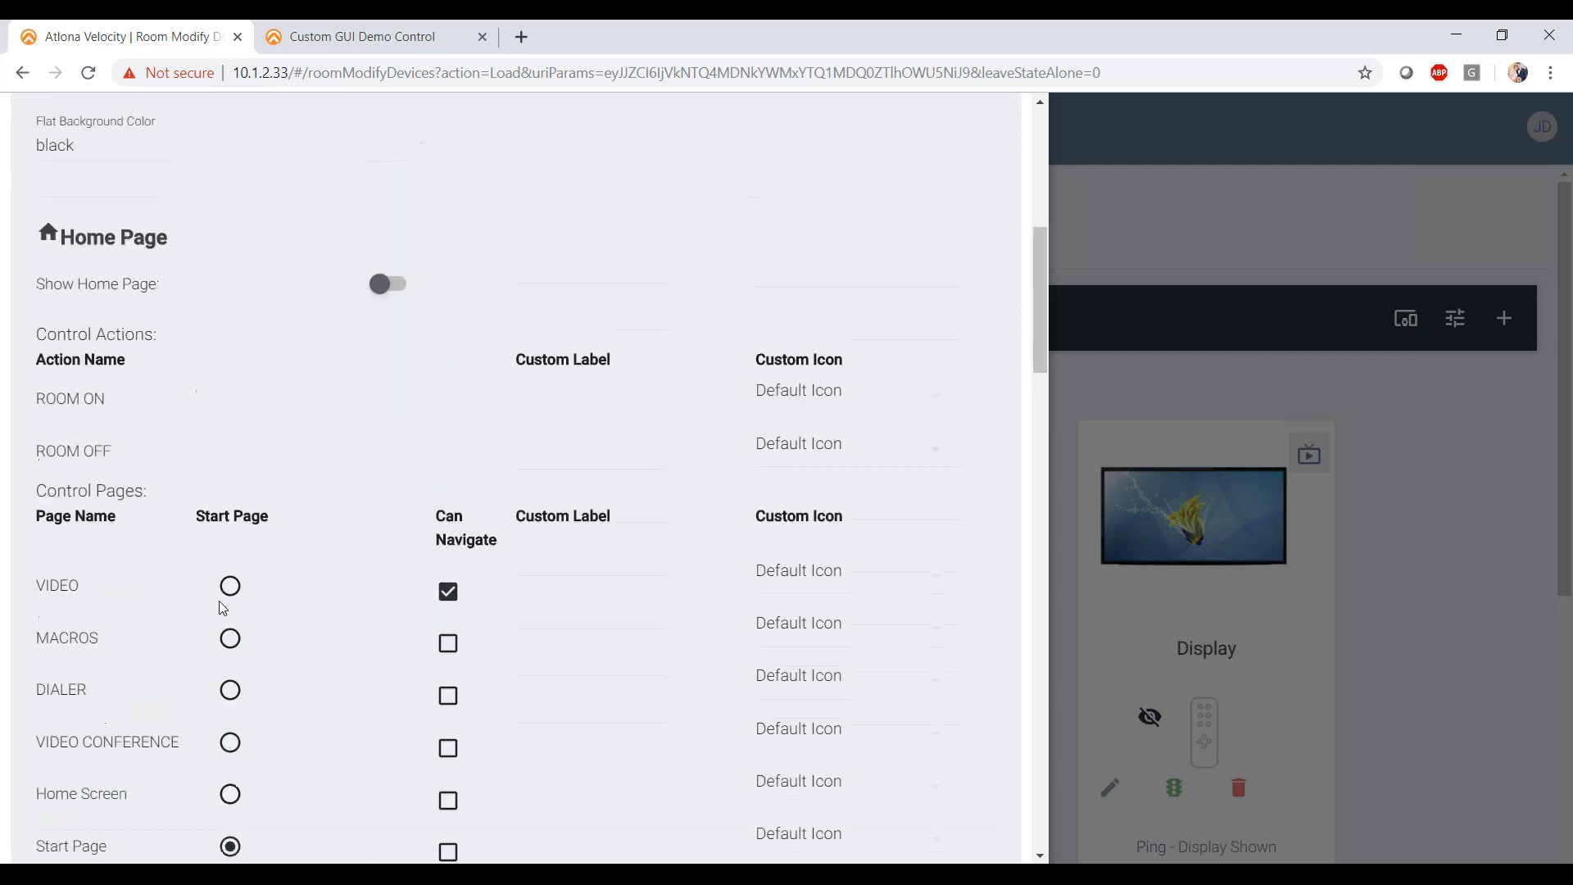
pyautogui.click(999, 126)
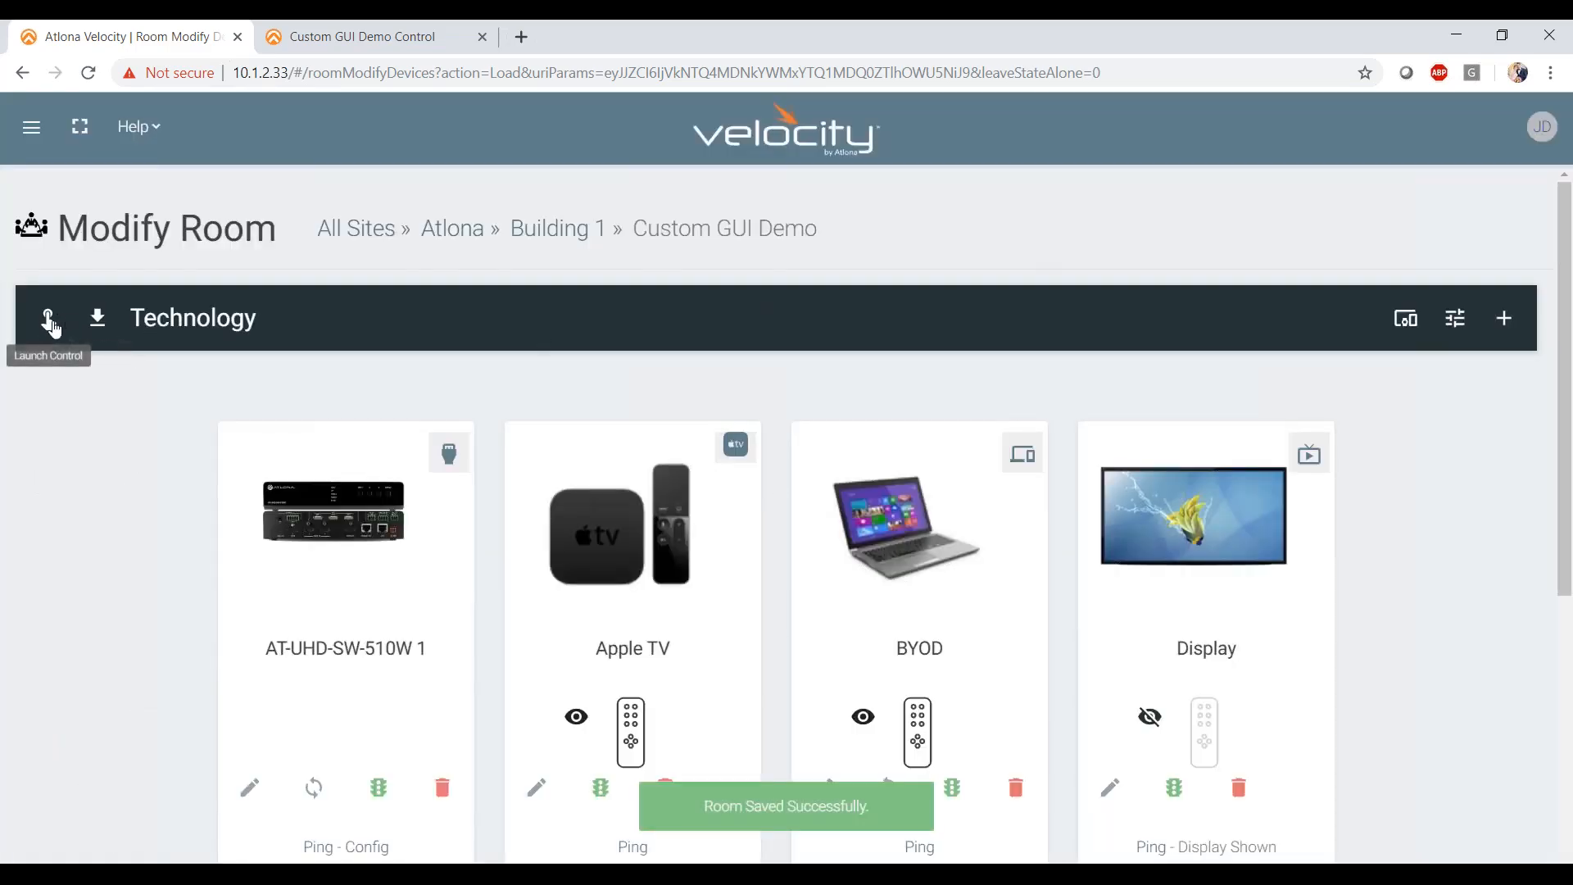
# - Launch the room control, start the panel, test the laptop source button and dismiss the error notice
pyautogui.click(48, 318)
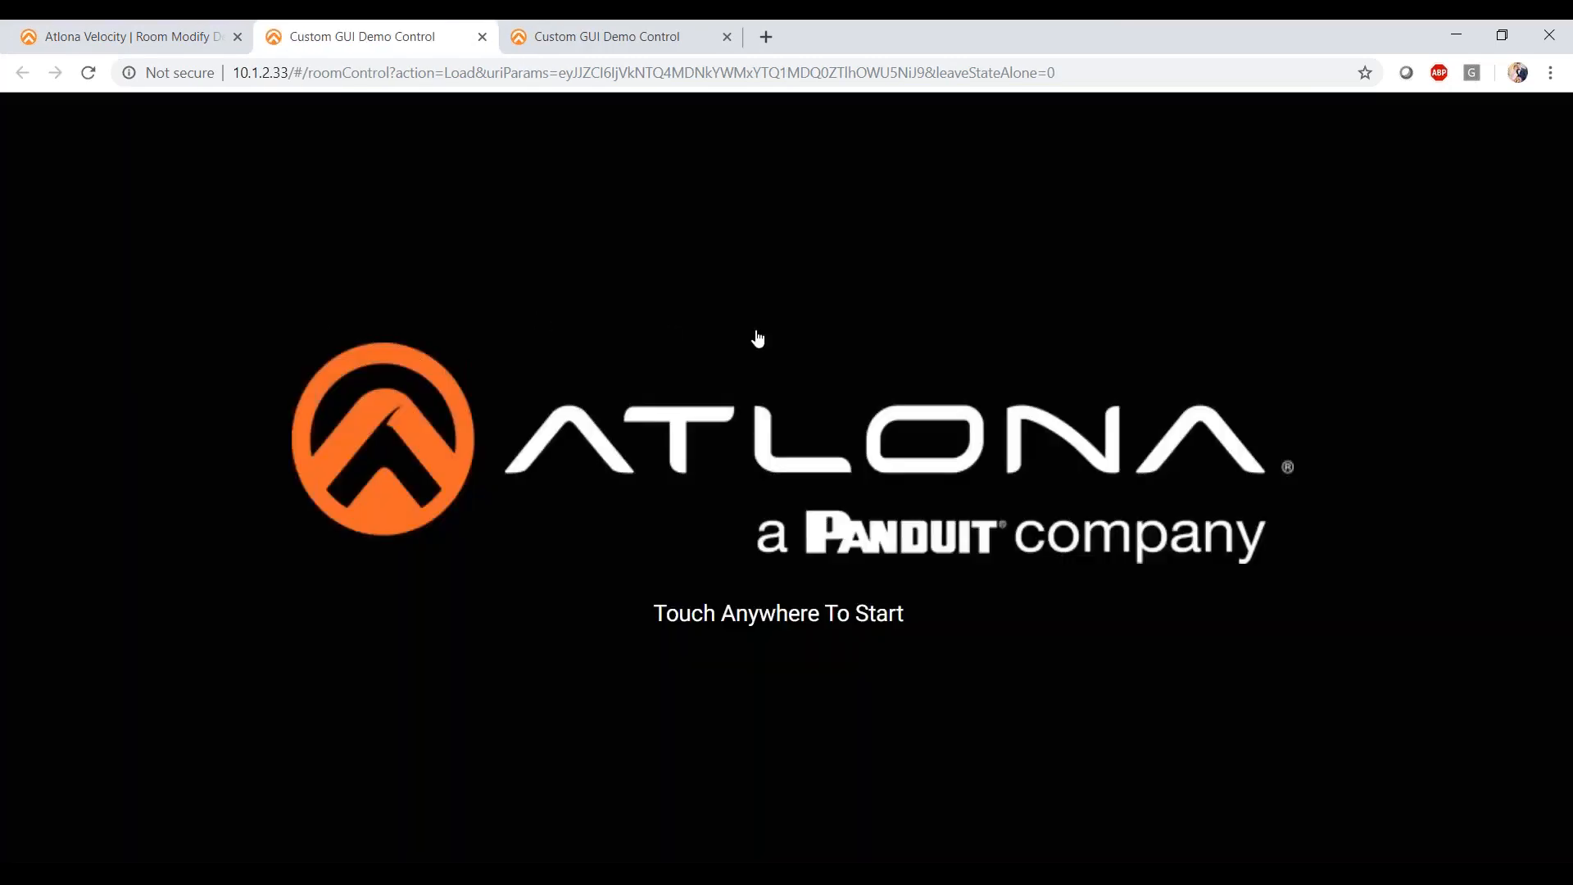
pyautogui.click(783, 343)
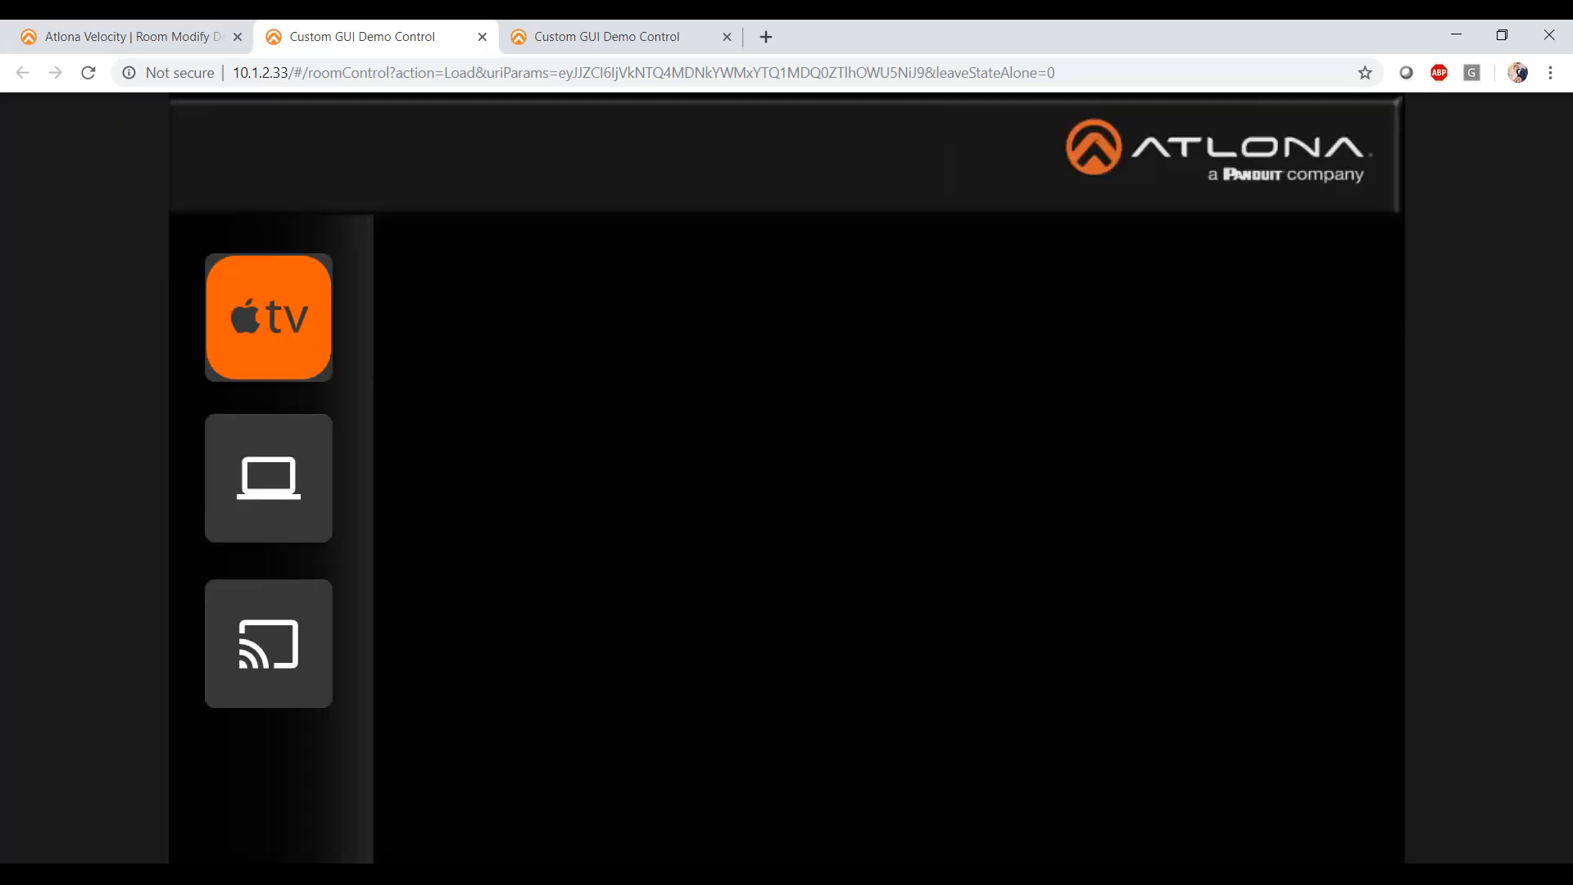
pyautogui.click(274, 481)
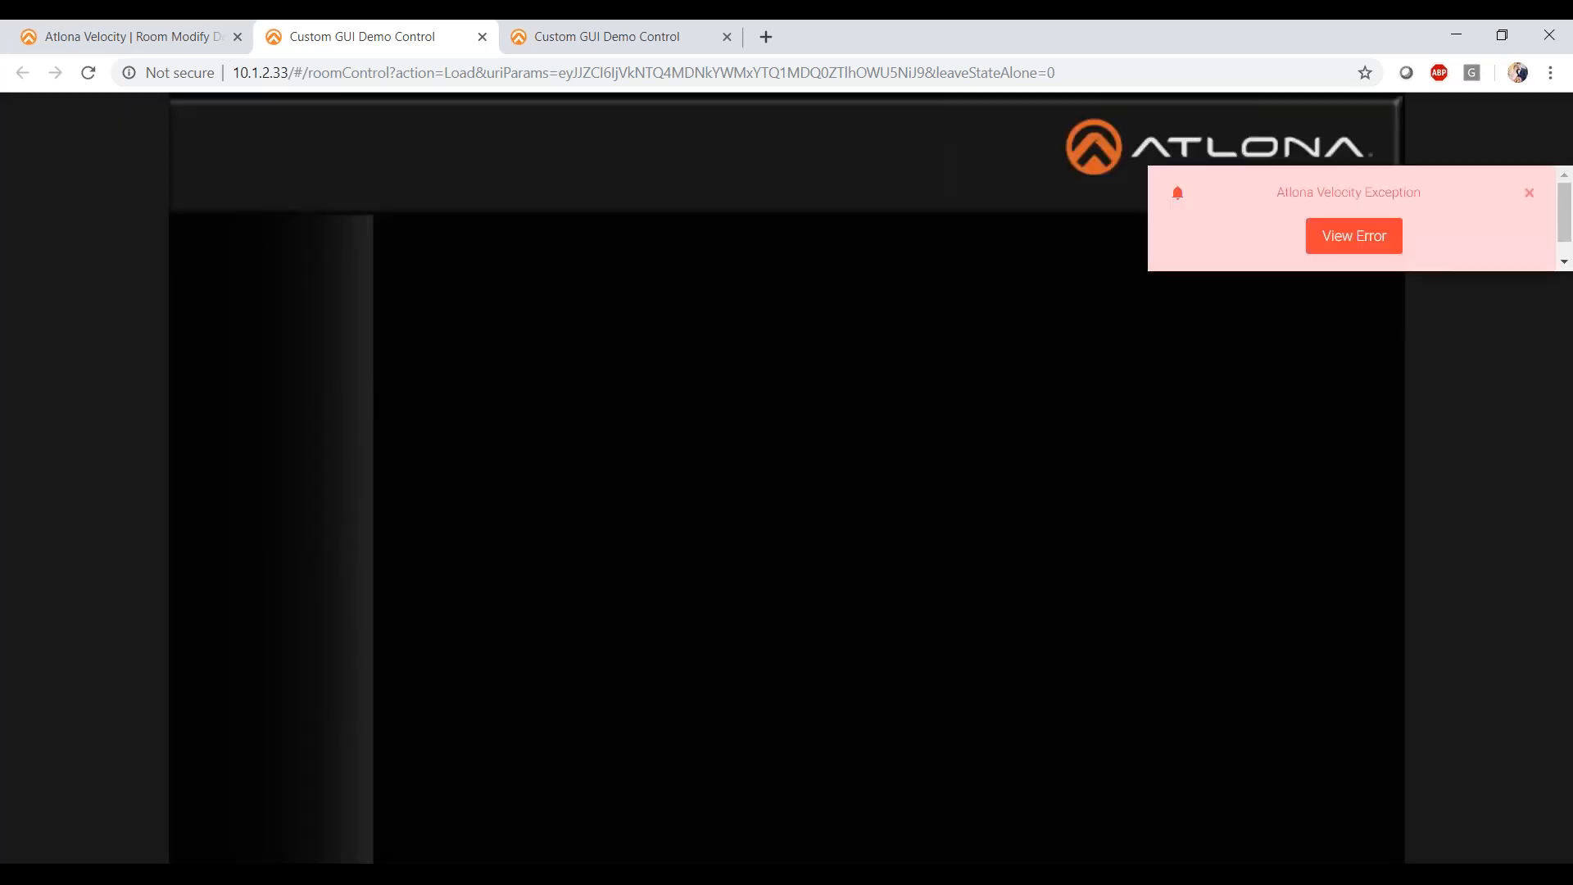
pyautogui.click(1528, 194)
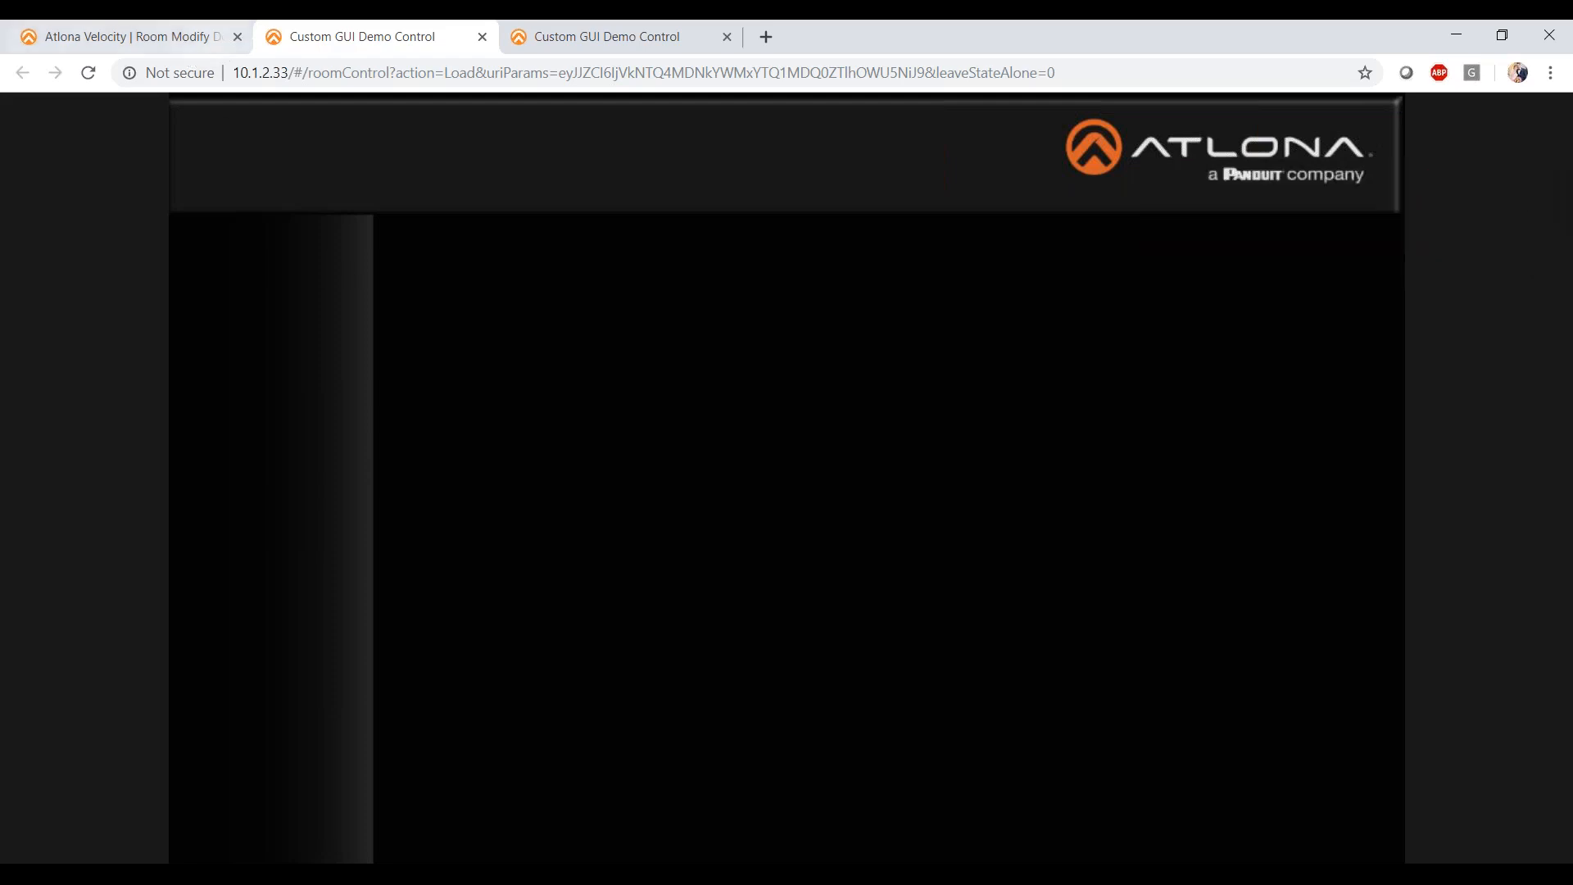
pyautogui.click(585, 42)
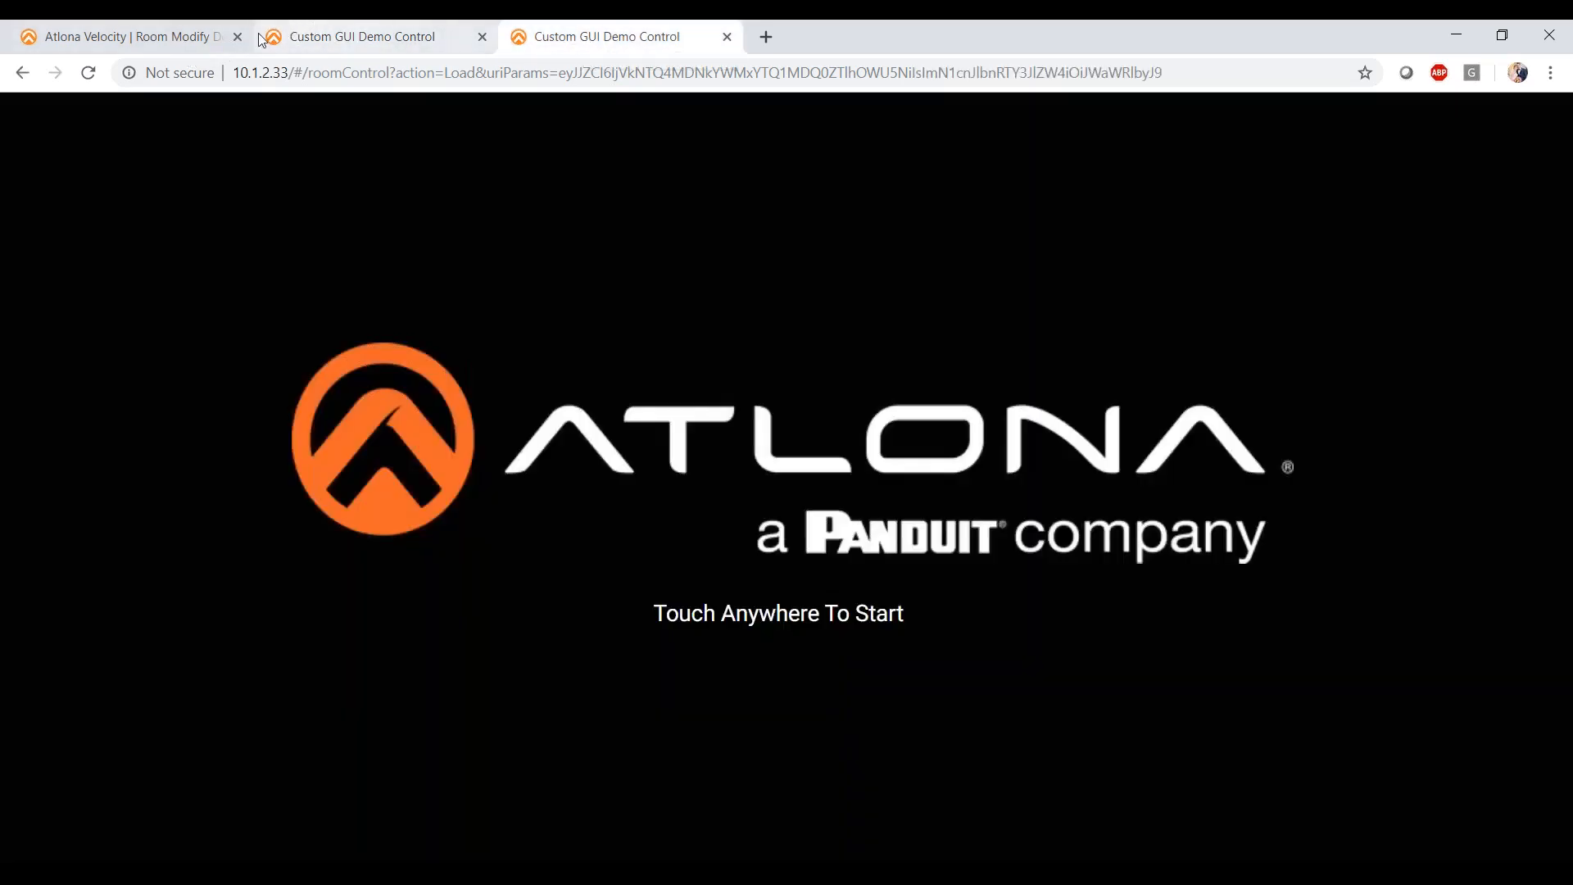
# - Return to the Home Screen editor and review the laptop button's Laptop Toggle press macro, including the macro choices of its THEN branch
pyautogui.click(174, 43)
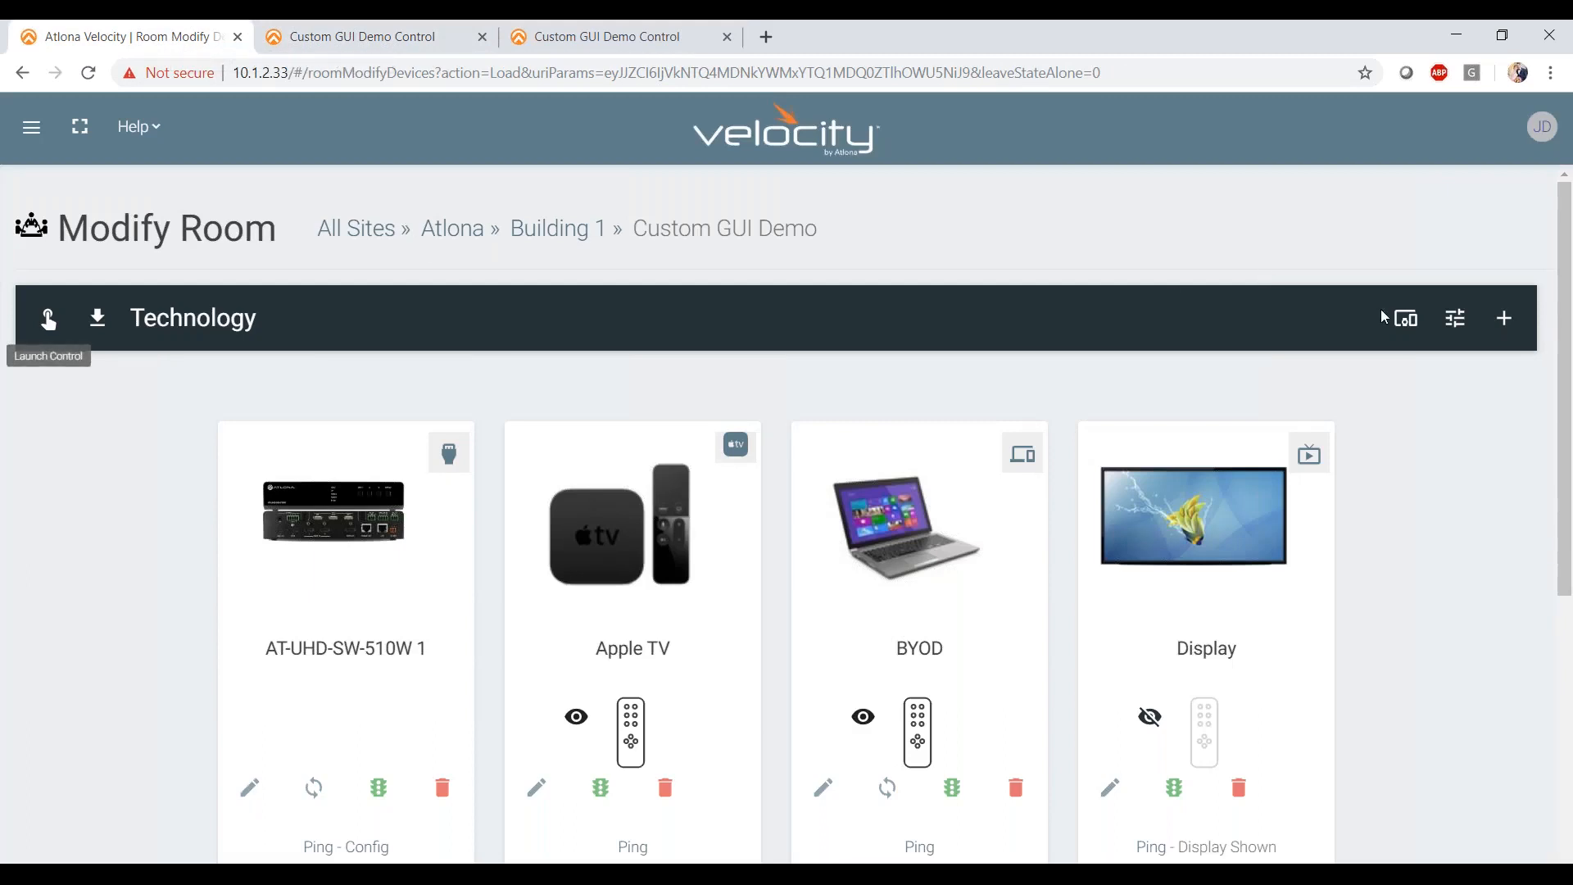
pyautogui.click(1402, 318)
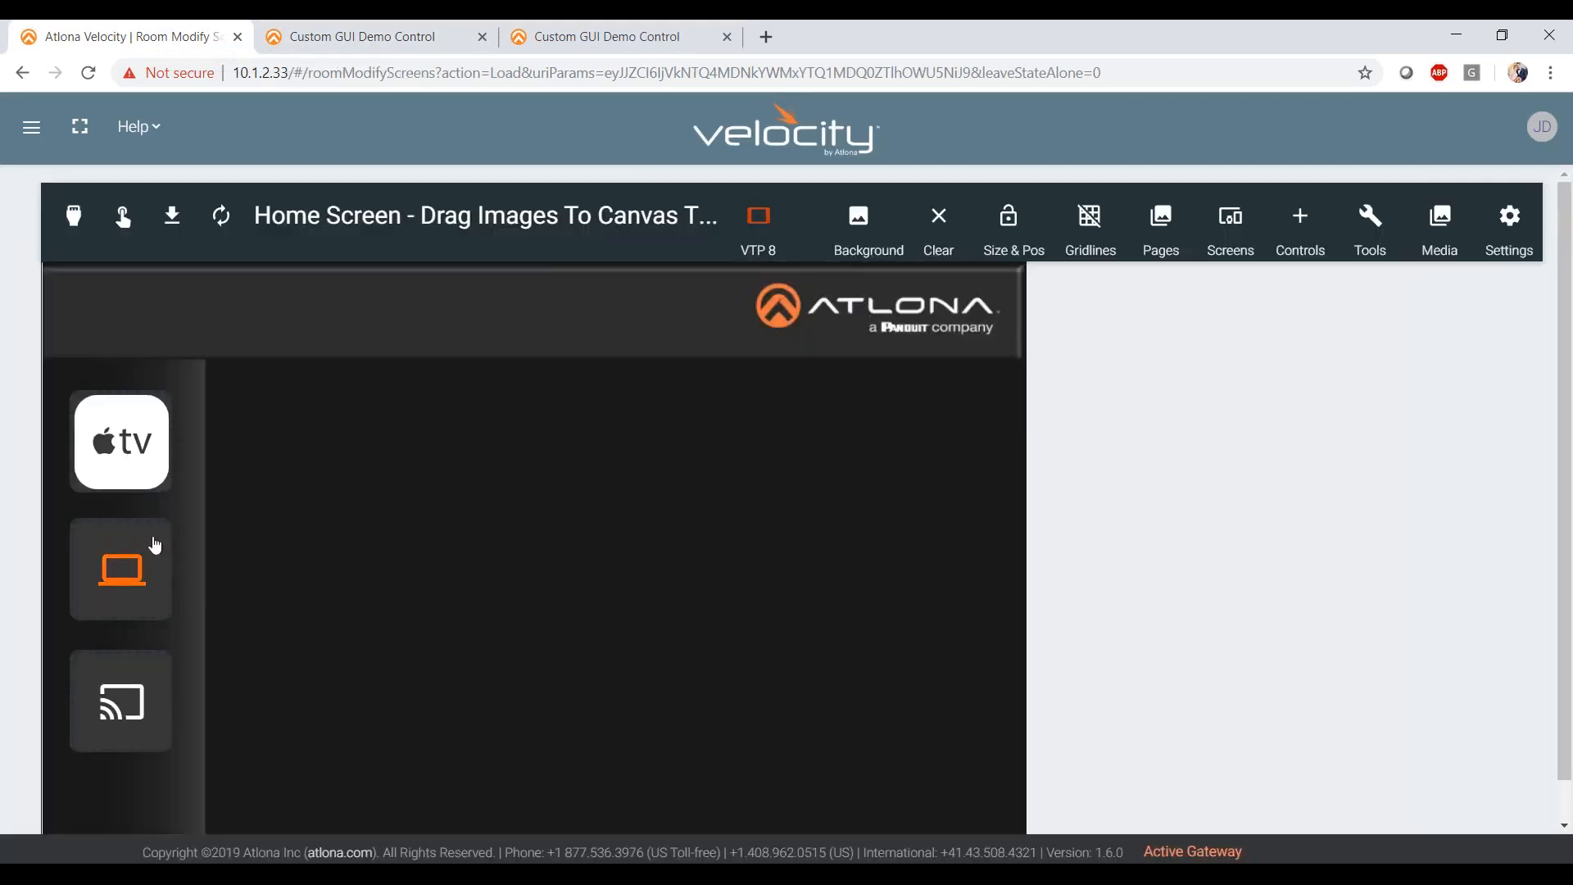
pyautogui.click(135, 553)
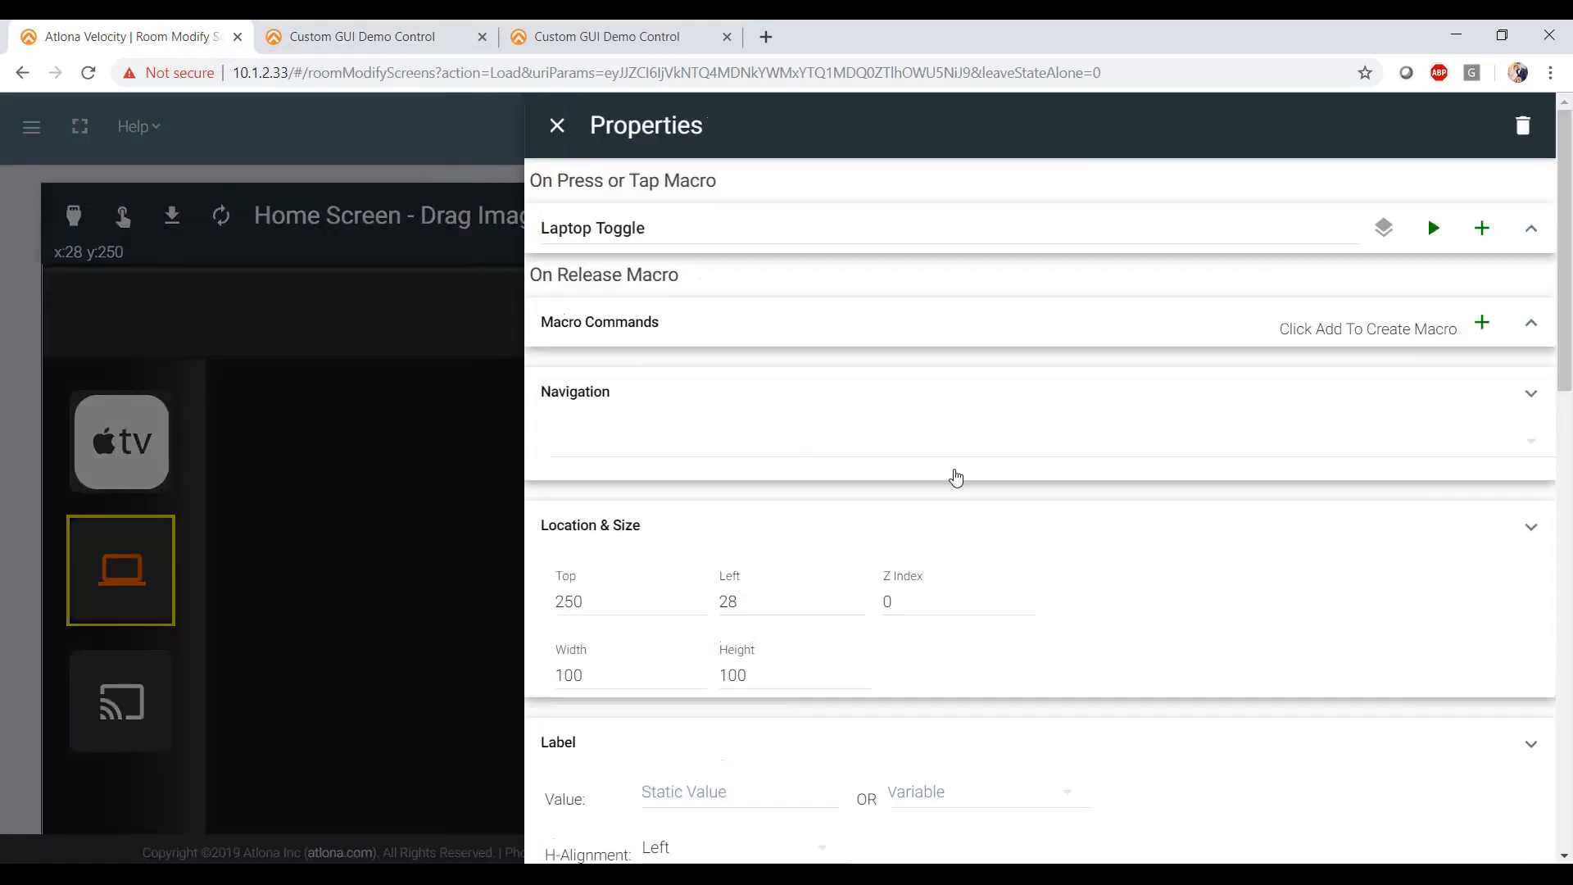
pyautogui.click(1532, 230)
pyautogui.scroll(-1, 1292, 464)
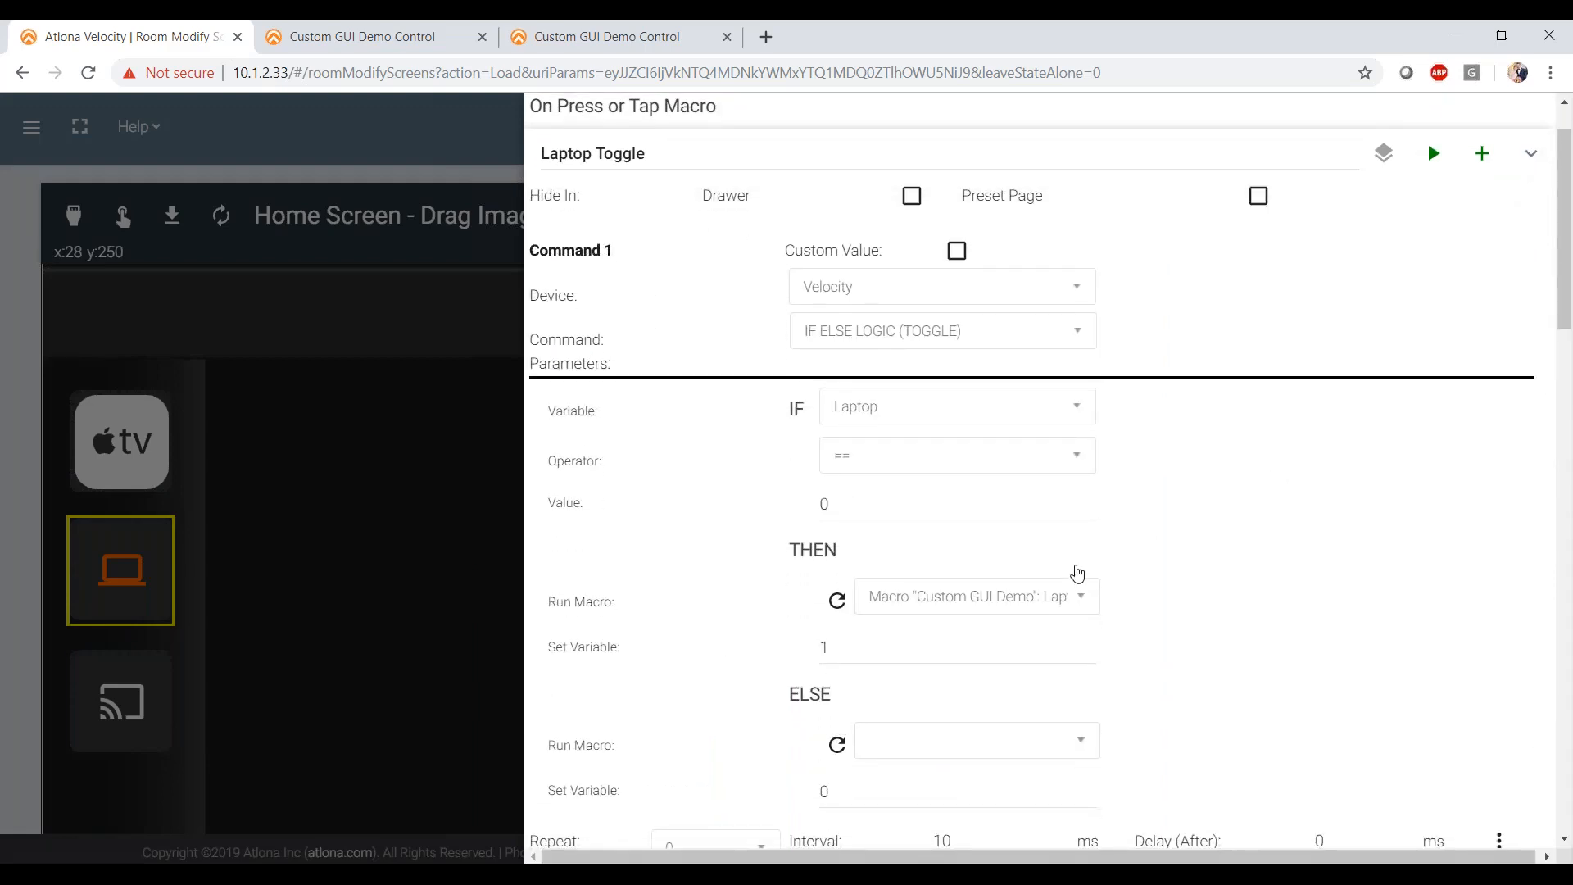
pyautogui.click(1050, 612)
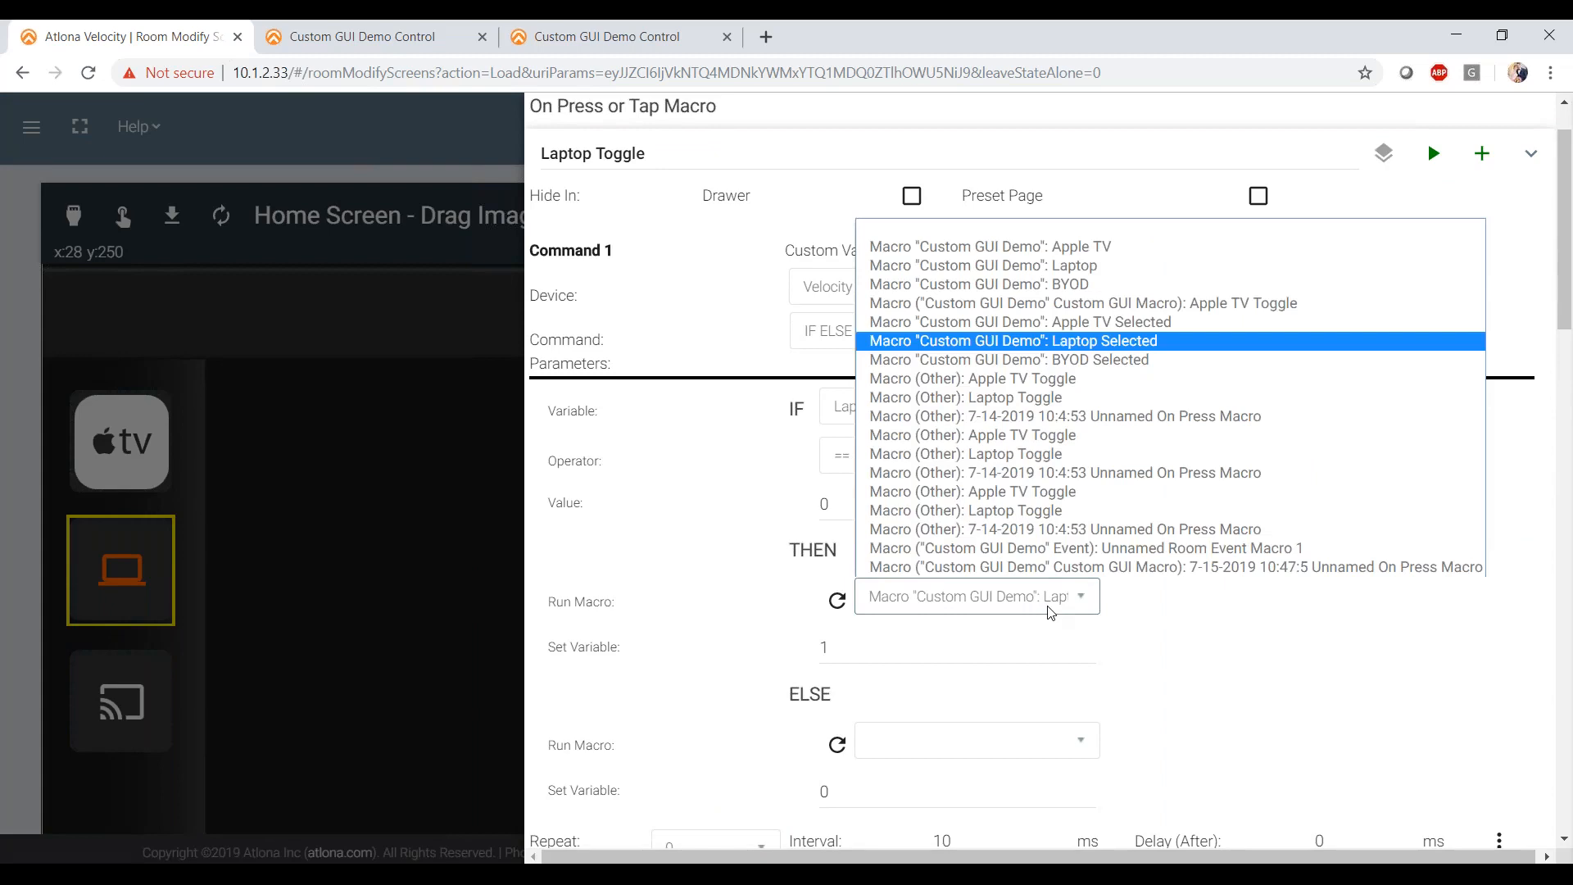
pyautogui.click(1204, 620)
pyautogui.scroll(-2, 1204, 620)
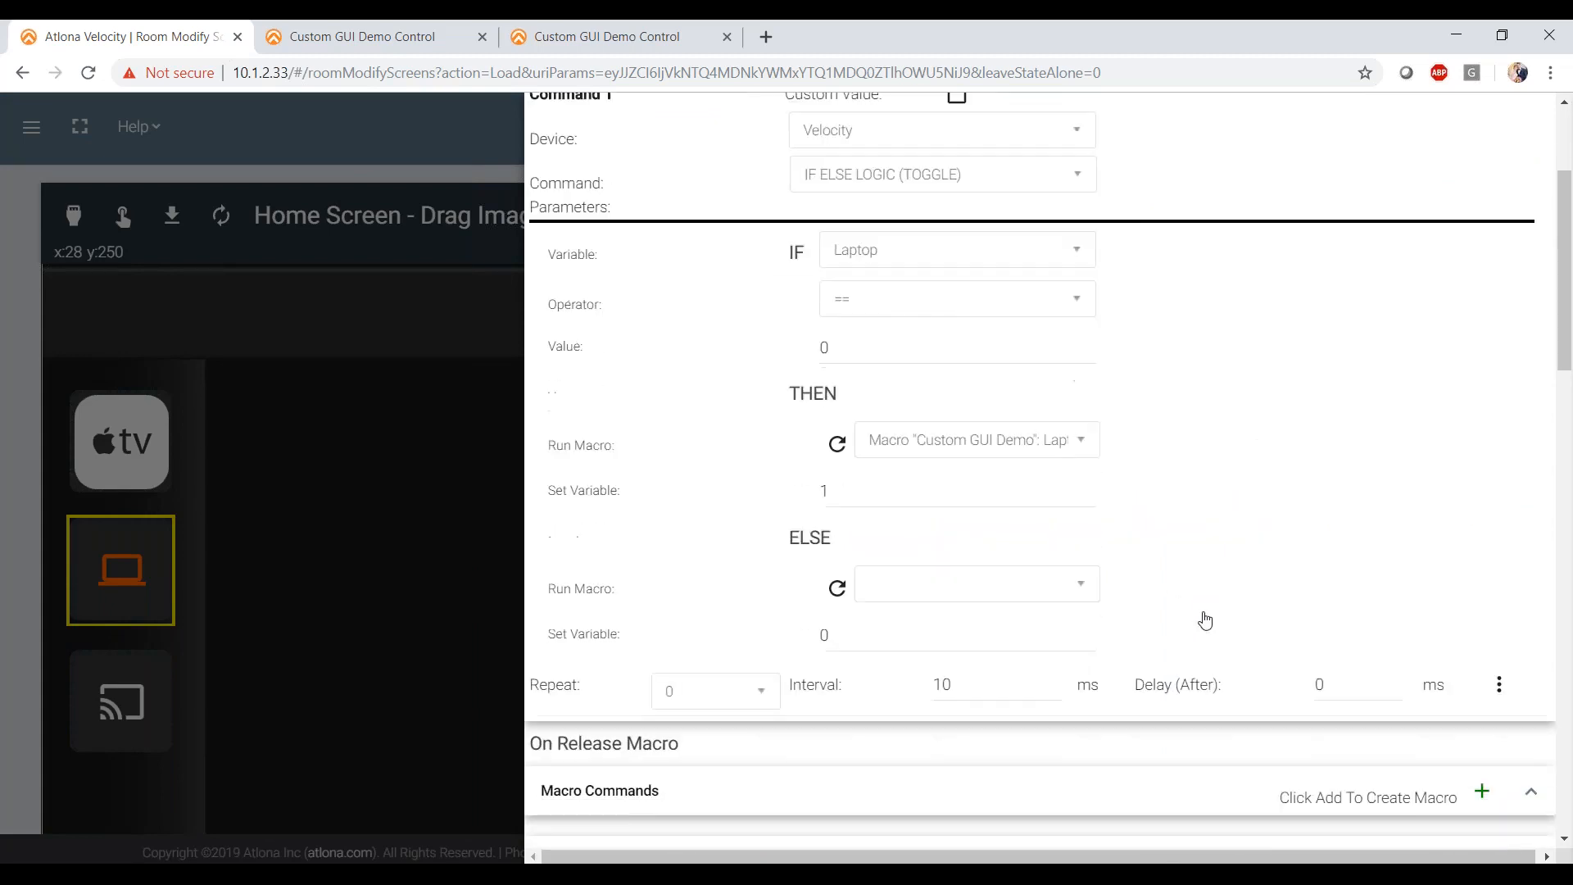
pyautogui.scroll(-2, 1204, 620)
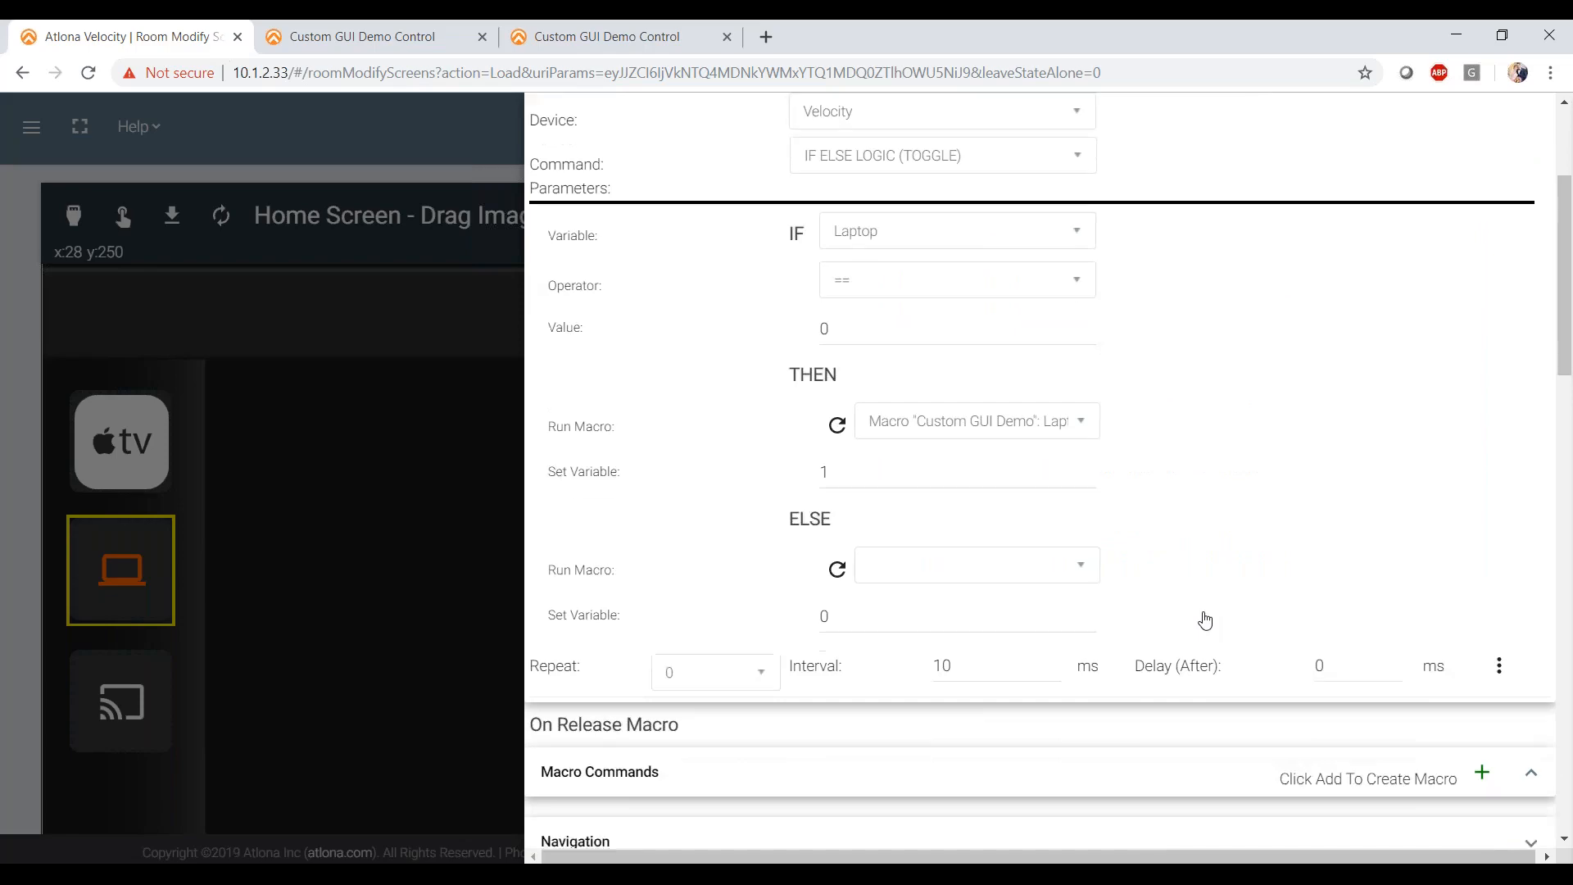
pyautogui.scroll(5, 1204, 620)
pyautogui.scroll(-7, 1204, 620)
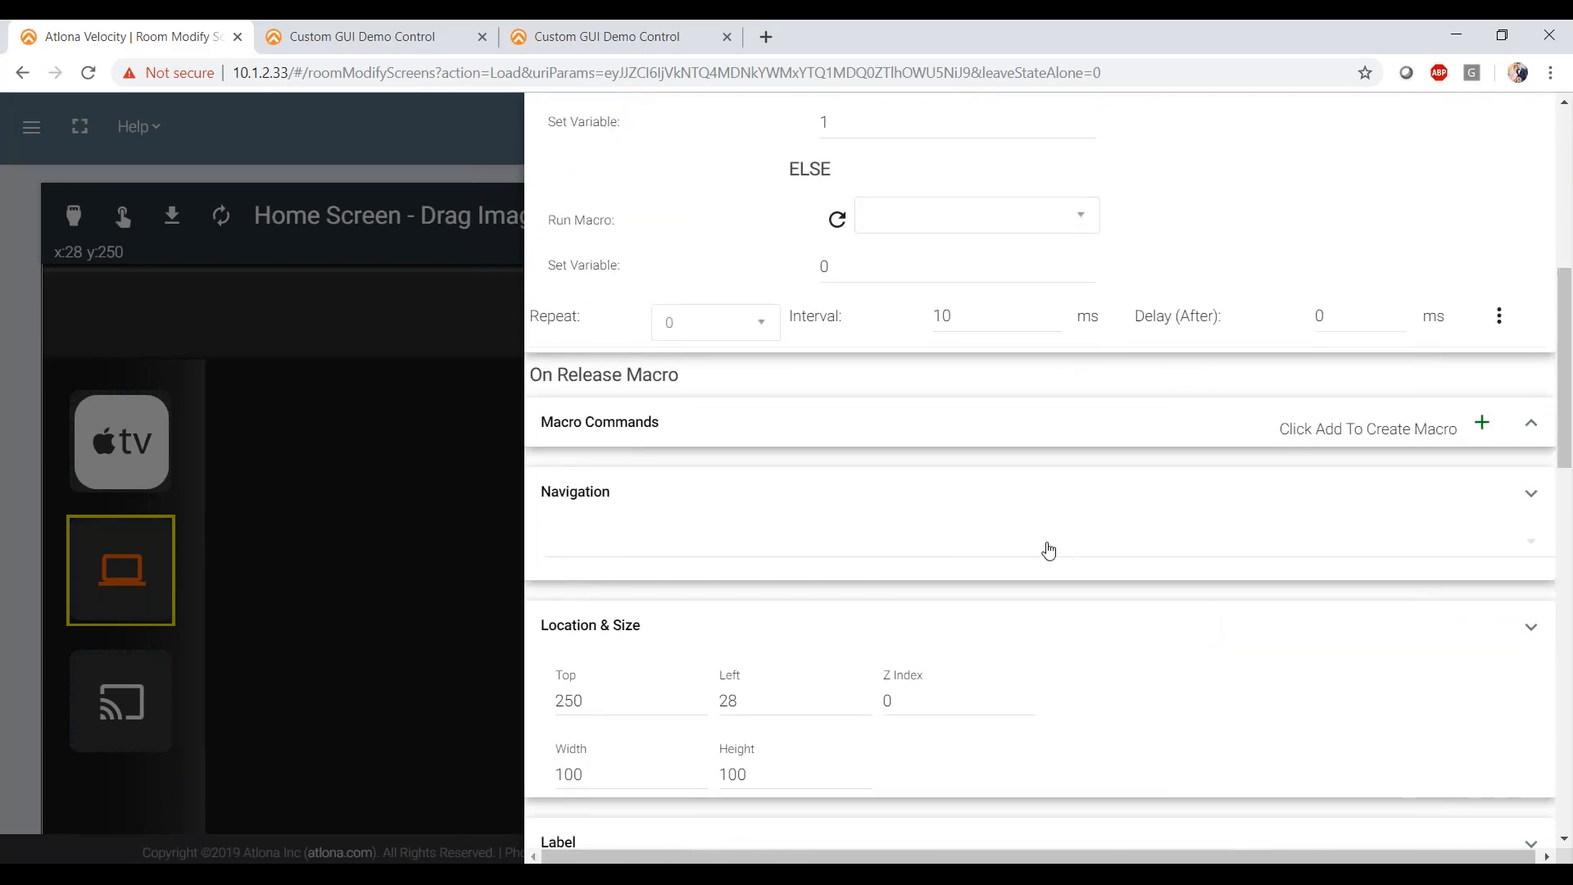
# - Check the page navigation settings of the laptop button and the cast button on the Home Screen
pyautogui.click(1036, 555)
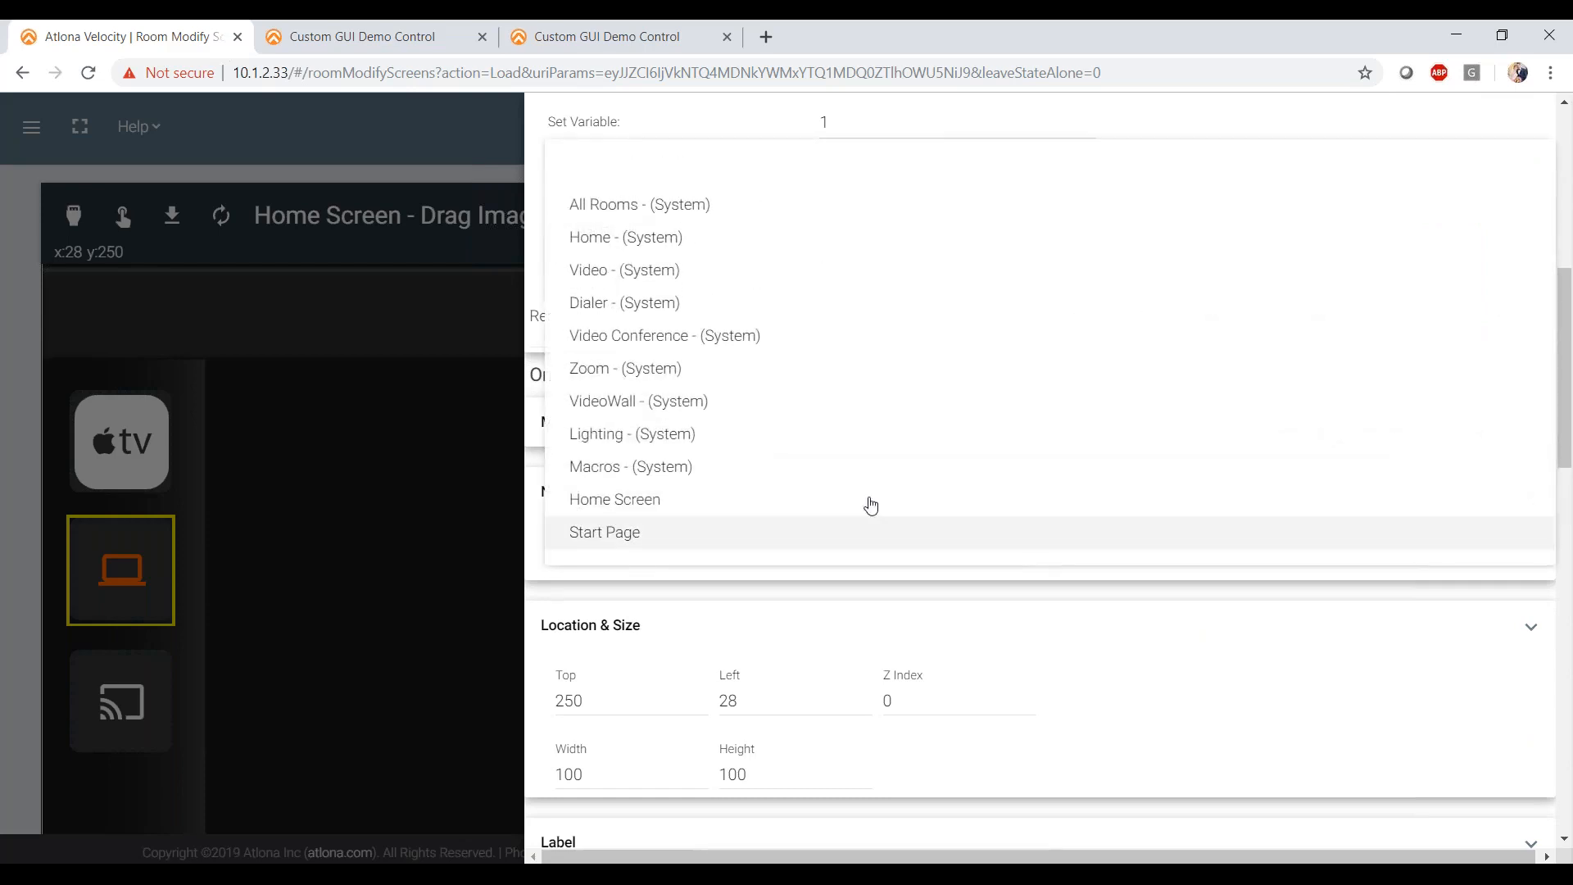
pyautogui.click(397, 474)
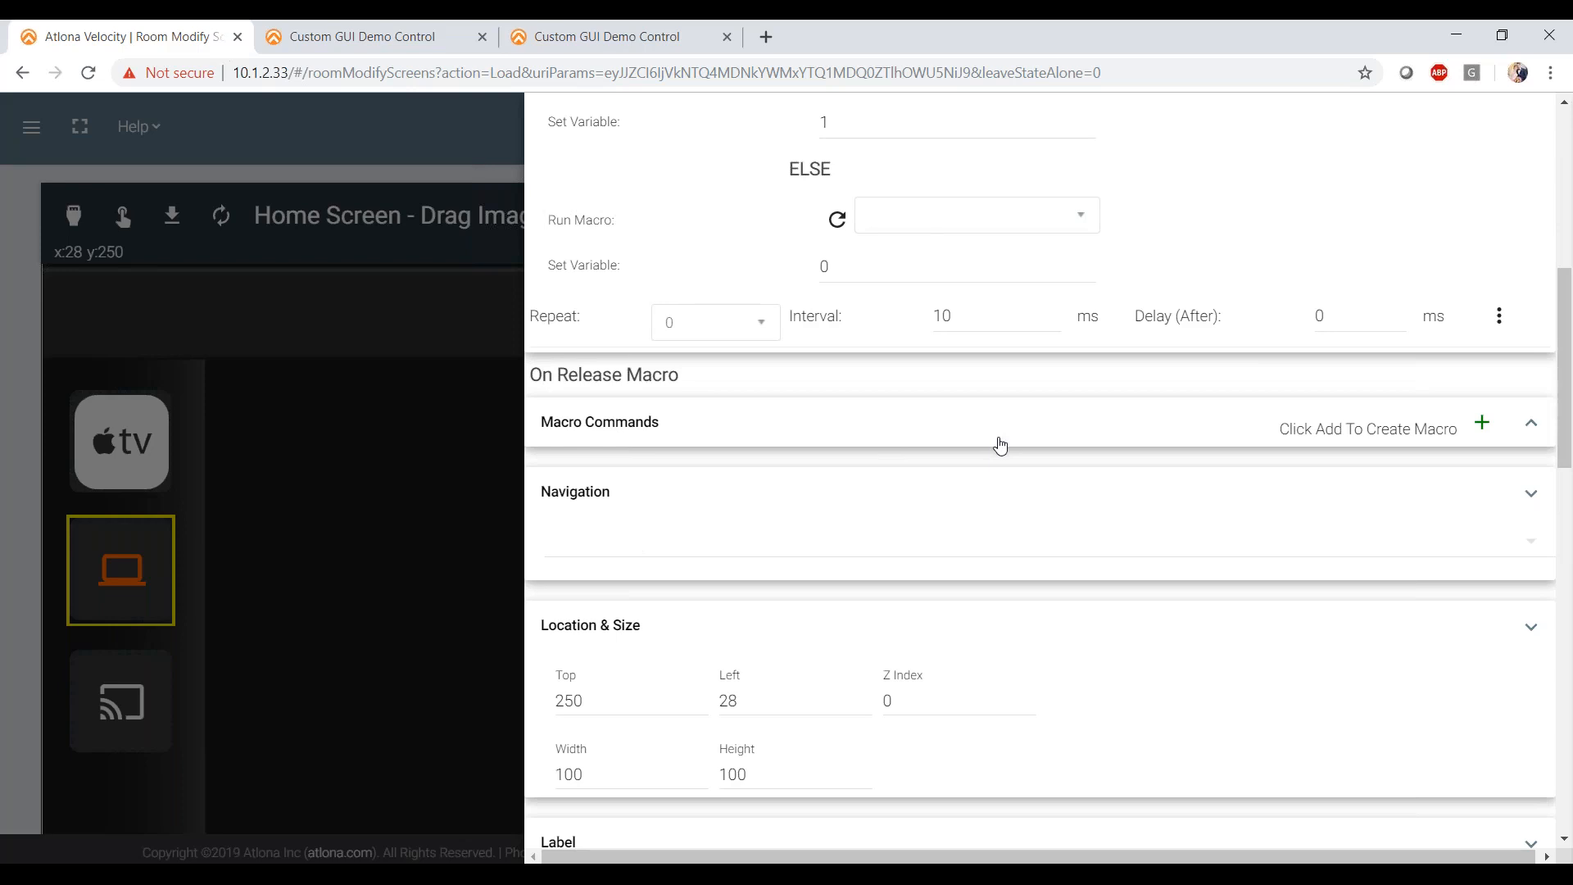
pyautogui.scroll(-2, 1000, 445)
pyautogui.scroll(1, 999, 445)
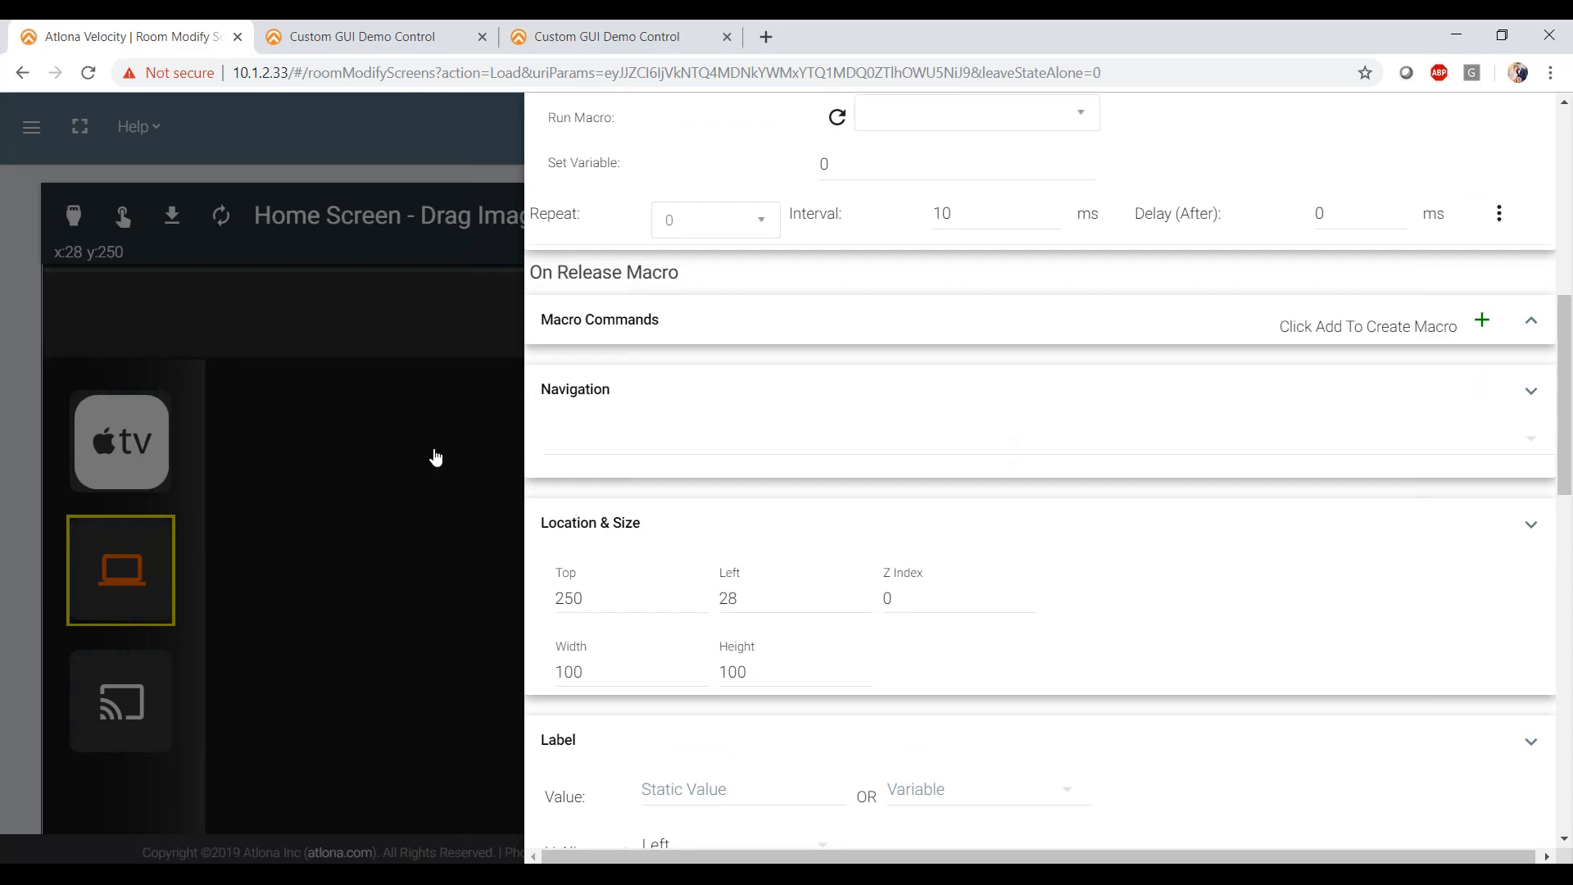
pyautogui.click(436, 456)
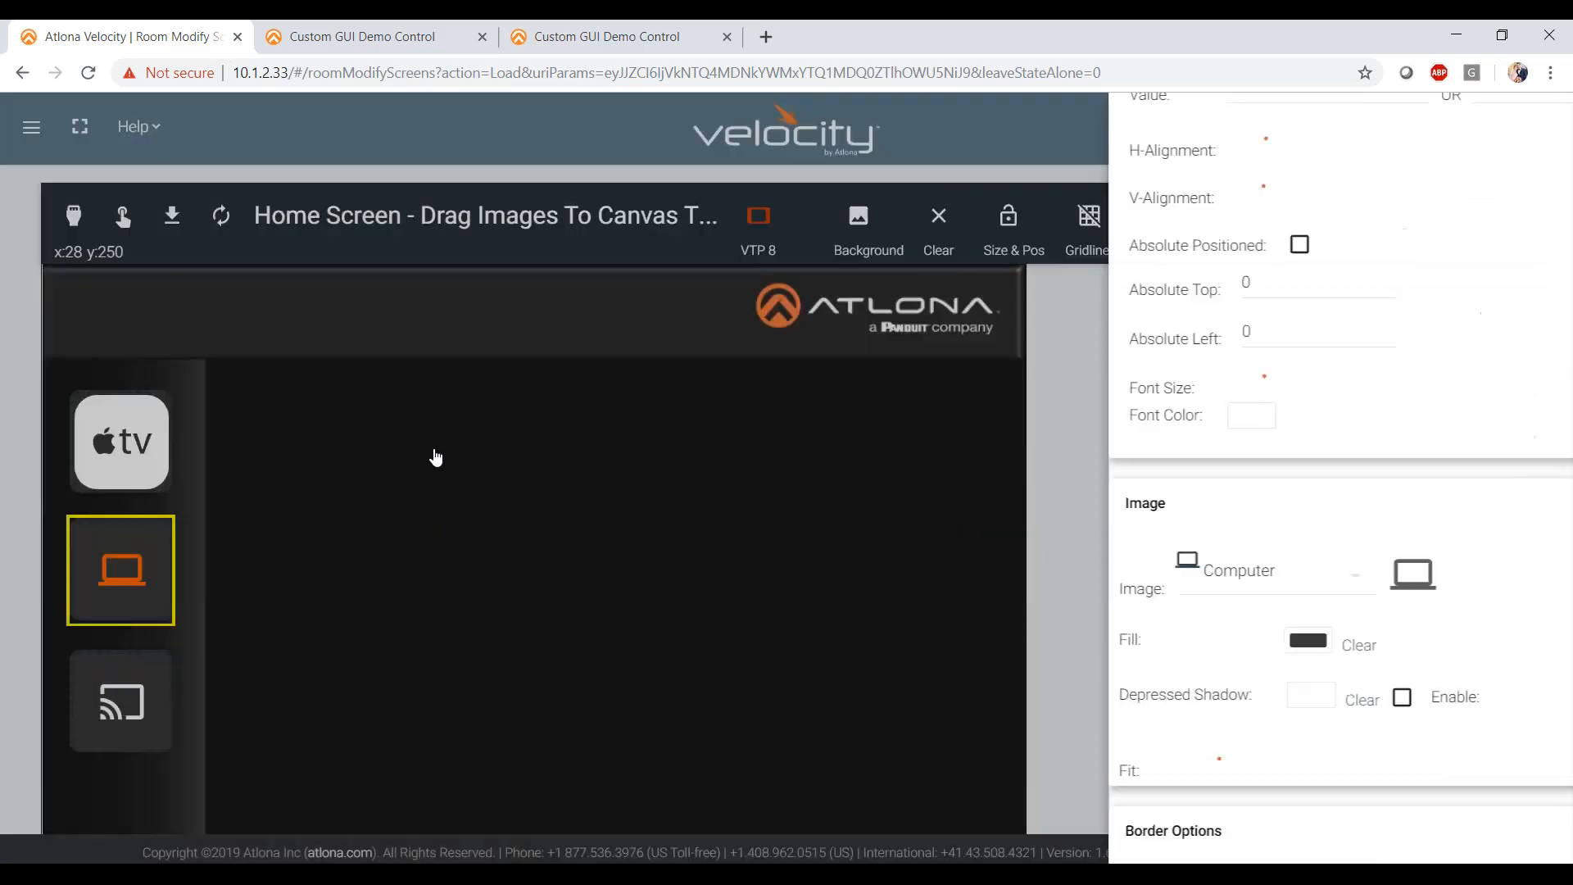
pyautogui.click(122, 686)
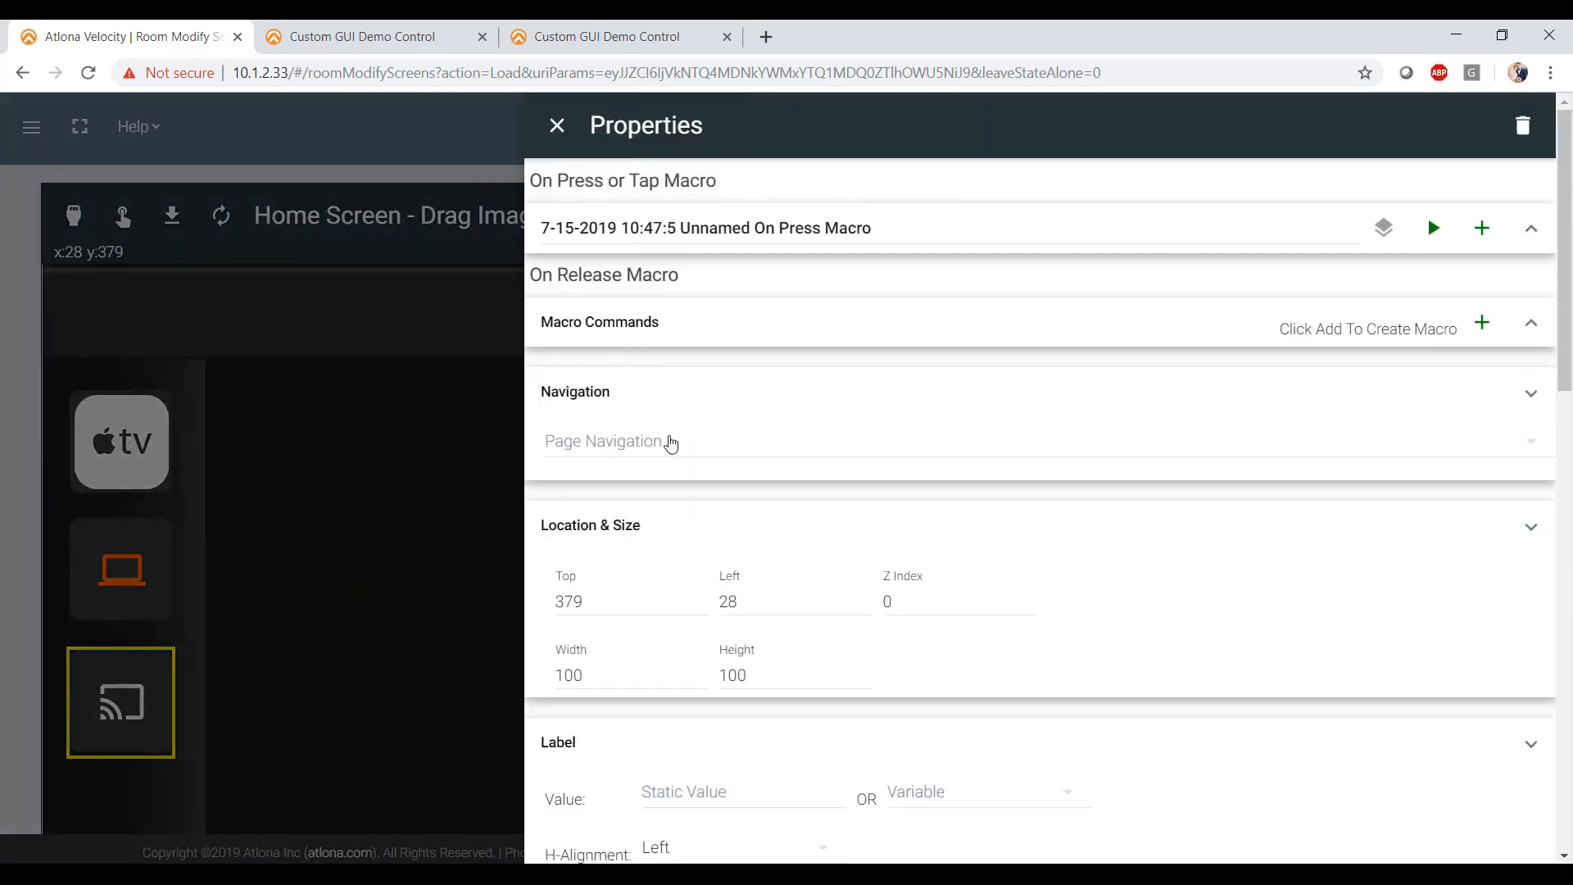
# - Set the laptop button's page navigation to Home Screen and close its properties
pyautogui.click(118, 565)
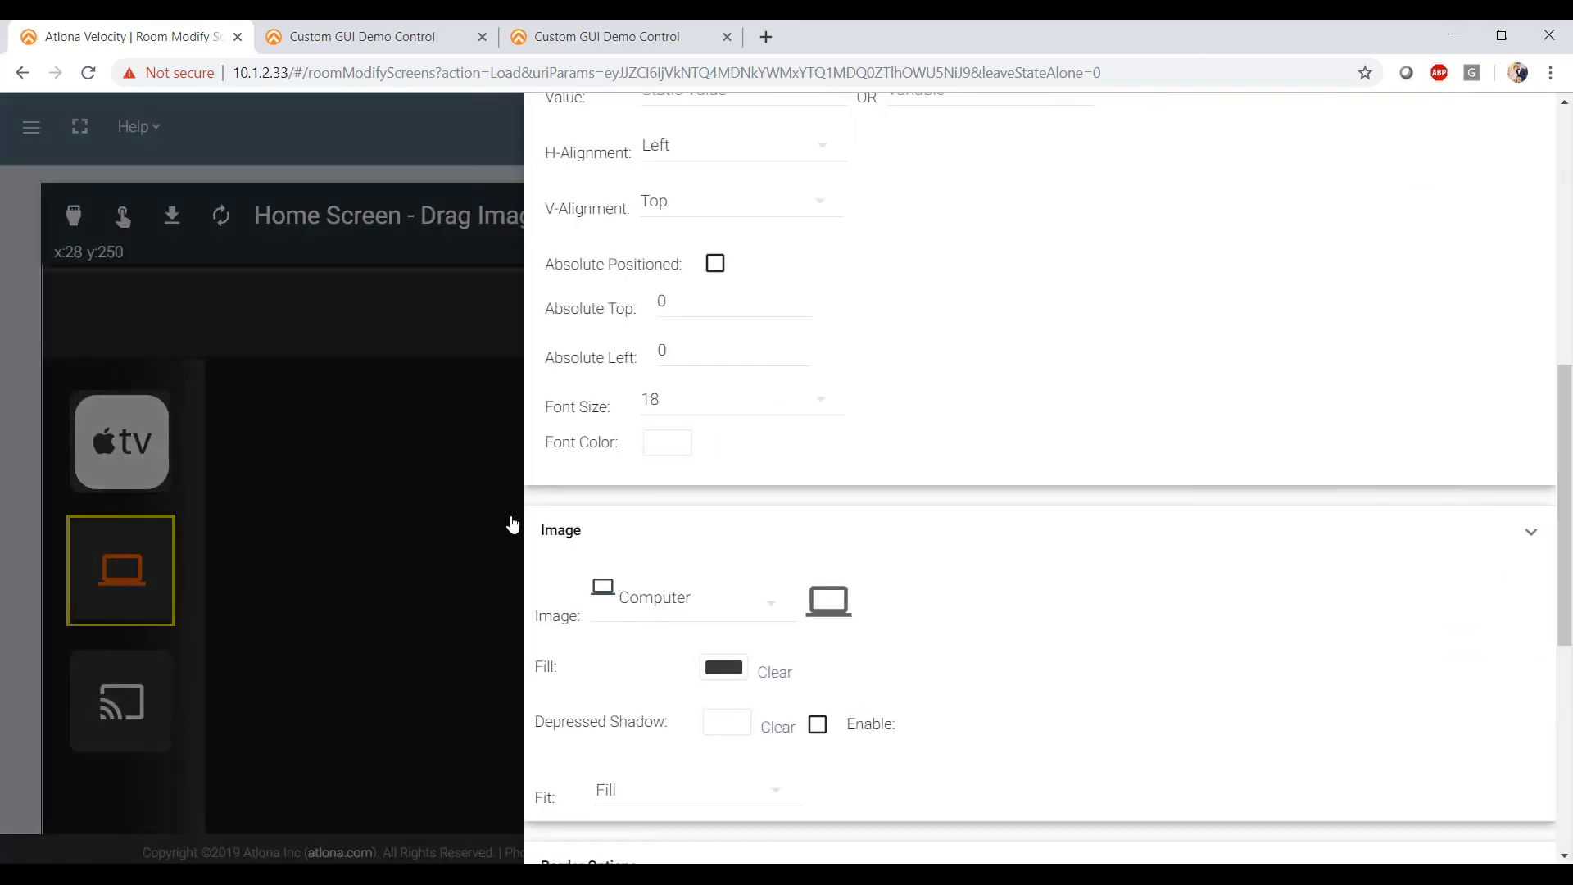
pyautogui.scroll(8, 832, 432)
pyautogui.click(759, 447)
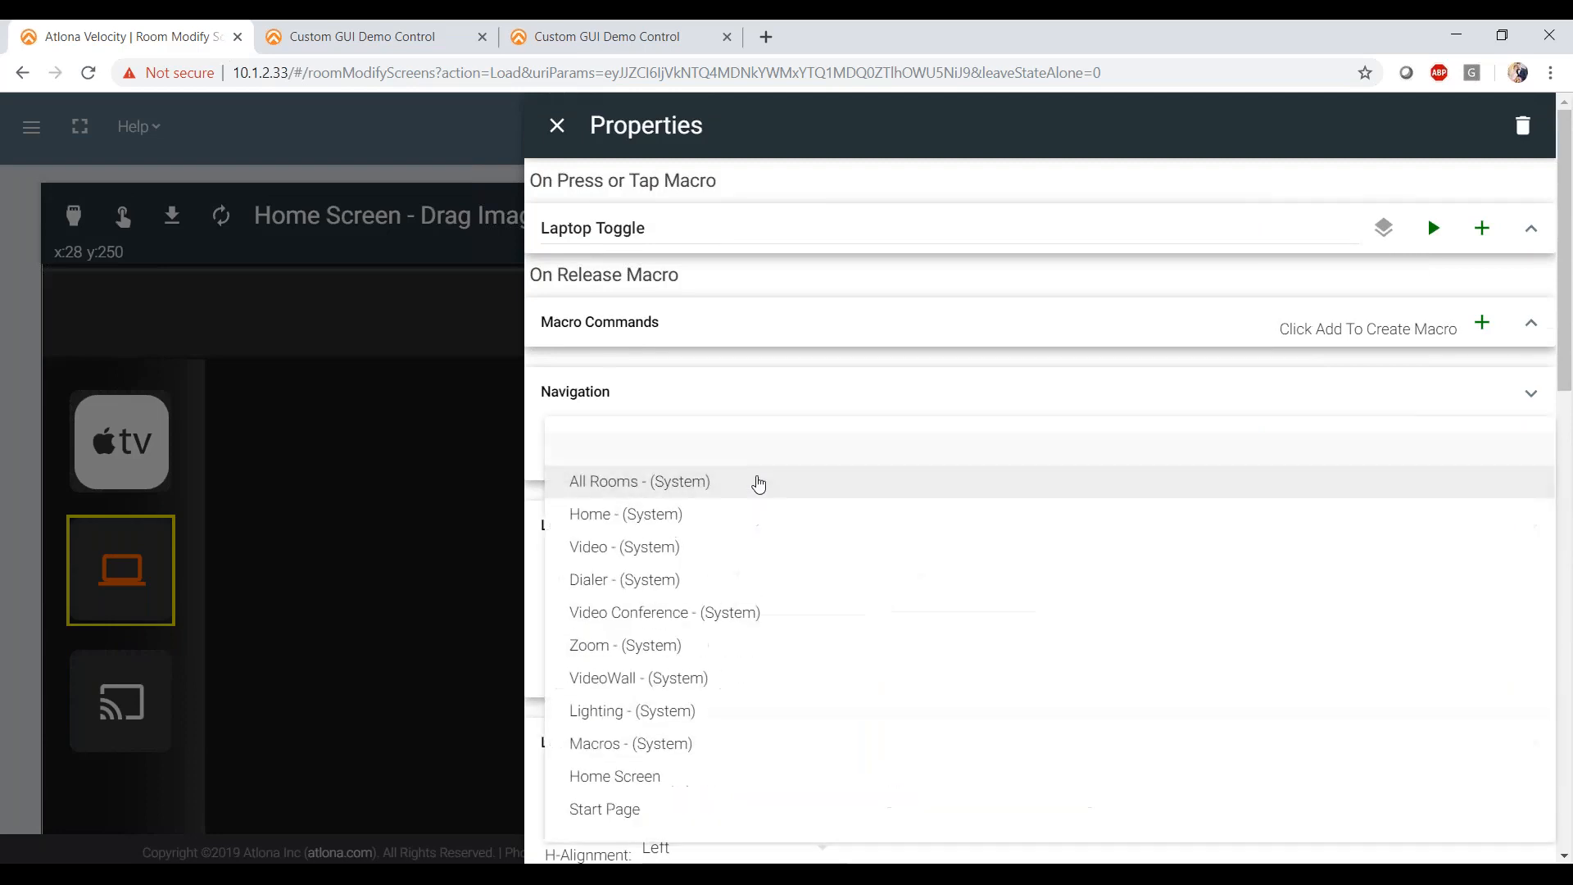
pyautogui.click(688, 777)
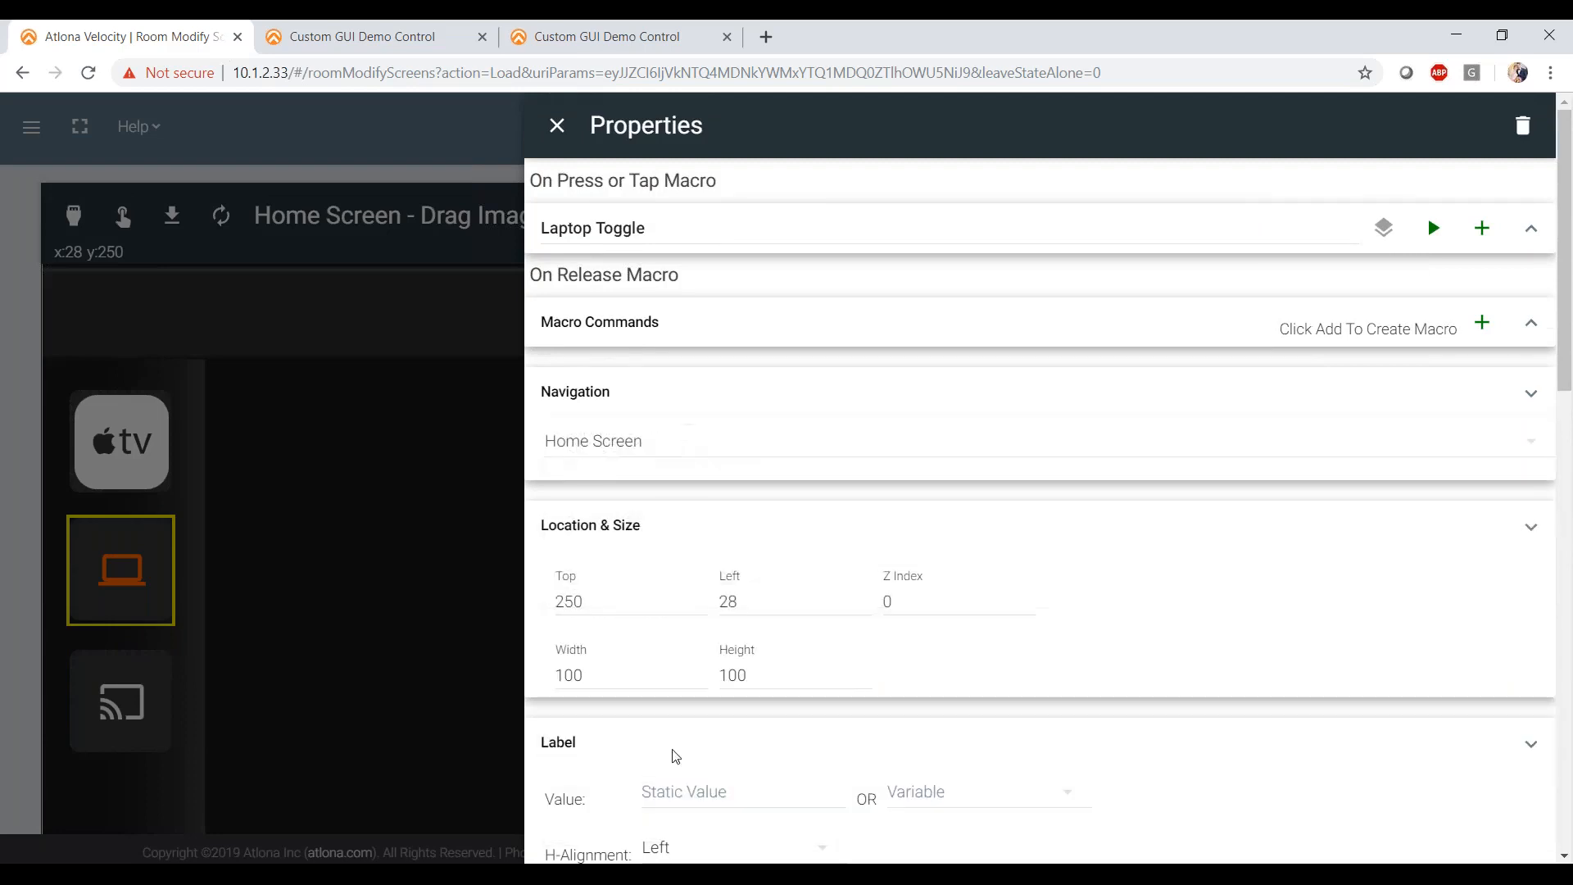
pyautogui.click(433, 538)
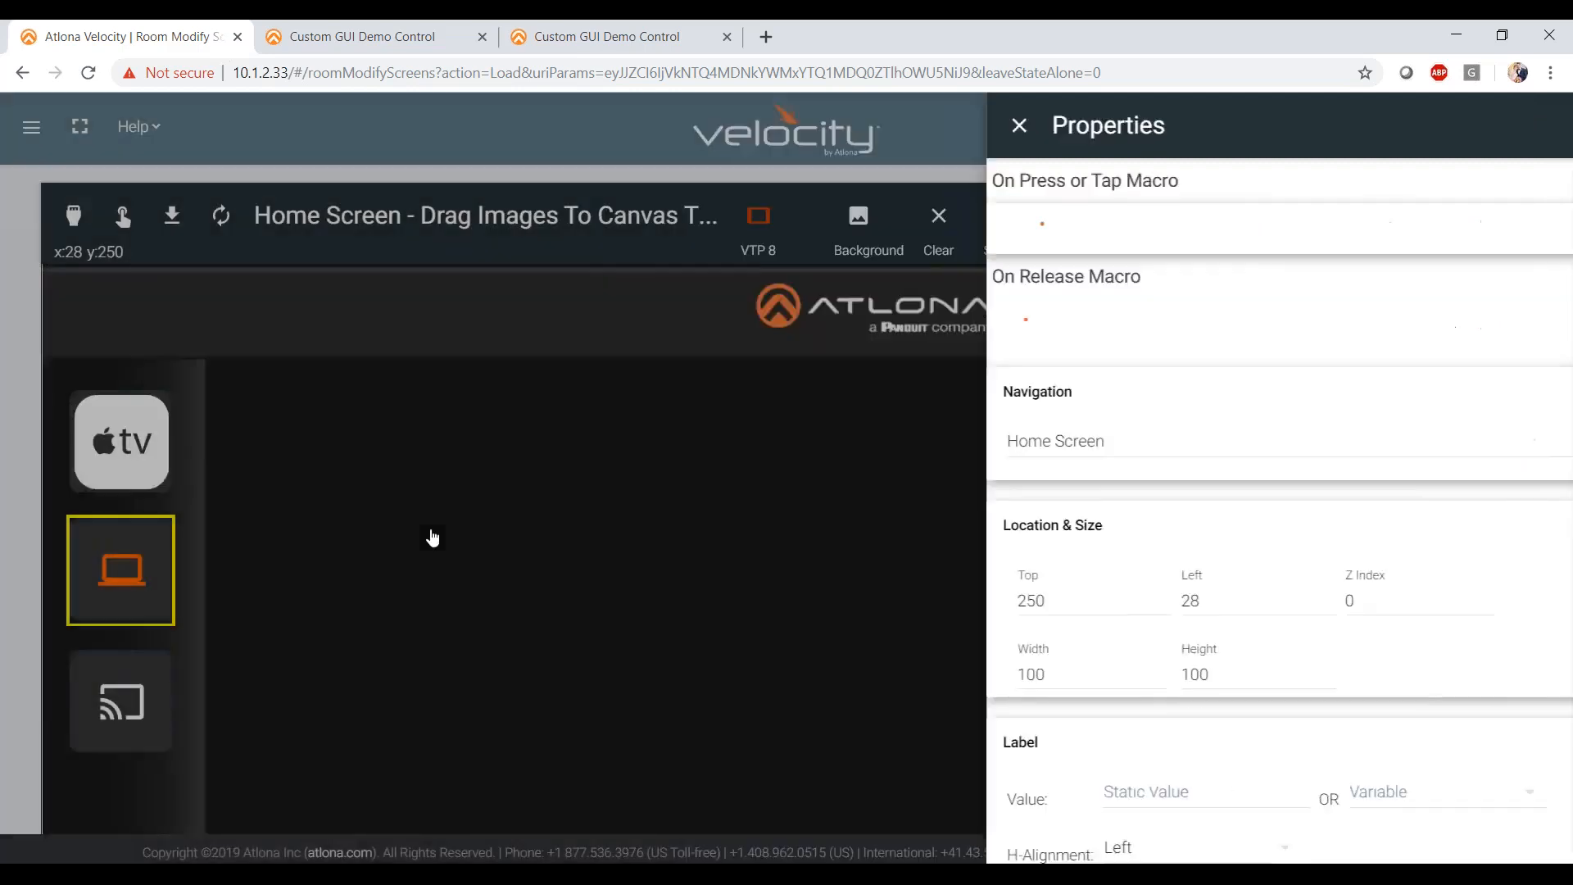
# - Set the Apple TV button's page navigation to Home Screen and launch the room control
pyautogui.click(123, 446)
pyautogui.click(650, 452)
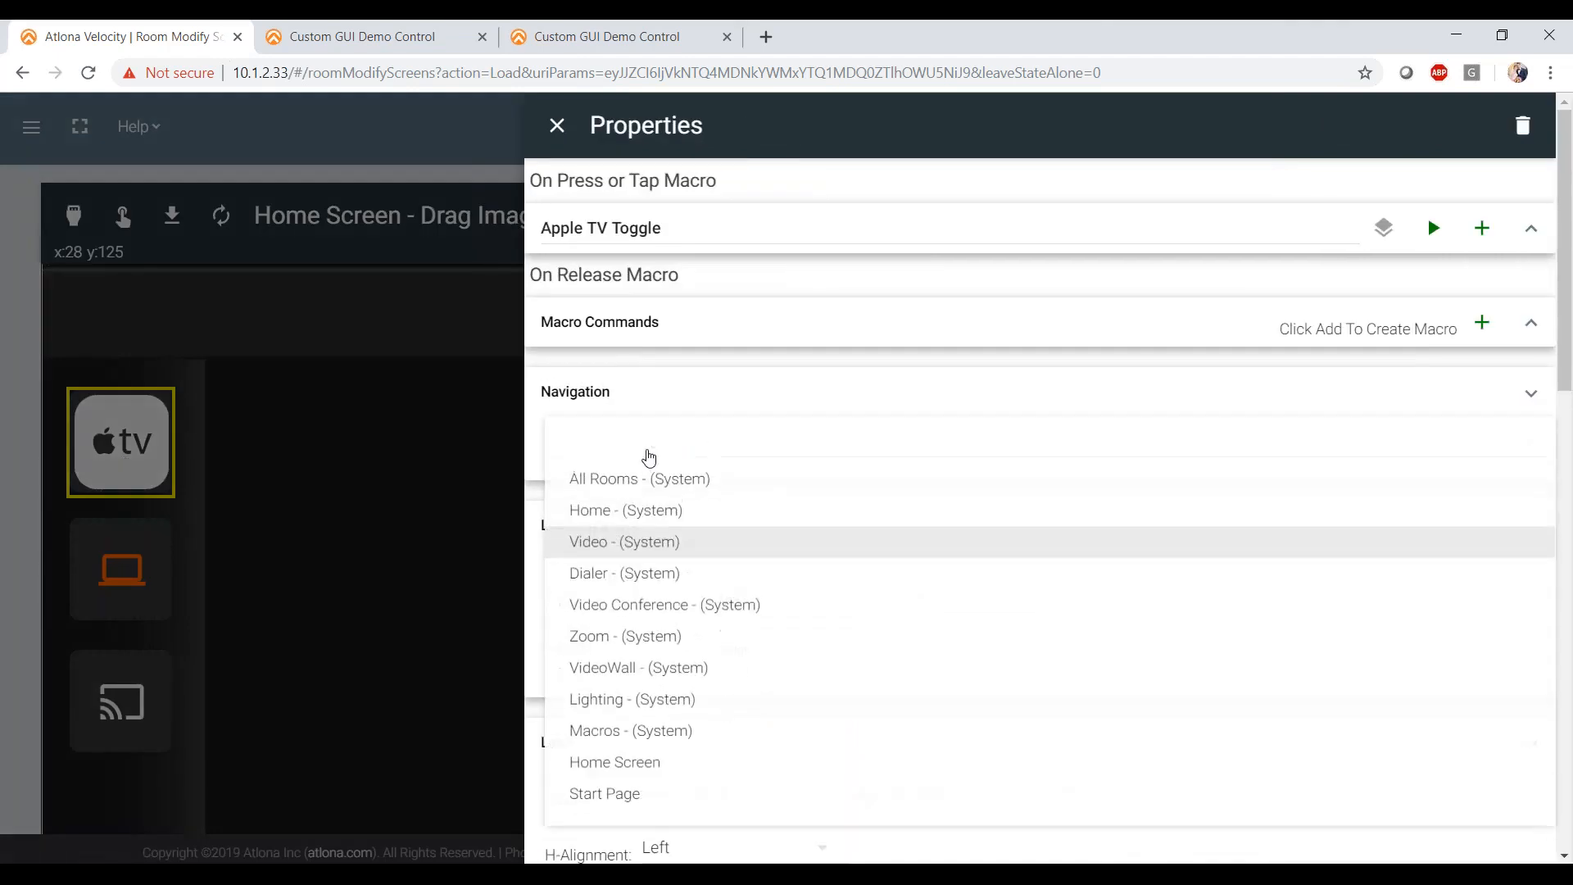
pyautogui.click(616, 773)
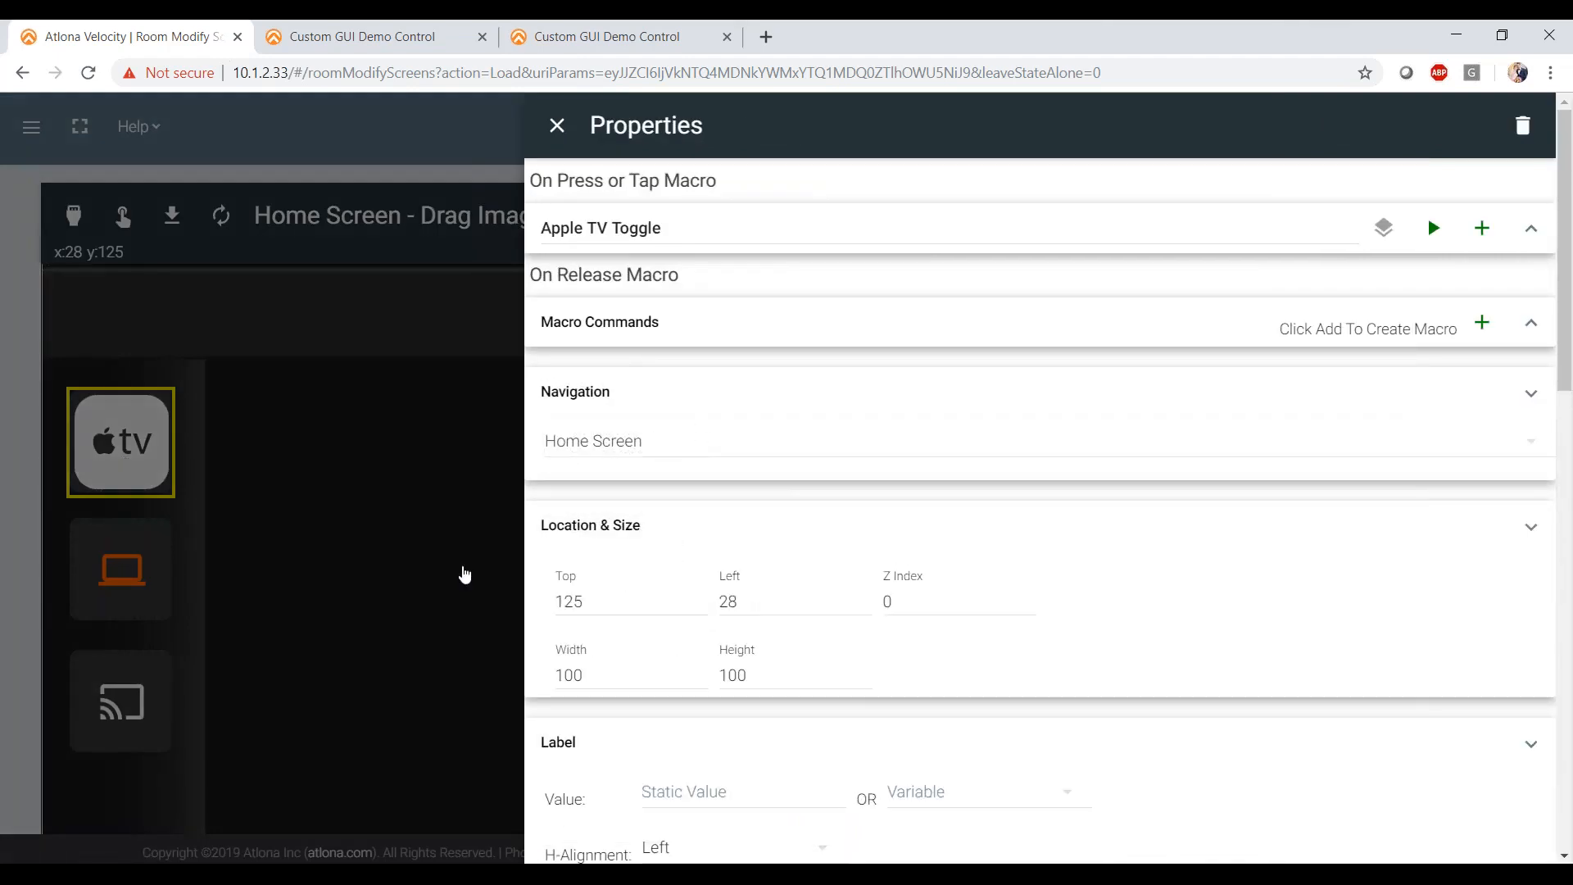
pyautogui.click(460, 573)
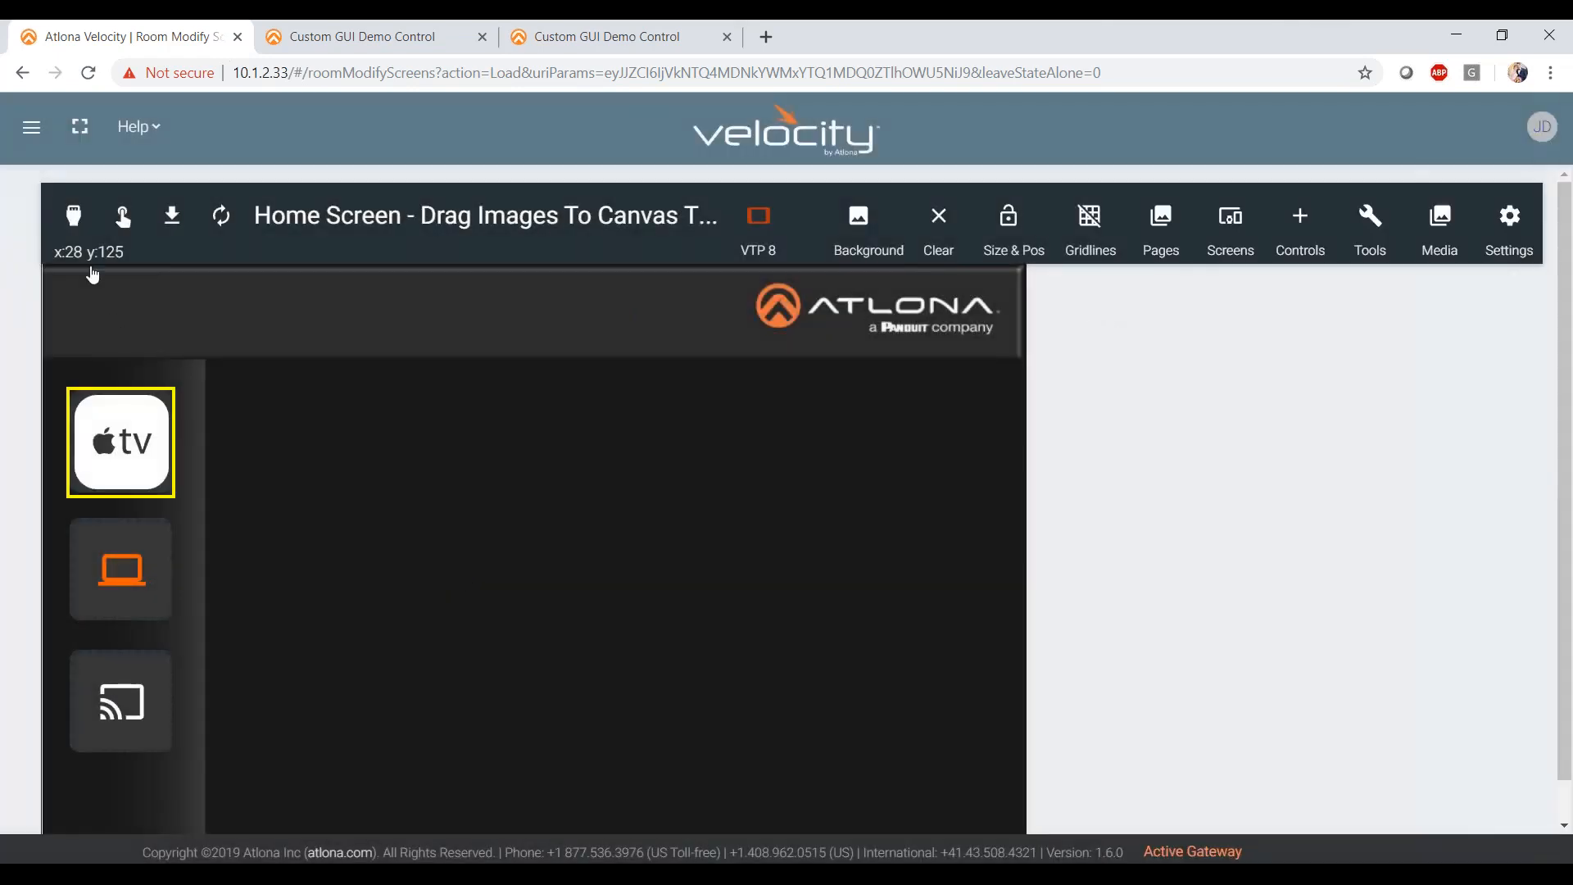
pyautogui.click(122, 221)
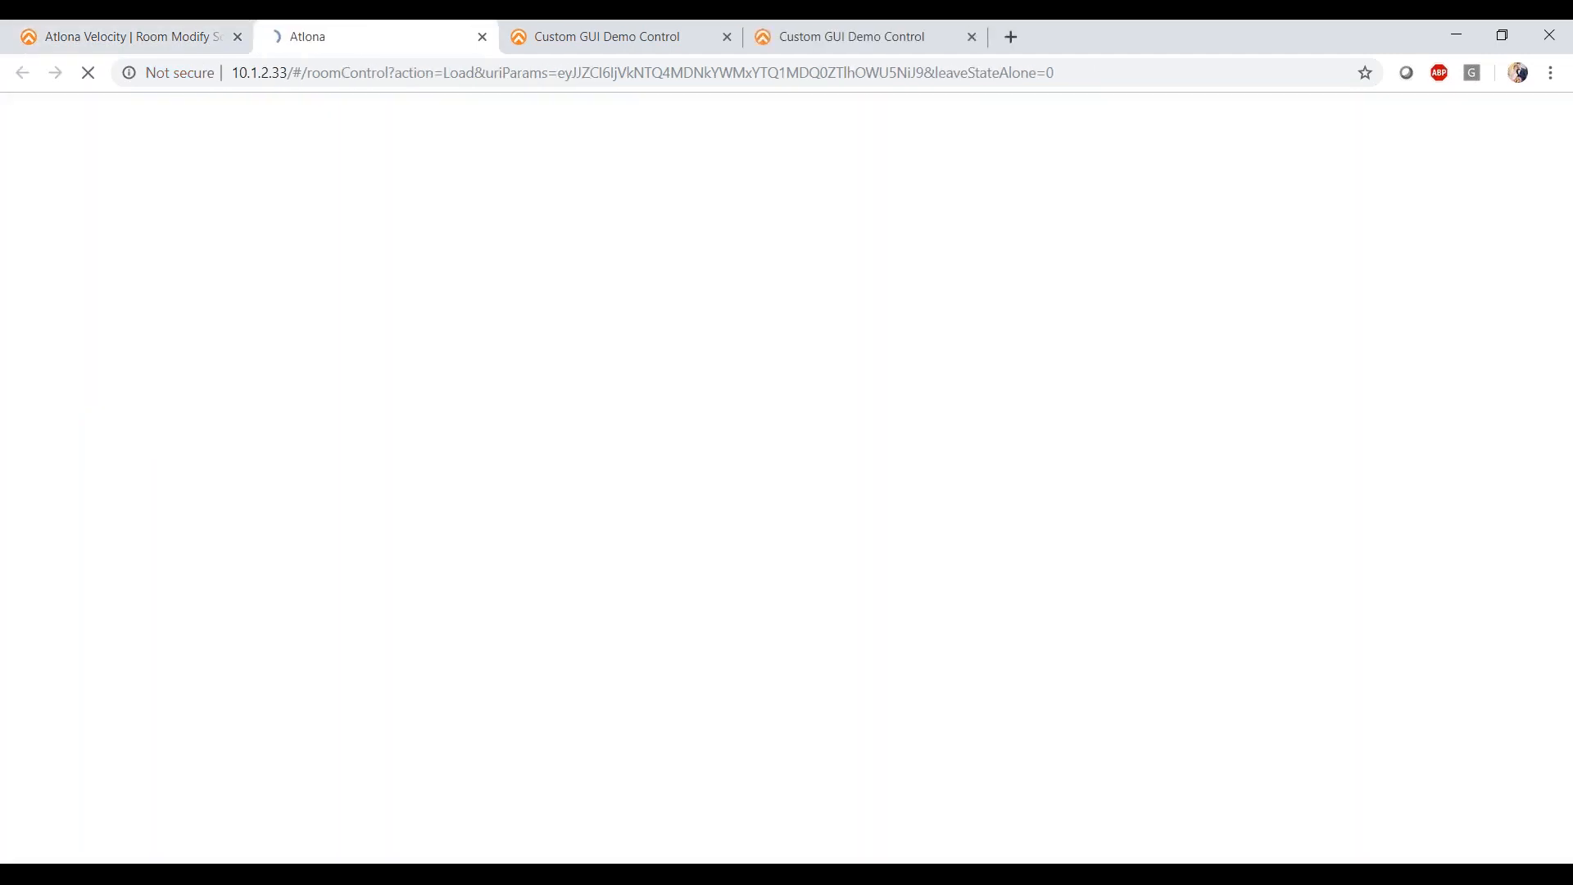
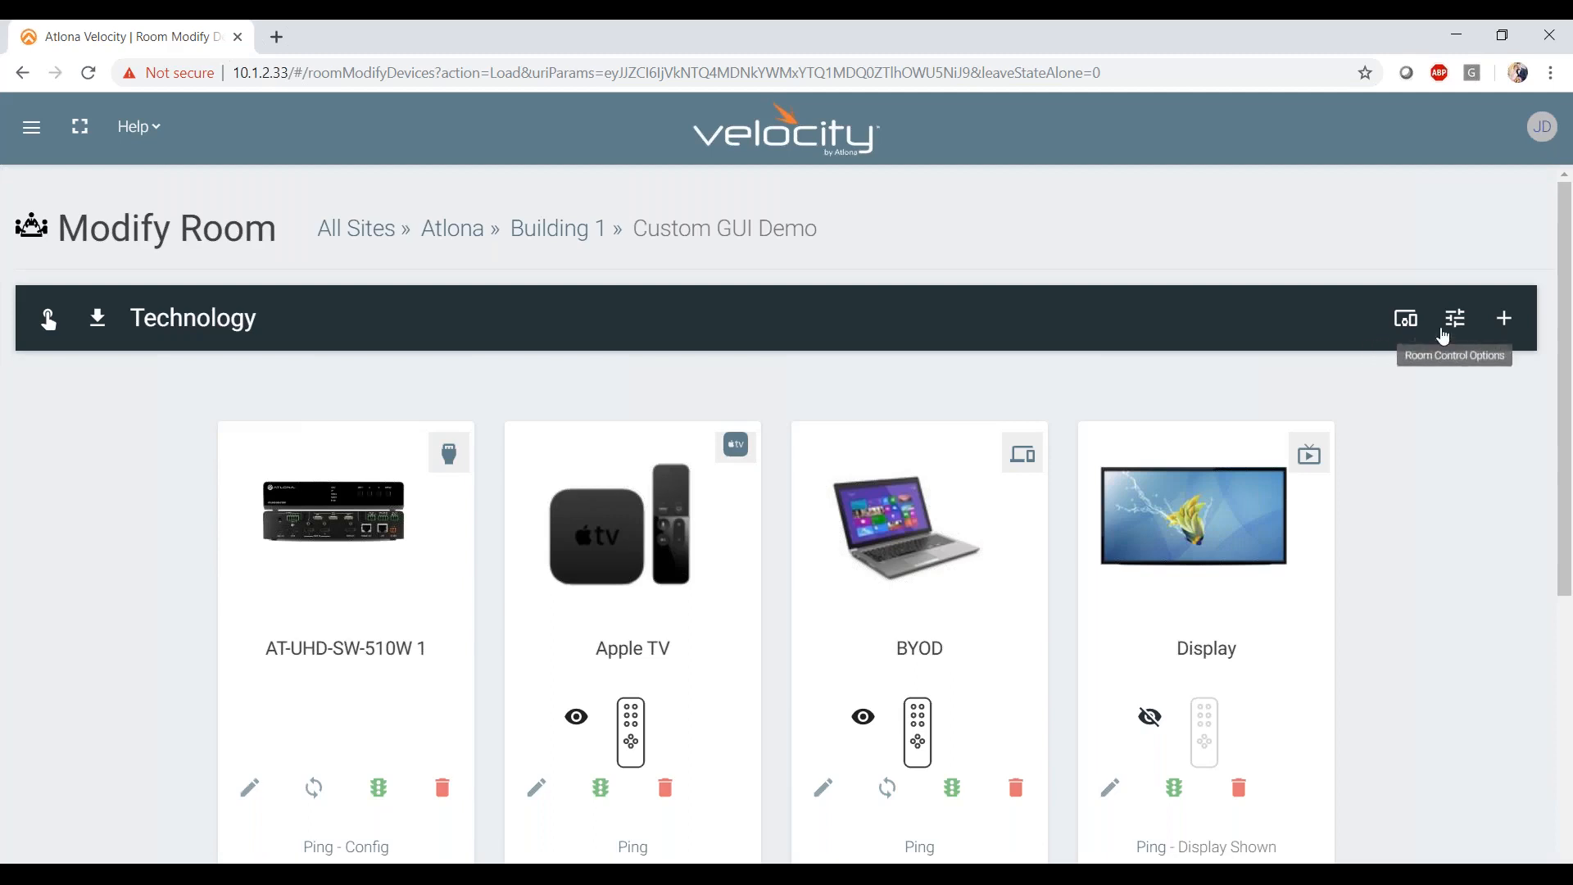
# - Open the room's macros from the room control options and review the commands of the Apple TV macro
pyautogui.click(1454, 323)
pyautogui.click(748, 341)
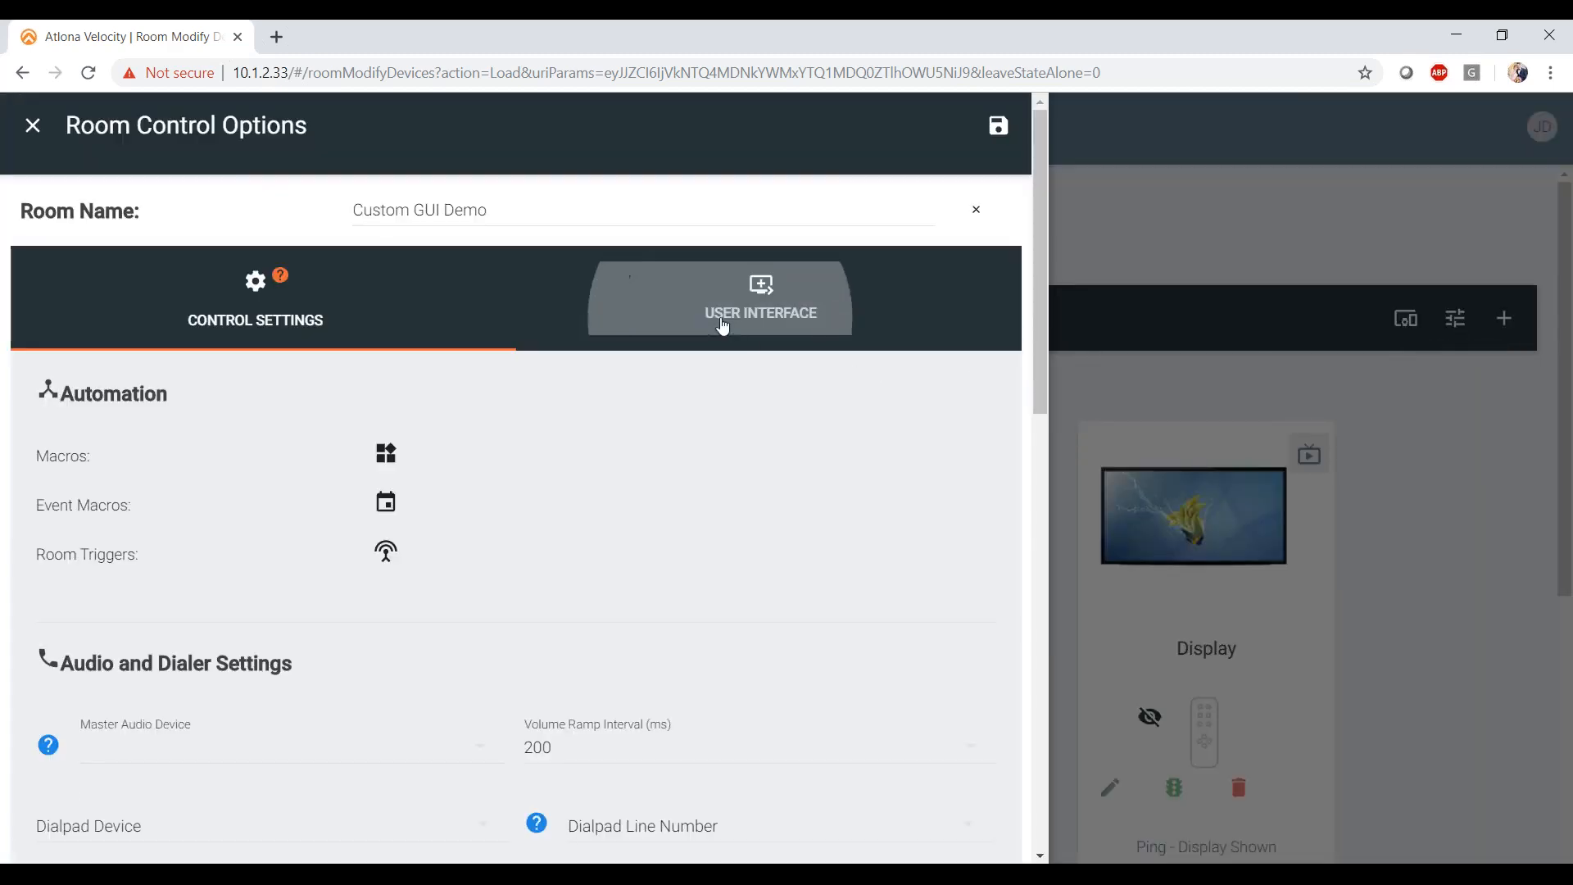
pyautogui.click(327, 316)
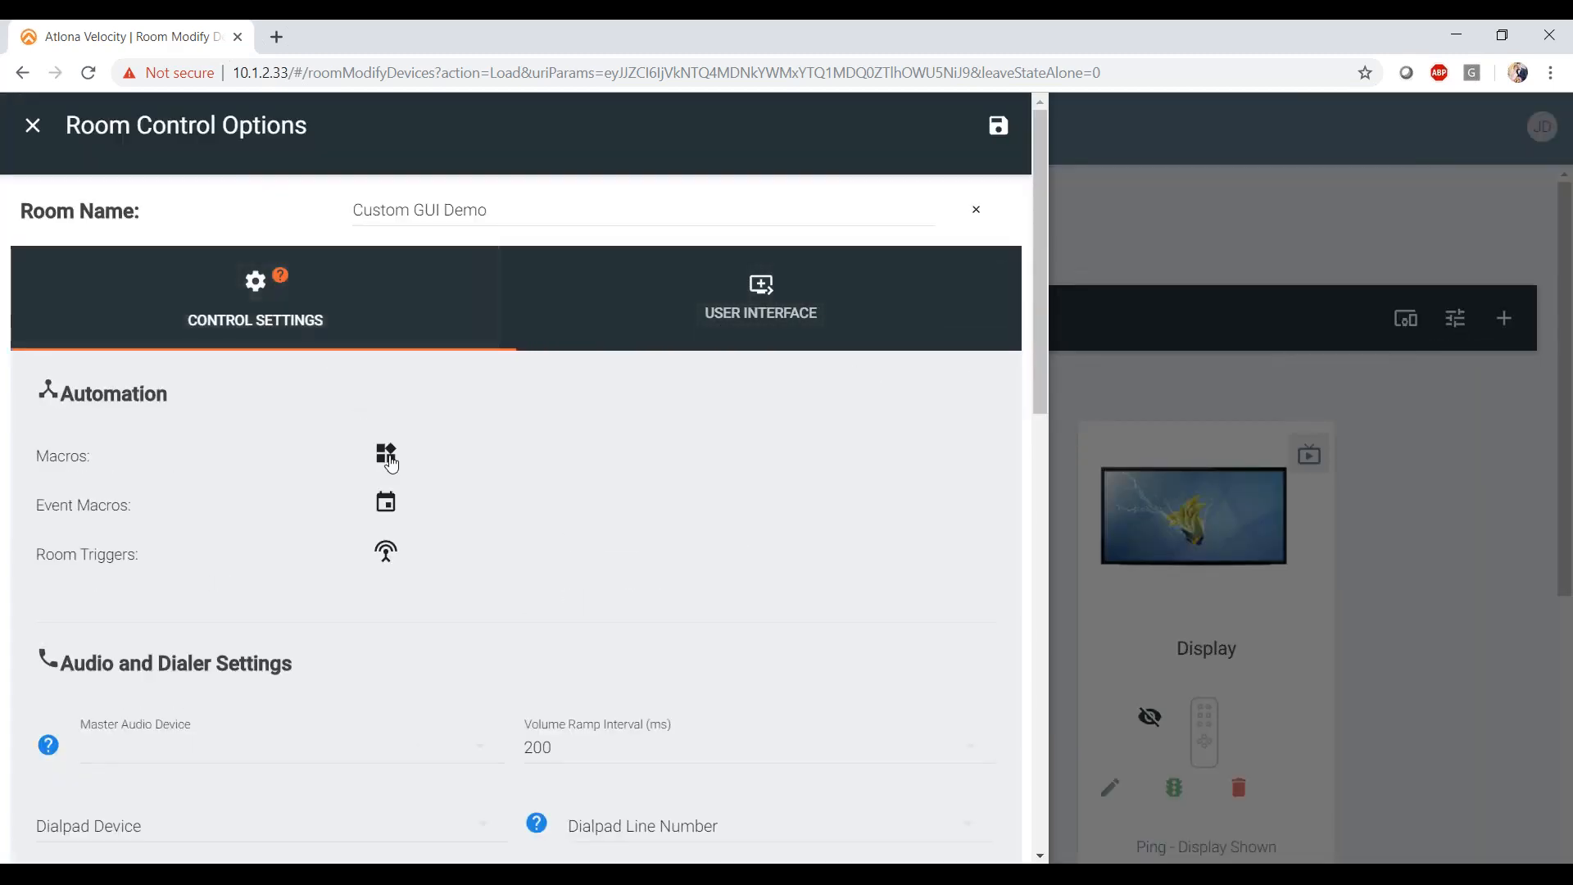
pyautogui.click(386, 454)
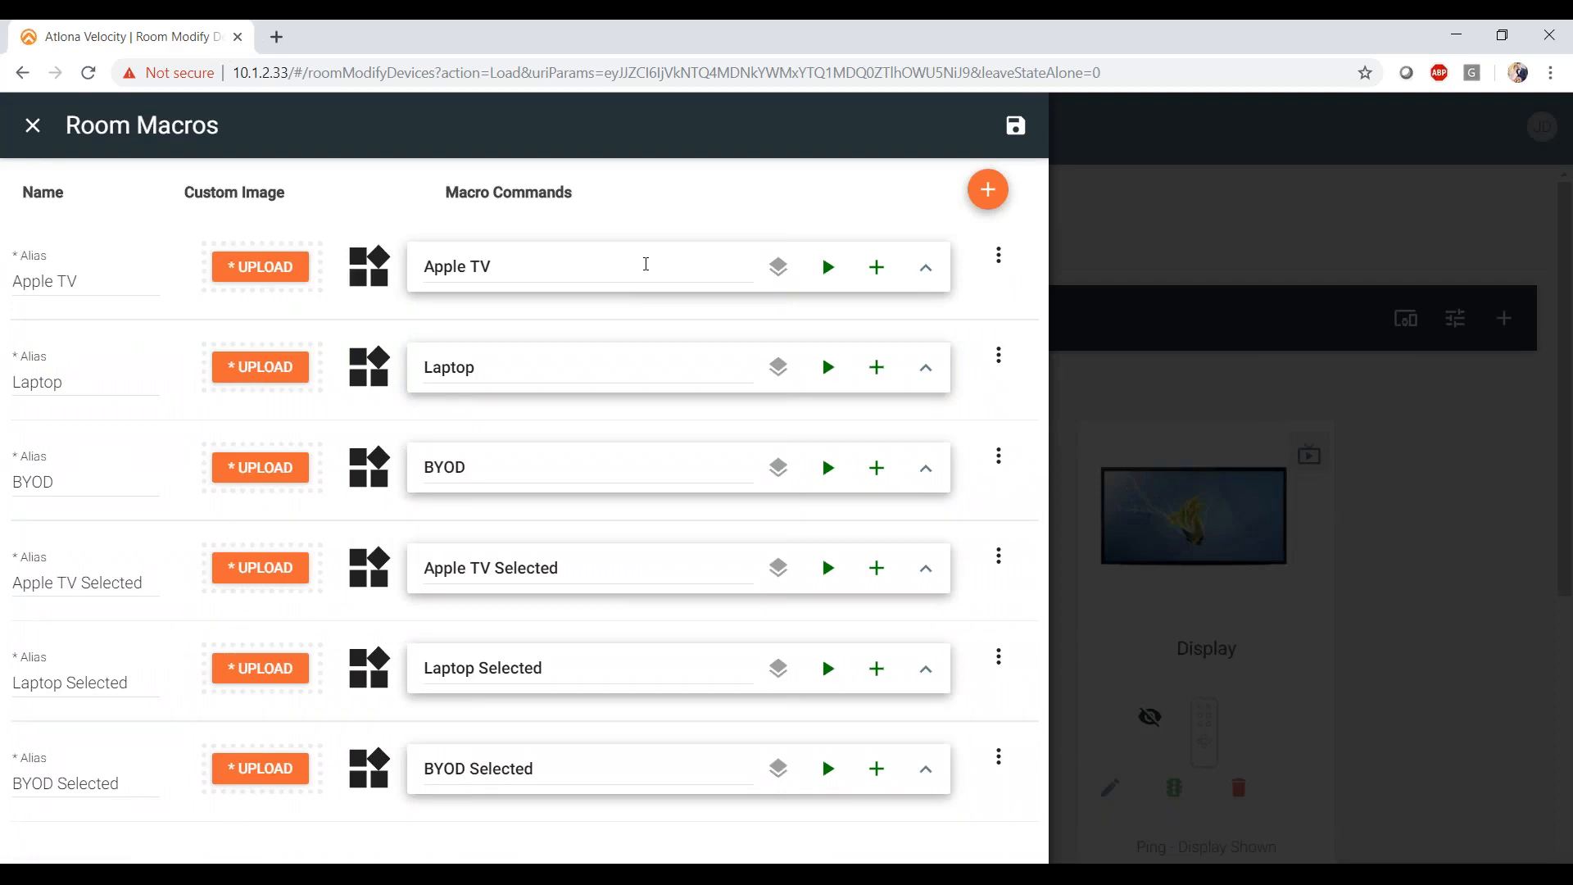
pyautogui.click(926, 268)
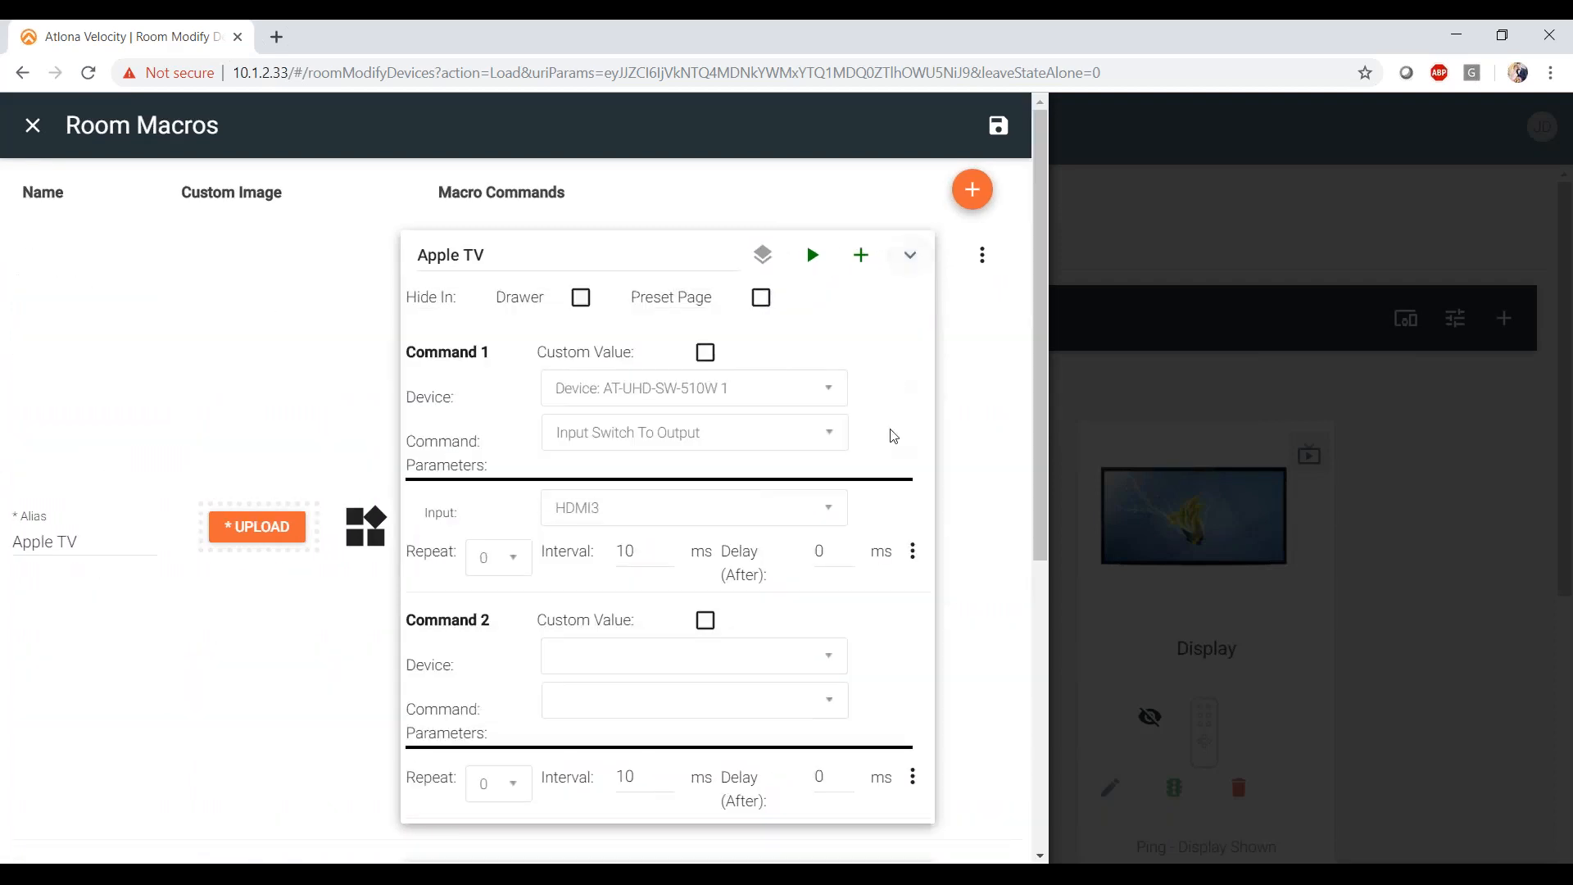
pyautogui.scroll(-1, 893, 436)
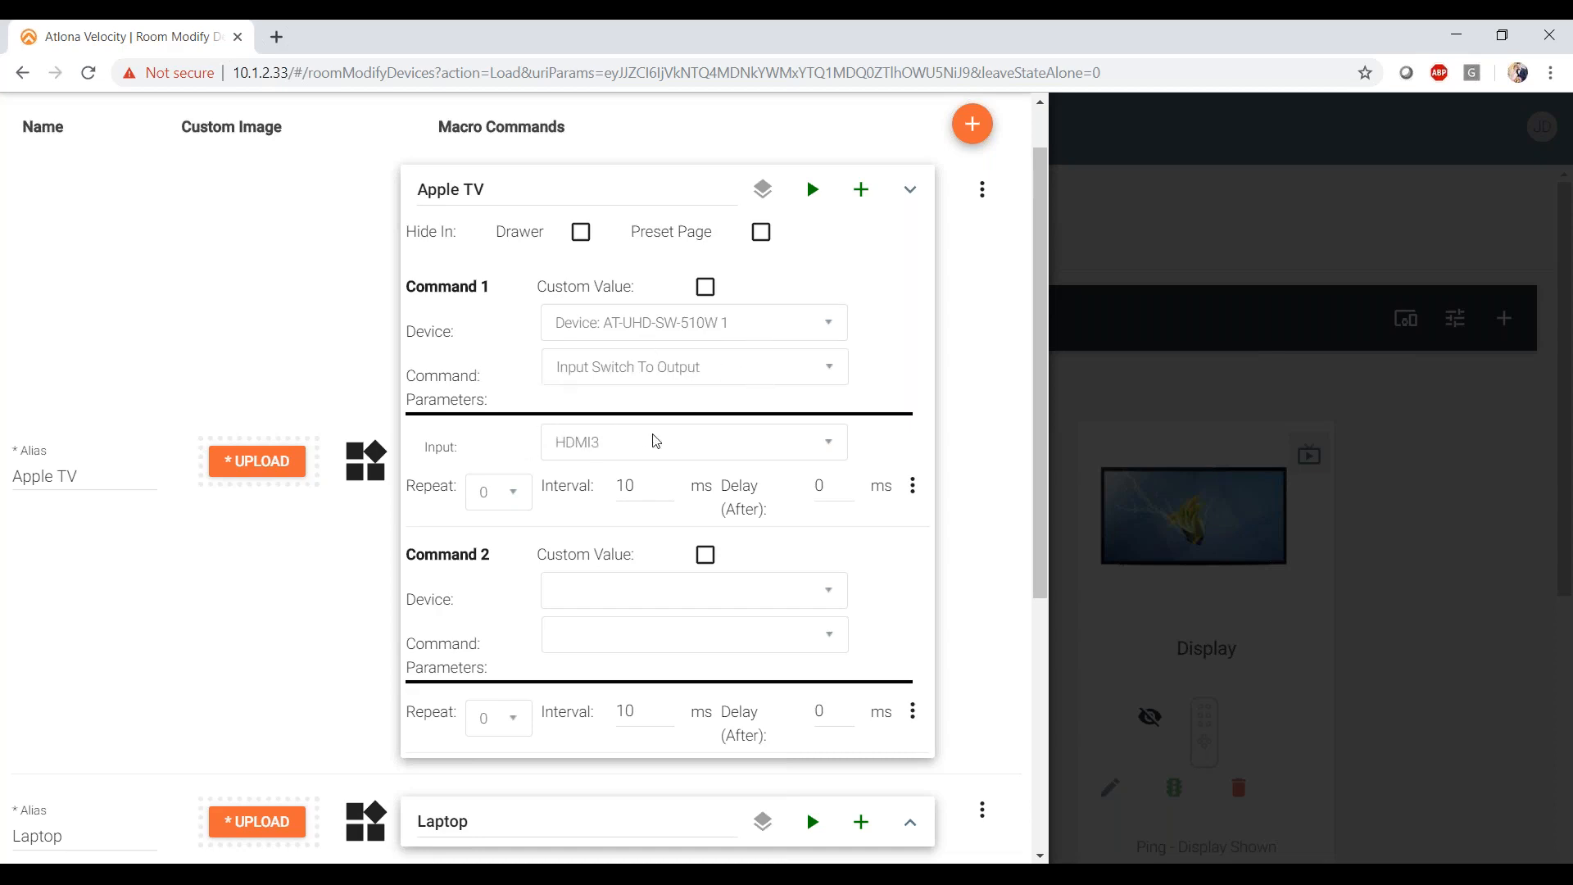
# - Review the commands of the Laptop and BYOD macros and save the room macros
pyautogui.scroll(-3, 688, 449)
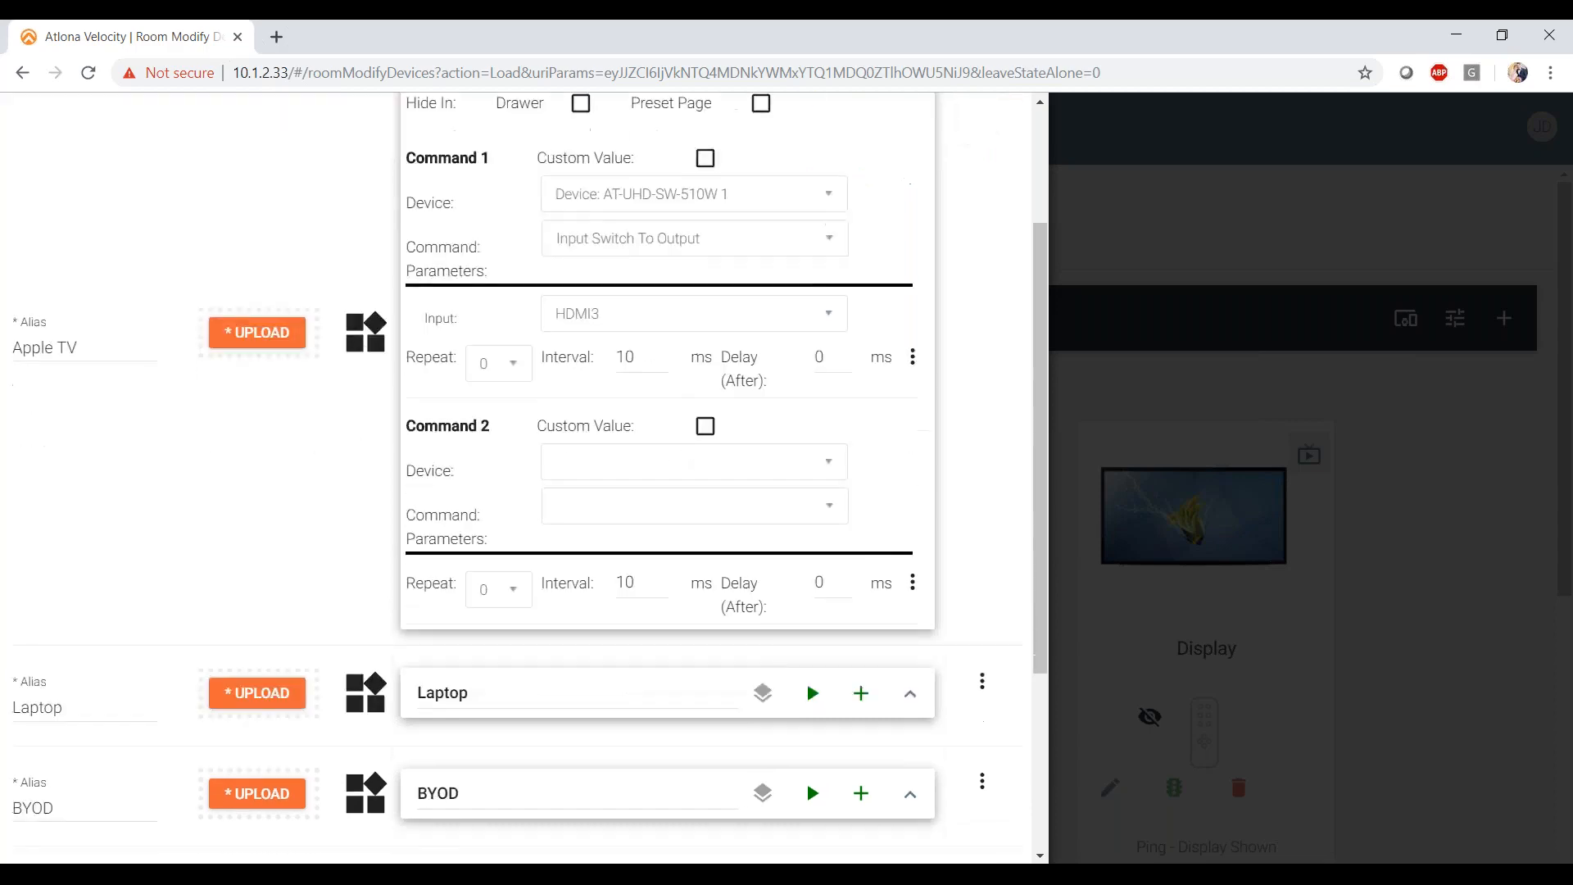
pyautogui.click(907, 572)
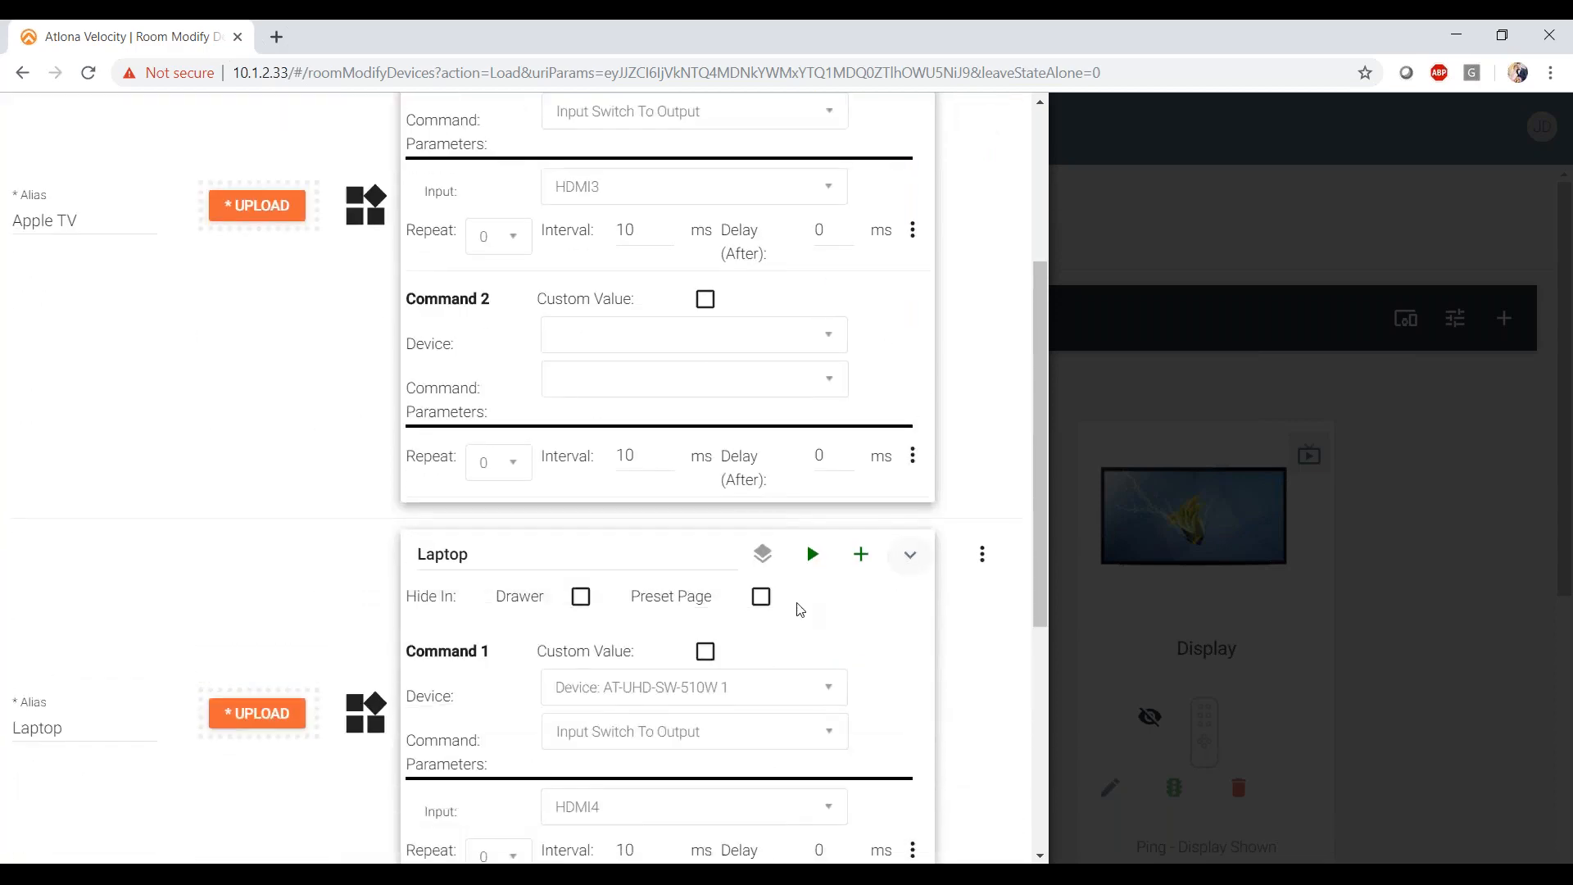
pyautogui.scroll(-3, 794, 608)
pyautogui.scroll(-3, 800, 609)
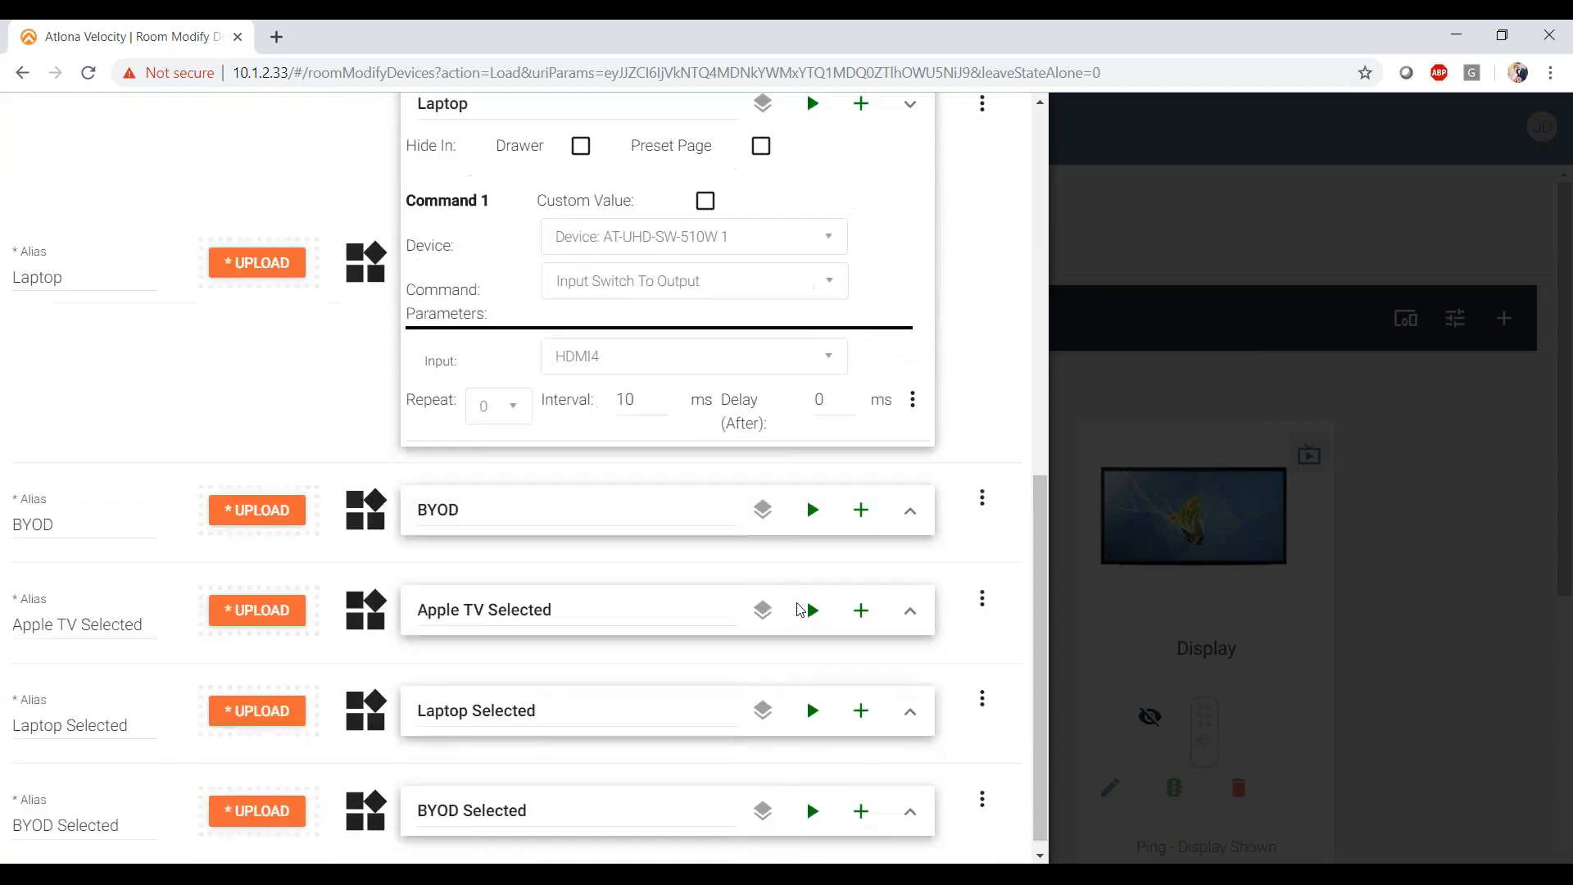
pyautogui.click(910, 507)
pyautogui.scroll(-1, 837, 604)
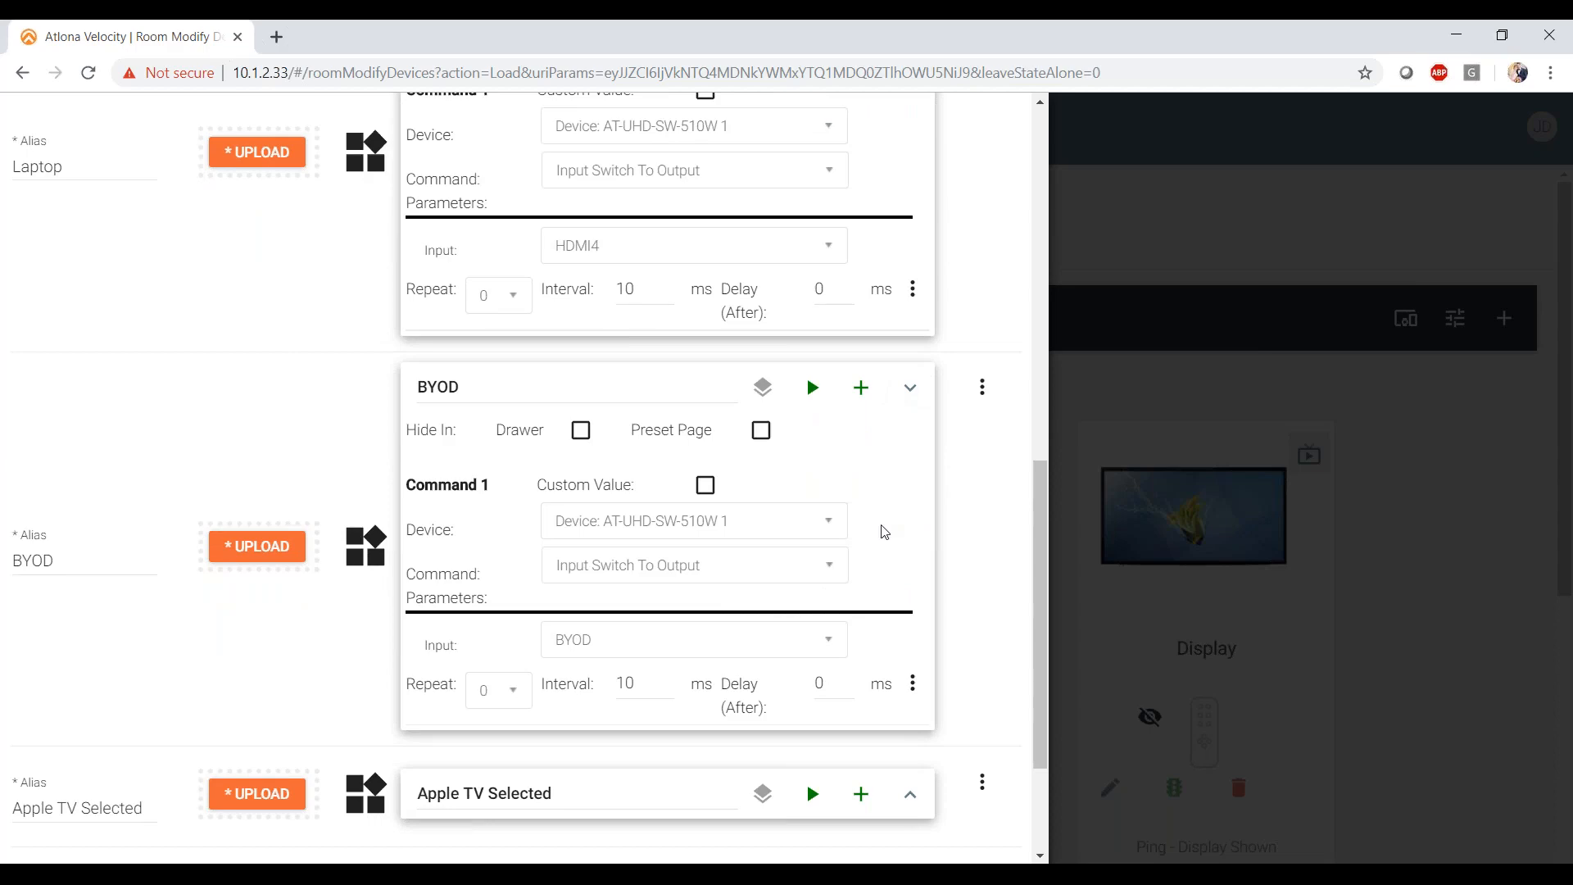
pyautogui.scroll(8, 885, 529)
pyautogui.scroll(4, 885, 531)
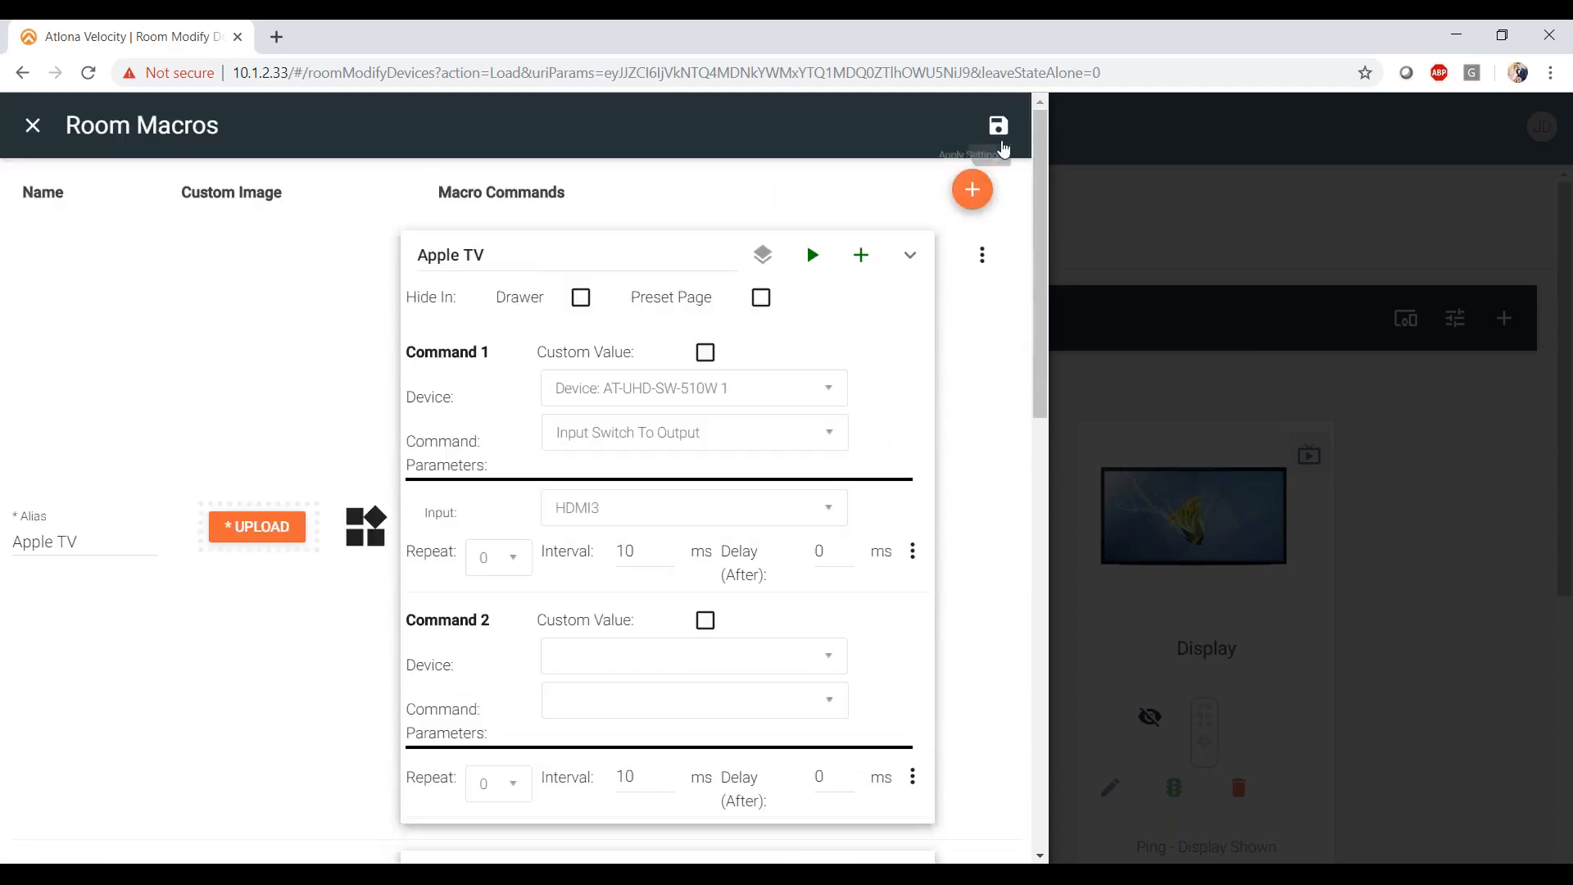
pyautogui.click(1000, 131)
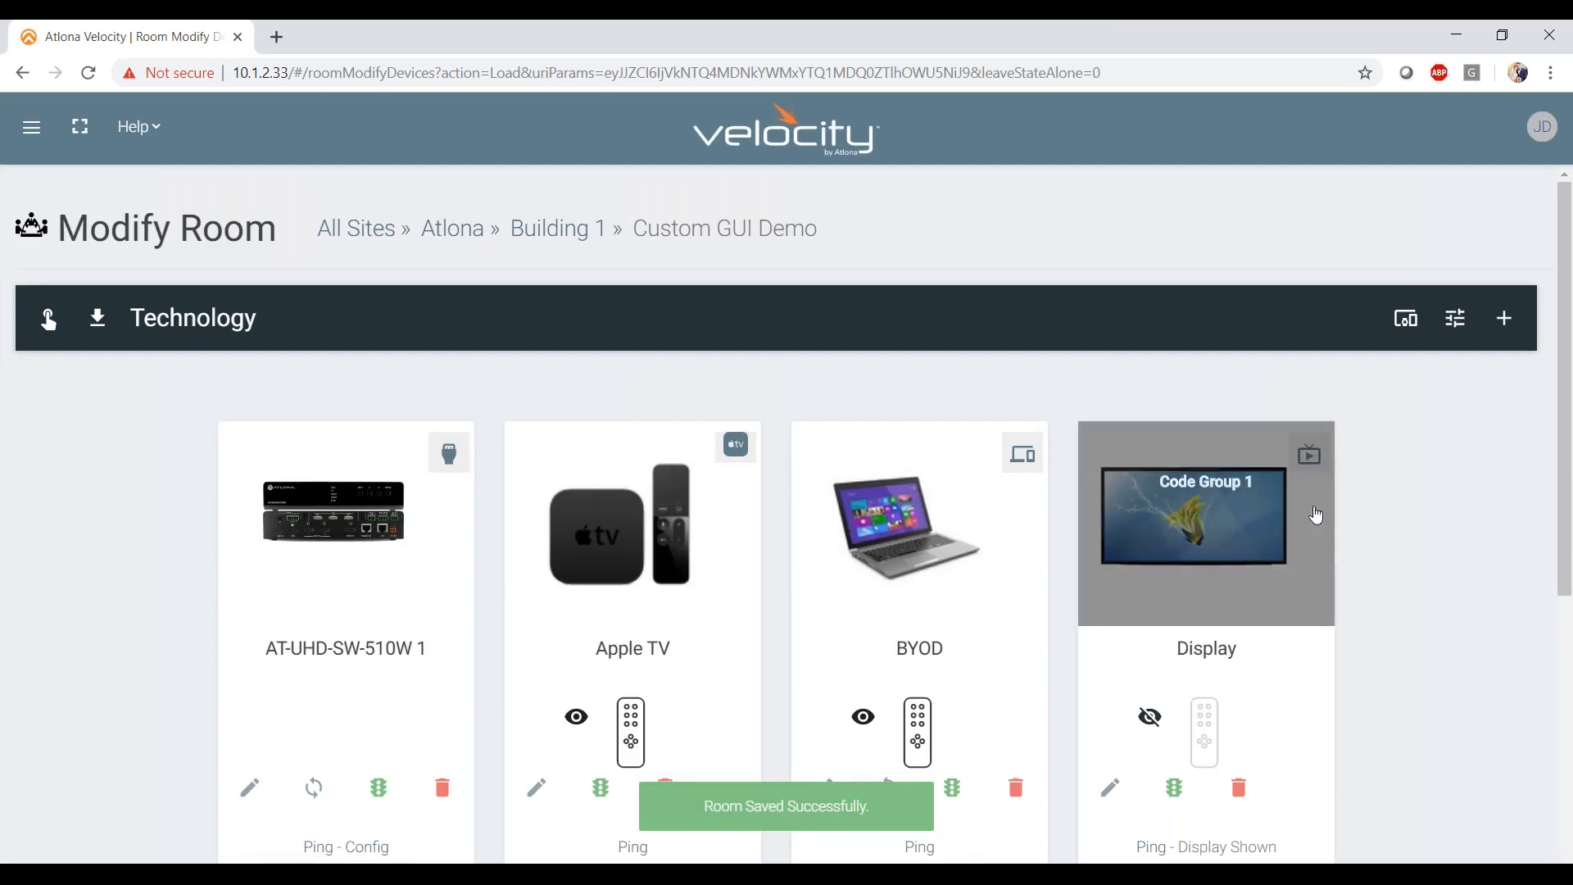
# - Open the room's Home Screen design and expand the Apple TV button's on-press macro to its second command
pyautogui.click(1407, 319)
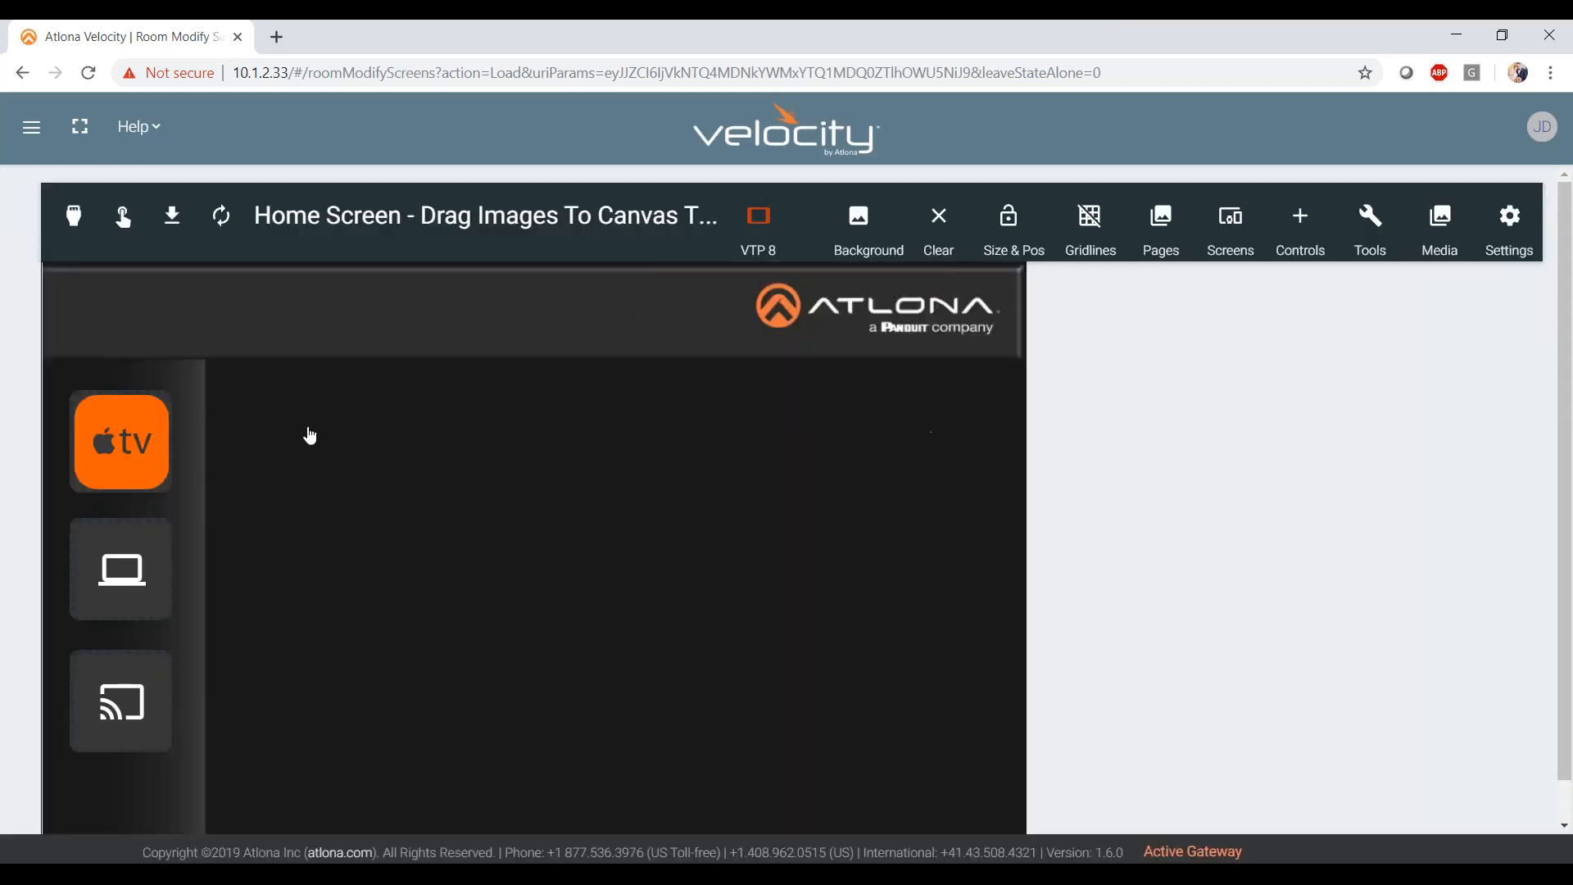
pyautogui.doubleClick(121, 443)
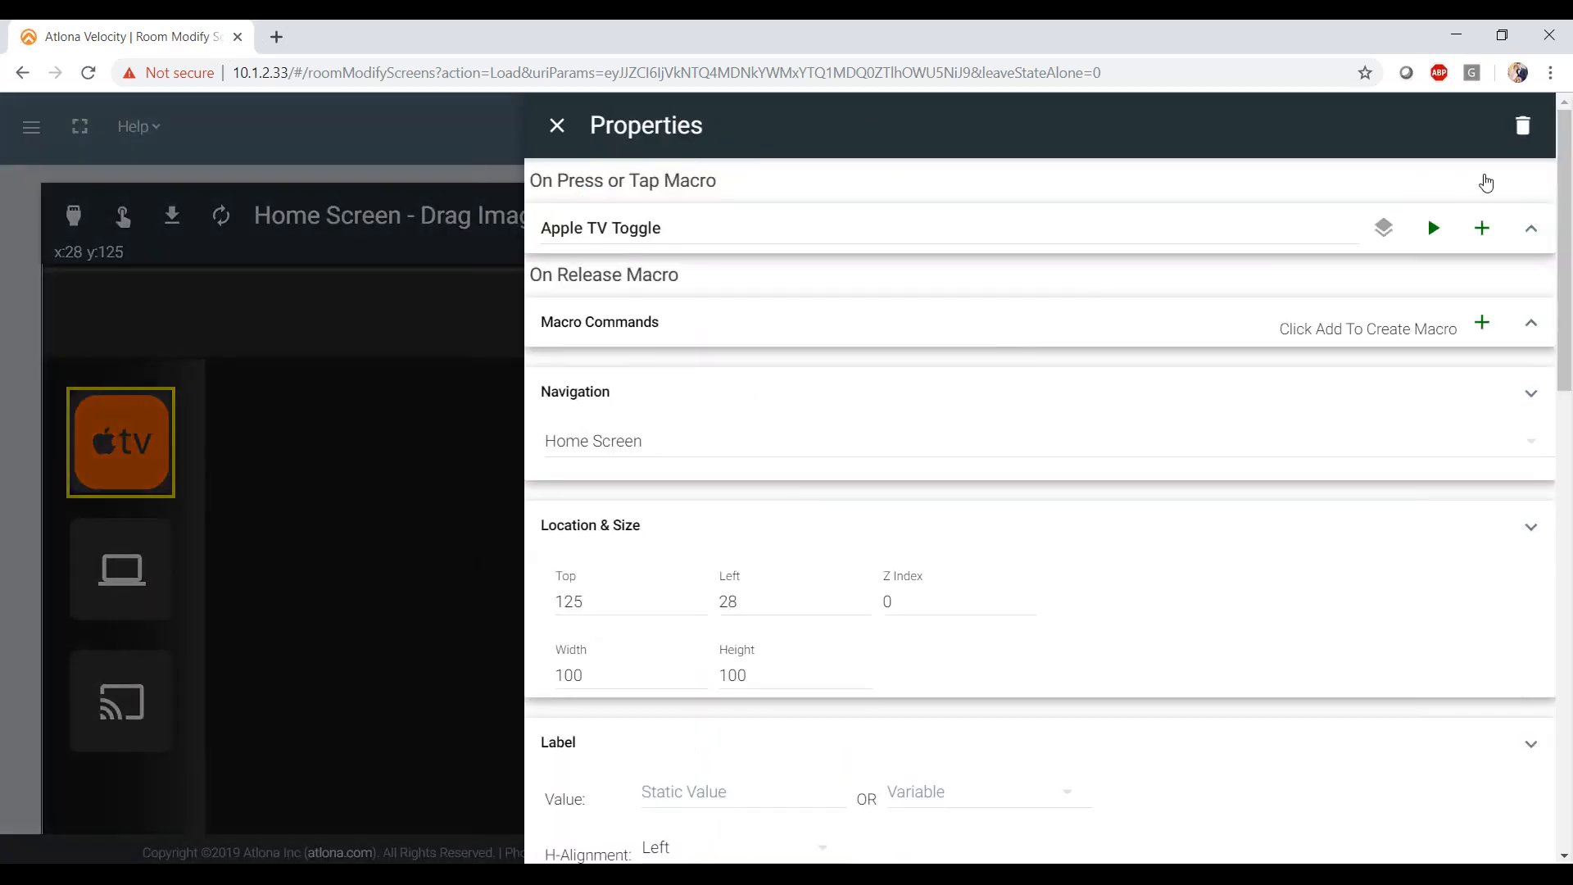
pyautogui.click(1529, 235)
pyautogui.scroll(-5, 1163, 455)
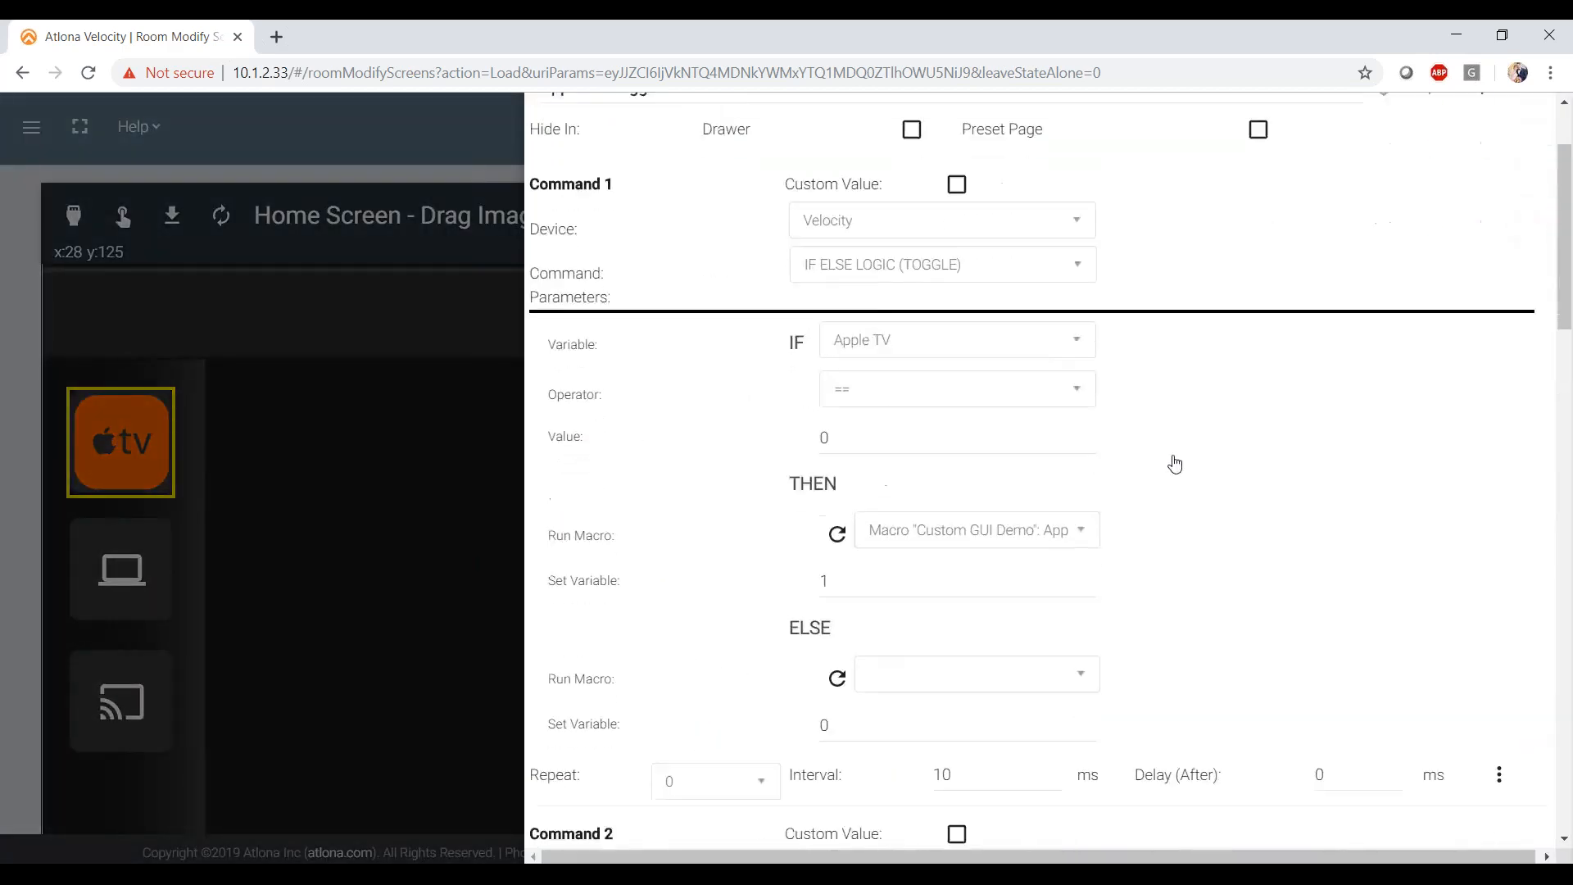
pyautogui.scroll(-1, 1175, 463)
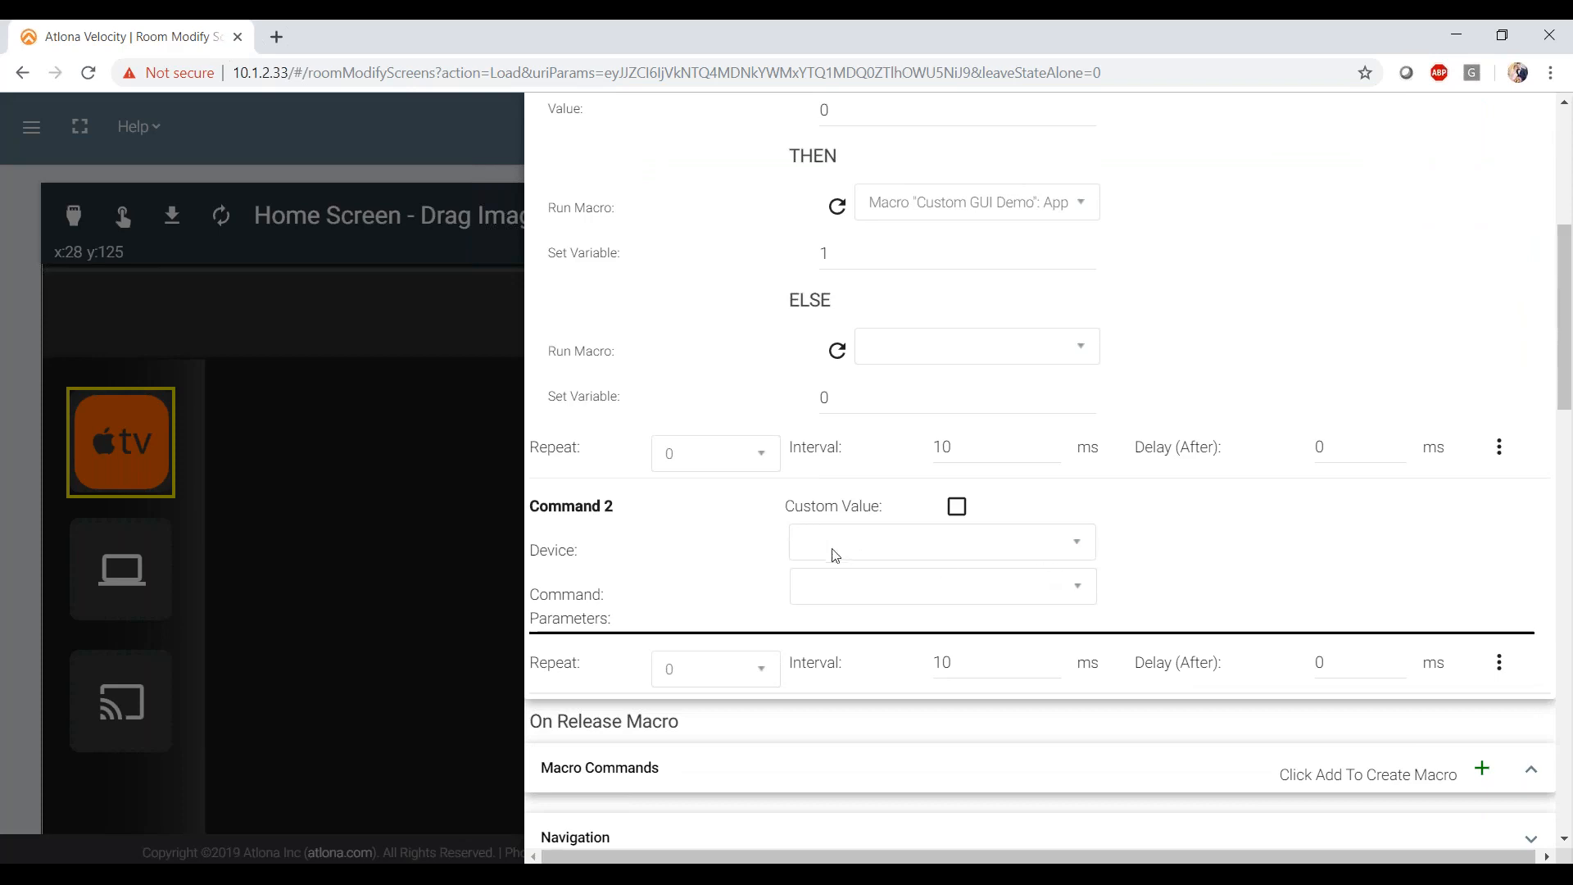
# - Set Command 2 of the Apple TV Toggle macro to Velocity RUN MACRO with the Custom GUI Demo Apple TV macro, and close the properties
pyautogui.click(985, 558)
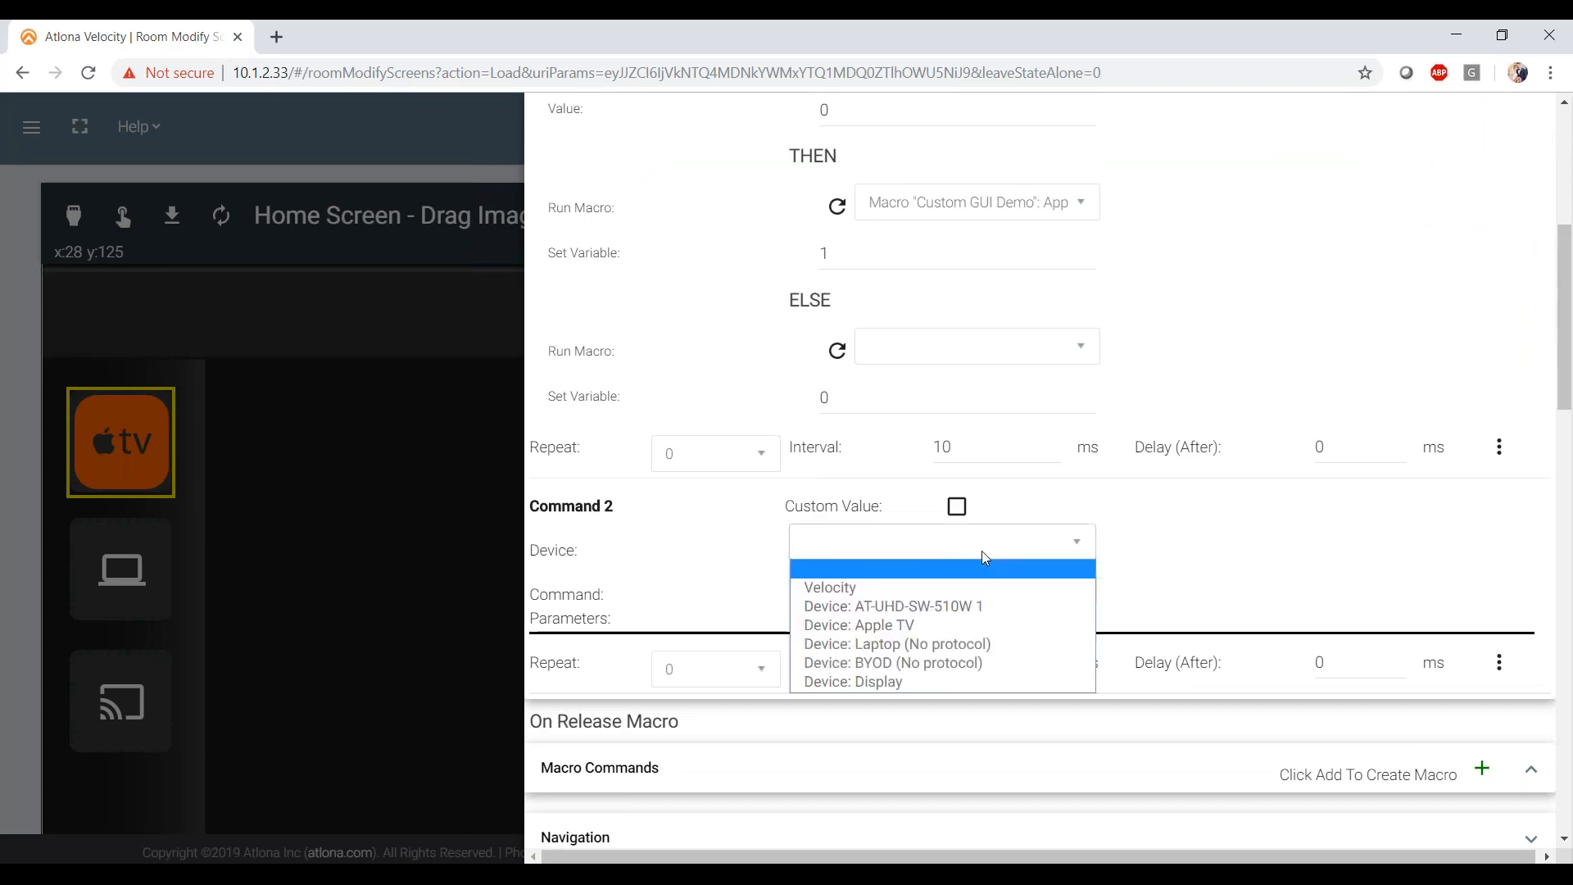
pyautogui.click(946, 588)
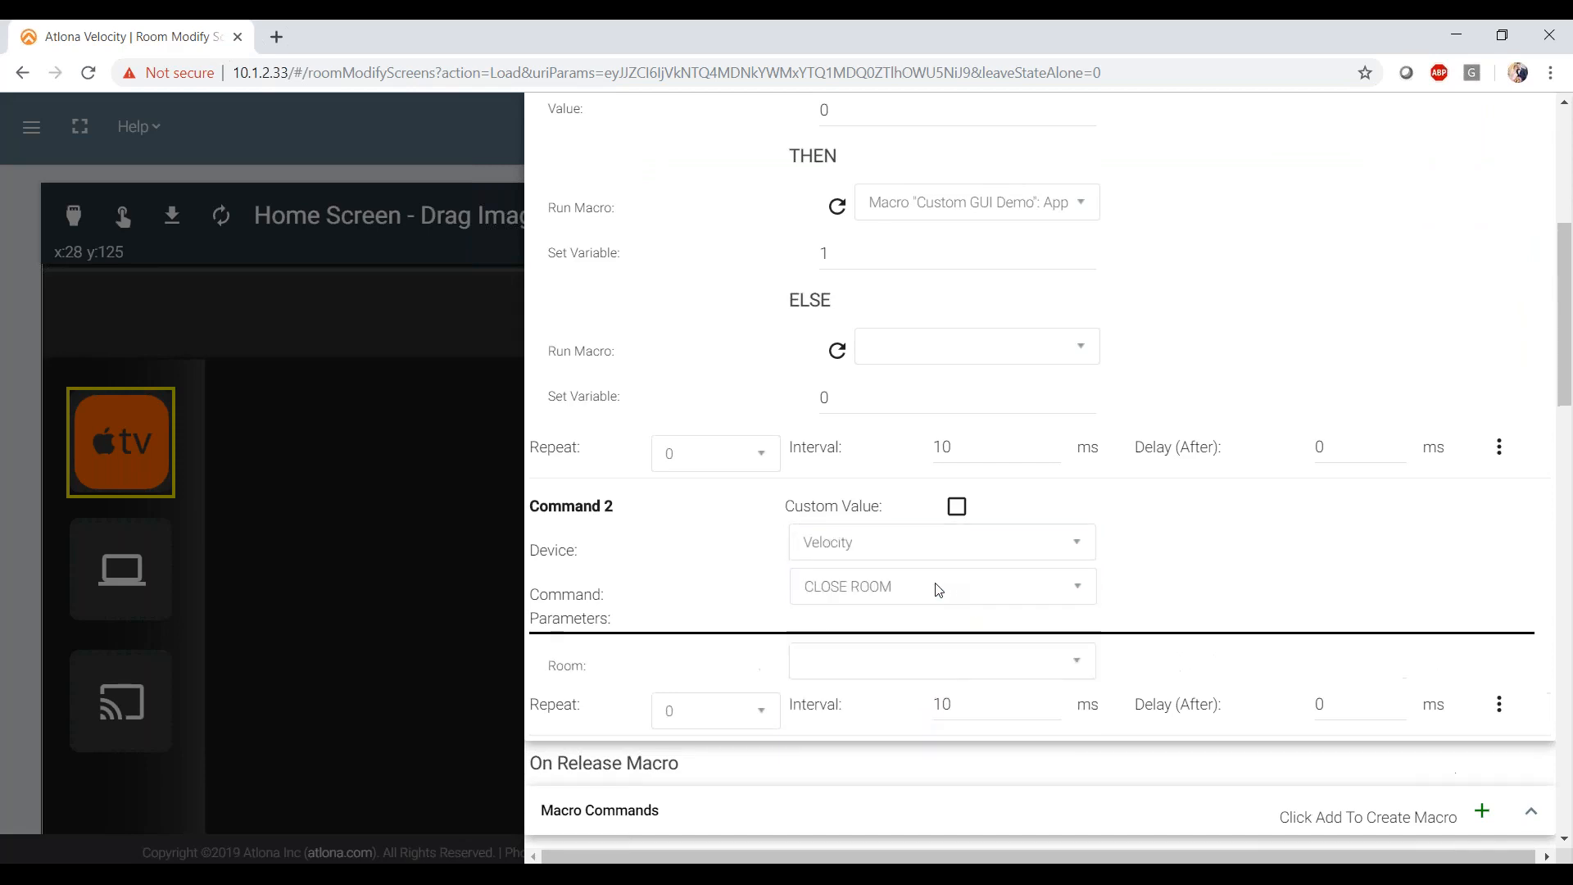
pyautogui.click(934, 587)
pyautogui.scroll(-1, 909, 458)
pyautogui.click(875, 275)
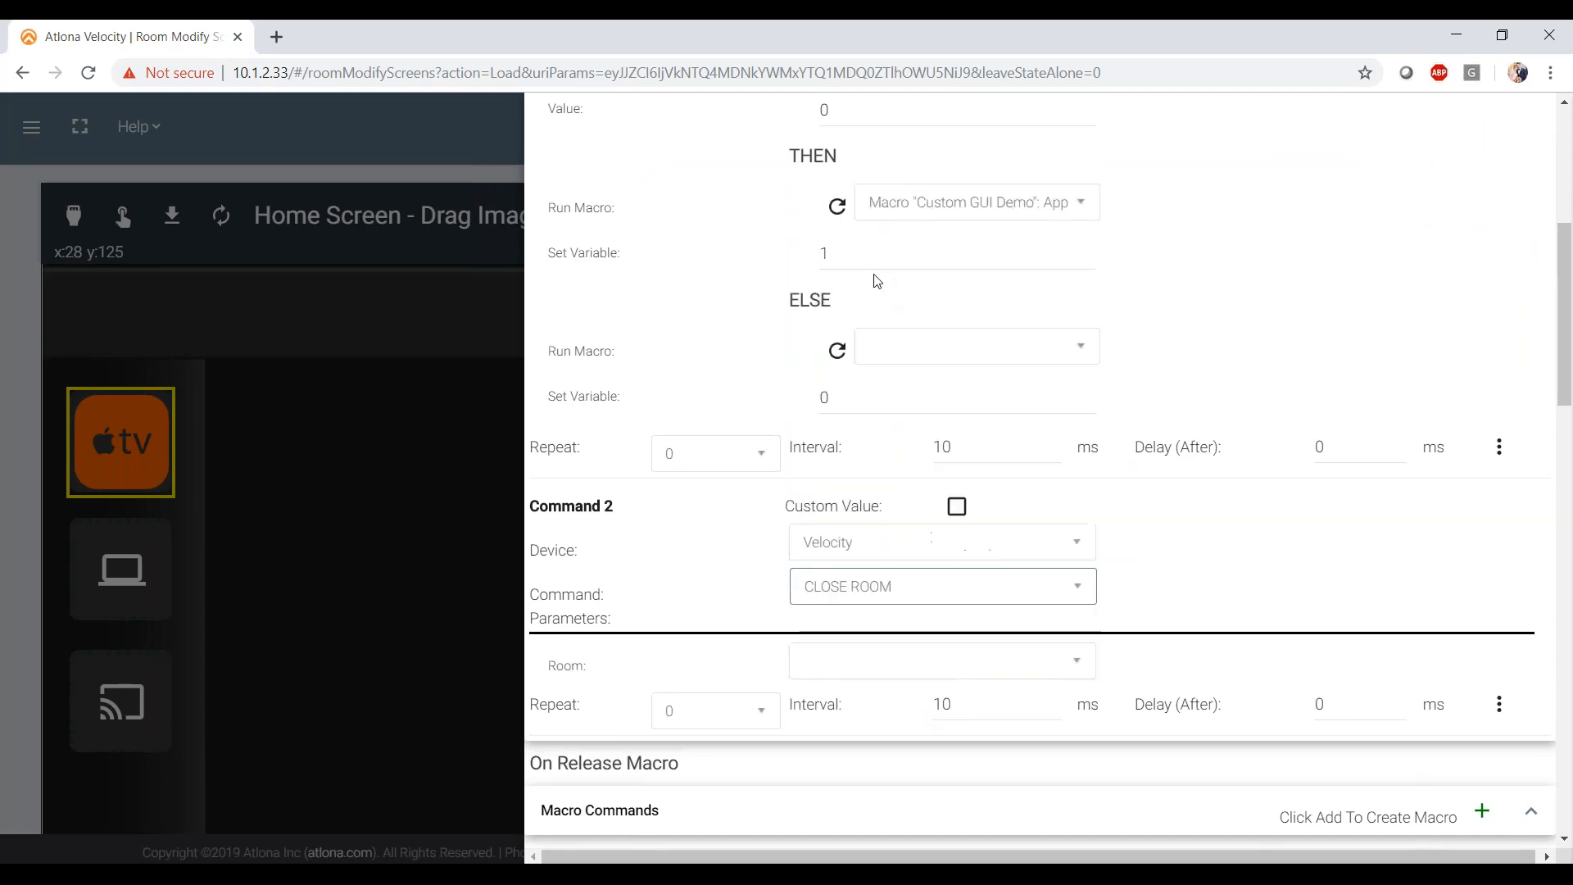
pyautogui.click(891, 666)
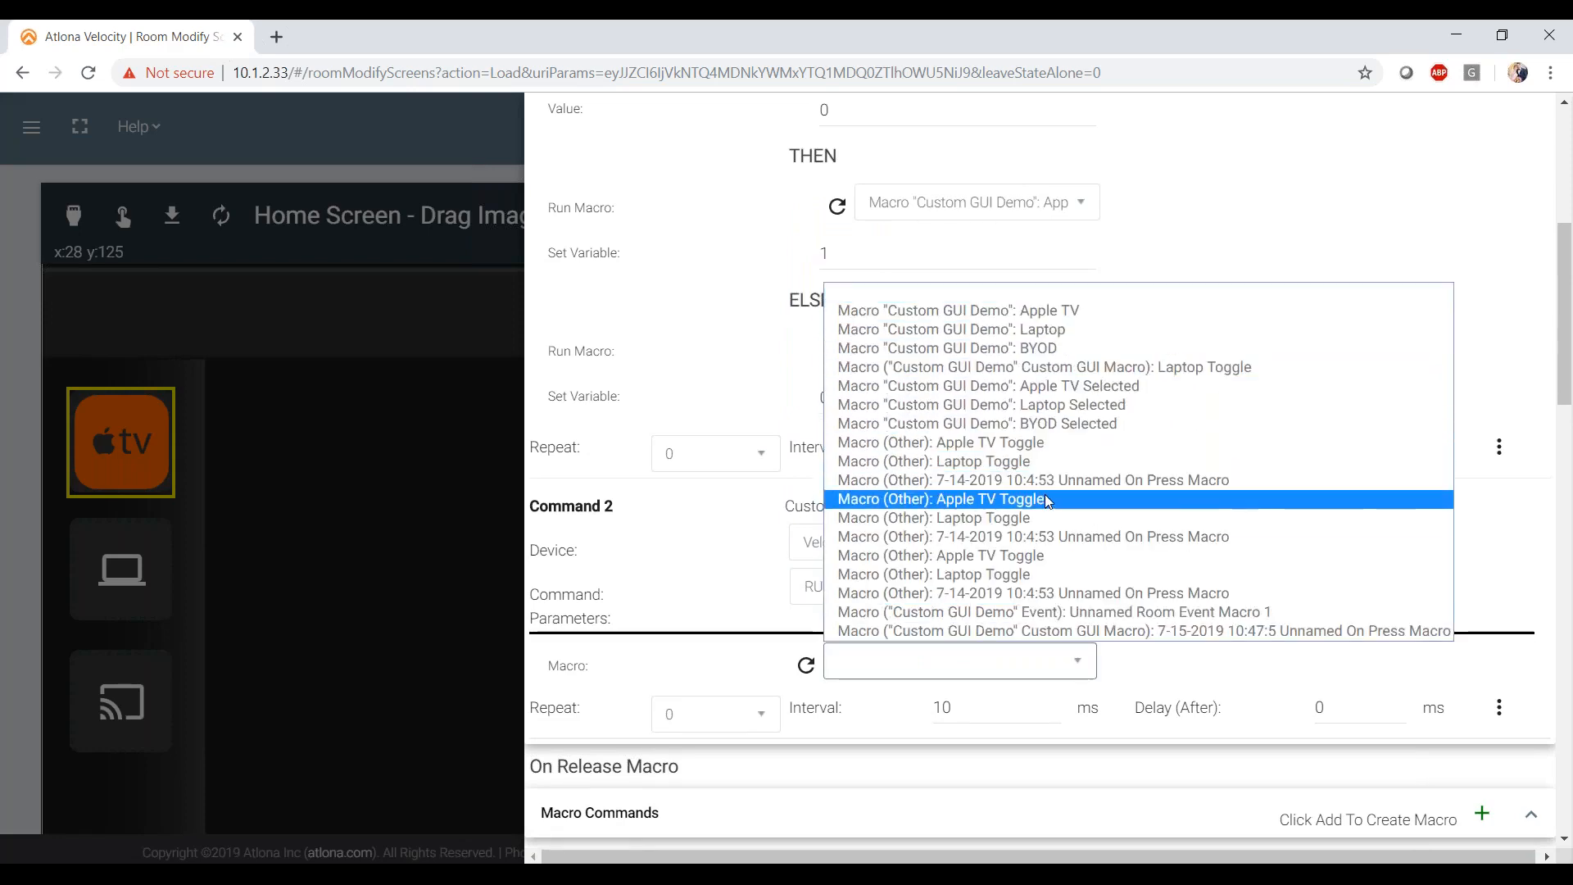
pyautogui.click(1074, 311)
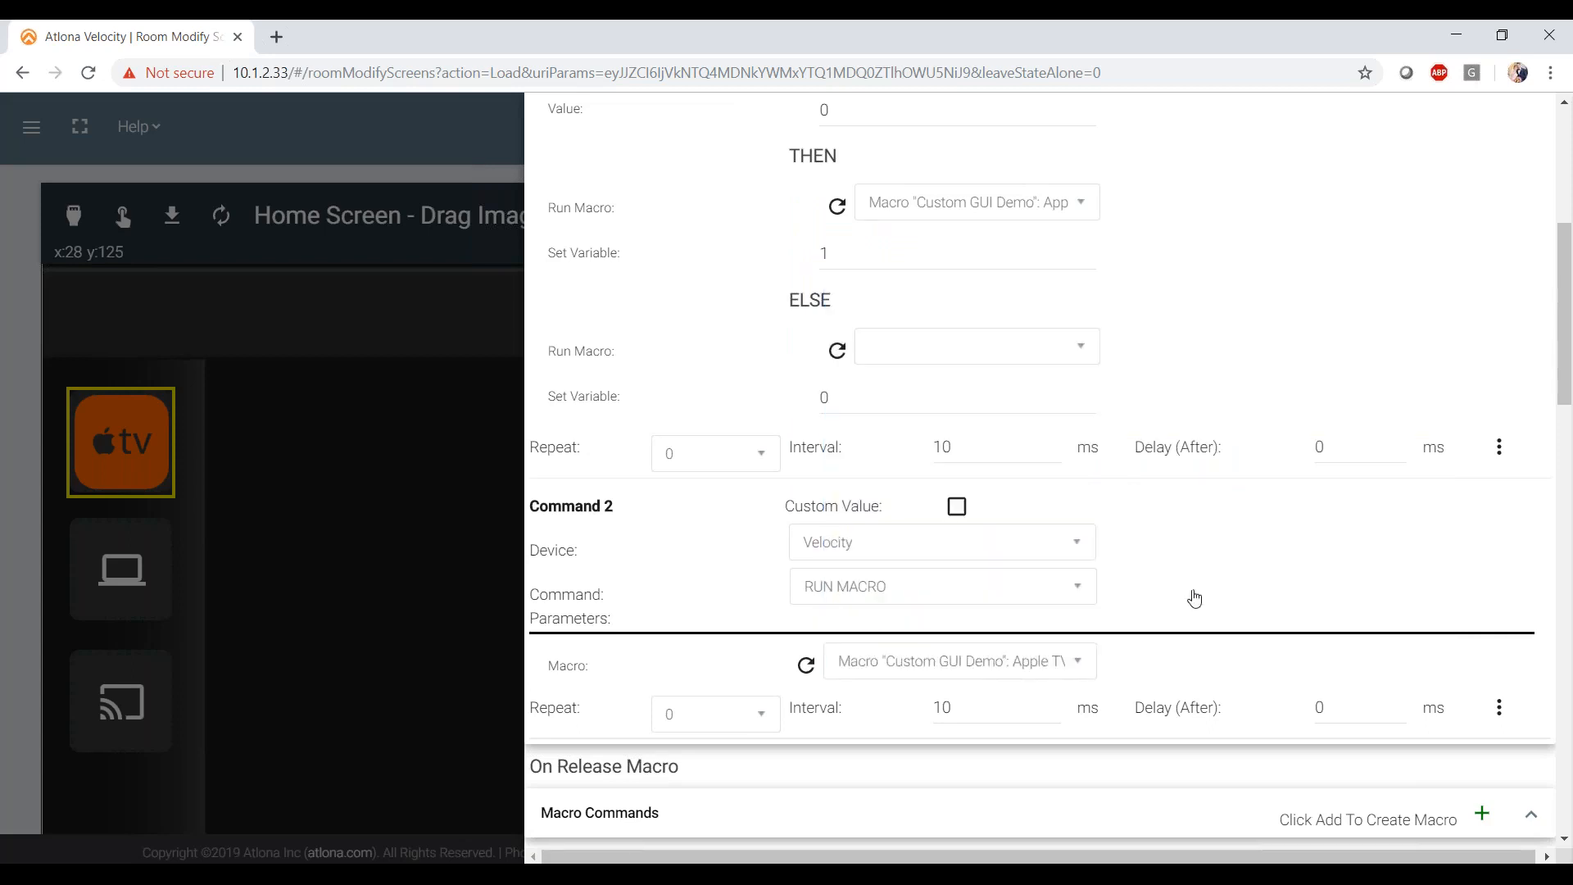
pyautogui.scroll(-3, 1191, 598)
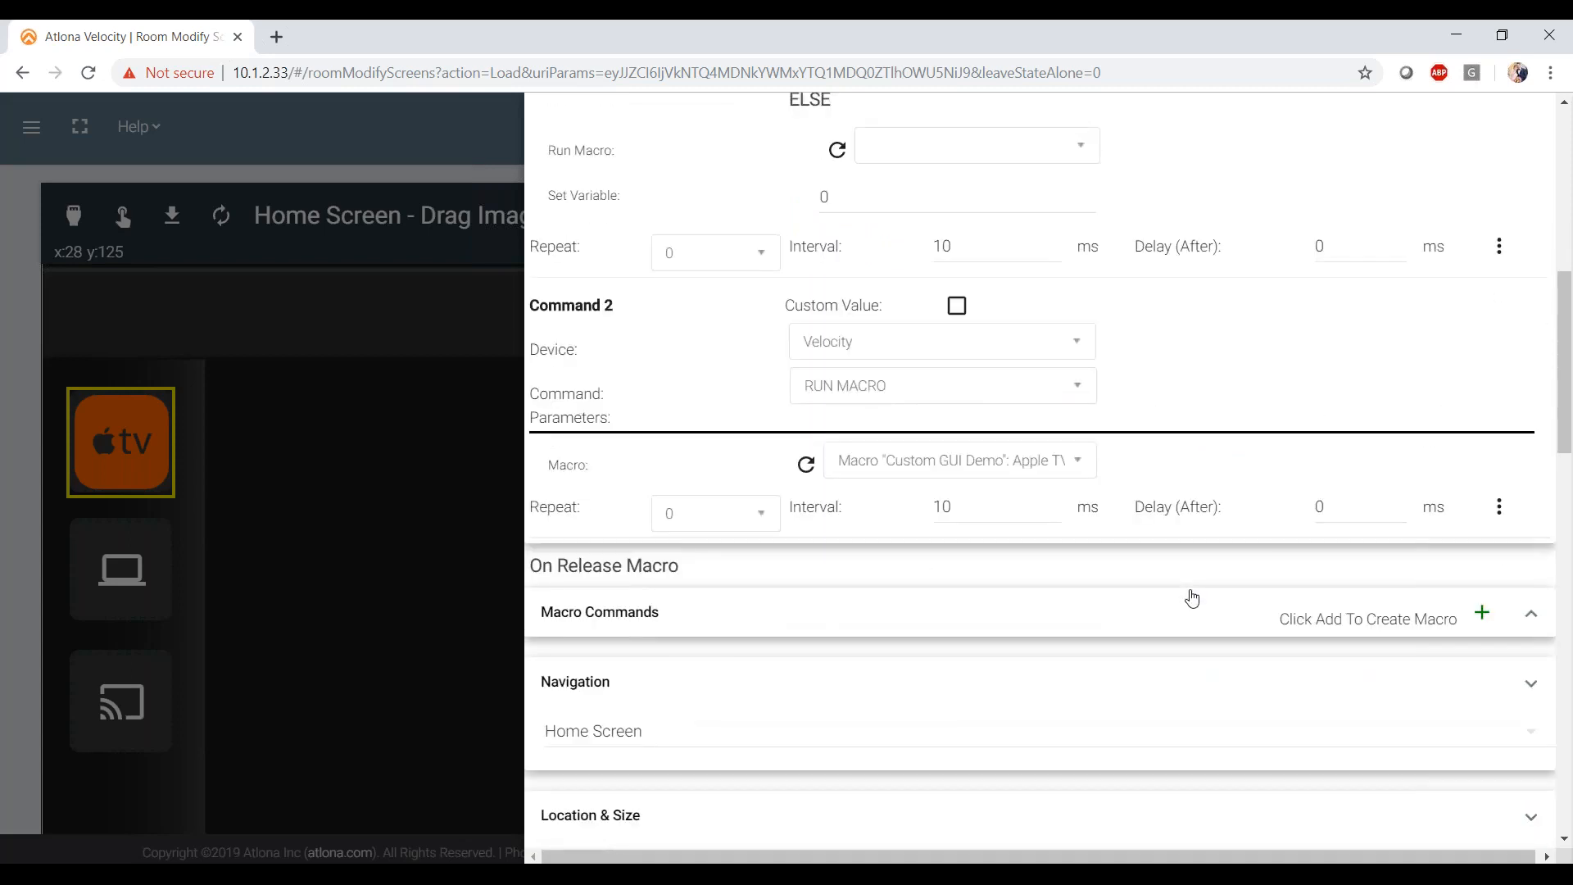
pyautogui.scroll(8, 1192, 598)
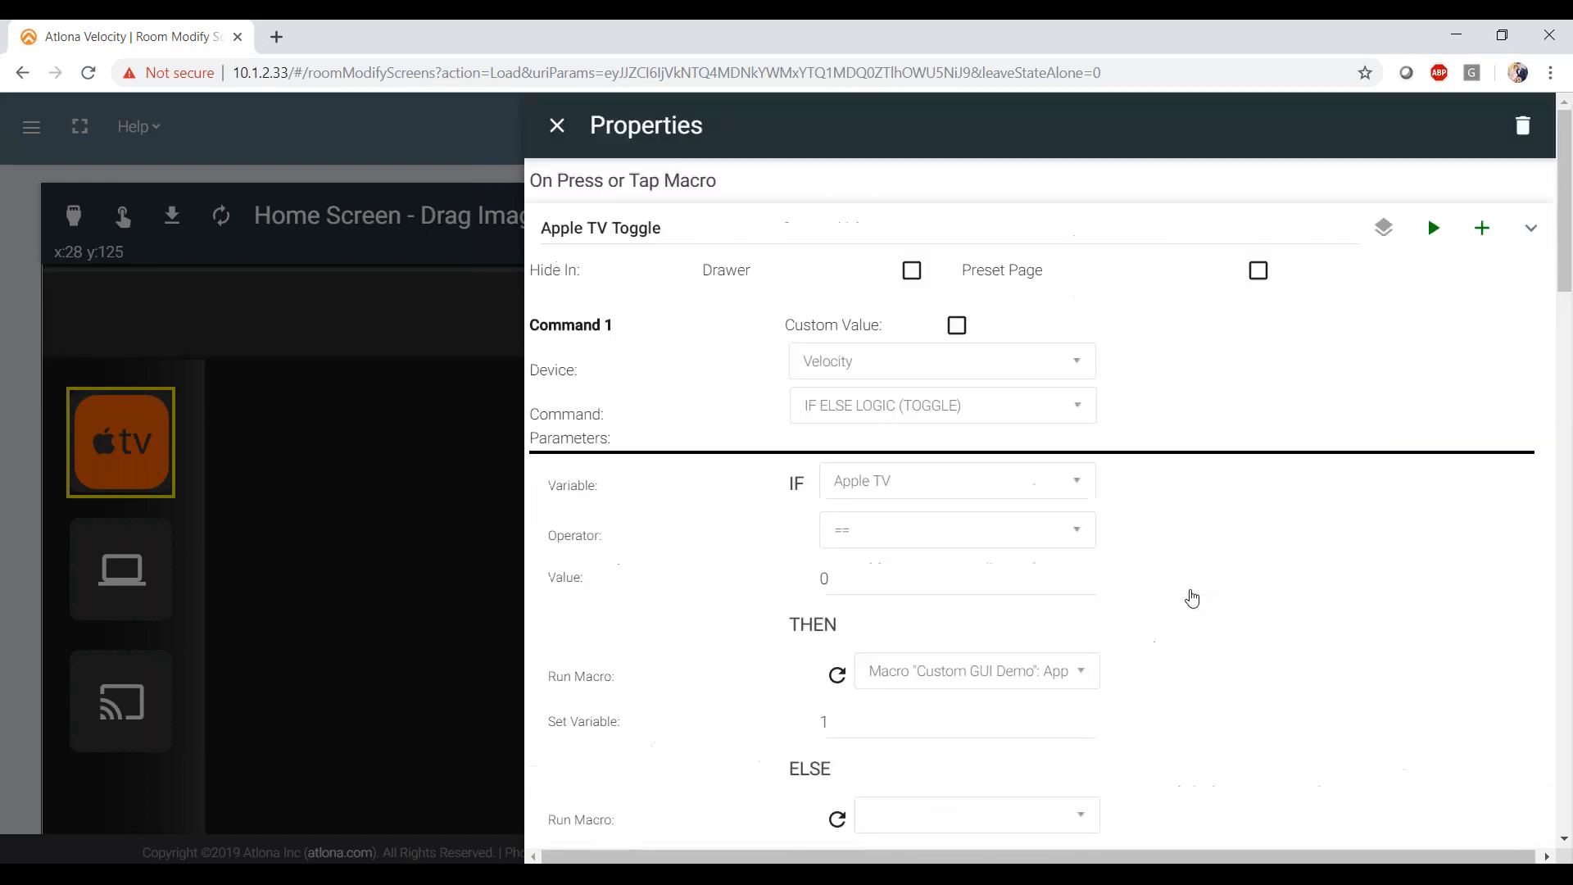
pyautogui.click(557, 126)
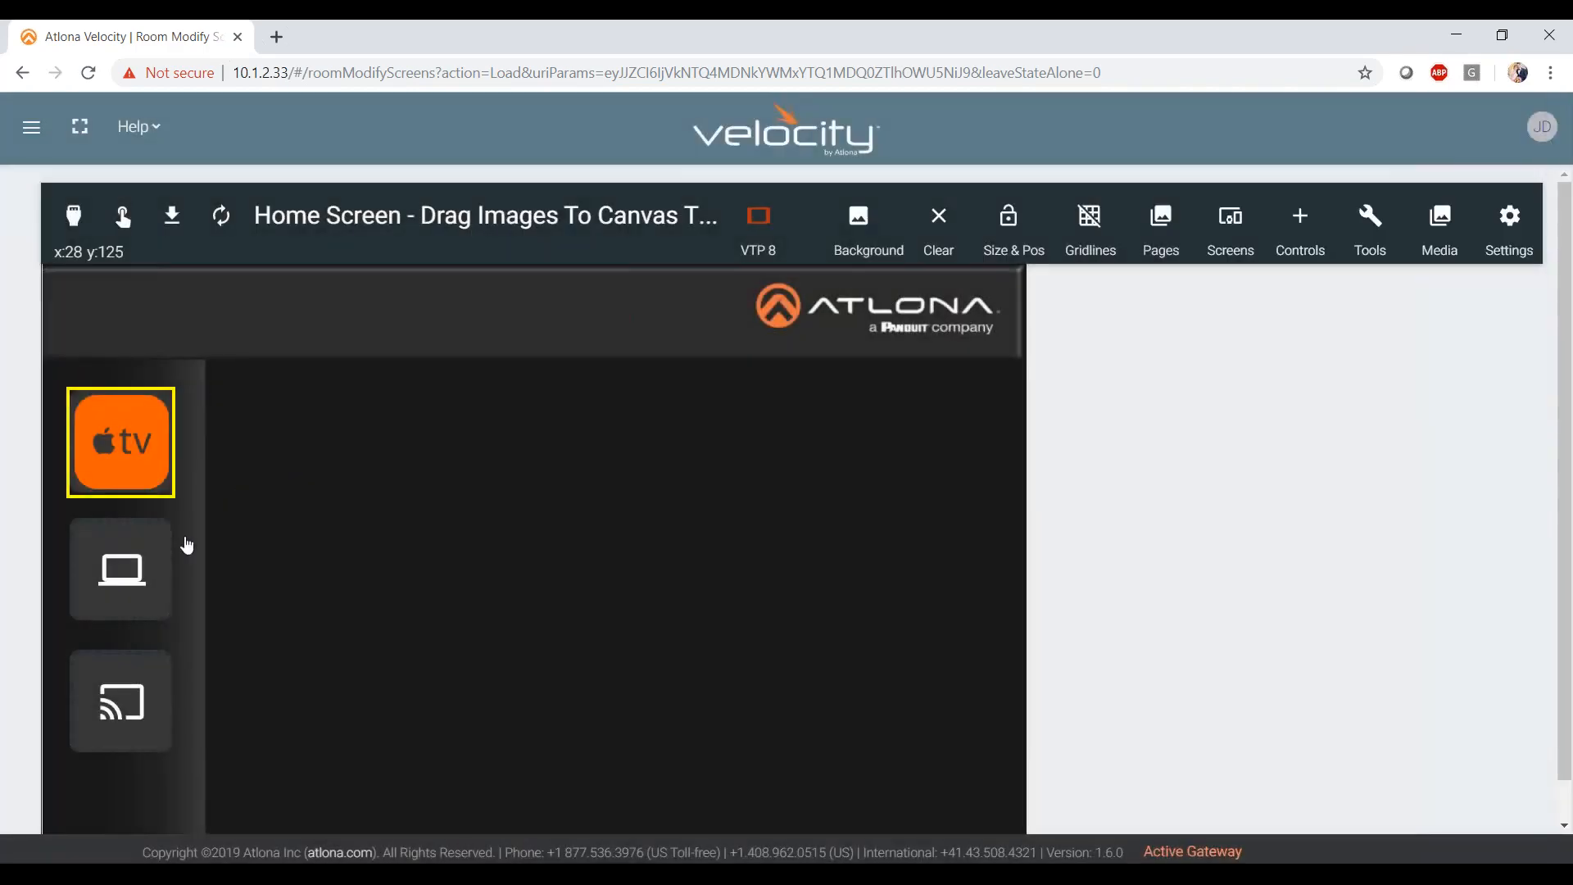
# - Open the laptop button's properties and add a second command to its Laptop Toggle on-press macro
pyautogui.click(121, 570)
pyautogui.doubleClick(123, 571)
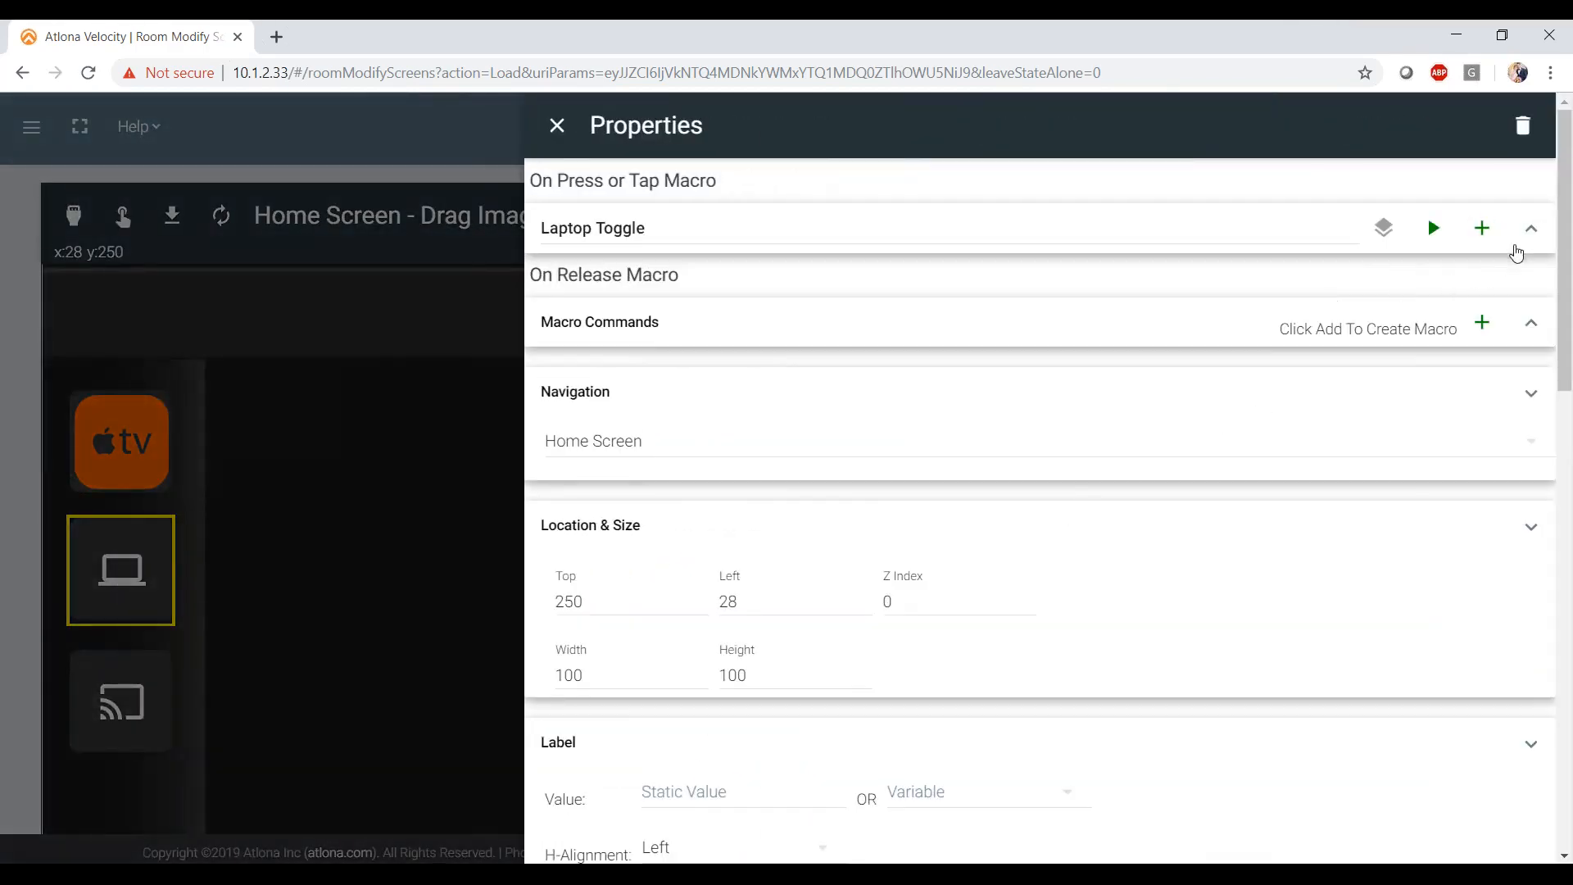
pyautogui.click(1531, 229)
pyautogui.scroll(-4, 1172, 573)
pyautogui.scroll(-1, 1173, 578)
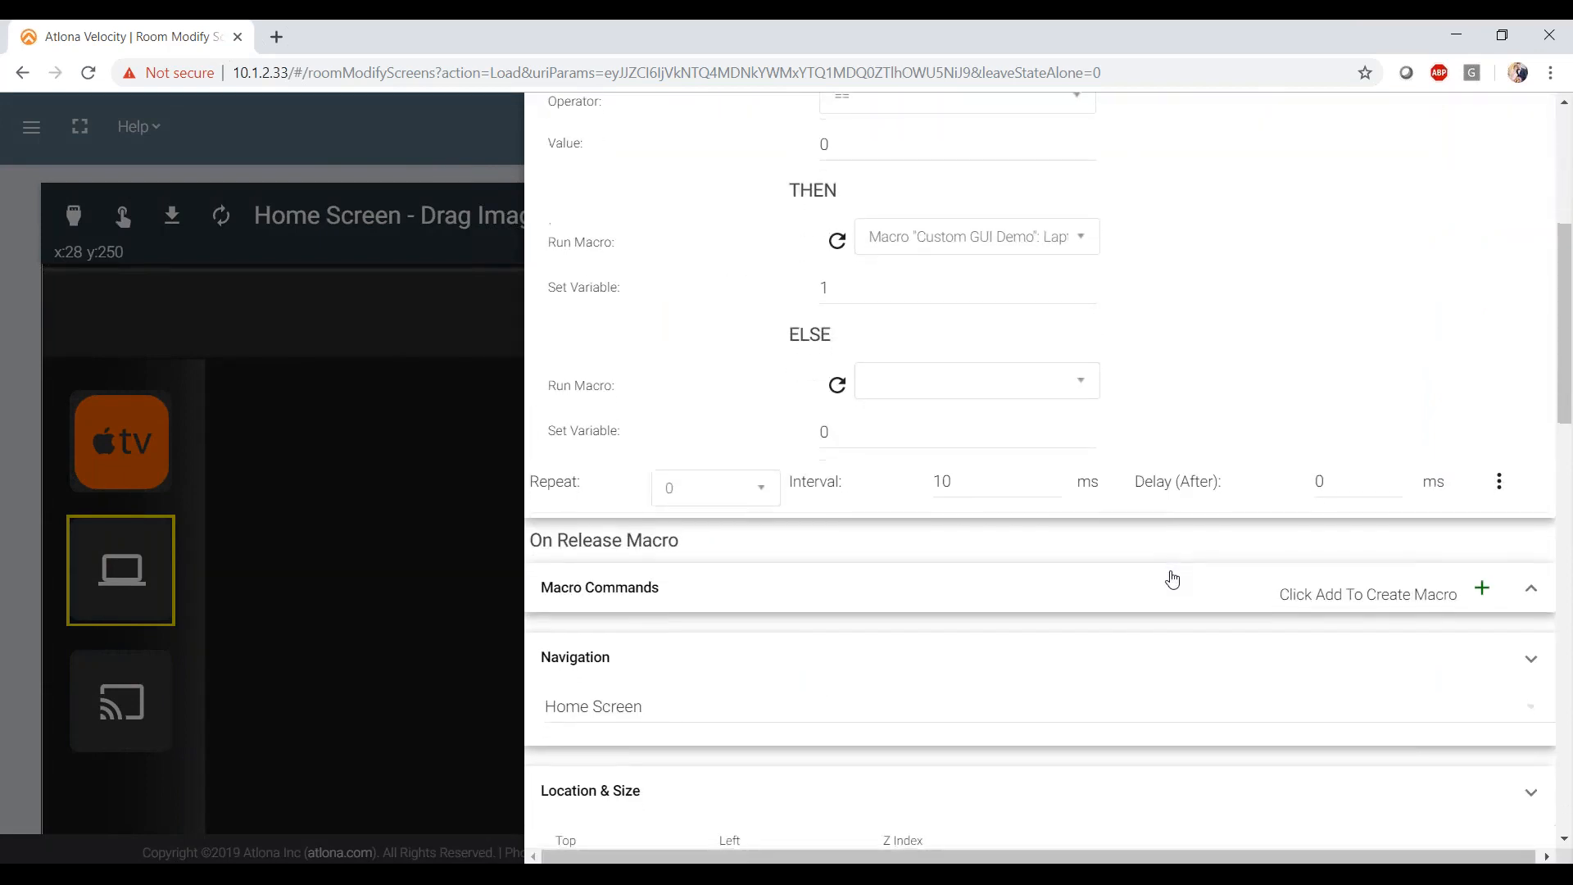
pyautogui.scroll(5, 1170, 576)
pyautogui.rightClick(1170, 575)
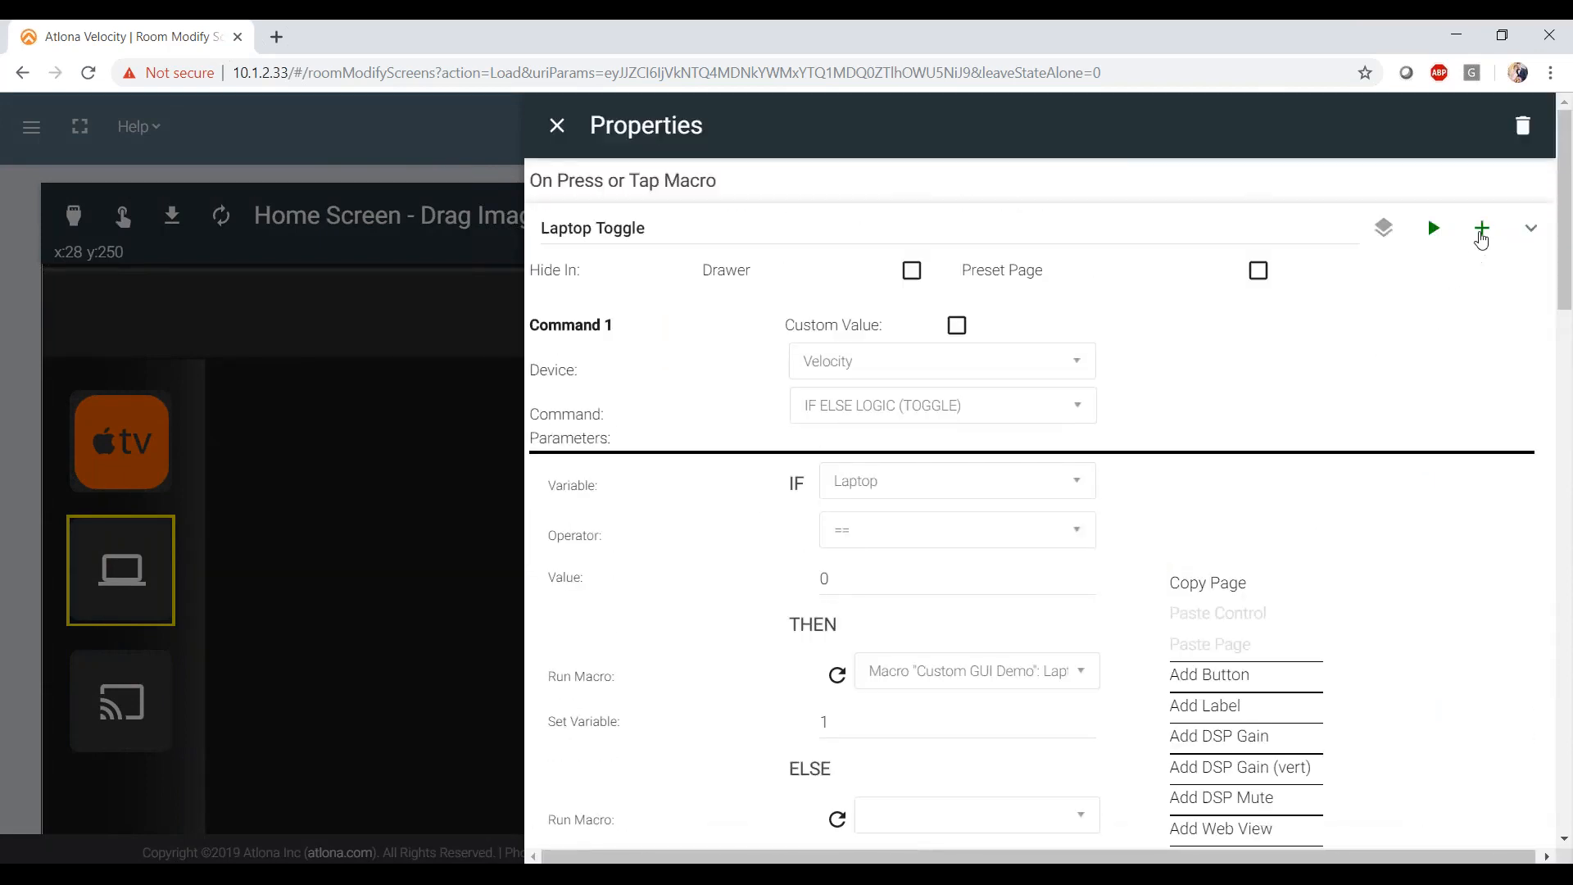
pyautogui.click(1481, 234)
pyautogui.scroll(-1, 1314, 509)
pyautogui.scroll(-7, 1314, 509)
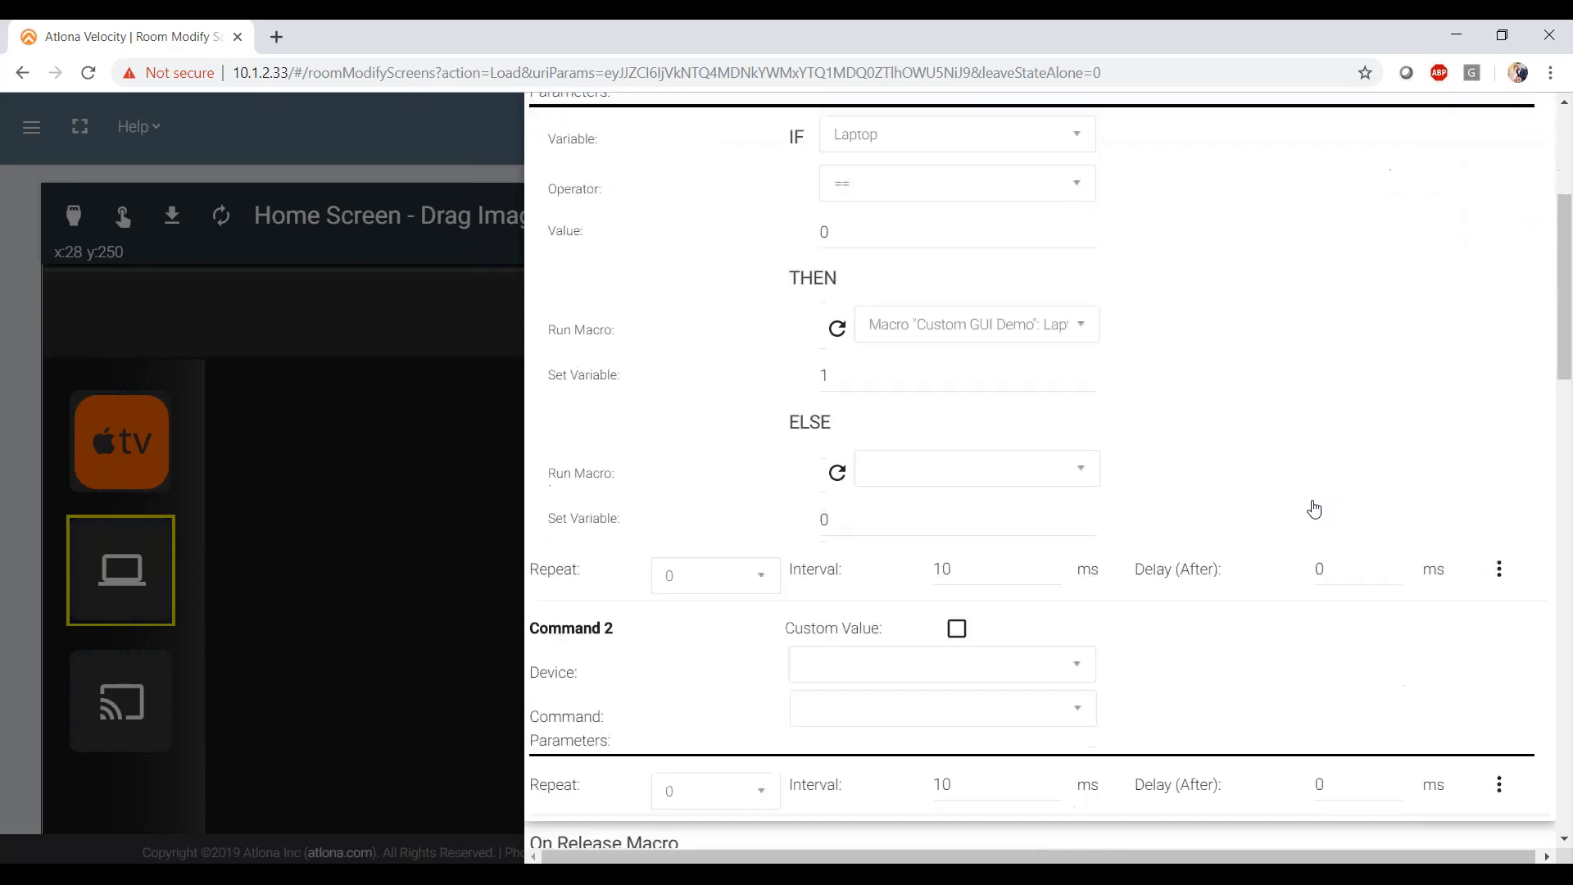
# - Set Command 2 of the Laptop Toggle macro to Velocity RUN MACRO with the Custom GUI Demo Laptop macro, and close the properties
pyautogui.click(1024, 304)
pyautogui.click(975, 340)
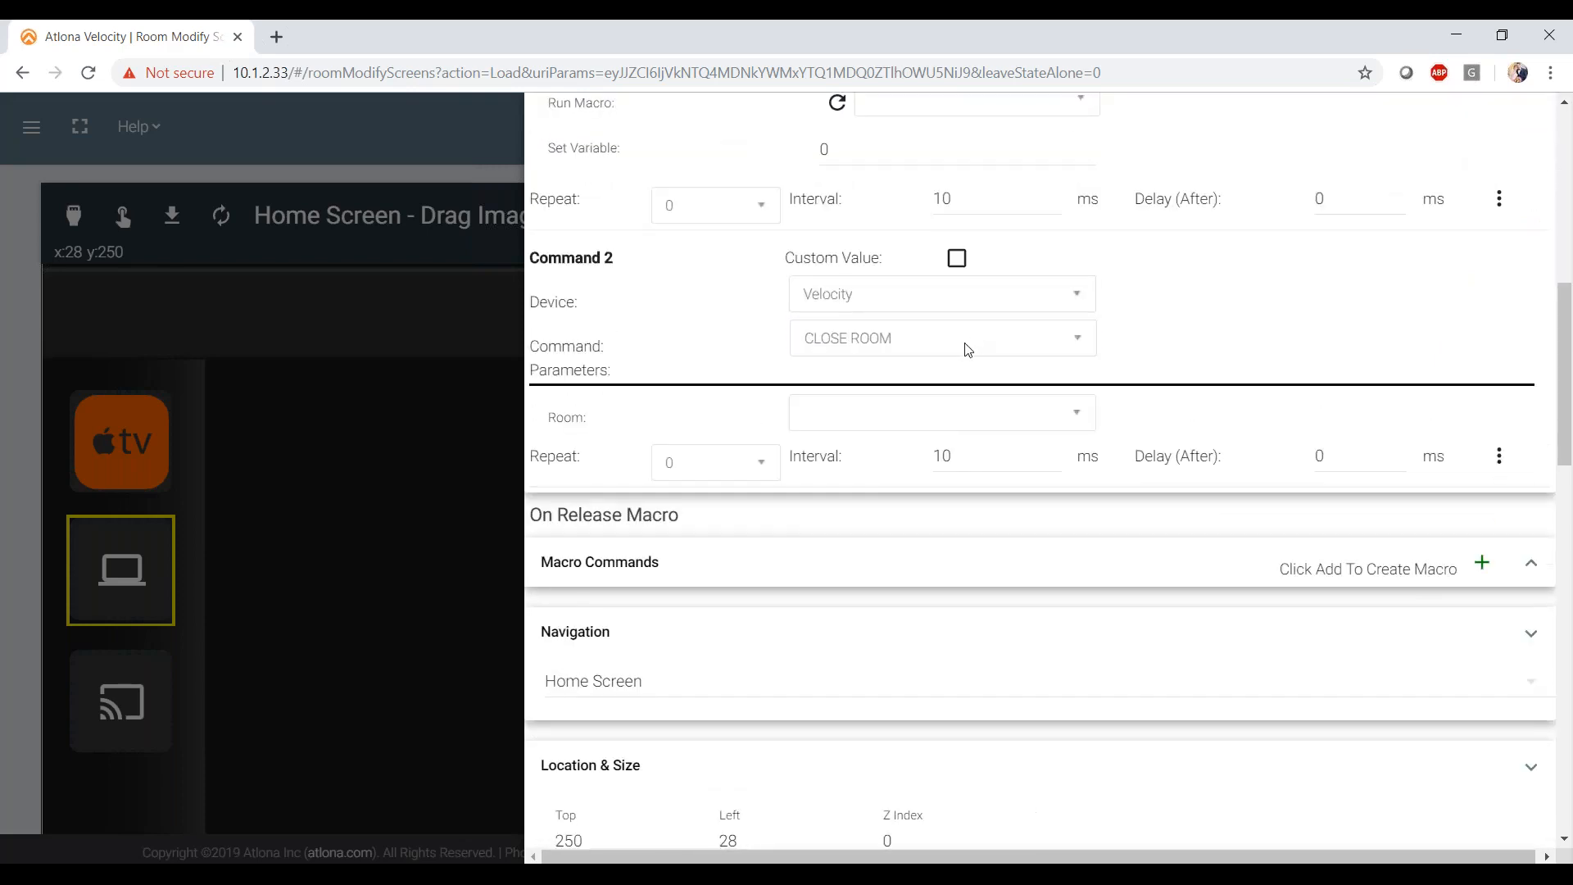
pyautogui.click(960, 349)
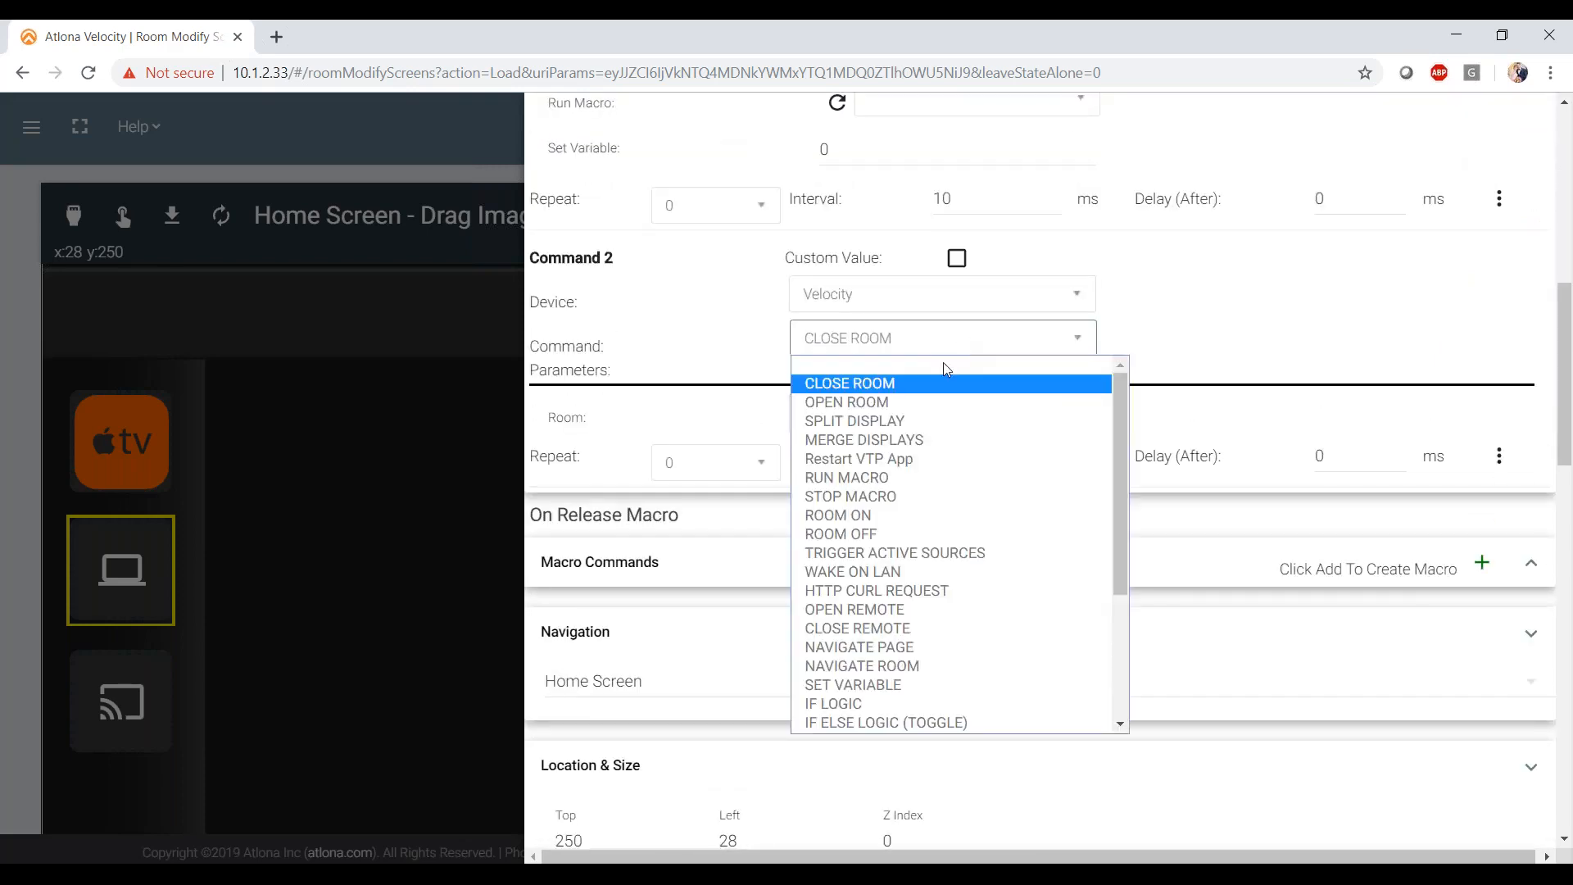
pyautogui.click(907, 483)
pyautogui.click(888, 418)
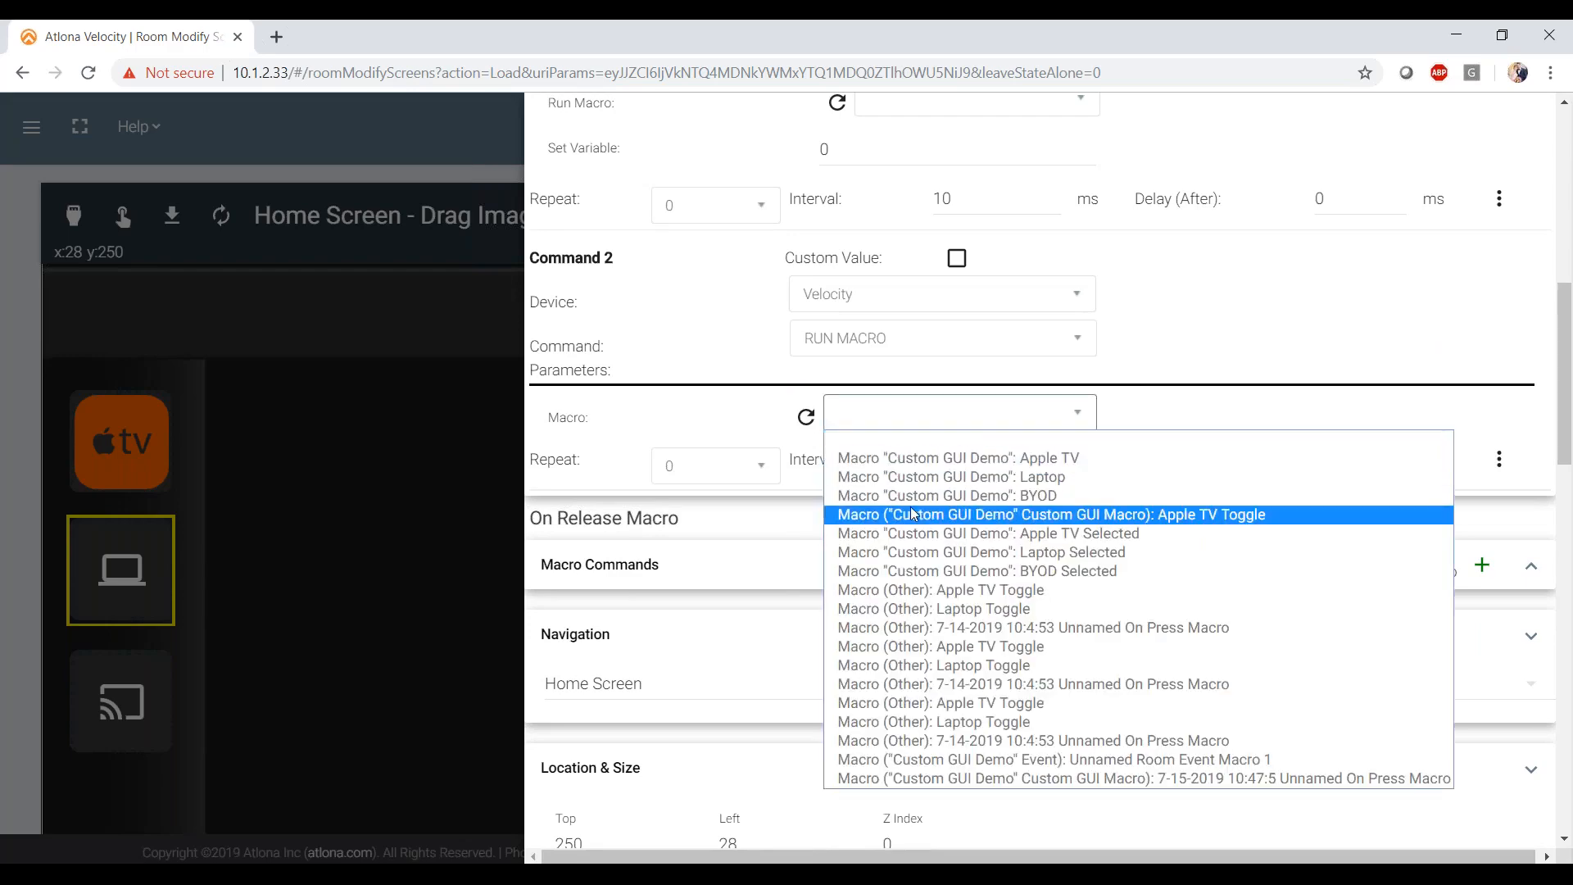
pyautogui.click(957, 478)
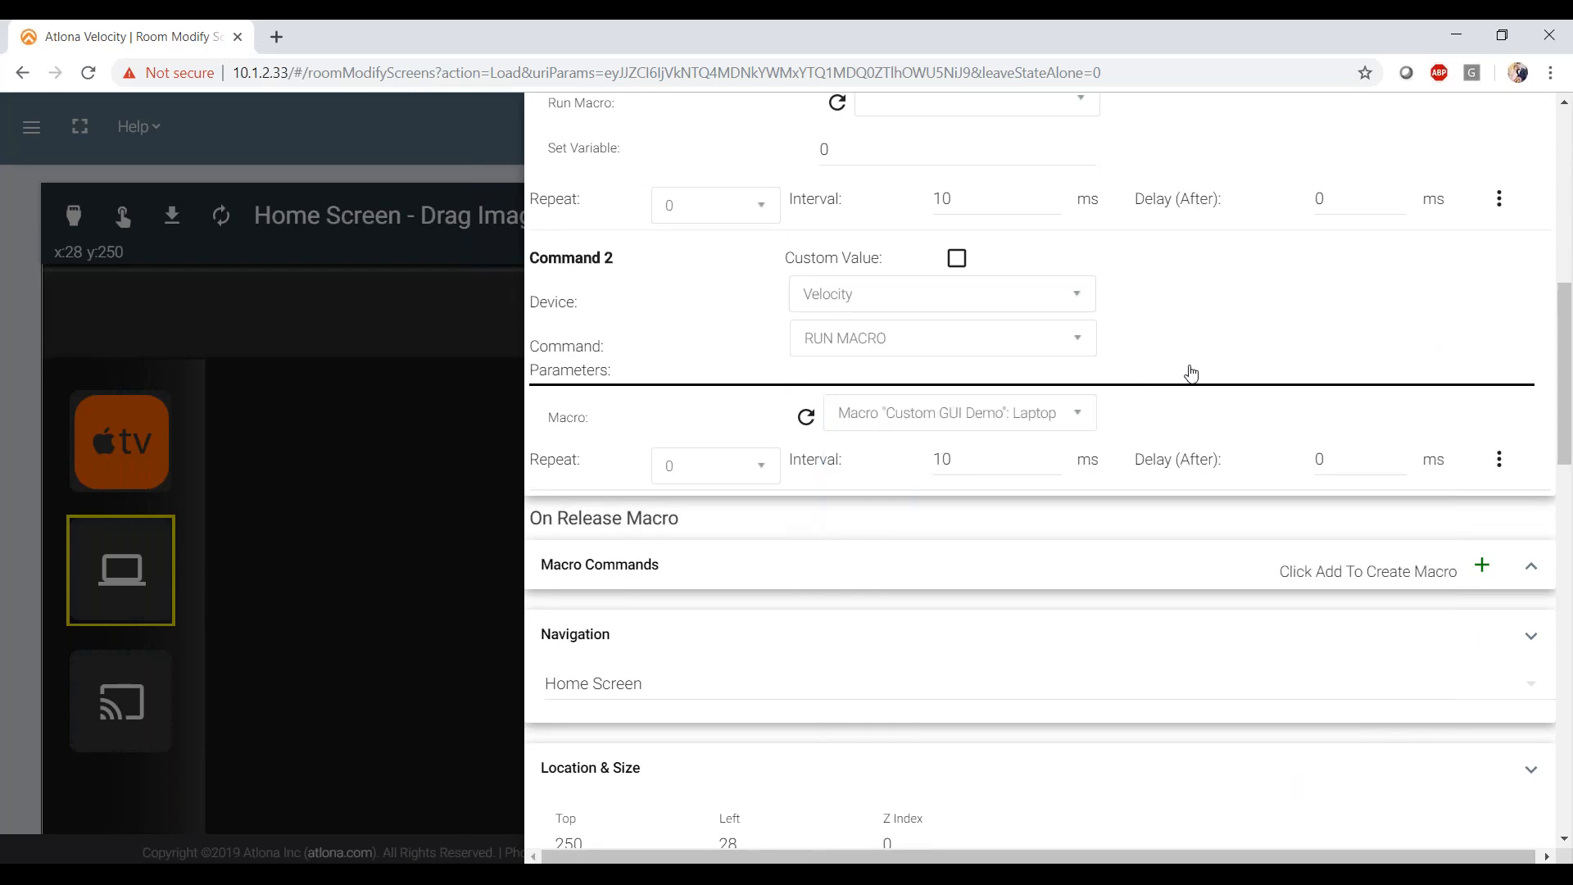
pyautogui.scroll(7, 1188, 373)
pyautogui.click(557, 125)
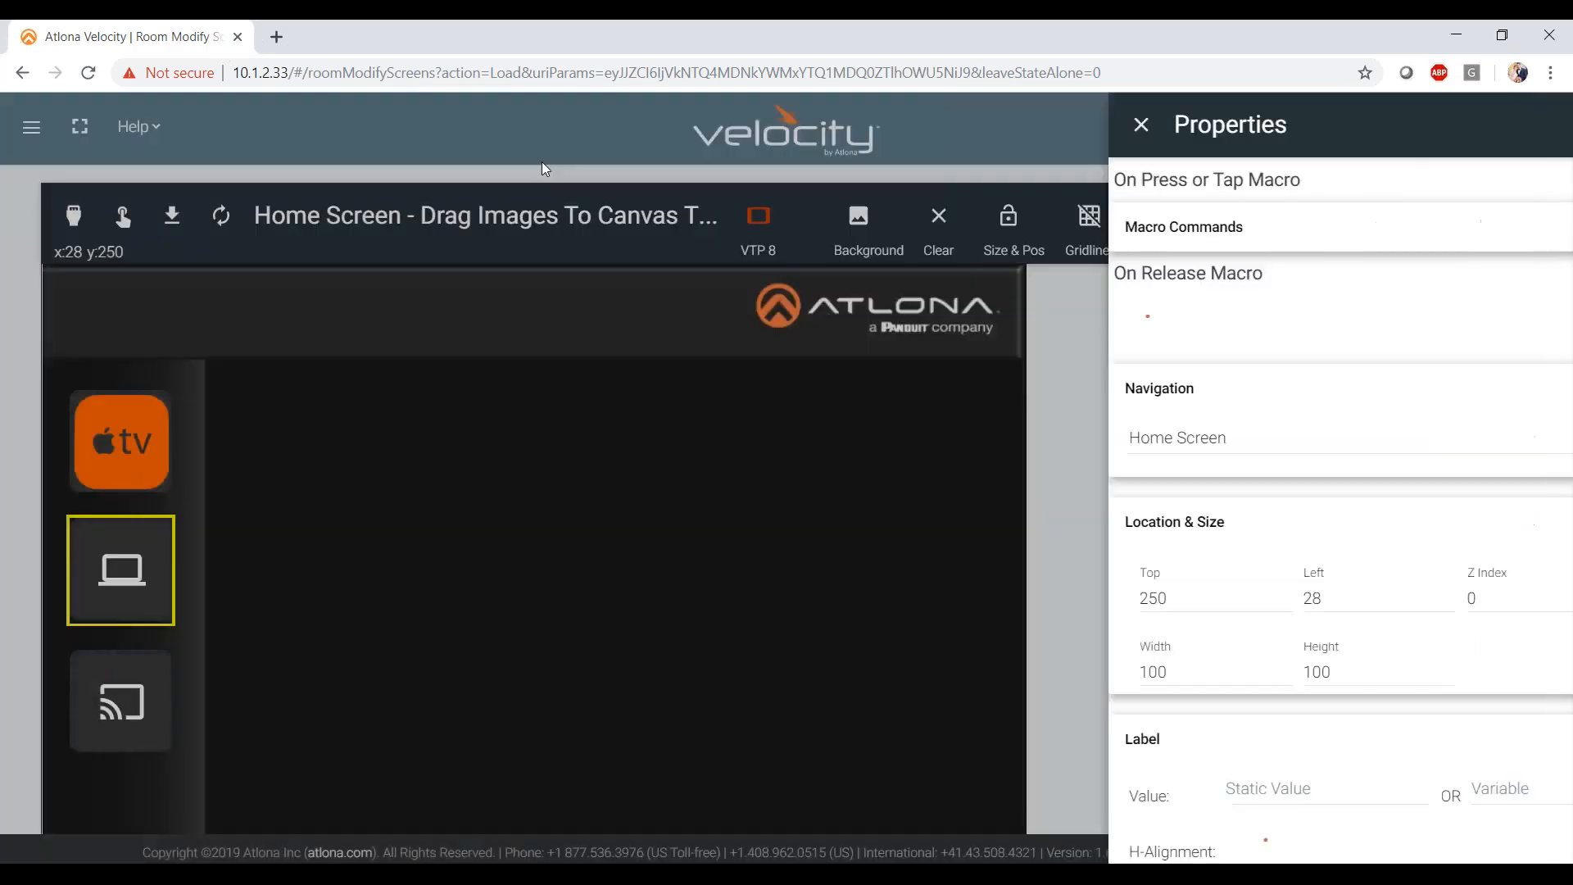
# - Open the cast button's properties and add a second command to its on-press macro
pyautogui.click(121, 702)
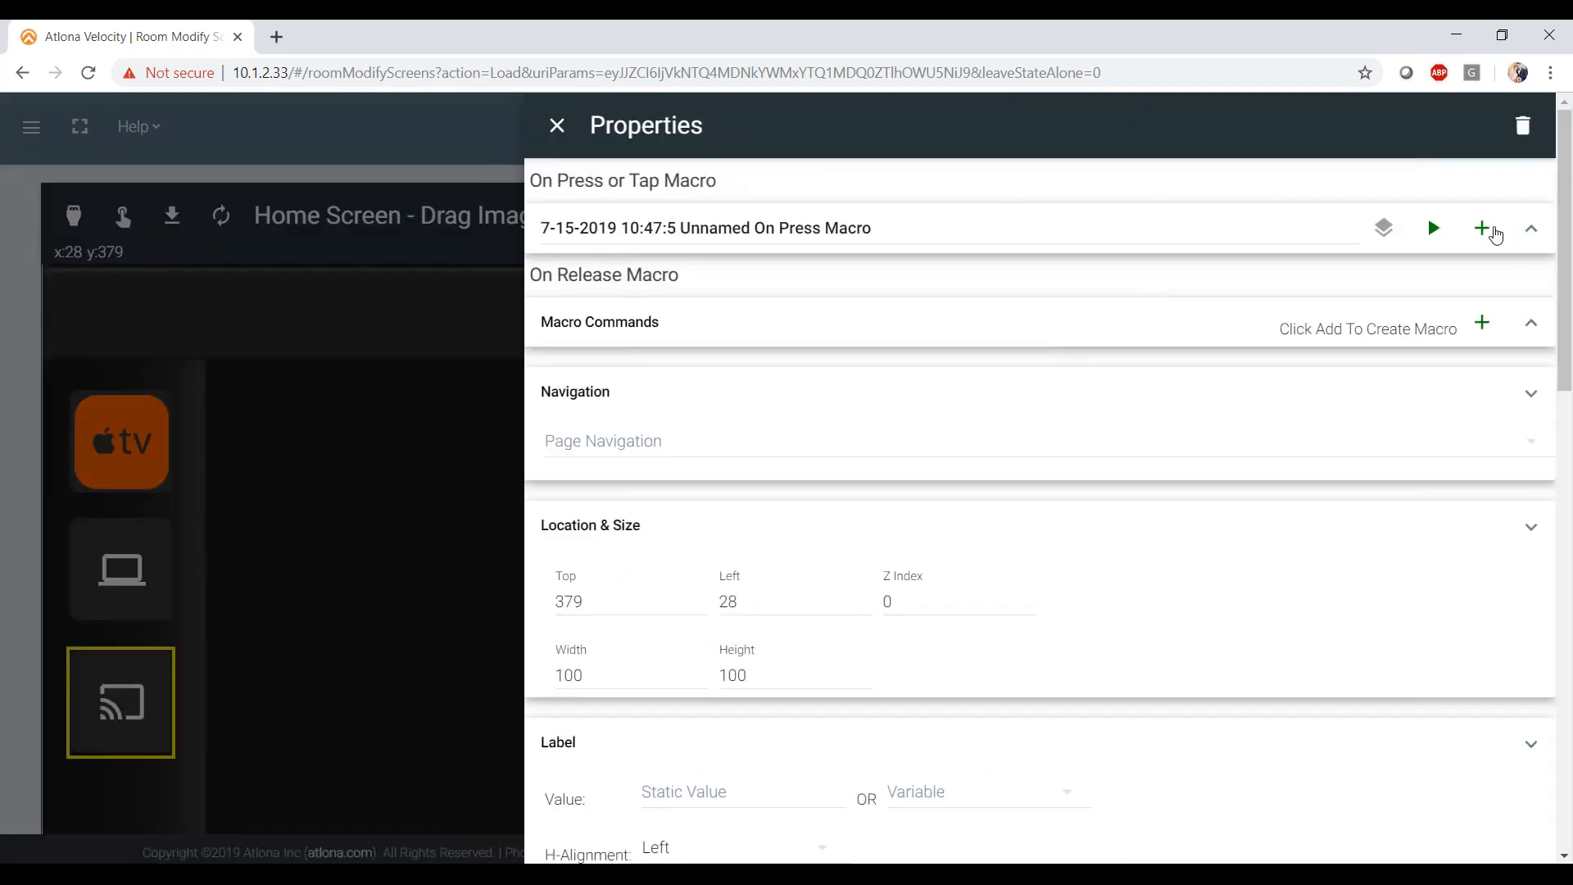
pyautogui.click(1531, 229)
pyautogui.scroll(-4, 1139, 537)
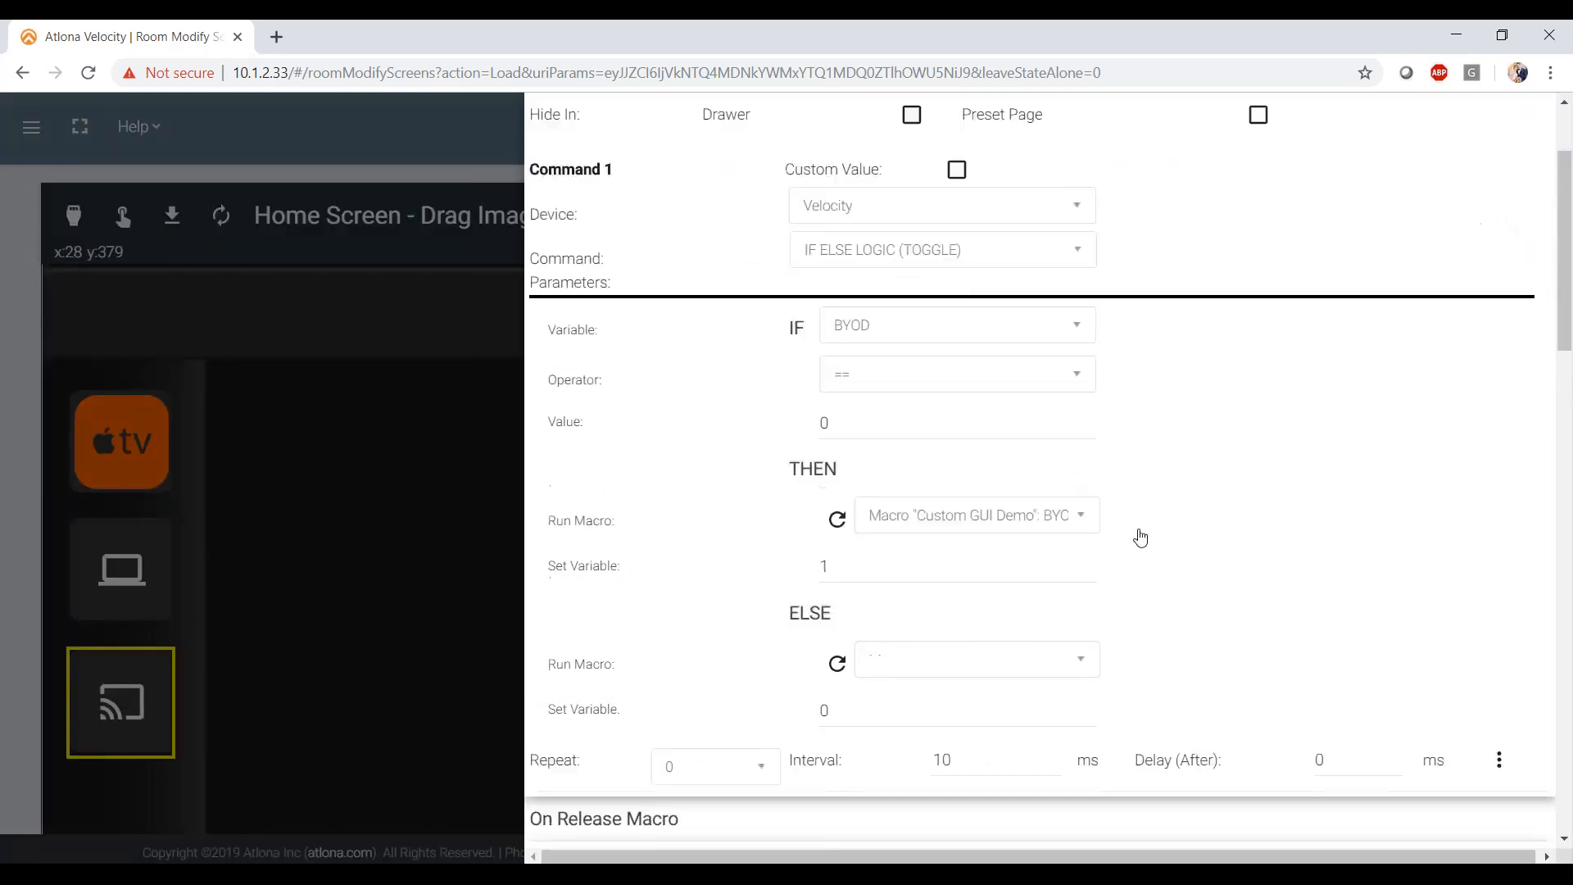
pyautogui.scroll(4, 1139, 537)
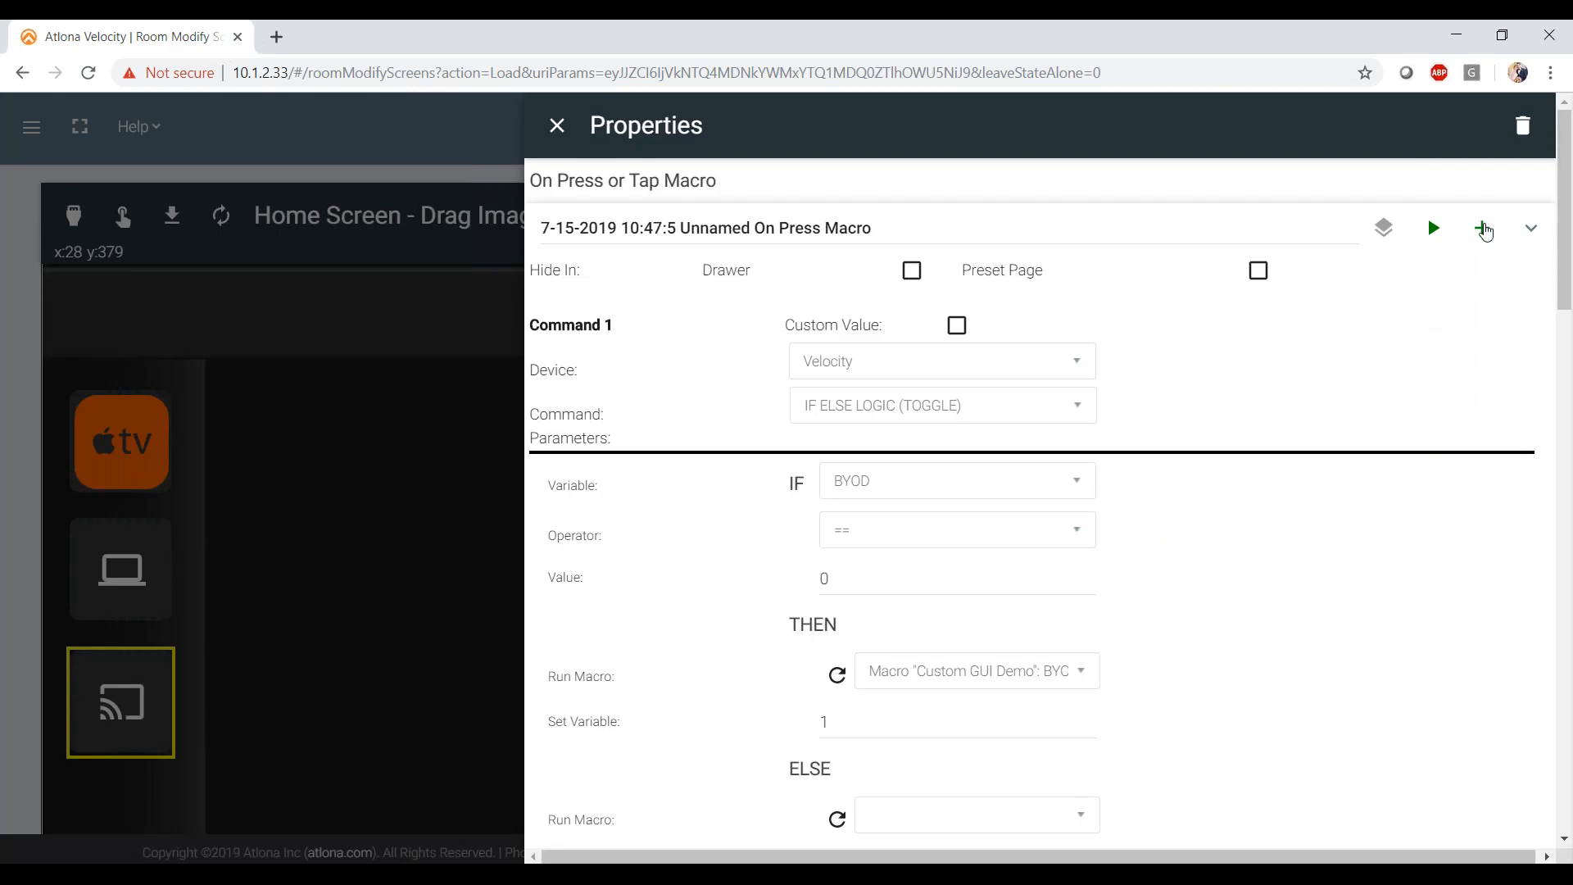
pyautogui.click(1482, 228)
pyautogui.scroll(-4, 1215, 474)
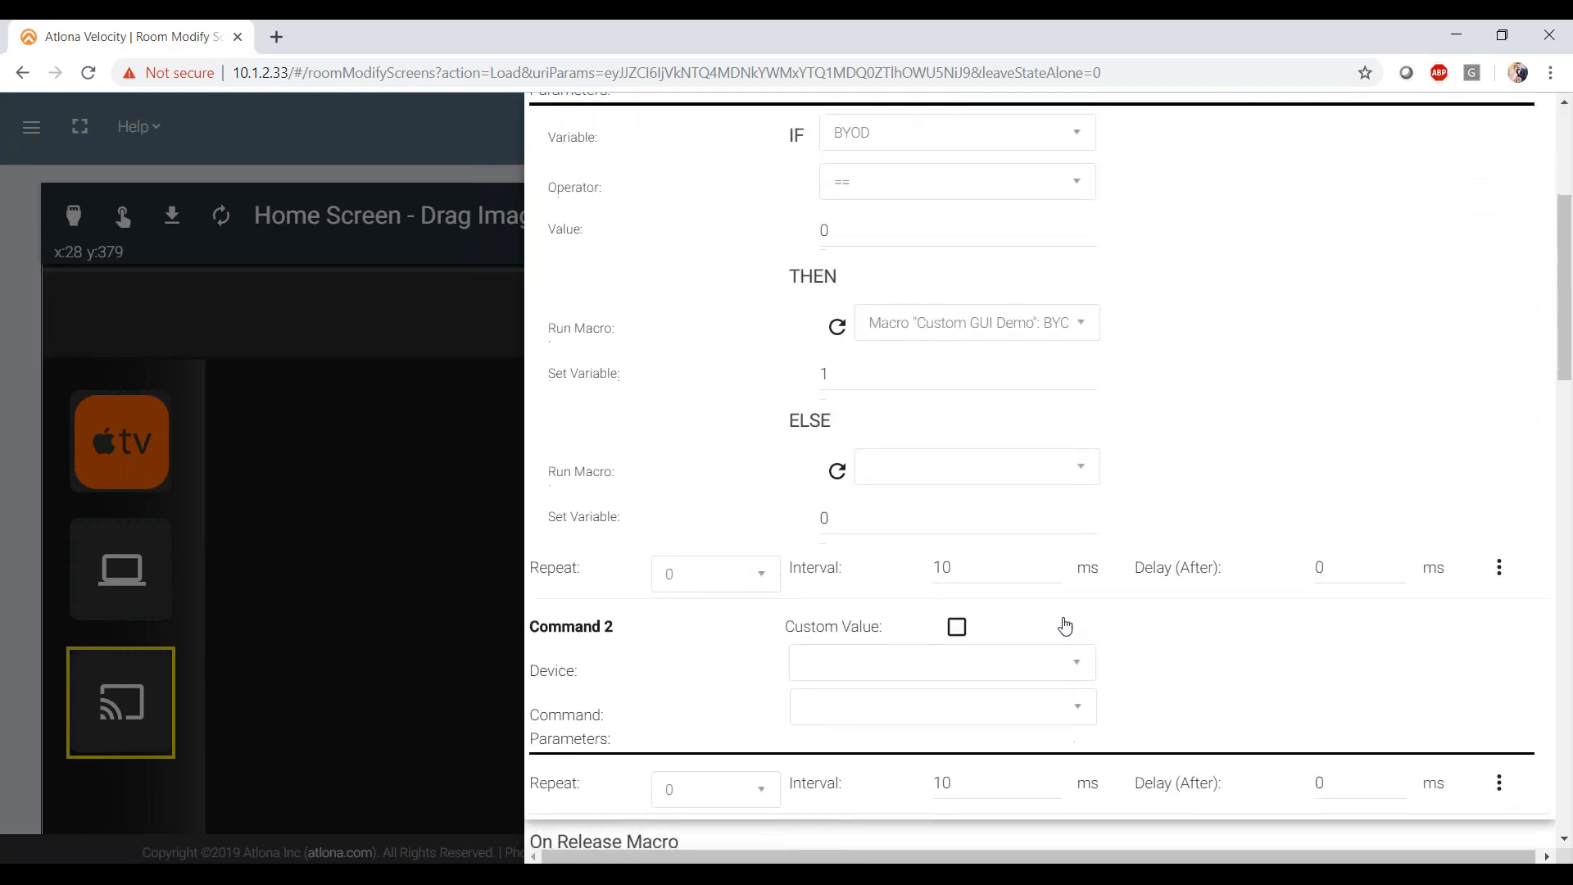
# - Set Command 2 of the cast button's on-press macro to Velocity RUN MACRO with the Custom GUI Demo BYOD macro
pyautogui.click(1057, 657)
pyautogui.click(991, 709)
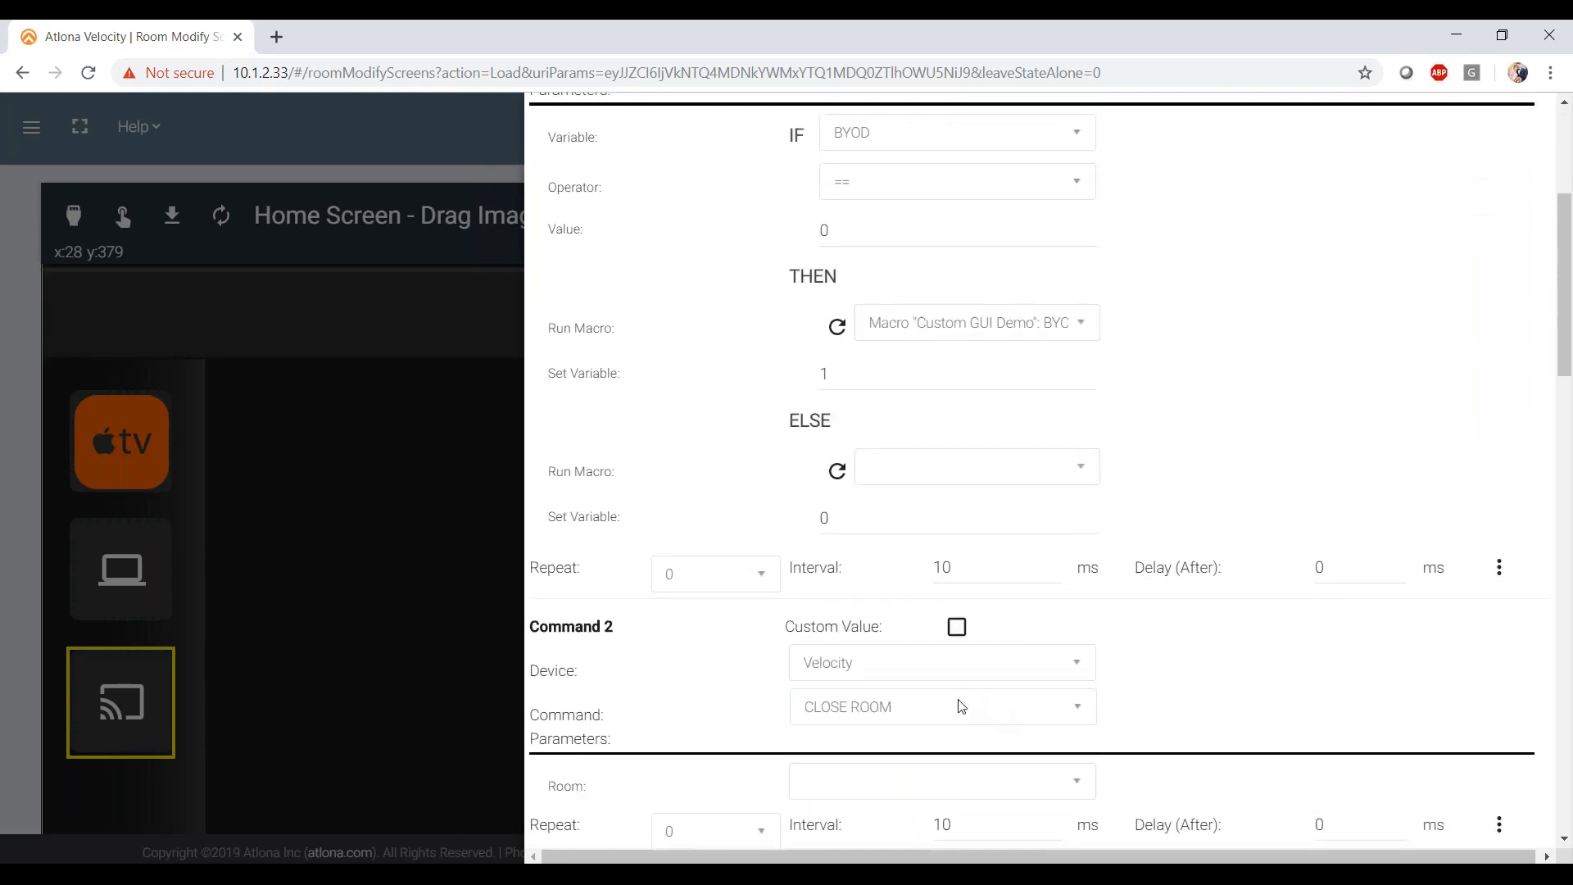
pyautogui.click(956, 706)
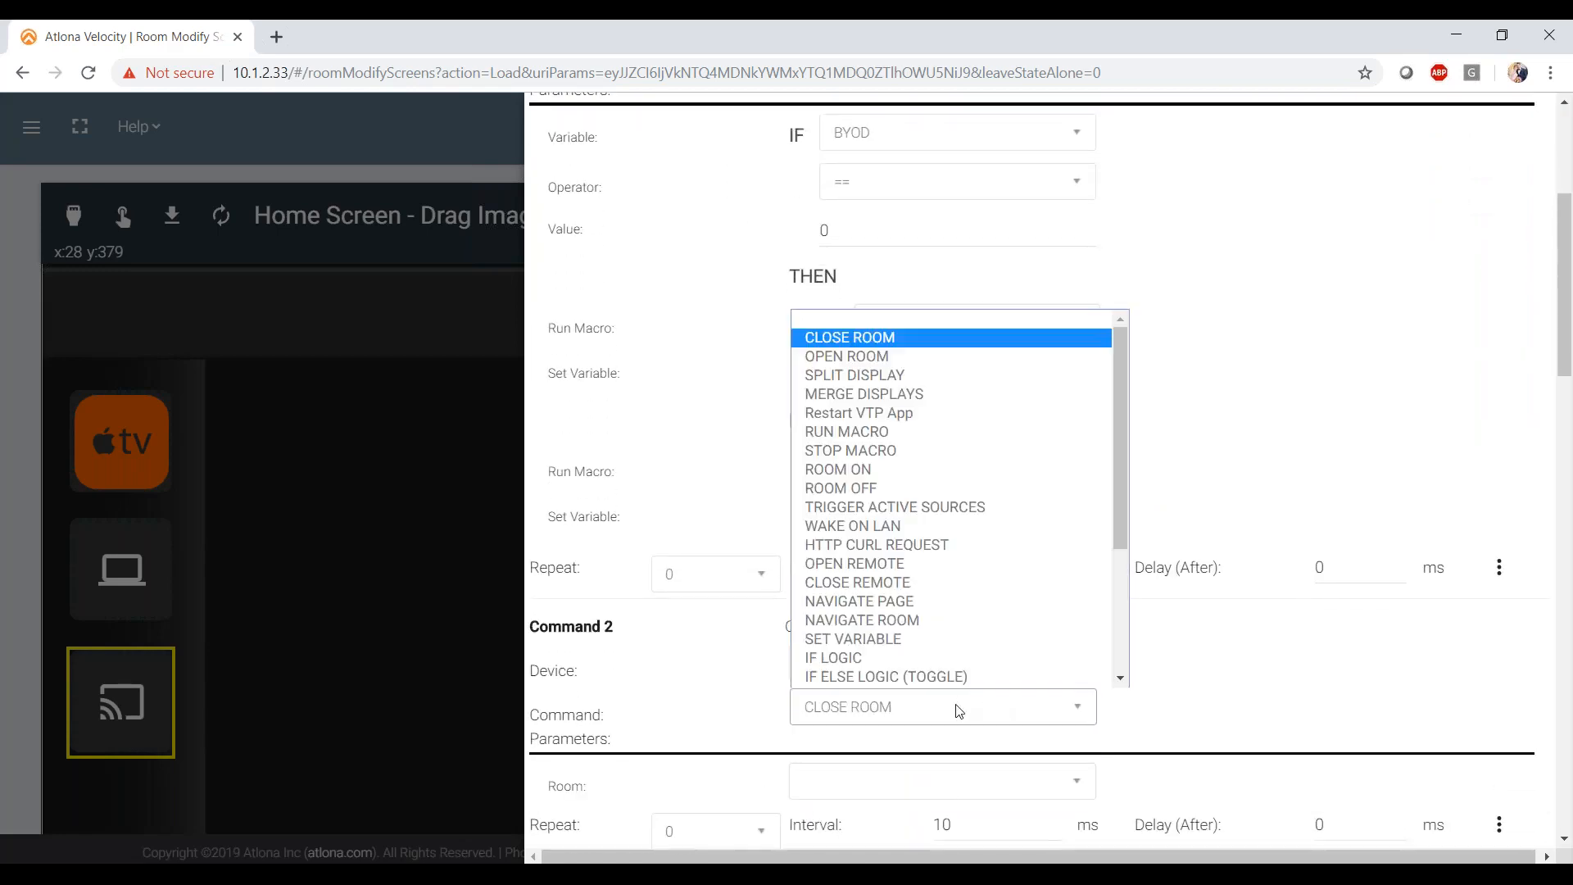
pyautogui.click(893, 432)
pyautogui.click(896, 777)
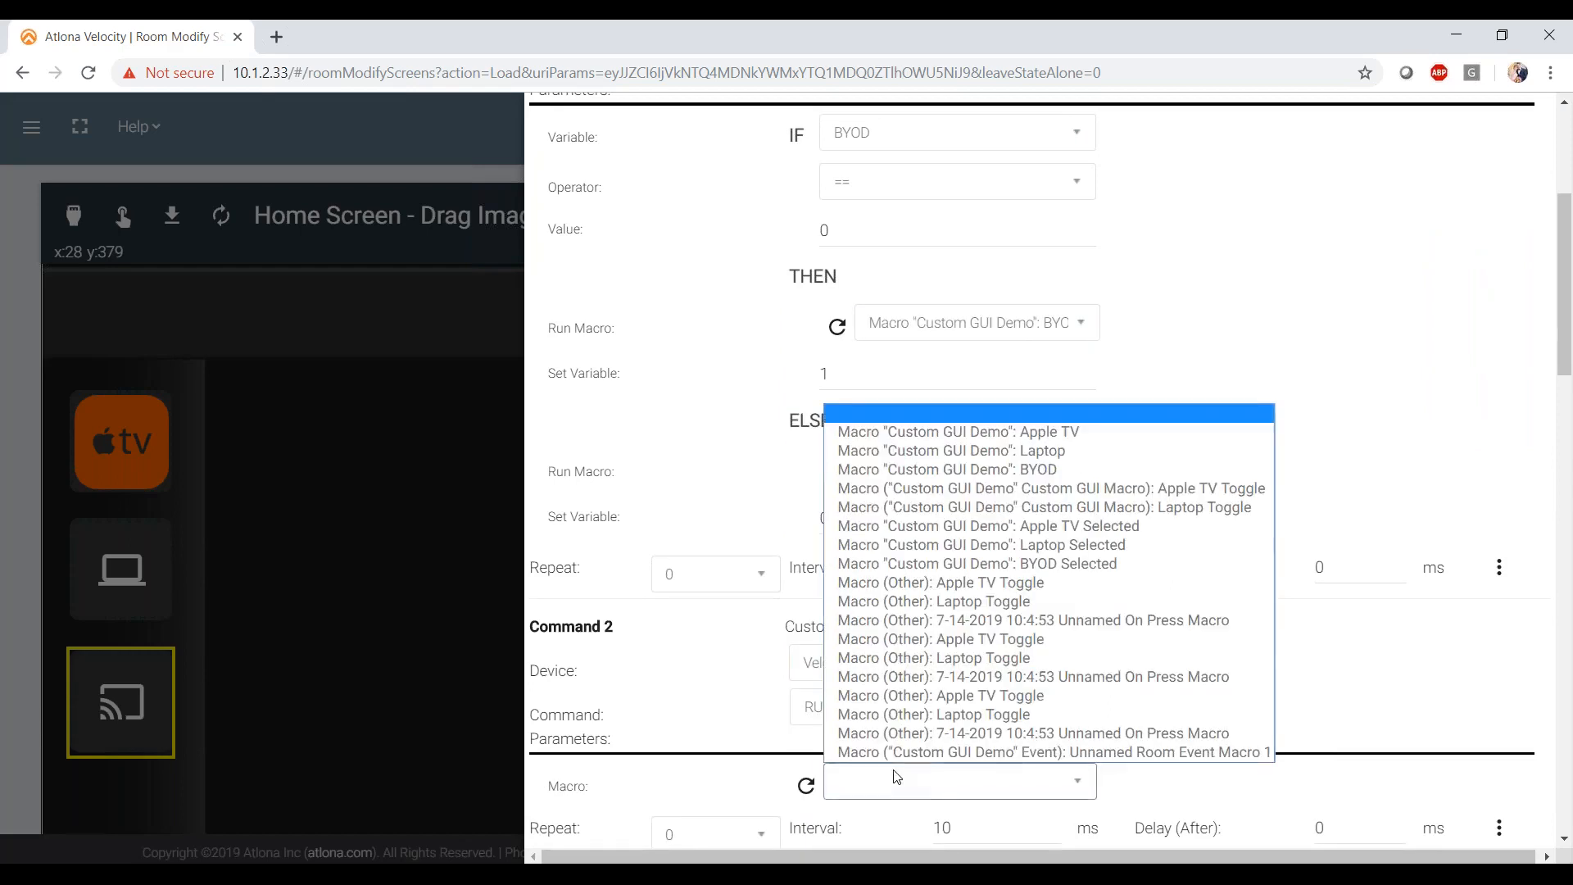
pyautogui.click(993, 471)
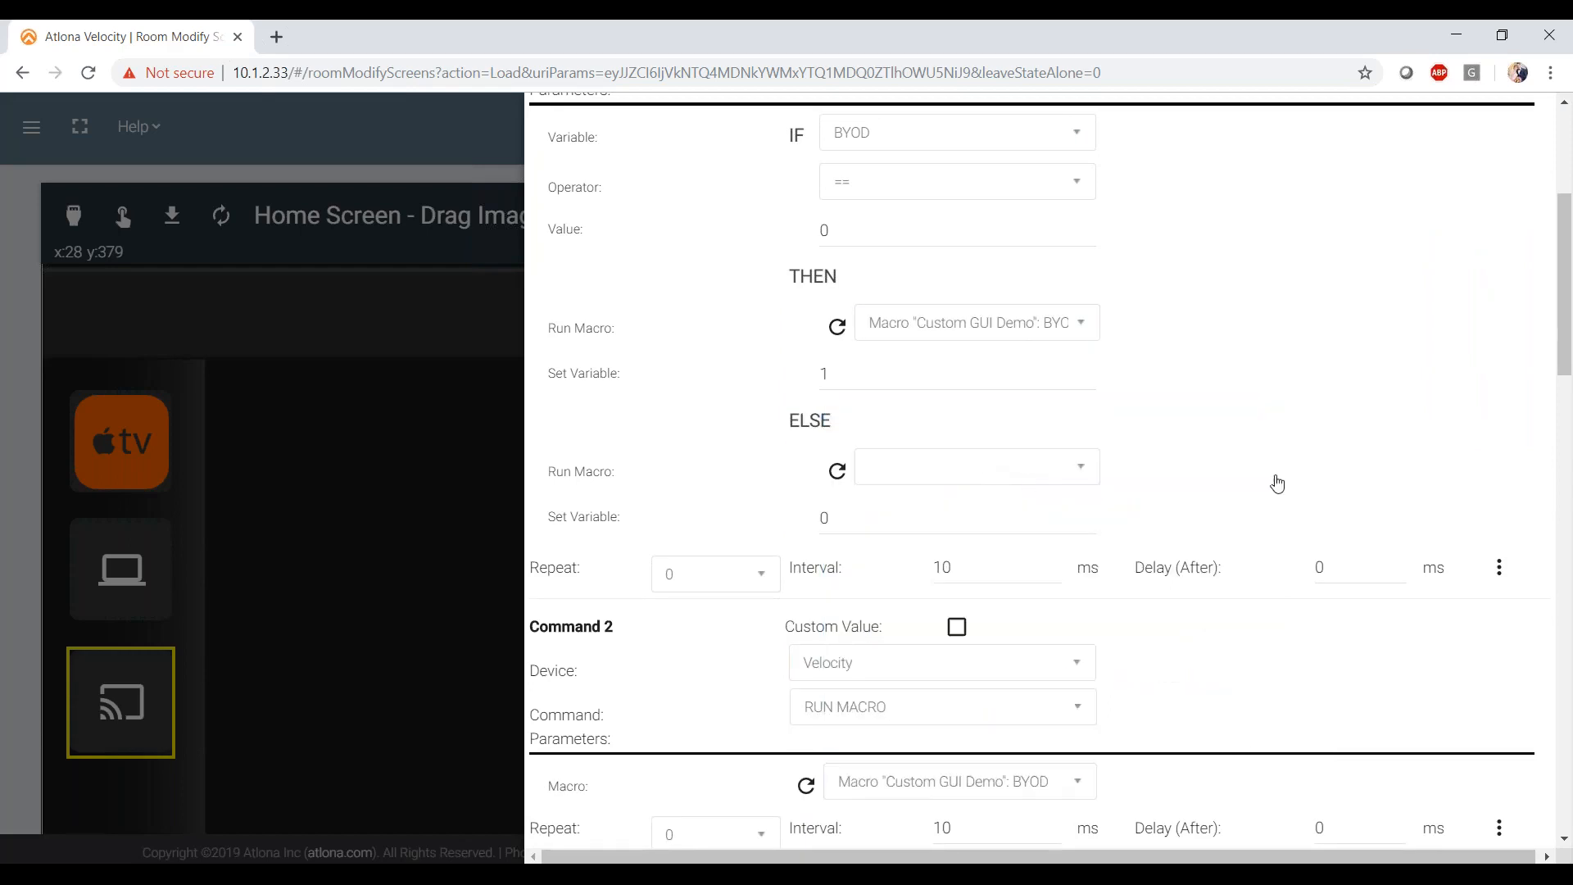
# - Review the cast button's on-press macro commands and close its properties
pyautogui.scroll(-1, 1275, 482)
pyautogui.scroll(7, 1275, 482)
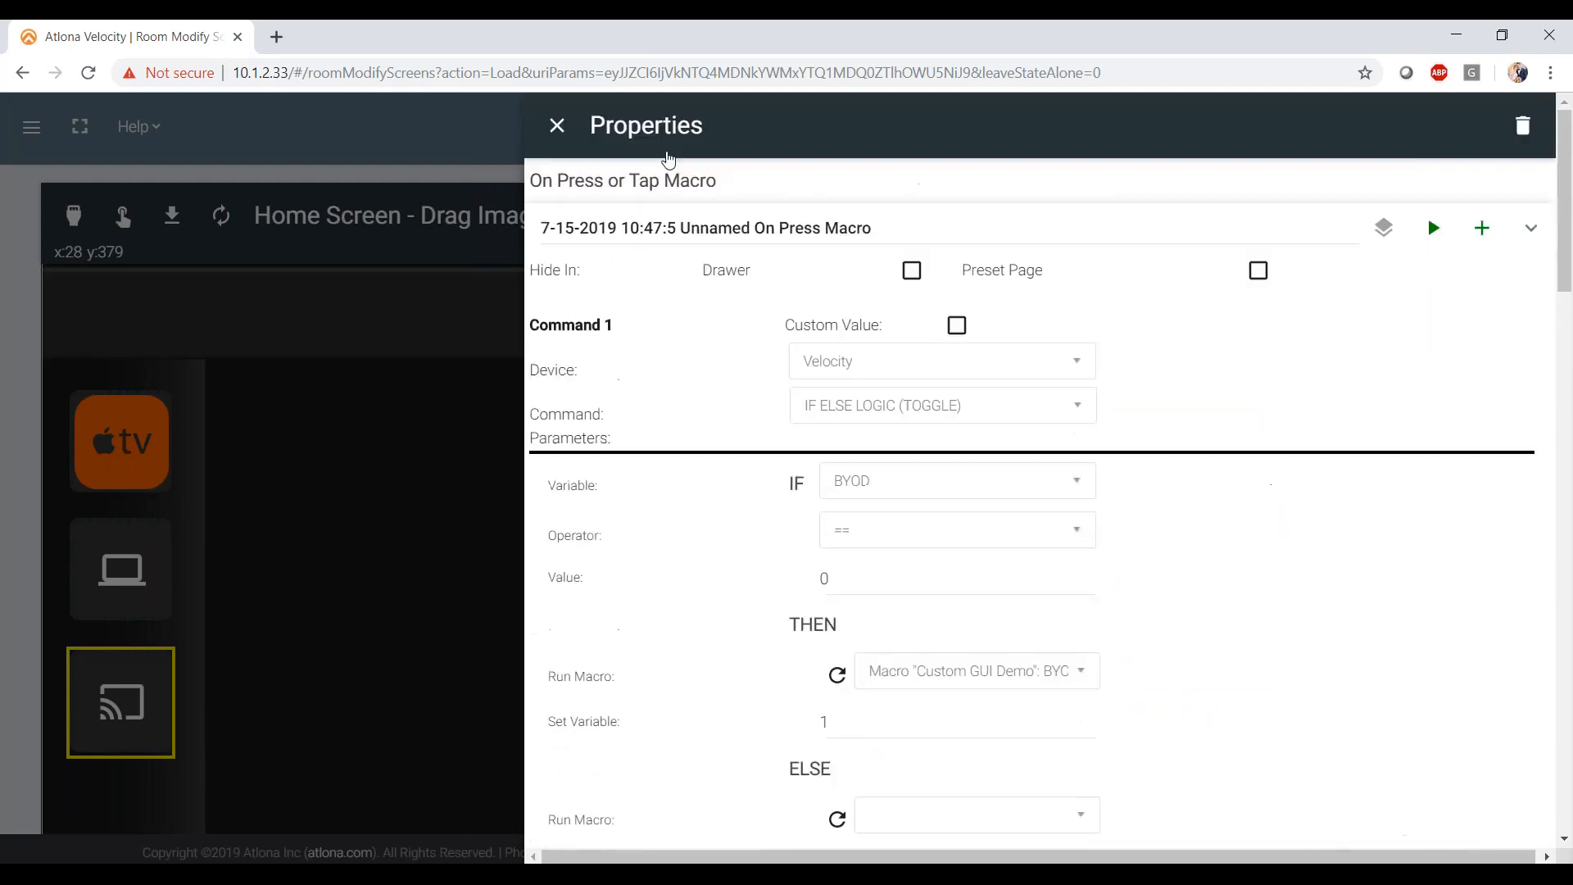
pyautogui.click(557, 130)
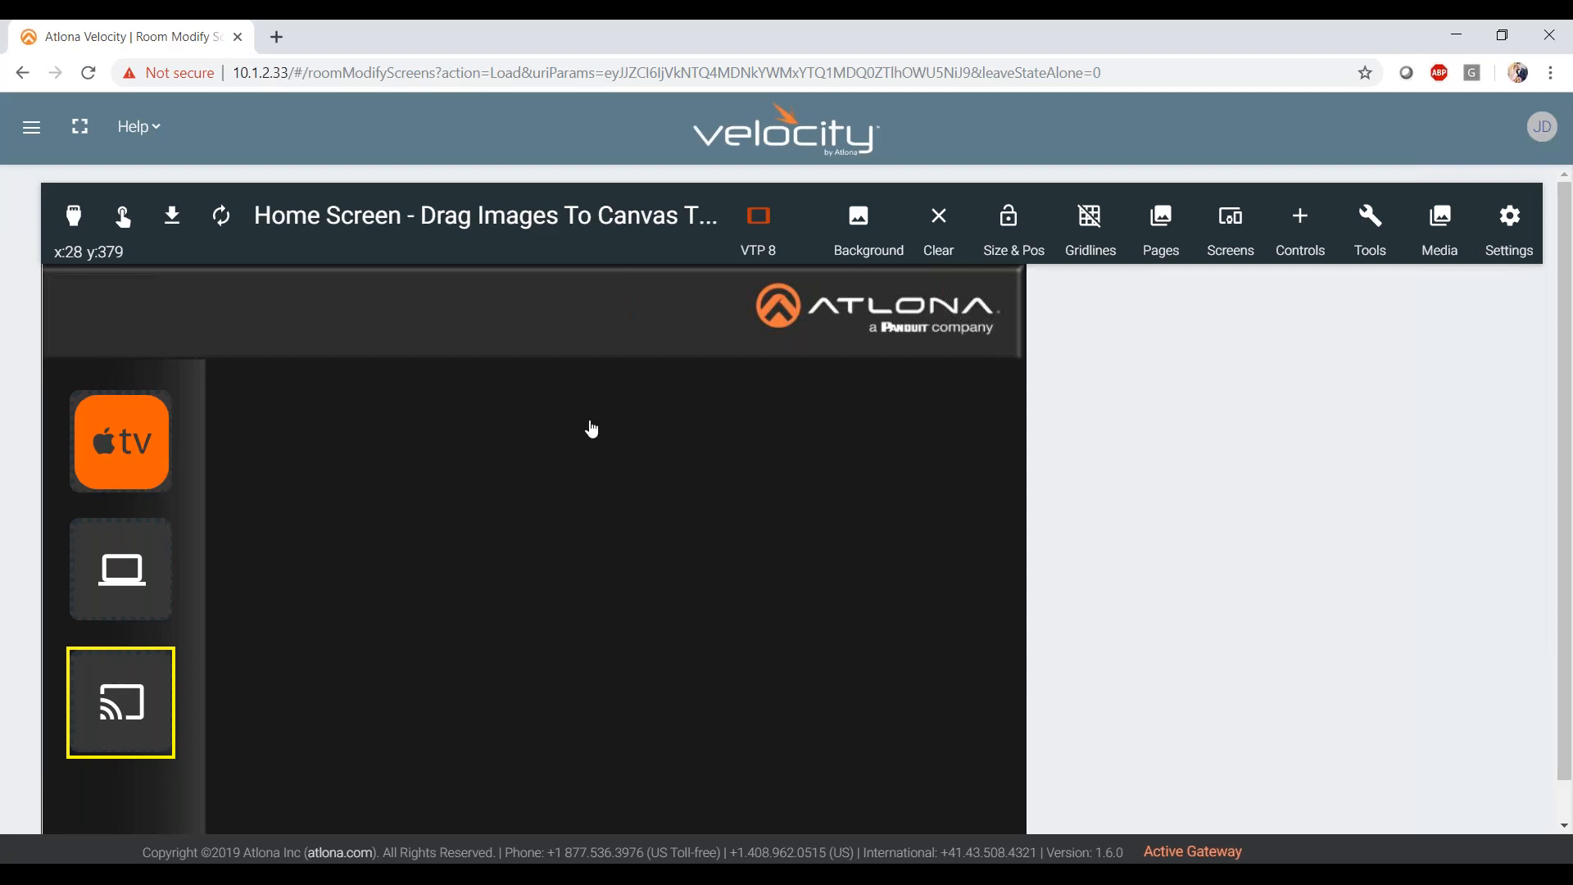
# - Add a horizontal DSP Gain slider to the canvas, widen it to about 505 and place it at about x 258, y 250
pyautogui.click(1299, 232)
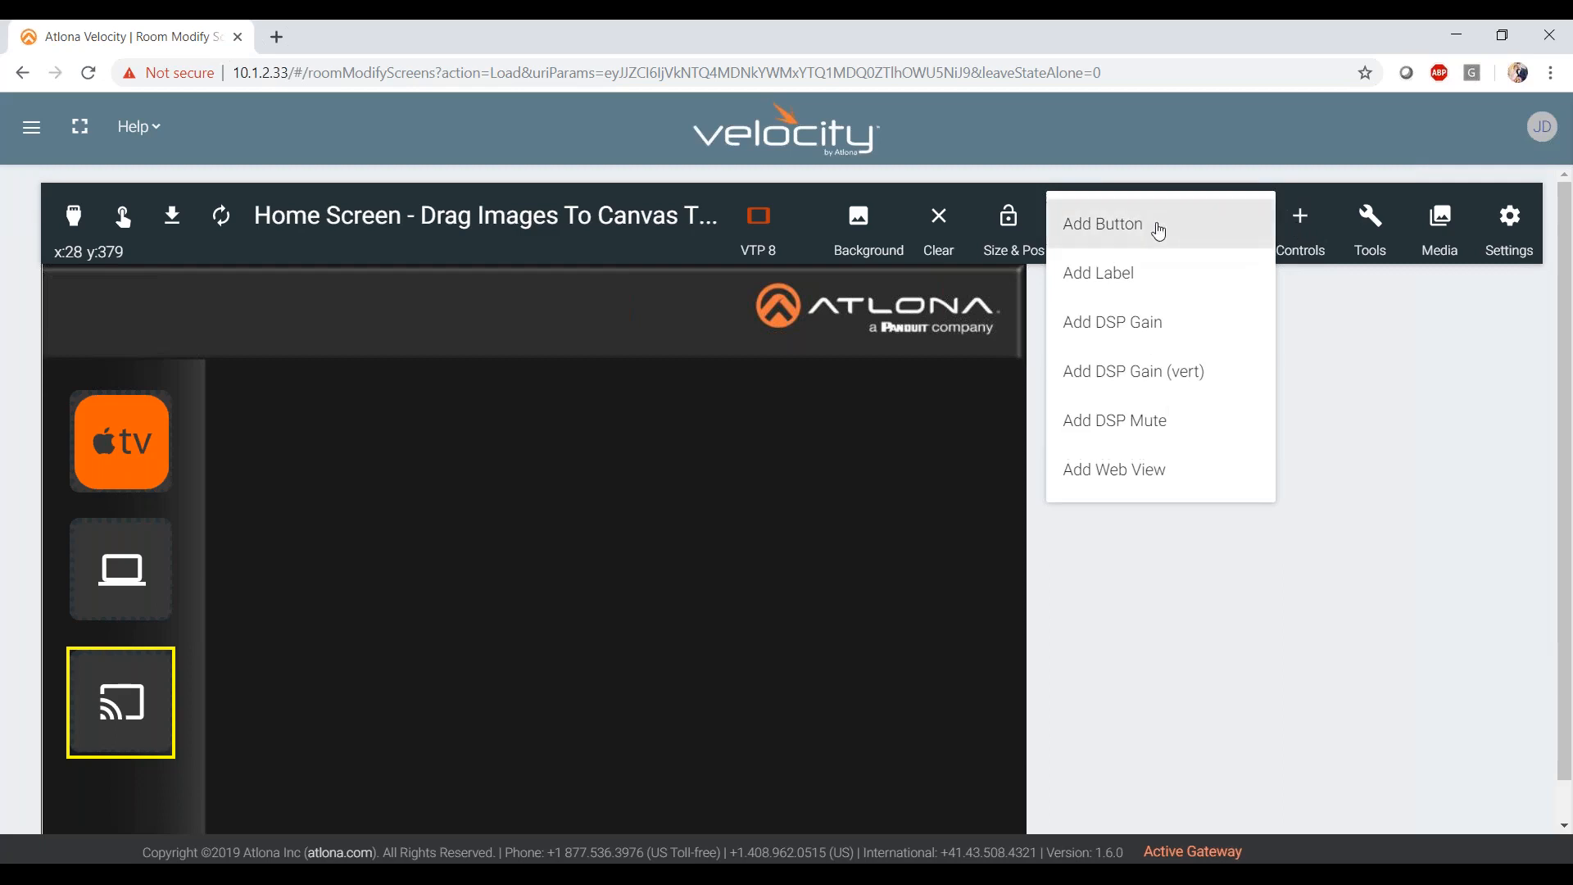
pyautogui.click(1160, 326)
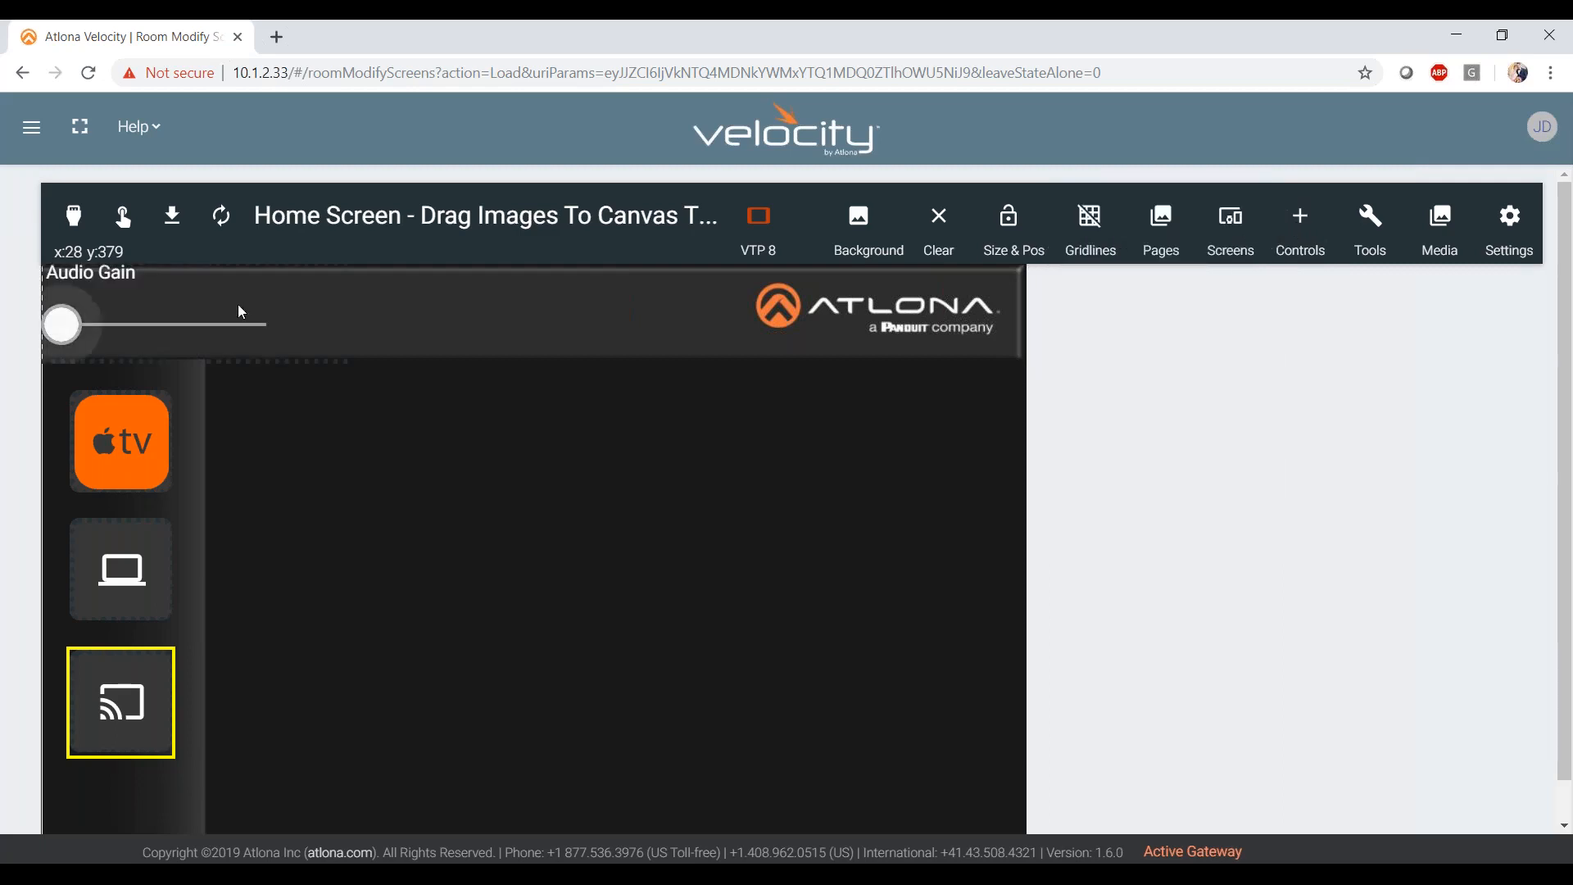
pyautogui.moveTo(184, 320); pyautogui.dragTo(569, 607)
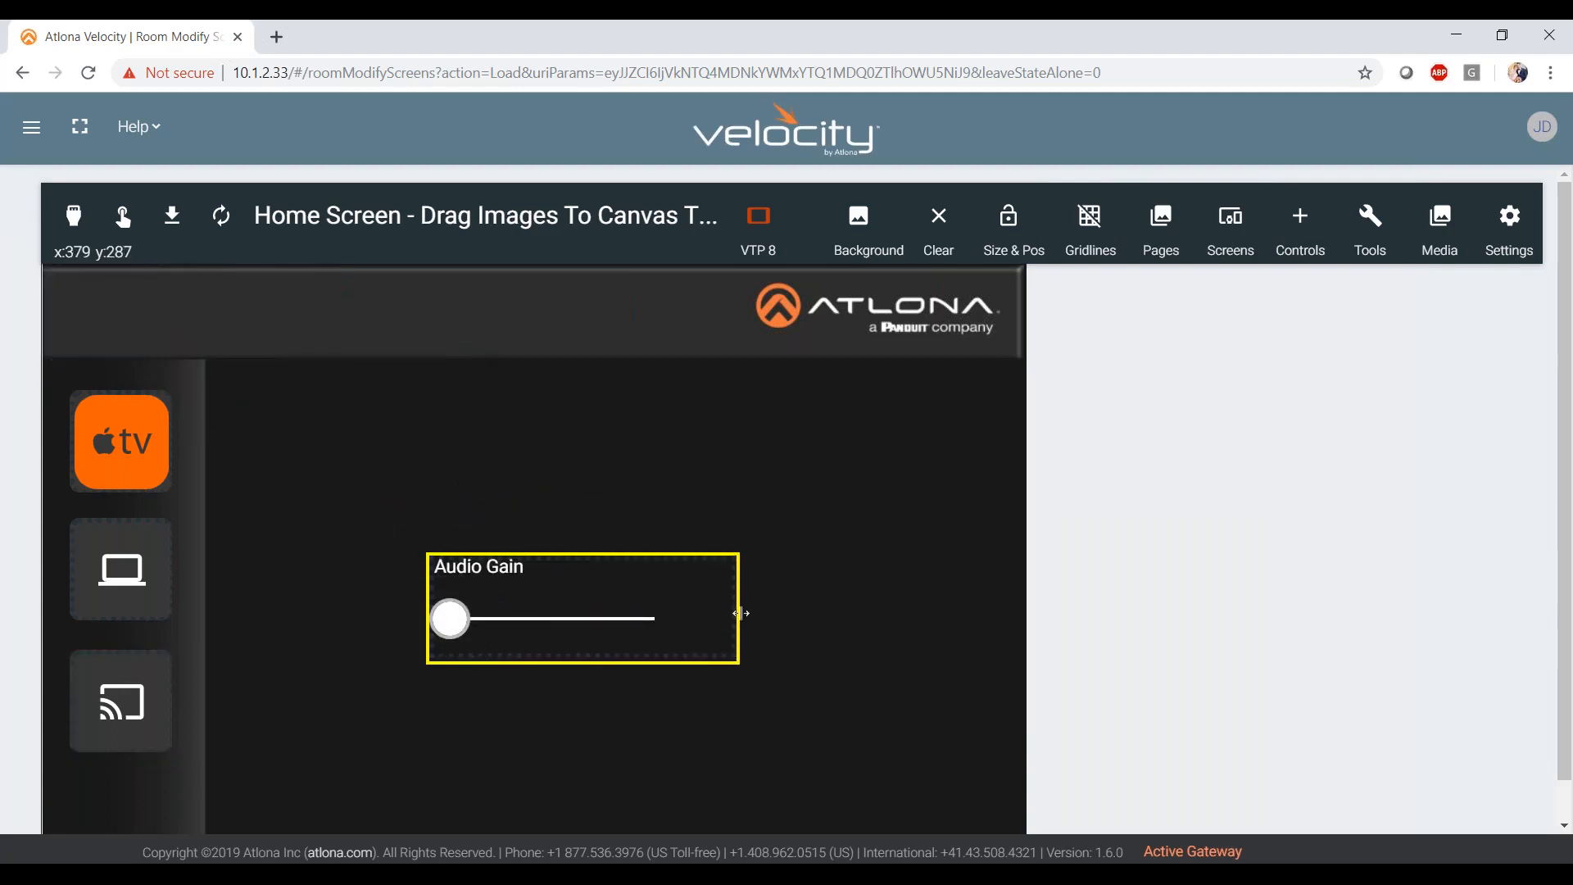
pyautogui.moveTo(740, 612); pyautogui.dragTo(949, 627)
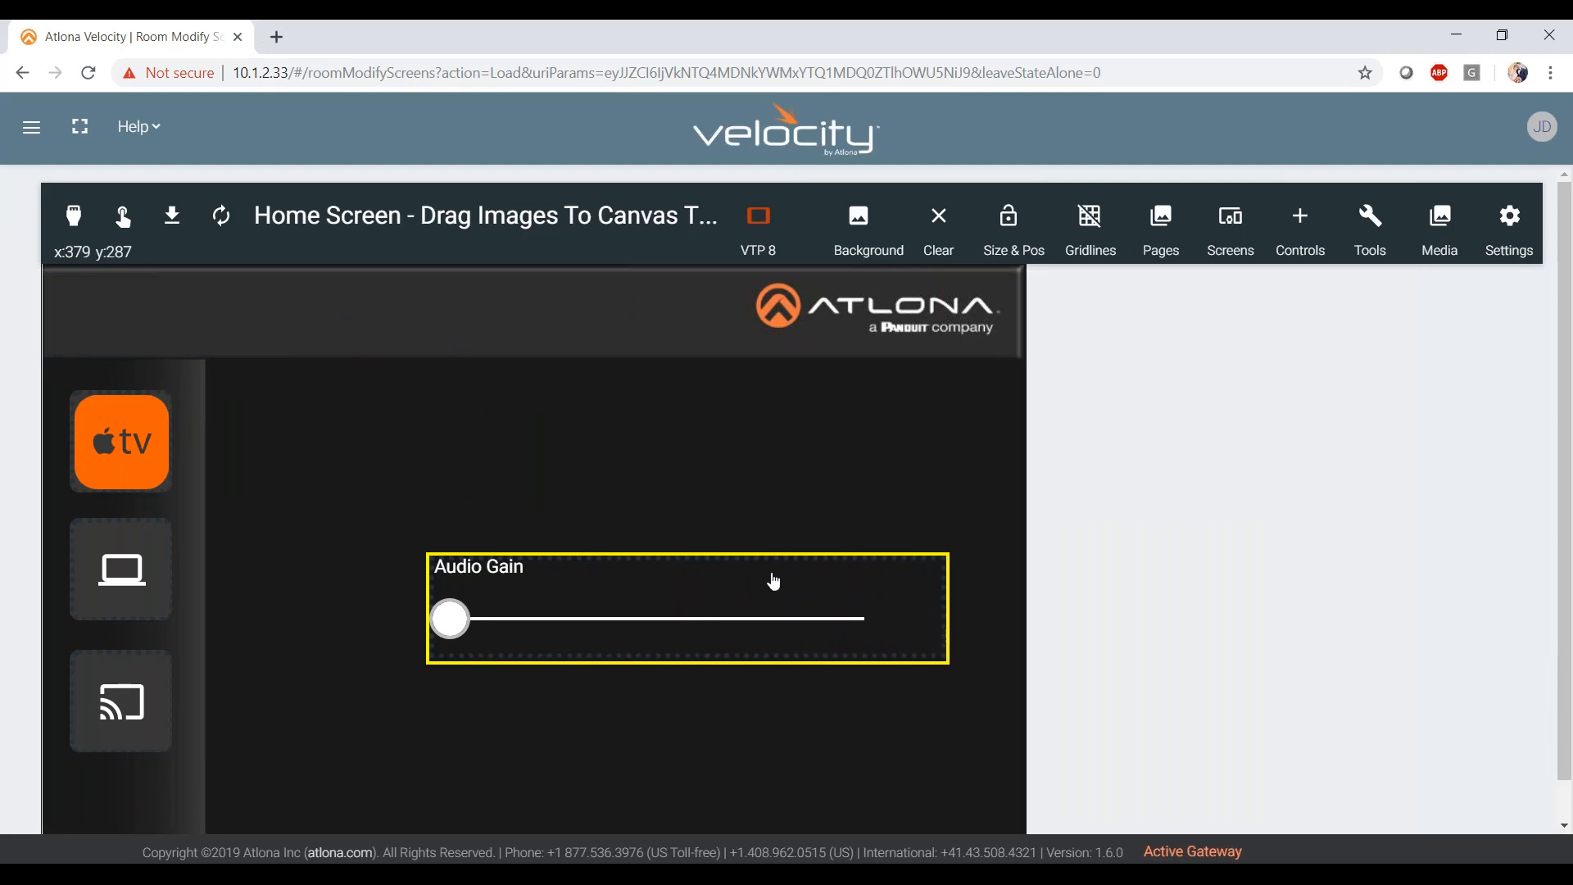
pyautogui.moveTo(773, 580); pyautogui.dragTo(566, 572)
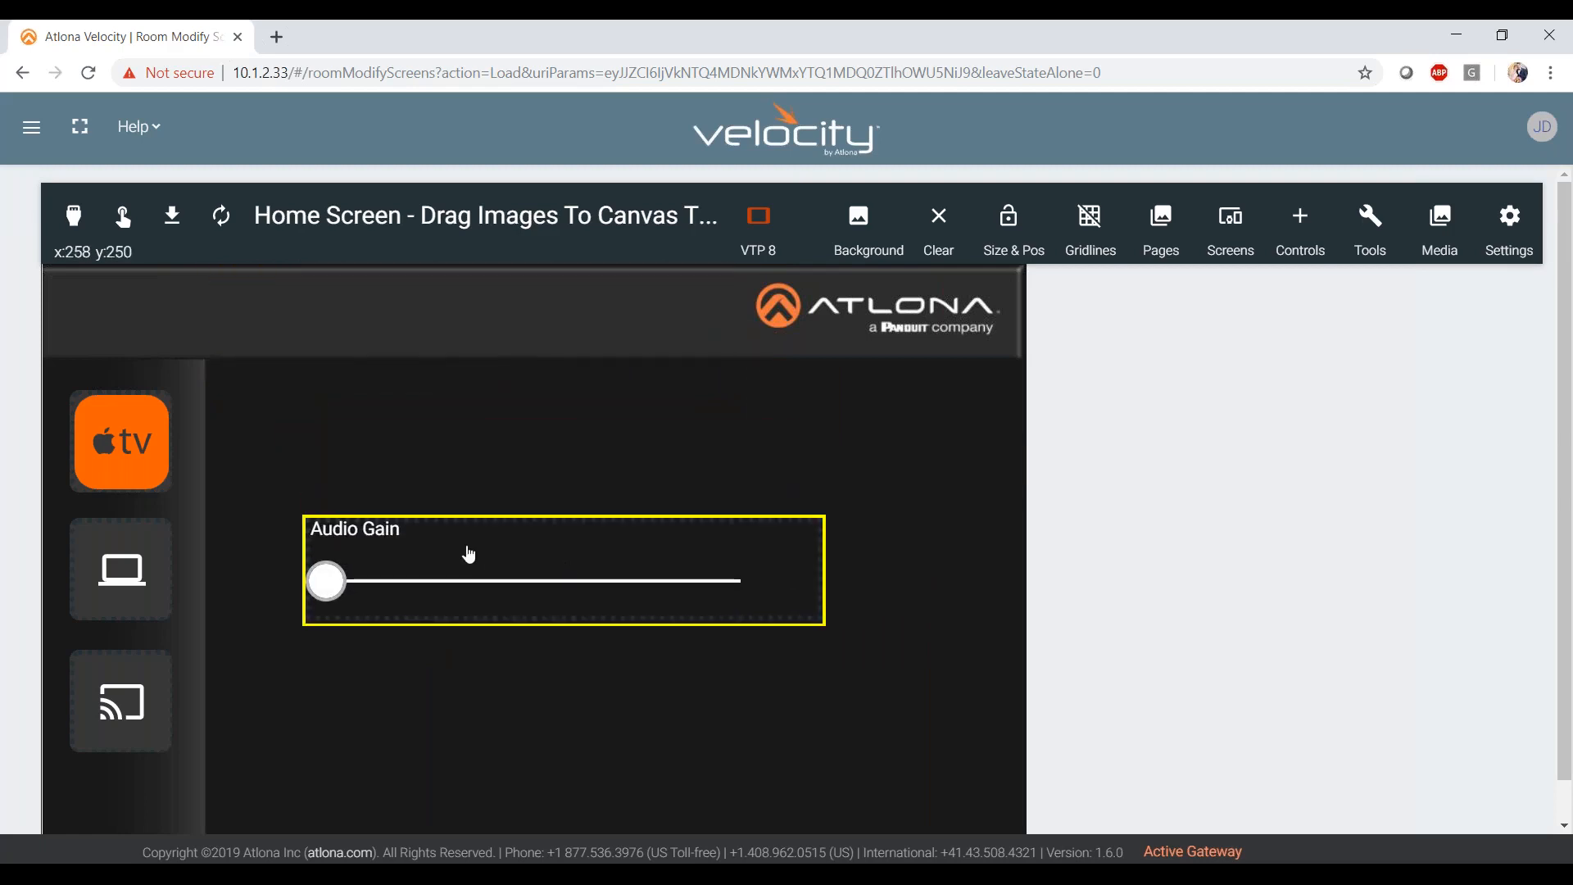
# - Change the gain slider's label to Master Volume
pyautogui.doubleClick(469, 554)
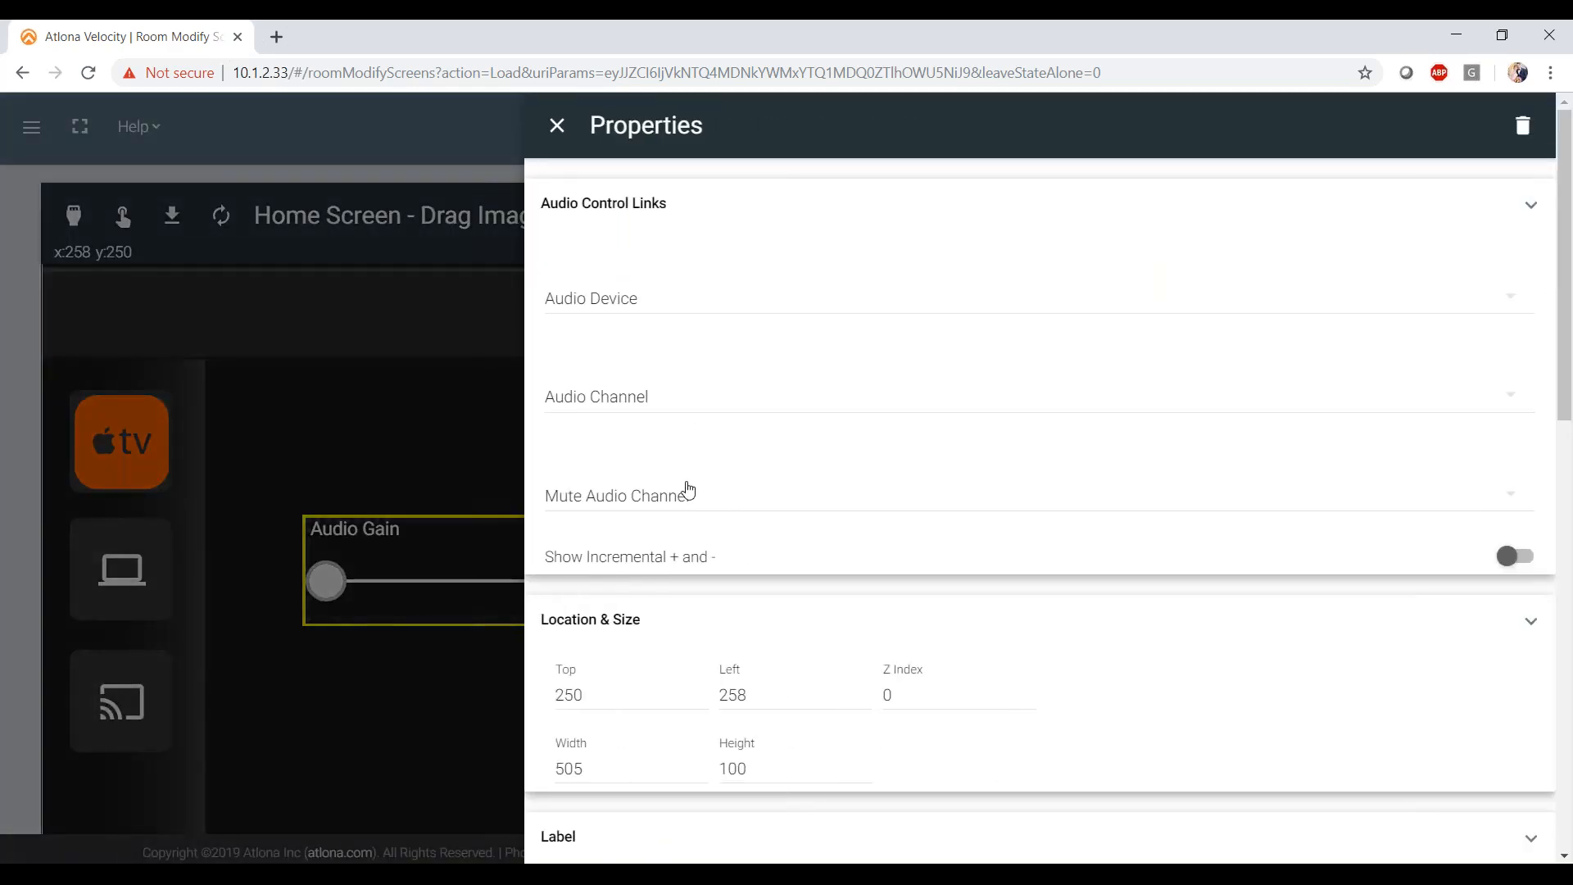
pyautogui.scroll(-3, 687, 489)
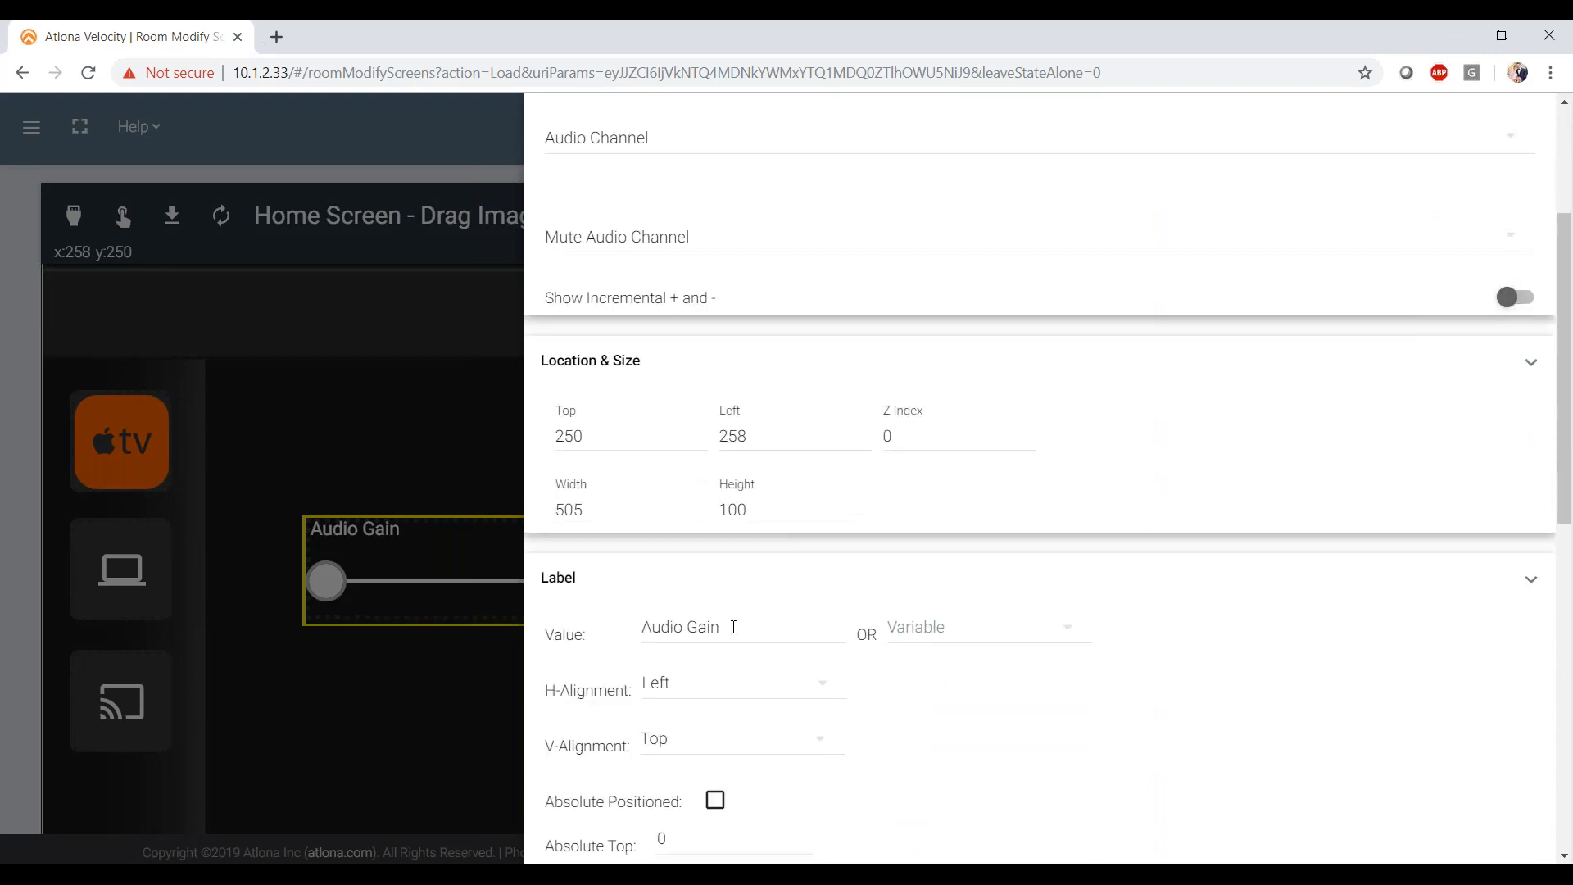
pyautogui.moveTo(733, 626); pyautogui.dragTo(643, 627)
pyautogui.press('BackSpace')
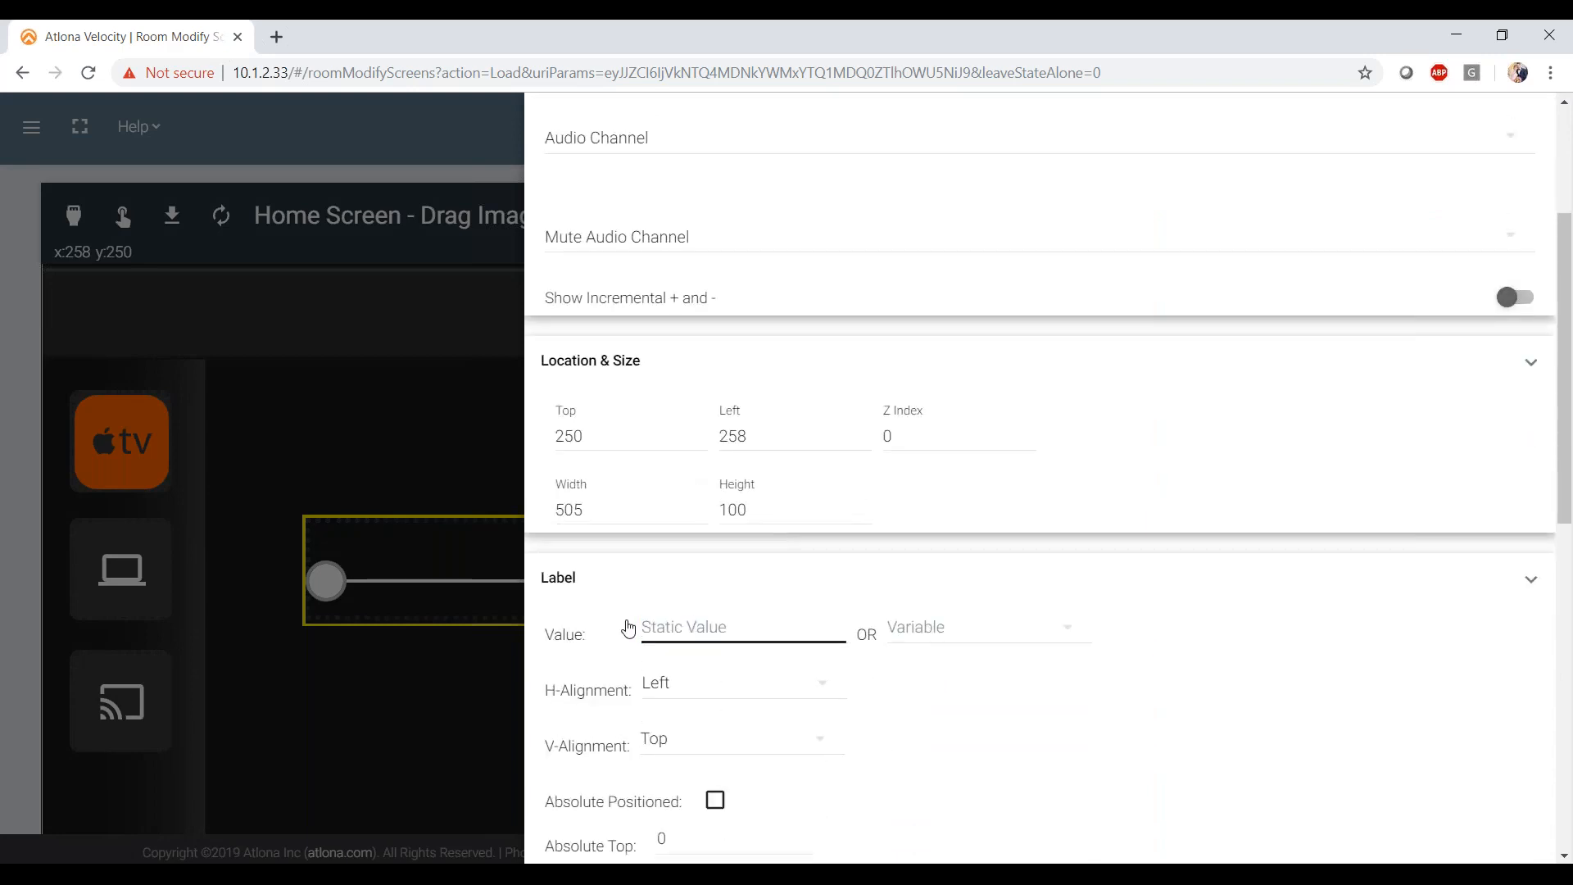
pyautogui.write('Volume')
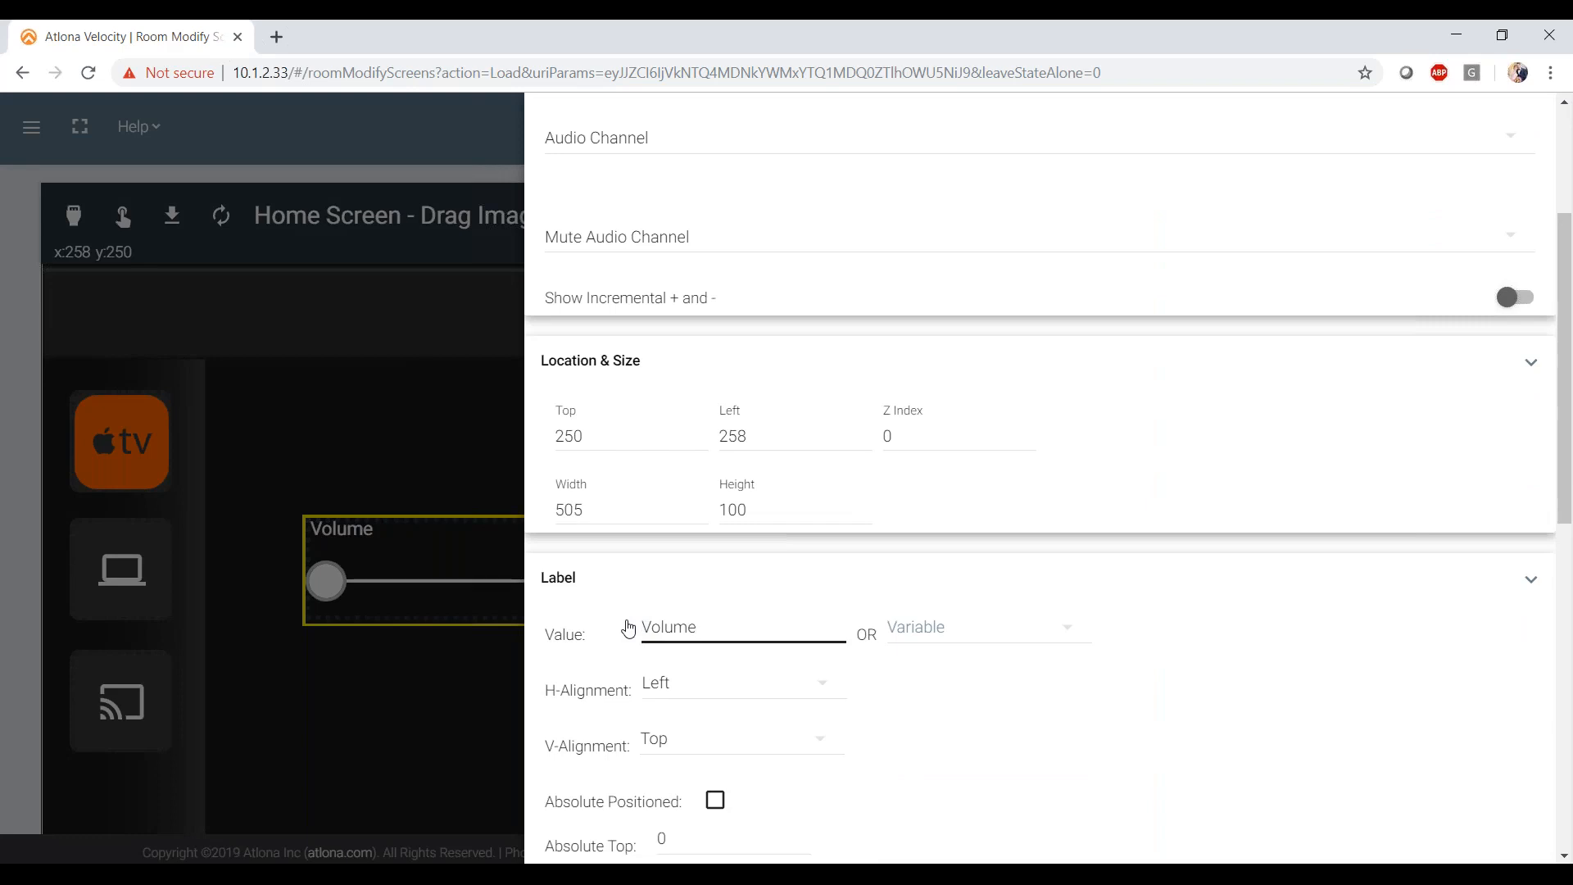
pyautogui.press('BackSpace')
pyautogui.press('BackSpace')
pyautogui.press('BackSpace')
pyautogui.press('BackSpace')
pyautogui.press('BackSpace')
pyautogui.press('BackSpace')
pyautogui.write('Master')
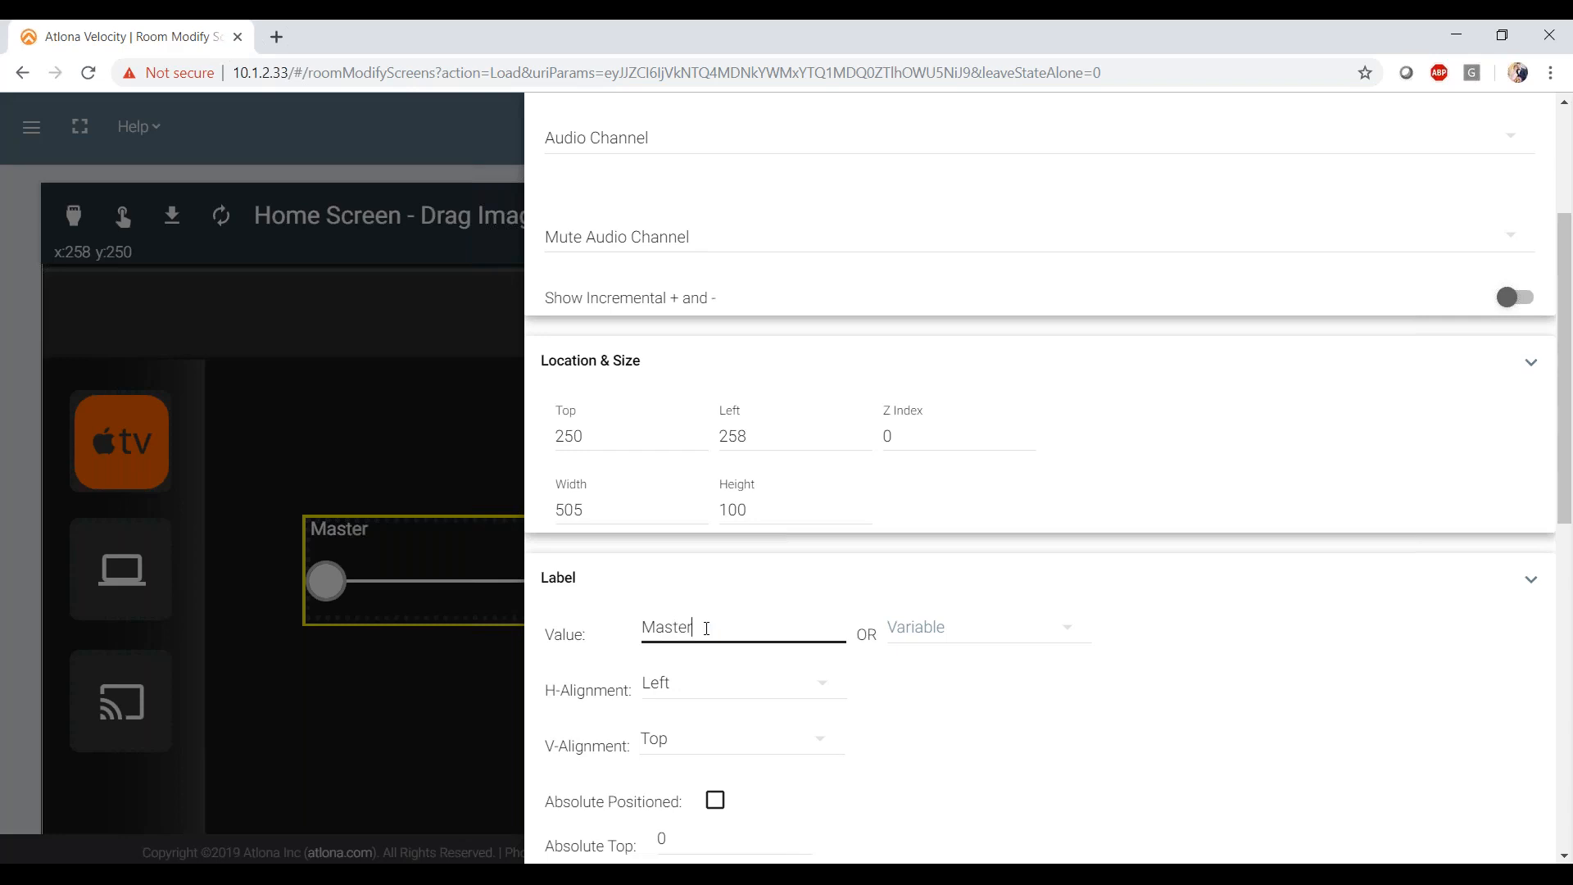
pyautogui.write(' V')
pyautogui.hotkey('ctrl', 'a')
pyautogui.click(706, 629)
pyautogui.write('olume')
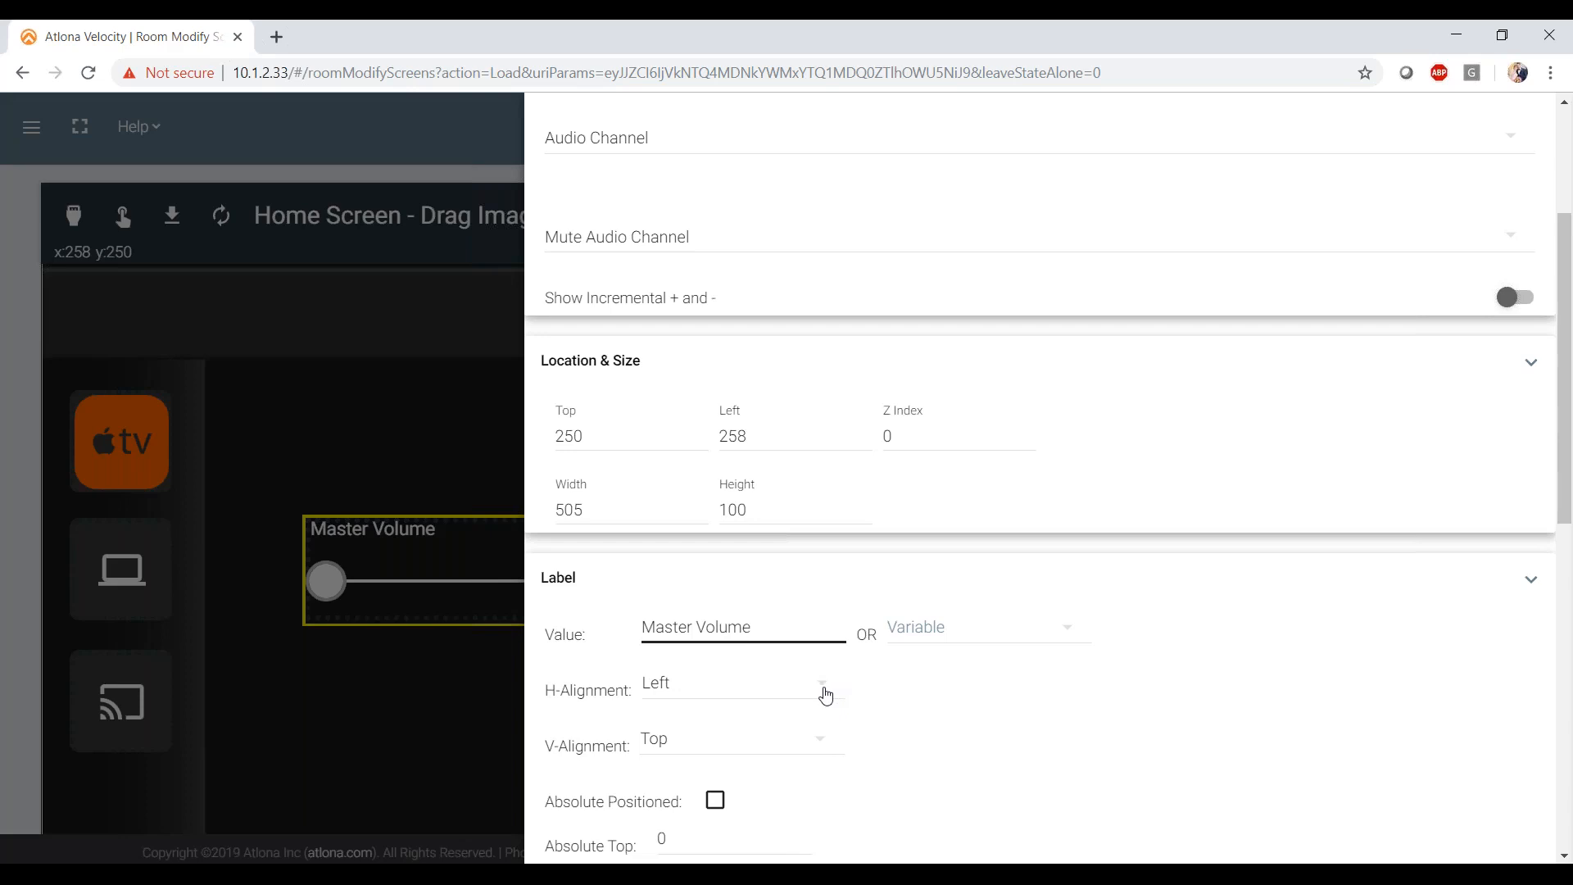
# - Center the Master Volume label horizontally and move the slider into the header bar at about x 212, y 9
pyautogui.click(824, 692)
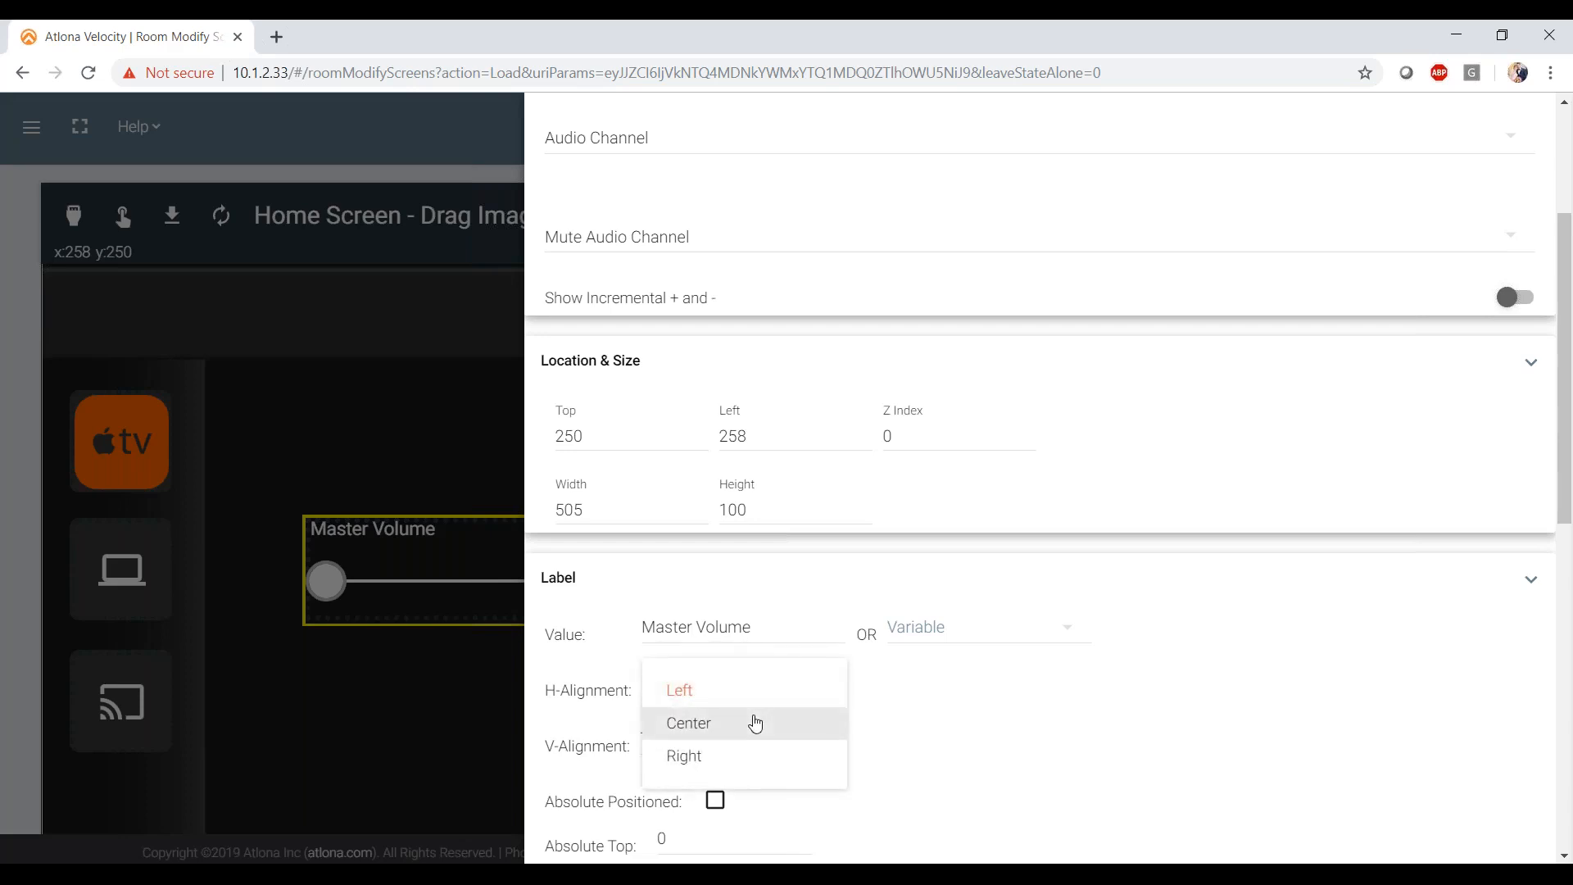
pyautogui.click(754, 724)
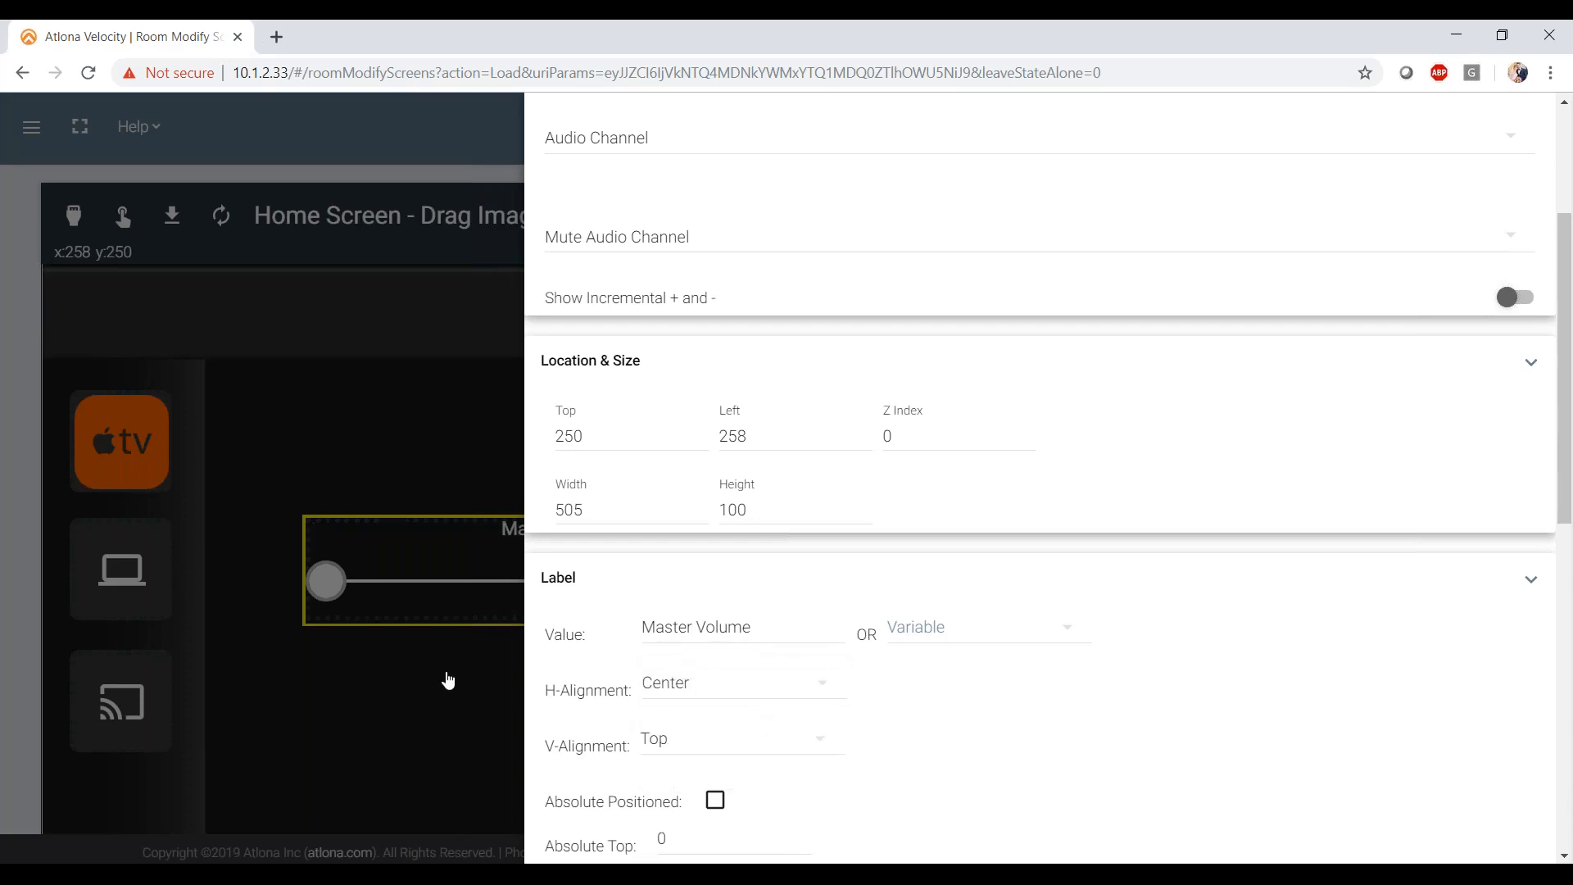
pyautogui.click(440, 702)
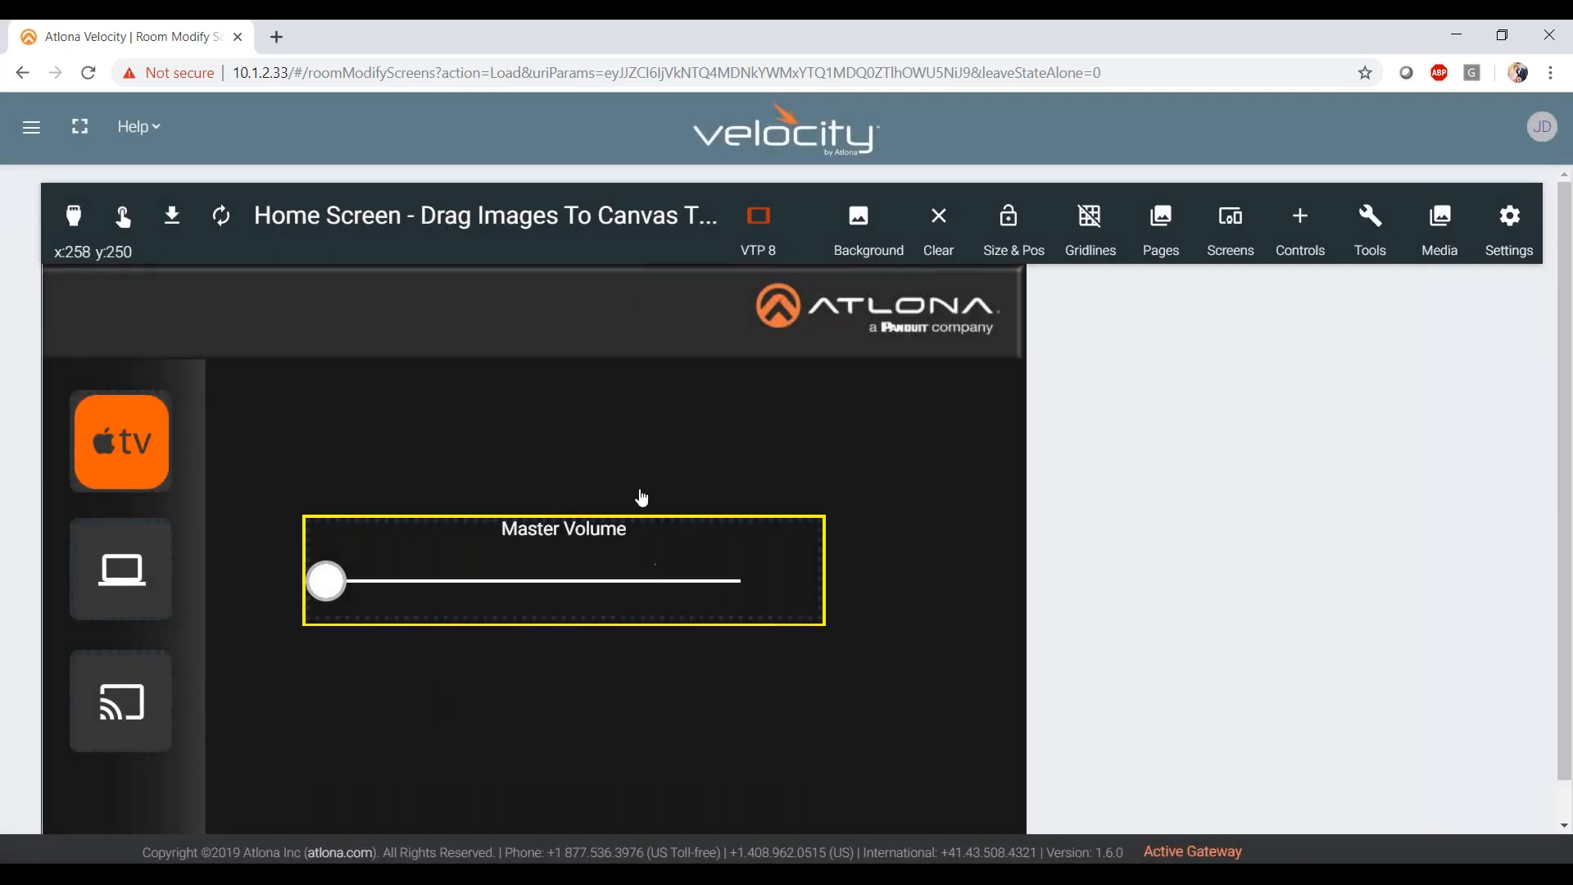
pyautogui.moveTo(541, 554); pyautogui.dragTo(519, 331)
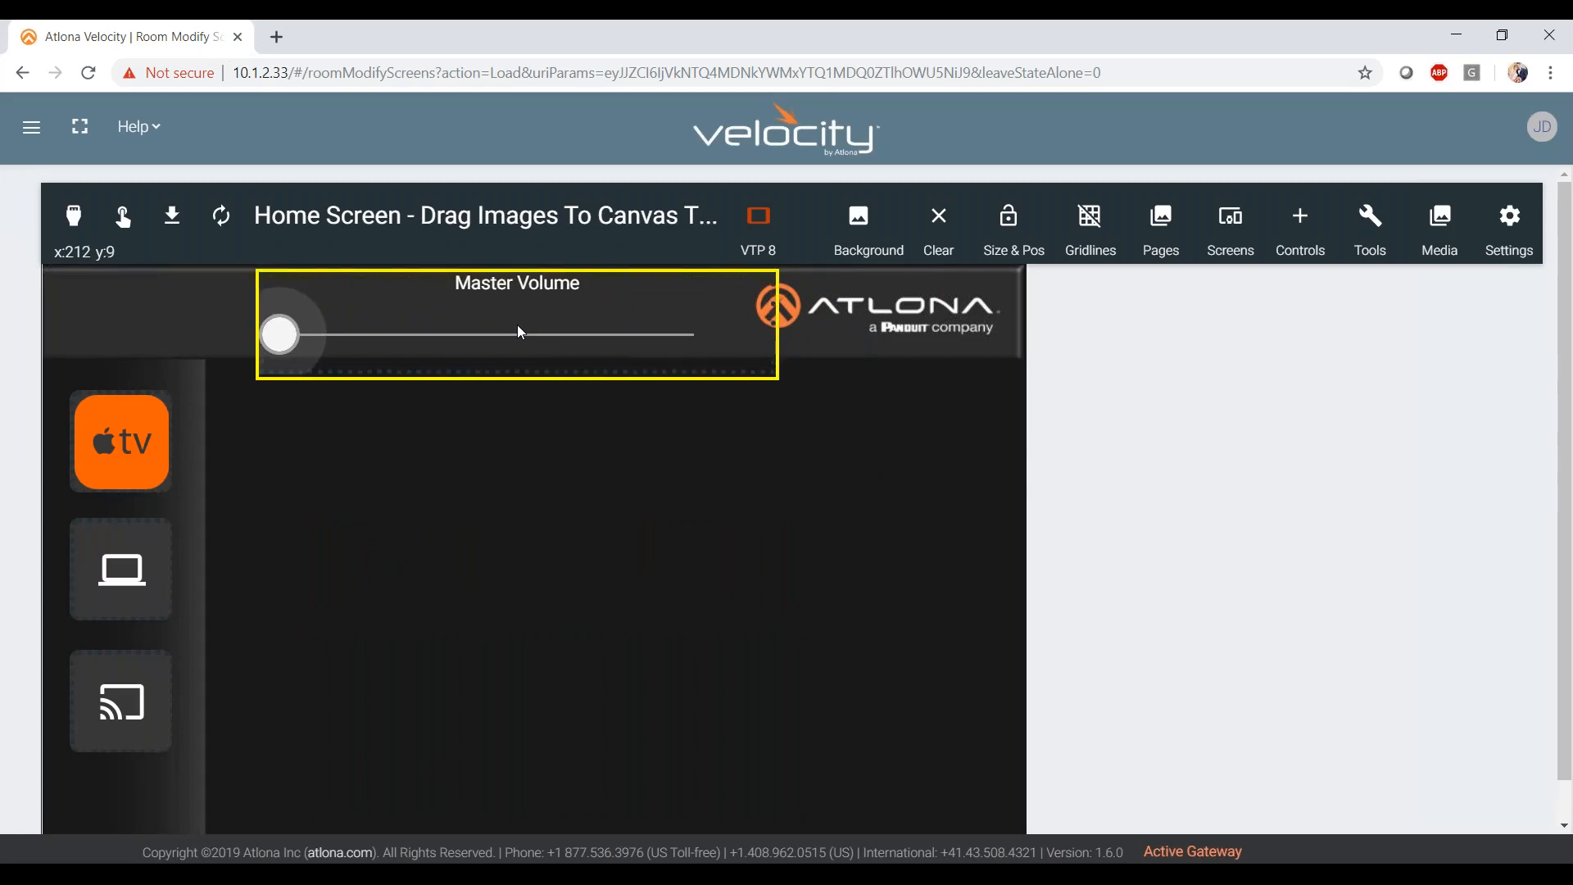
pyautogui.click(612, 492)
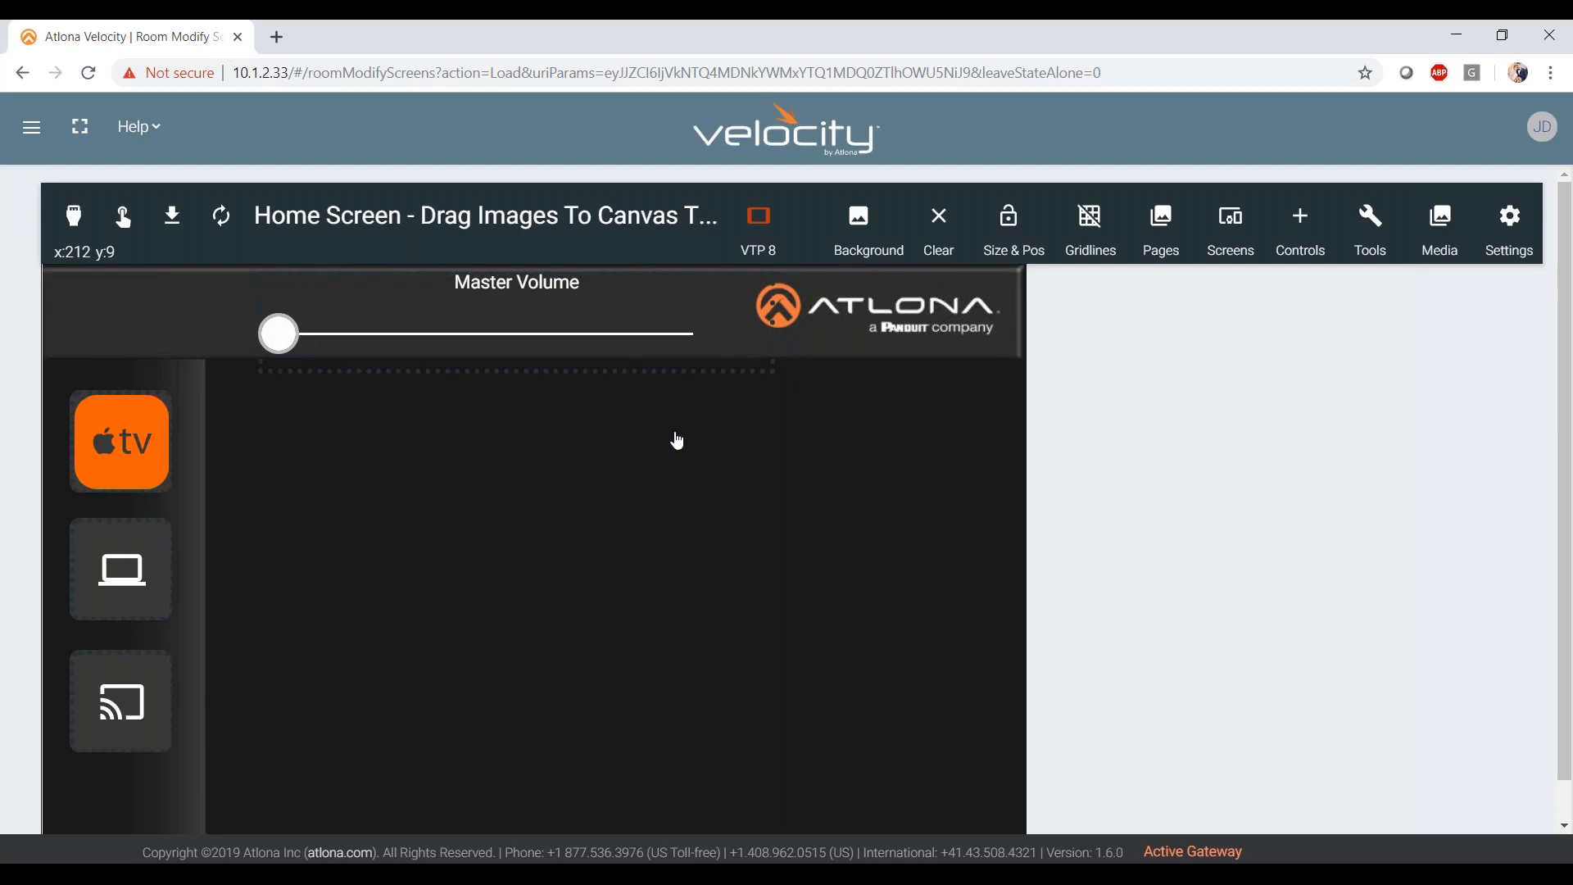
# - Link the Master Volume slider to the AT-UHD-SW-510W audio device and close its properties
pyautogui.click(630, 306)
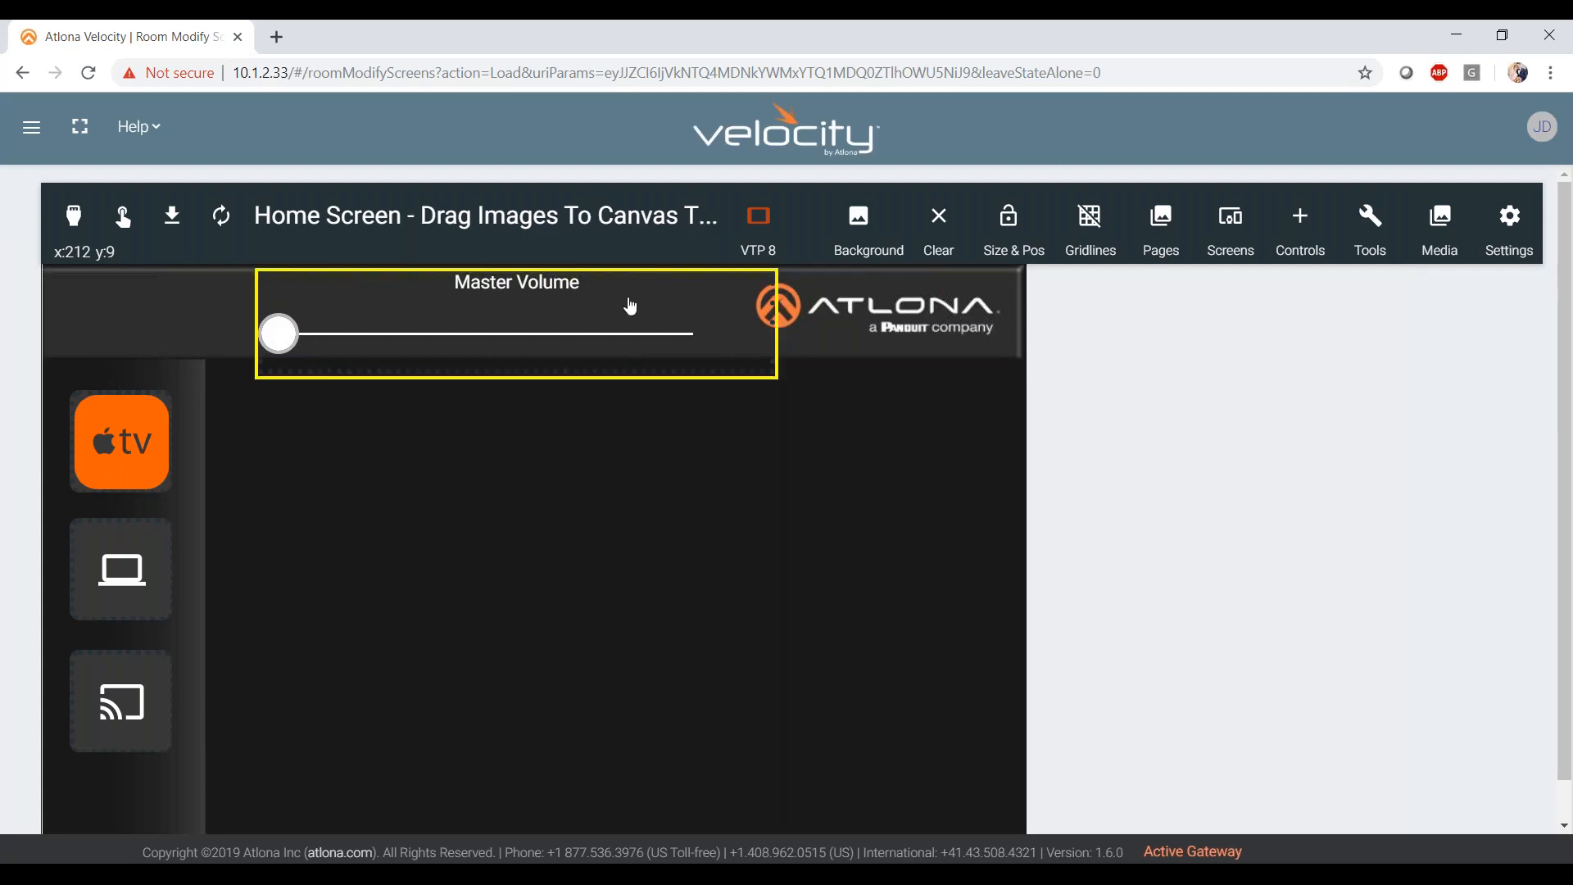
pyautogui.doubleClick(630, 306)
pyautogui.scroll(-1, 1065, 439)
pyautogui.scroll(2, 1065, 440)
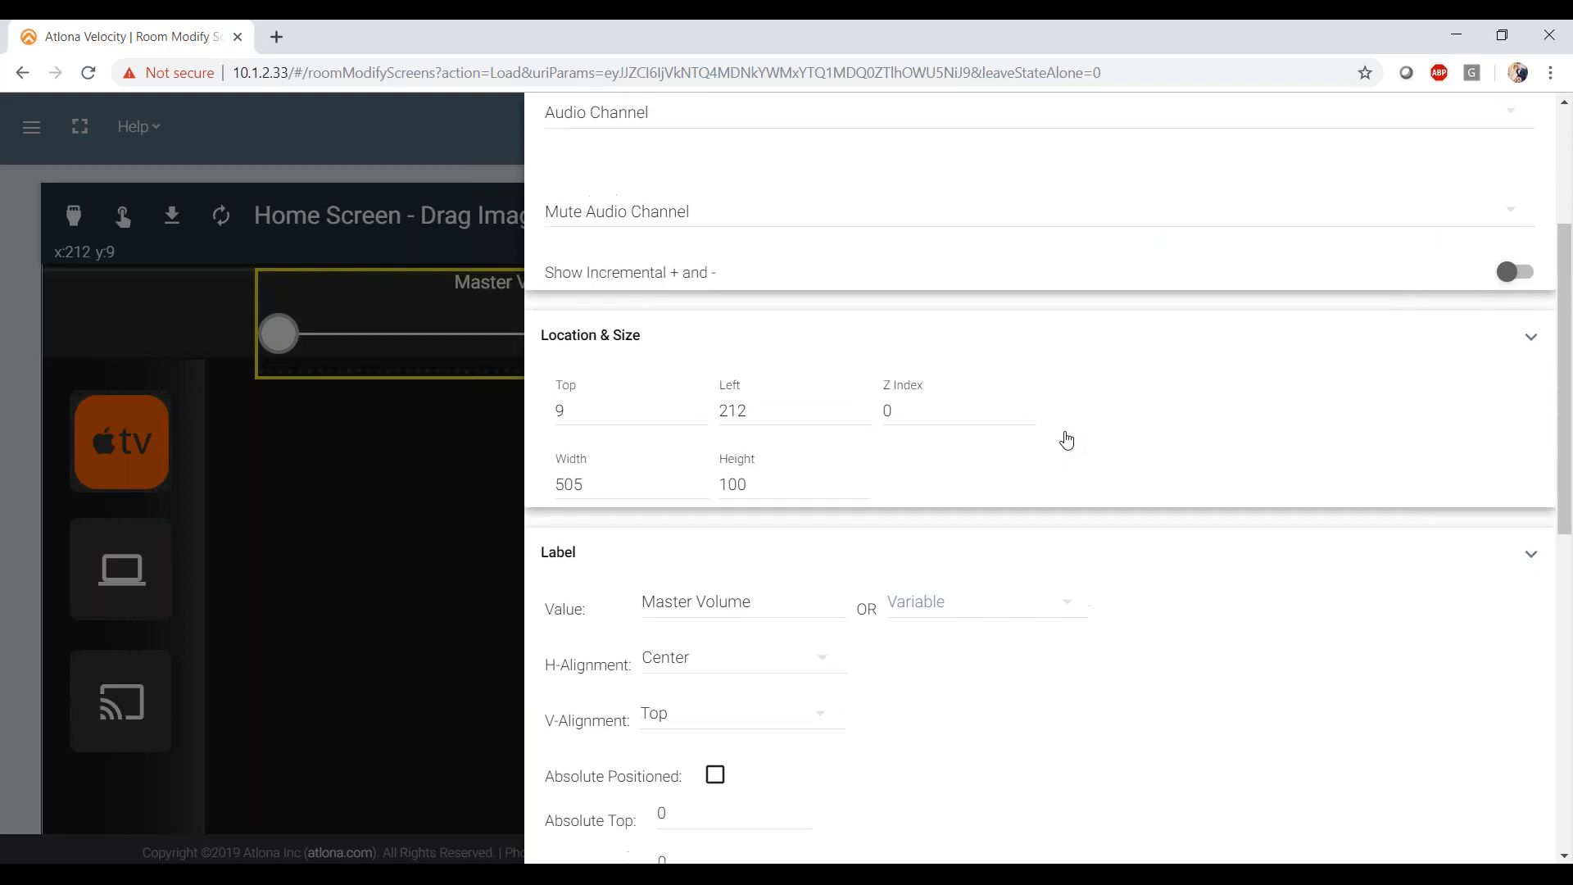
pyautogui.scroll(2, 1065, 440)
pyautogui.click(748, 305)
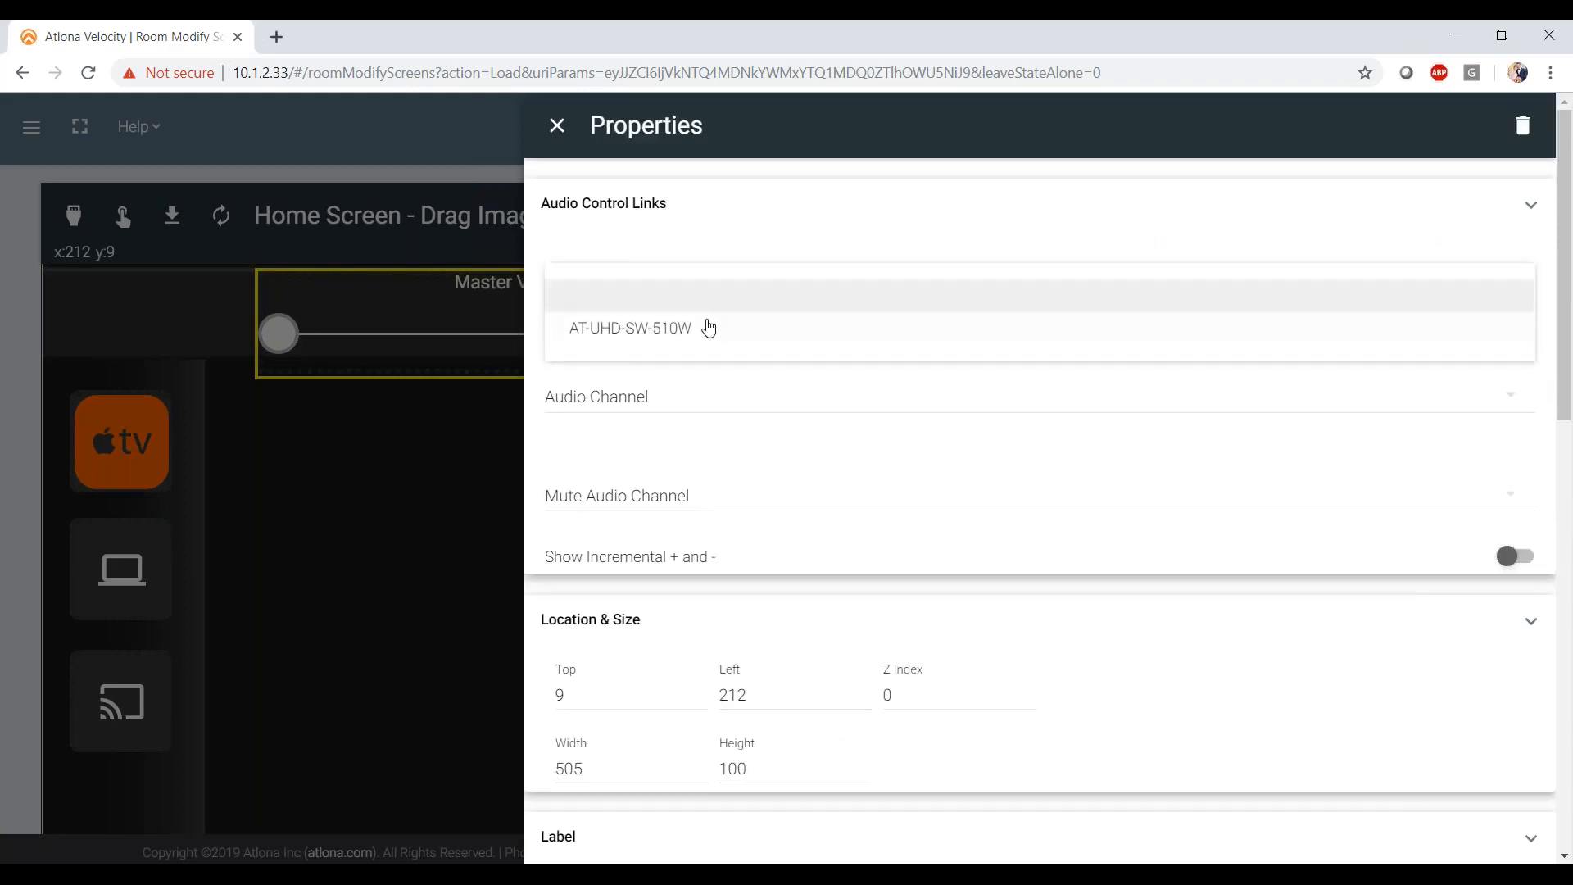
pyautogui.click(690, 338)
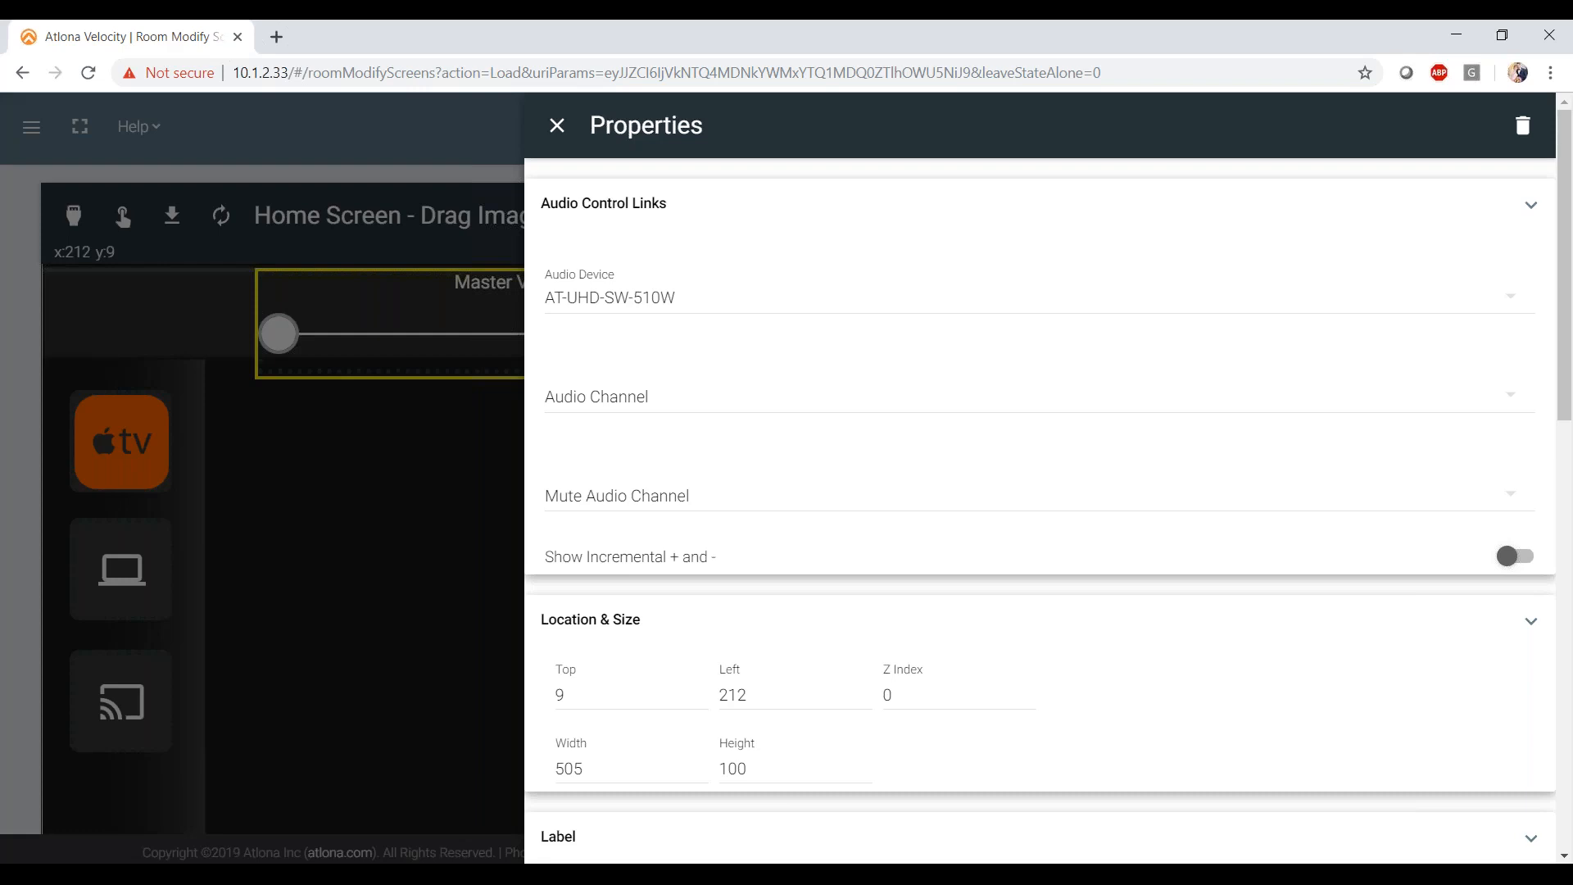
pyautogui.click(372, 526)
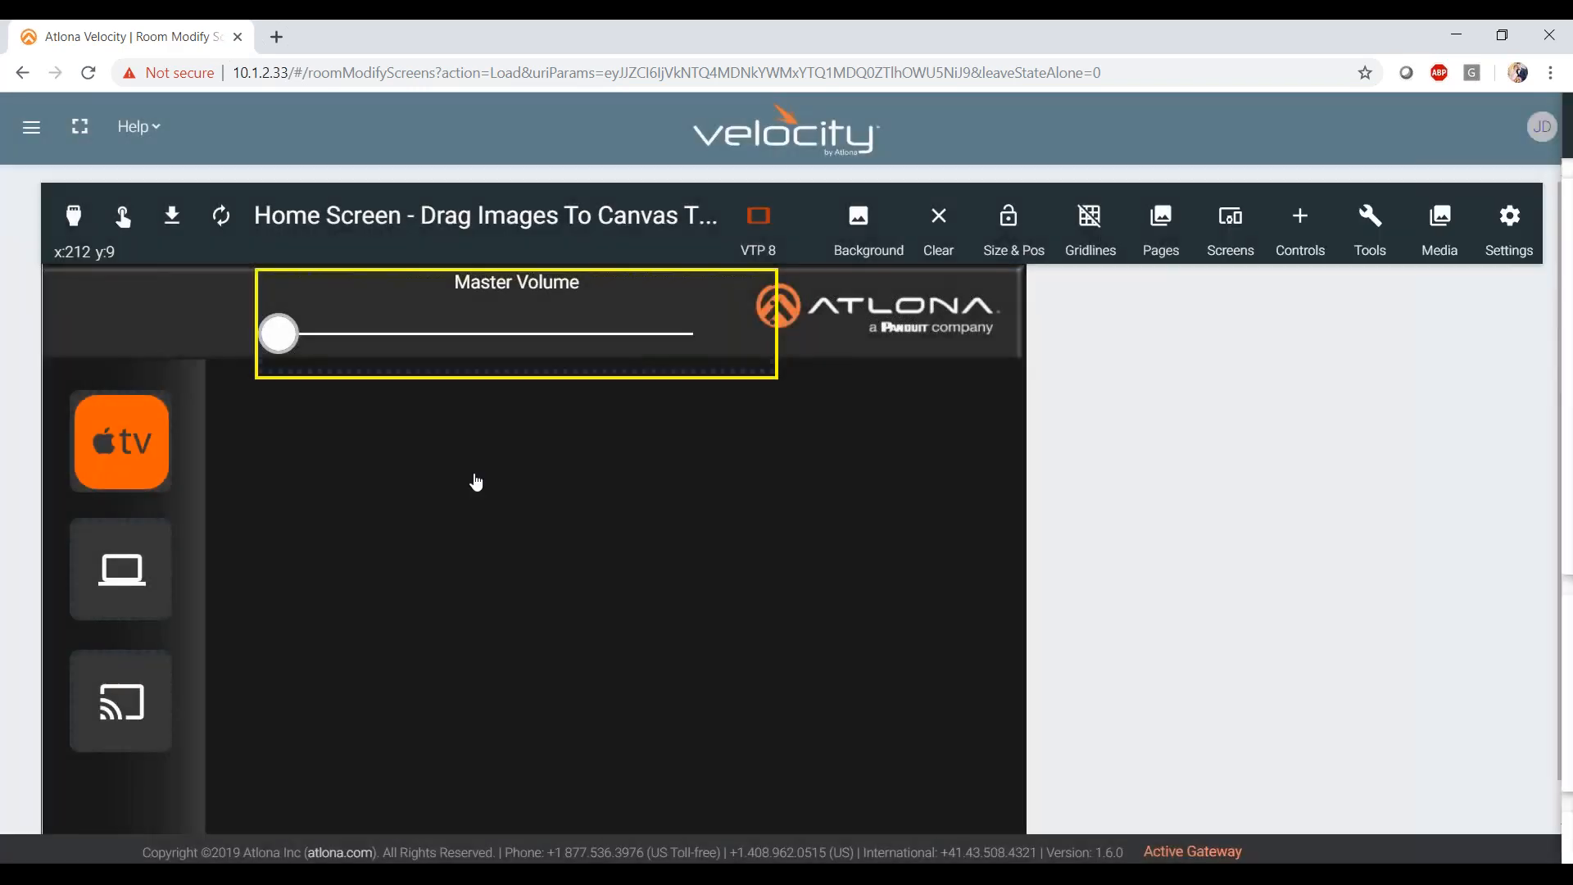
pyautogui.click(1300, 234)
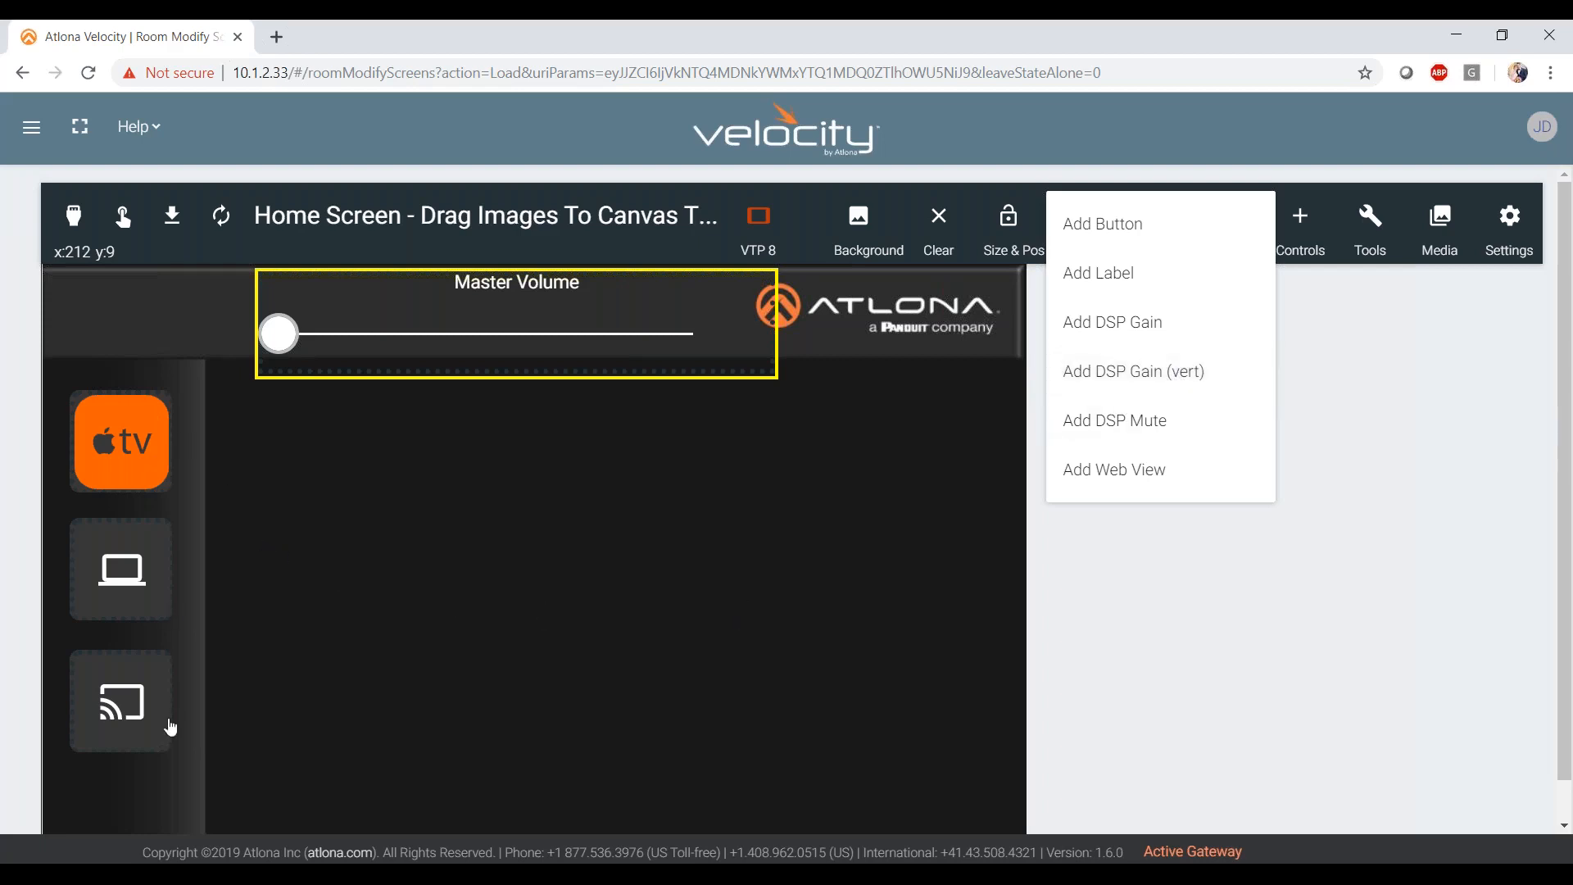
pyautogui.click(650, 509)
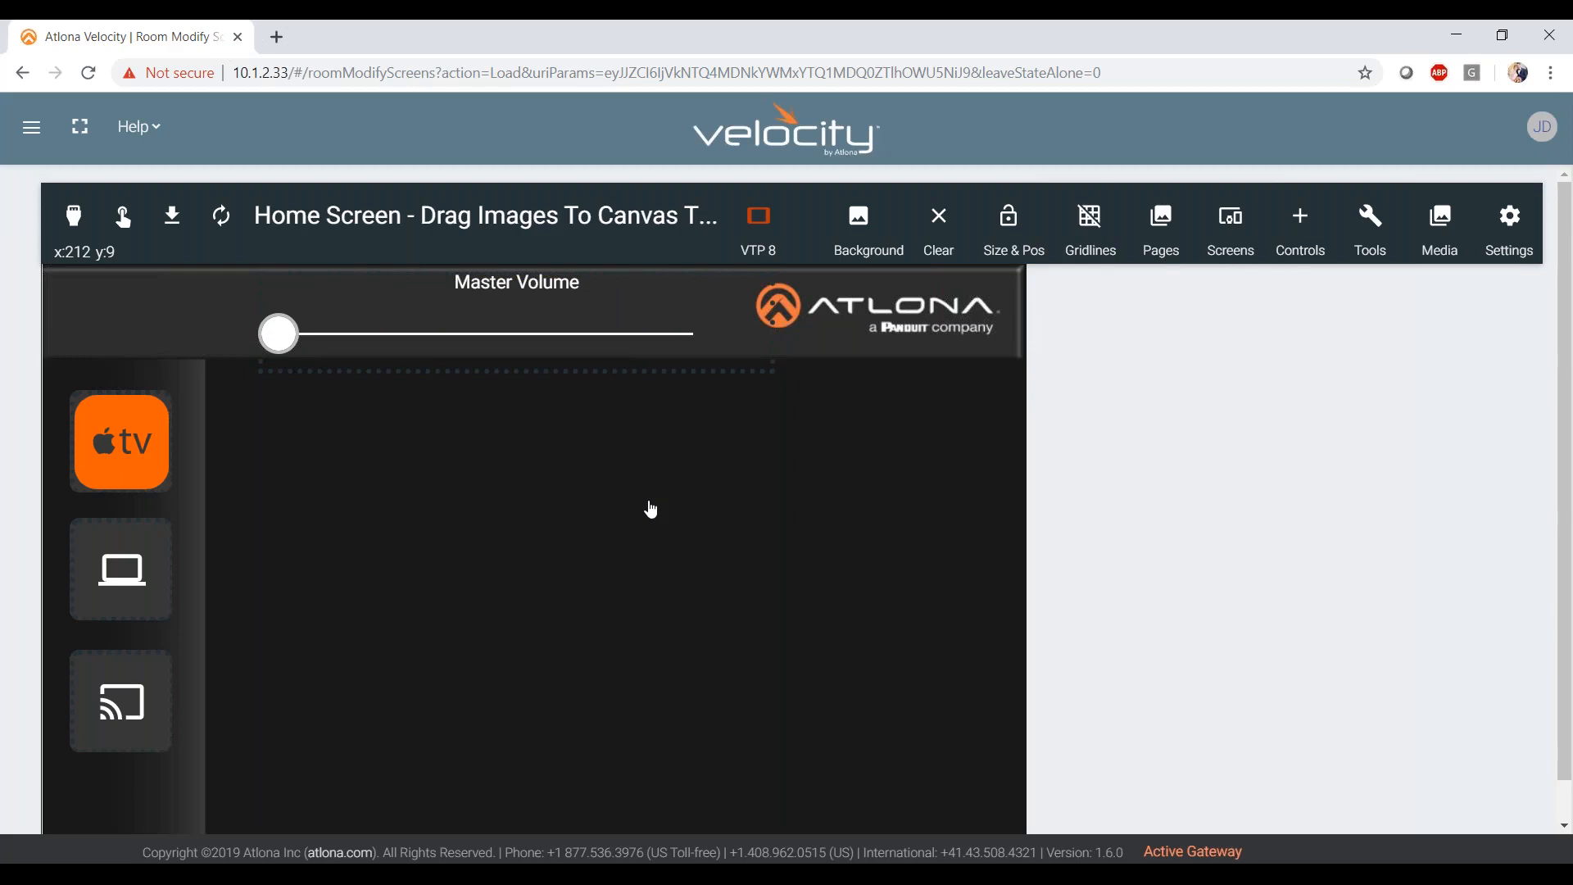
# - Launch the Custom GUI Demo room control page and test the Master Volume slider by raising it past halfway
pyautogui.click(193, 209)
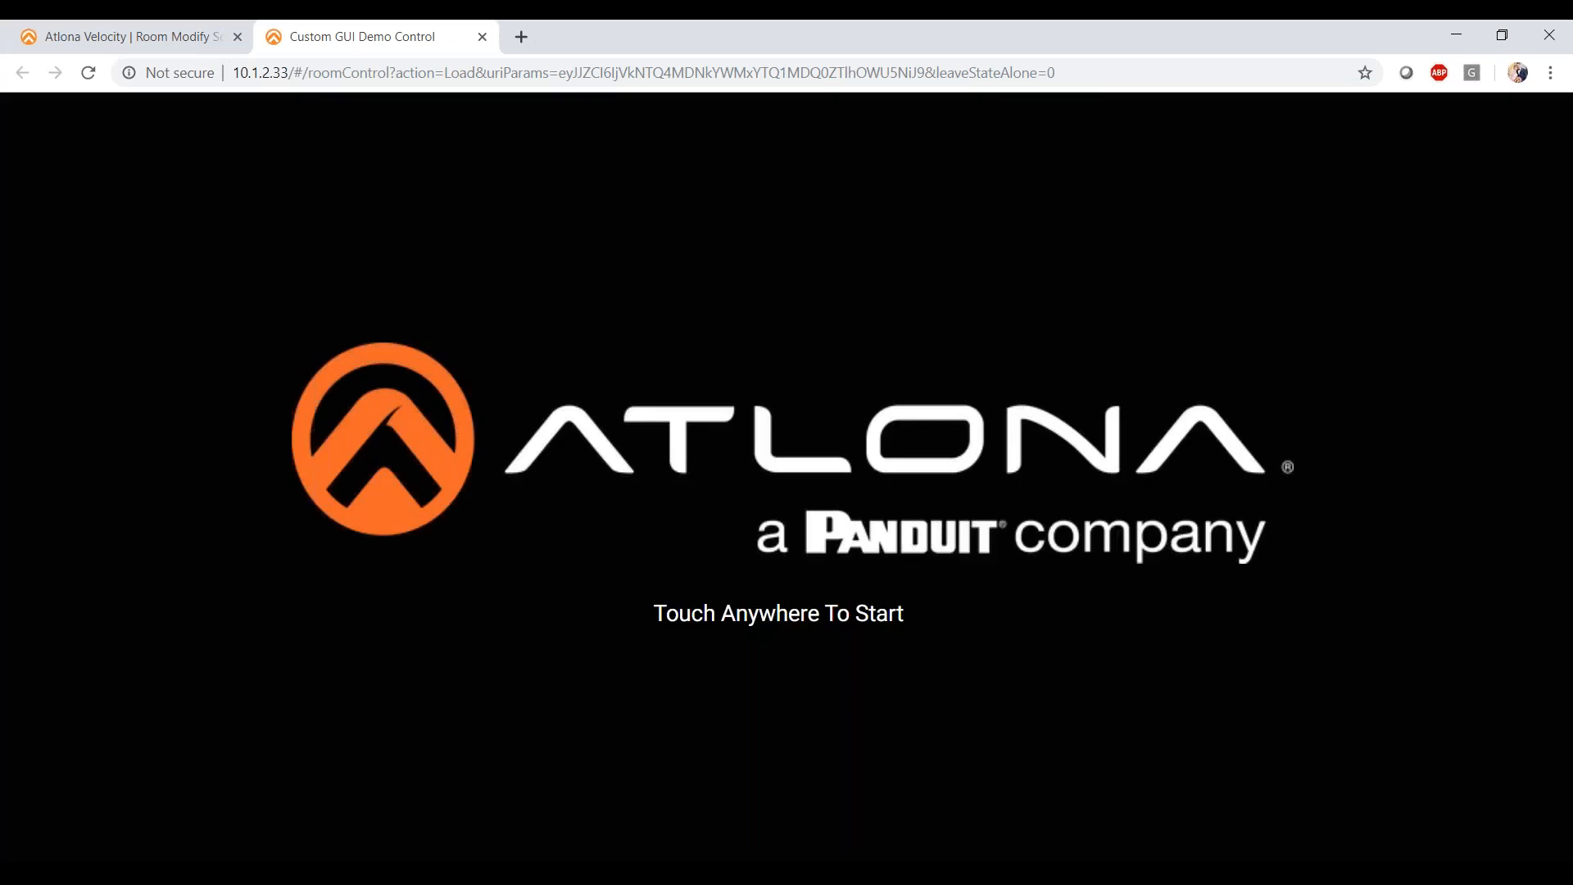
pyautogui.click(778, 525)
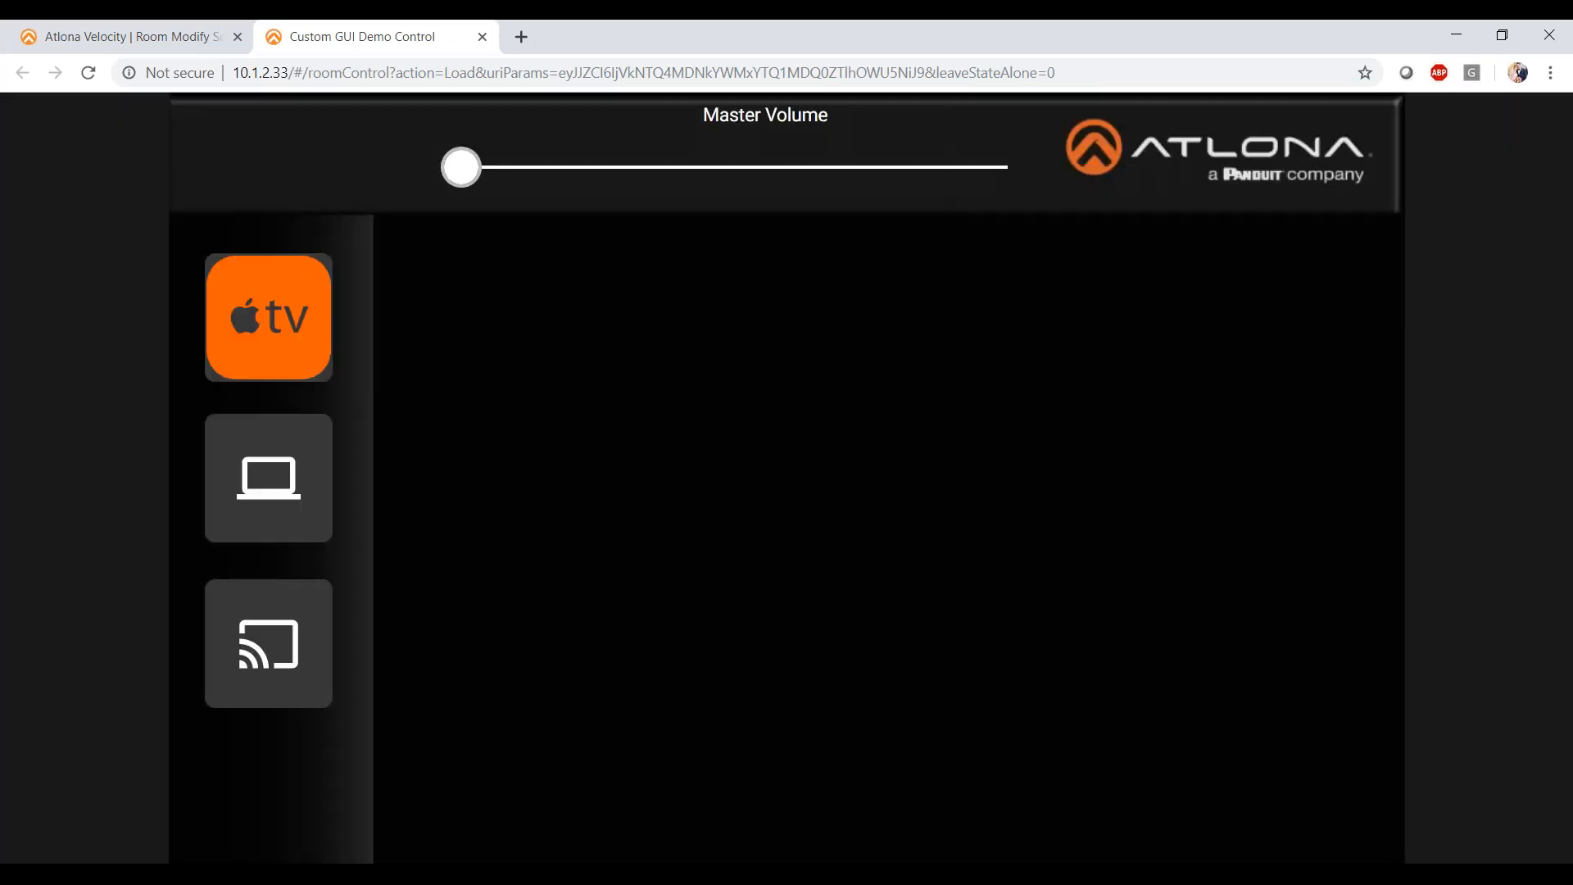
pyautogui.moveTo(459, 170); pyautogui.dragTo(801, 203)
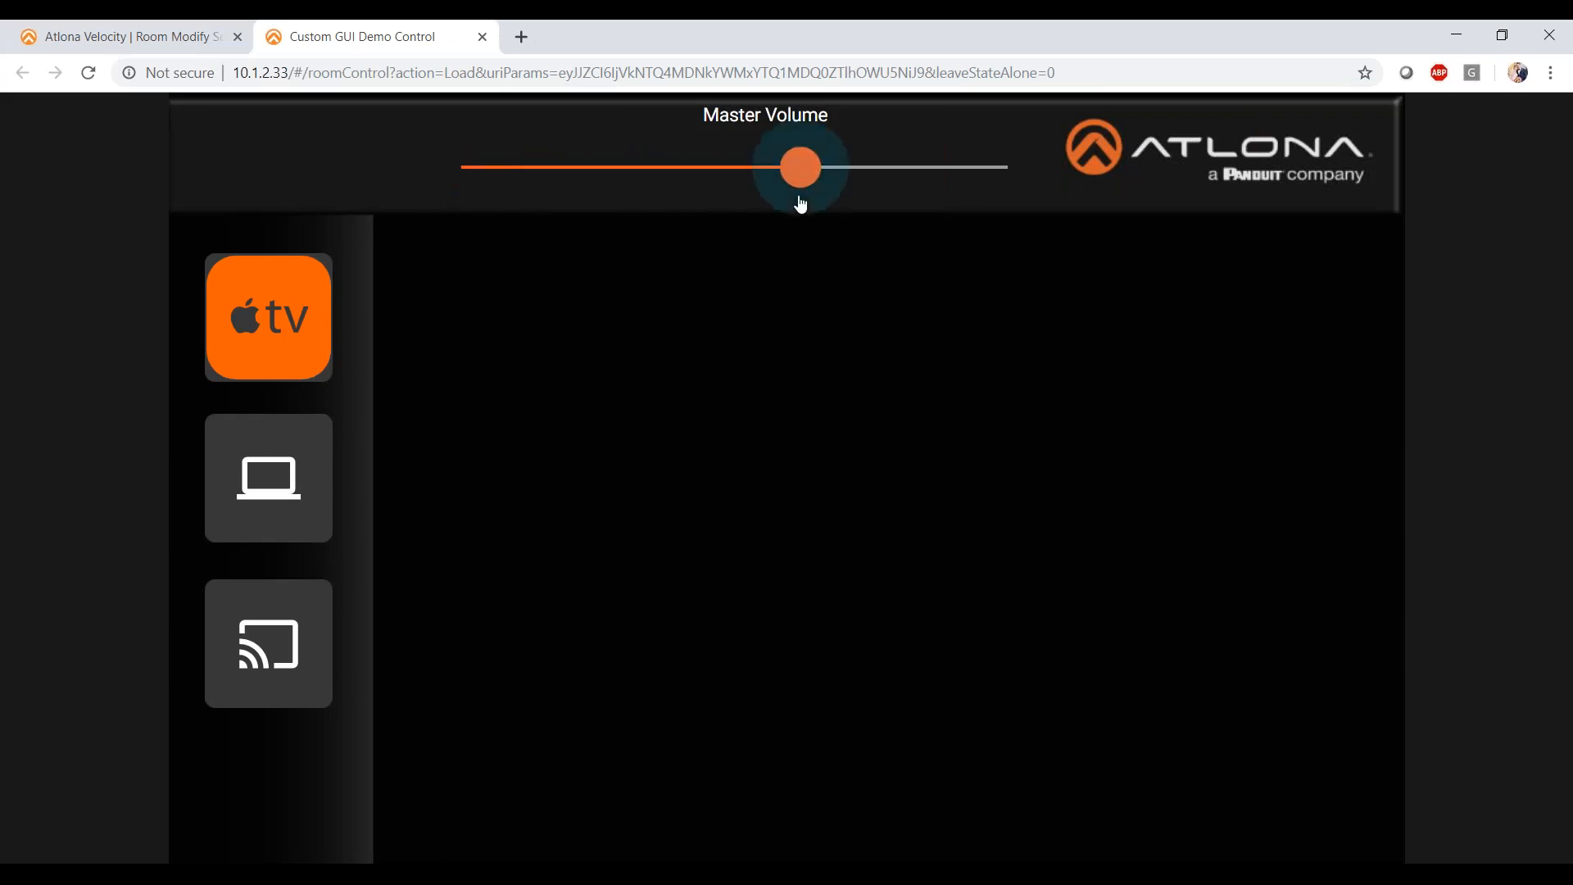
# - Test the source buttons by switching repeatedly between laptop, cast and Apple TV, finishing on Apple TV
pyautogui.click(297, 512)
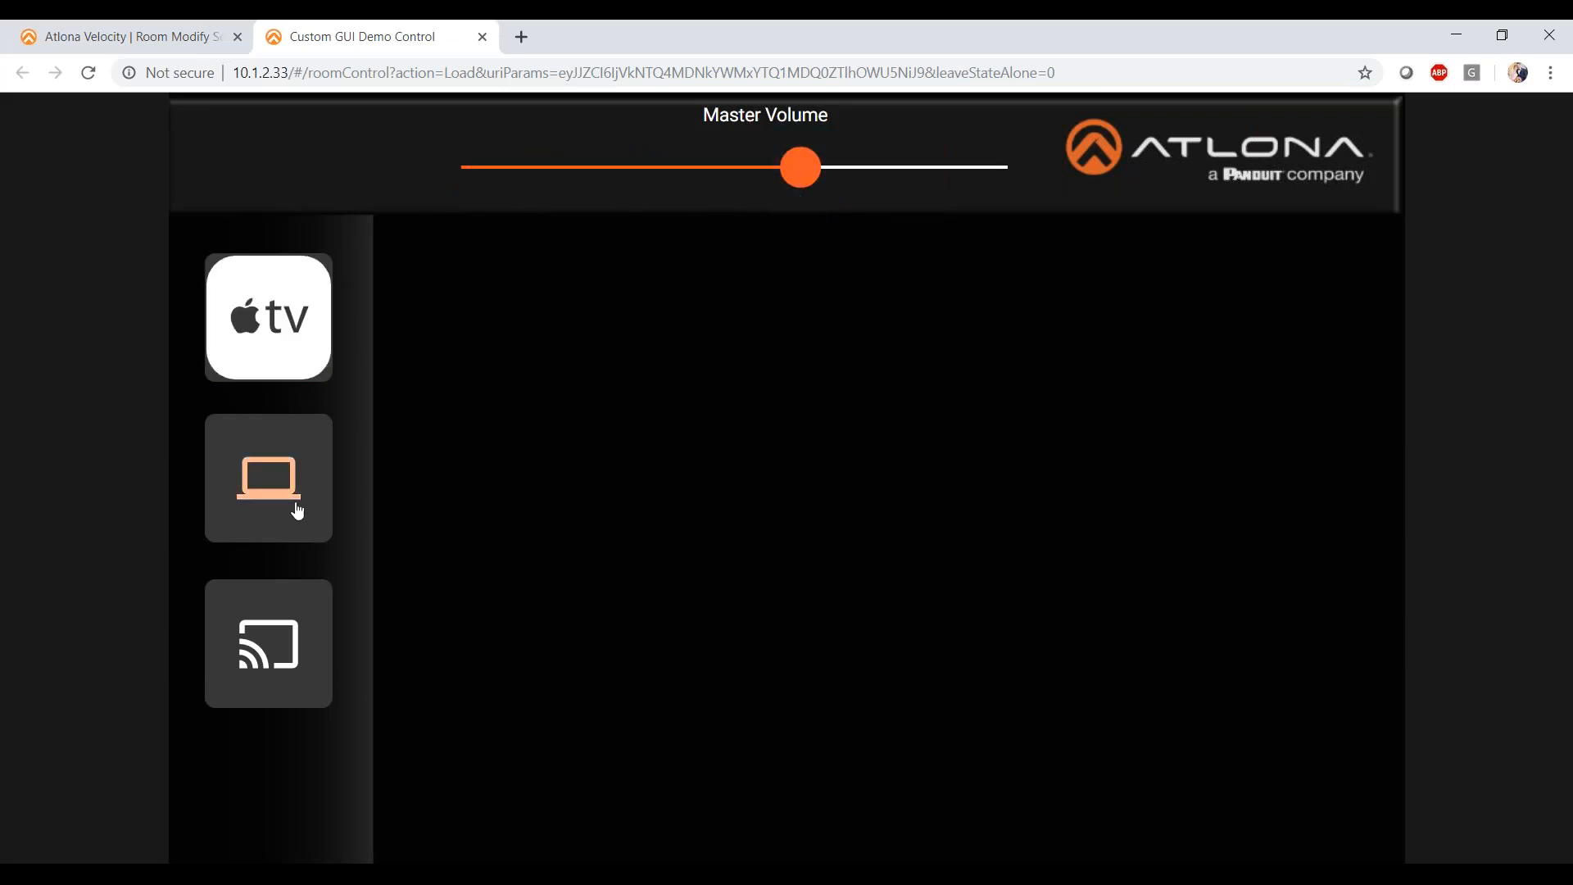
pyautogui.click(287, 641)
pyautogui.click(279, 500)
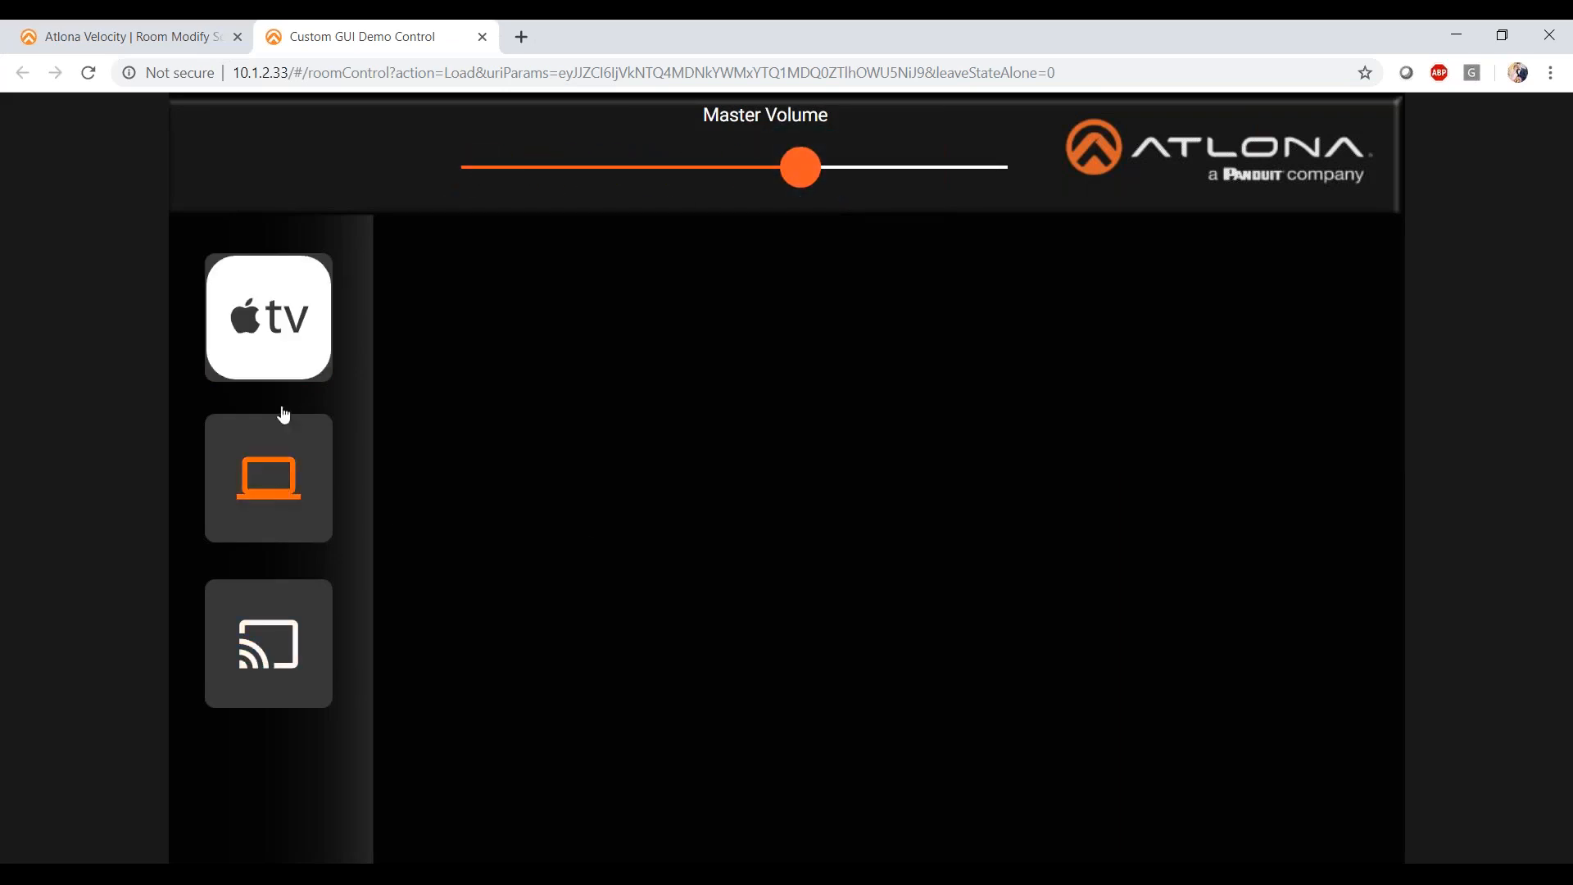
pyautogui.click(277, 334)
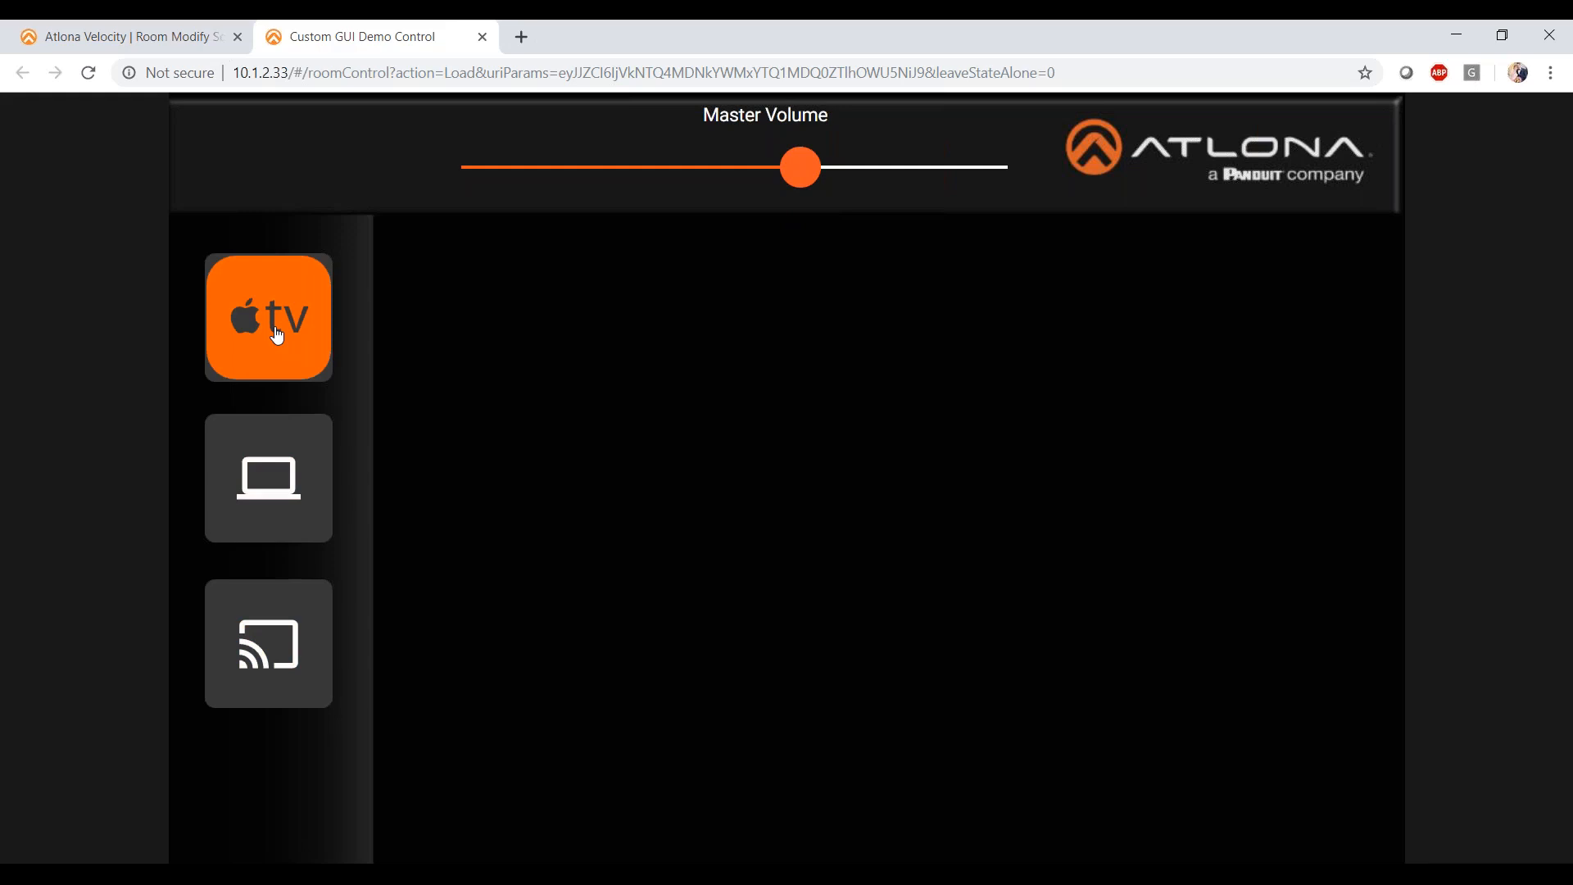
pyautogui.click(274, 461)
pyautogui.click(273, 650)
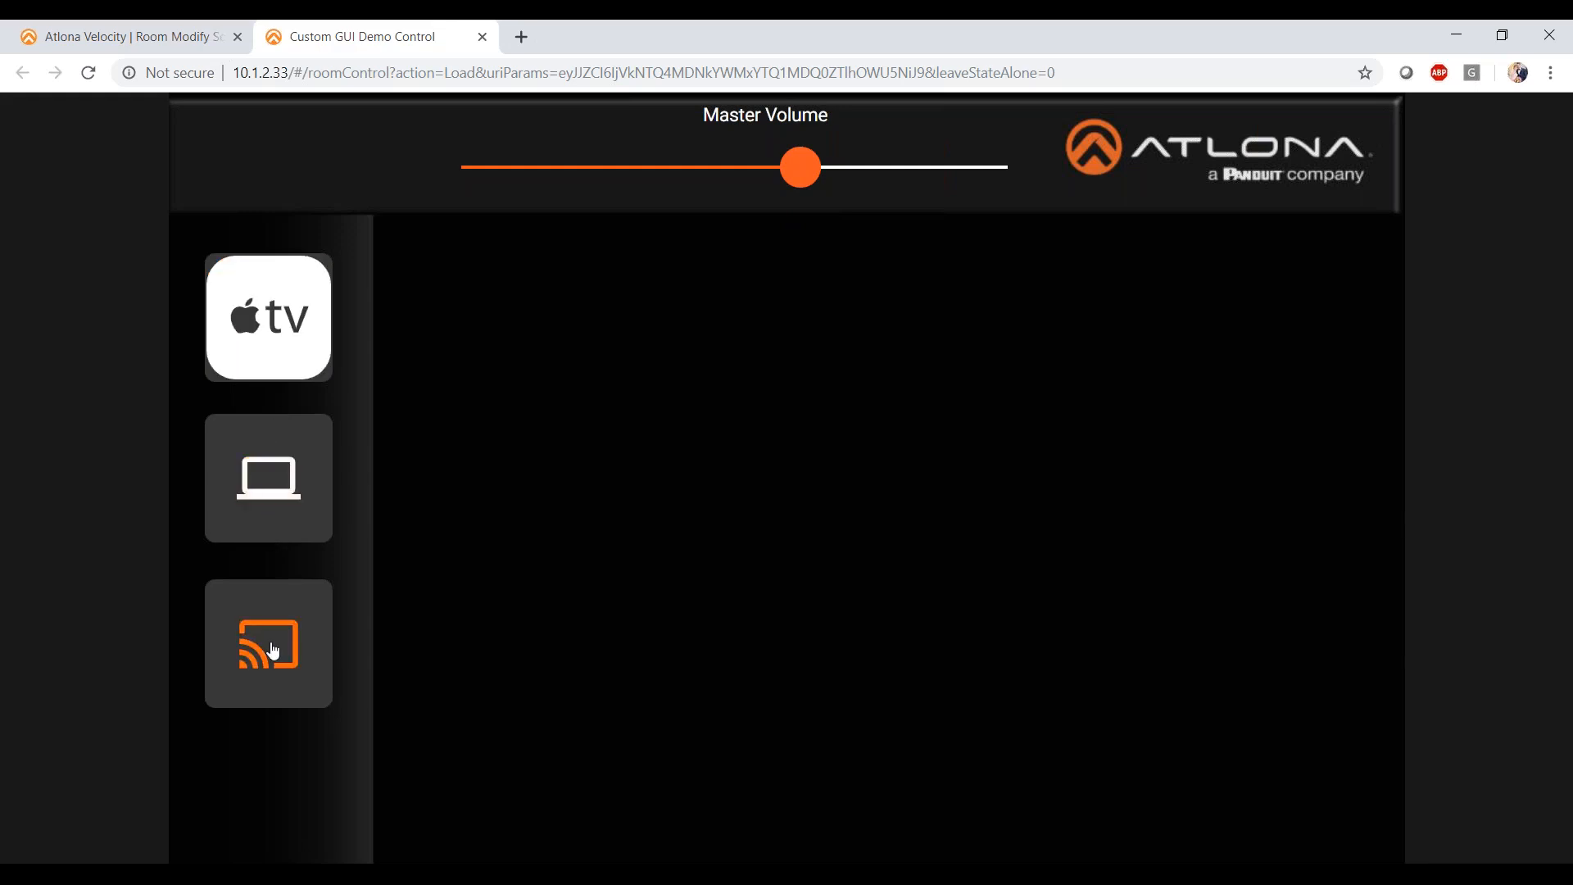
pyautogui.click(273, 488)
pyautogui.click(268, 348)
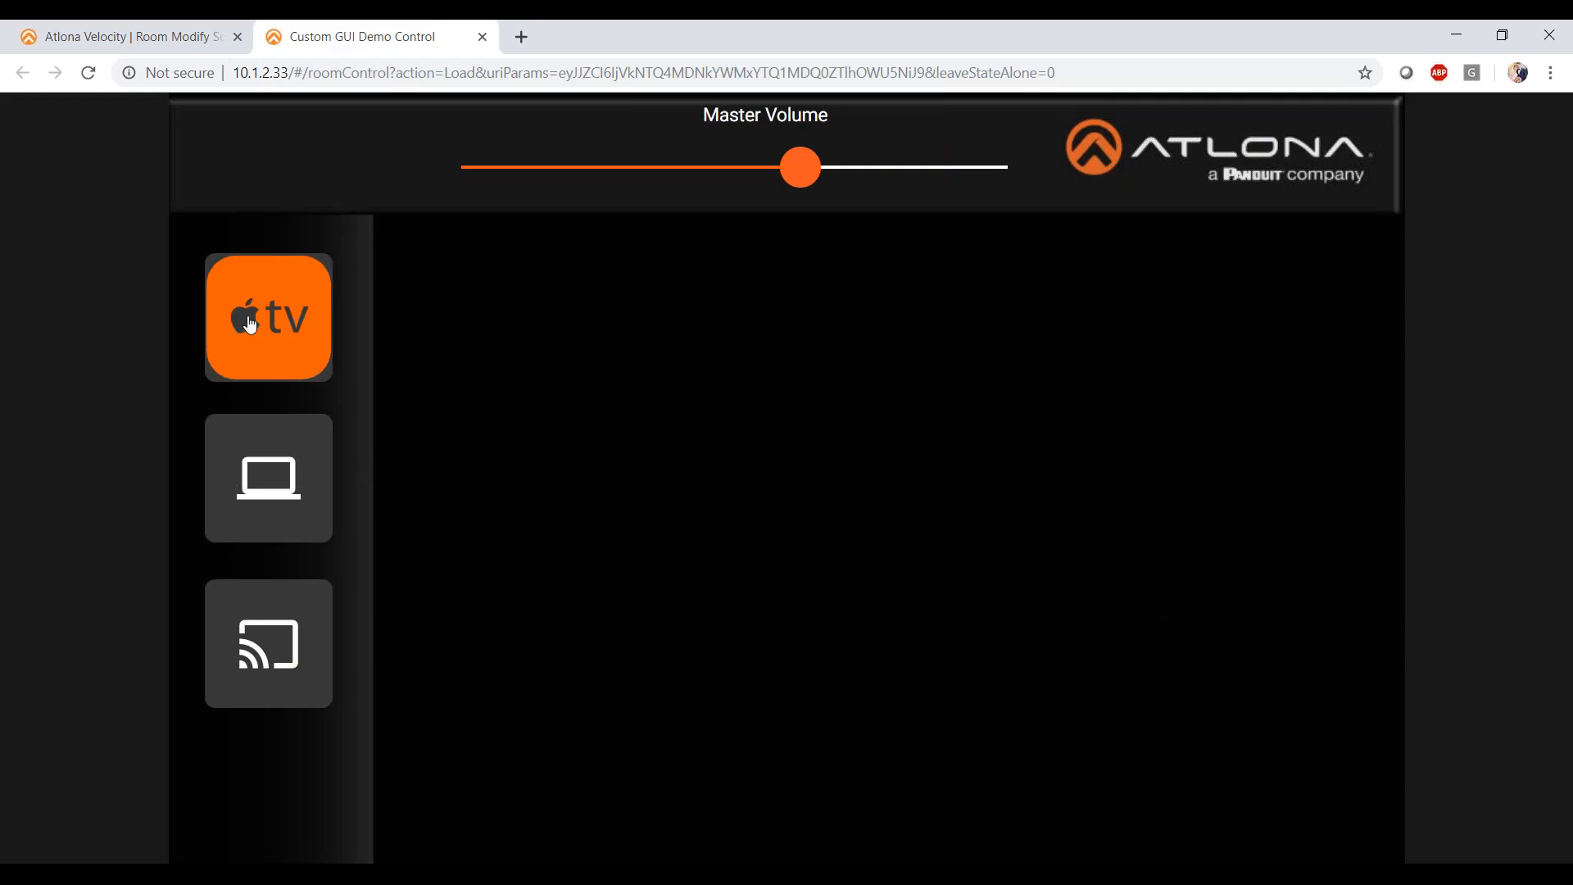
pyautogui.click(278, 473)
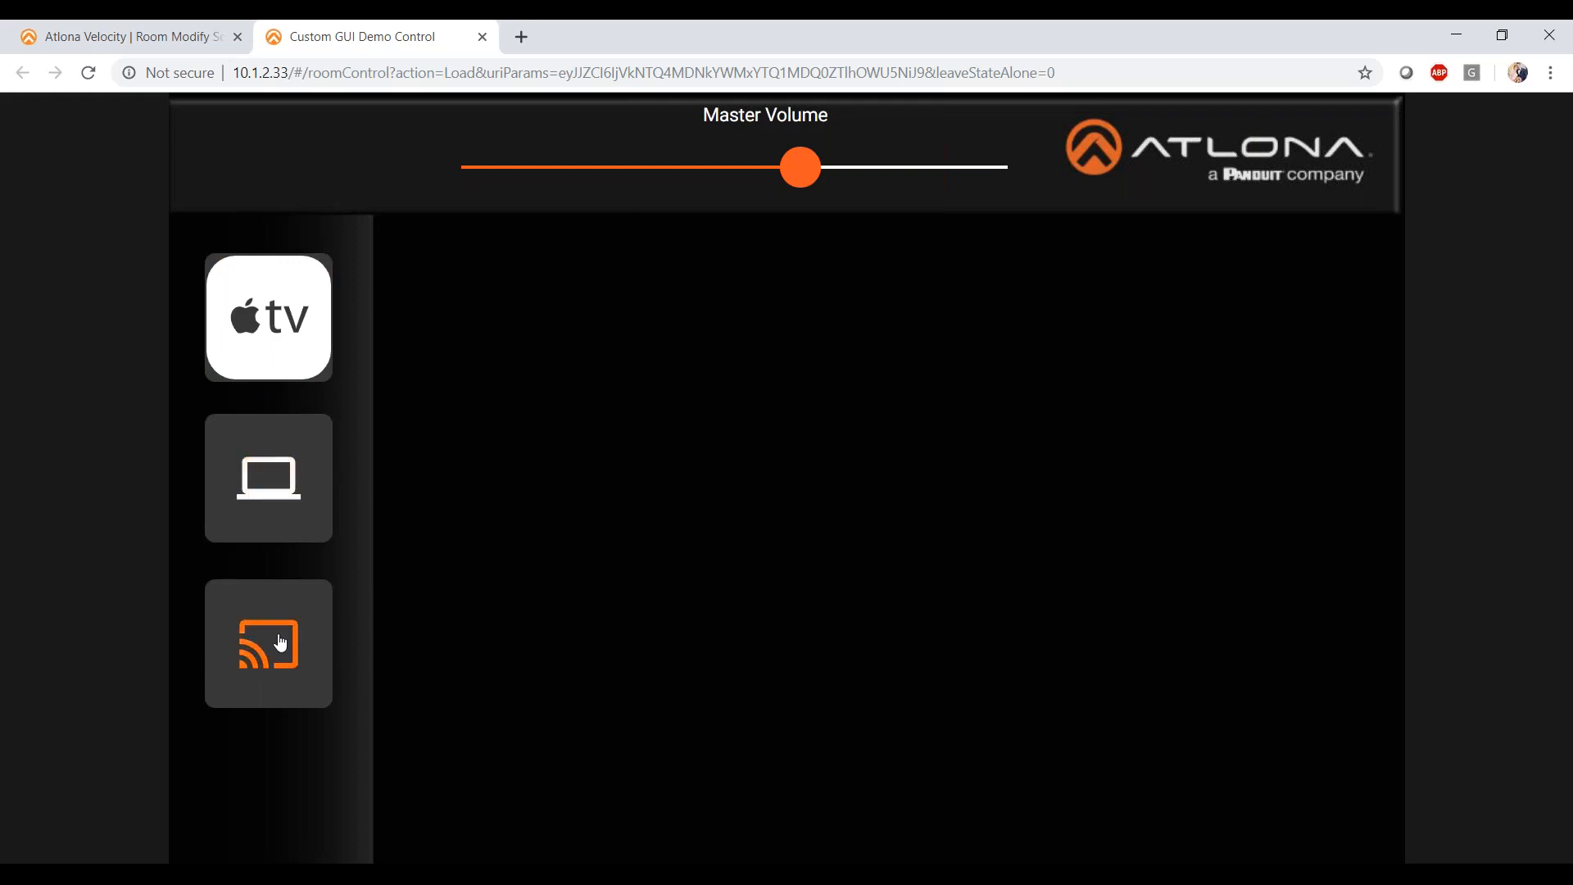
pyautogui.click(285, 336)
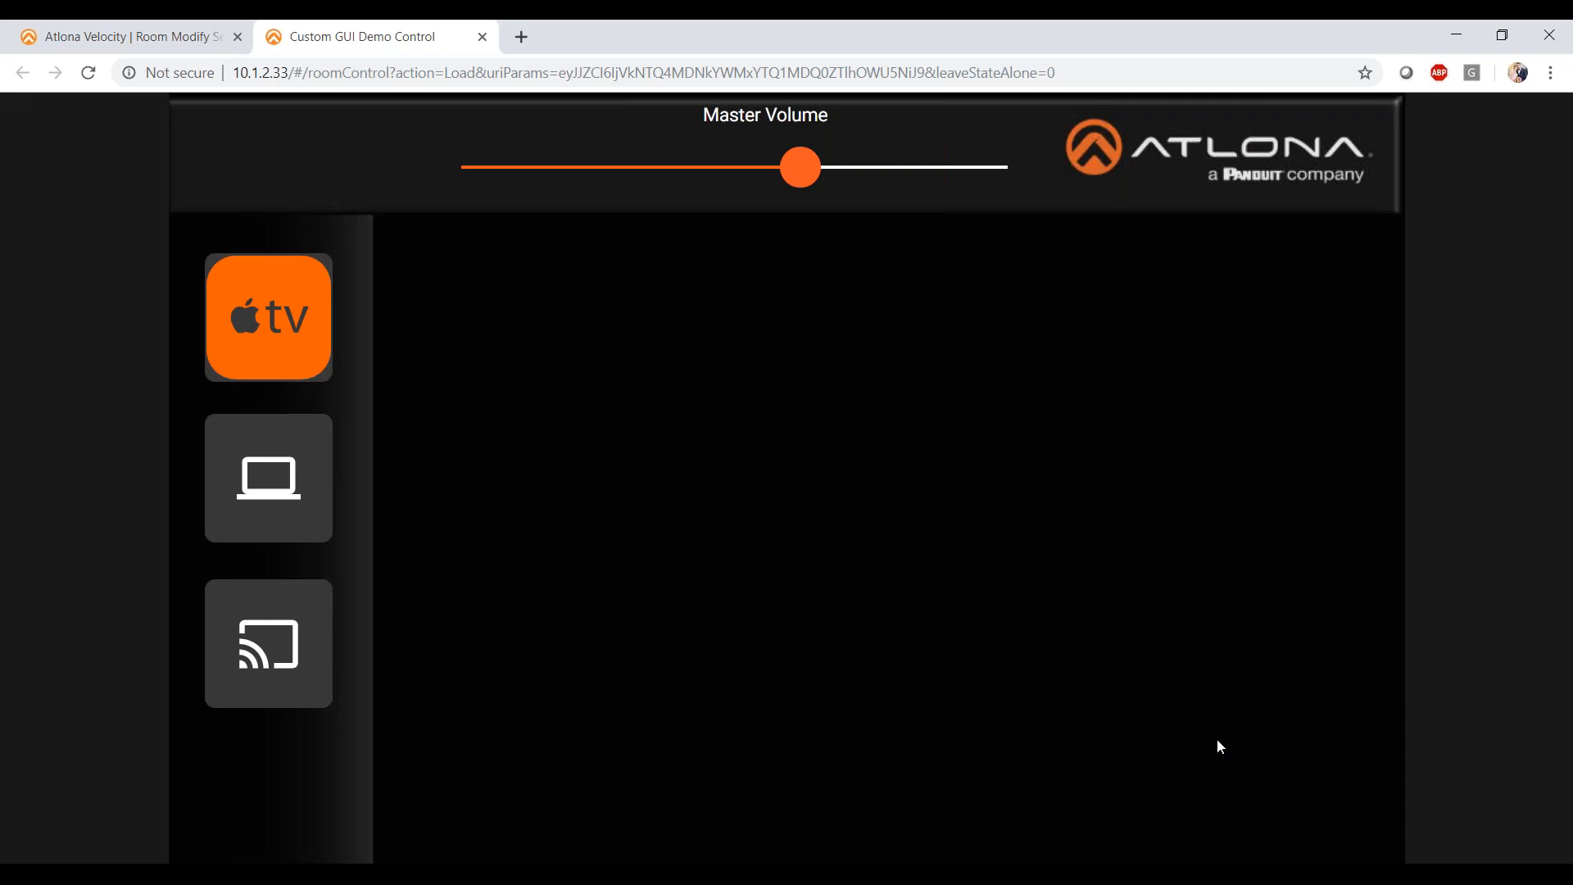
# - Review the Apple TV button's image, border and condition settings in the Home Screen editor, and close its properties
pyautogui.click(196, 37)
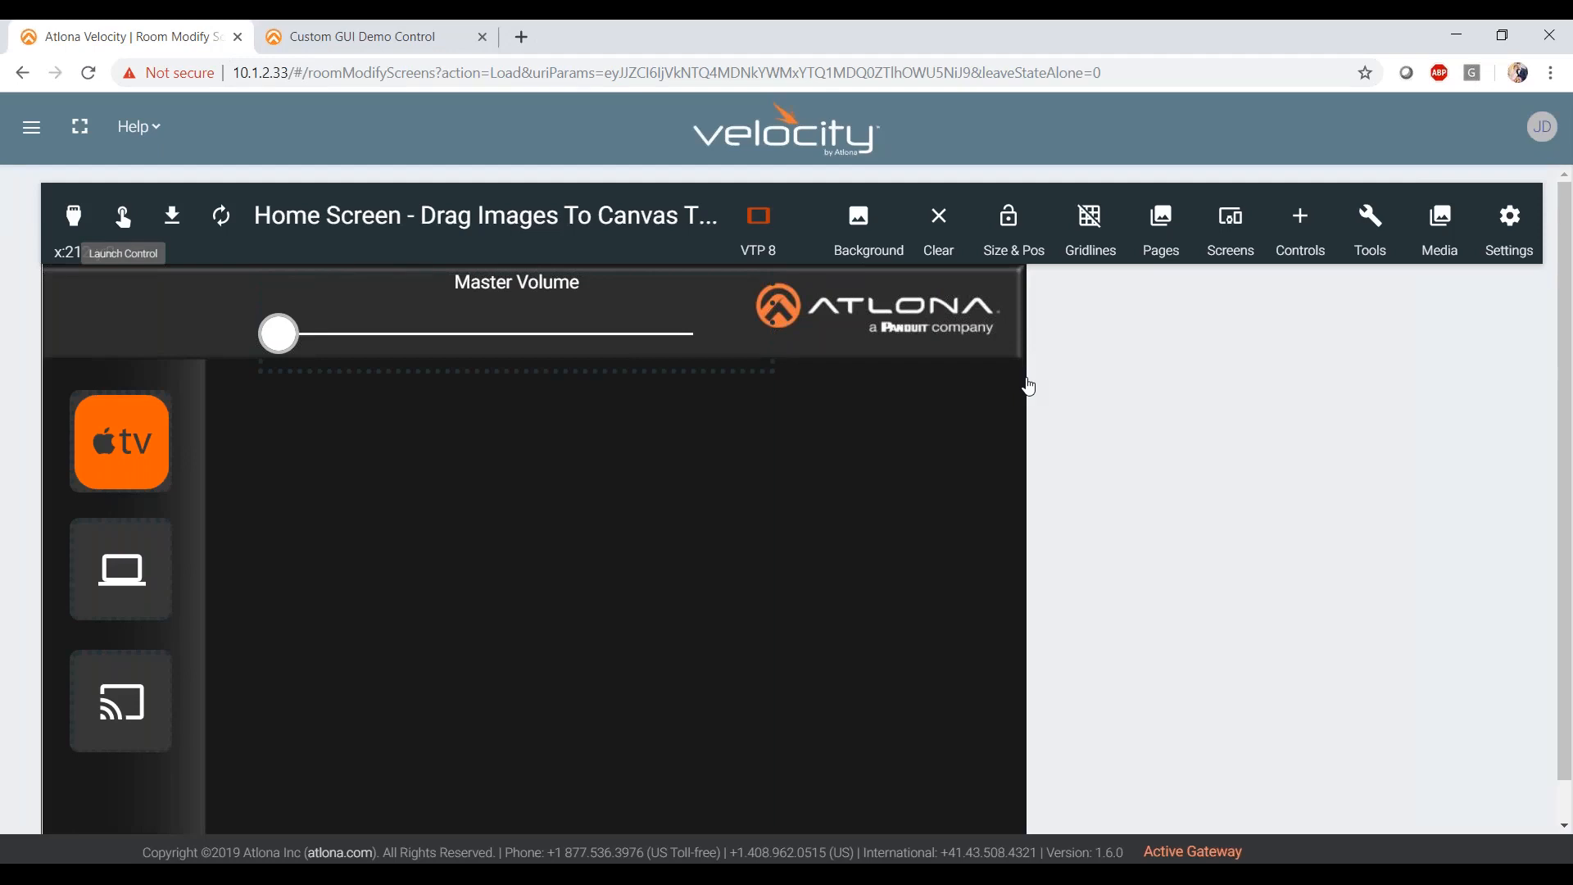
pyautogui.doubleClick(113, 478)
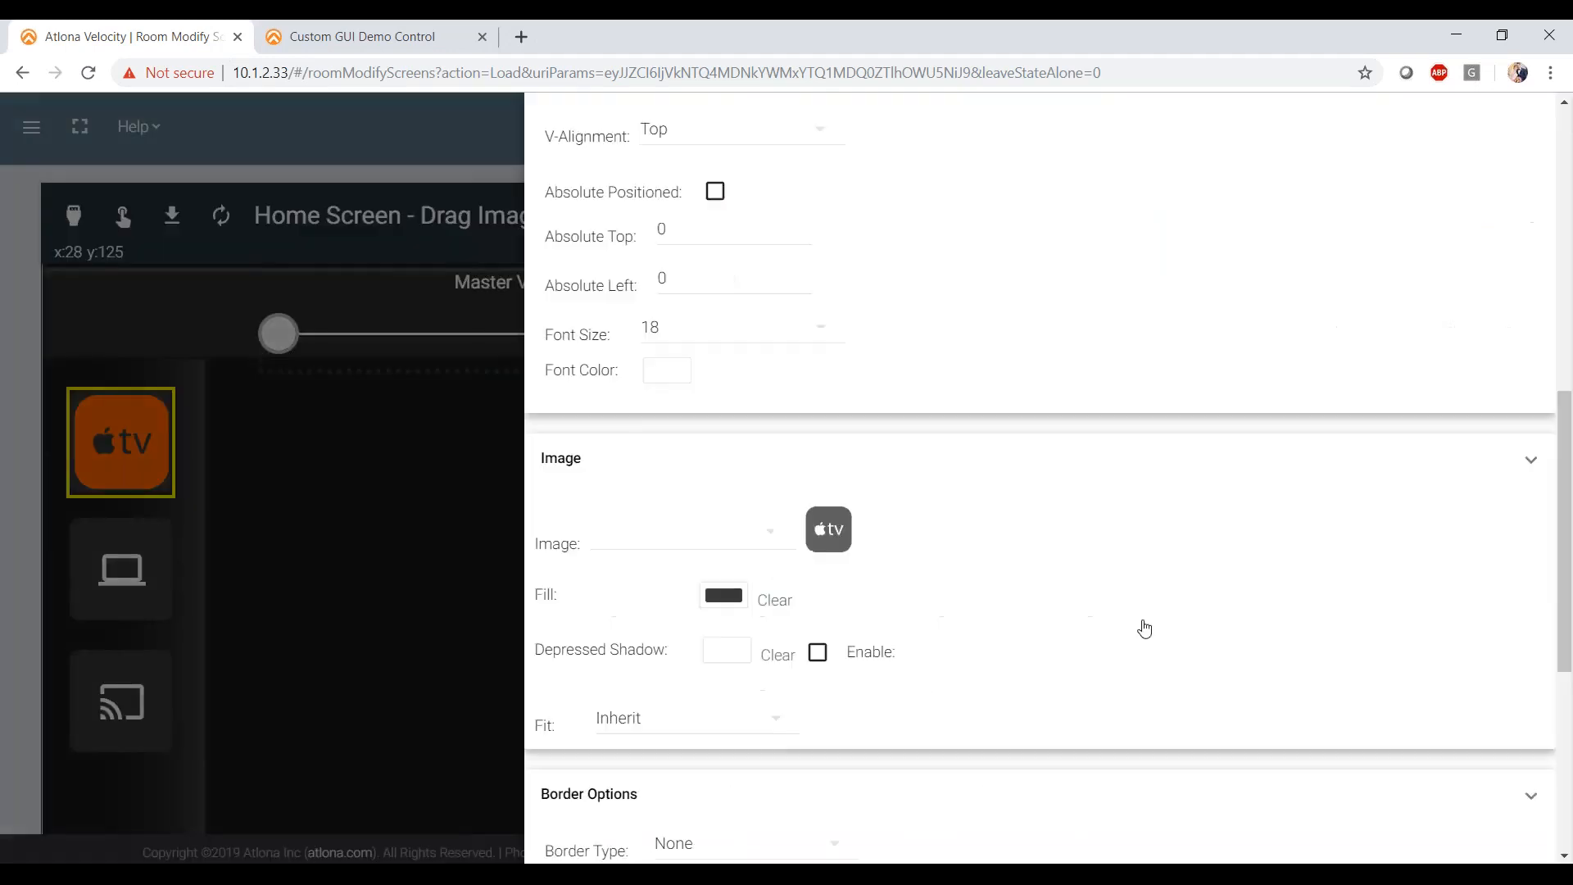
pyautogui.scroll(-2, 1144, 630)
pyautogui.scroll(-4, 1144, 629)
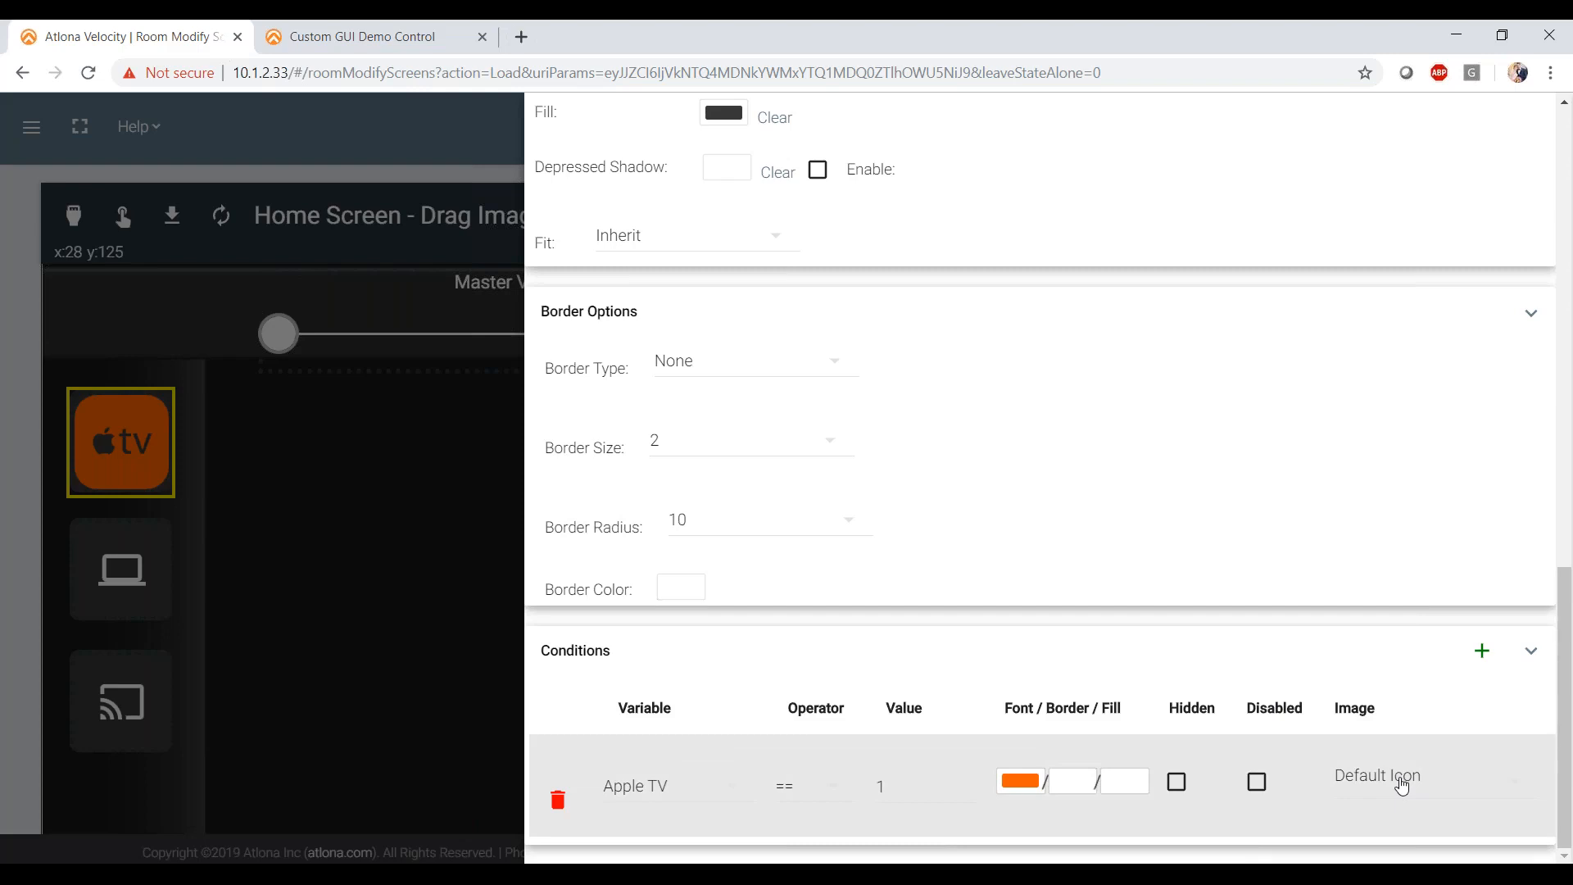
pyautogui.scroll(5, 1326, 531)
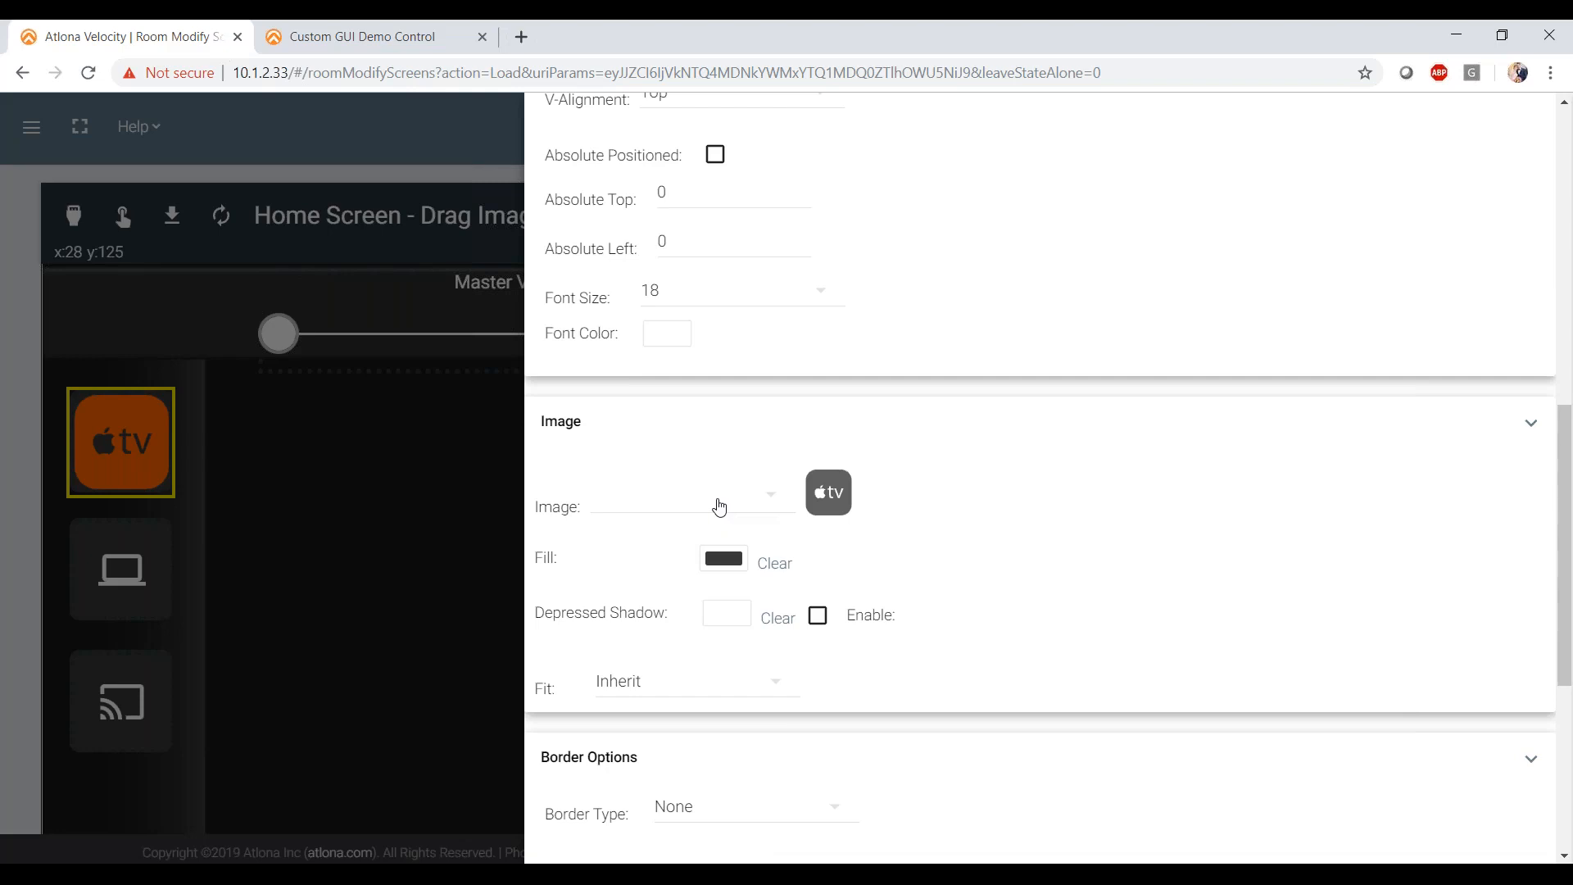
pyautogui.scroll(-5, 1121, 600)
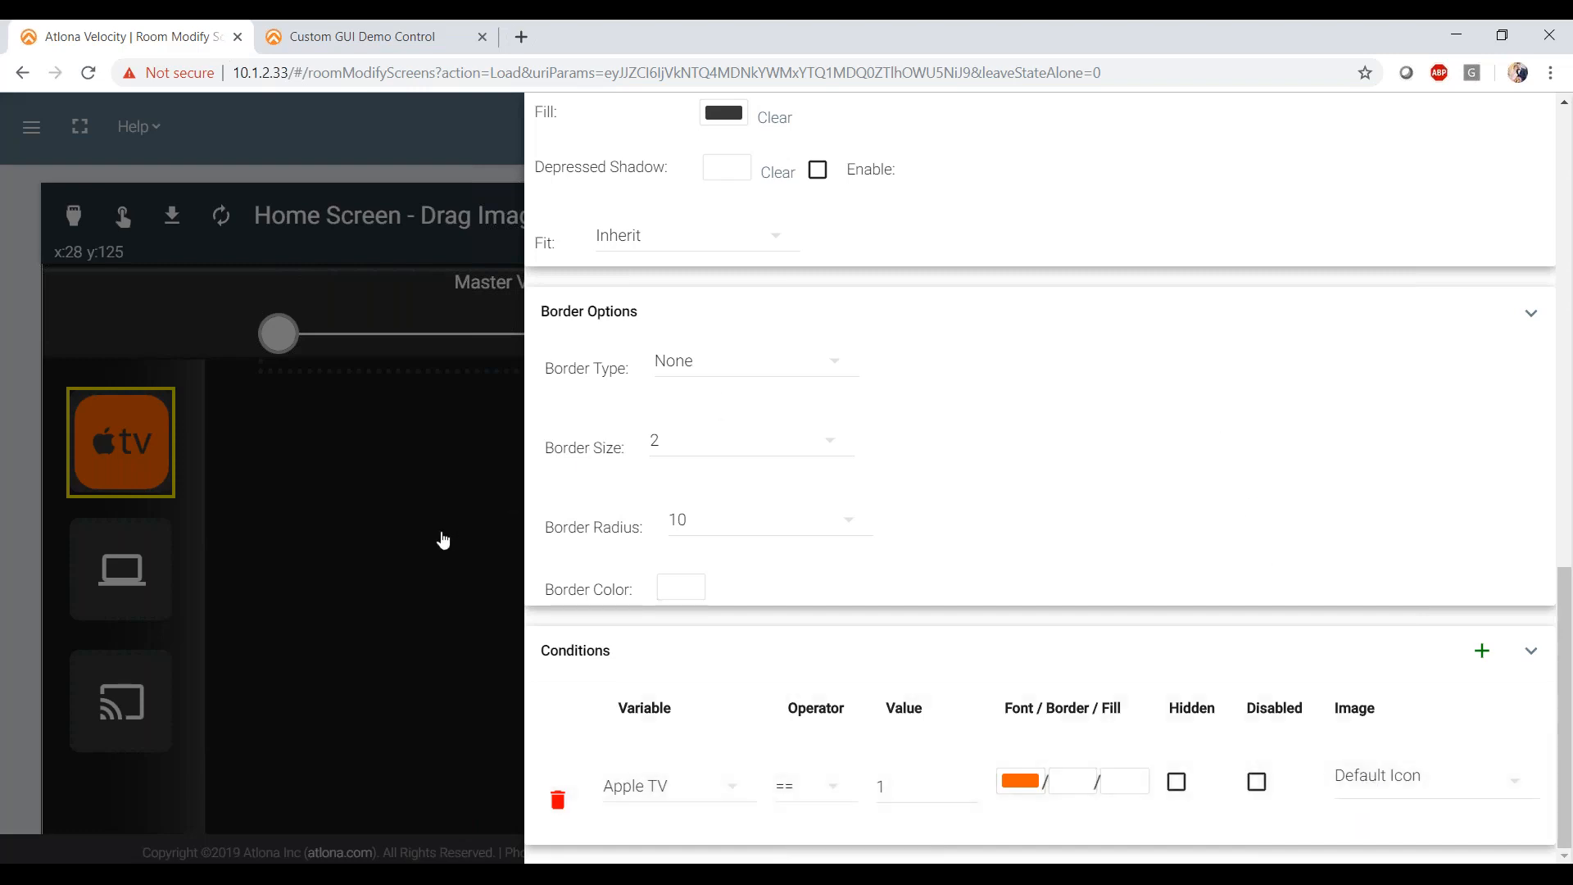
pyautogui.click(422, 540)
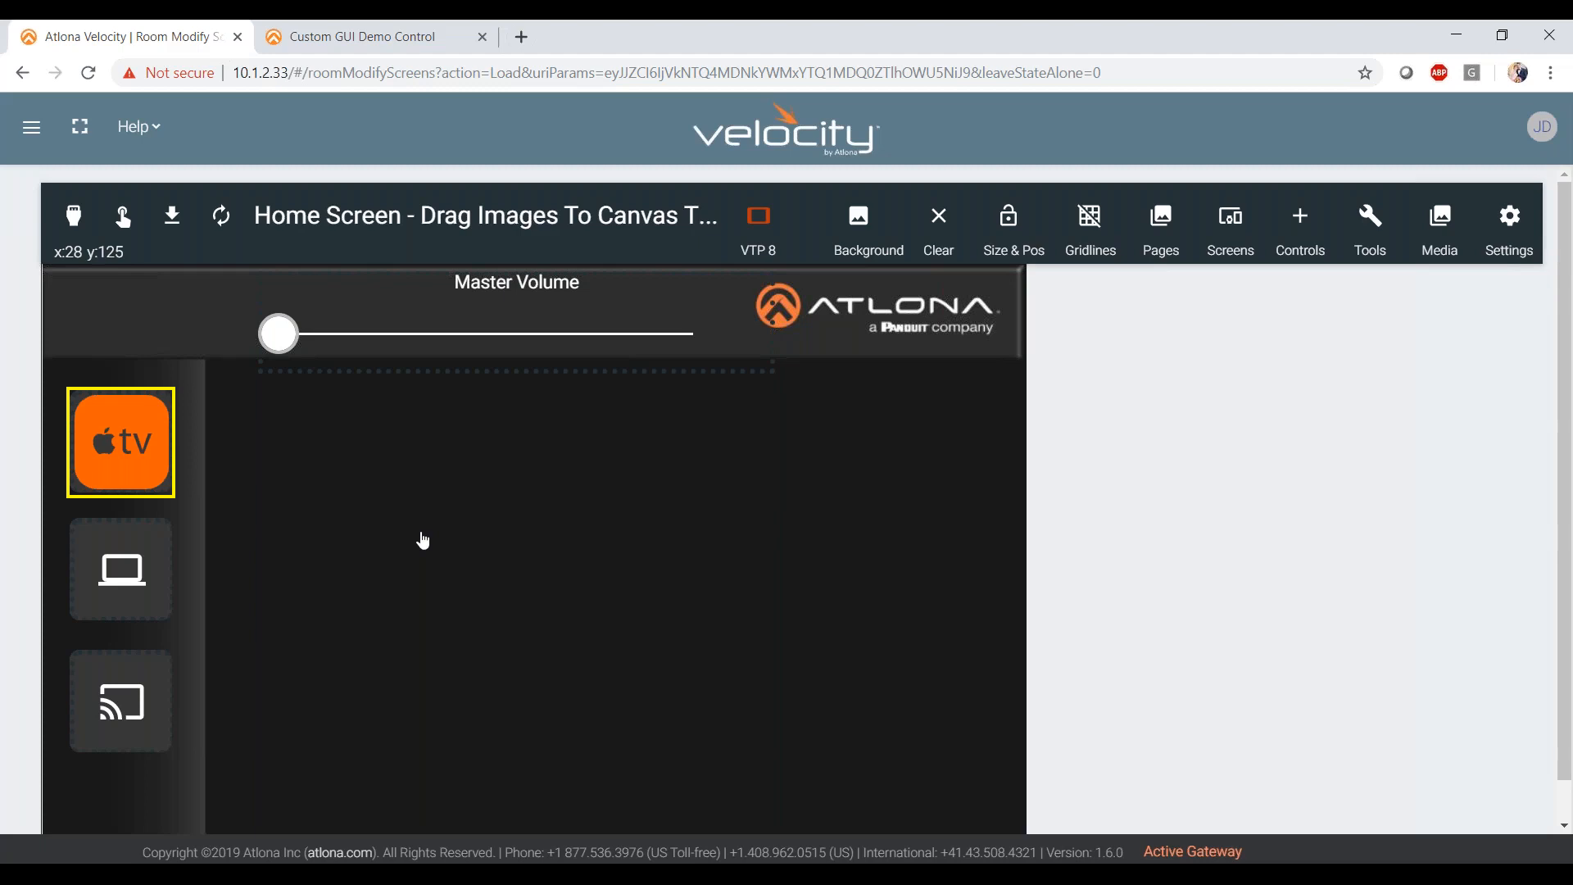
# - Open the driver request form from the Add Technology equipment list, and return to the room's Technology page
pyautogui.click(59, 220)
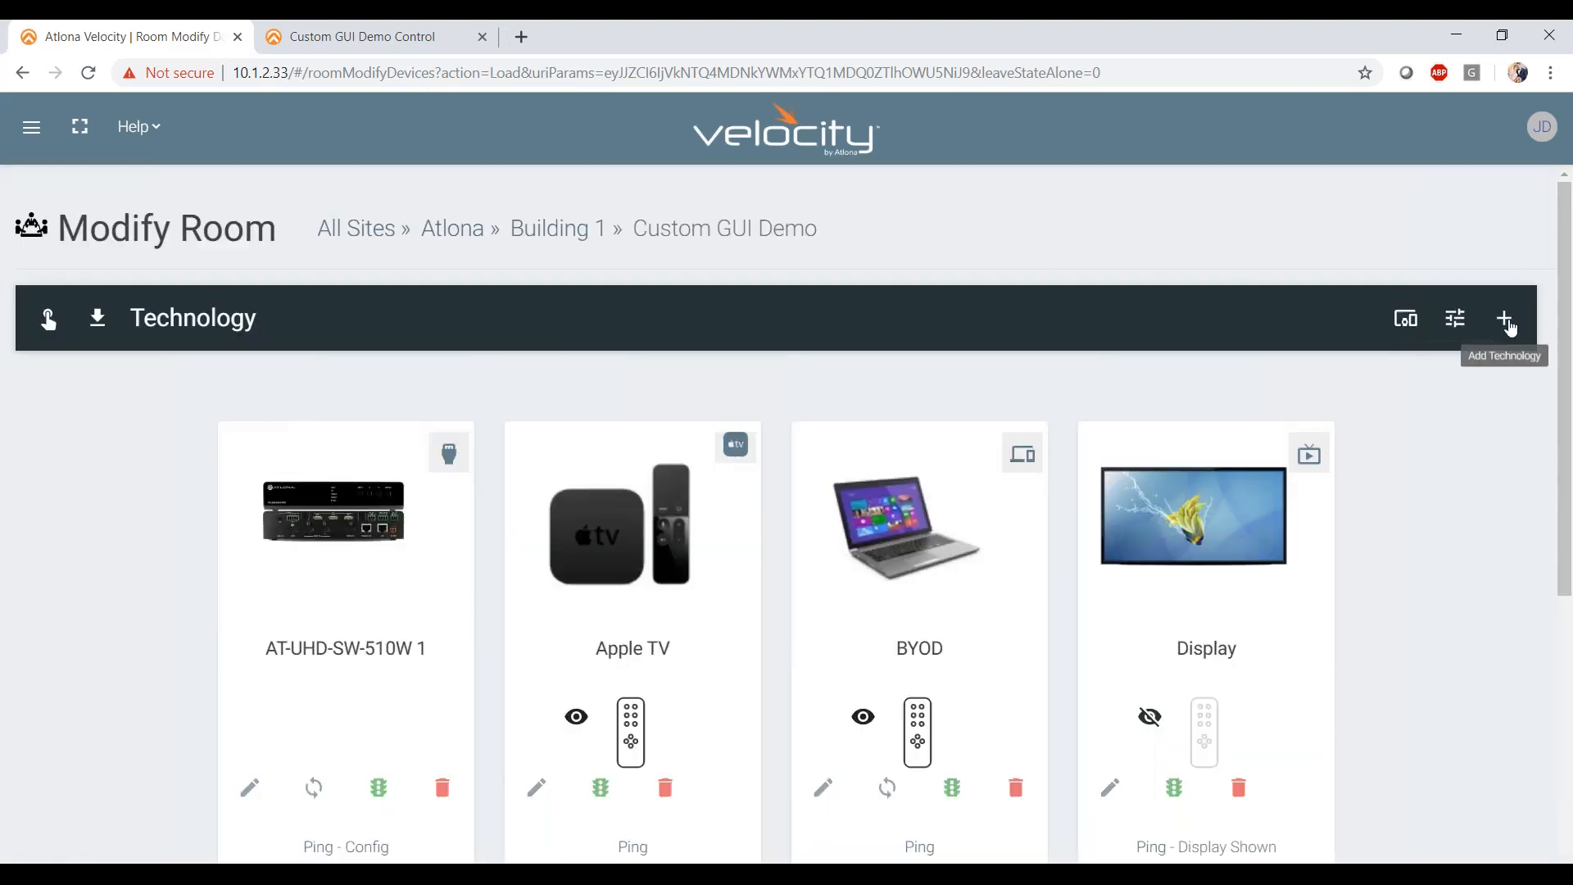
pyautogui.click(1506, 321)
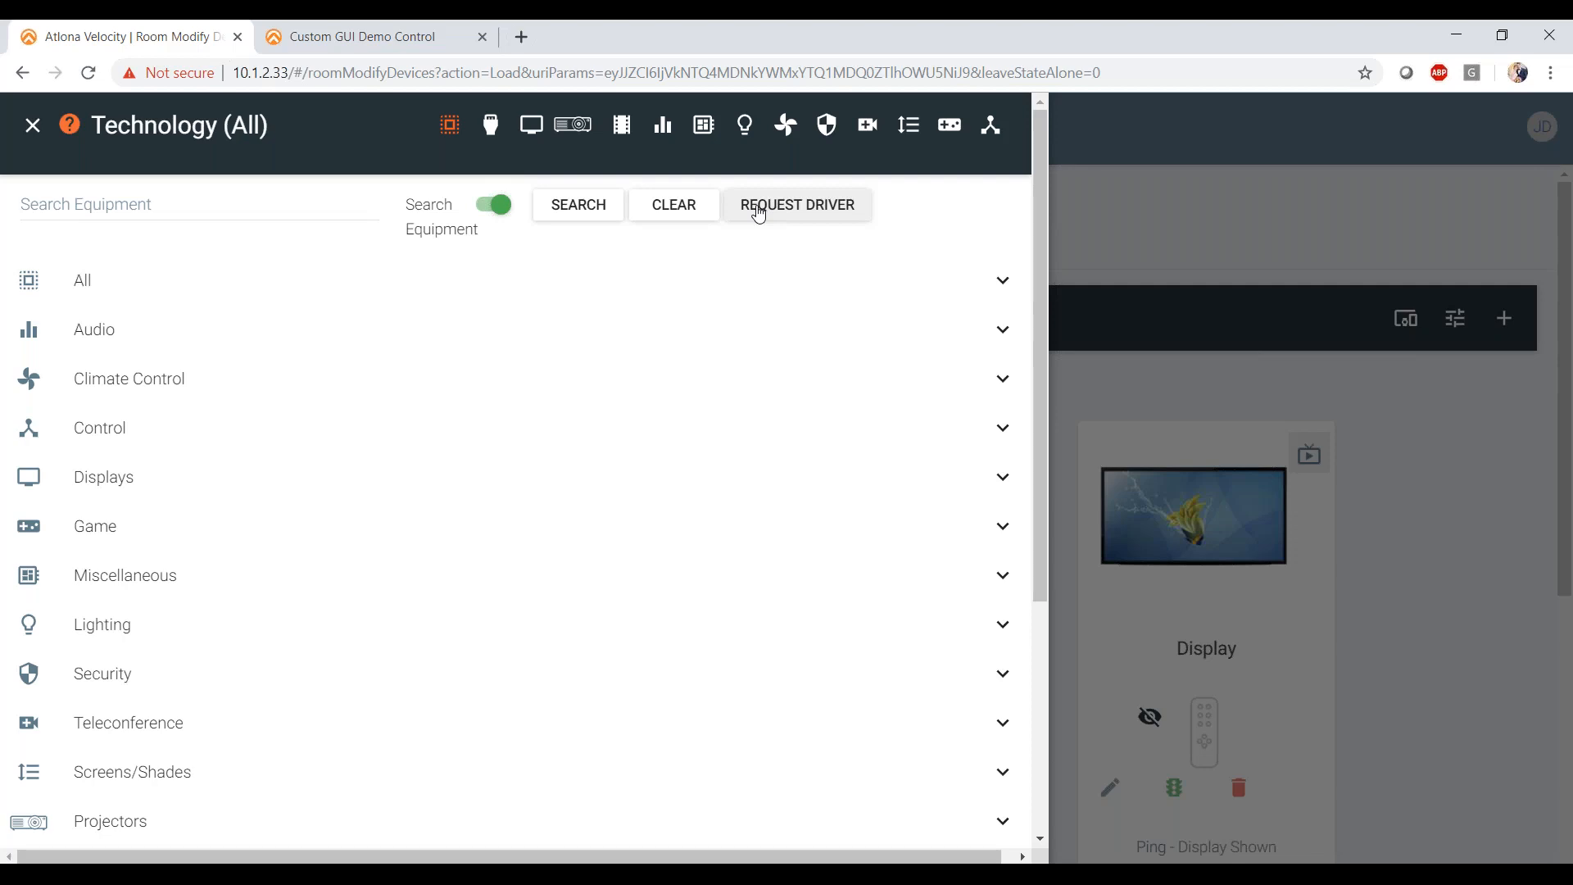
pyautogui.click(759, 206)
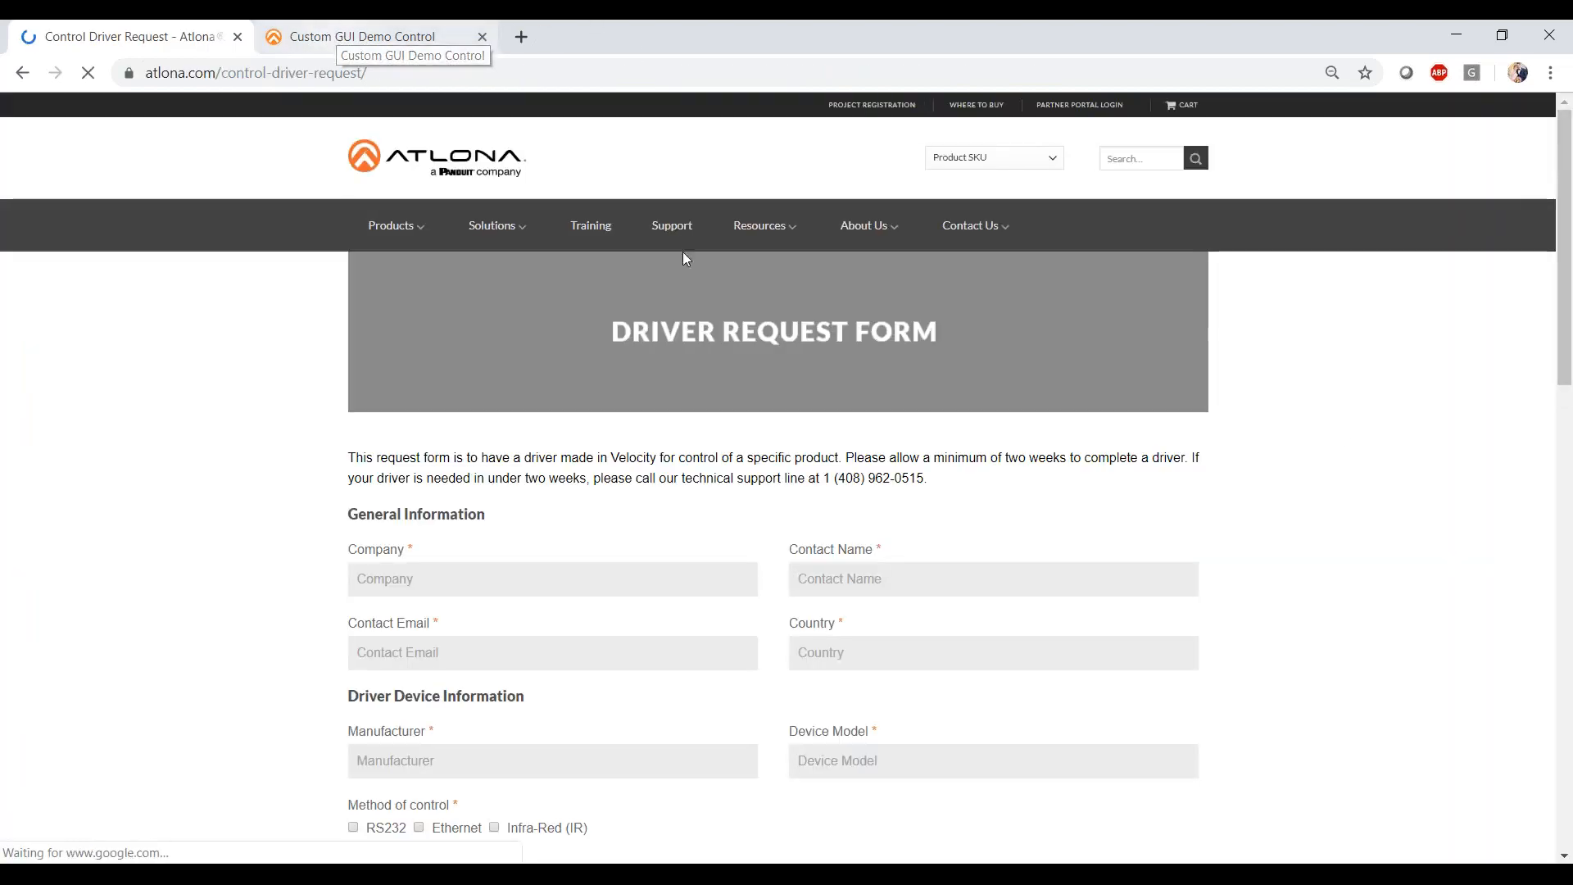
pyautogui.click(365, 36)
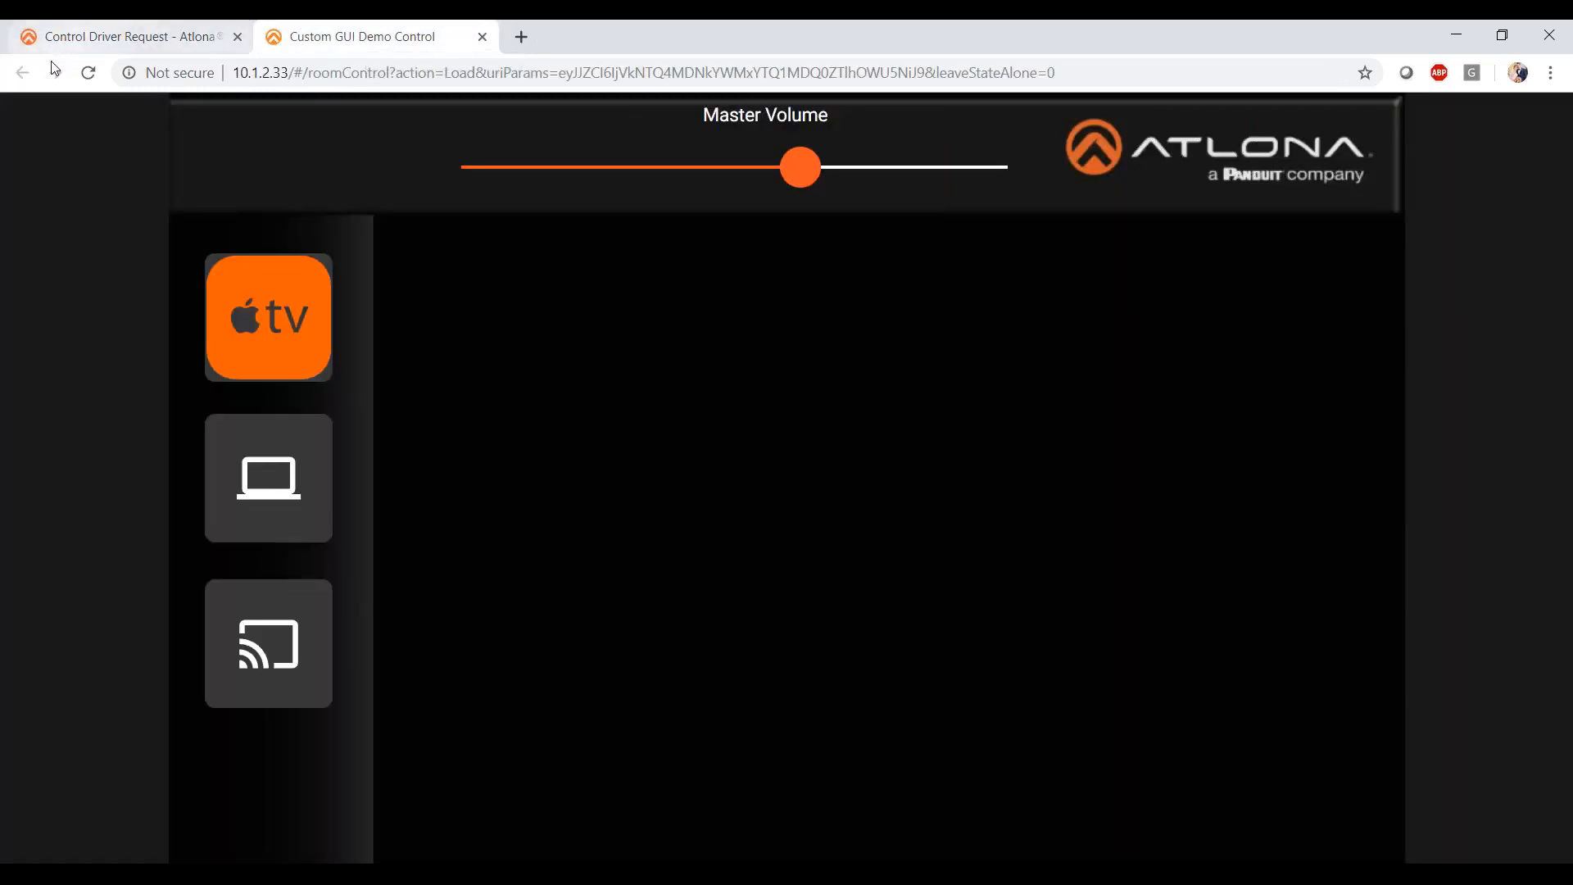
pyautogui.click(108, 29)
pyautogui.hotkey('alt', 'Left')
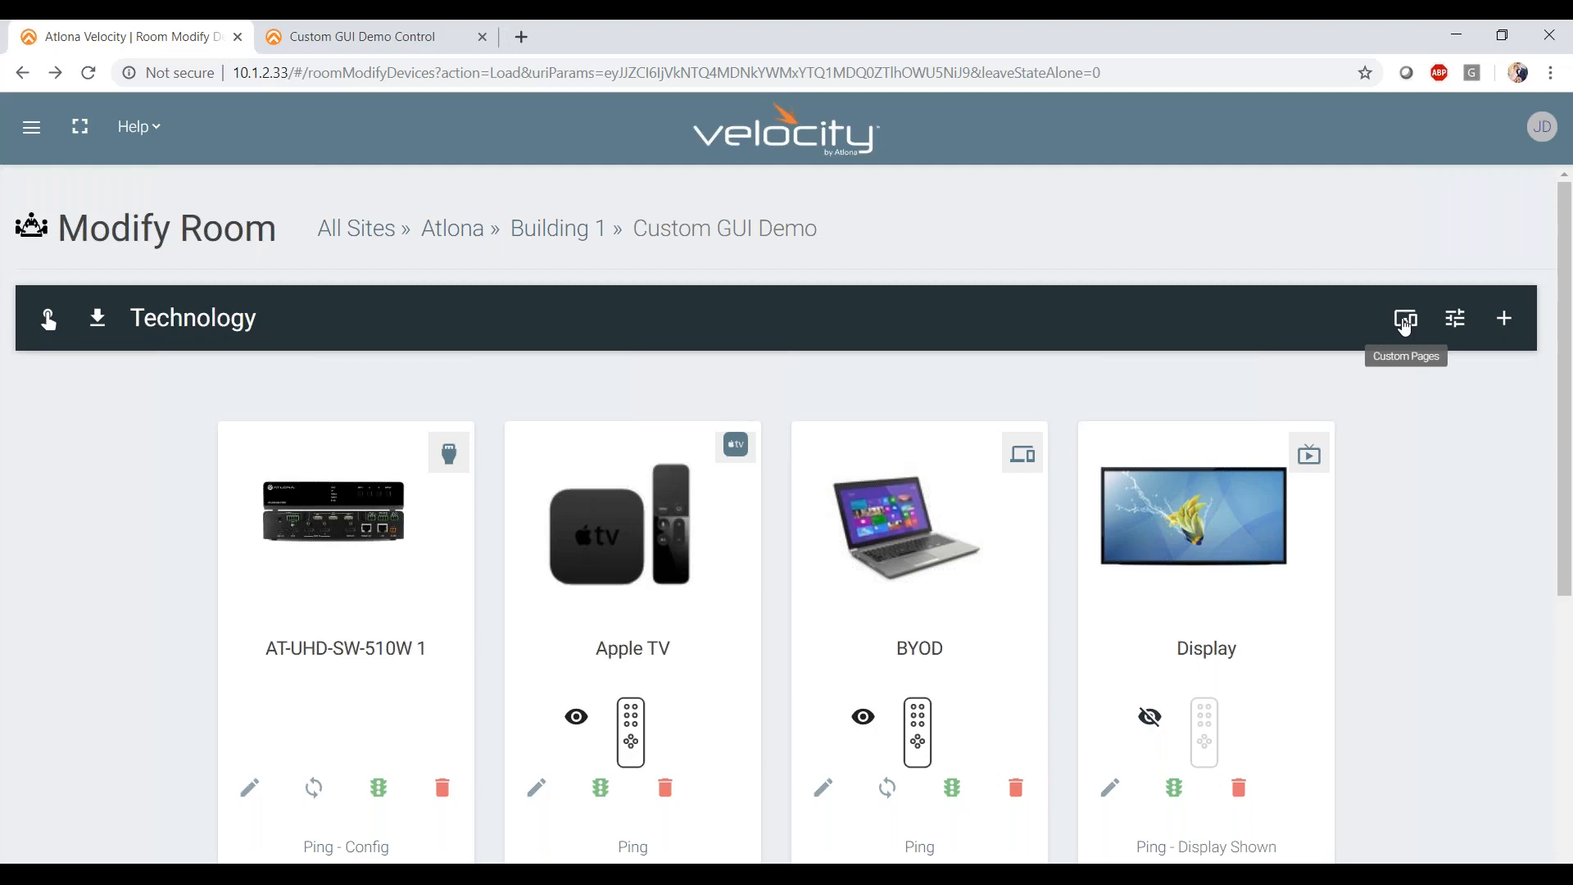
# - Examine the trigger features available for the room's event macro, keep Rooms - Room On selected, and close Event Macros
pyautogui.click(1459, 336)
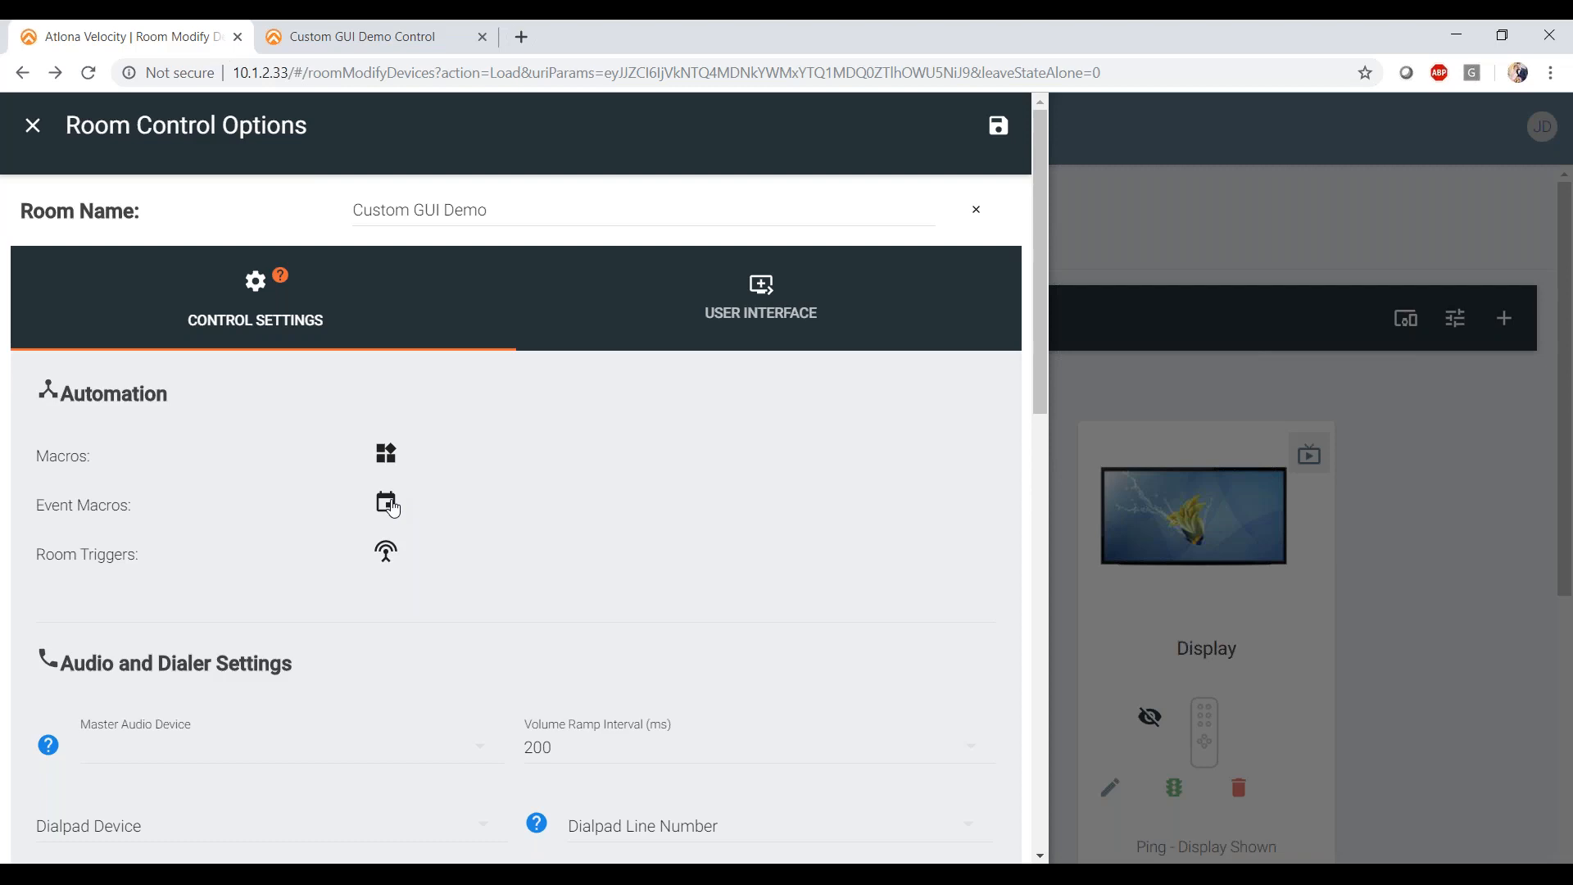
pyautogui.click(387, 503)
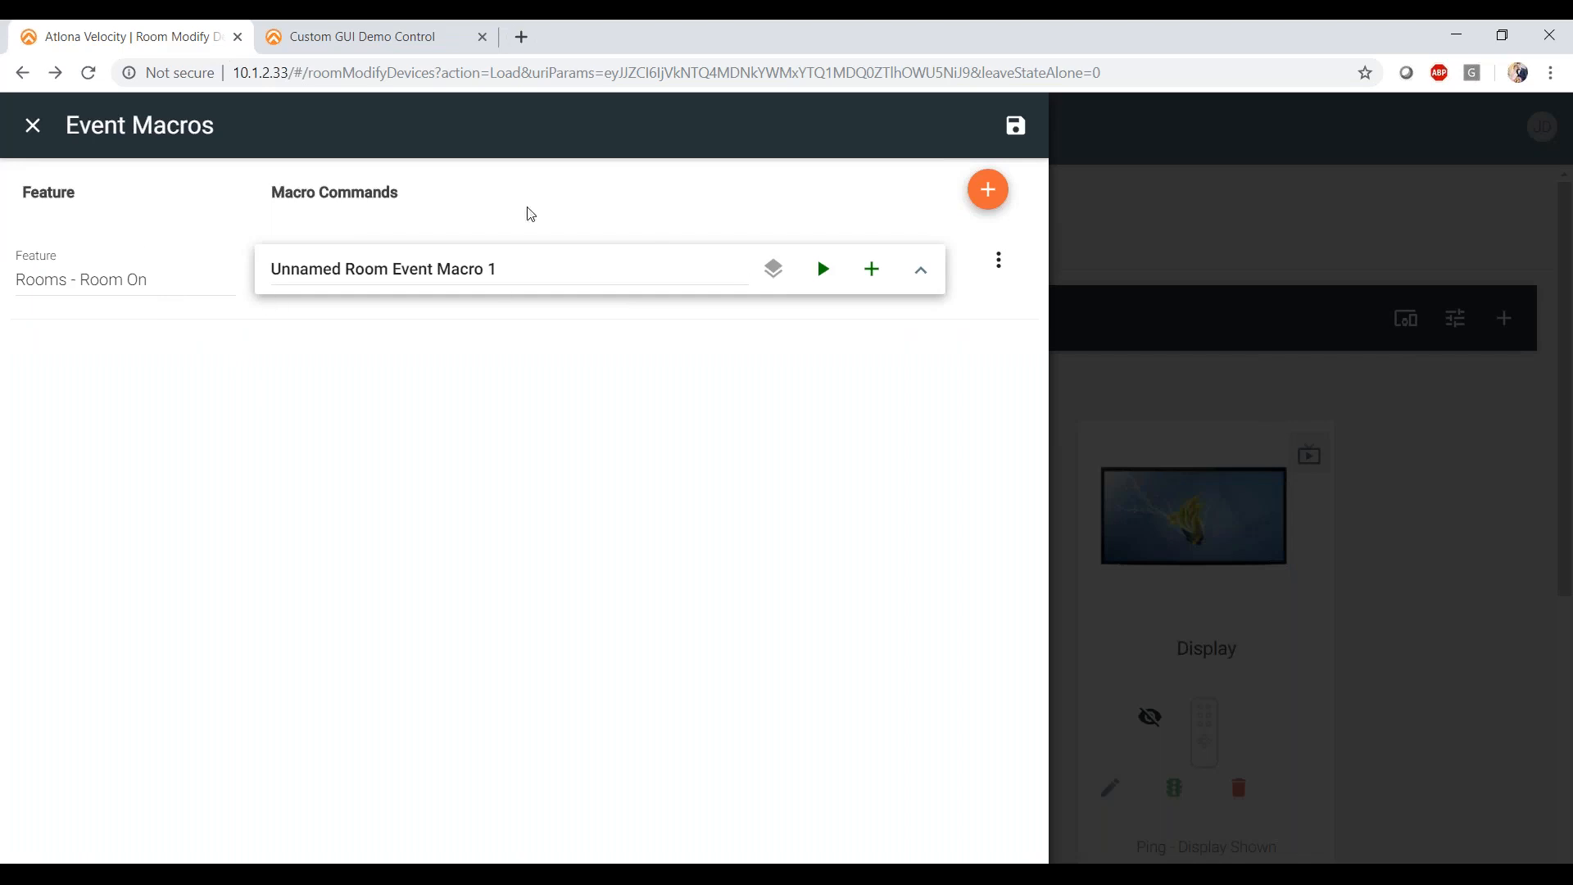
pyautogui.click(57, 282)
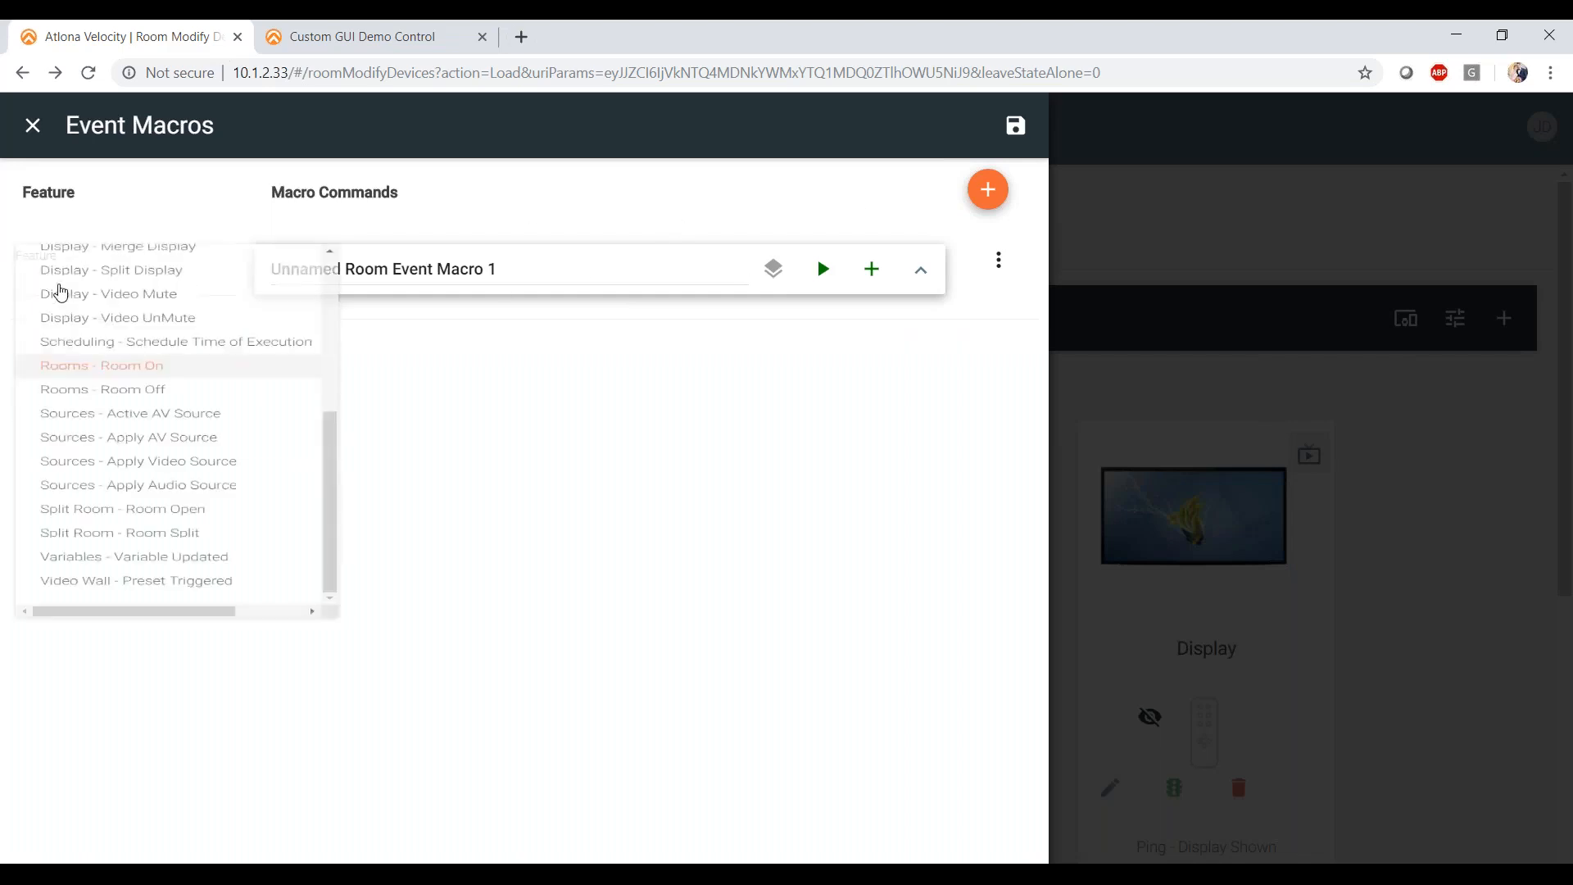
pyautogui.scroll(4, 106, 381)
pyautogui.scroll(2, 108, 385)
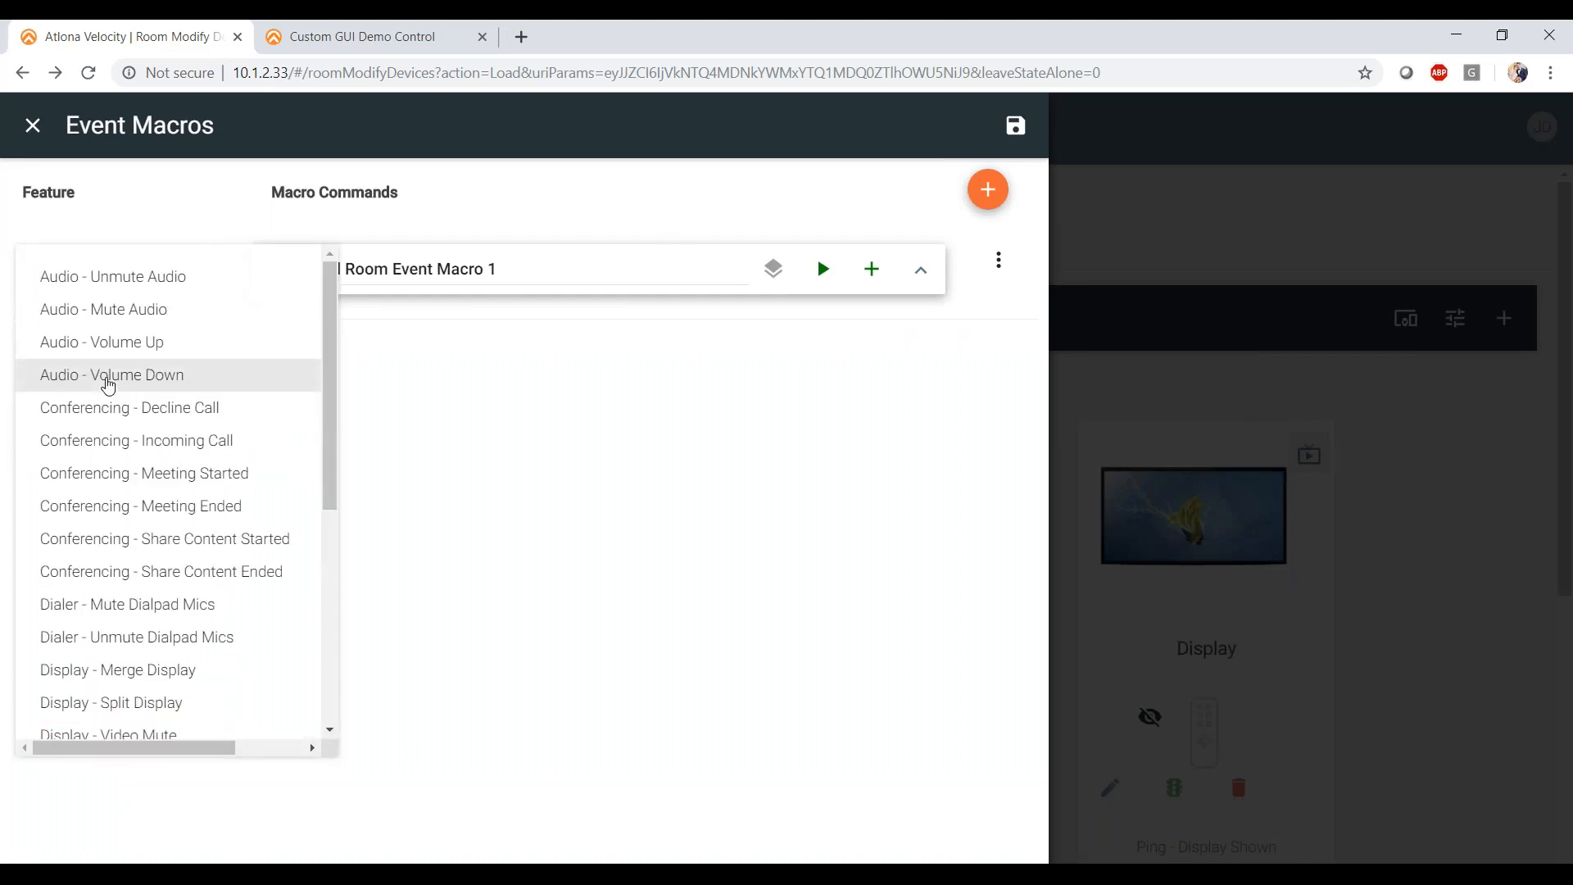
pyautogui.scroll(-3, 109, 385)
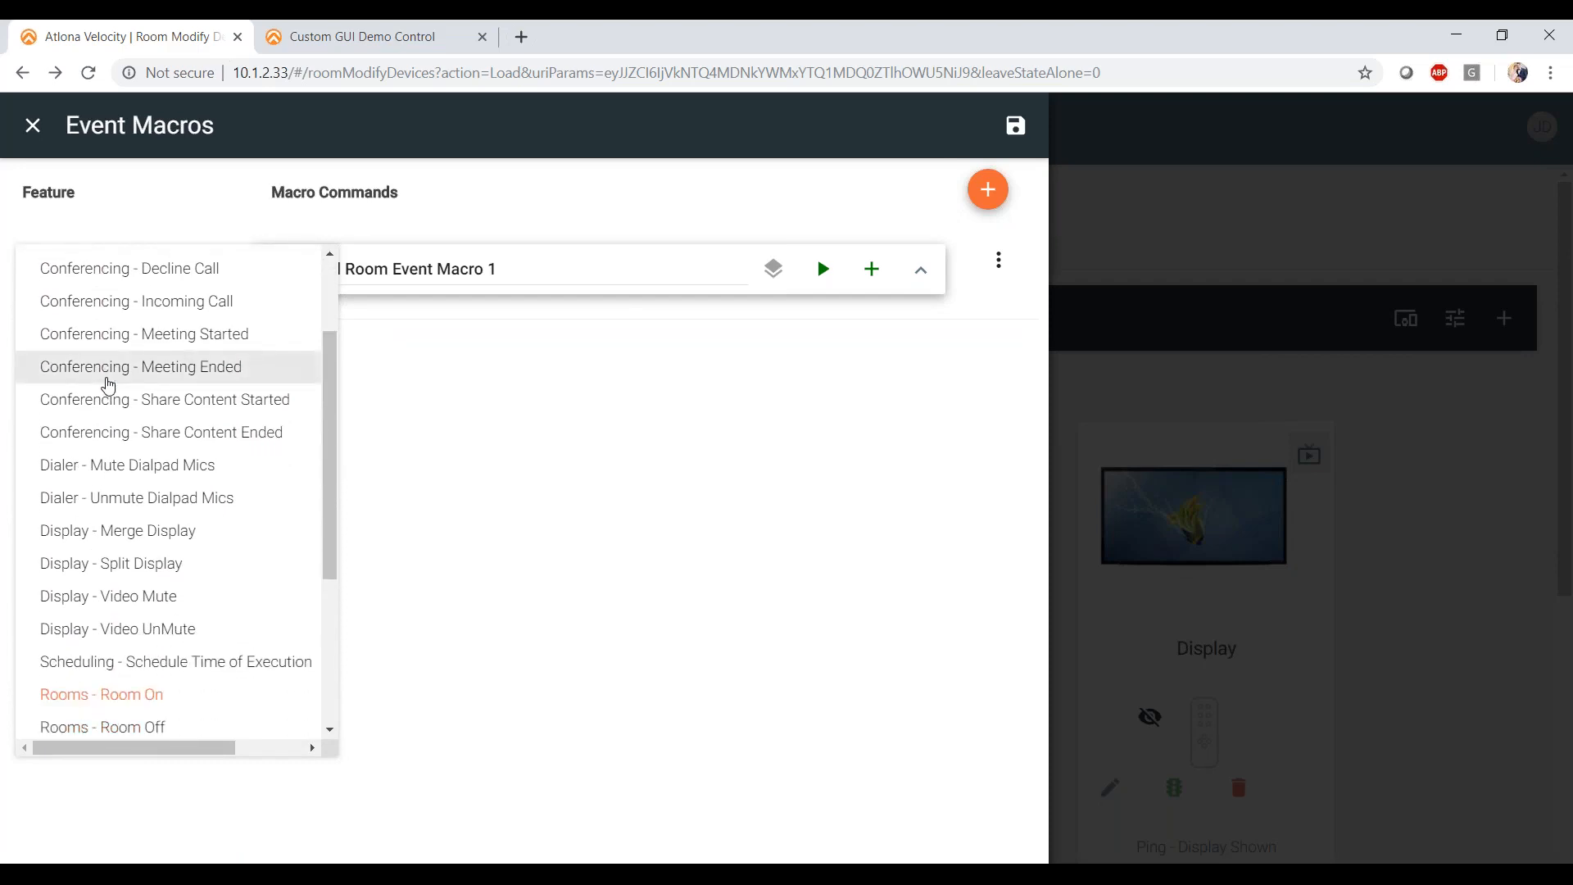
pyautogui.scroll(-5, 109, 385)
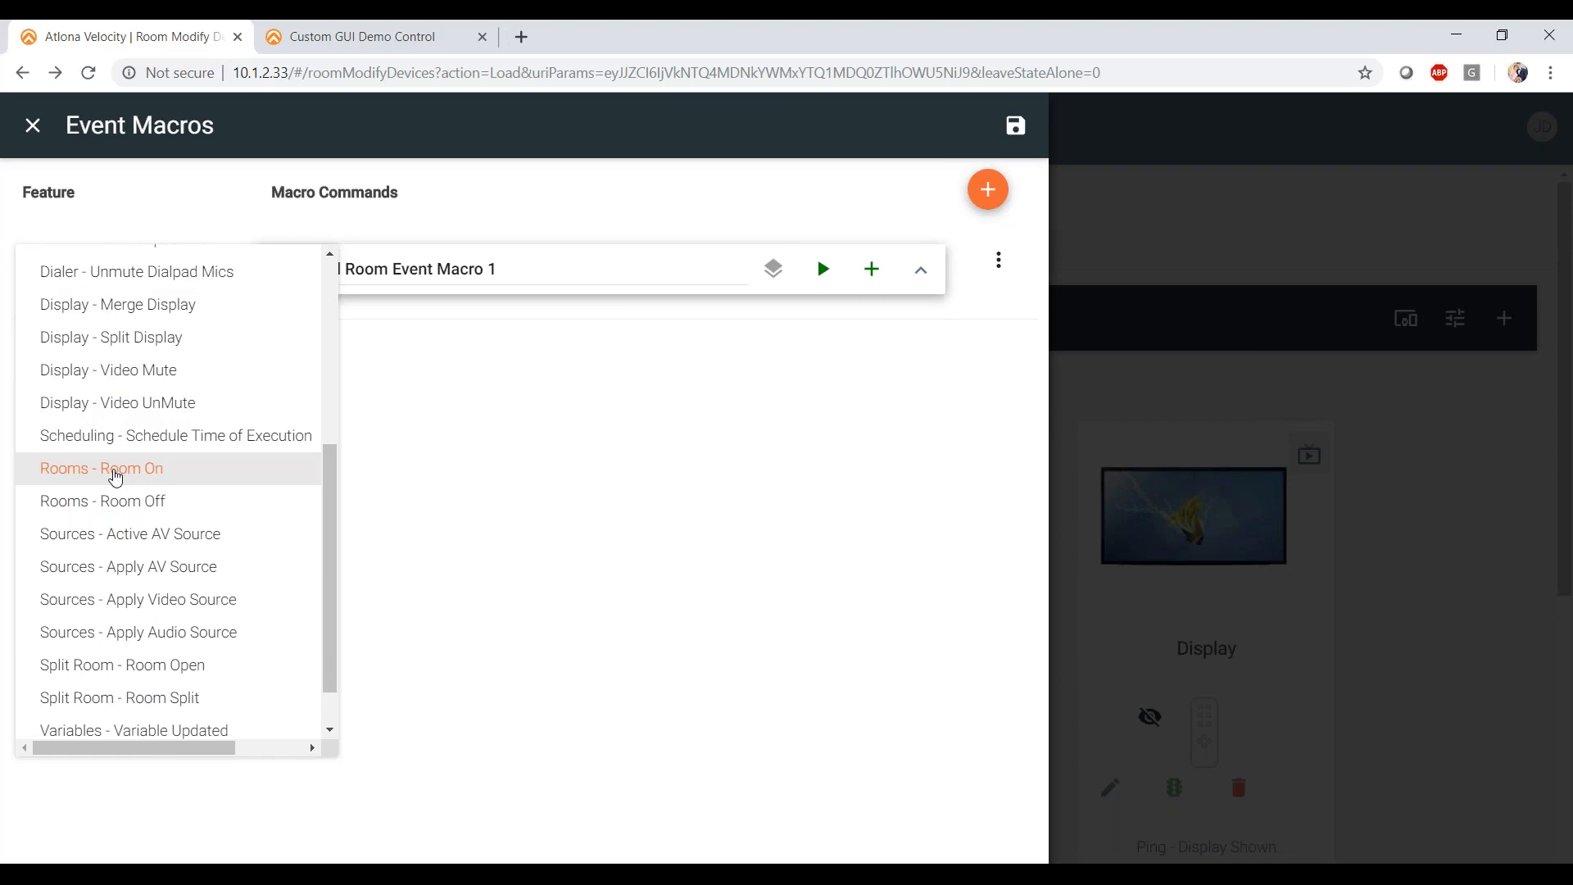
pyautogui.click(115, 477)
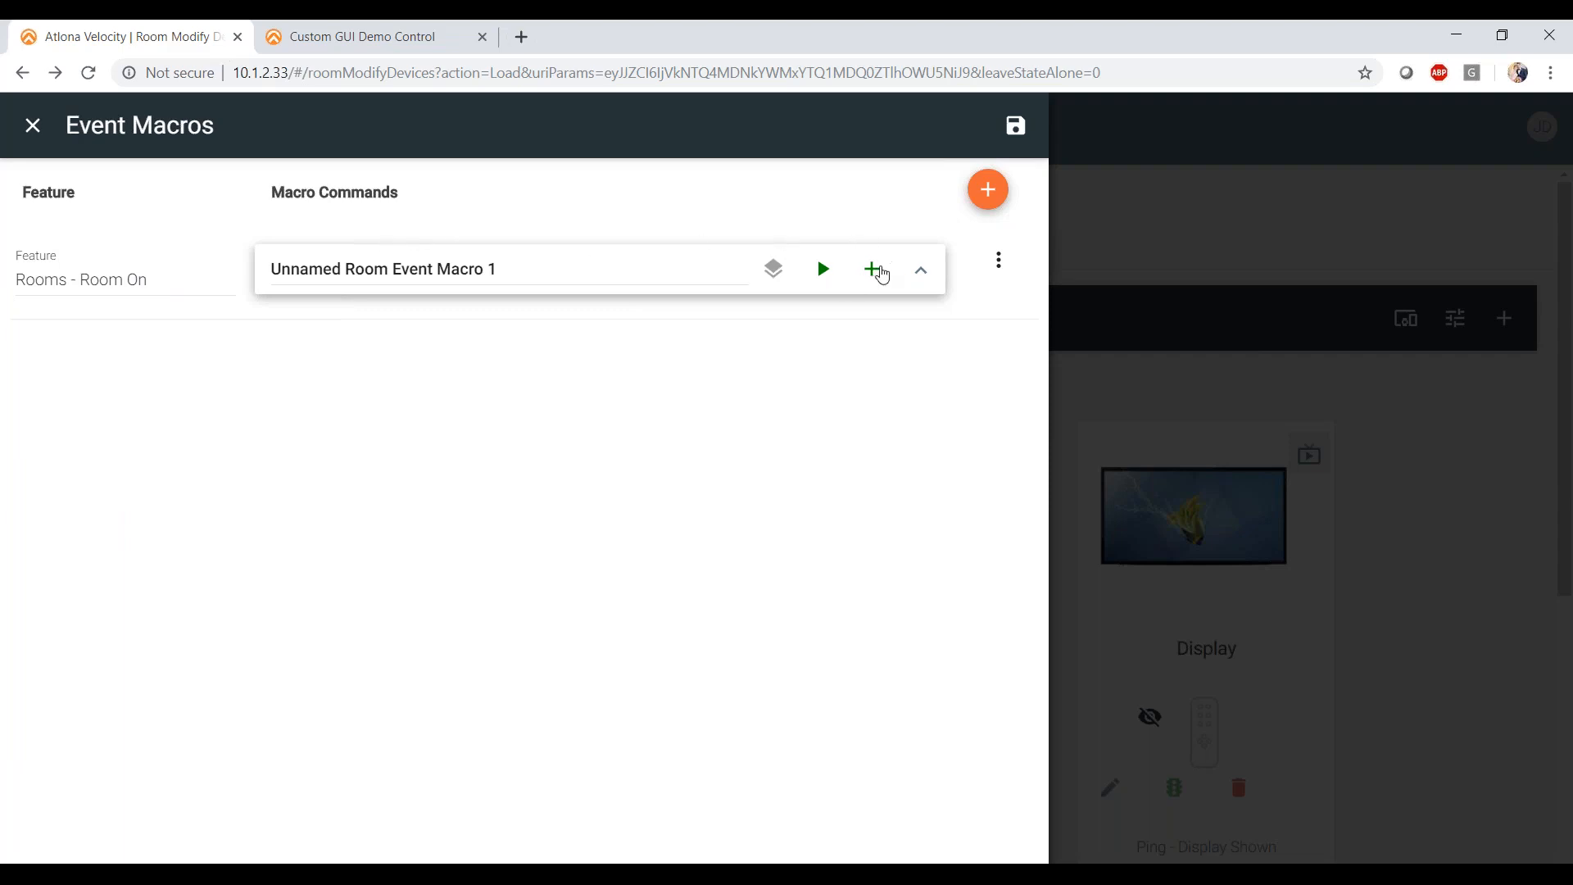
pyautogui.click(924, 270)
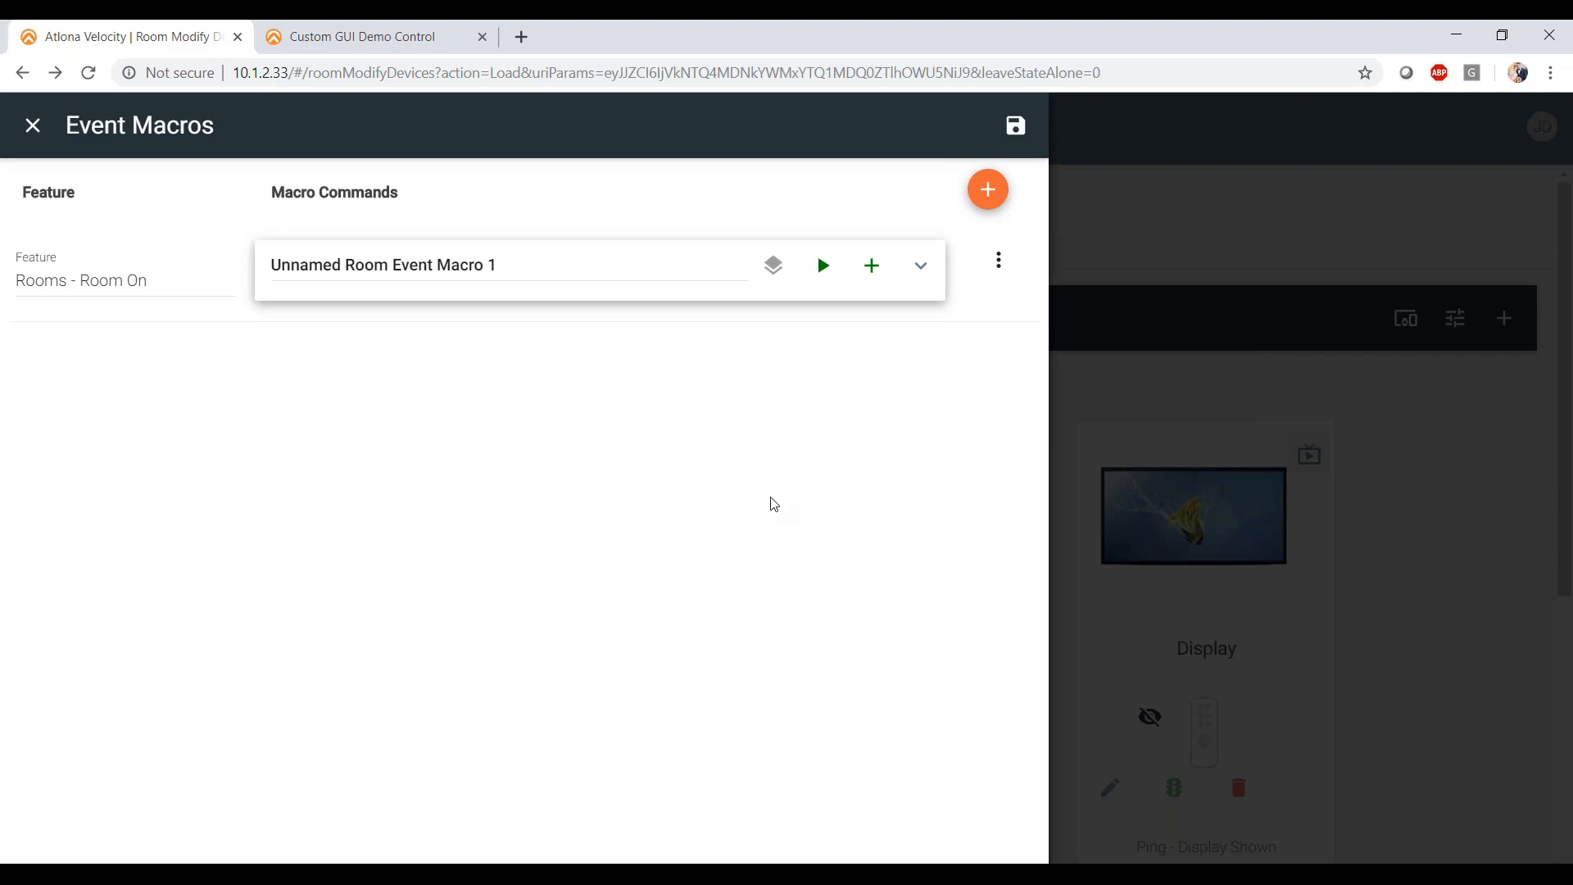
pyautogui.click(34, 129)
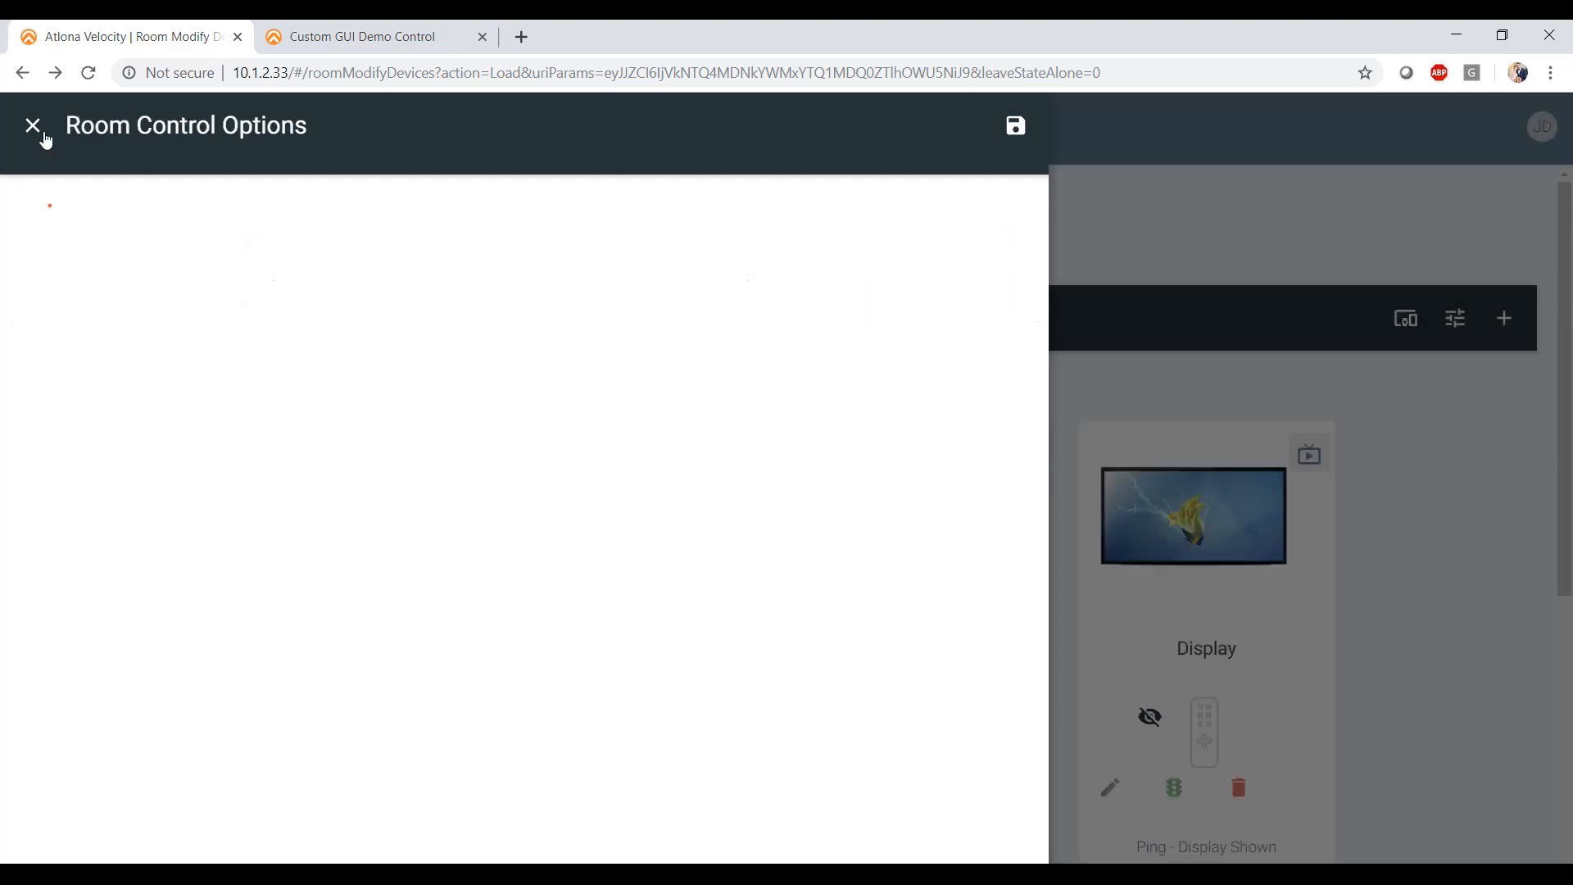
# - Look through the room's audio, dialer, control page and power options in the control settings
pyautogui.scroll(-7, 662, 500)
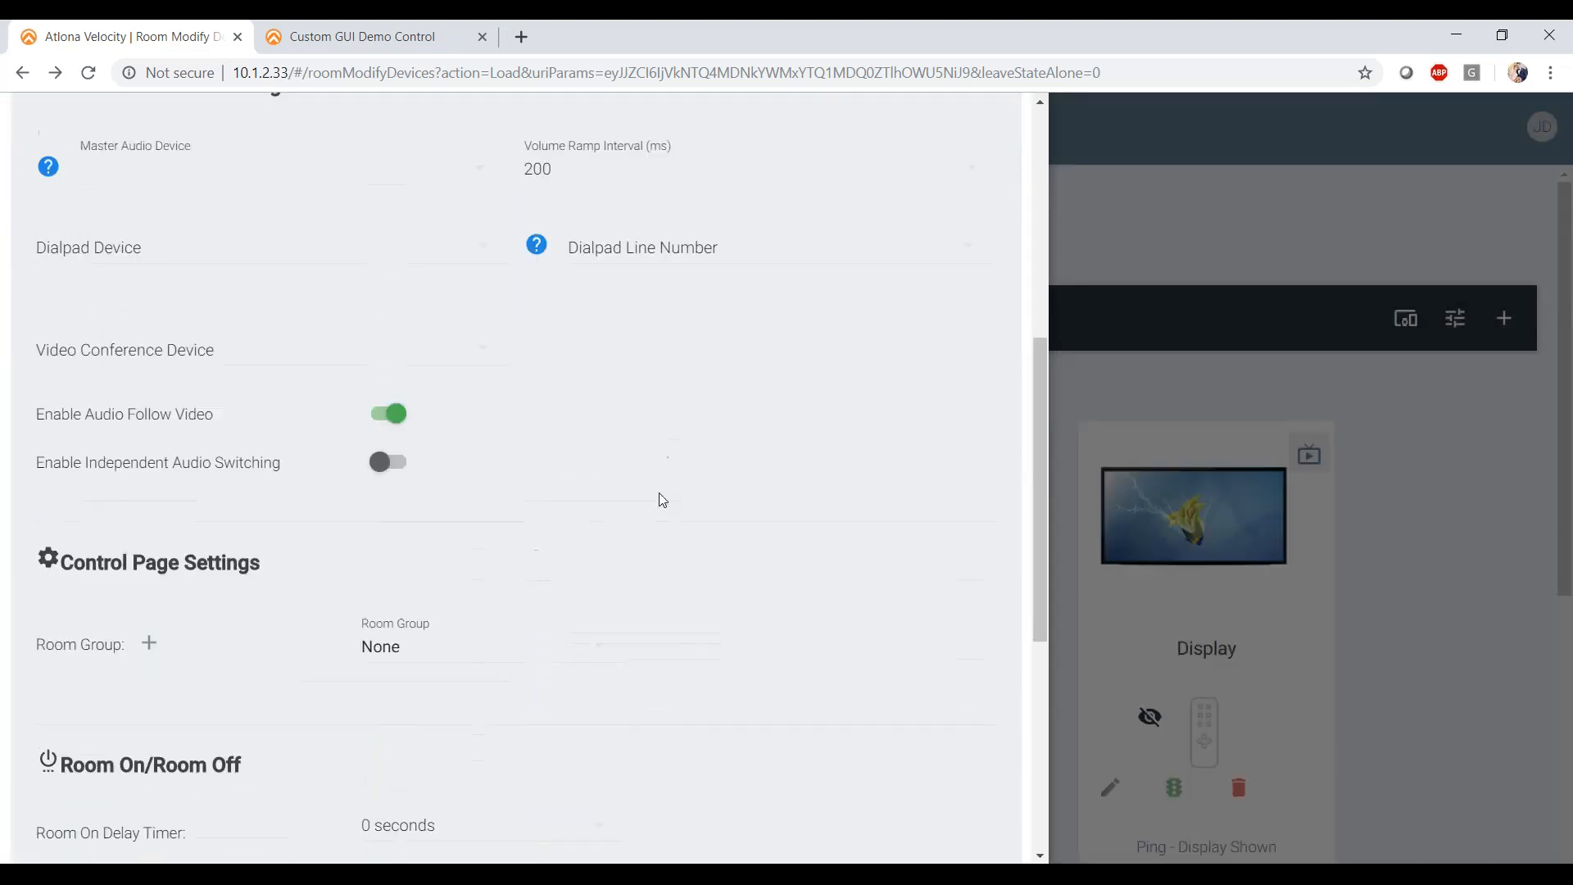
pyautogui.scroll(-6, 662, 500)
pyautogui.scroll(4, 661, 500)
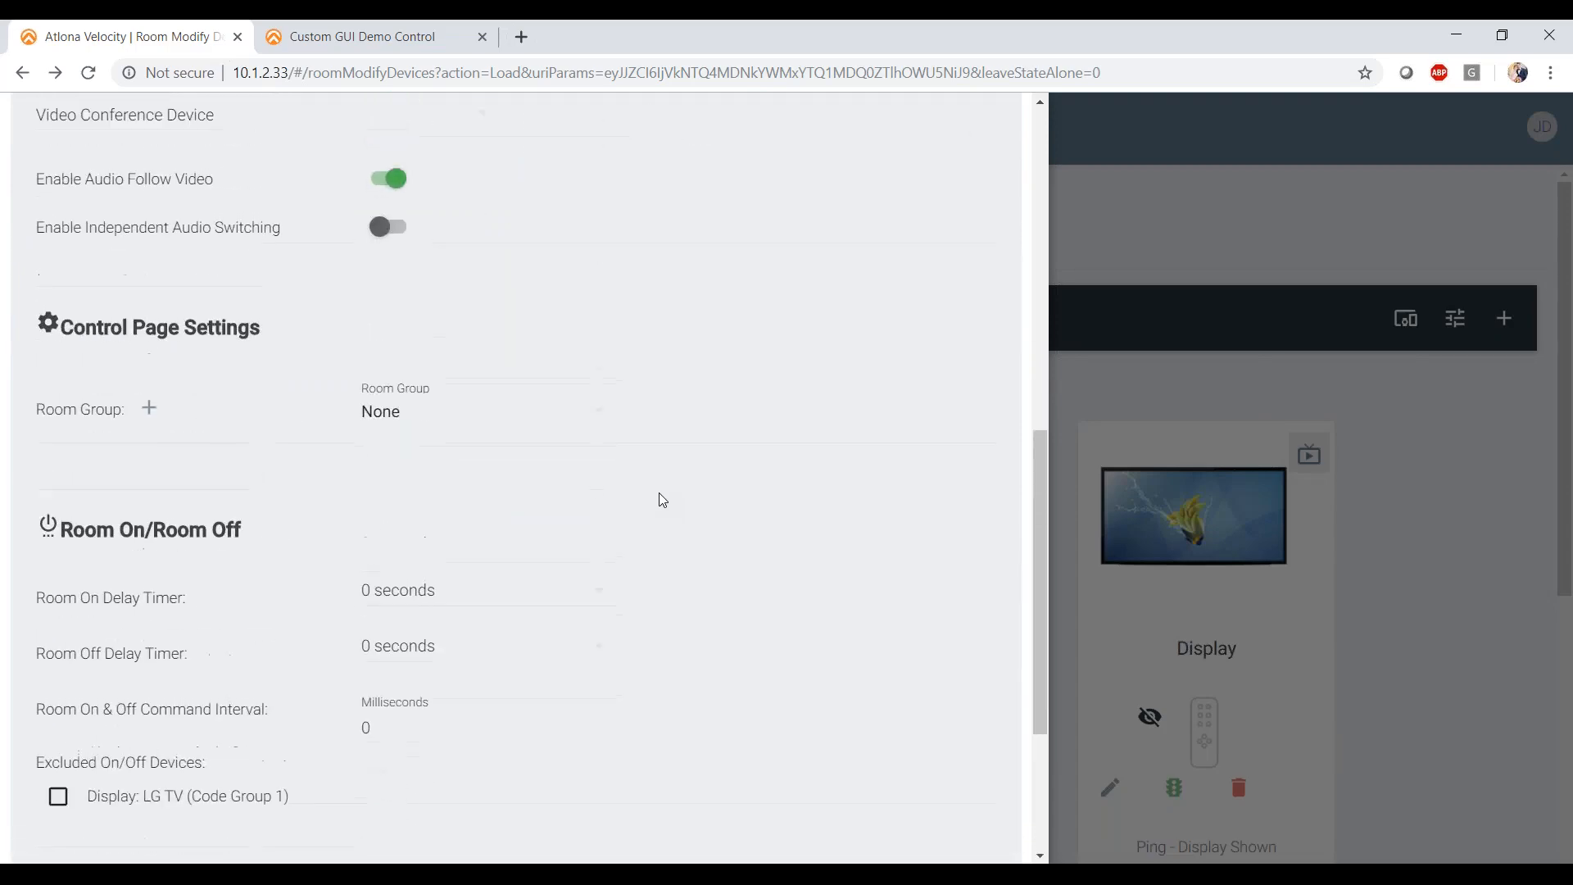
pyautogui.scroll(10, 662, 500)
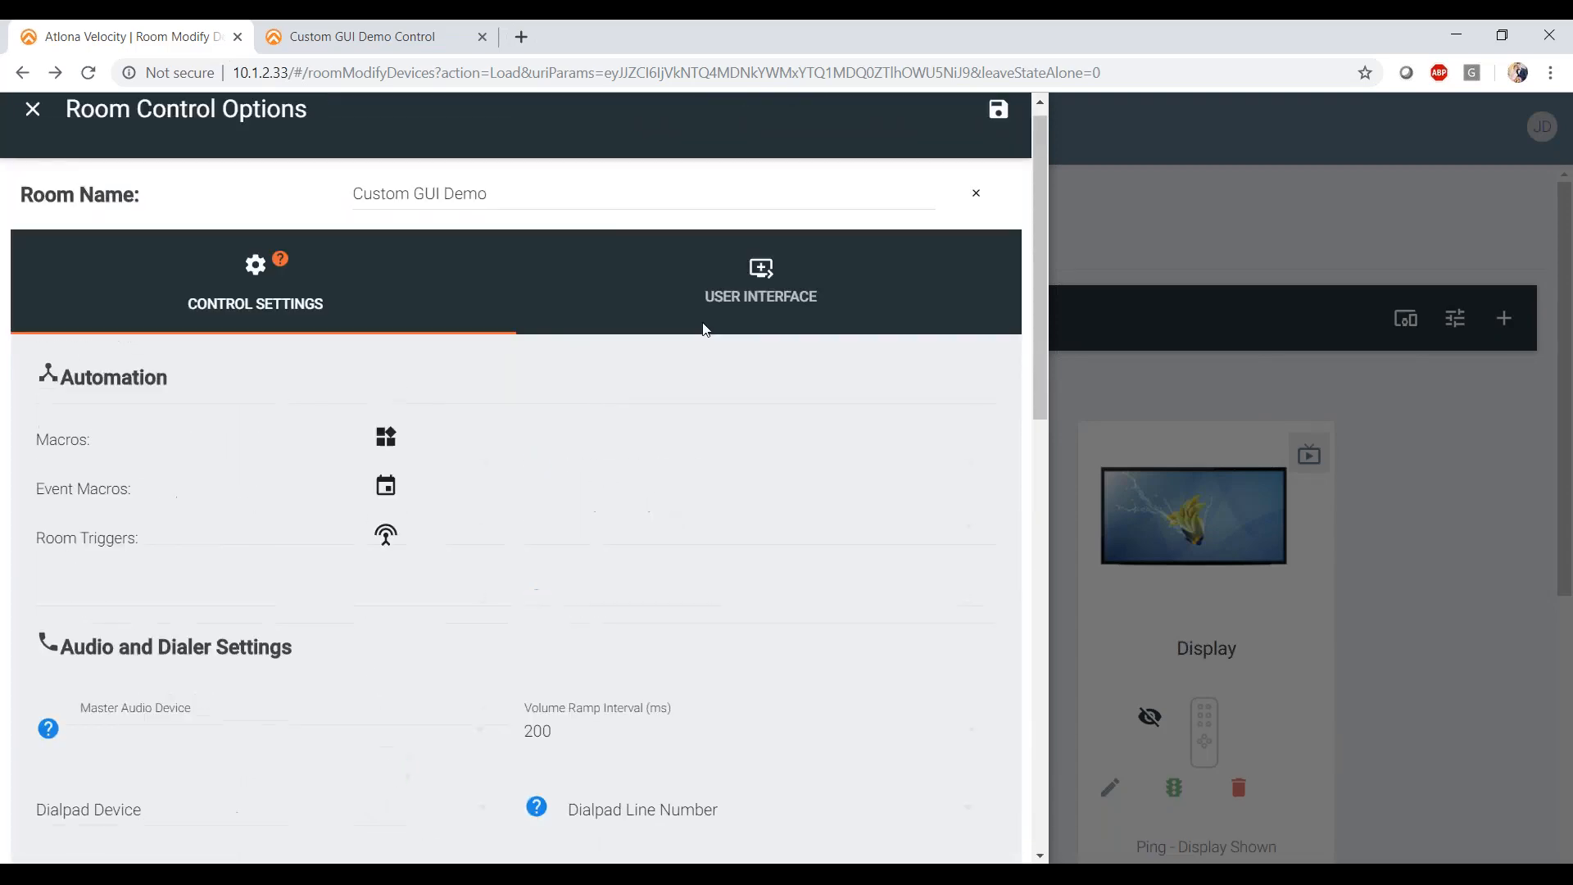
# - Examine the room's user interface options, from background and items per page to header customization and control page layout
pyautogui.click(702, 308)
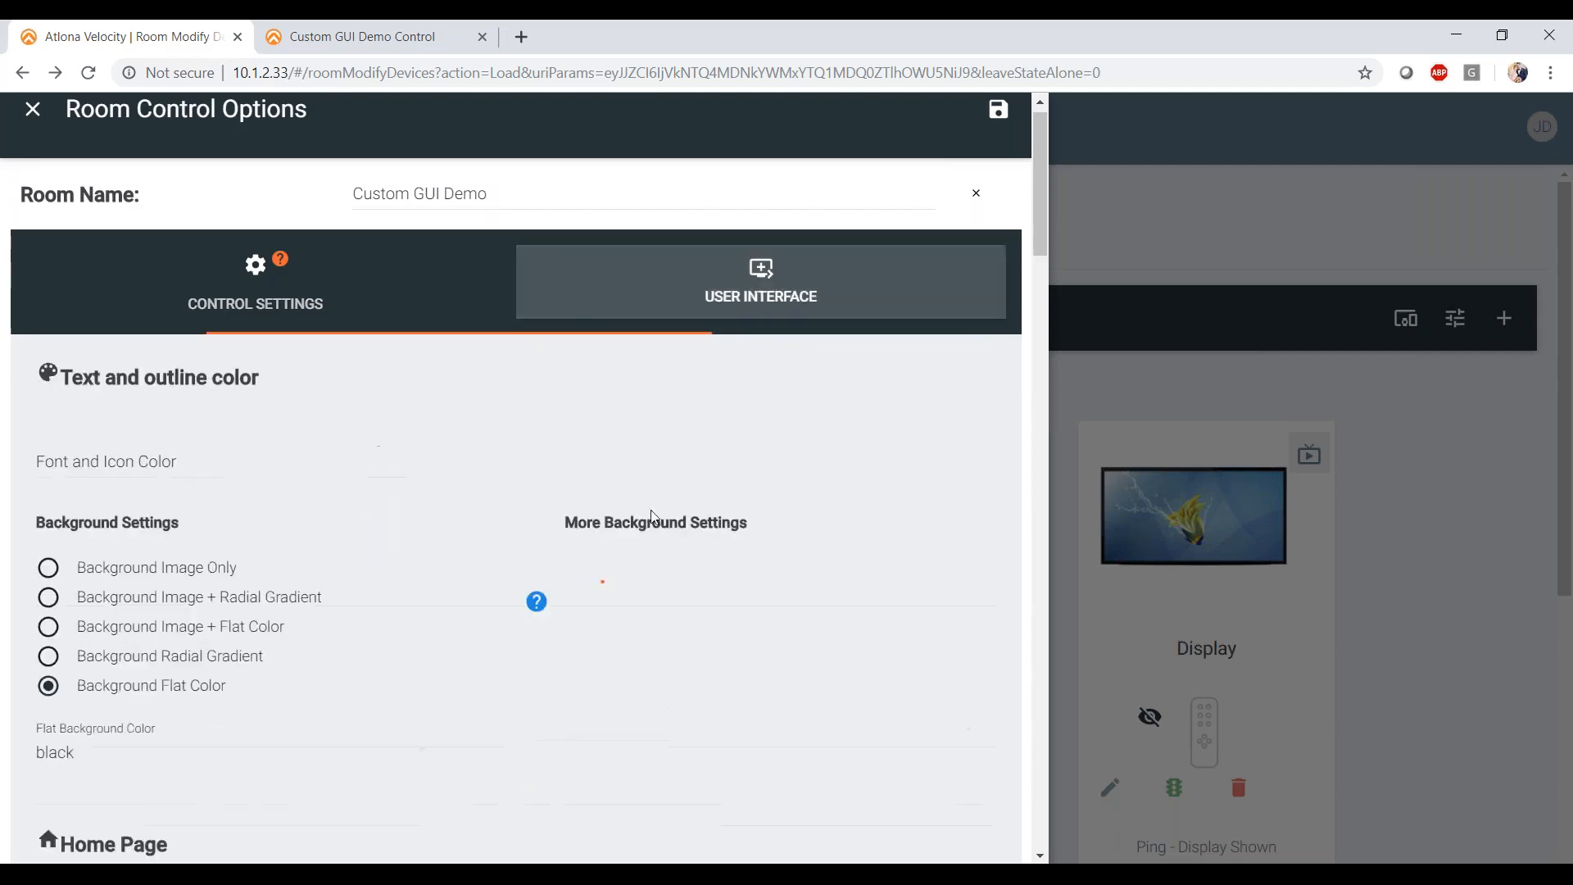
pyautogui.scroll(-15, 516, 492)
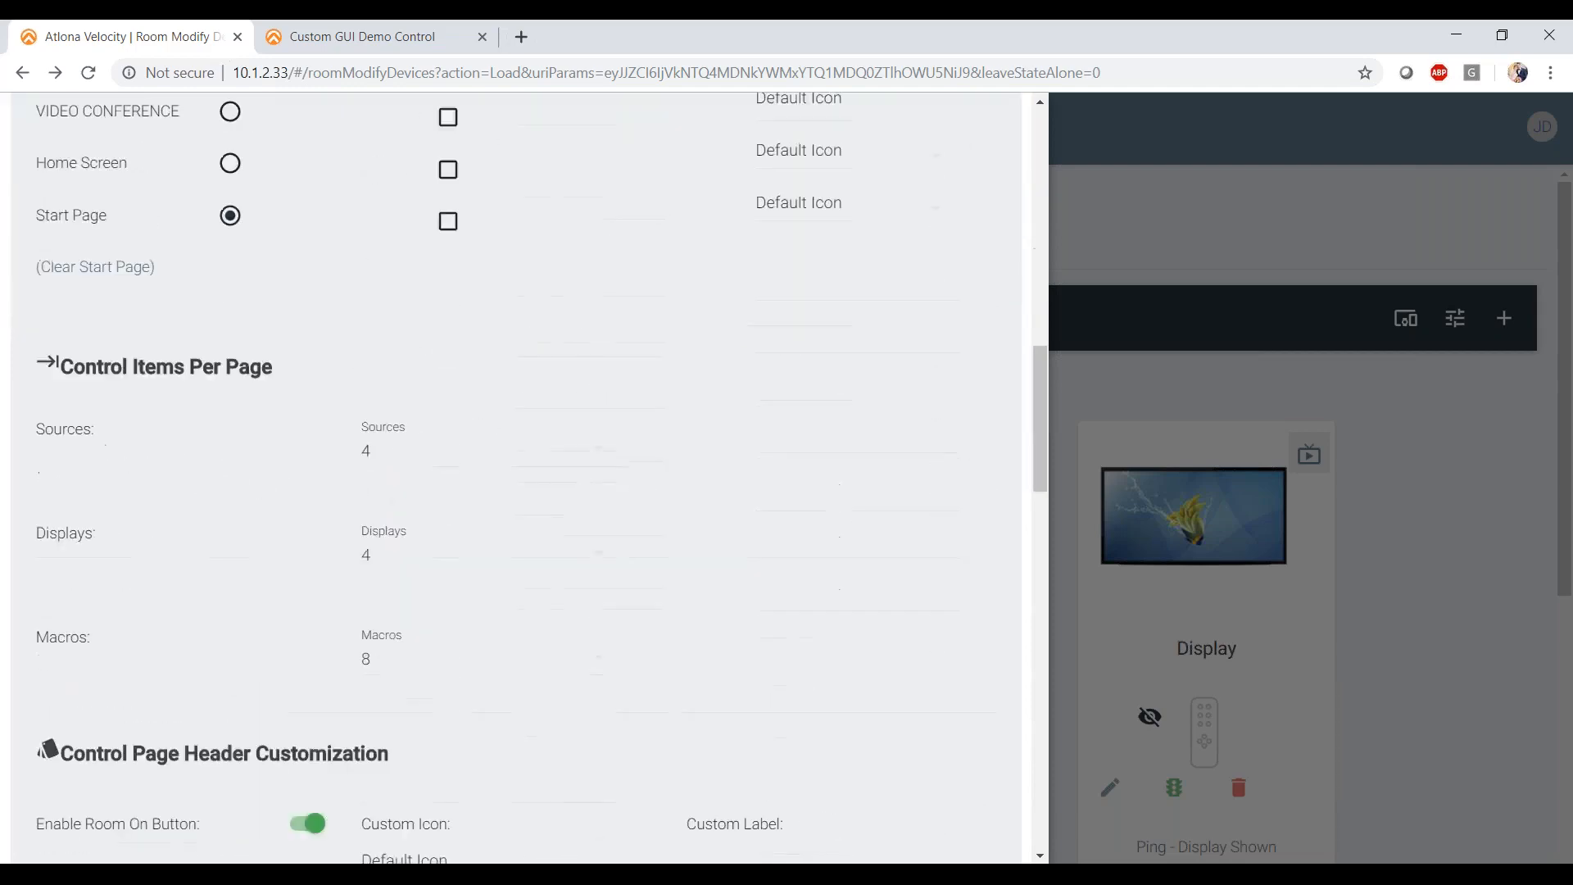
pyautogui.scroll(-1, 516, 492)
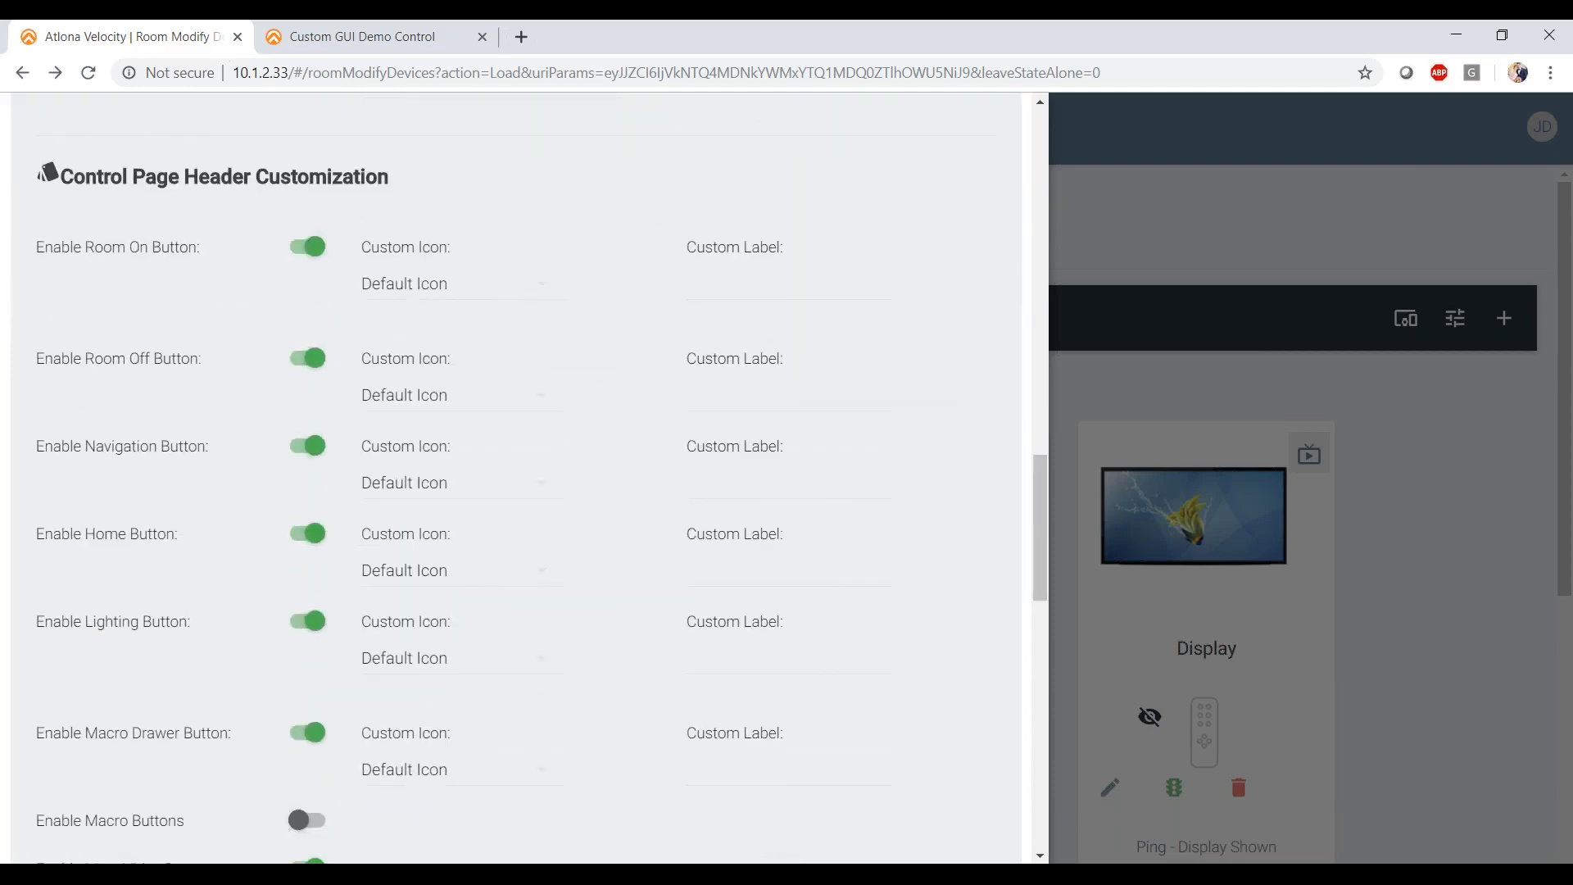
pyautogui.scroll(-4, 516, 491)
pyautogui.scroll(-13, 517, 492)
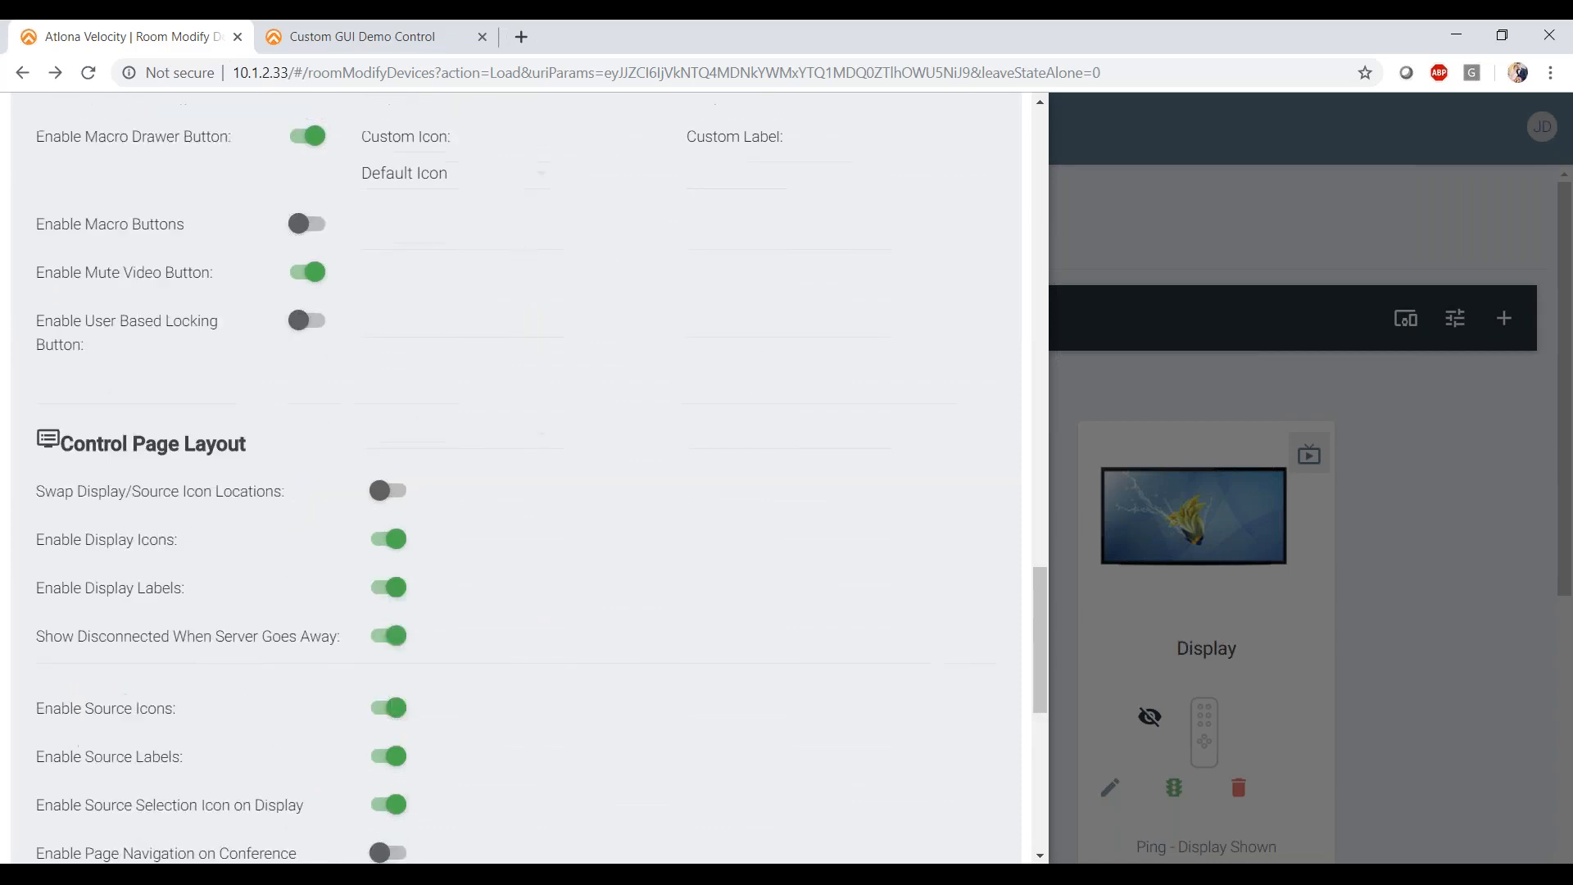
pyautogui.scroll(15, 516, 492)
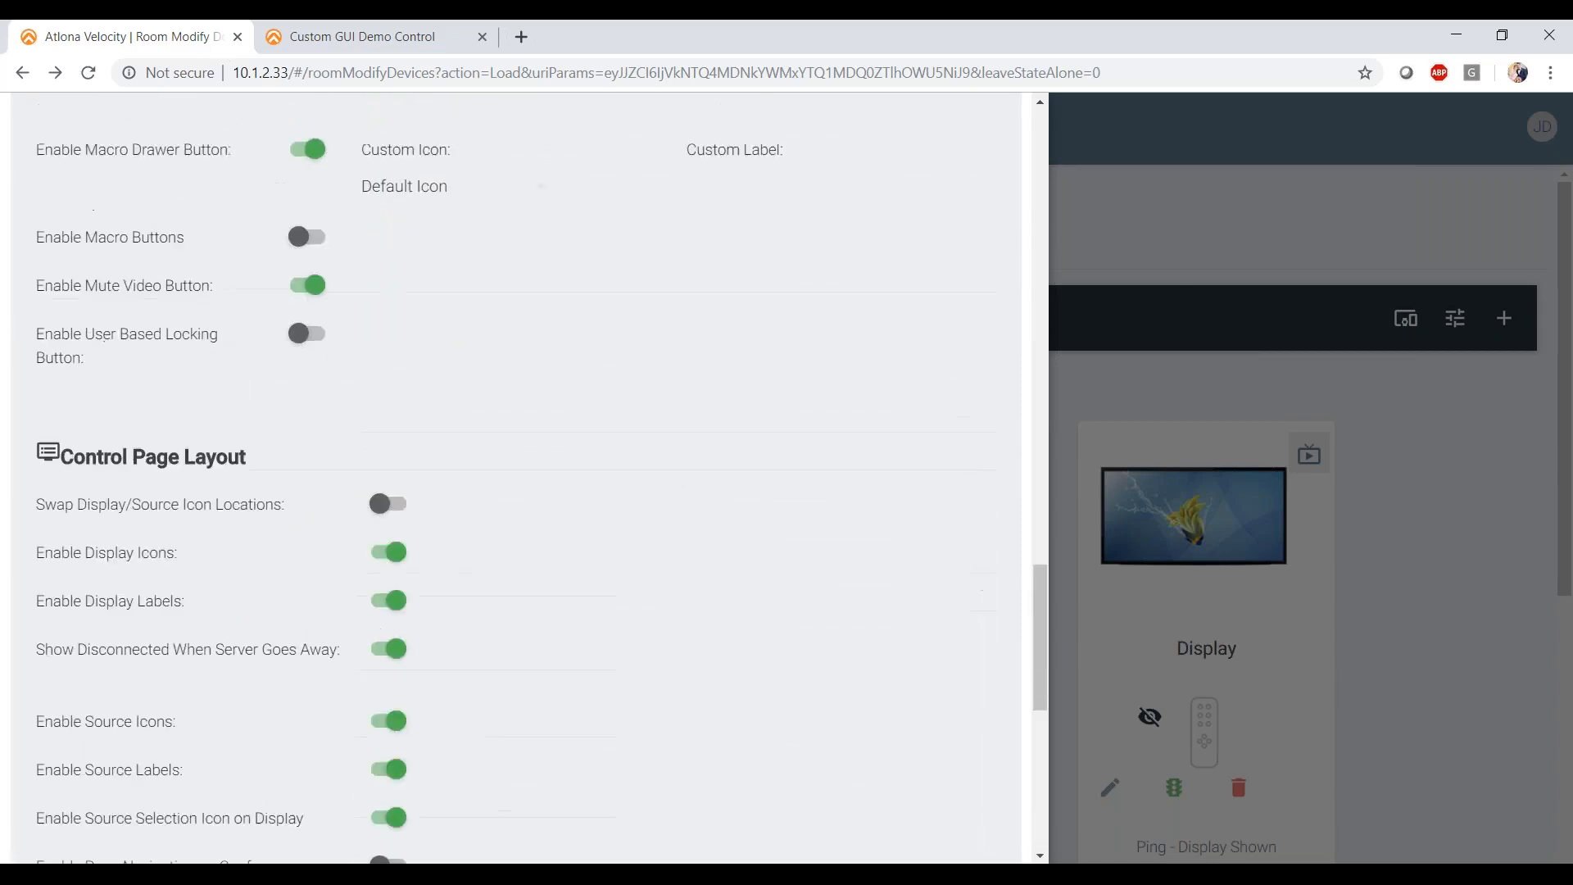
pyautogui.scroll(5, 372, 319)
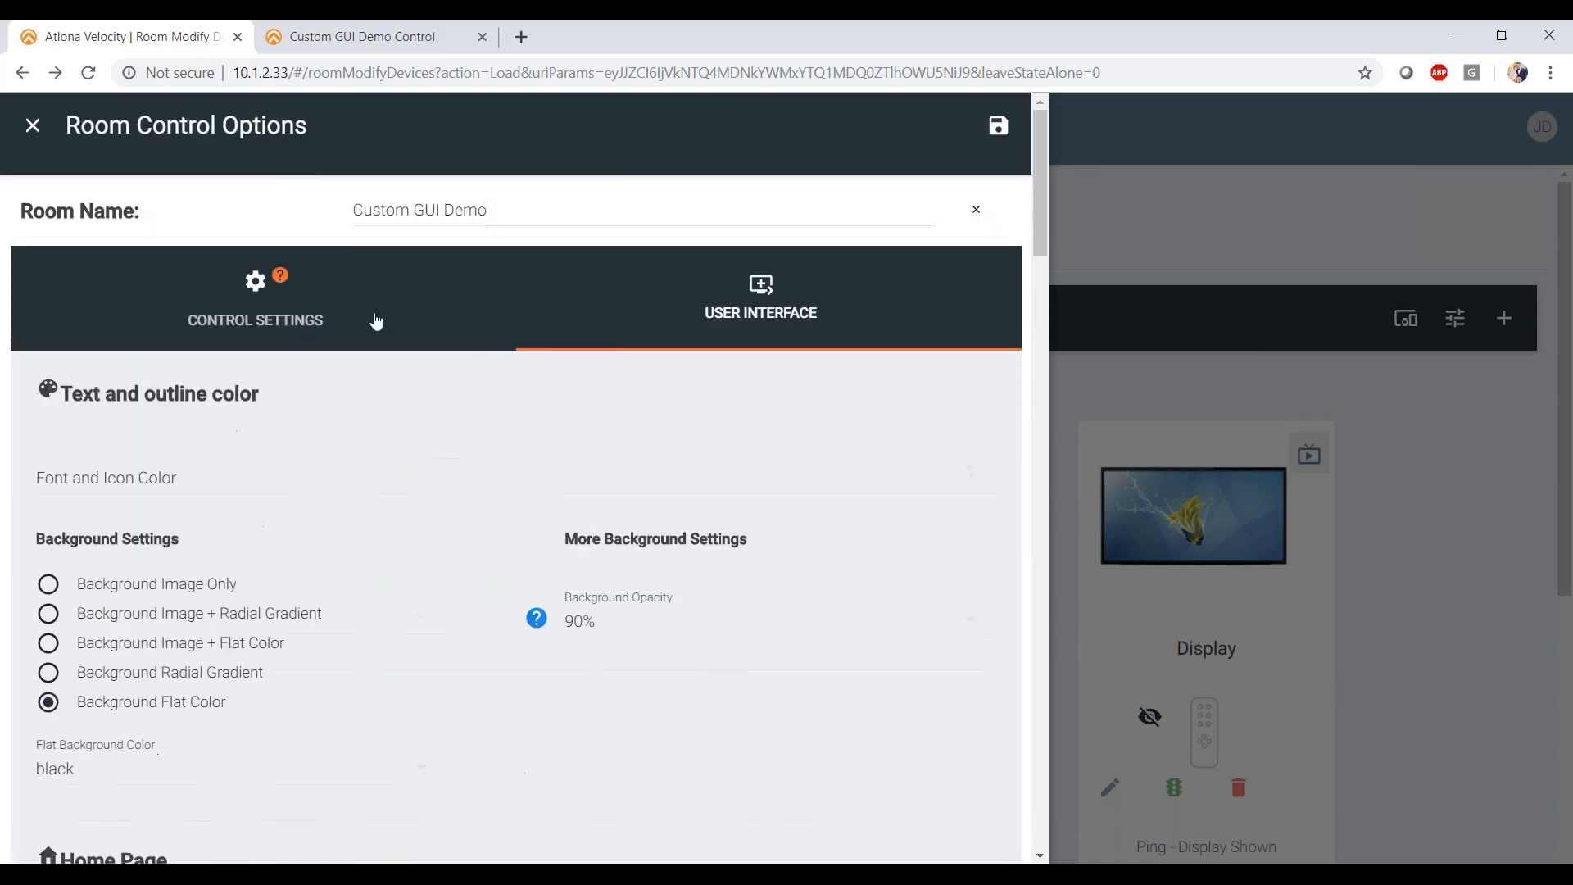
# - Review the Room On/Room Off delay timers and excluded devices in the control settings, and close Room Control Options
pyautogui.click(344, 316)
pyautogui.scroll(-9, 451, 479)
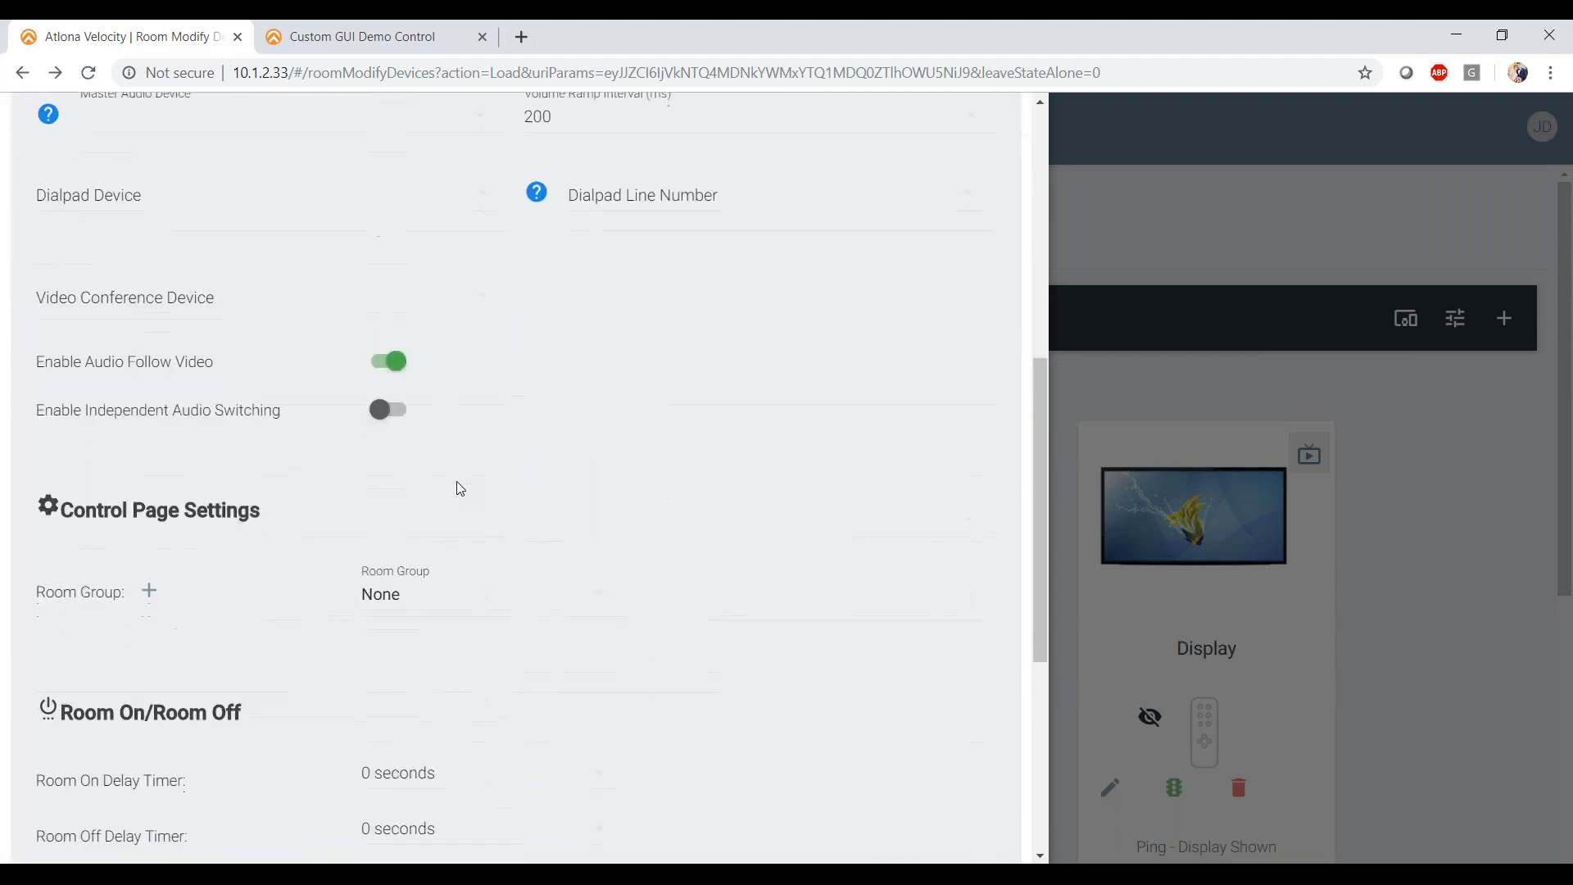
pyautogui.scroll(-3, 544, 492)
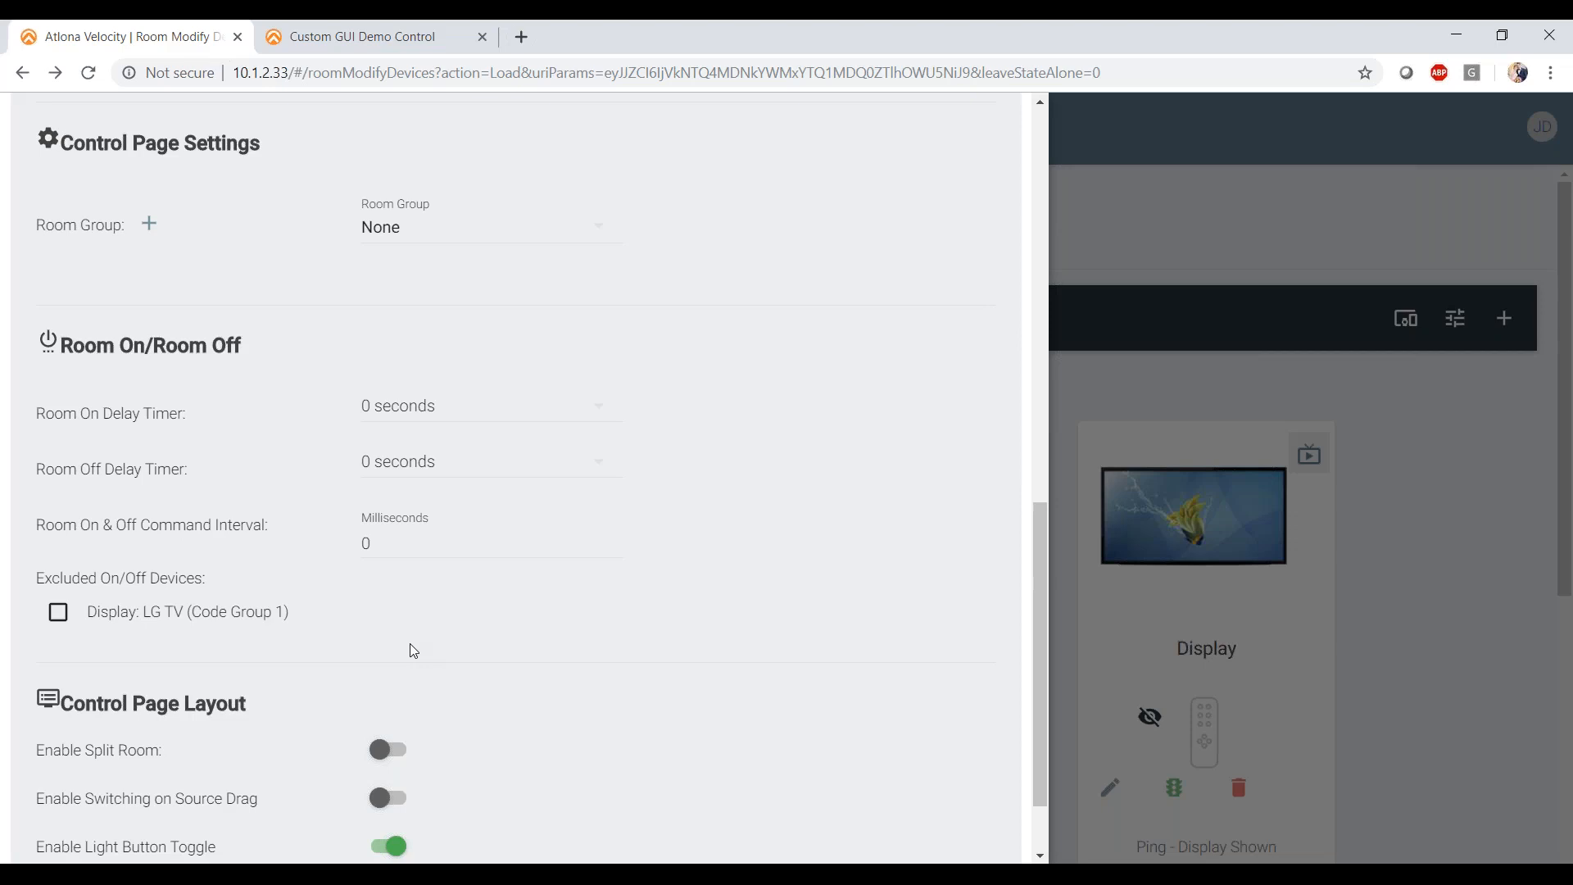
pyautogui.click(1366, 583)
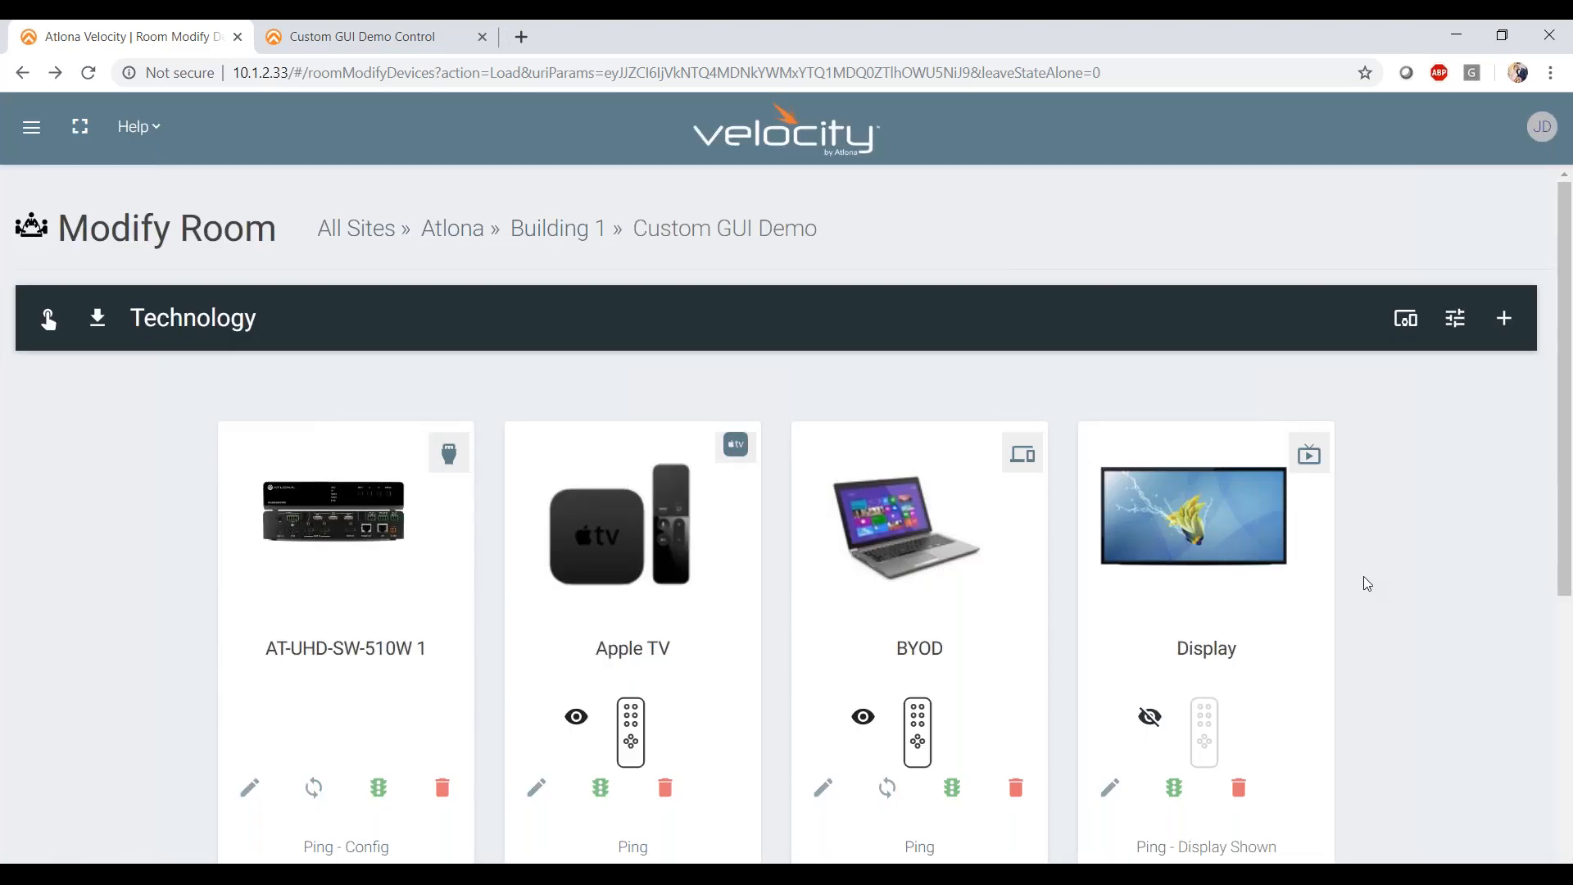
# - Look over the devices in the Custom GUI Demo room and go back to the Building 1 room list
pyautogui.scroll(-7, 1366, 583)
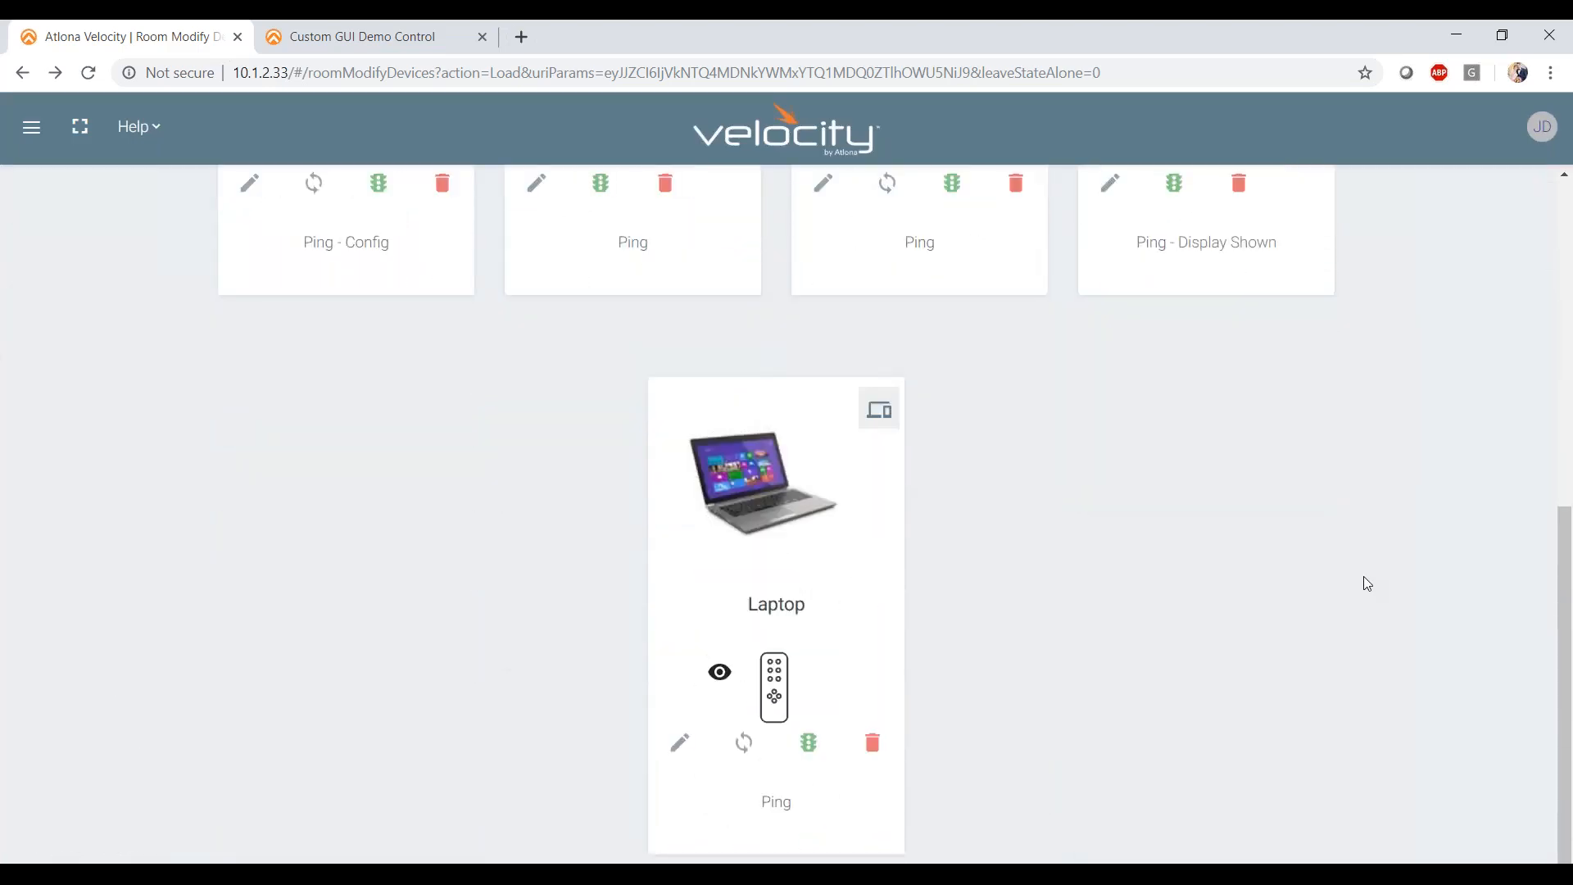
pyautogui.scroll(7, 1366, 584)
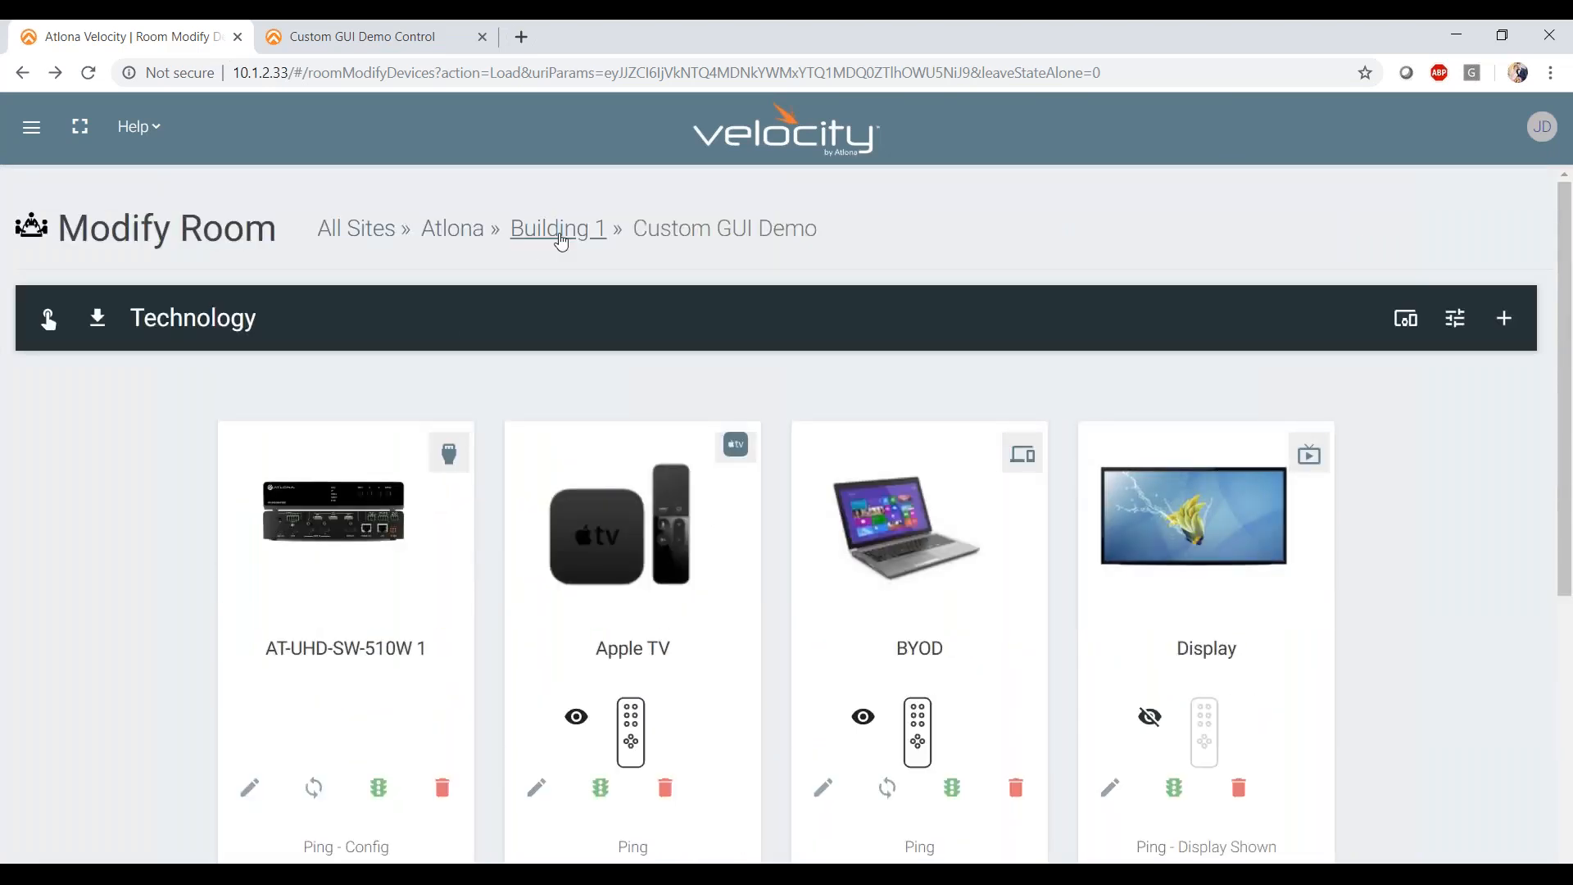
pyautogui.click(560, 236)
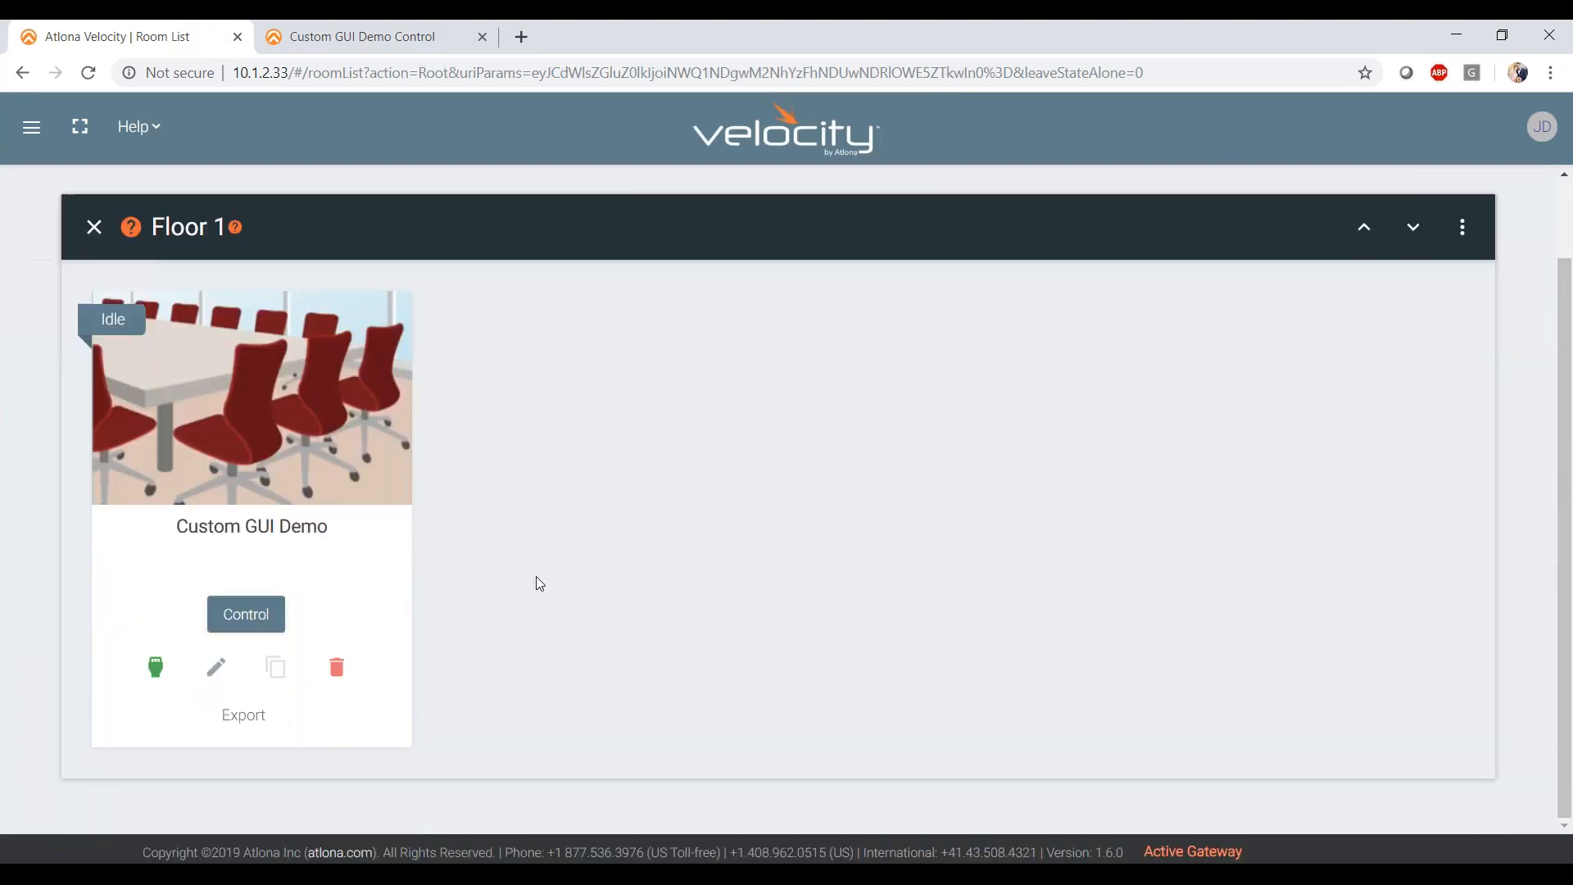
# - Export the Custom GUI Demo room, check the ways to add a new room to Floor 1, and close that dialog
pyautogui.click(237, 721)
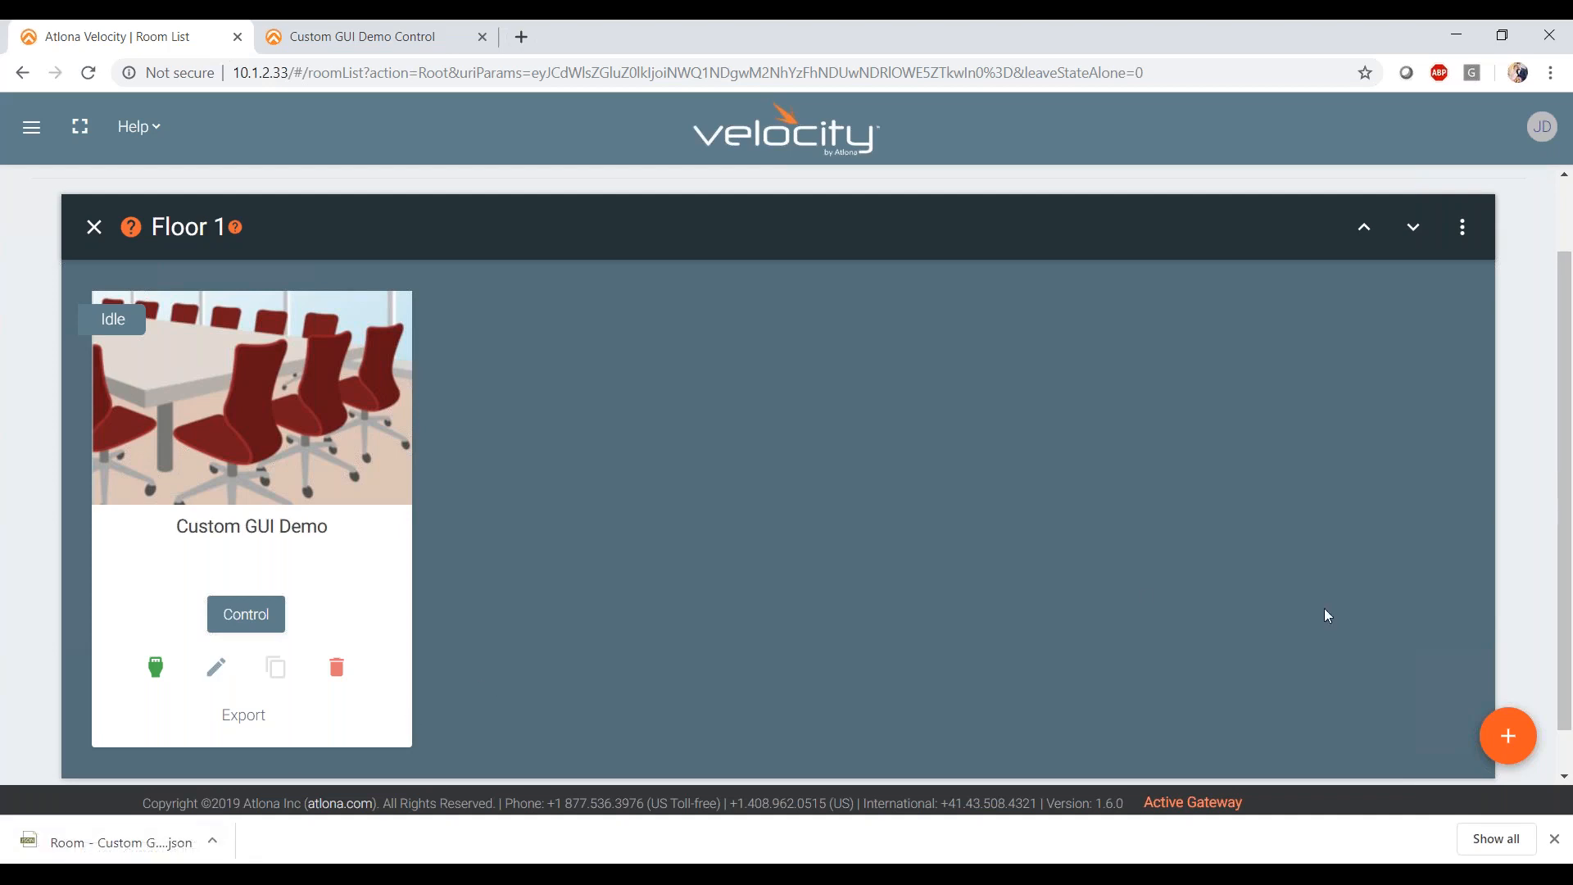
pyautogui.click(1510, 737)
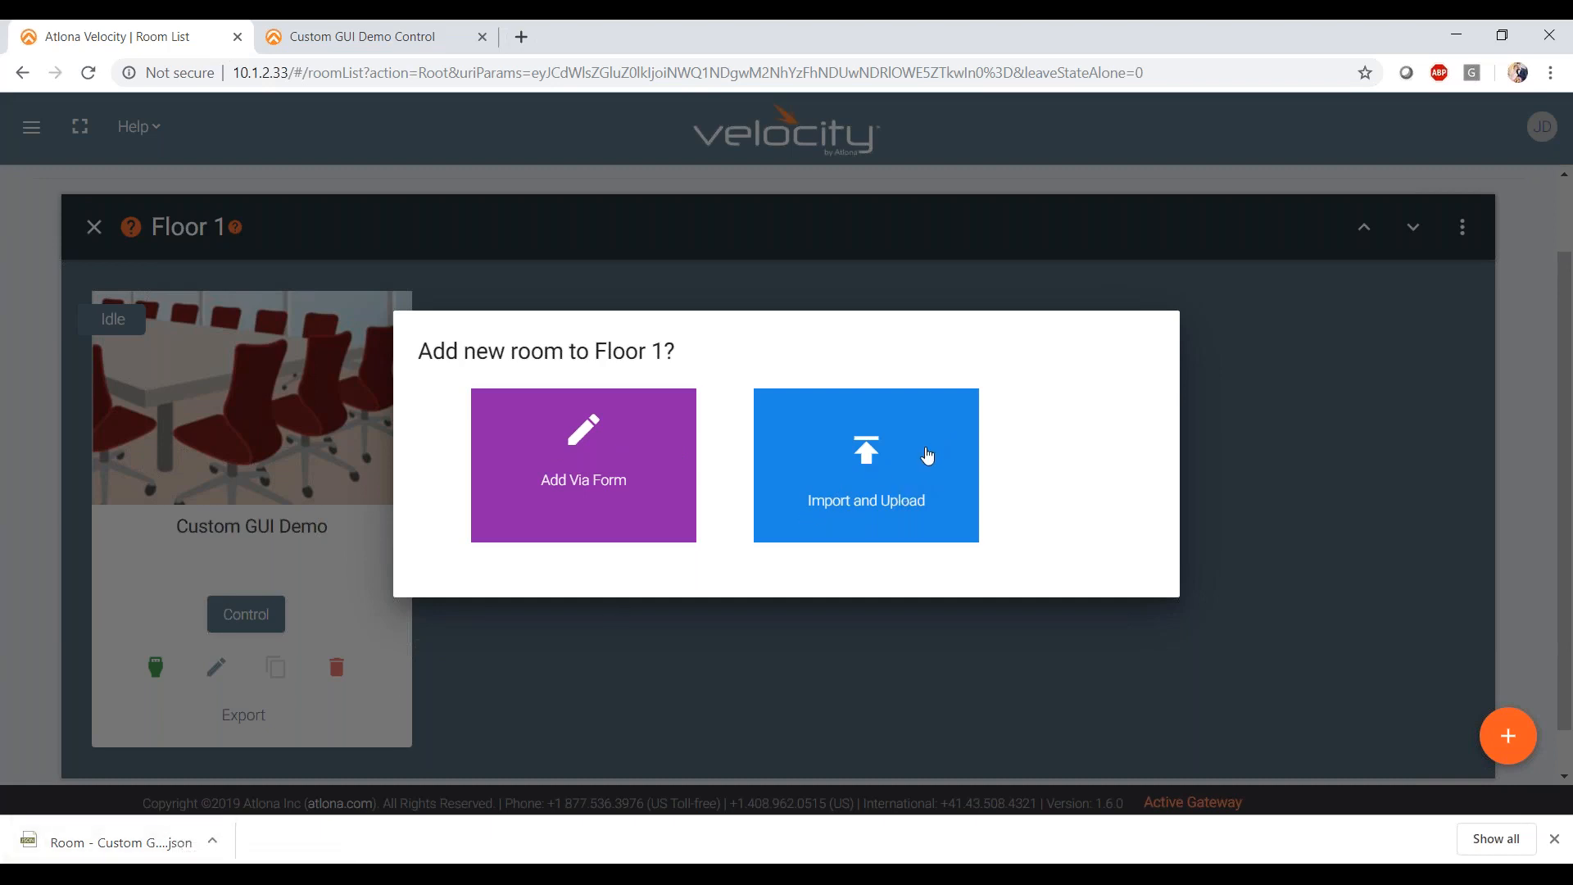
pyautogui.click(1259, 408)
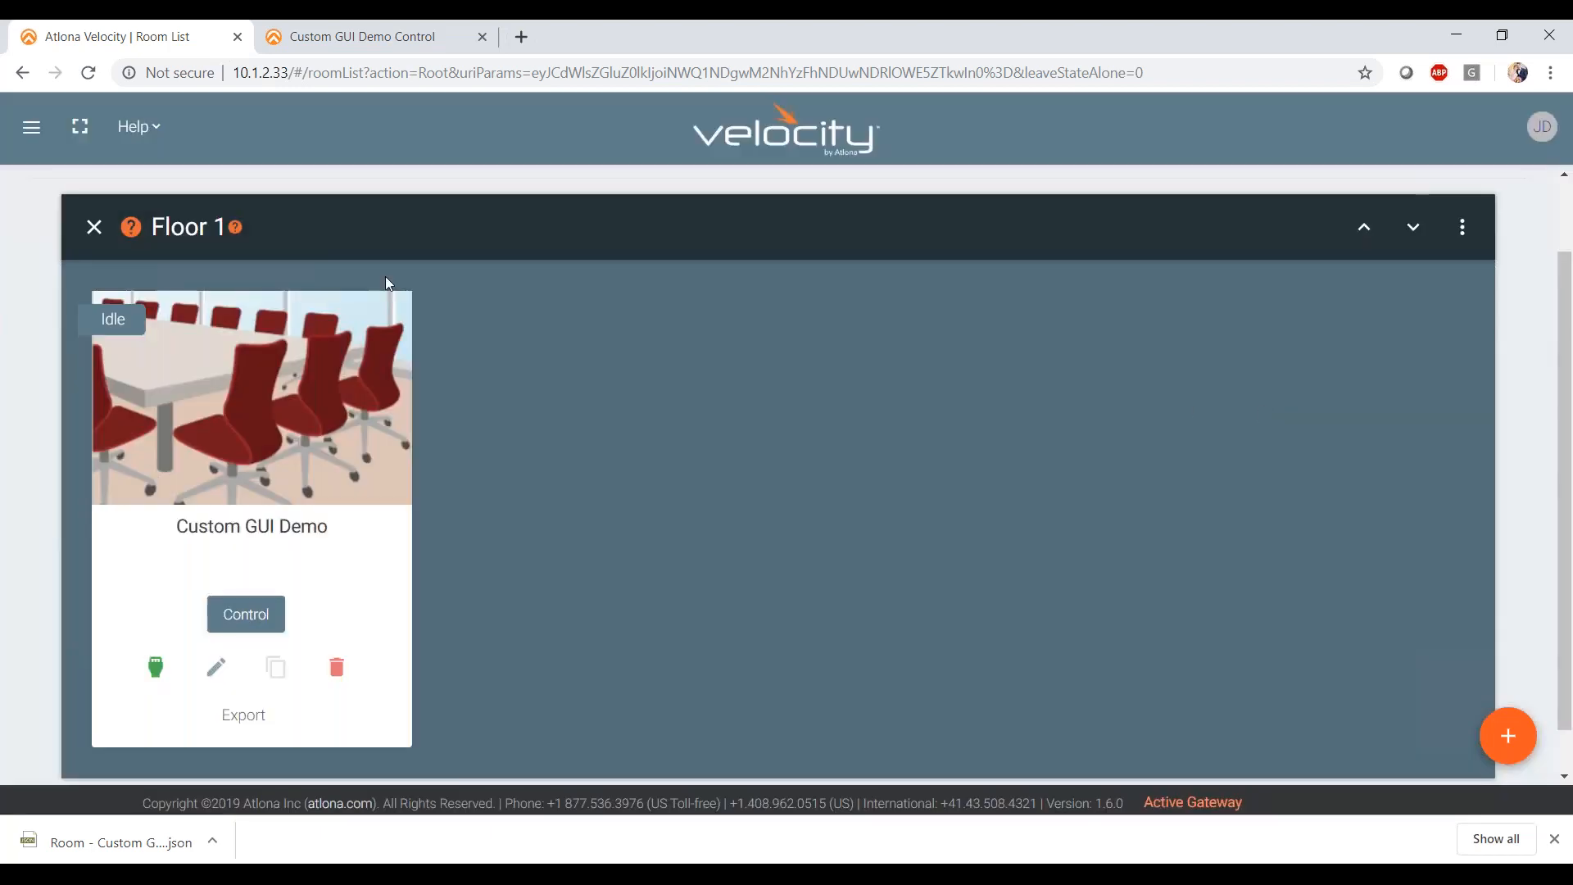
# - Go up from Building 1 through the Atlona buildings to the Sites list and look over the Atlona site
pyautogui.scroll(1, 385, 277)
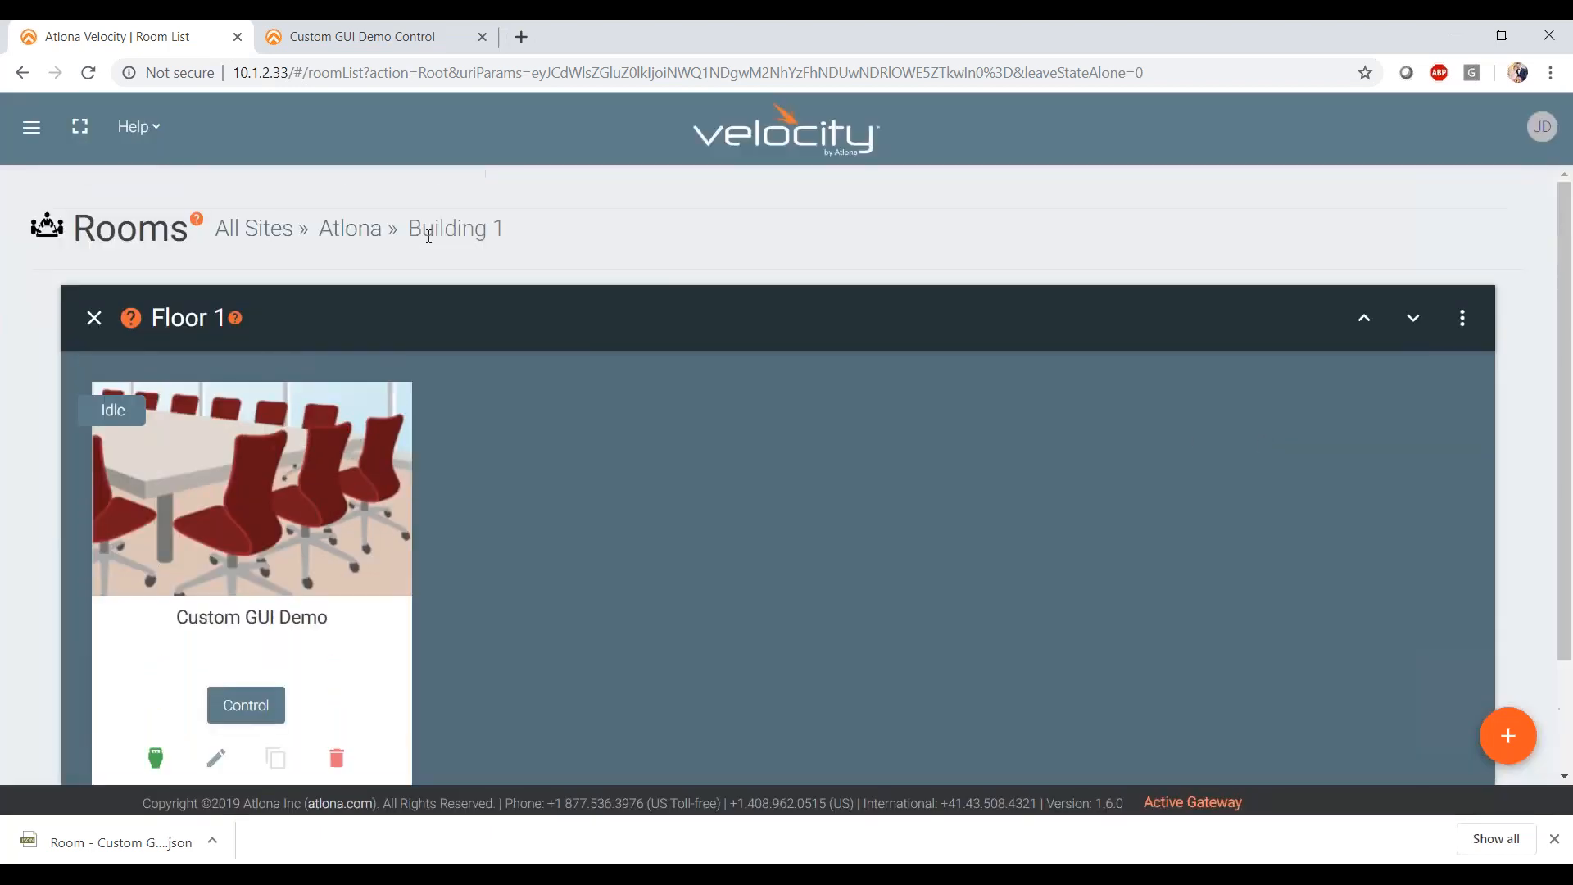
pyautogui.click(350, 233)
pyautogui.scroll(-2, 404, 481)
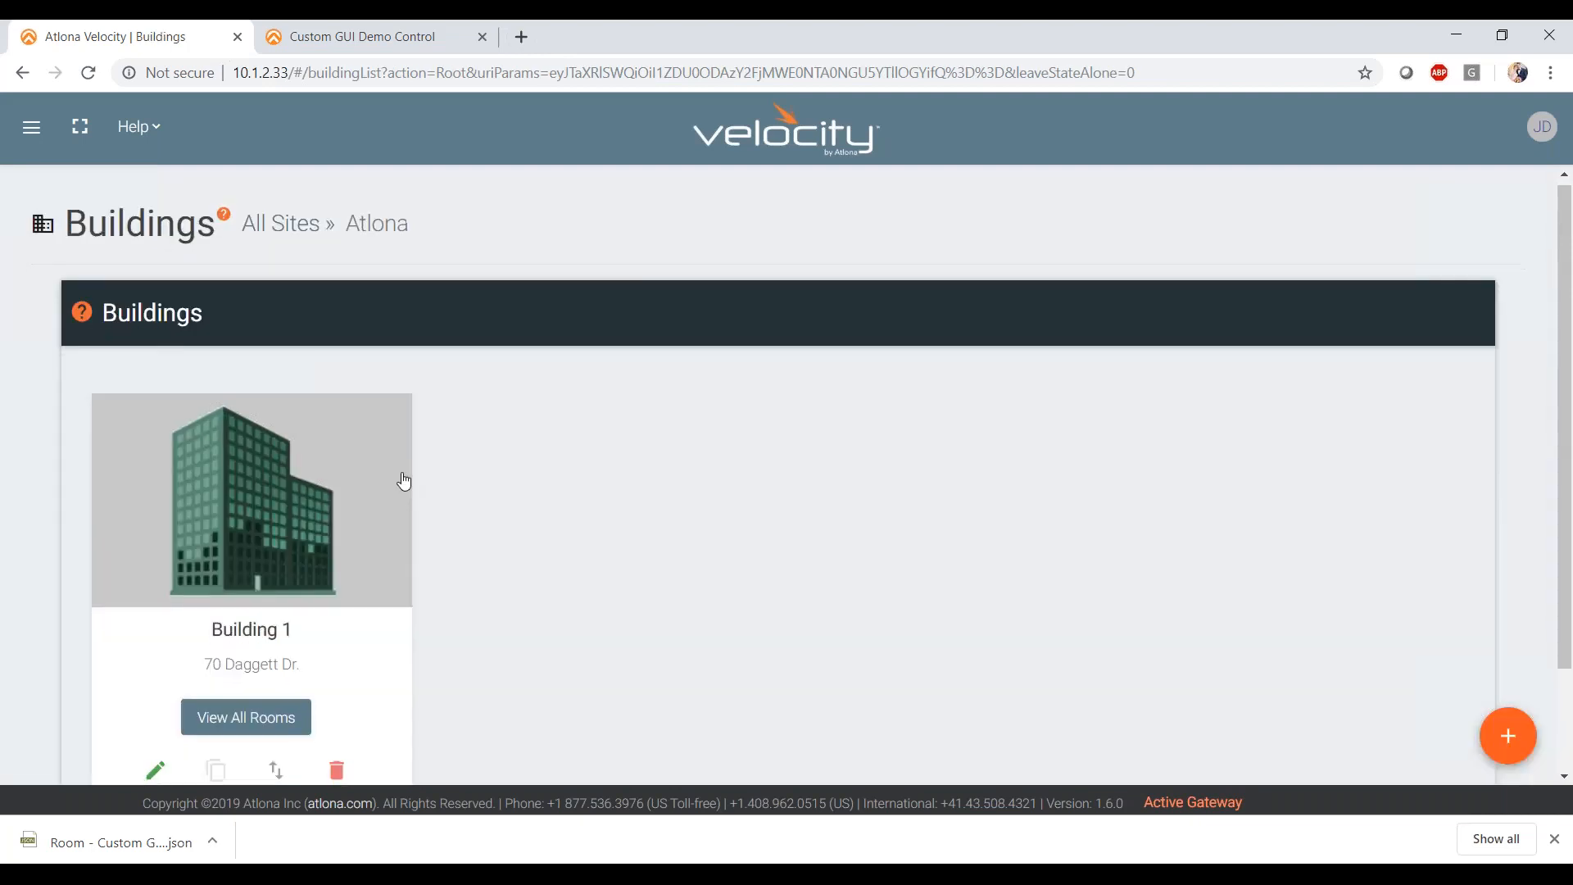
pyautogui.scroll(2, 404, 481)
pyautogui.click(277, 237)
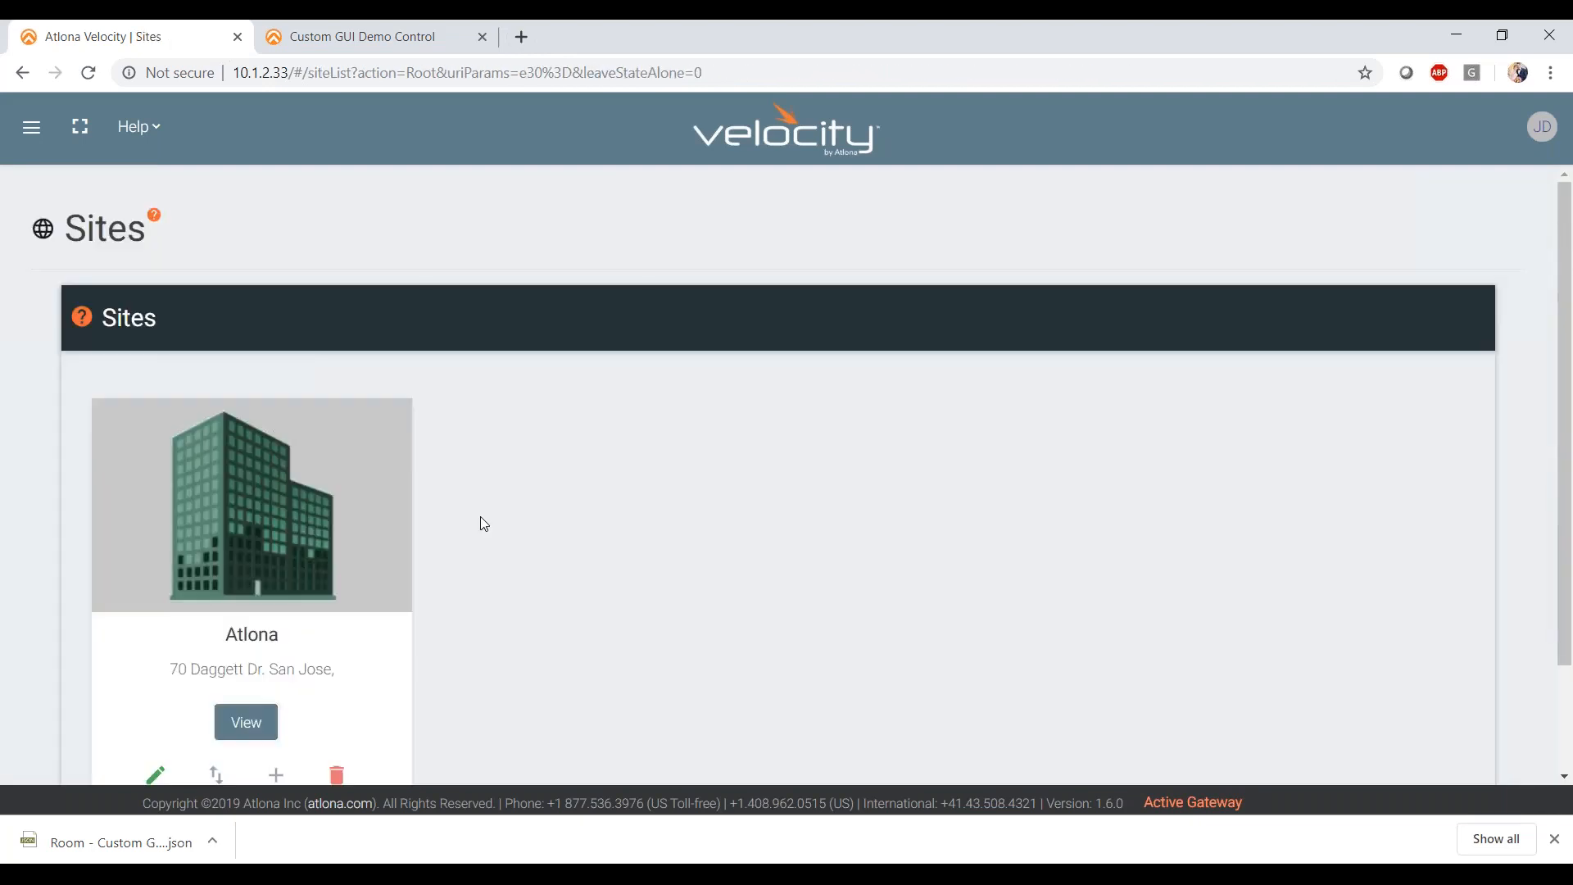
pyautogui.scroll(-2, 410, 573)
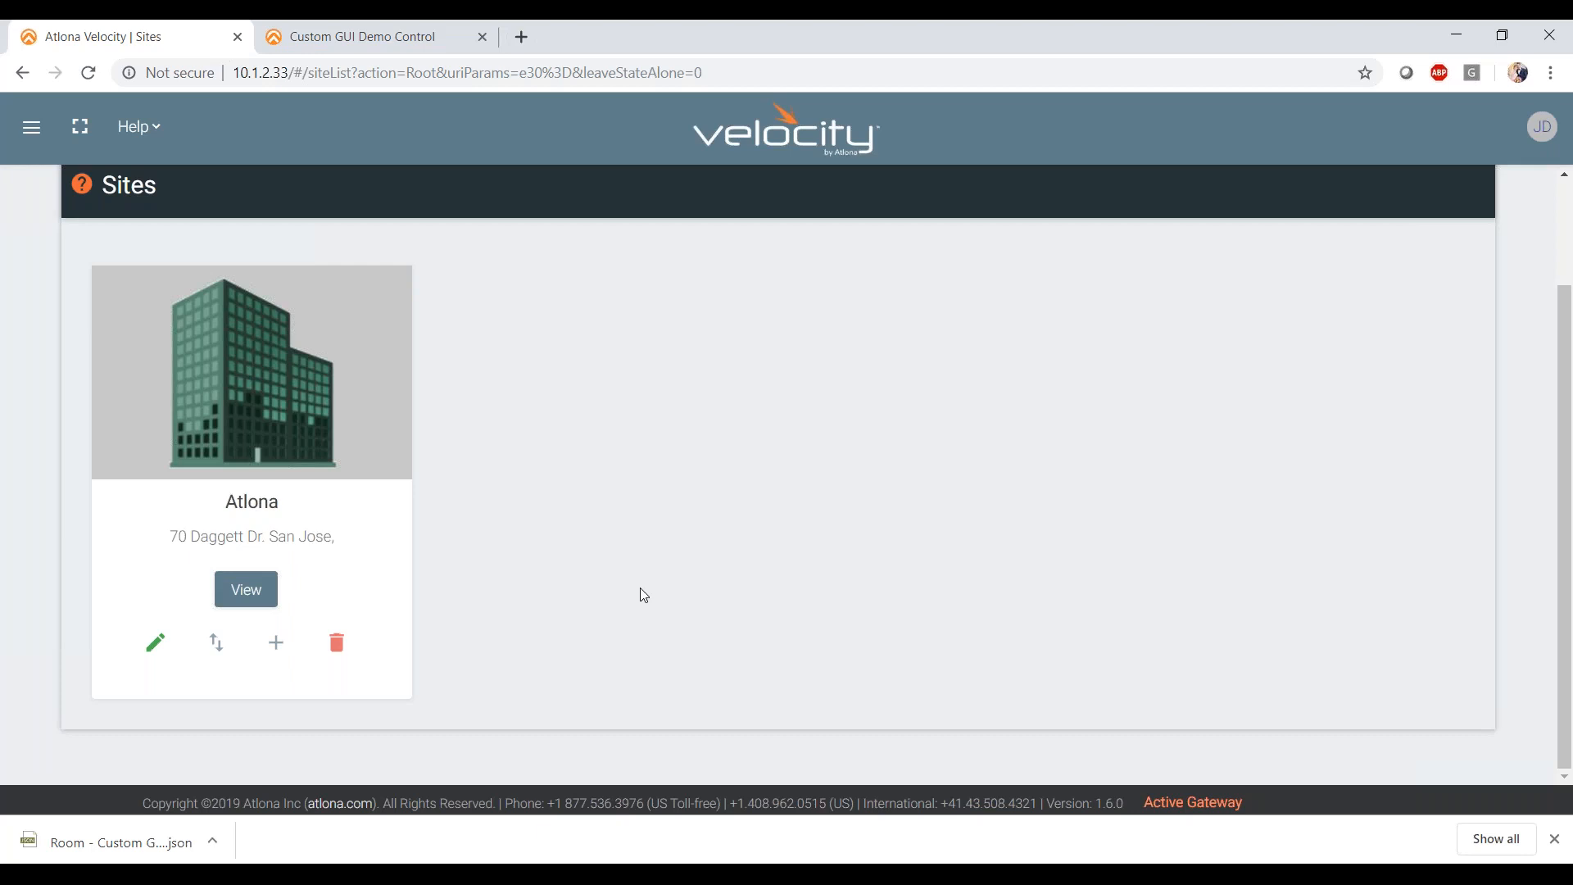
pyautogui.scroll(2, 641, 594)
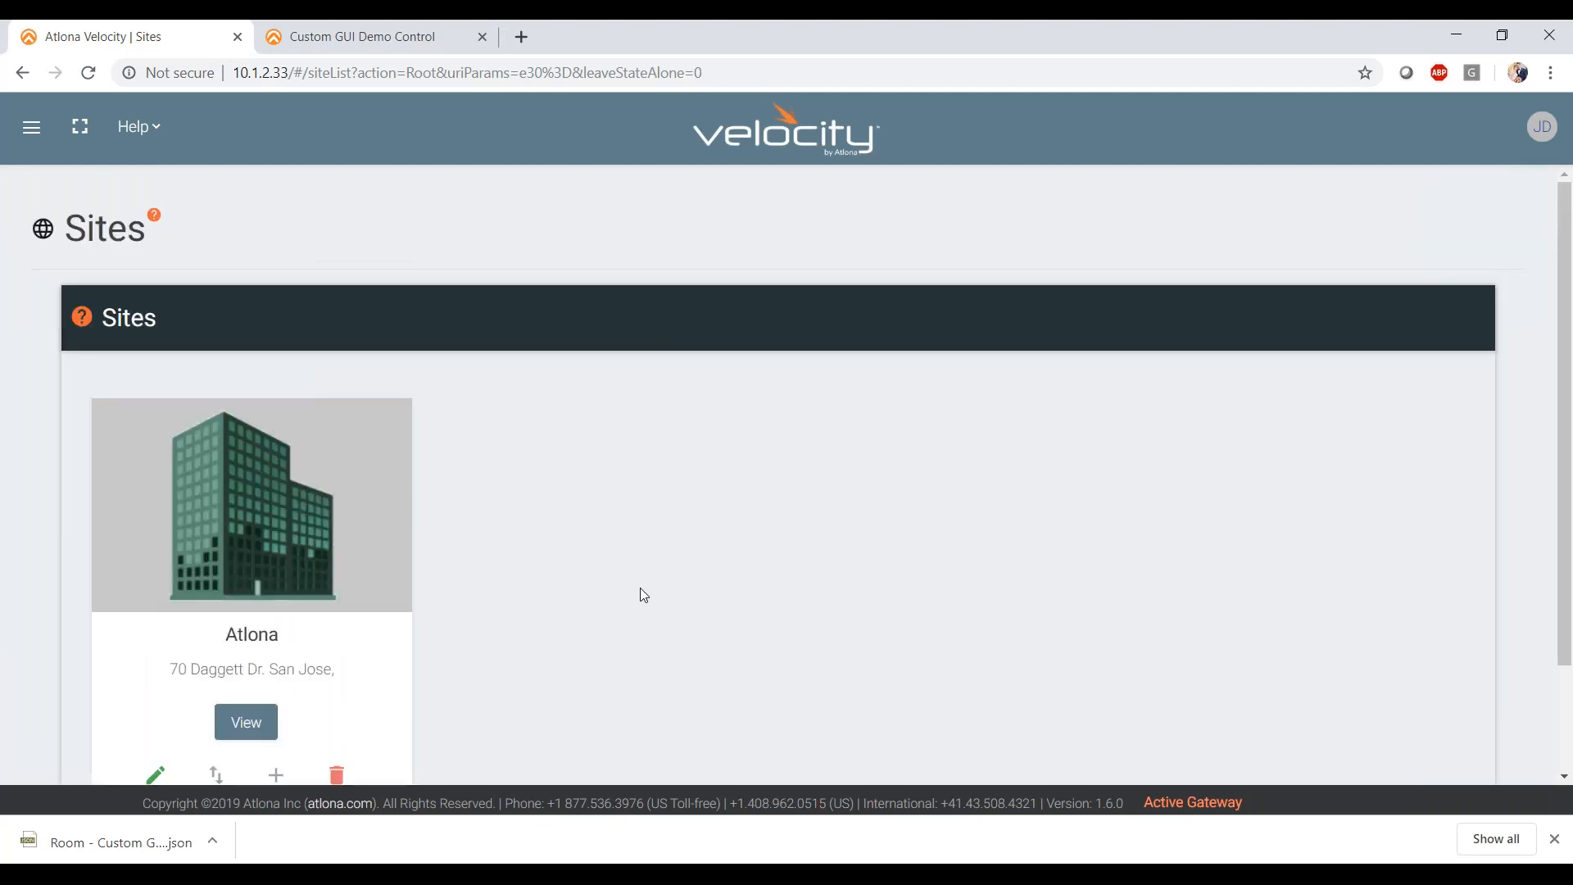
pyautogui.scroll(-2, 644, 596)
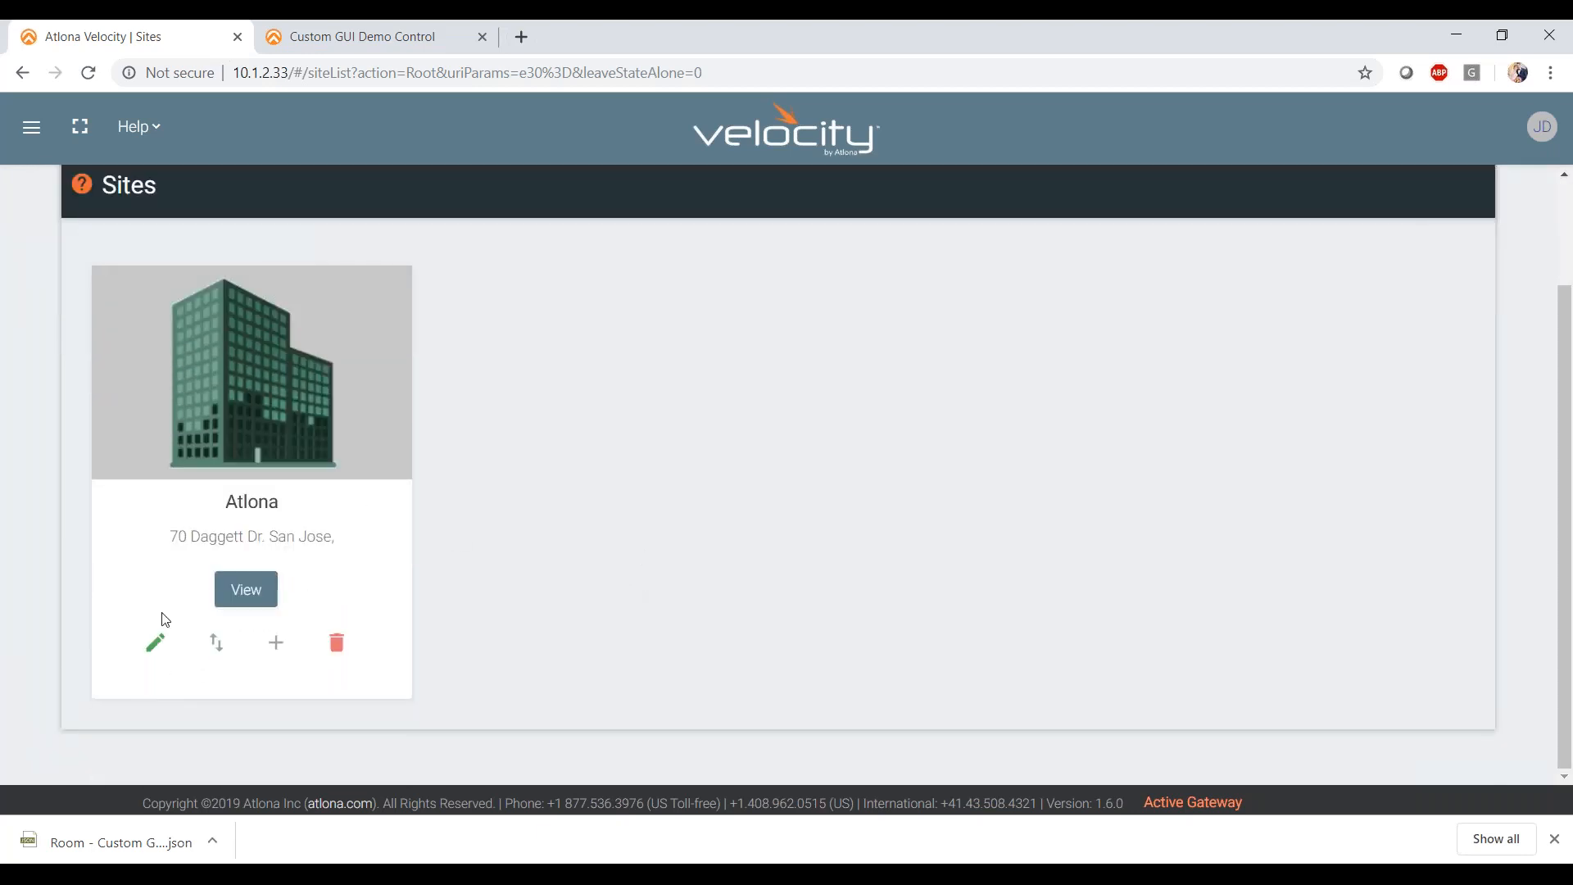
# - Return through the Atlona site and Building 1 to the Custom GUI Demo room and open its custom interface editor
pyautogui.click(239, 592)
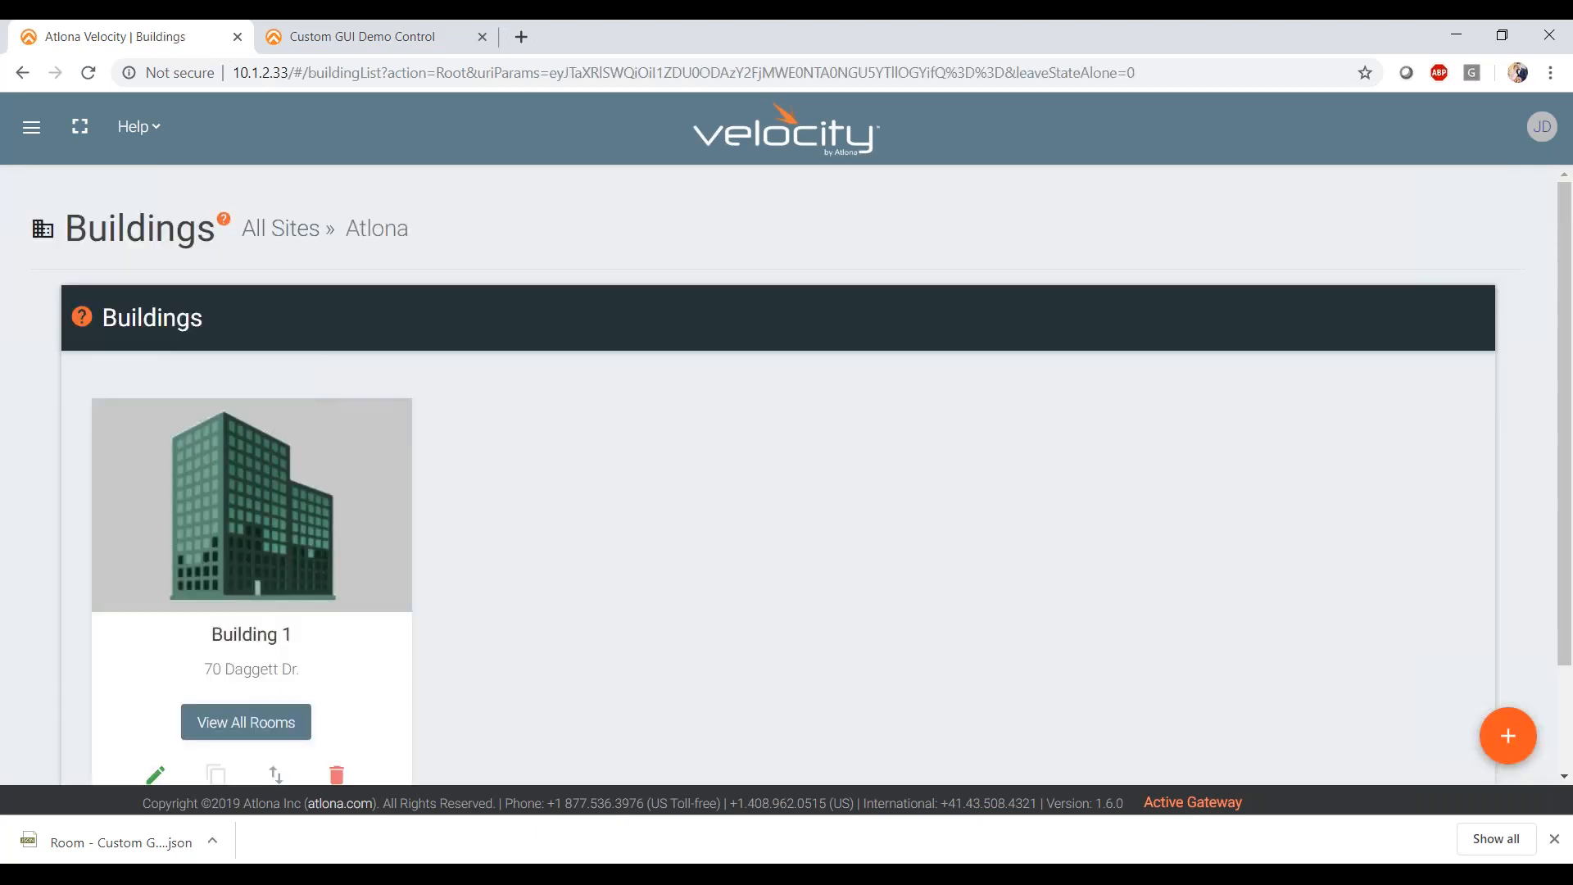
pyautogui.click(247, 726)
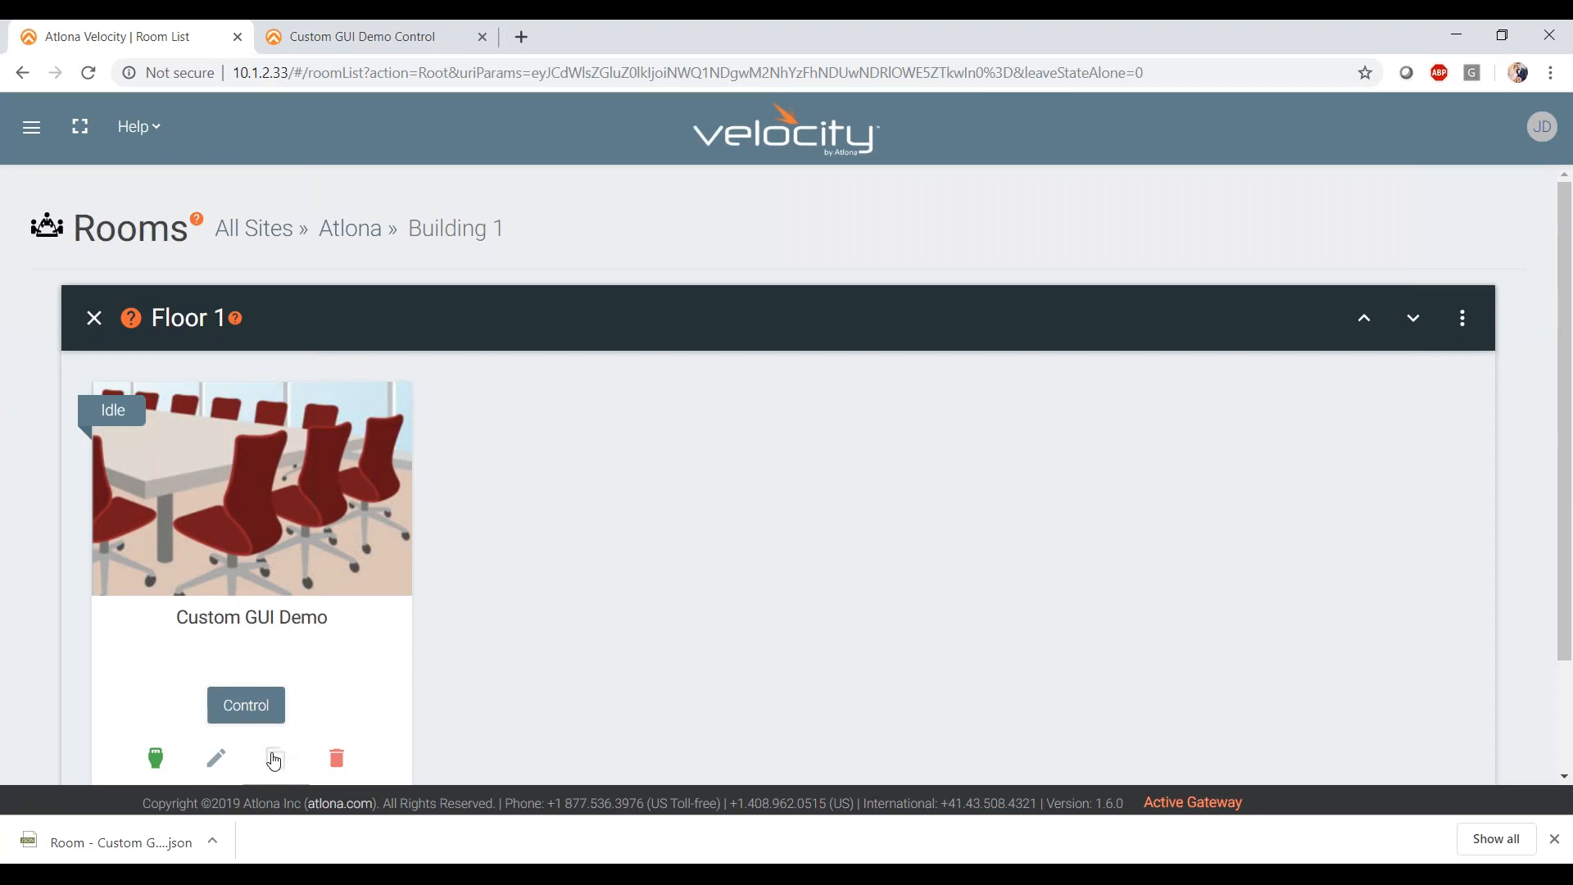
pyautogui.click(154, 757)
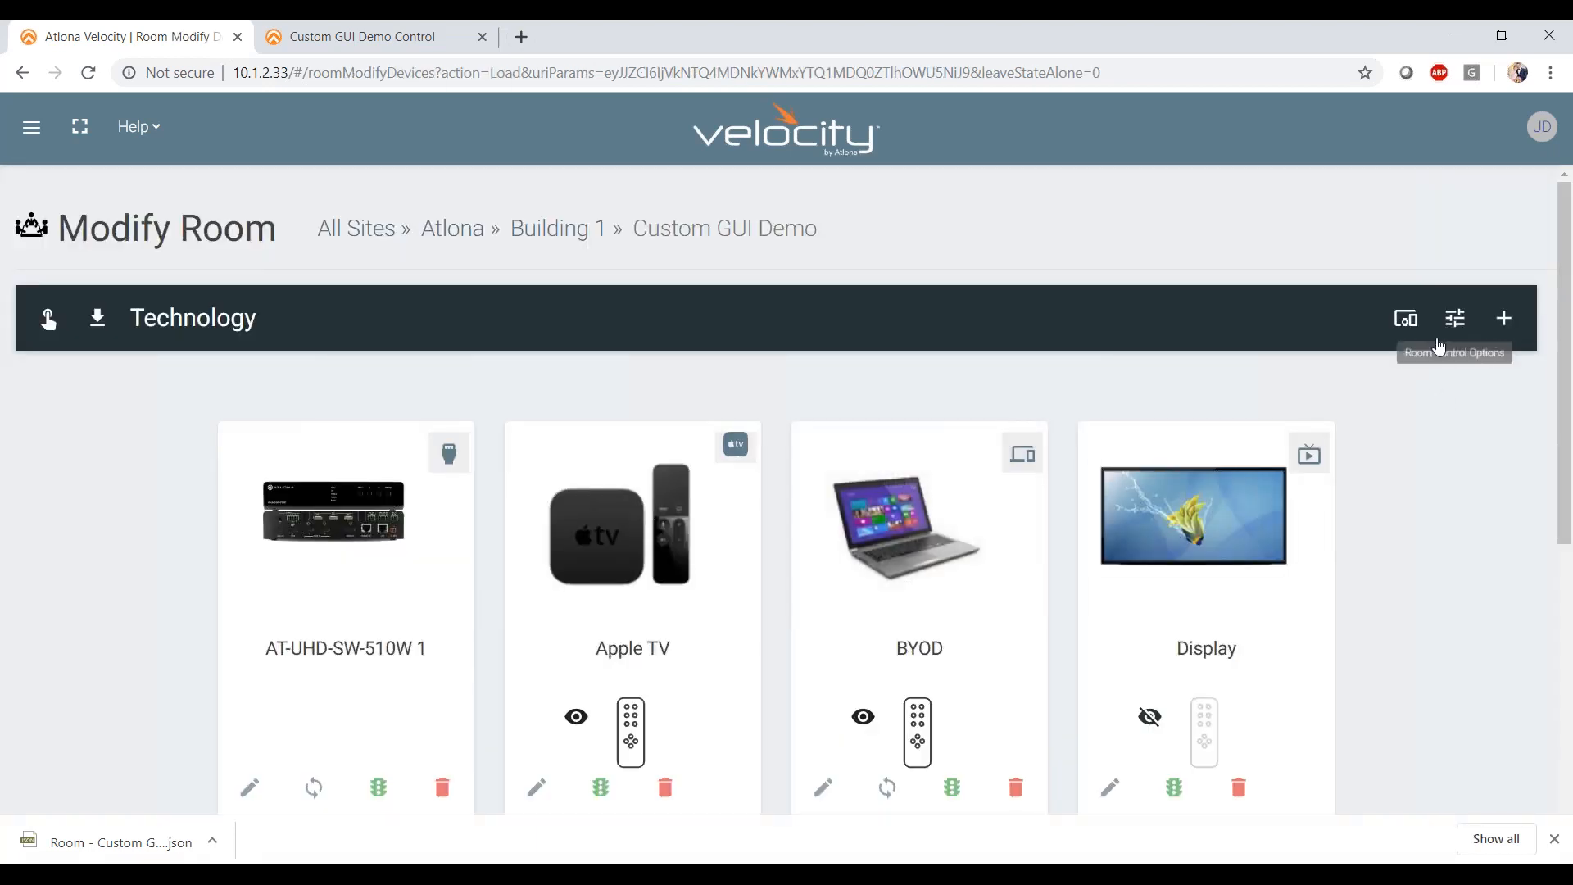
pyautogui.click(1405, 317)
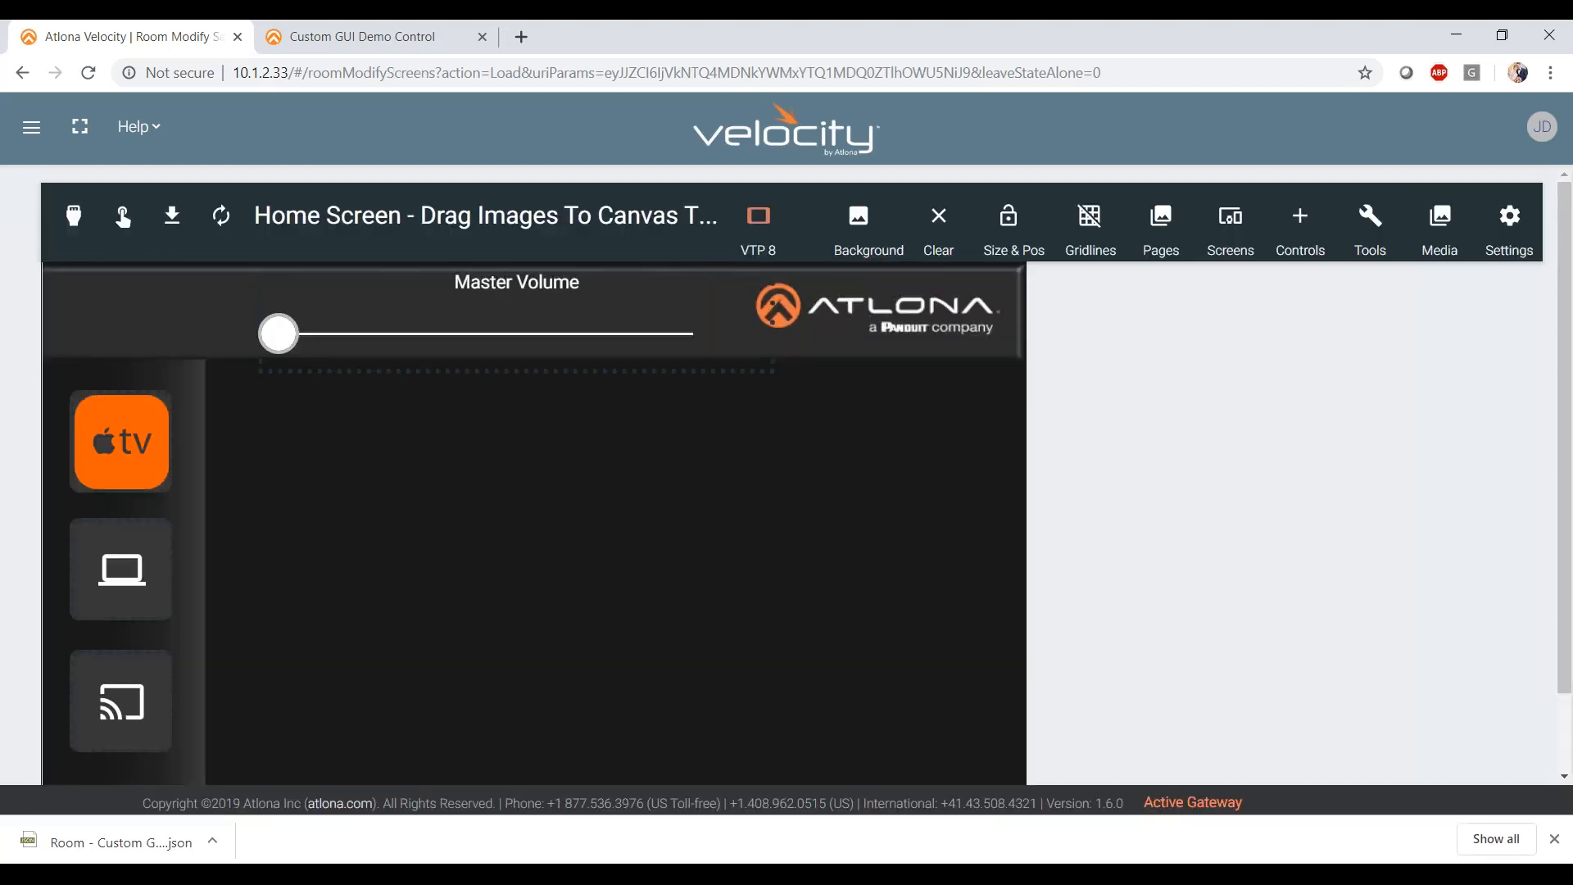
# - Review the available touch panel screen sizes, check the room's live control page, and close the Screens list
pyautogui.click(1230, 225)
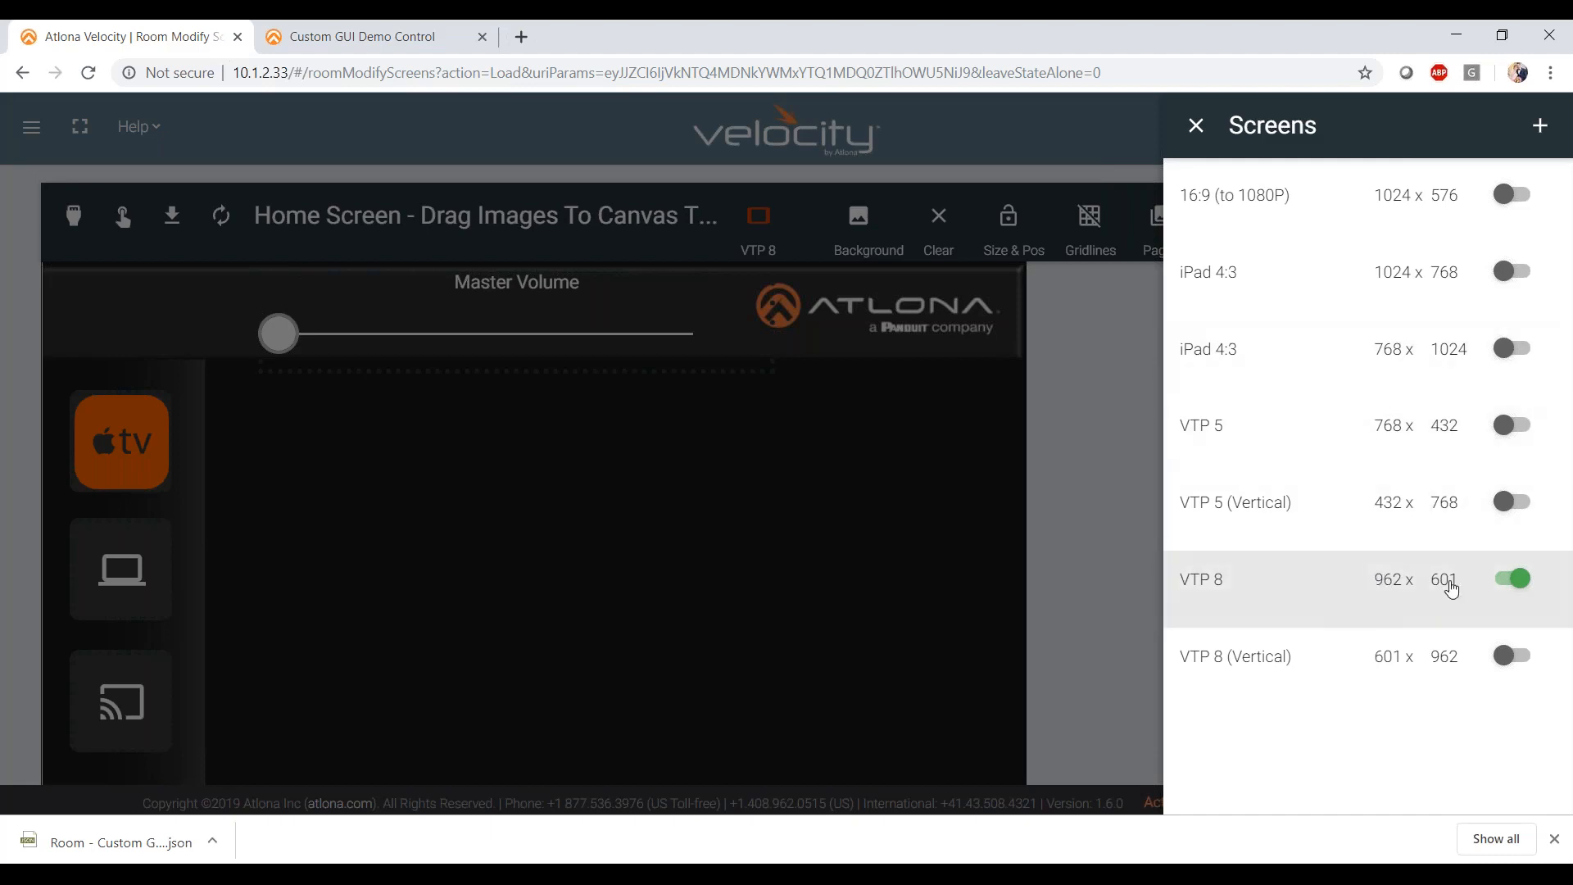
pyautogui.click(373, 37)
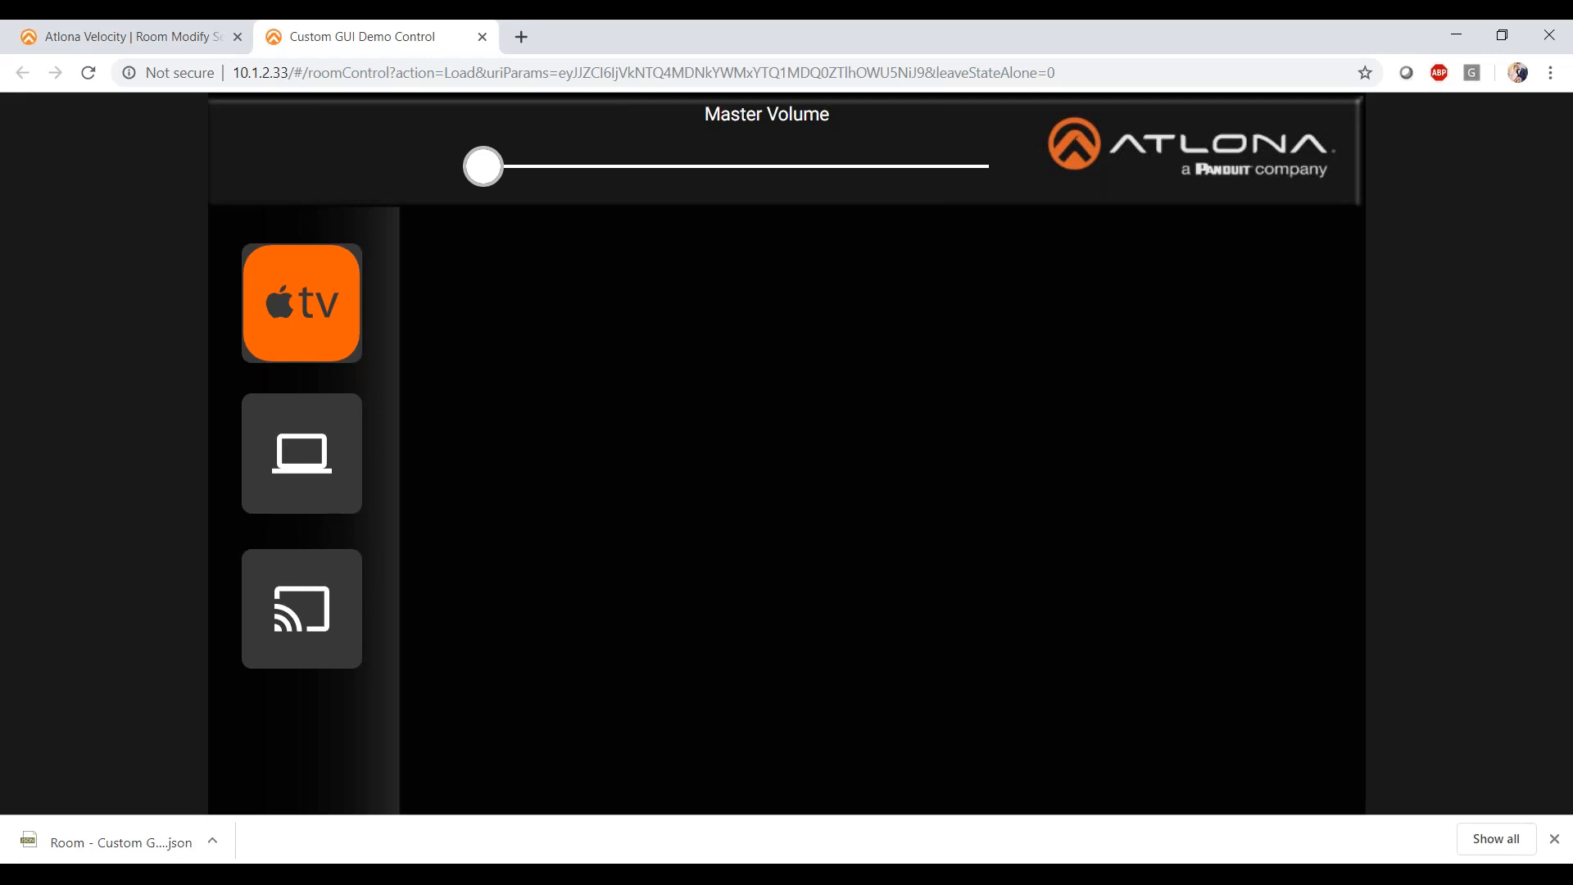
pyautogui.click(166, 41)
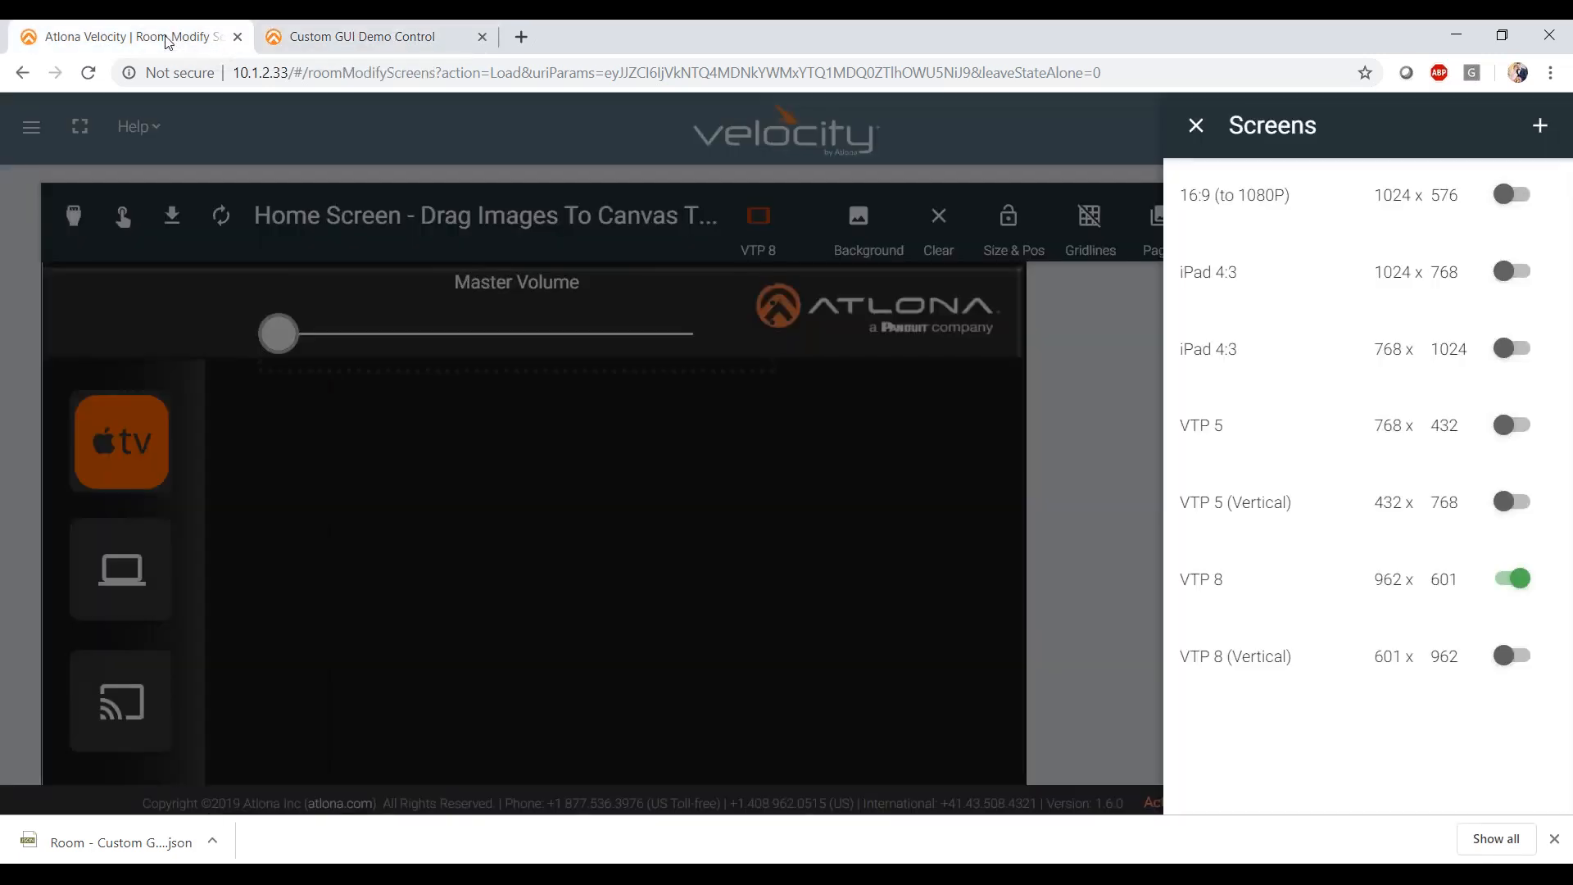
pyautogui.click(1197, 129)
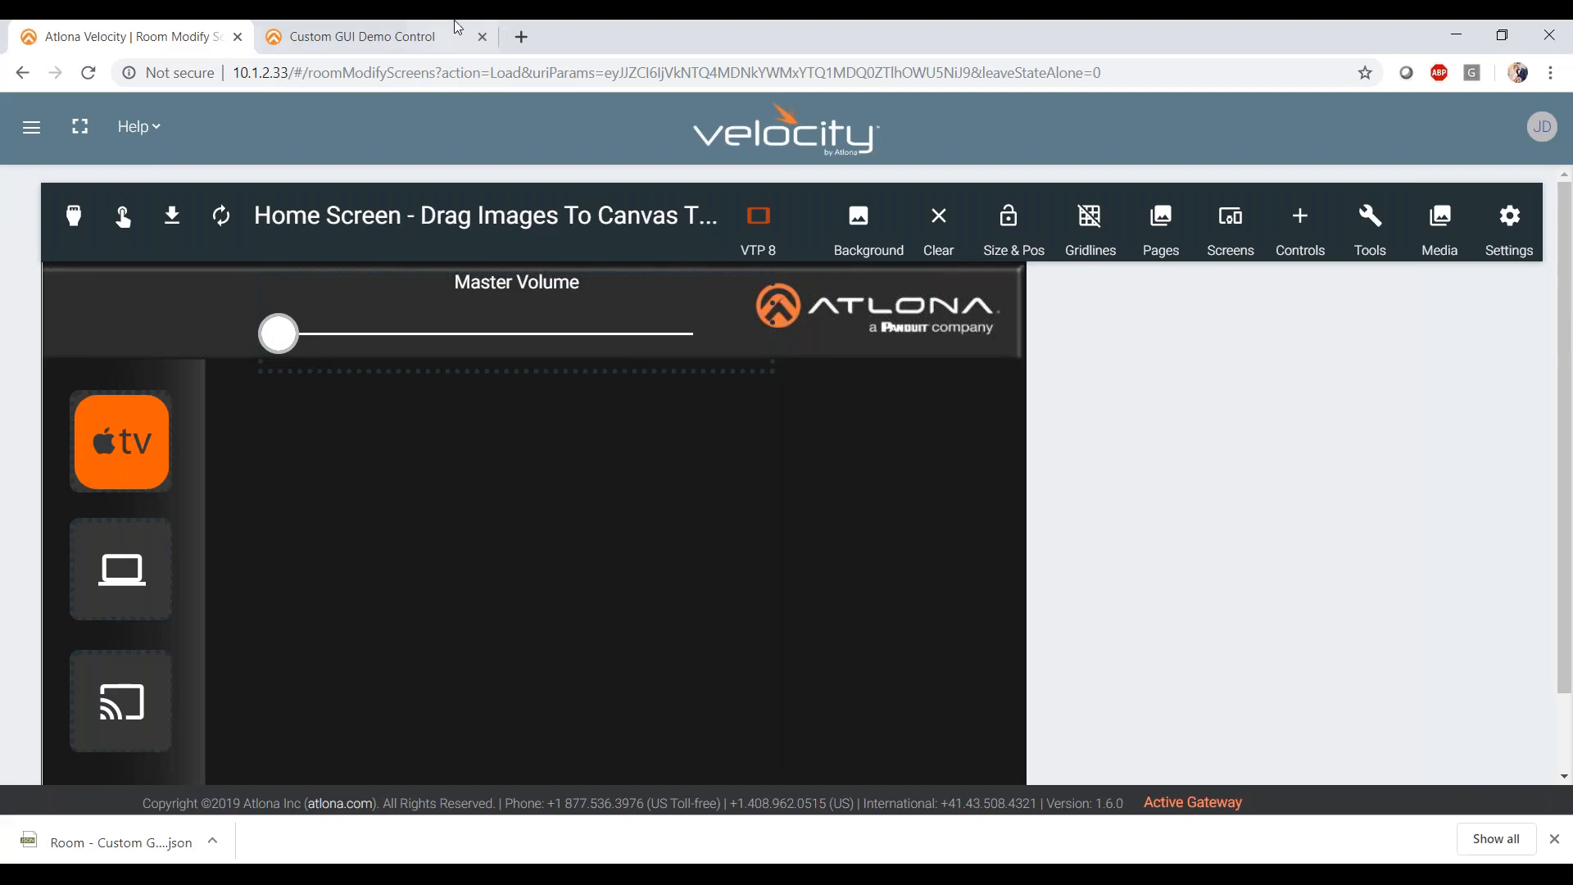
# - Open atlona.com in a new browser tab and bring up the AT-VSG-250 software control processor's product page
pyautogui.click(521, 37)
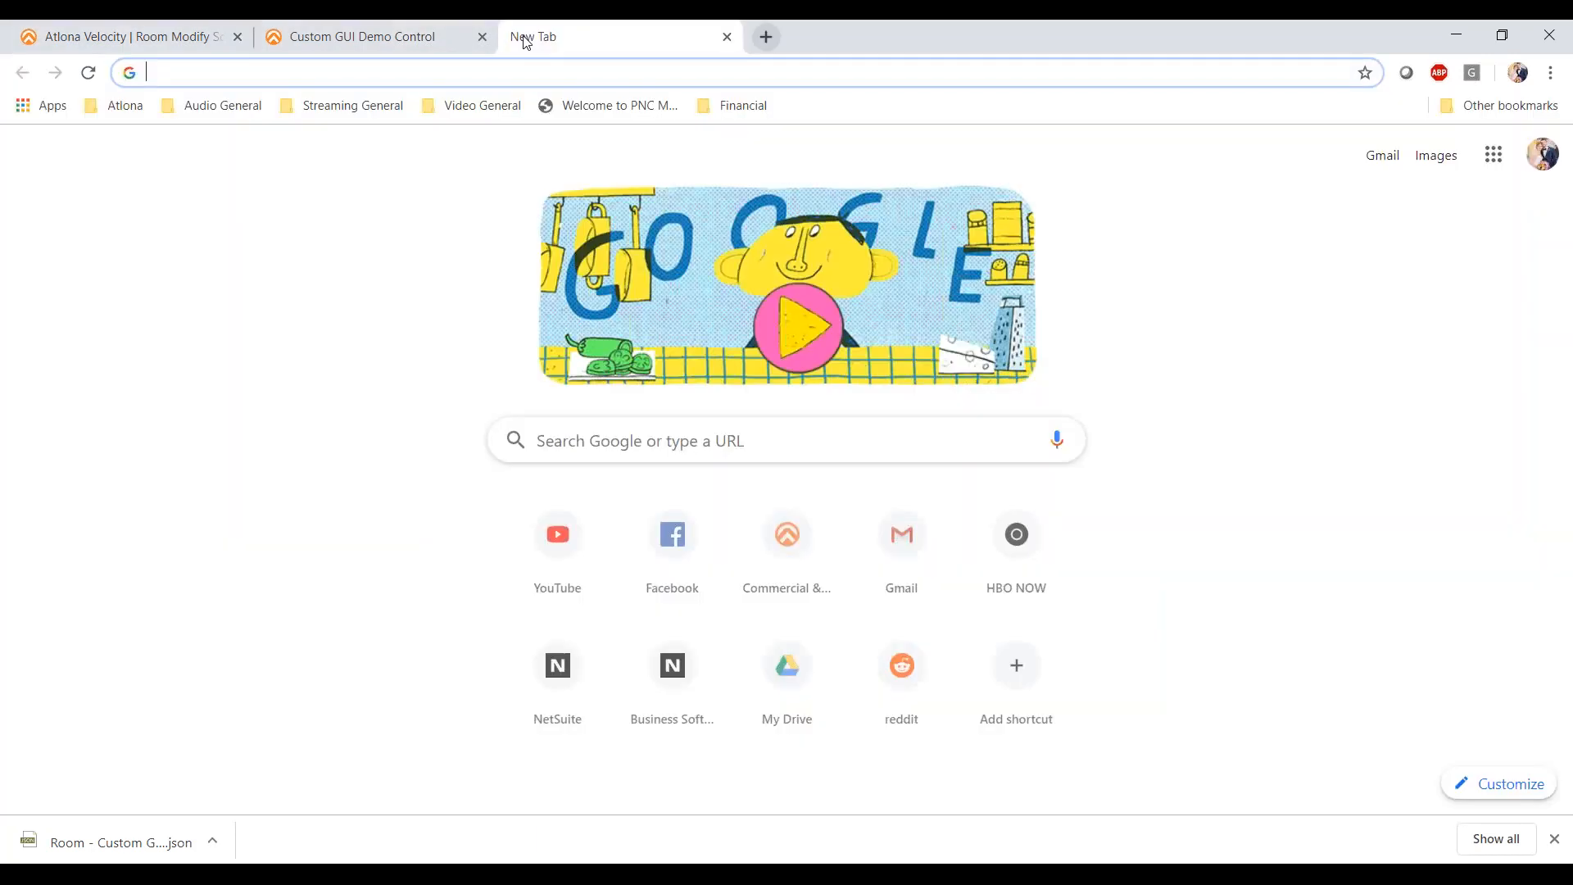
pyautogui.write('a')
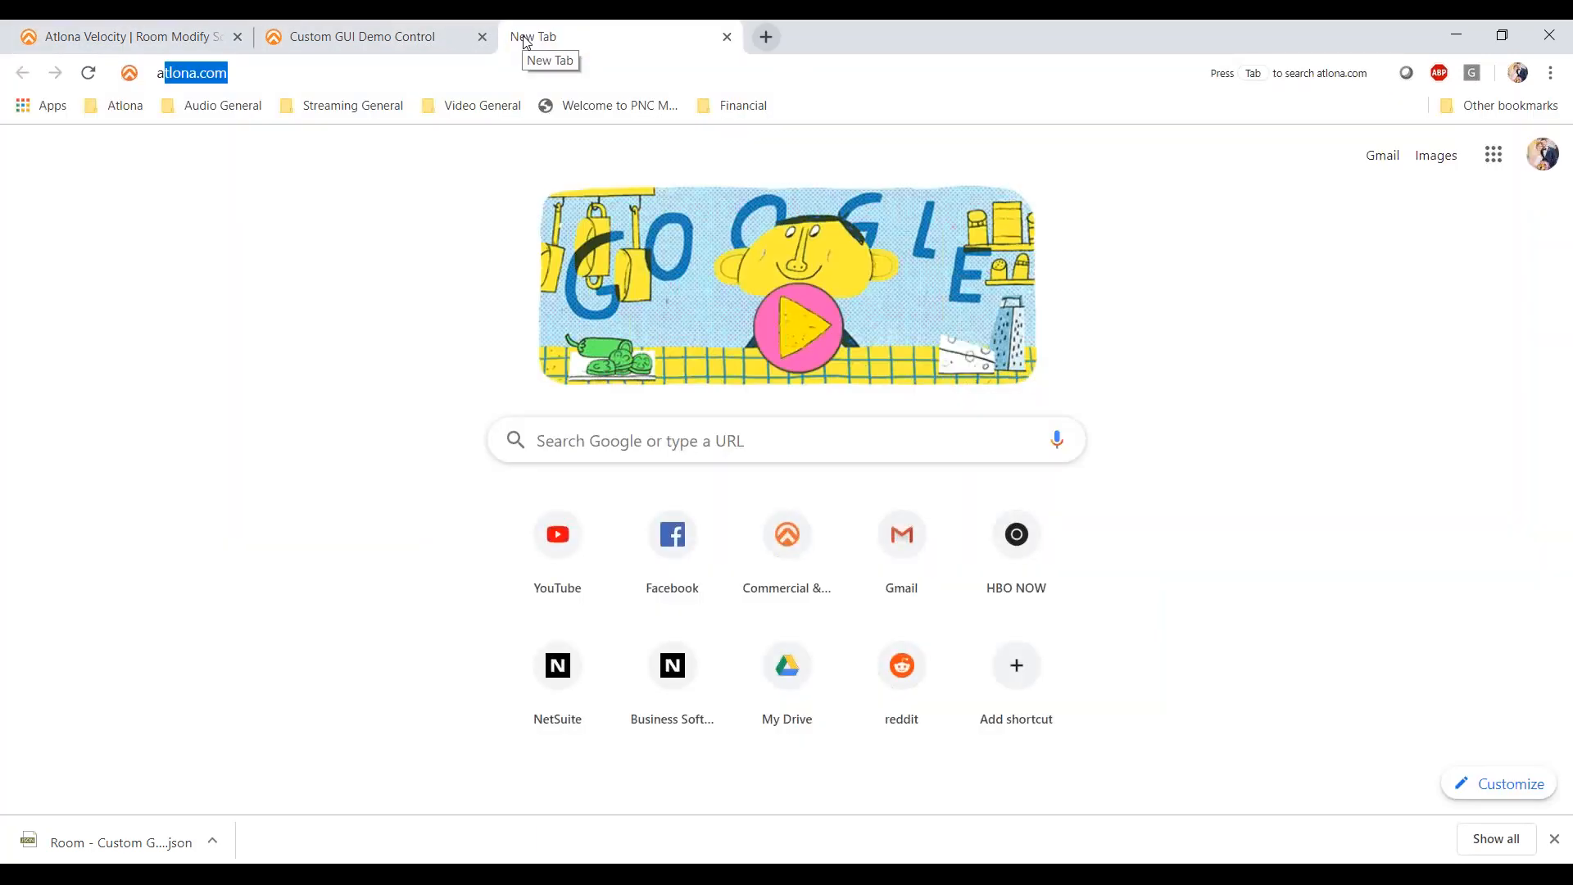
pyautogui.press('Return')
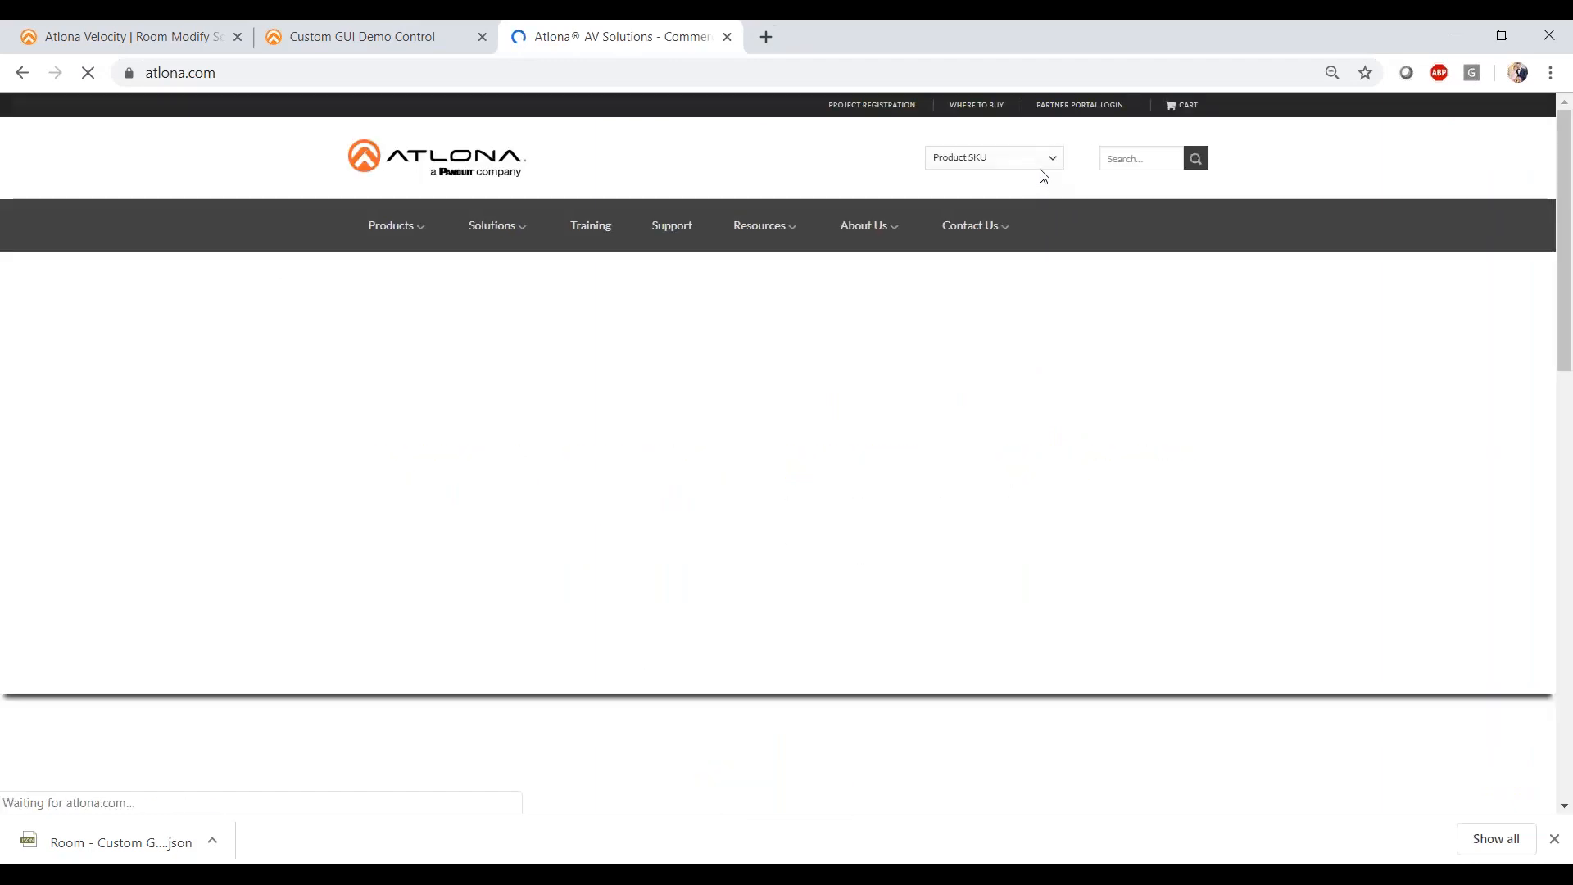
pyautogui.click(1024, 161)
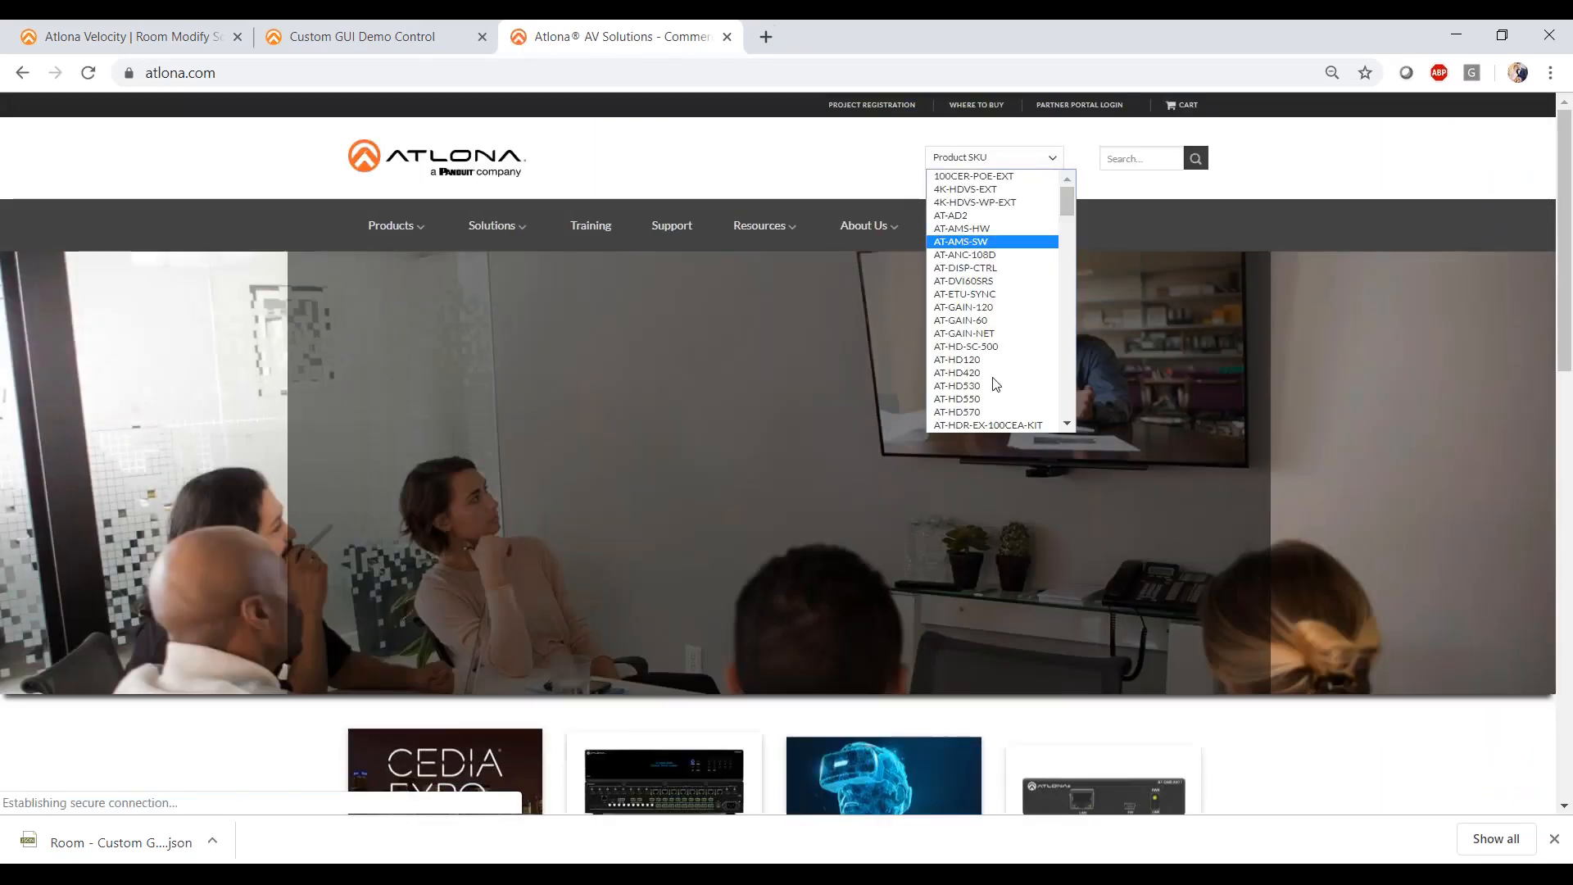
pyautogui.scroll(-15, 995, 383)
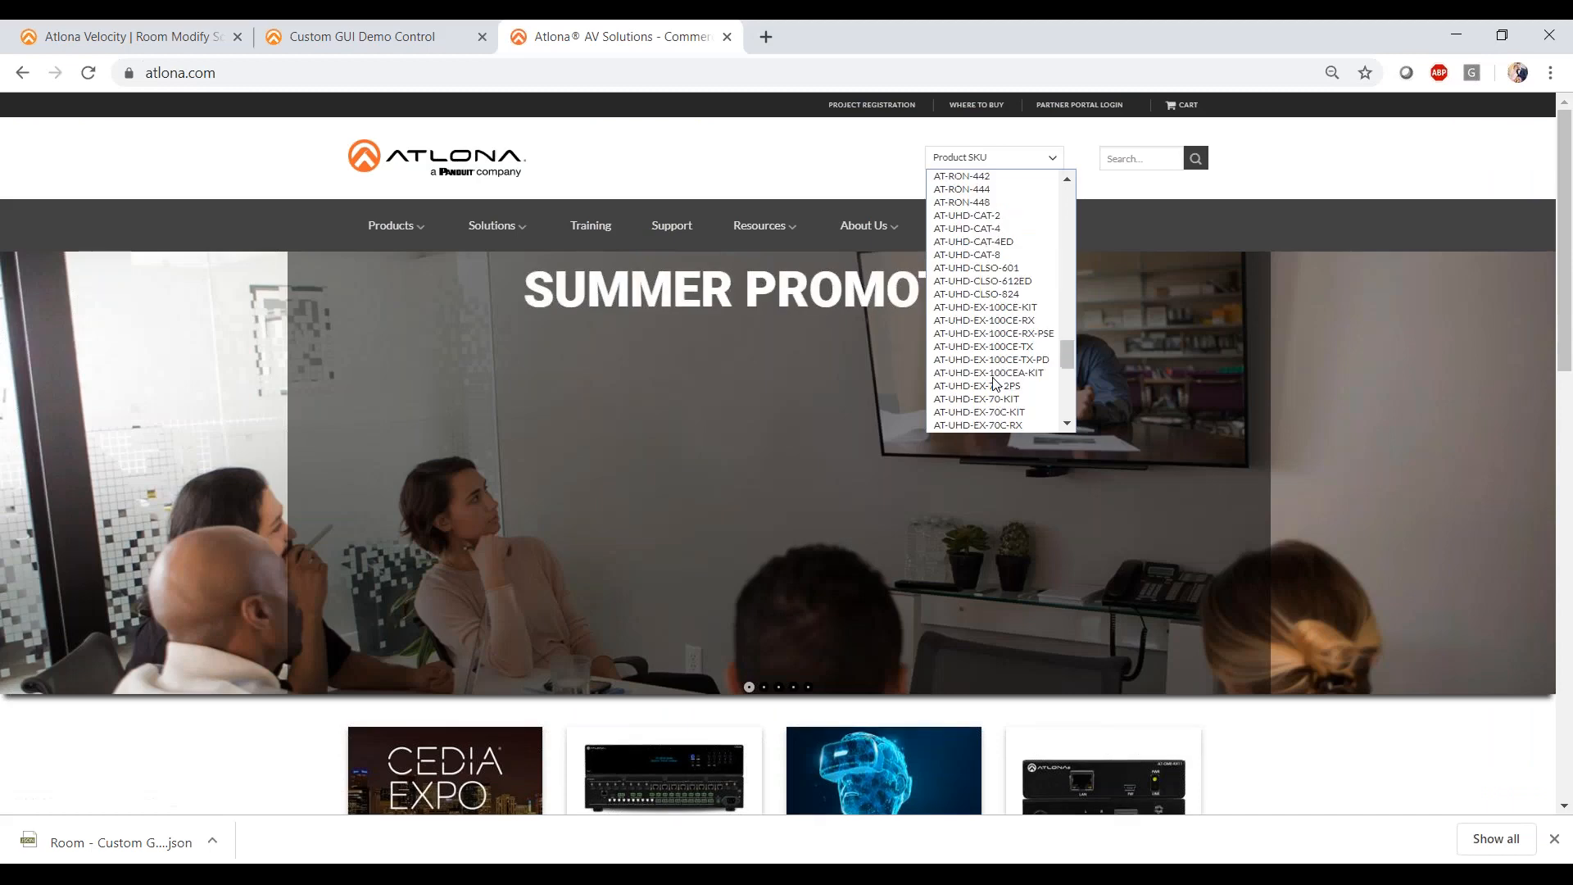
pyautogui.click(990, 324)
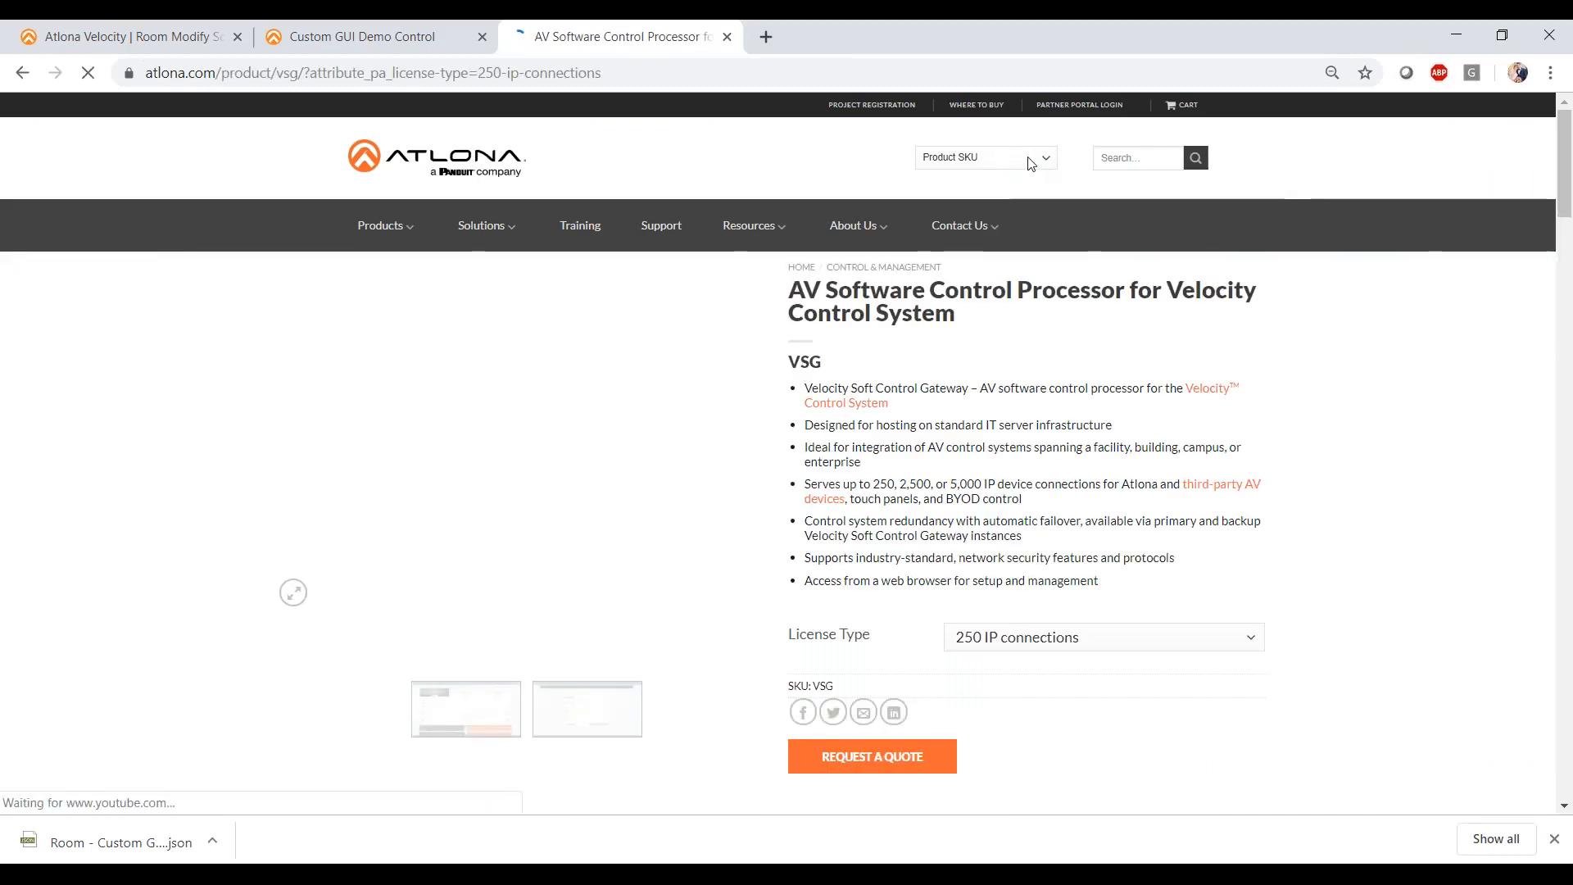
# - Switch to the AT-VGW-250 product page, examine the enlarged picture of the hardware gateway's ports, and close it
pyautogui.click(1031, 158)
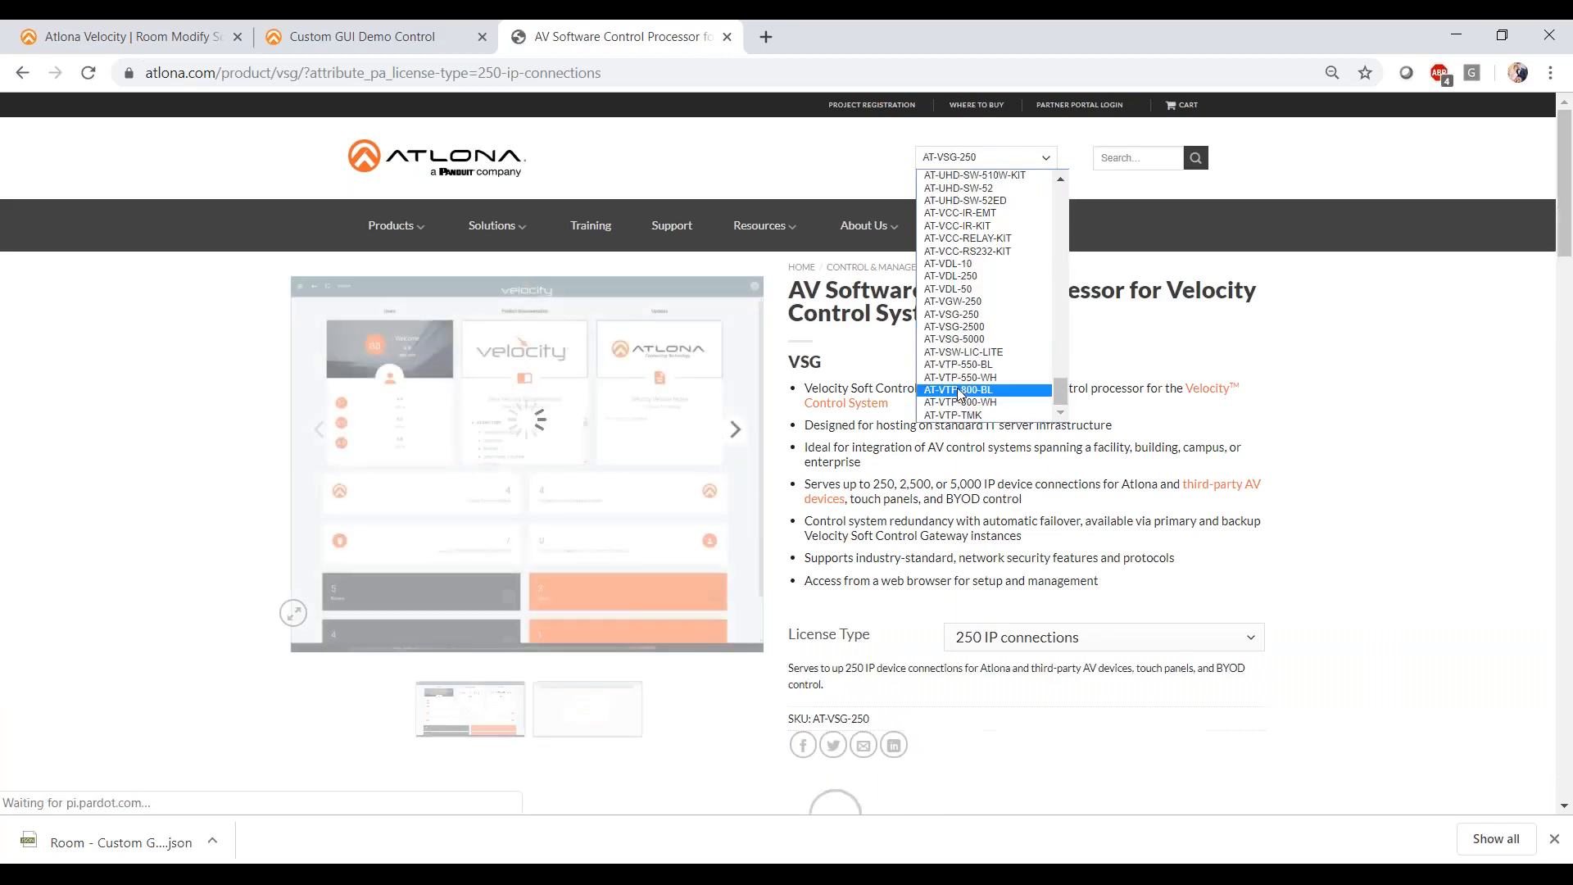
pyautogui.click(975, 302)
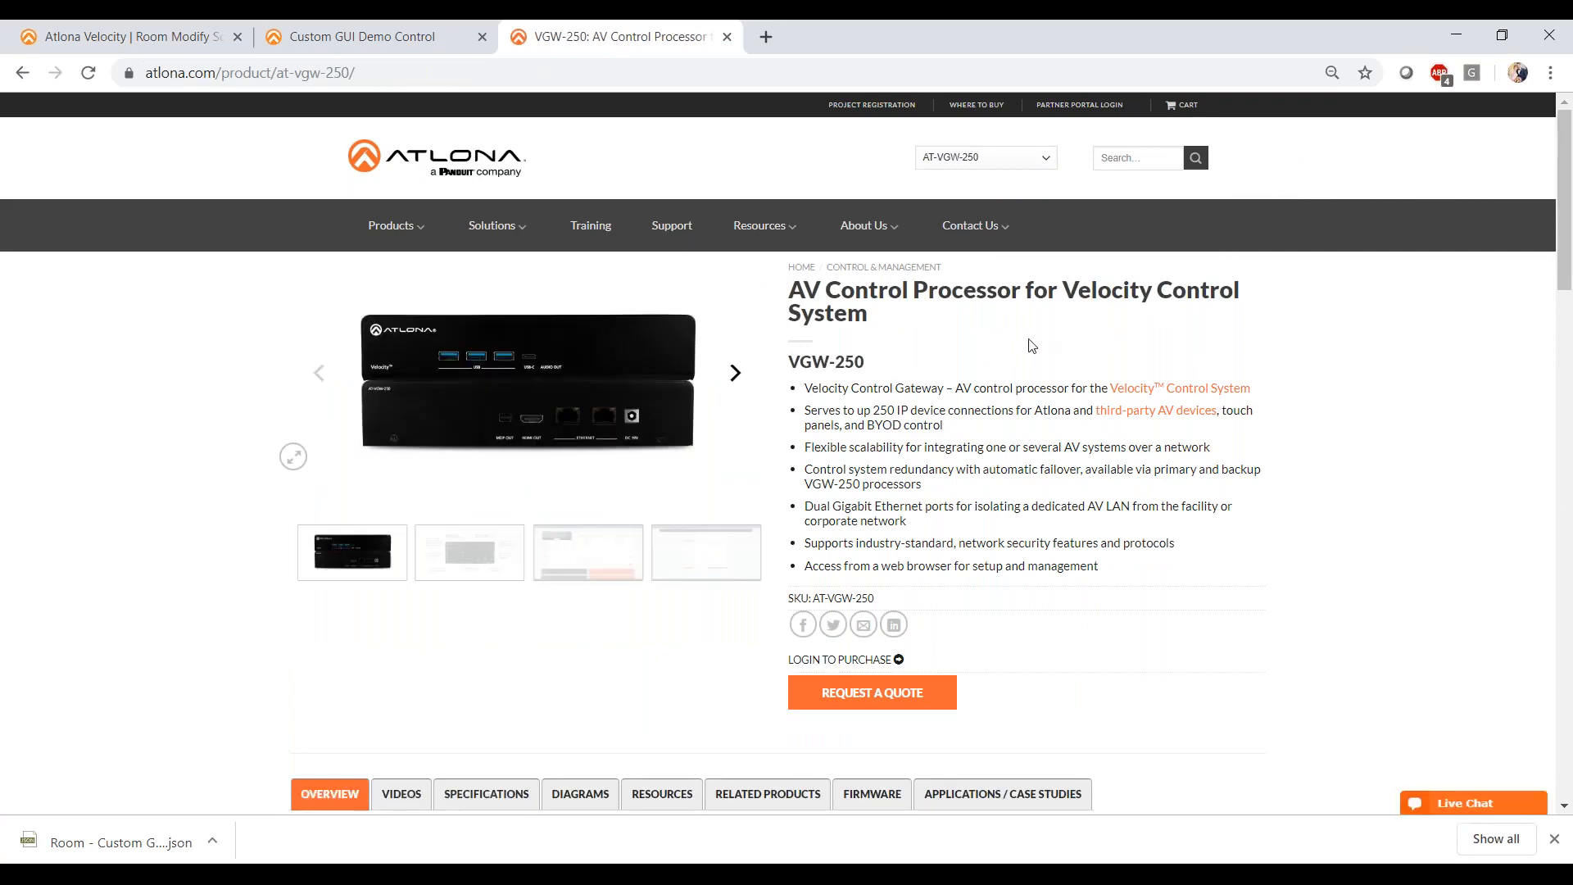
pyautogui.click(574, 385)
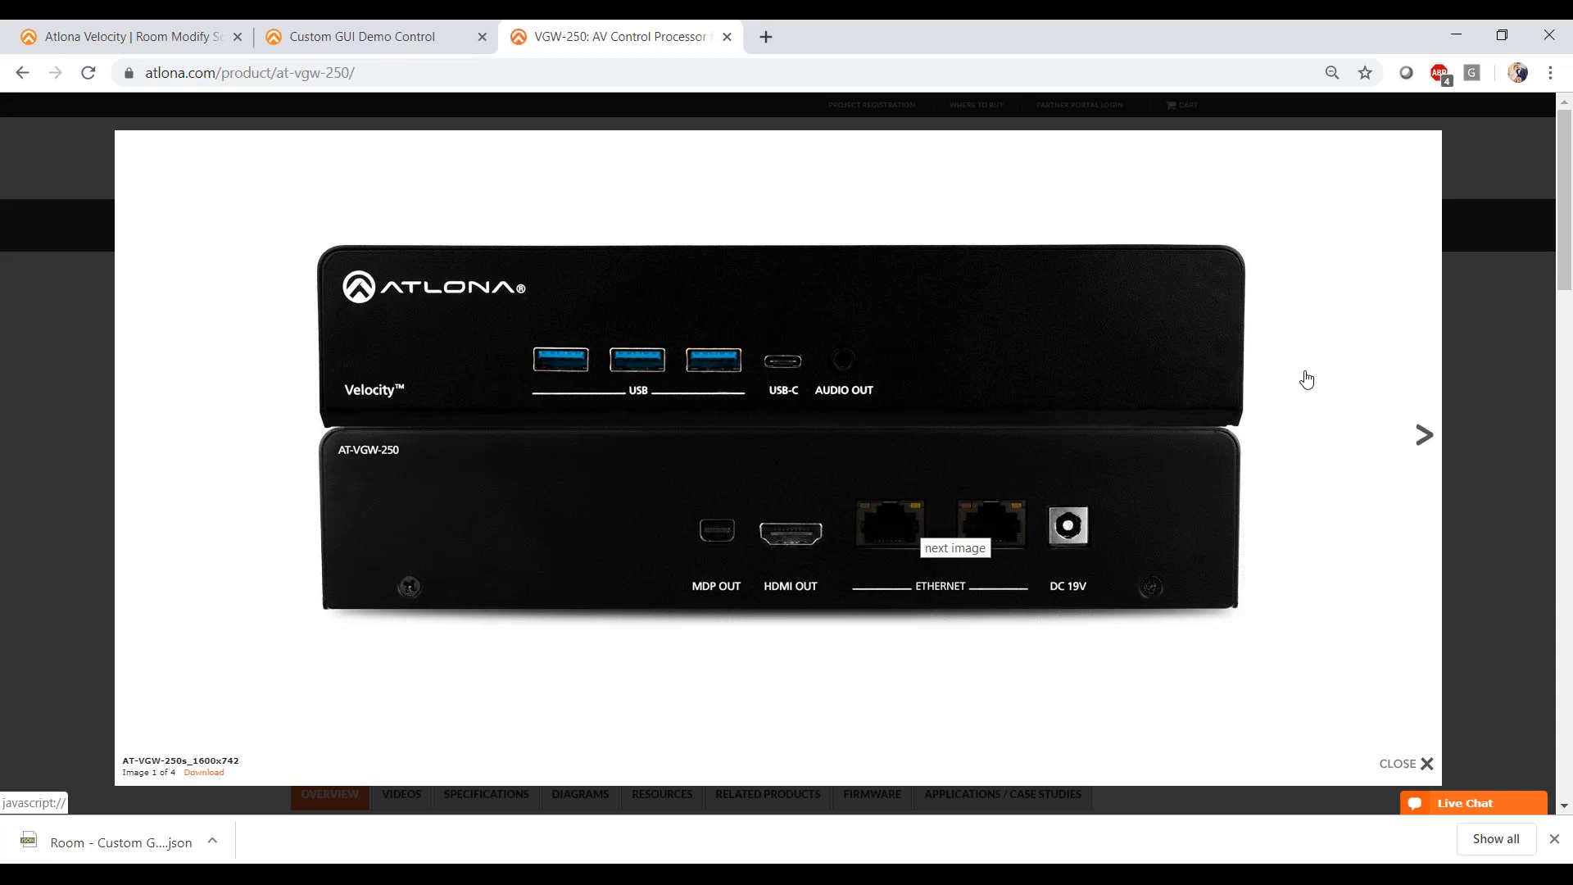
pyautogui.click(1498, 316)
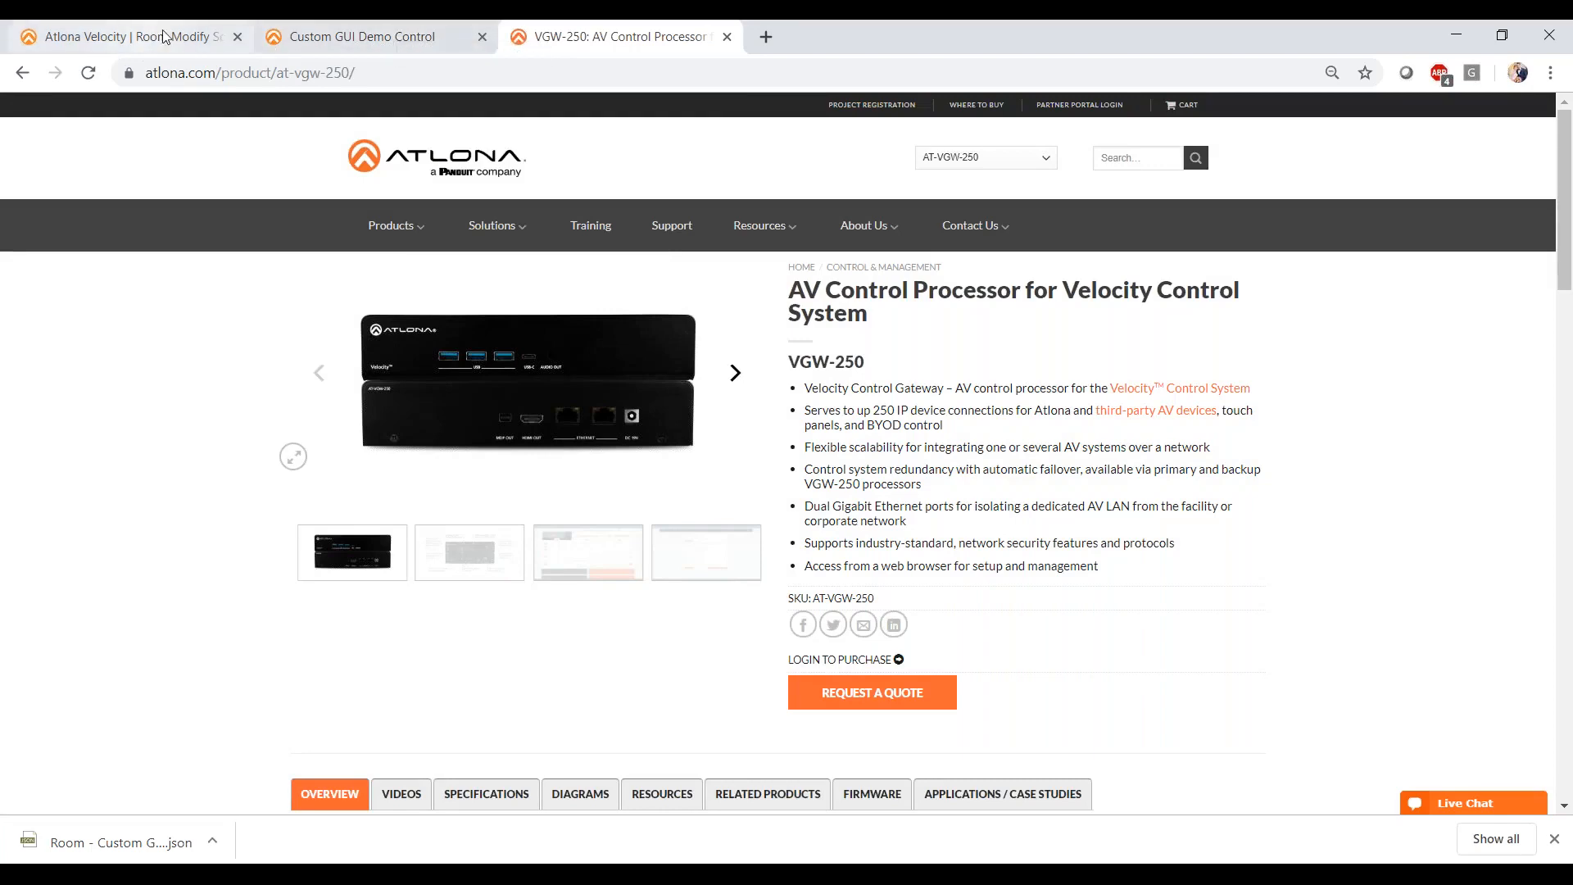
# - Return to the Velocity room editor and open the event macros of the Custom GUI Demo room
pyautogui.click(208, 39)
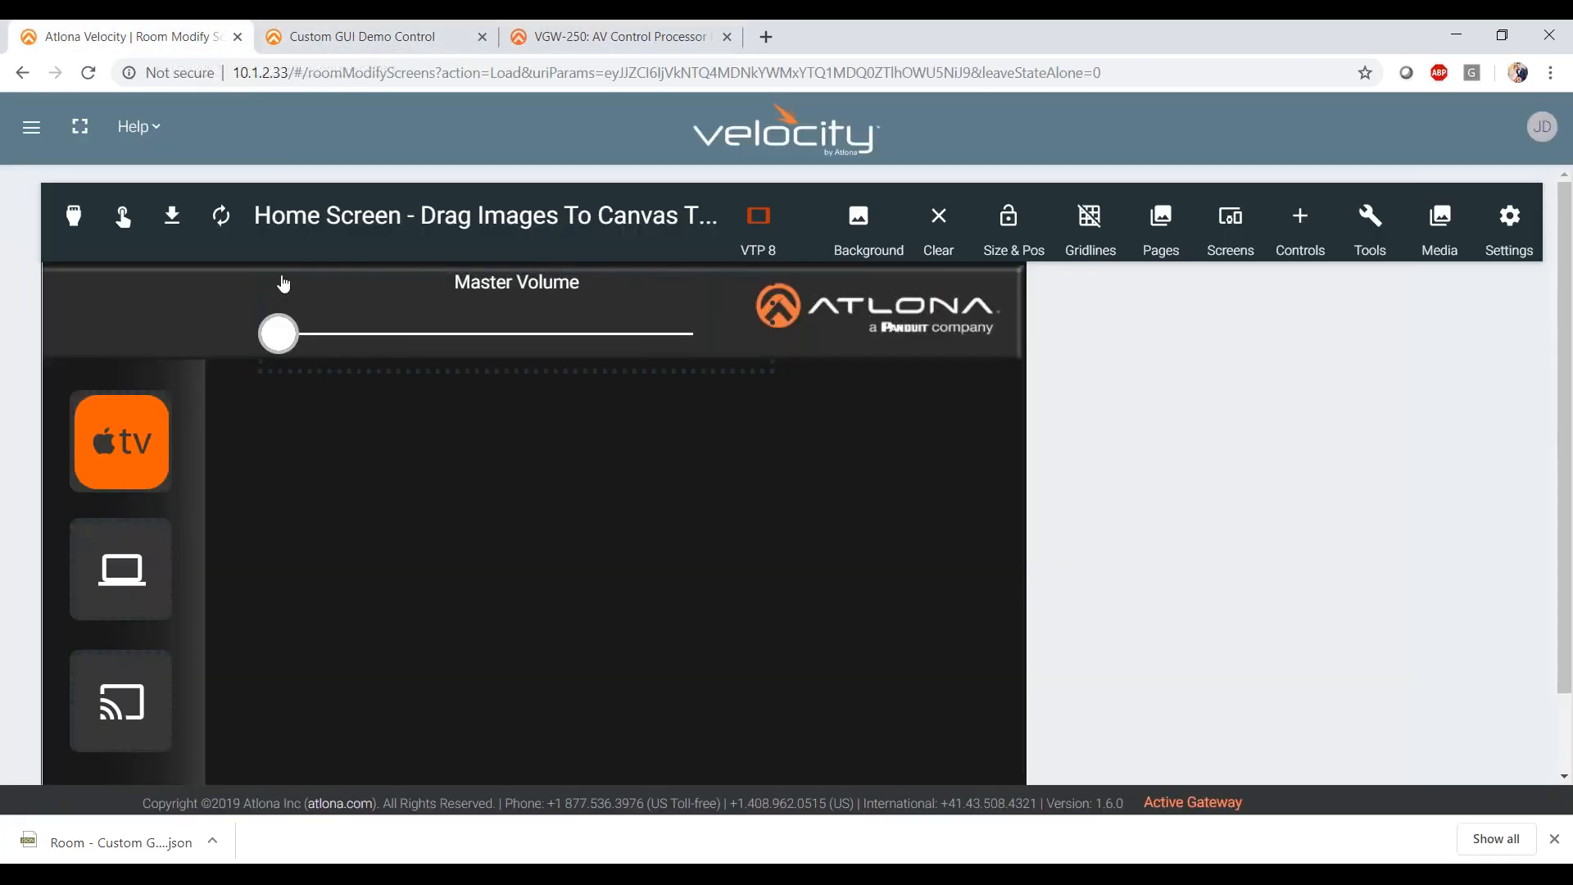
pyautogui.click(74, 215)
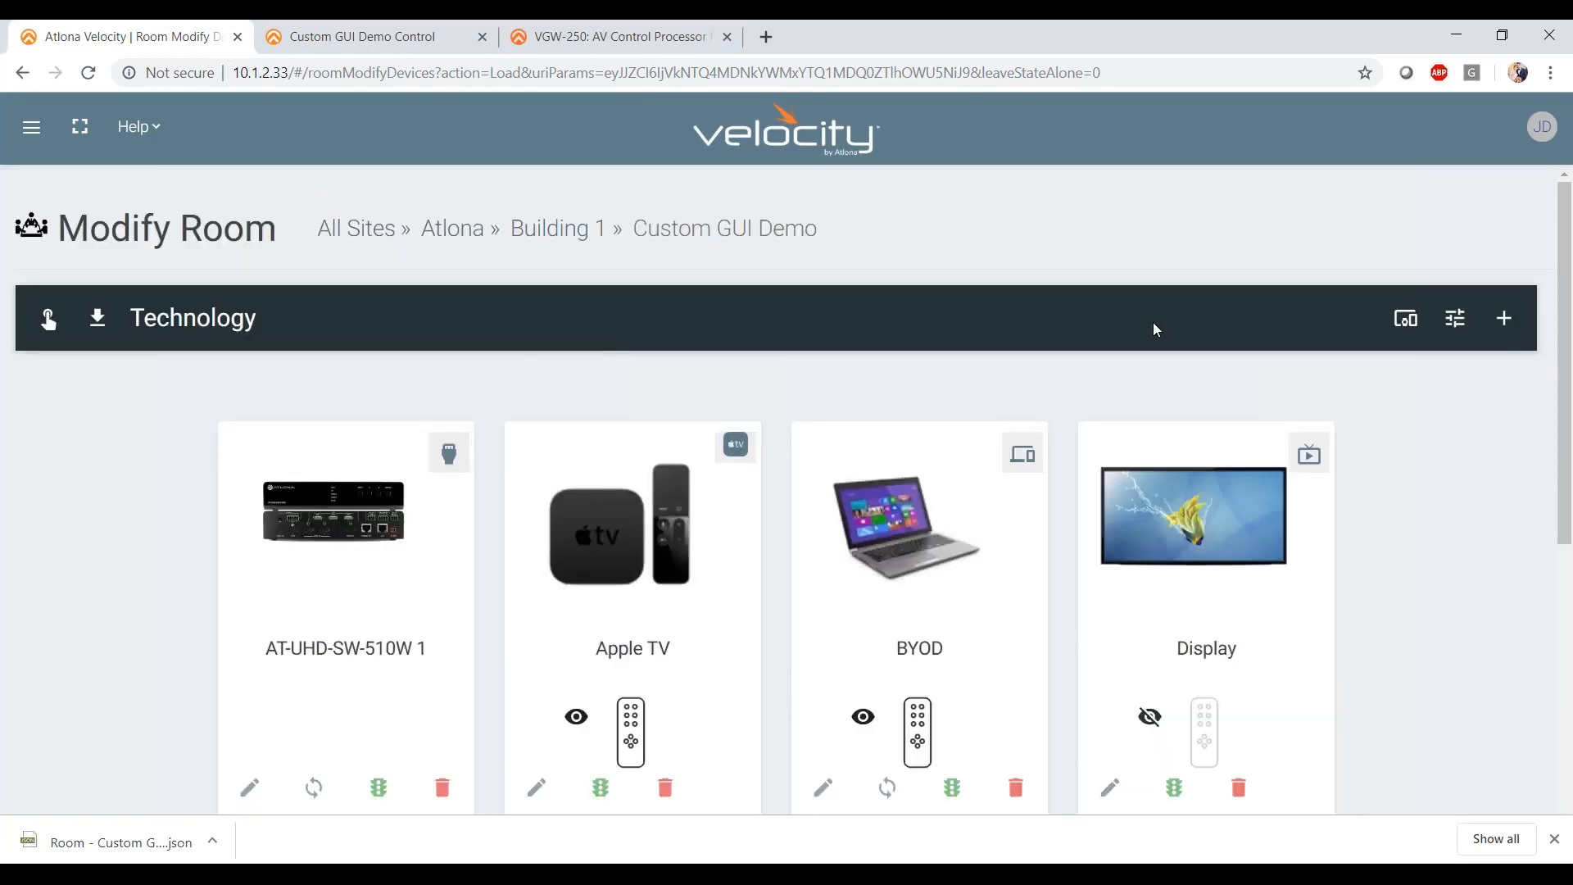
pyautogui.click(1456, 322)
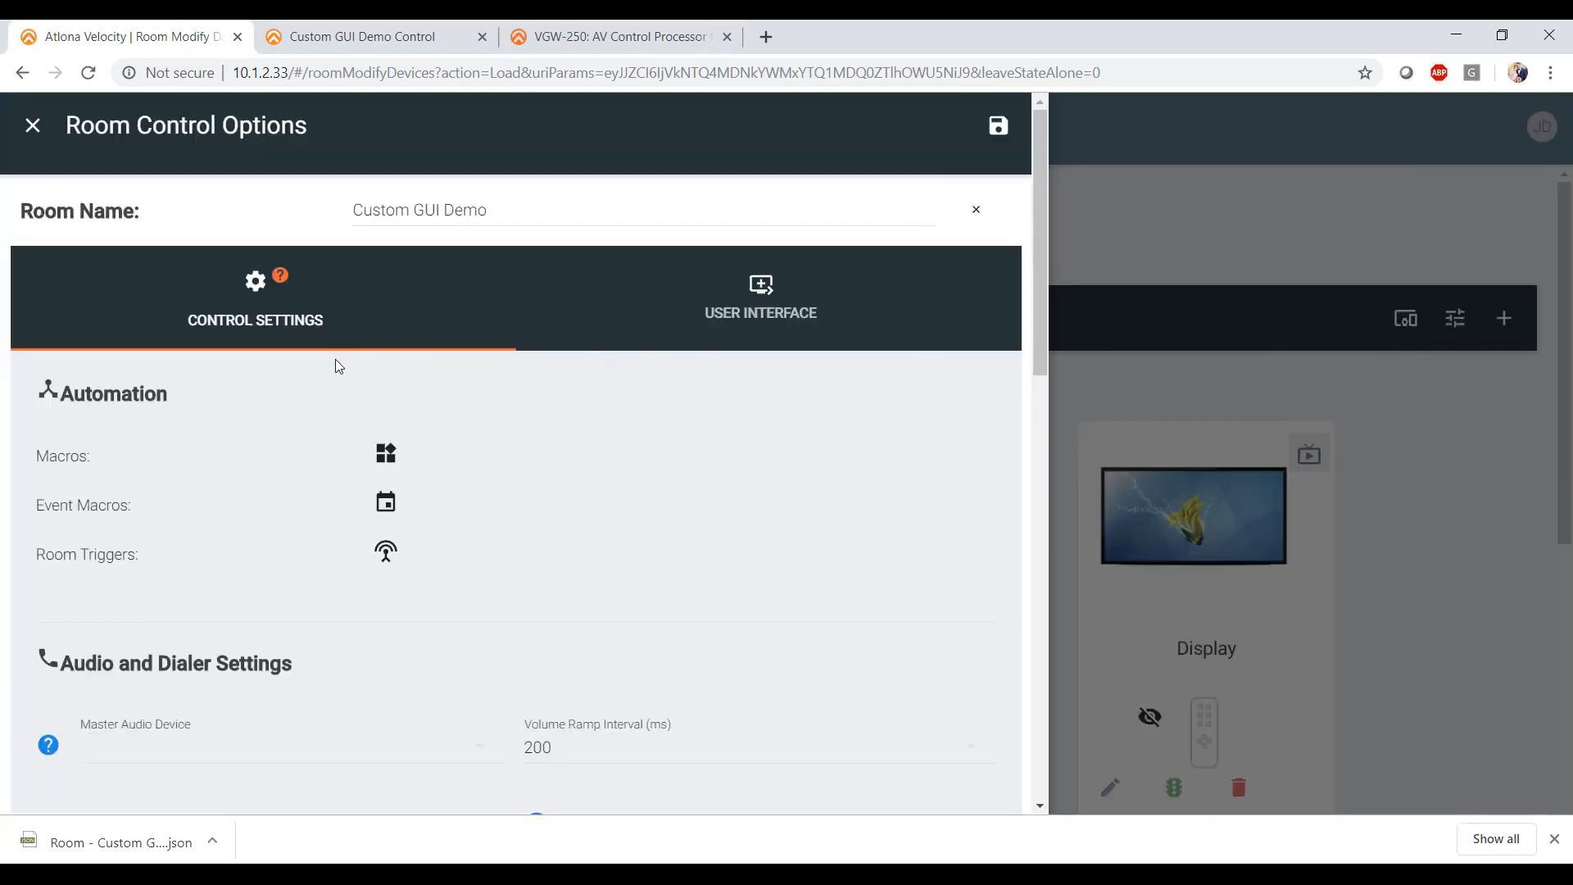
pyautogui.click(384, 502)
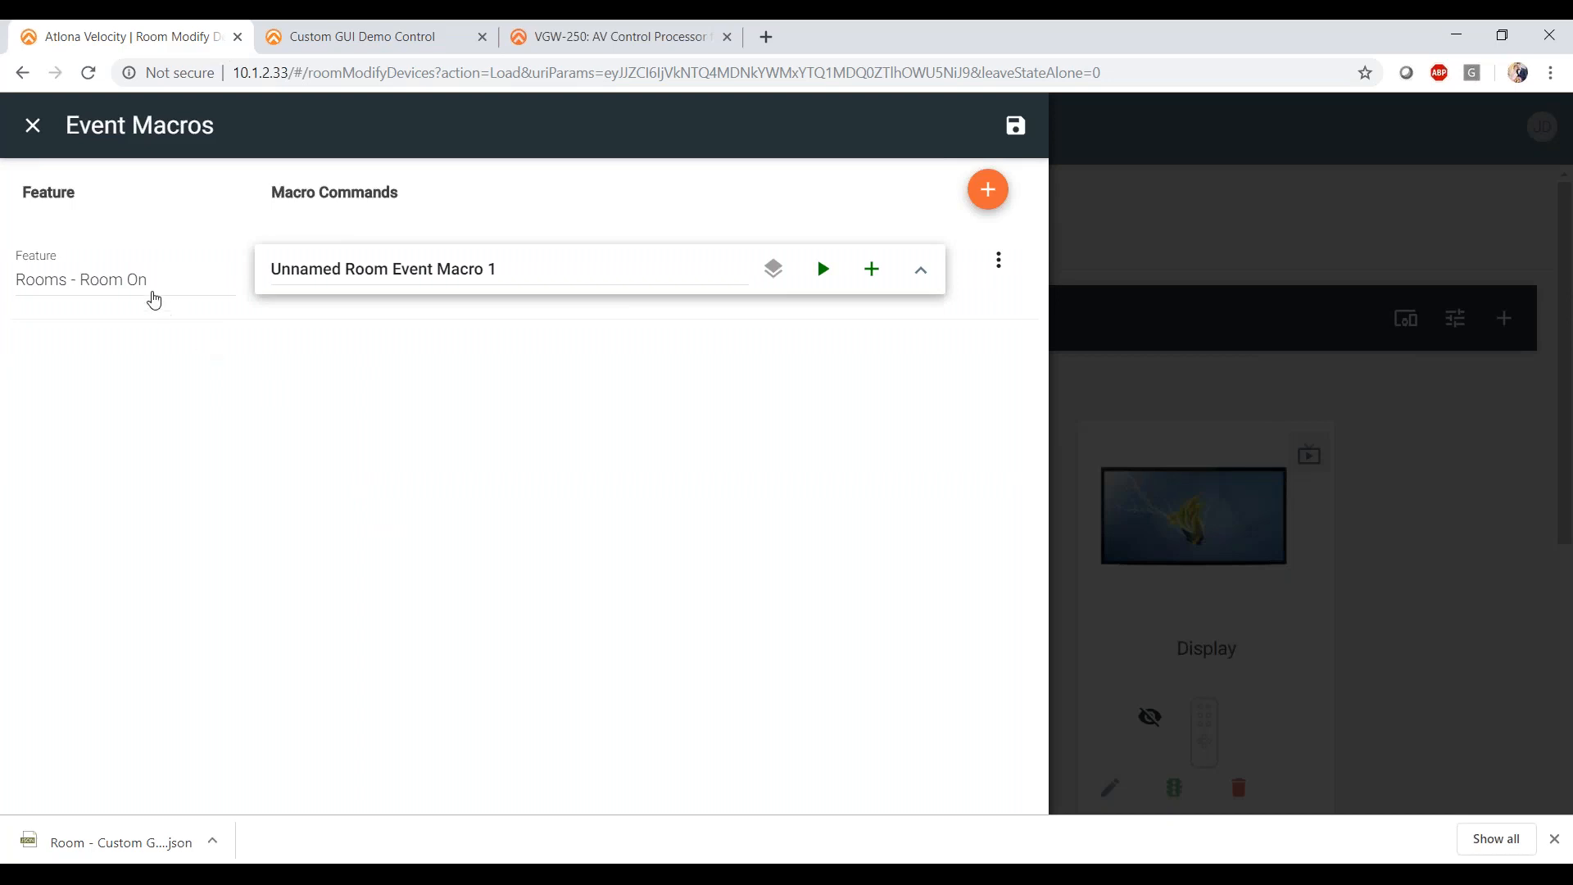
# - Change the event macro's trigger to Scheduling - Schedule Time of Execution and save a daily recurrence at 10:00:00 AM
pyautogui.click(148, 290)
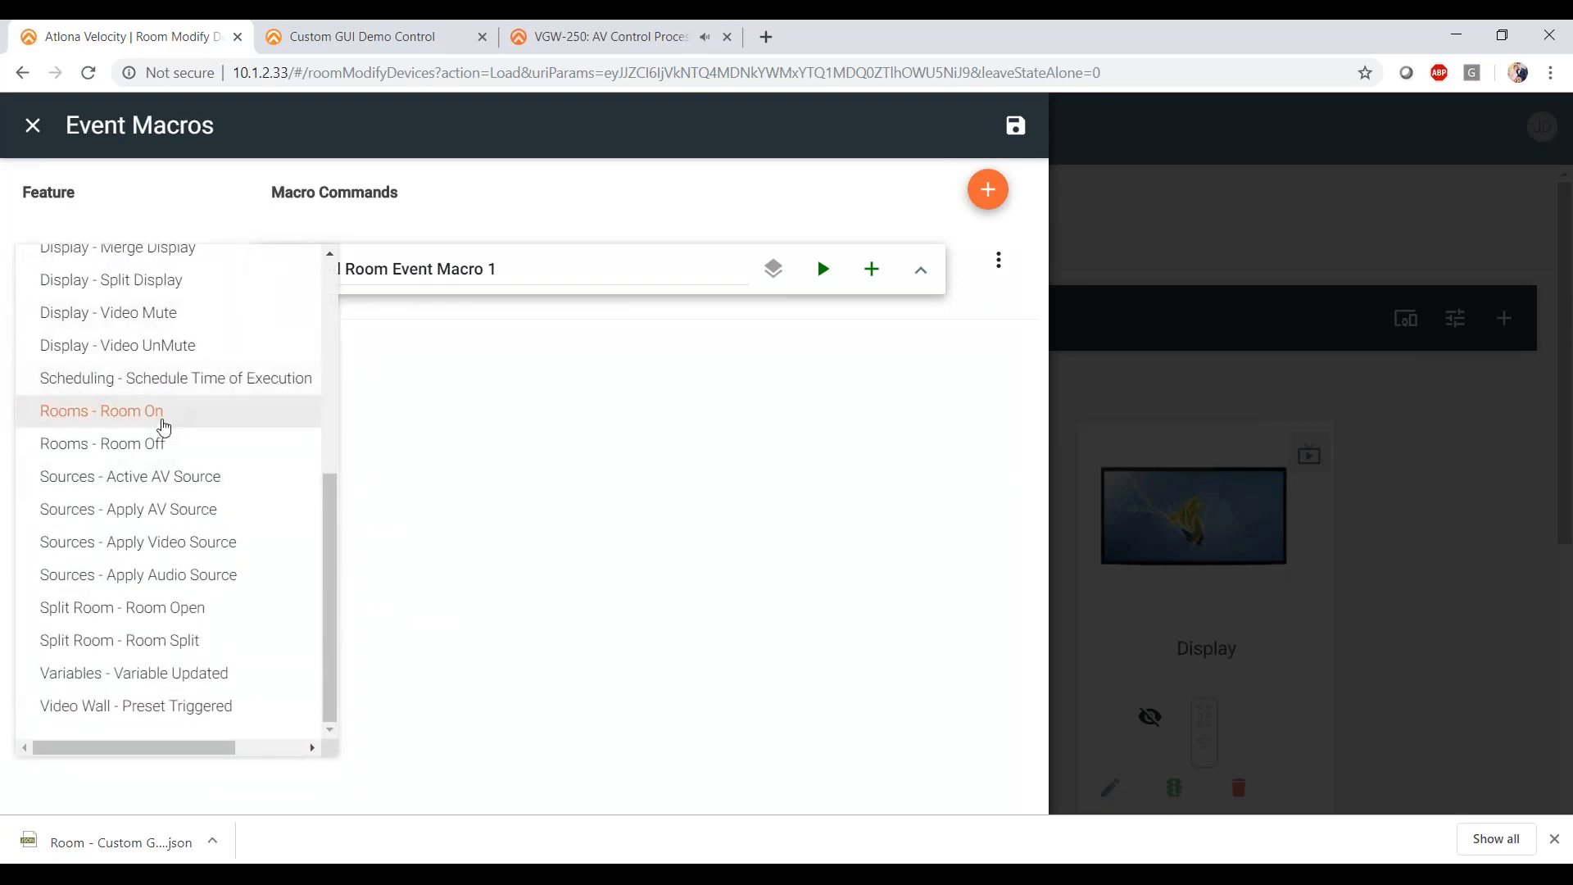
pyautogui.click(147, 392)
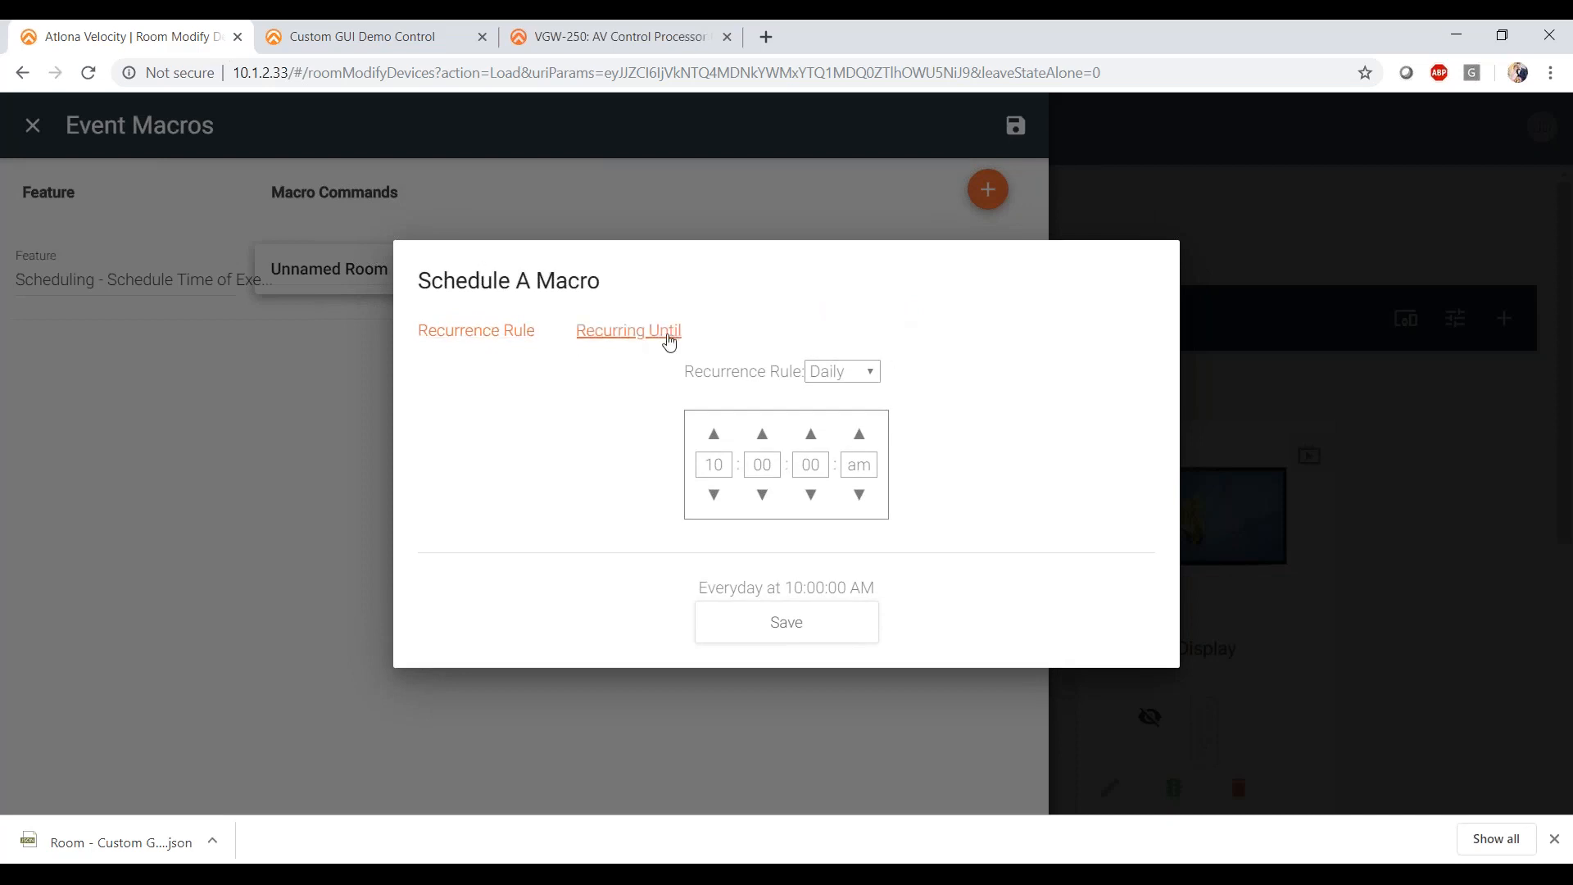
pyautogui.click(866, 376)
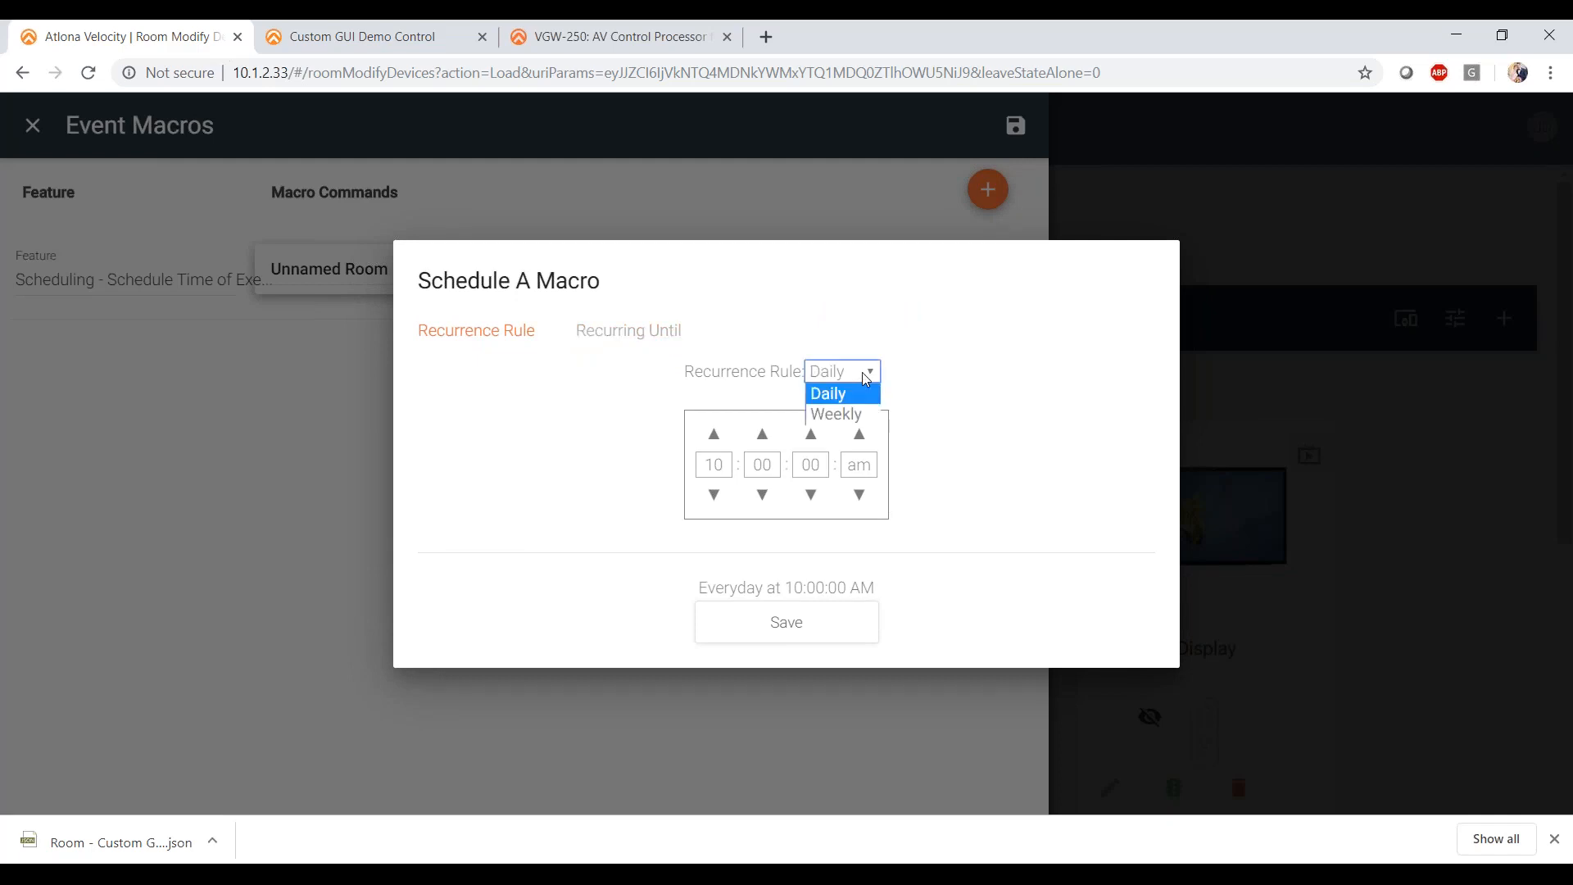
pyautogui.click(916, 383)
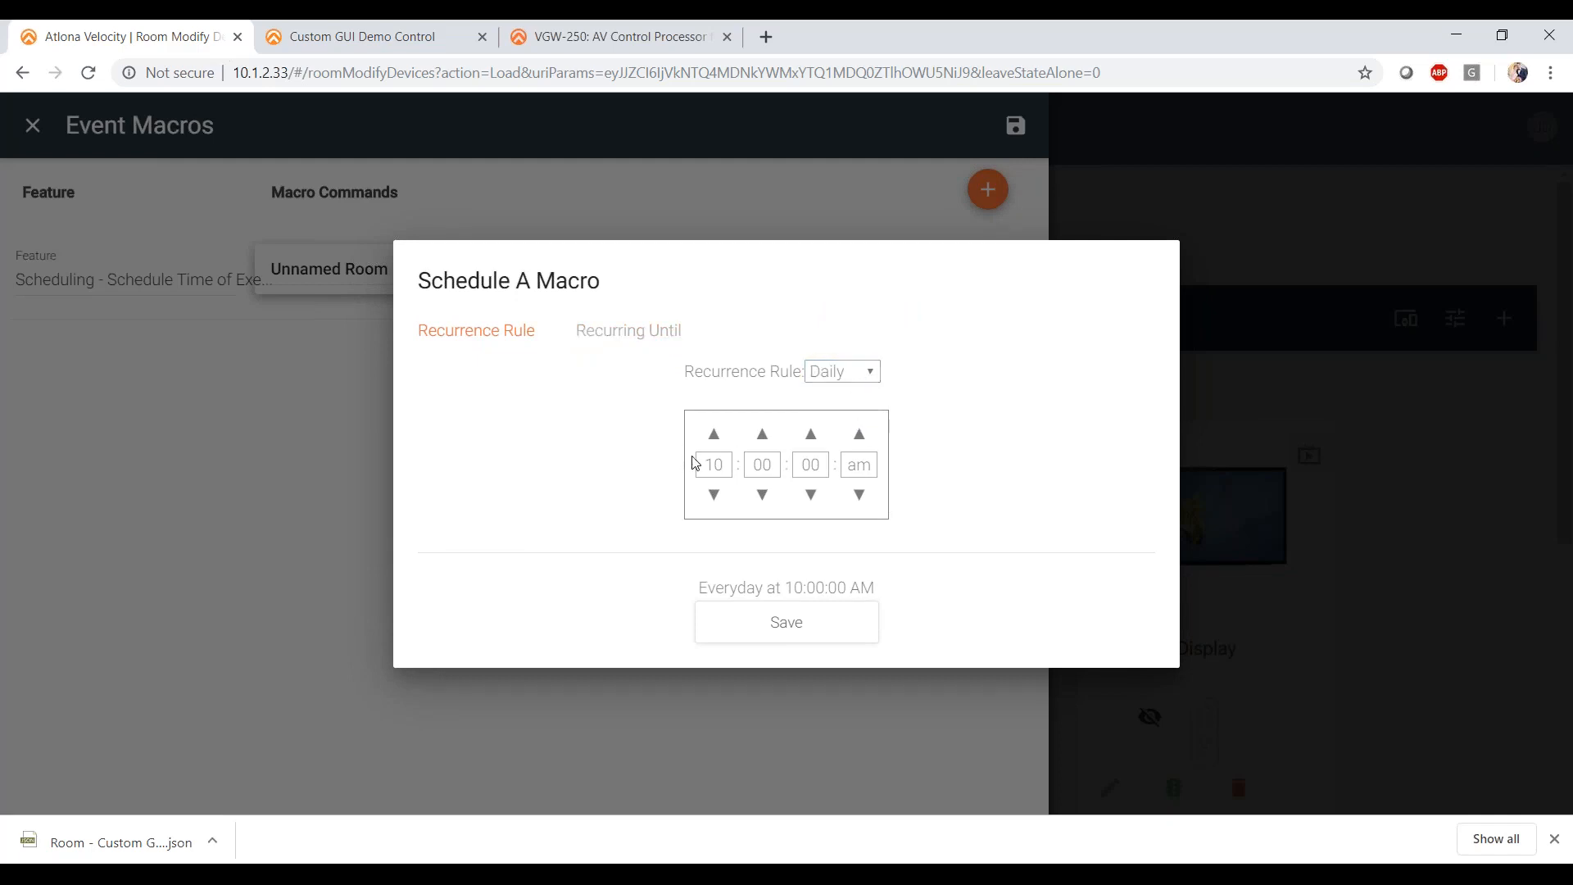
pyautogui.click(804, 627)
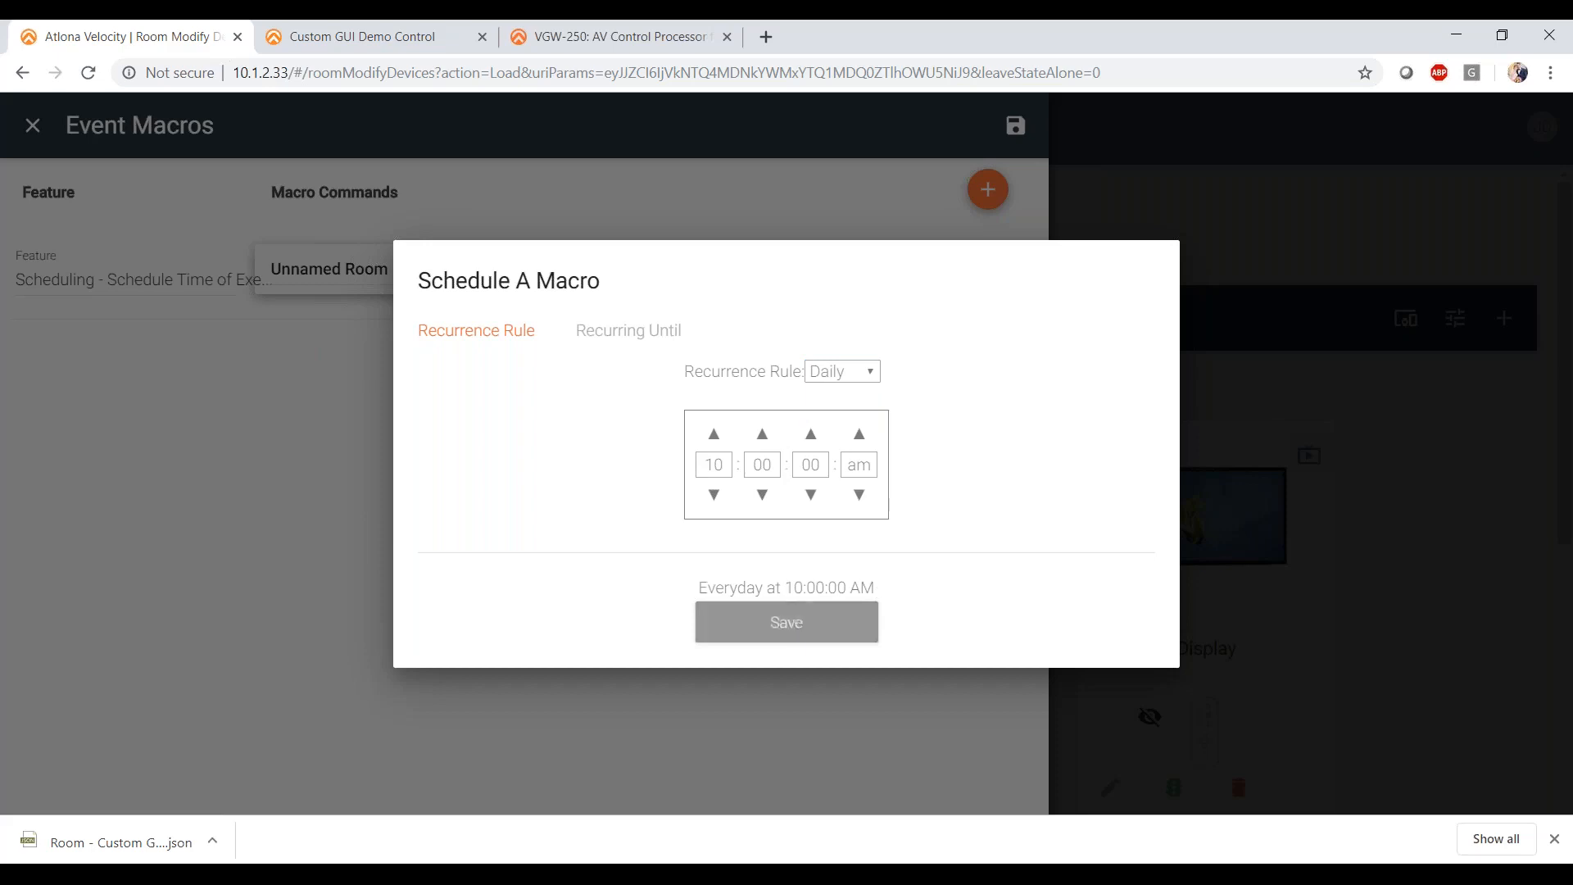
pyautogui.click(765, 639)
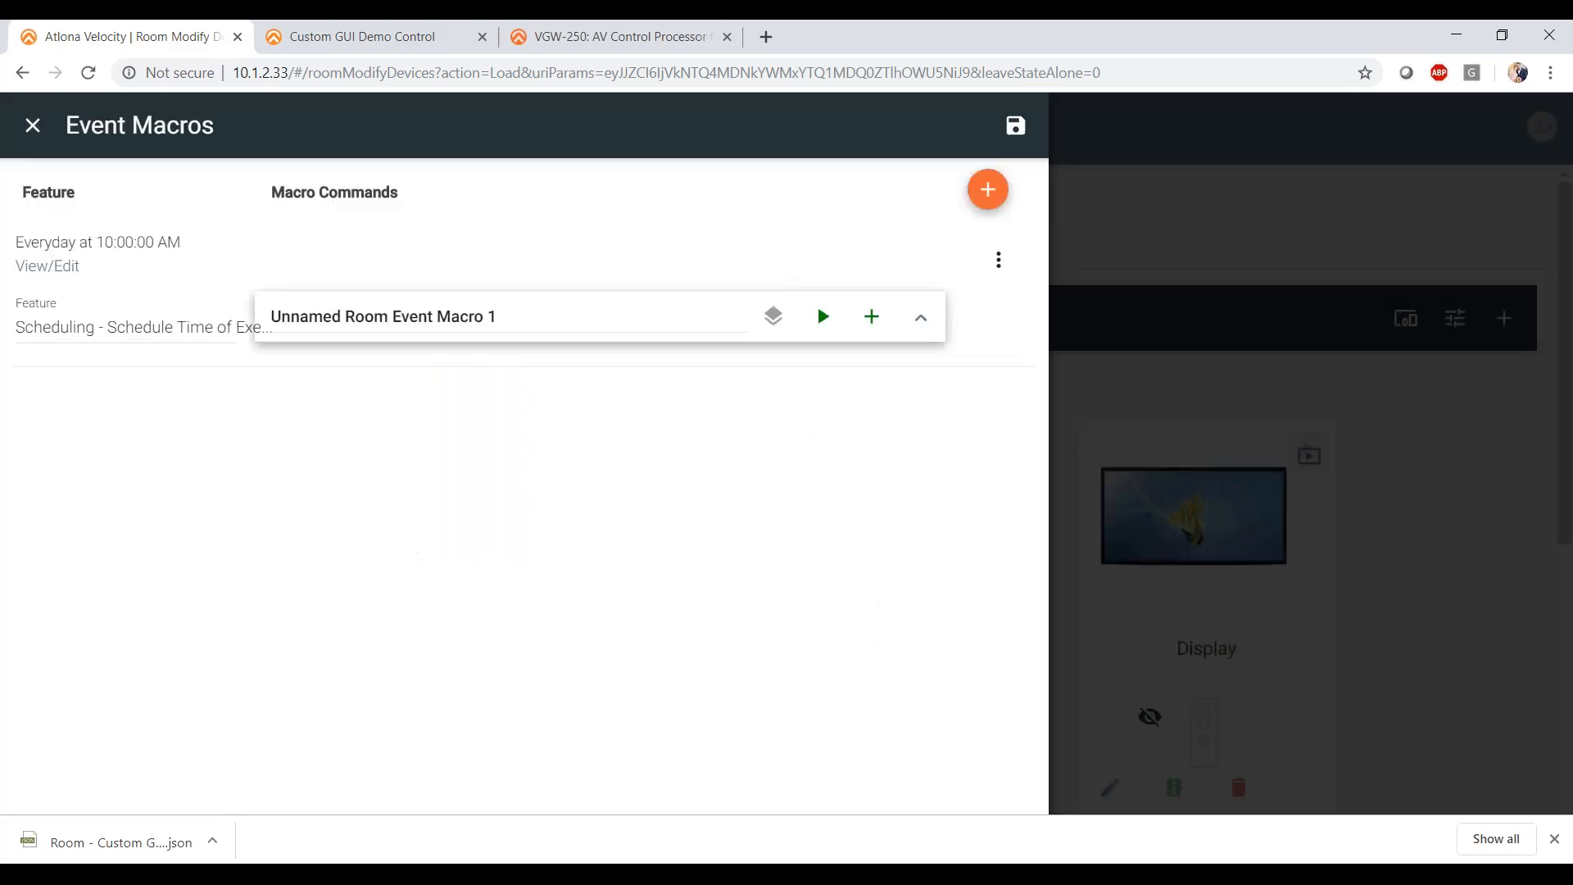
# - Add a command to Unnamed Room Event Macro 1 with Velocity as the device and RUN MACRO as the command
pyautogui.click(876, 328)
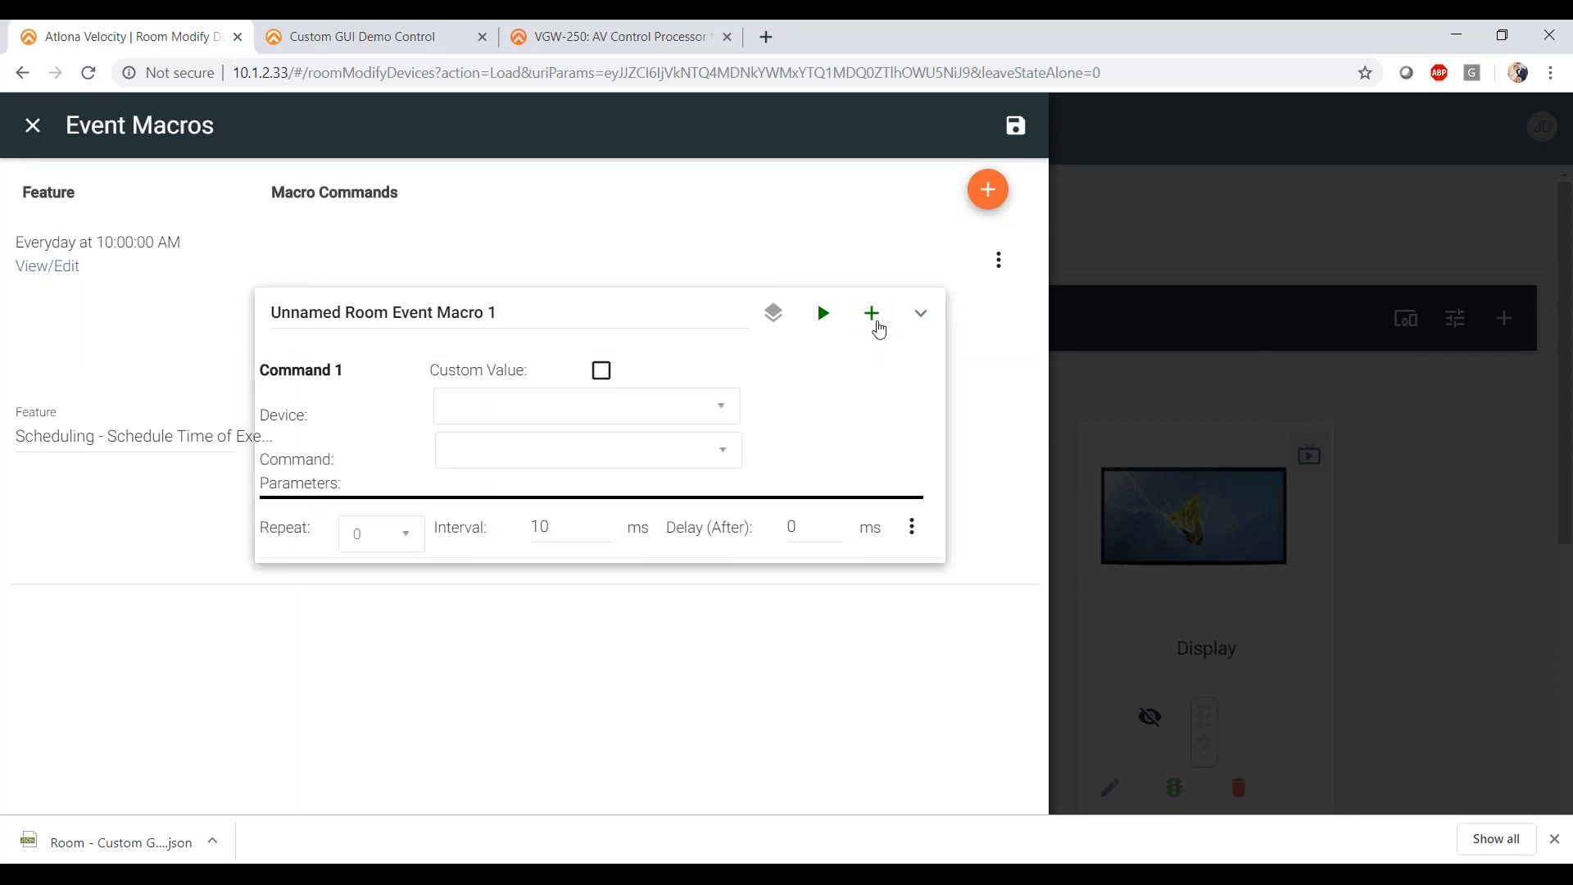
pyautogui.click(668, 414)
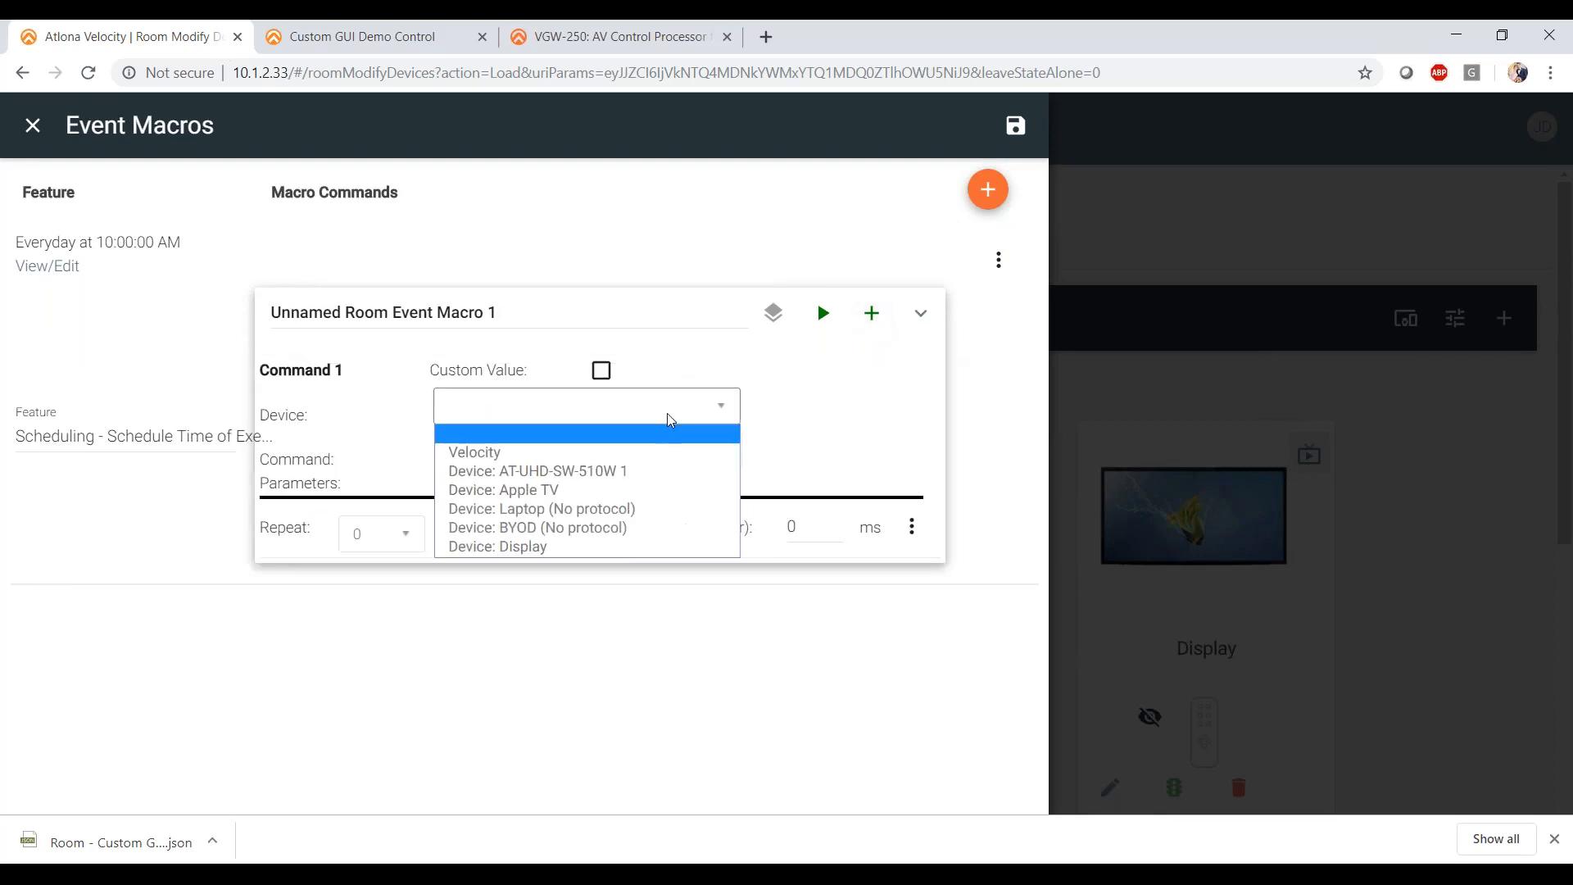
pyautogui.click(653, 459)
pyautogui.click(574, 449)
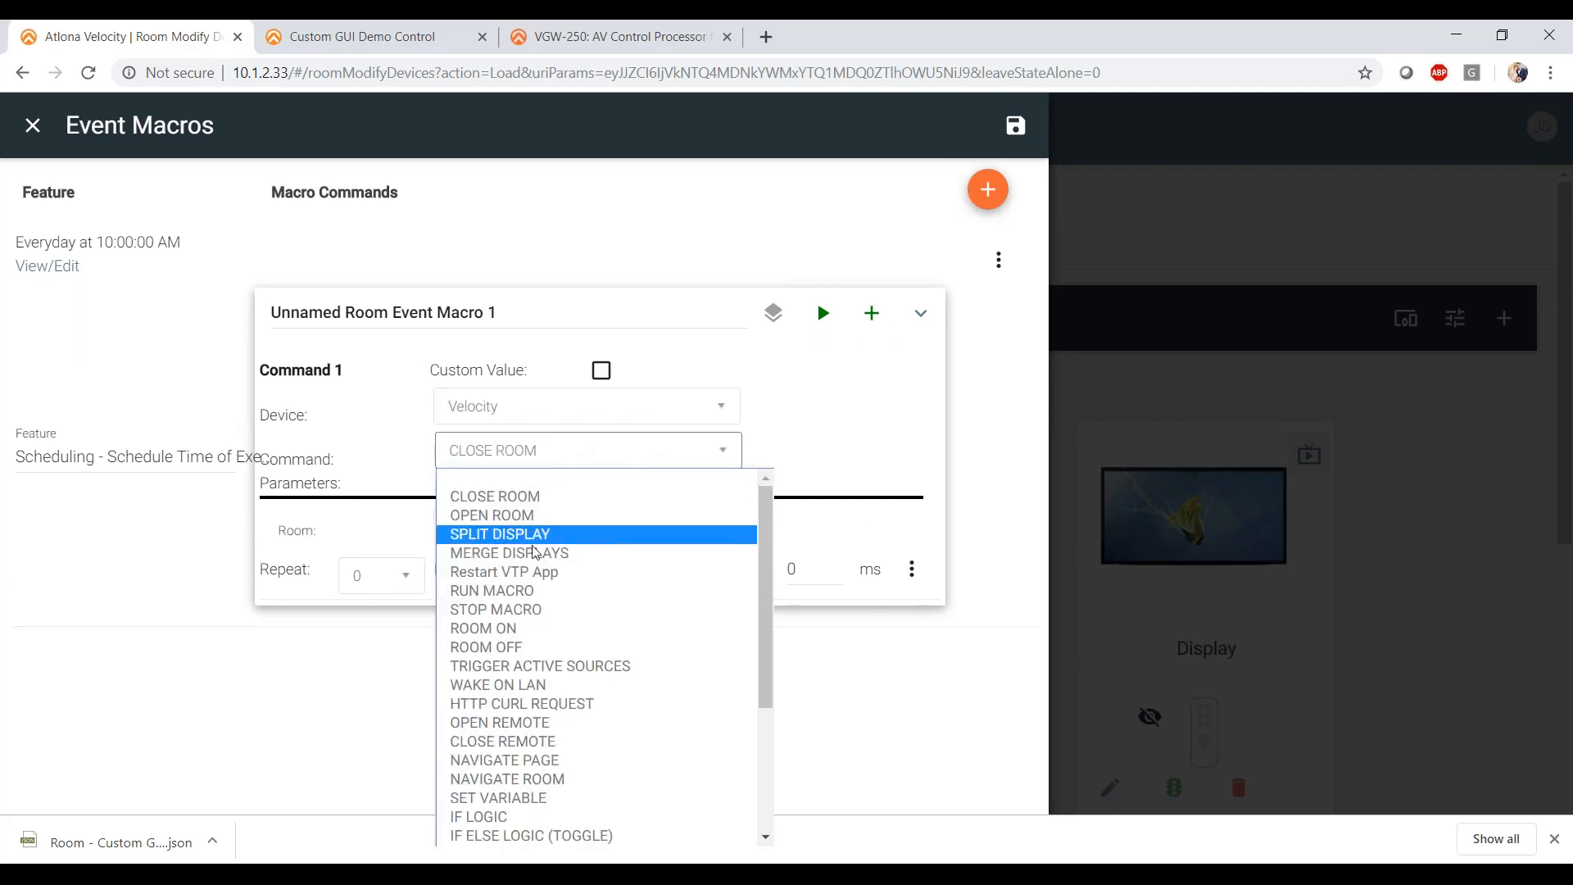
pyautogui.click(528, 590)
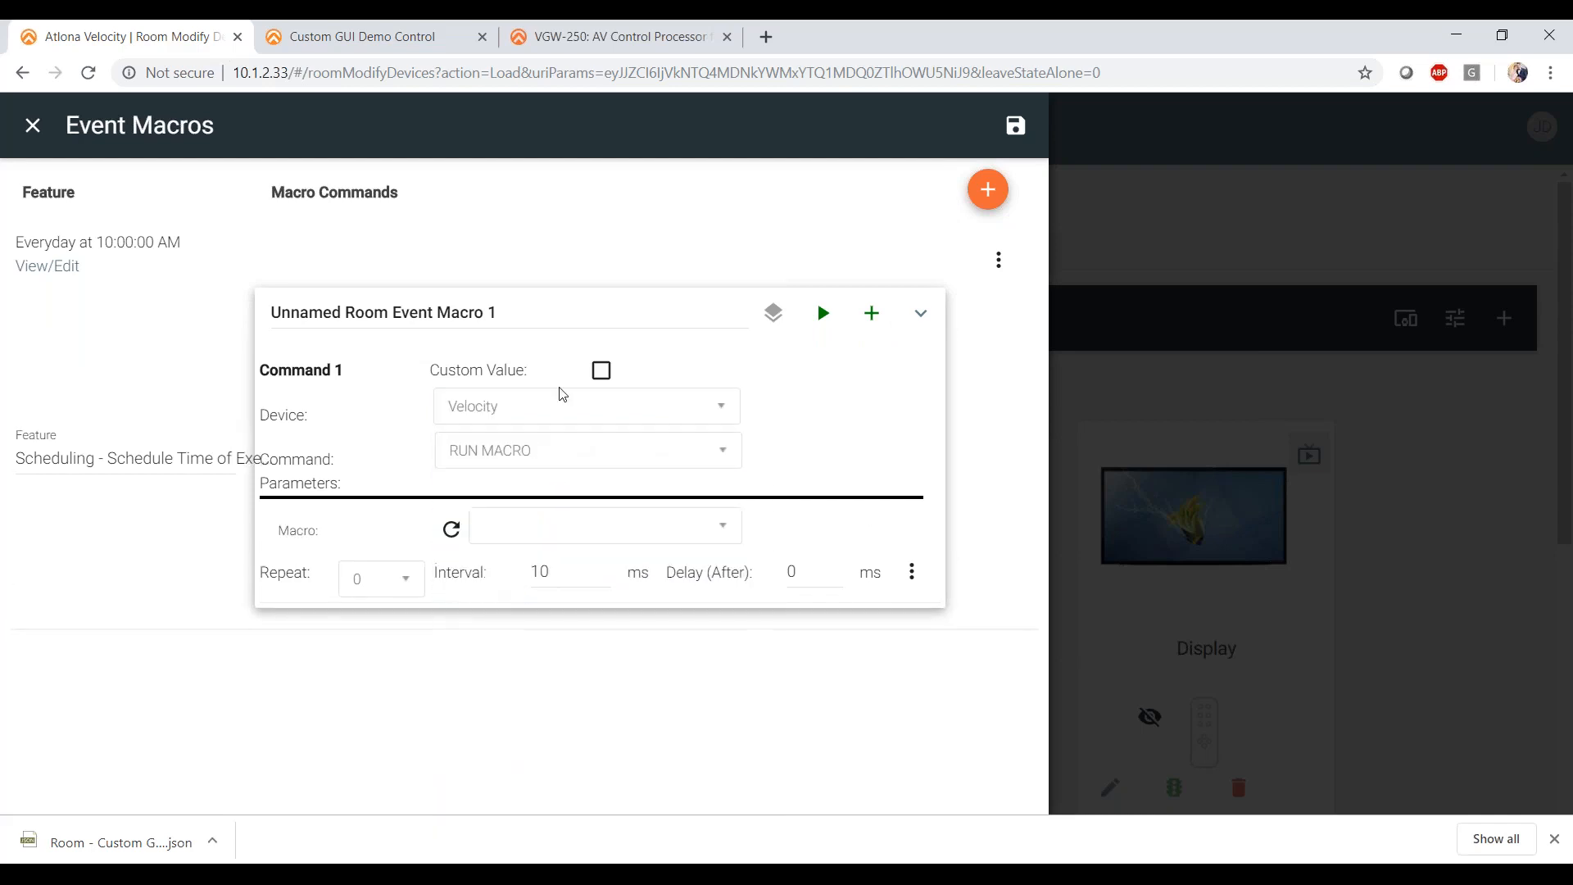